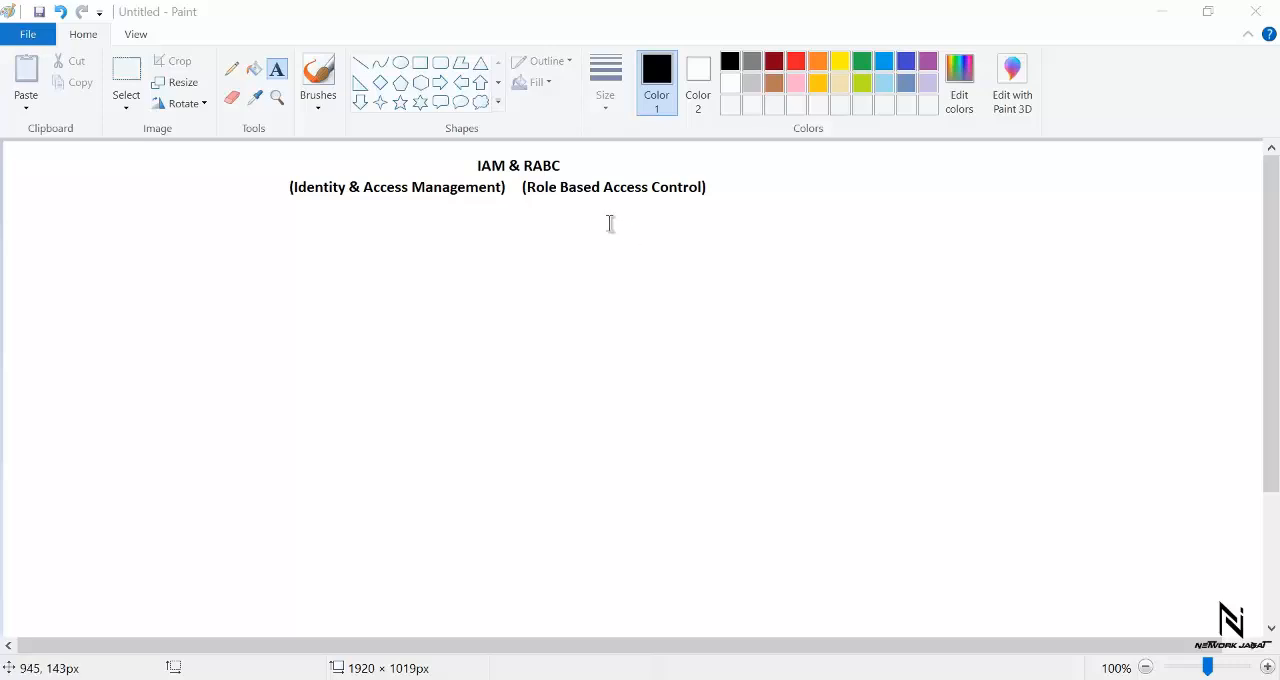
# - Draw a black rectangle about 804 × 434 px below the heading, using the second-thinnest outline
pyautogui.click(420, 63)
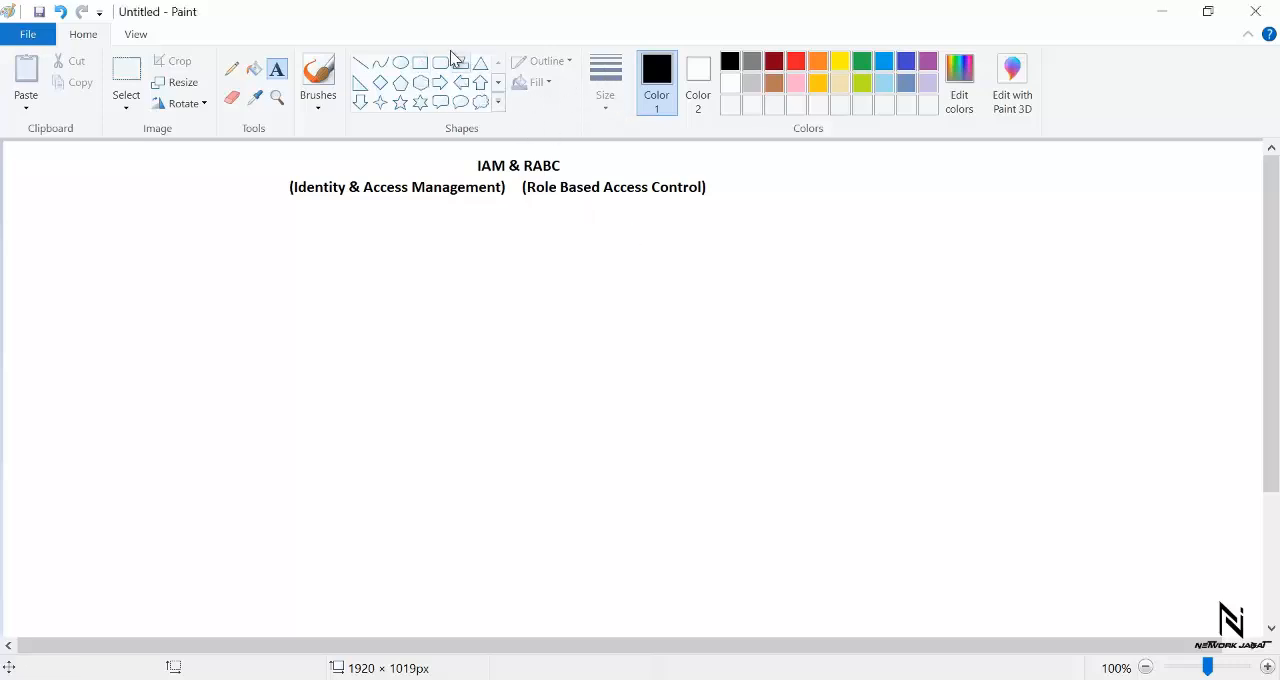
pyautogui.click(420, 64)
pyautogui.click(604, 116)
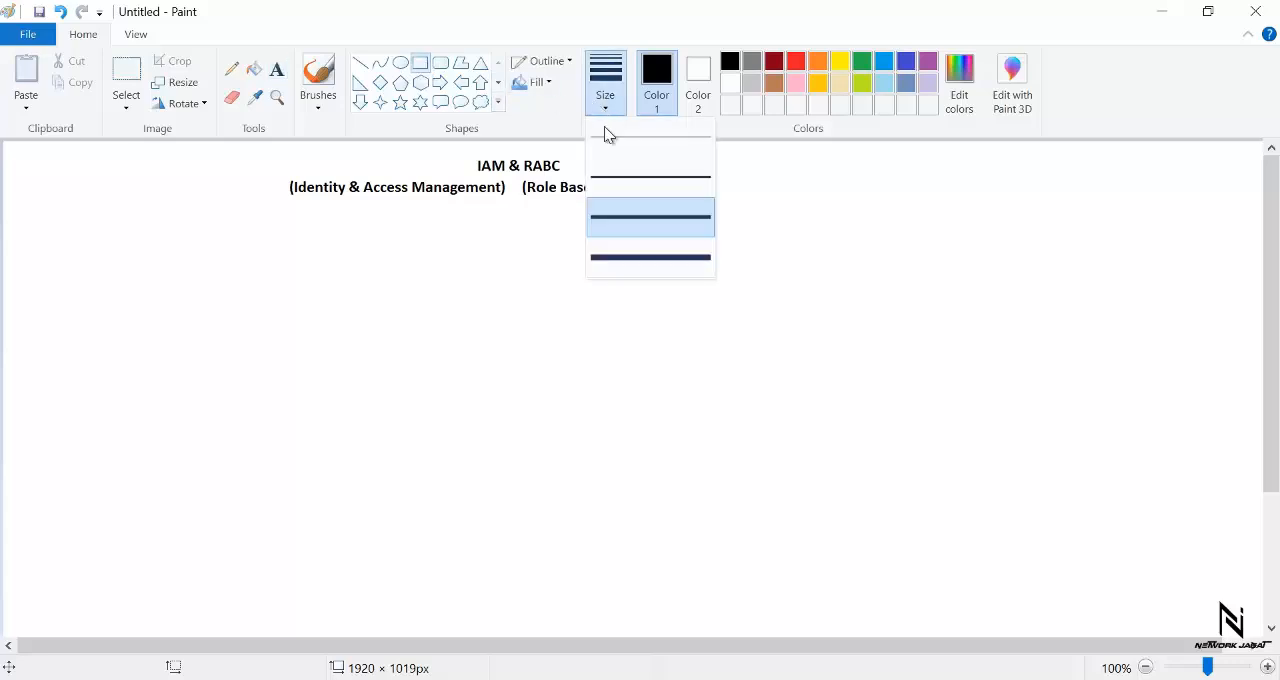
pyautogui.click(617, 179)
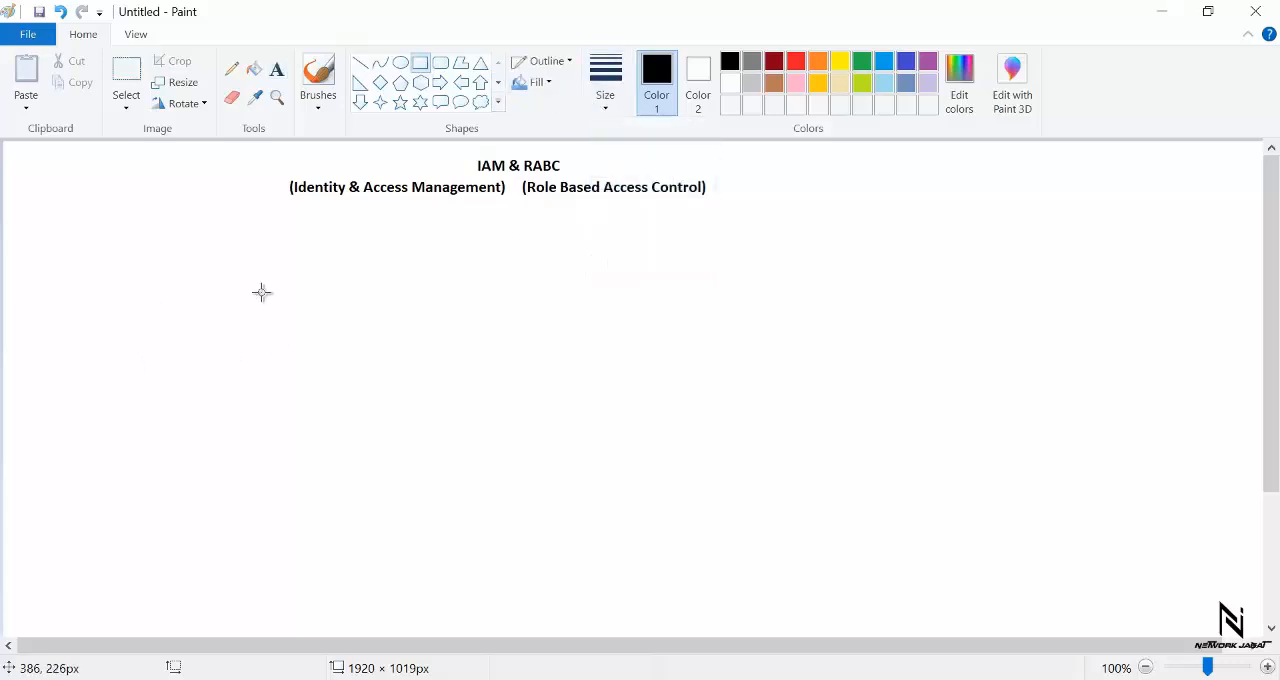
pyautogui.moveTo(260, 283); pyautogui.dragTo(796, 573)
pyautogui.moveTo(684, 457); pyautogui.dragTo(697, 449)
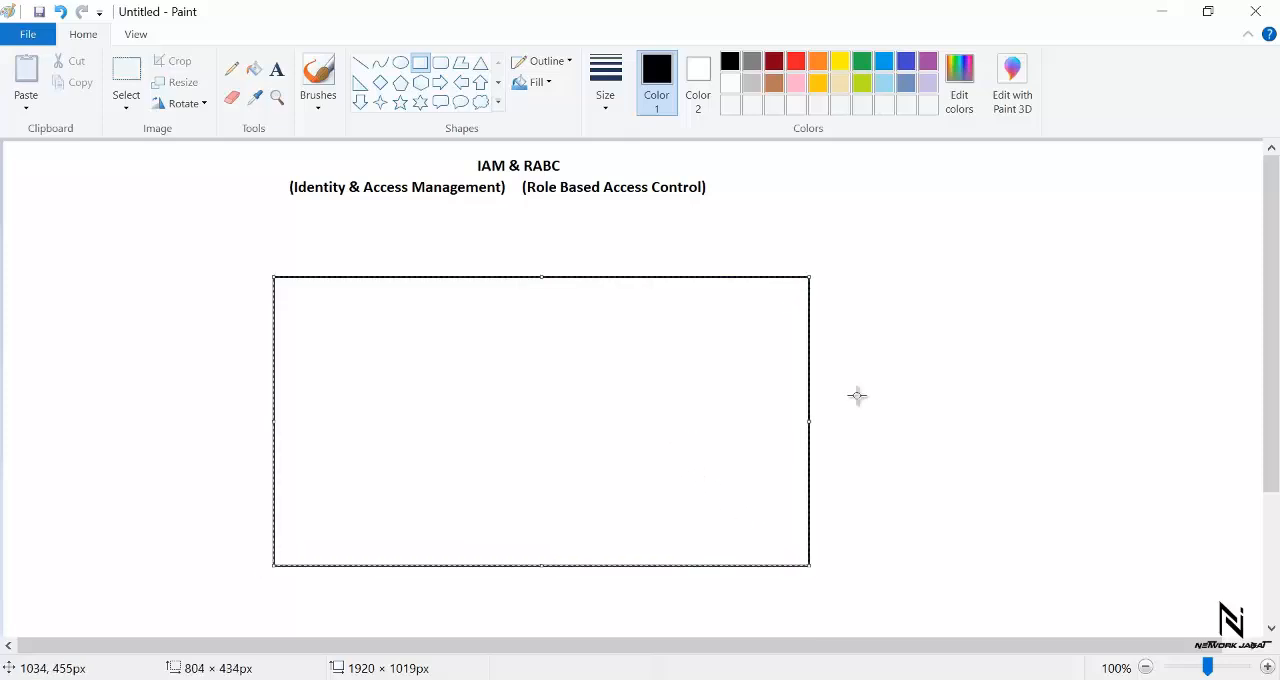
pyautogui.click(974, 380)
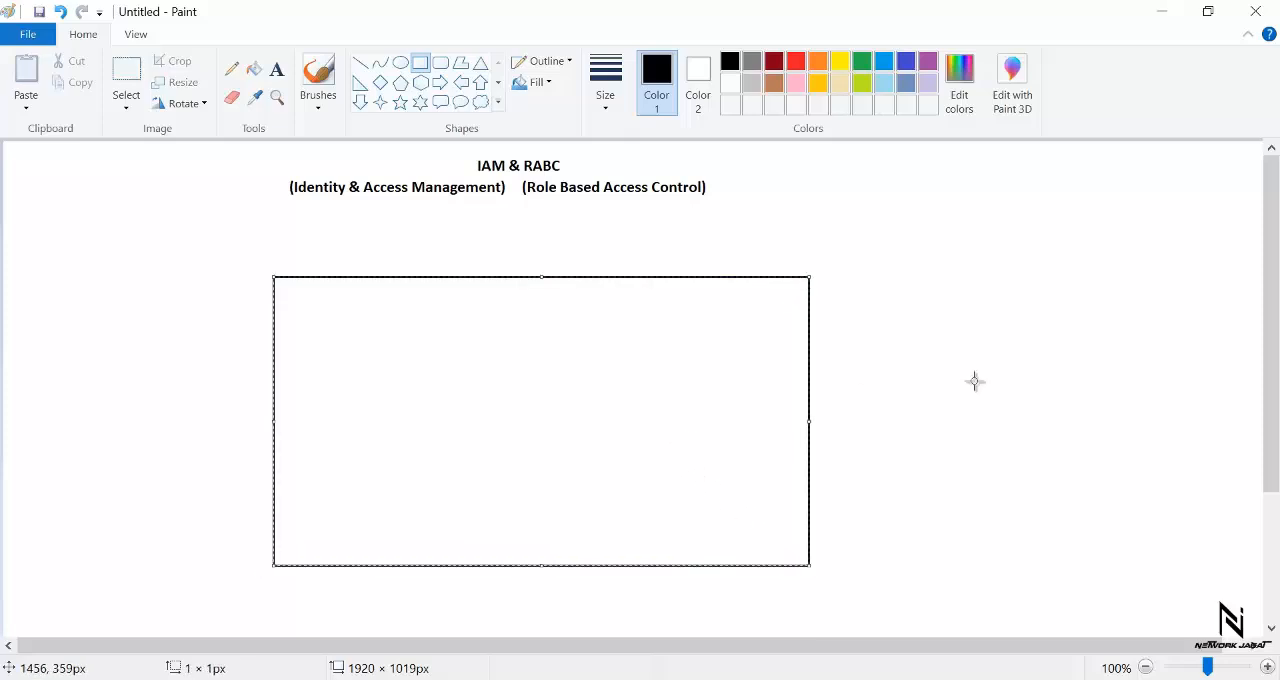
# - Add the text label "Subscription" just above the upper-left corner of the black rectangle
pyautogui.click(277, 69)
pyautogui.click(287, 263)
pyautogui.write('Subscription')
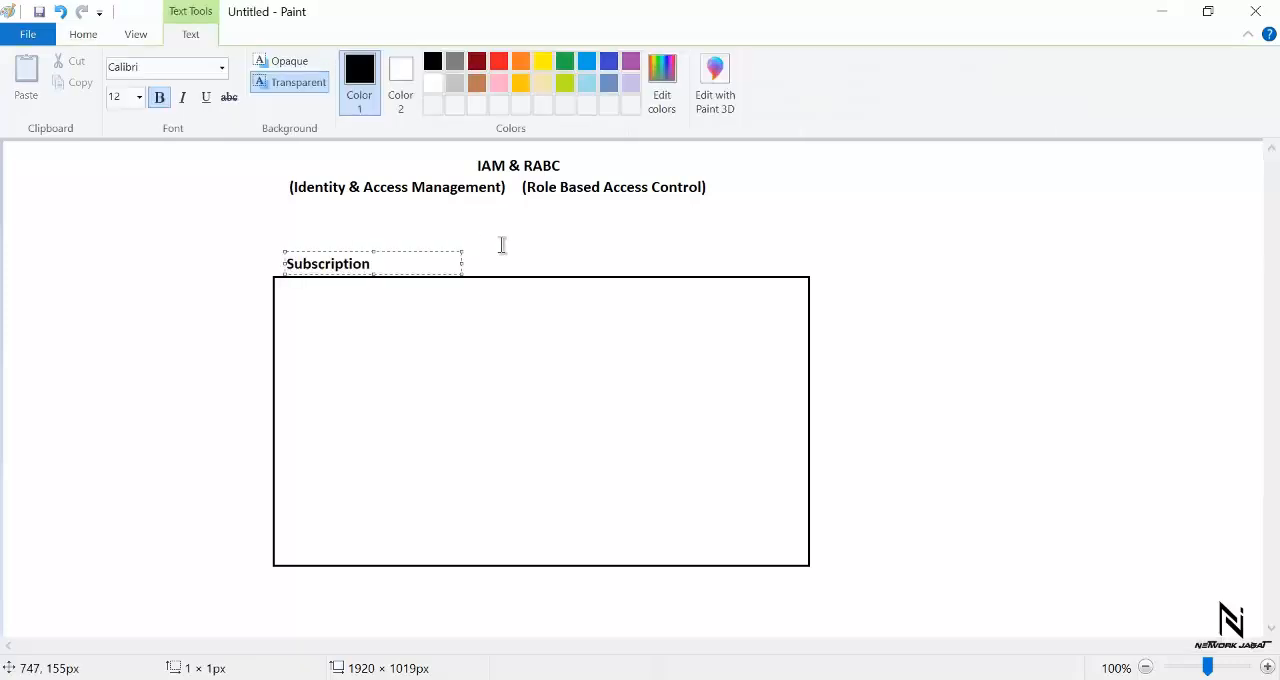
pyautogui.click(503, 246)
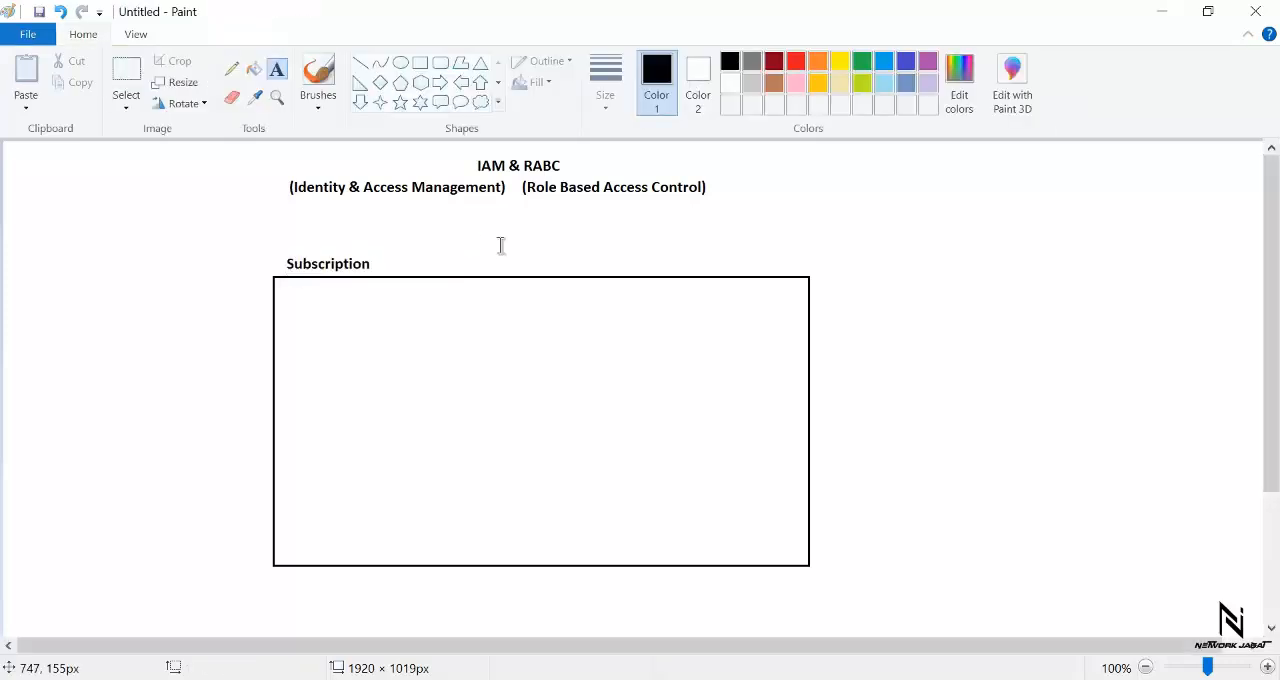
# - Draw a dark red rounded rectangle about 252 × 325 px inside the left half of the Subscription box
pyautogui.click(420, 63)
pyautogui.click(440, 64)
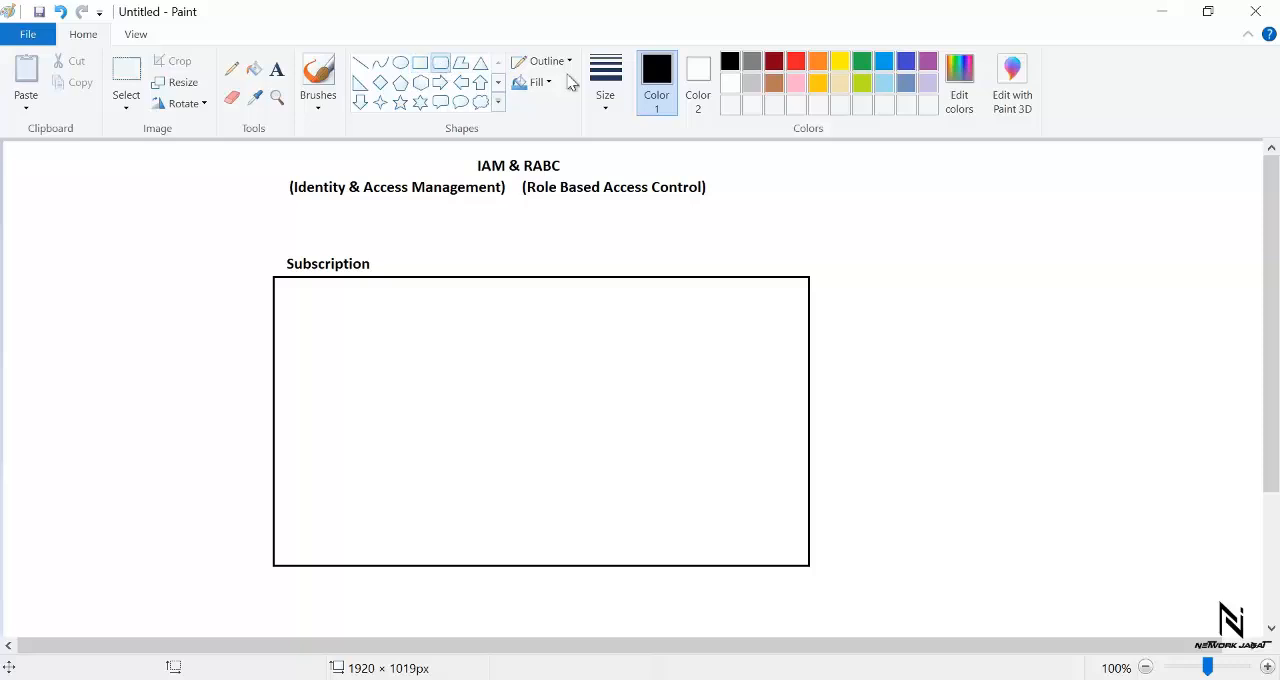
pyautogui.click(774, 62)
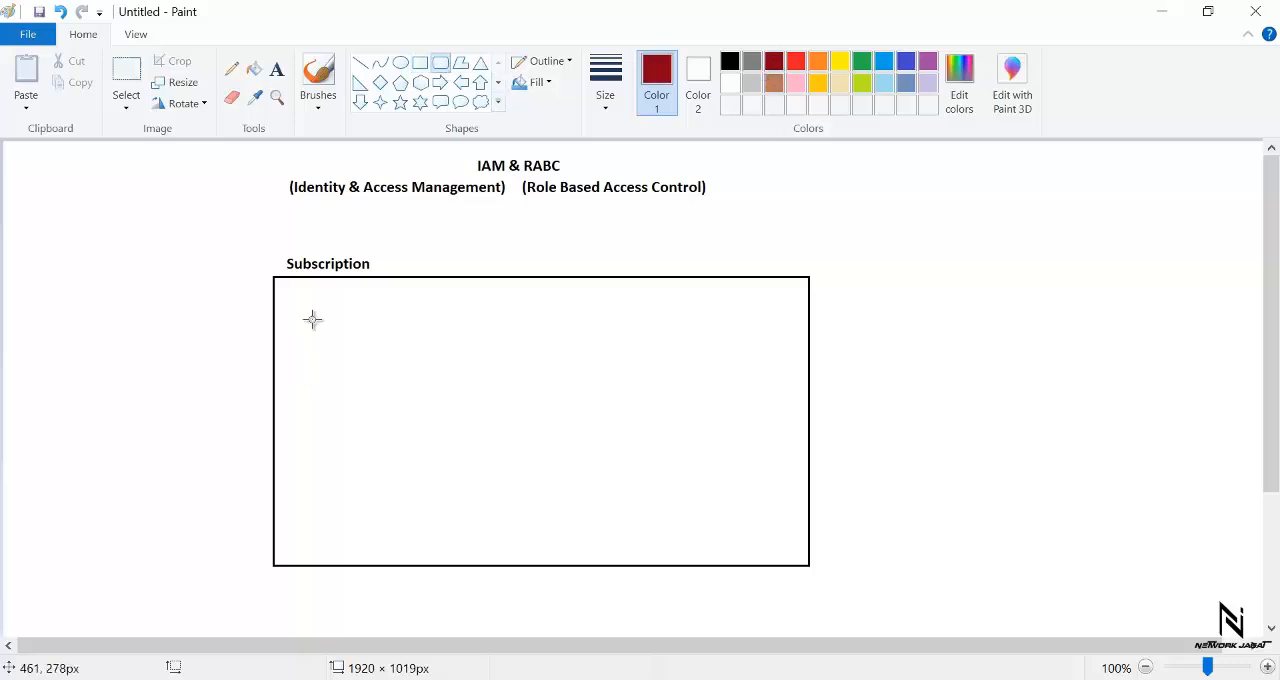
pyautogui.moveTo(313, 314)
pyautogui.mouseDown()
pyautogui.moveTo(460, 480)
pyautogui.moveTo(482, 531)
pyautogui.mouseUp()
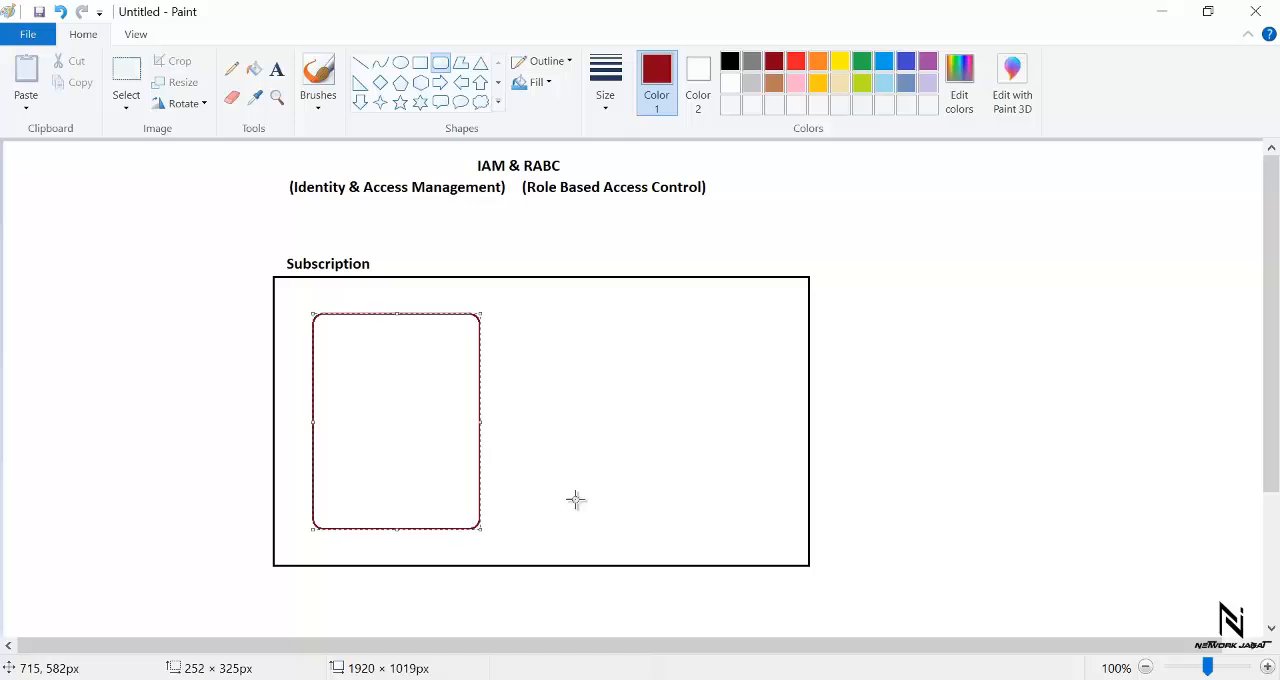
pyautogui.click(889, 237)
# - Add the dark red text label "Demo" above the dark red rounded rectangle
pyautogui.click(277, 69)
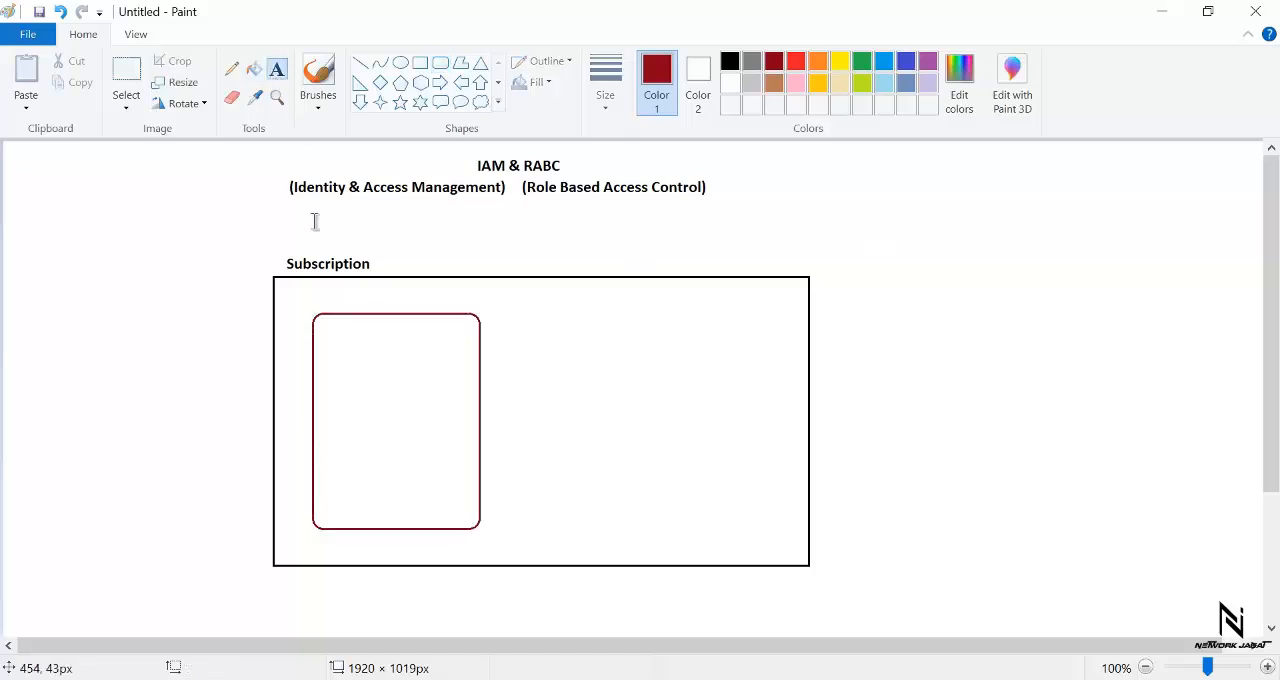
pyautogui.click(334, 300)
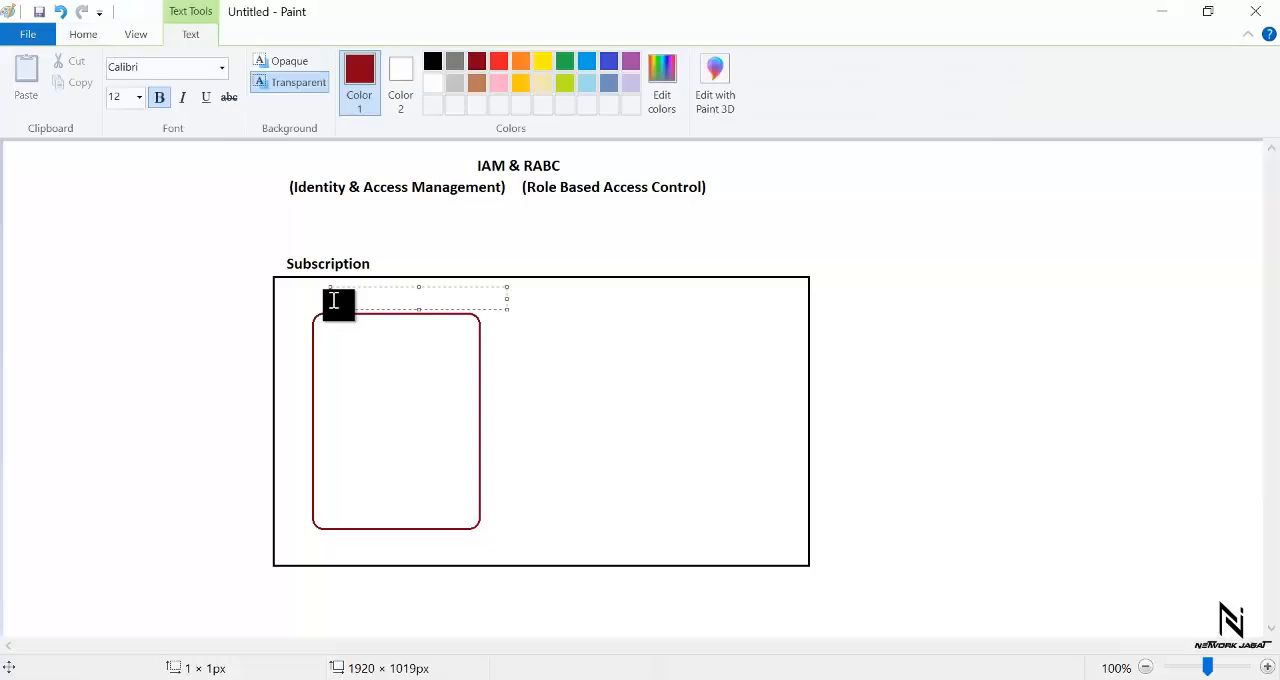
pyautogui.write('Demo')
pyautogui.click(597, 366)
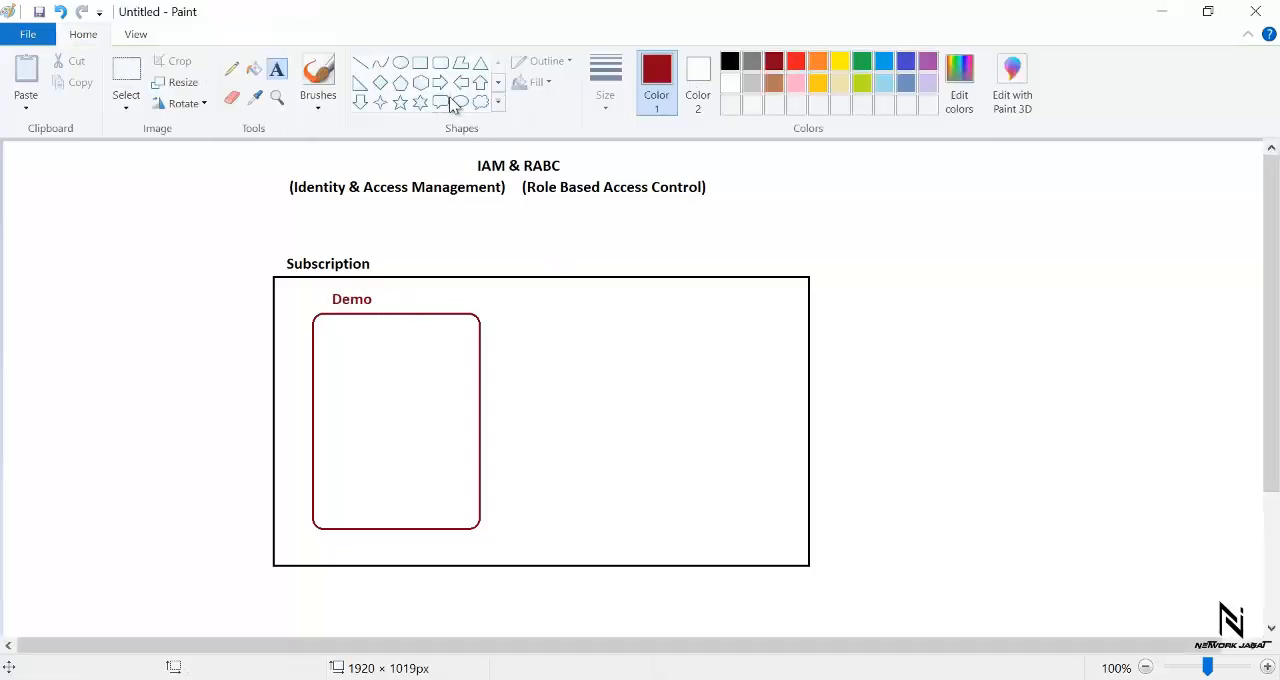
# - Draw an indigo rounded rectangle in the right half of the Subscription box and label it "Test" in the same colour
pyautogui.click(906, 62)
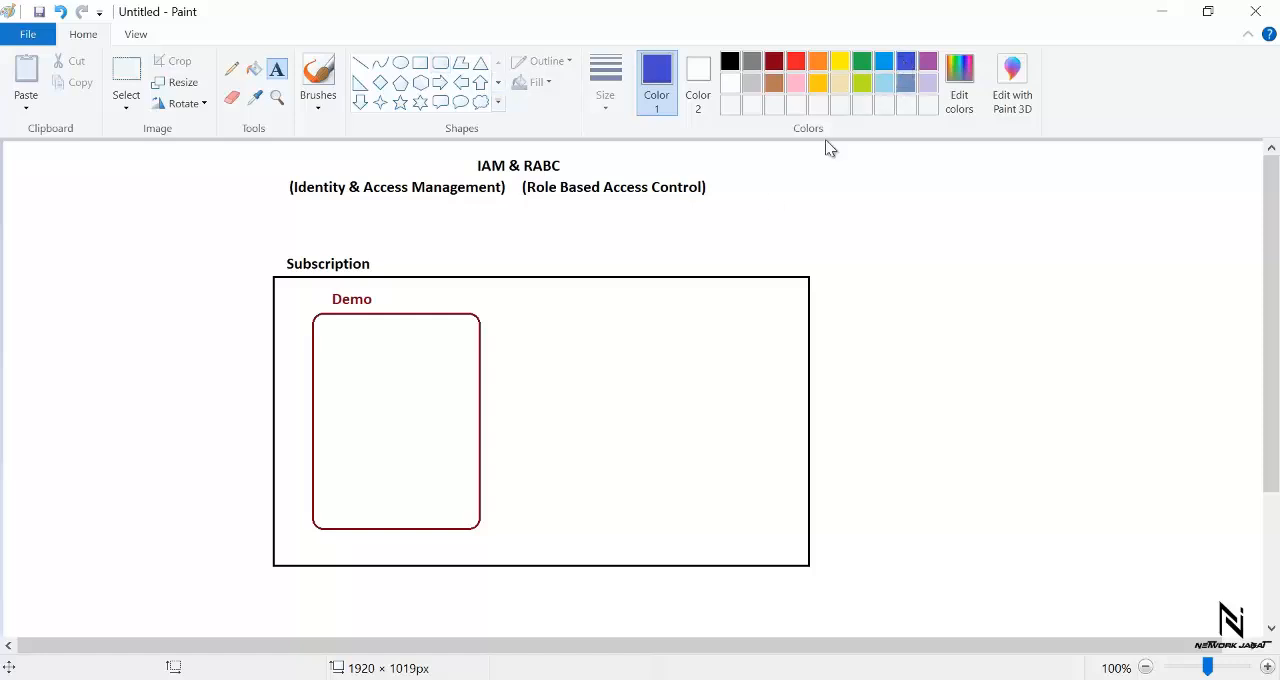
pyautogui.click(441, 62)
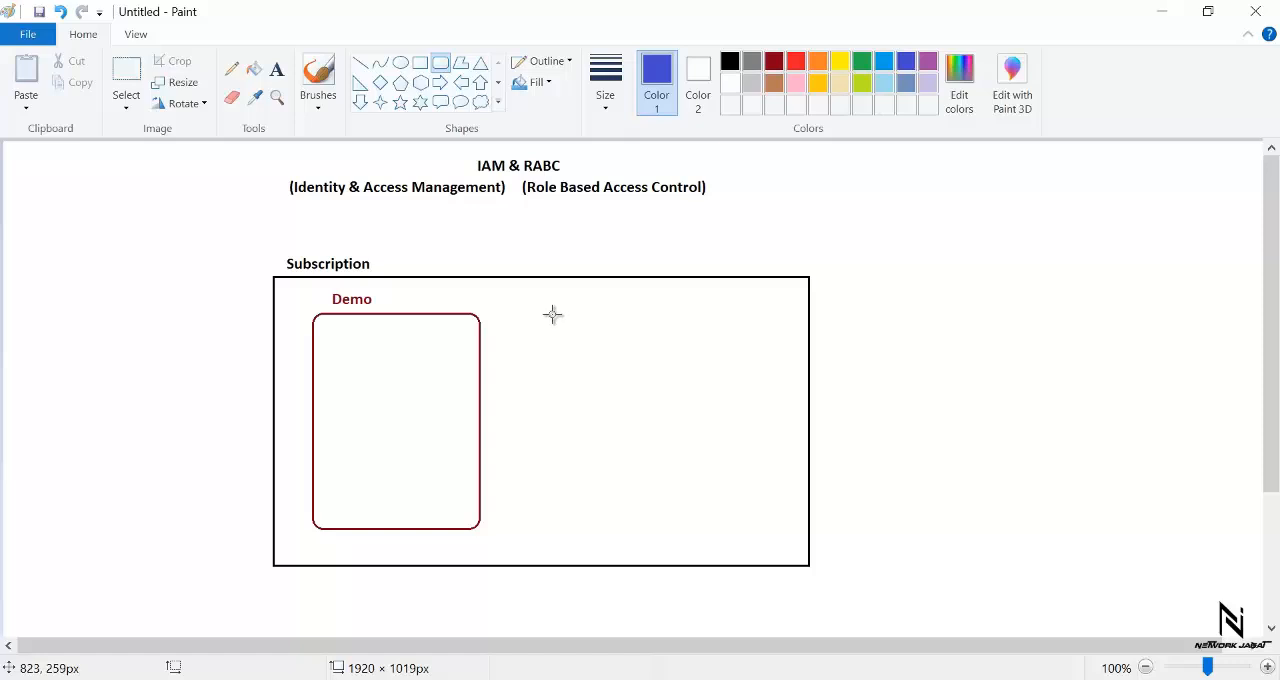
pyautogui.moveTo(553, 315); pyautogui.dragTo(711, 510)
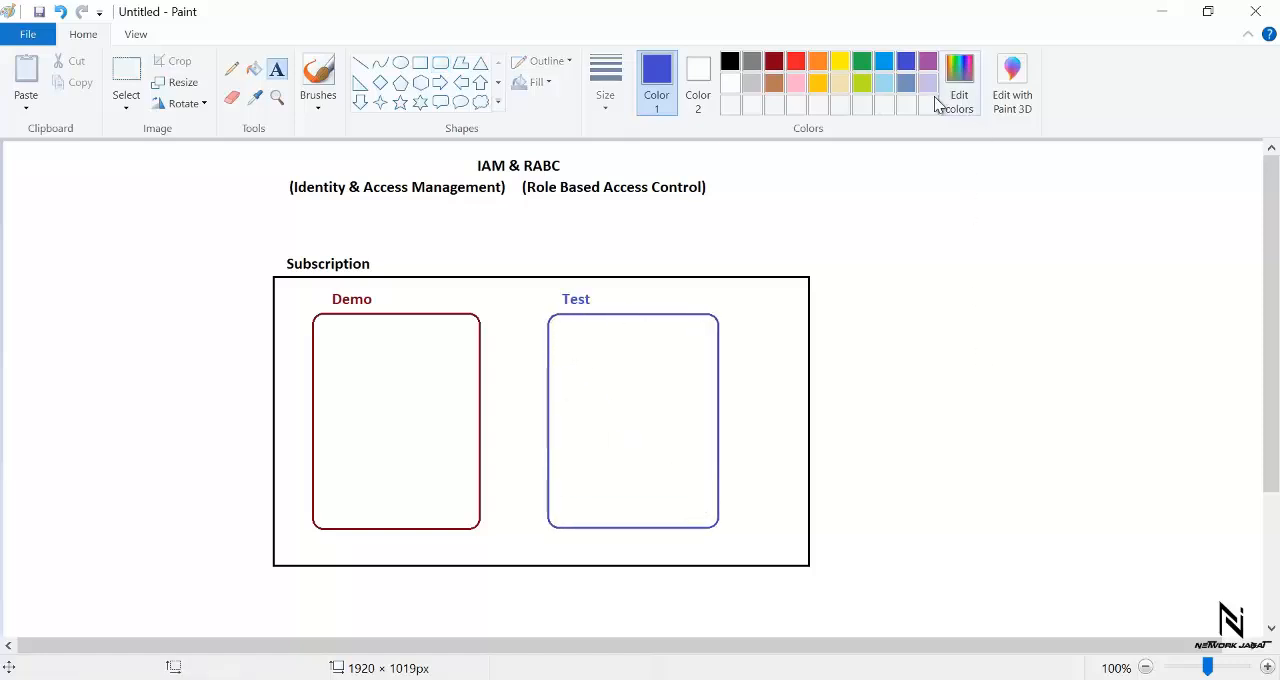
# - Draw an orange triangle about 62 × 58 px in the upper left of the Demo box and label it "web" underneath
pyautogui.click(816, 61)
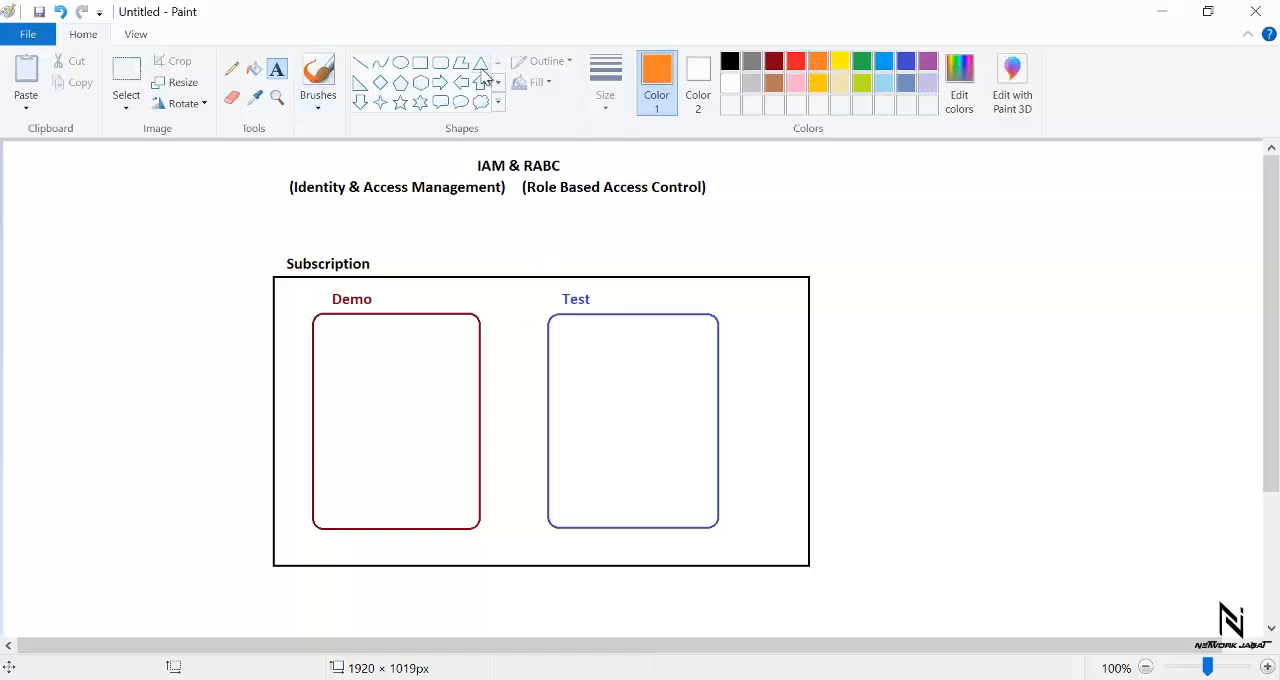
pyautogui.click(481, 62)
pyautogui.moveTo(377, 336)
pyautogui.mouseDown()
pyautogui.moveTo(337, 354)
pyautogui.moveTo(335, 374)
pyautogui.mouseUp()
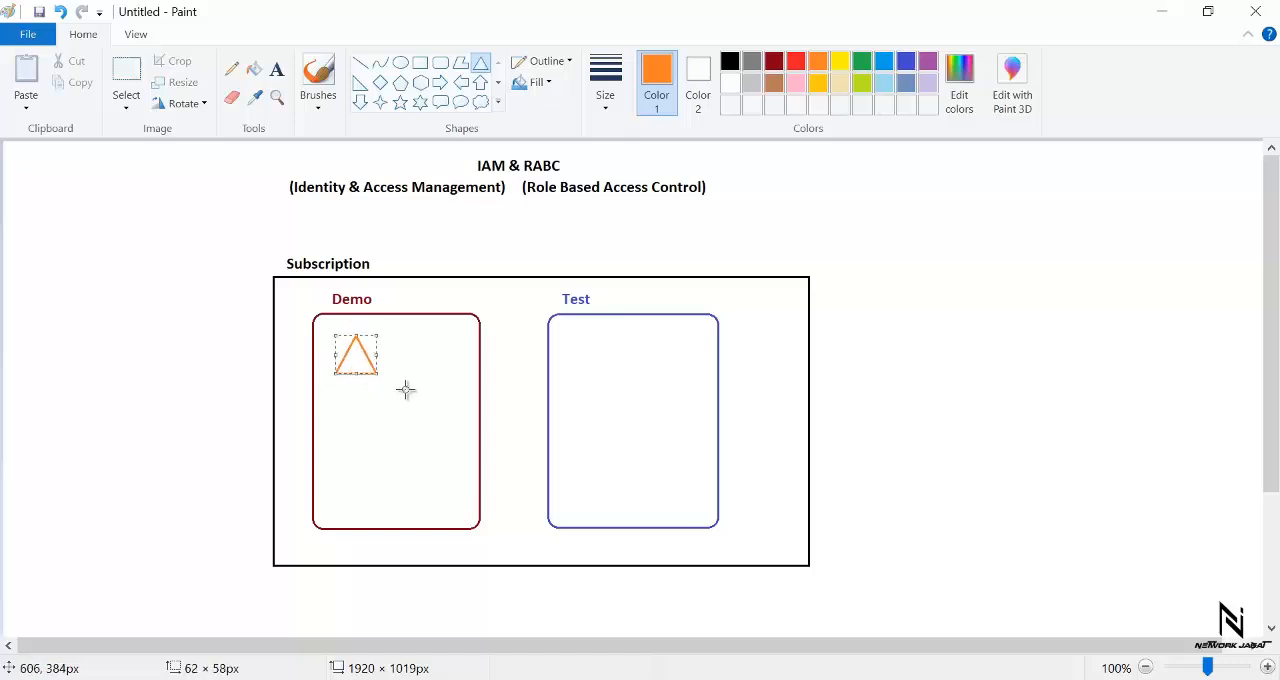
pyautogui.click(406, 372)
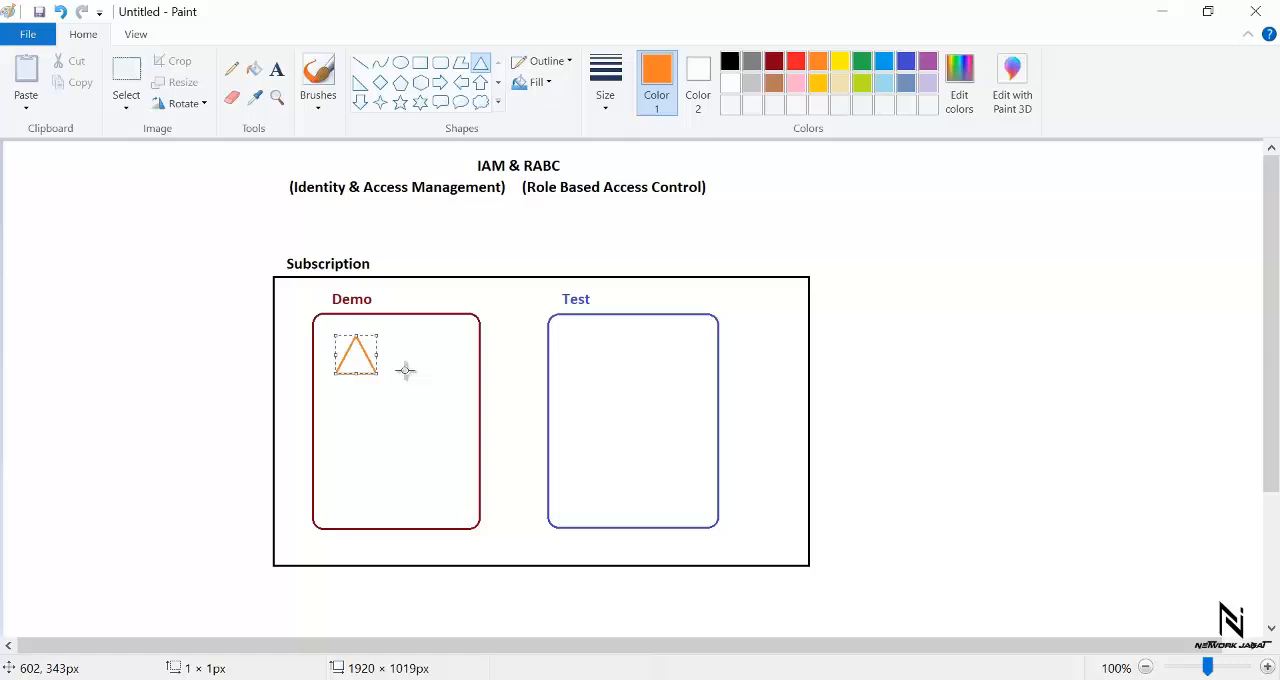
pyautogui.click(277, 69)
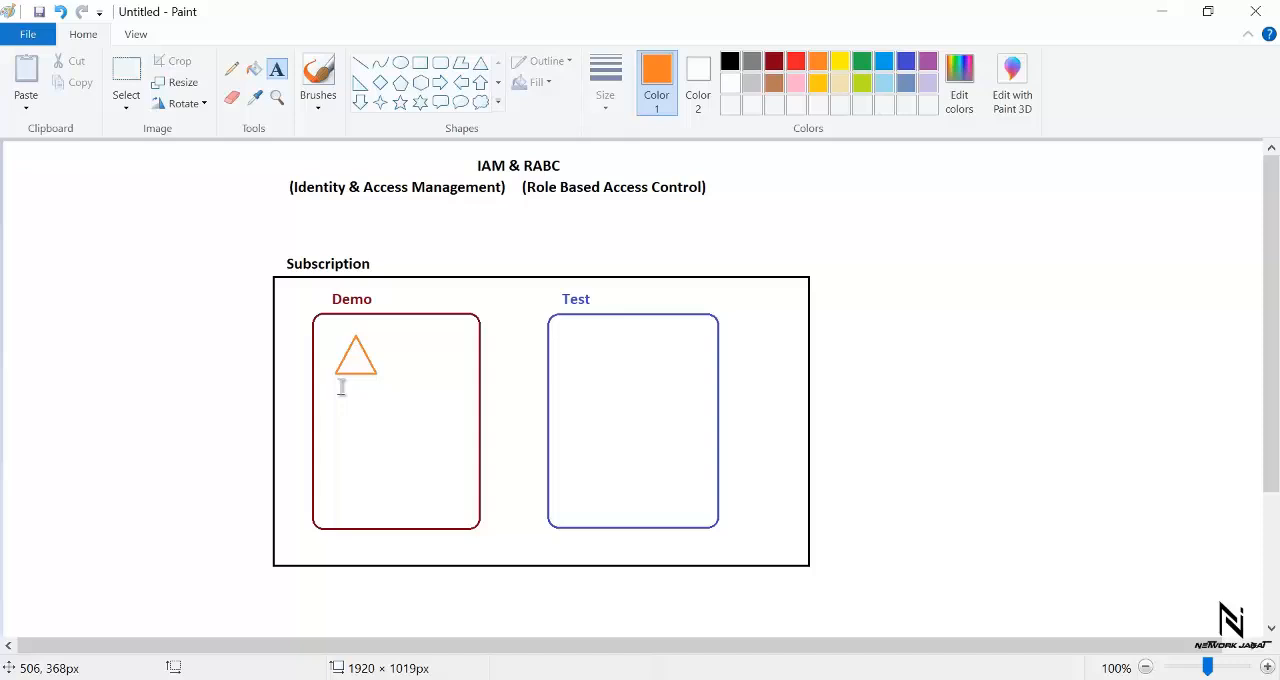
pyautogui.click(342, 388)
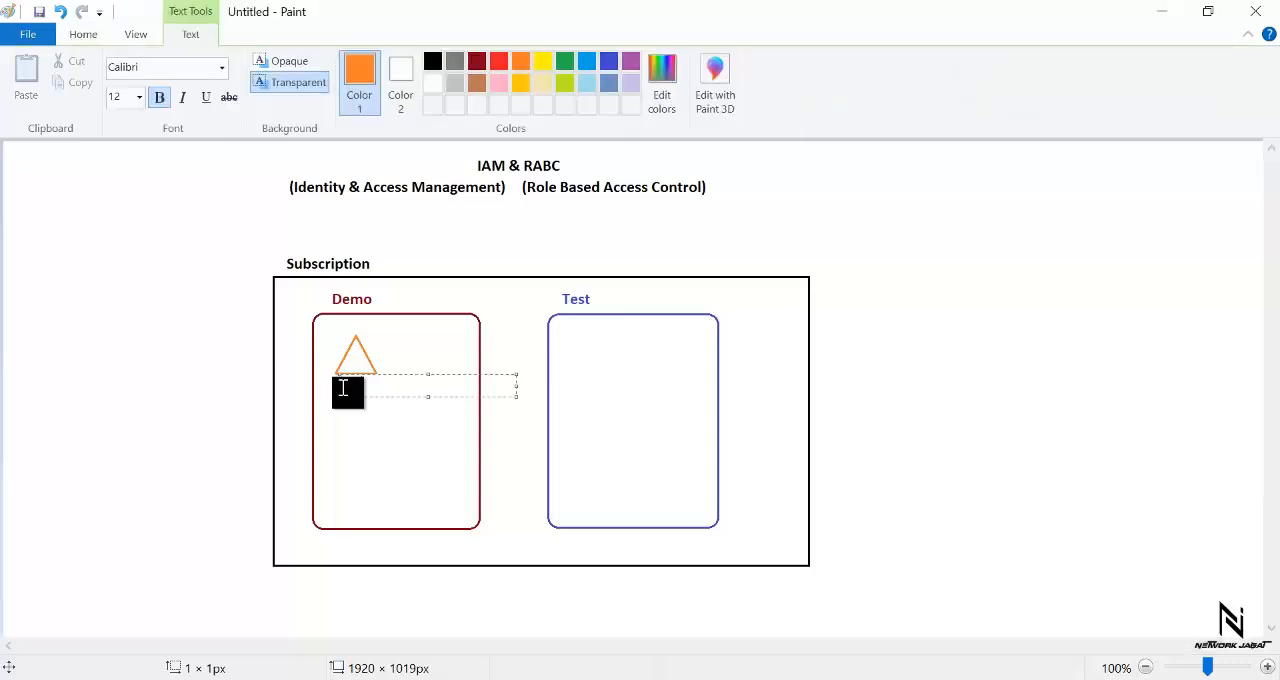
pyautogui.click(403, 428)
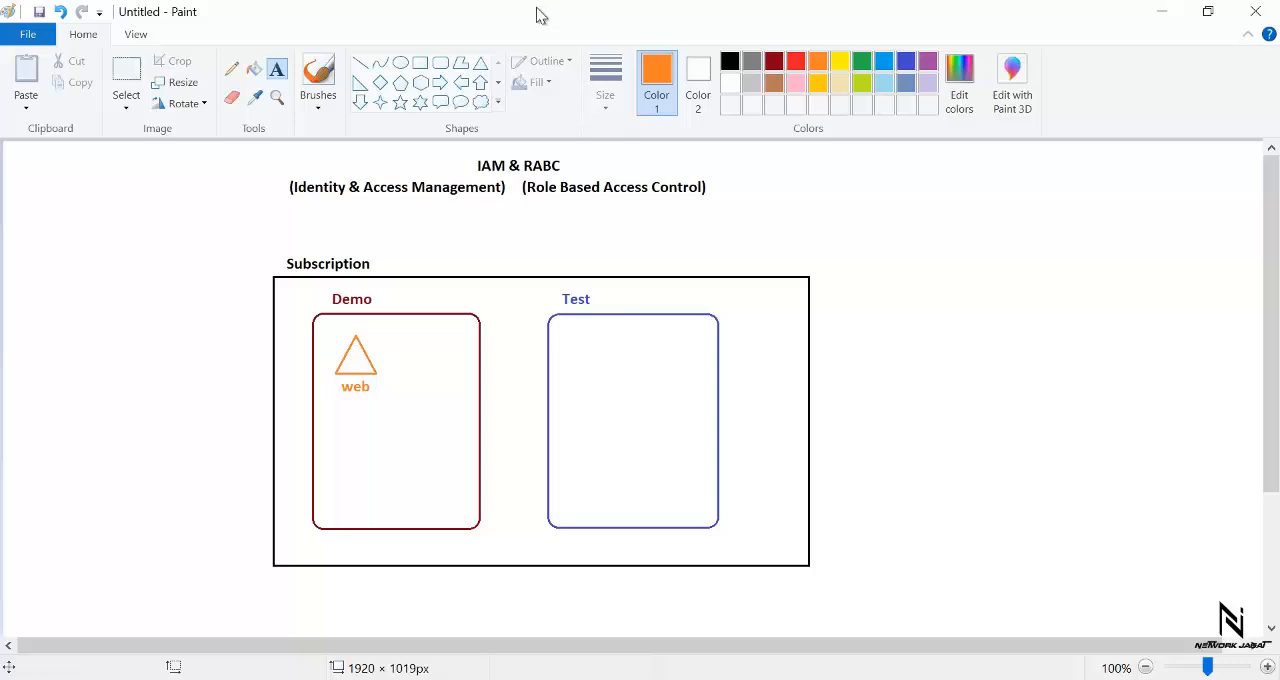
# - Draw an orange triangle in the upper part of the Test box and label it "sql" underneath
pyautogui.click(481, 63)
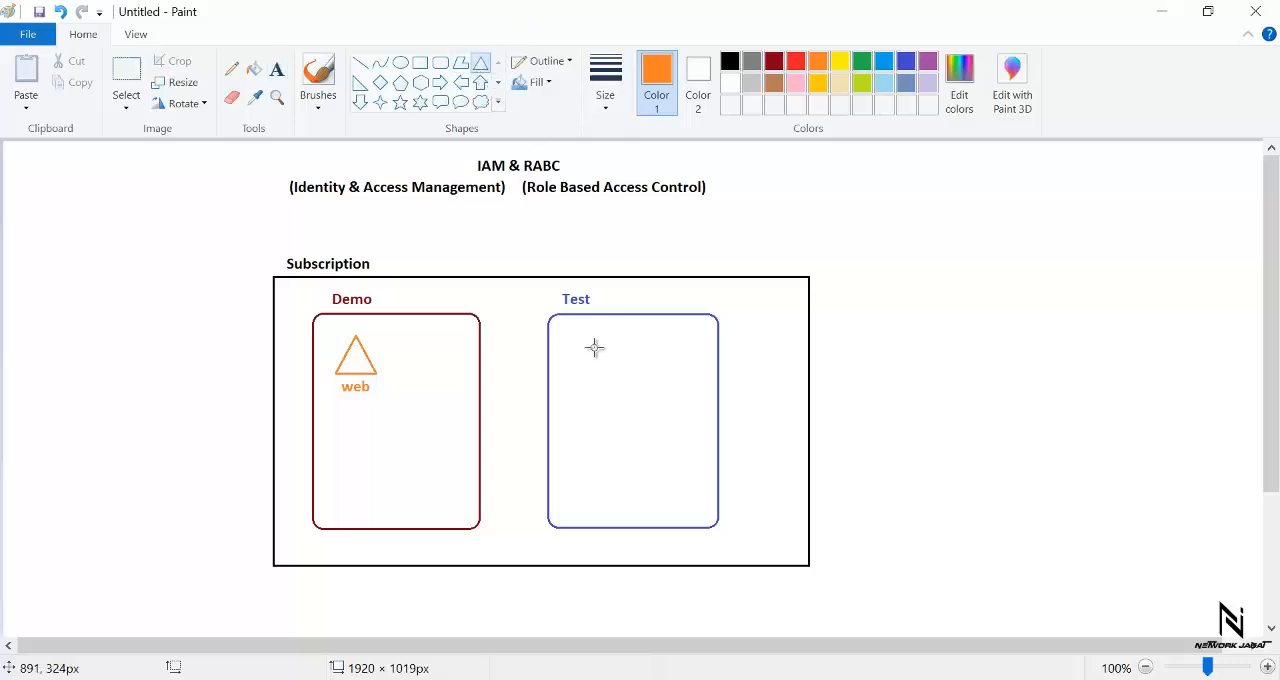
pyautogui.moveTo(580, 333); pyautogui.dragTo(637, 380)
pyautogui.click(655, 368)
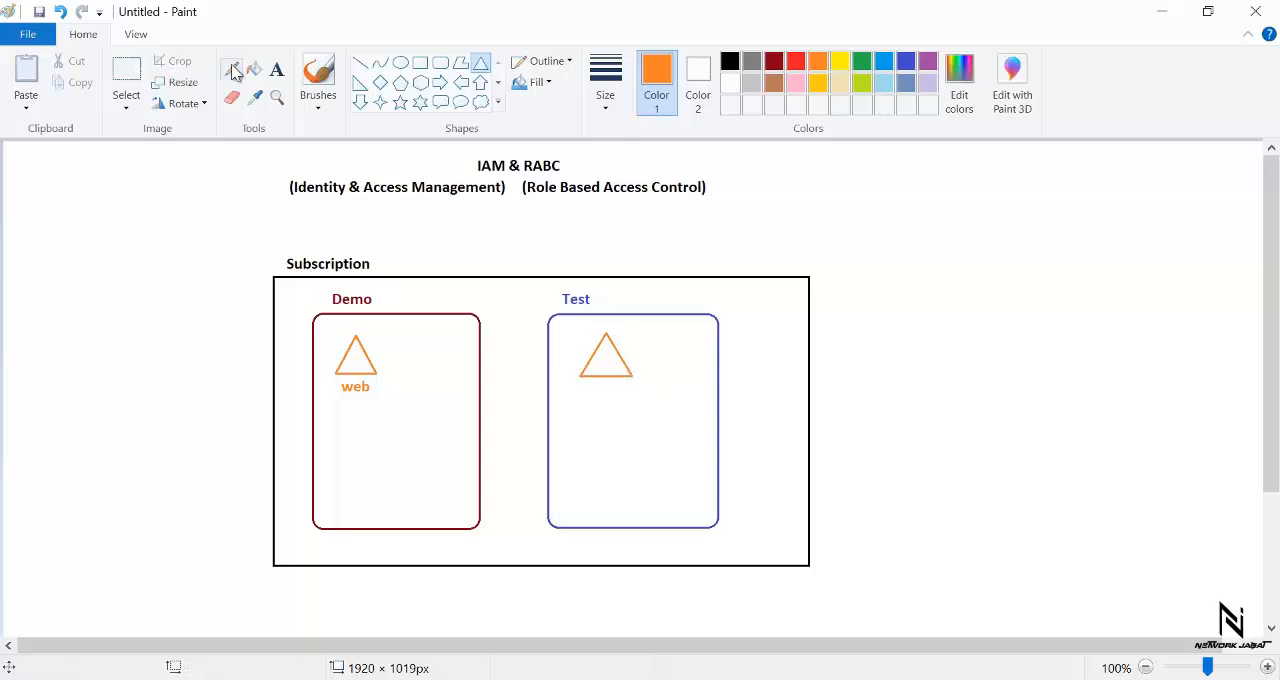
pyautogui.click(278, 72)
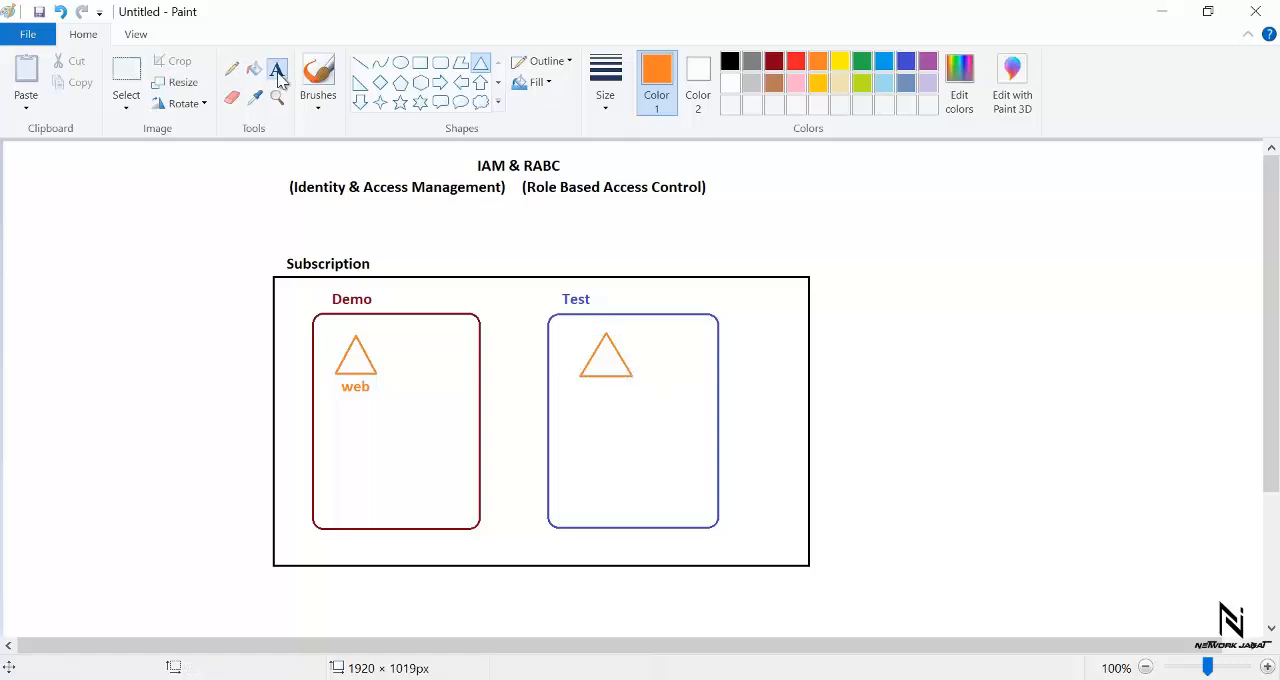
pyautogui.click(590, 390)
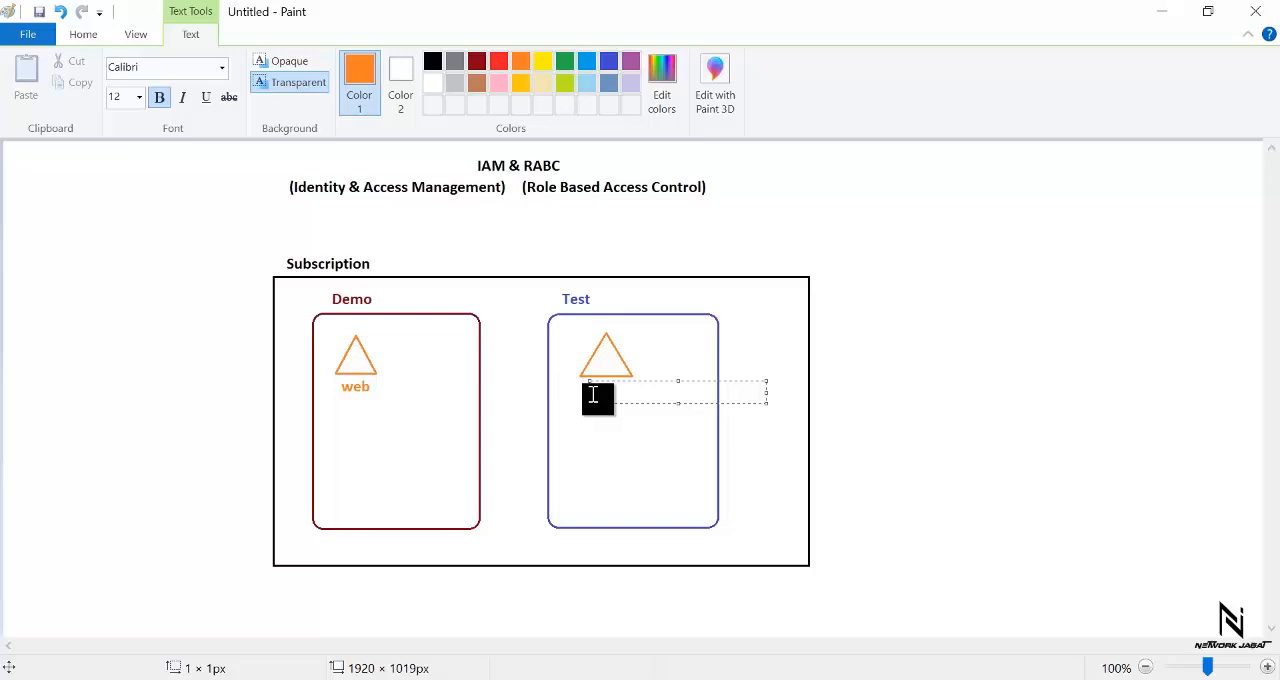
pyautogui.write('sql')
pyautogui.click(785, 361)
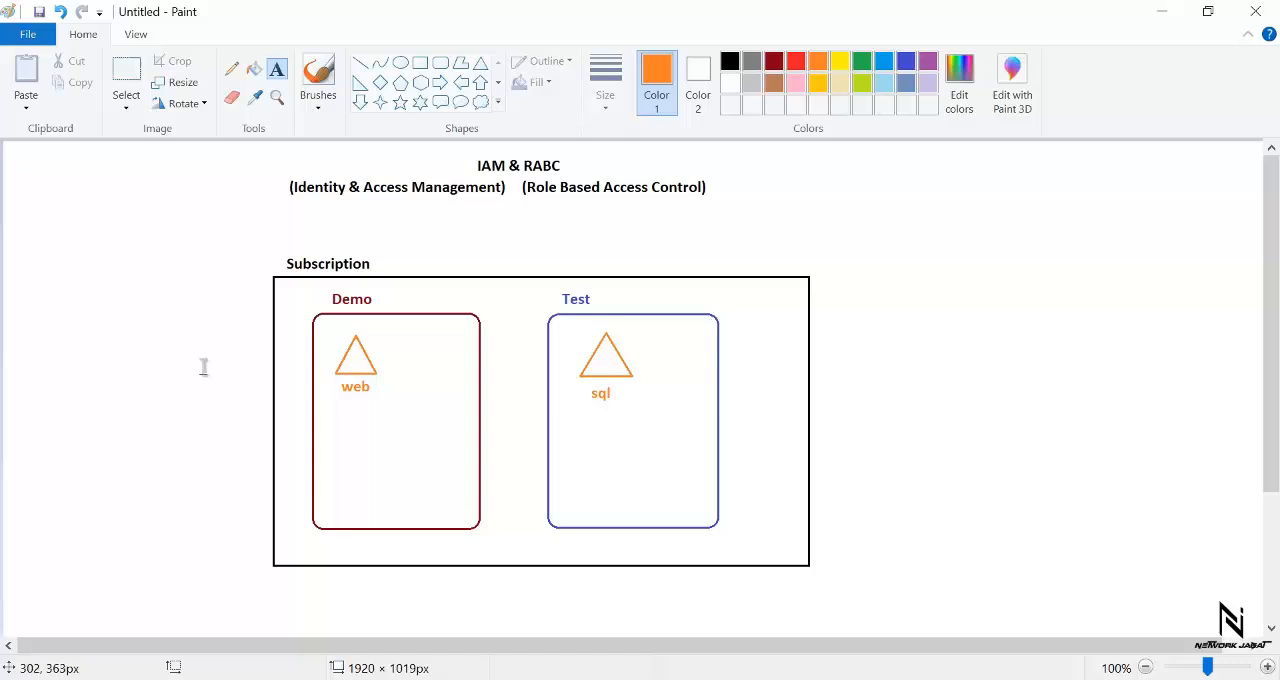
# - Add a black text list reading "user1", "user2" and "user3" on separate lines to the left of the Subscription box
pyautogui.click(730, 63)
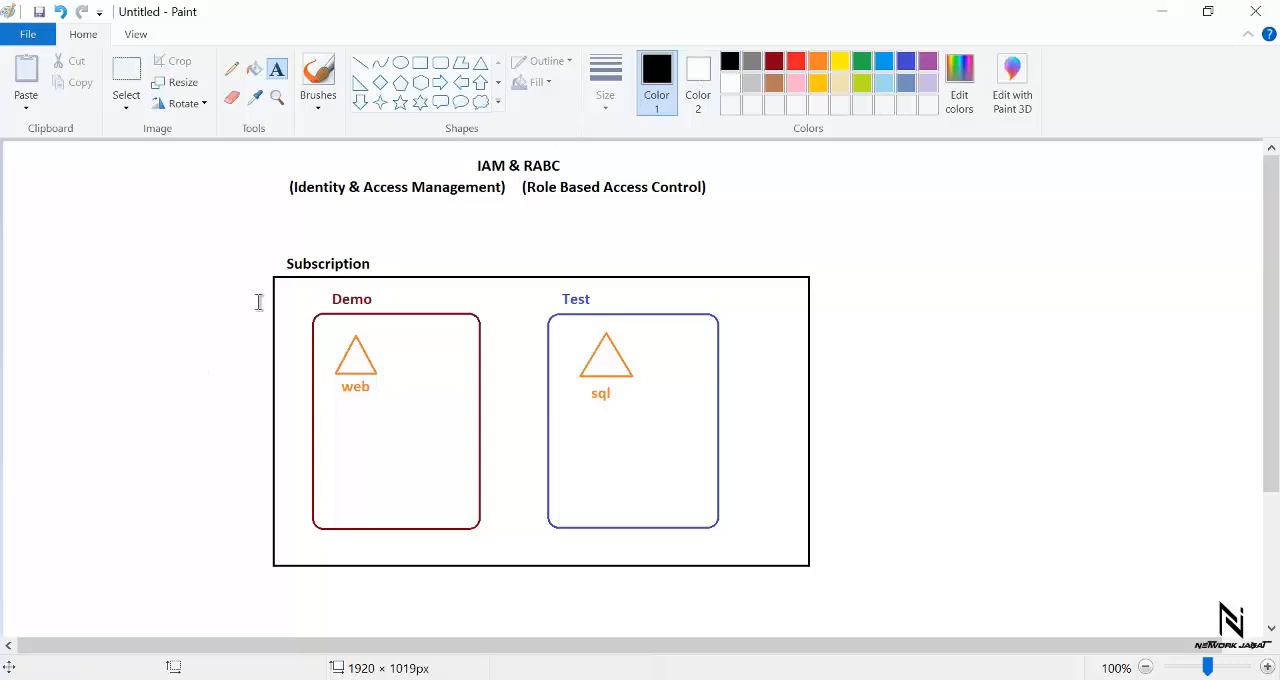
pyautogui.click(162, 324)
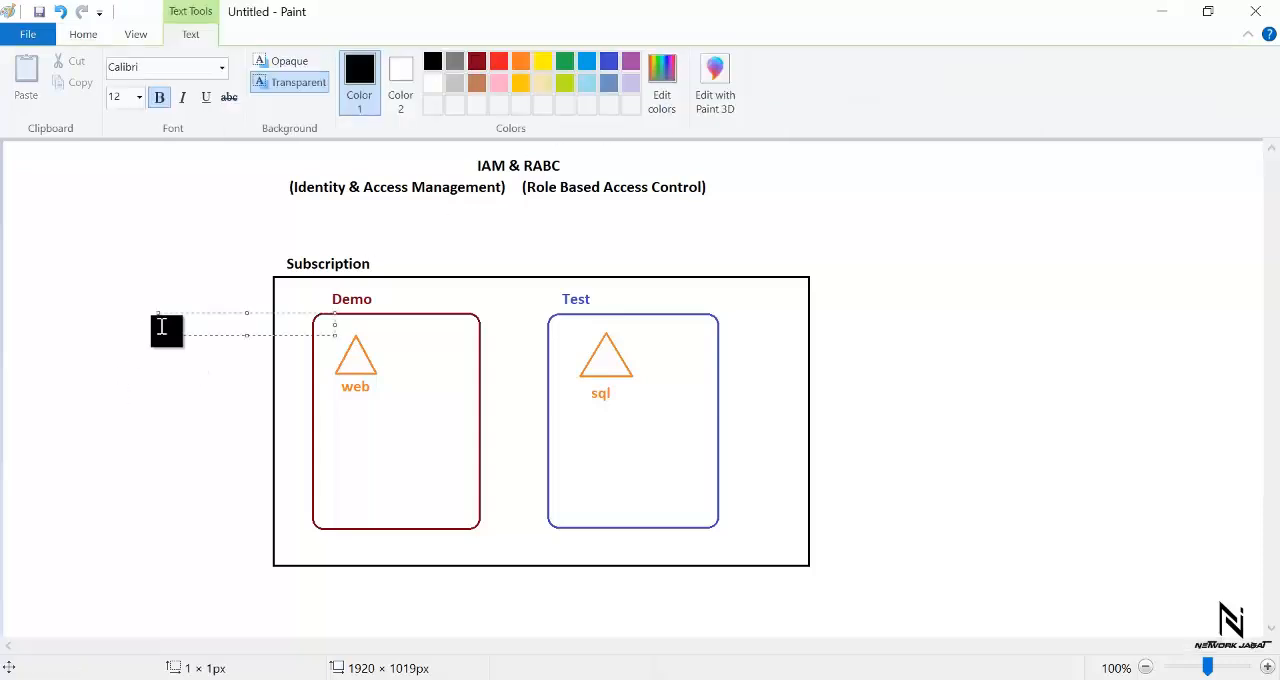
pyautogui.write('1')
pyautogui.press('Return')
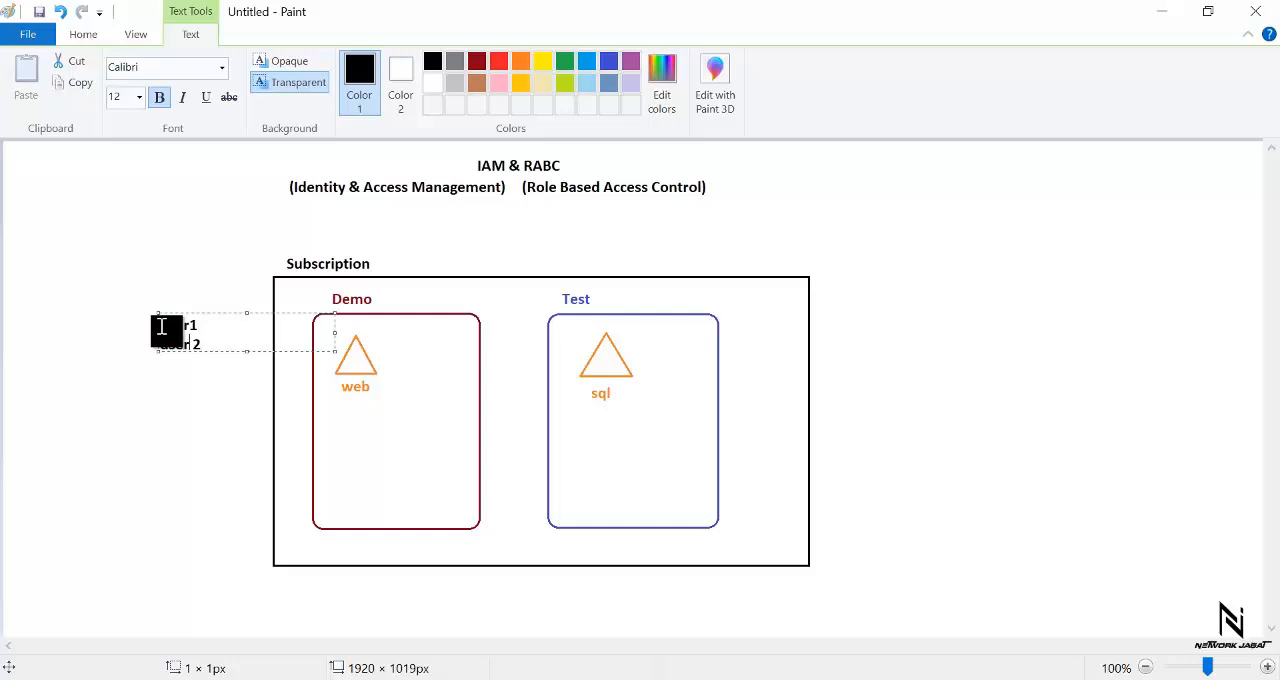
pyautogui.press('BackSpace')
pyautogui.press('Return')
pyautogui.write('user3')
pyautogui.click(213, 427)
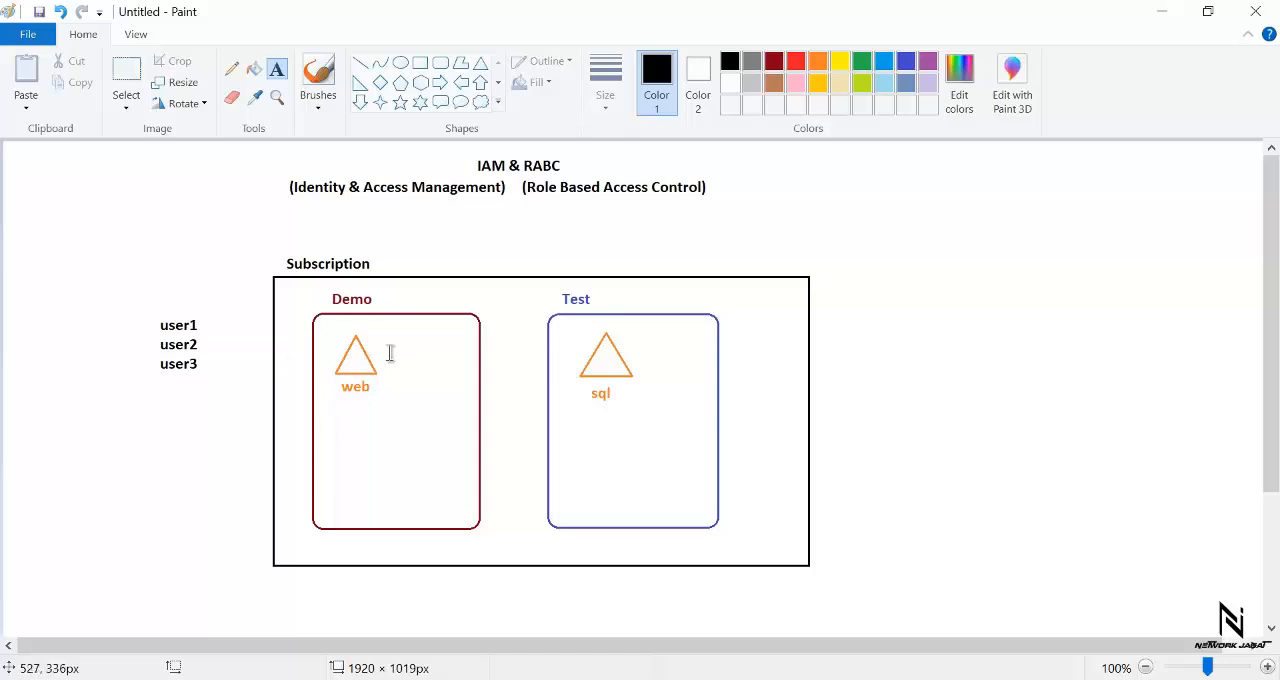
# - Add the black text "userA" to the right of the Subscription box
pyautogui.click(836, 332)
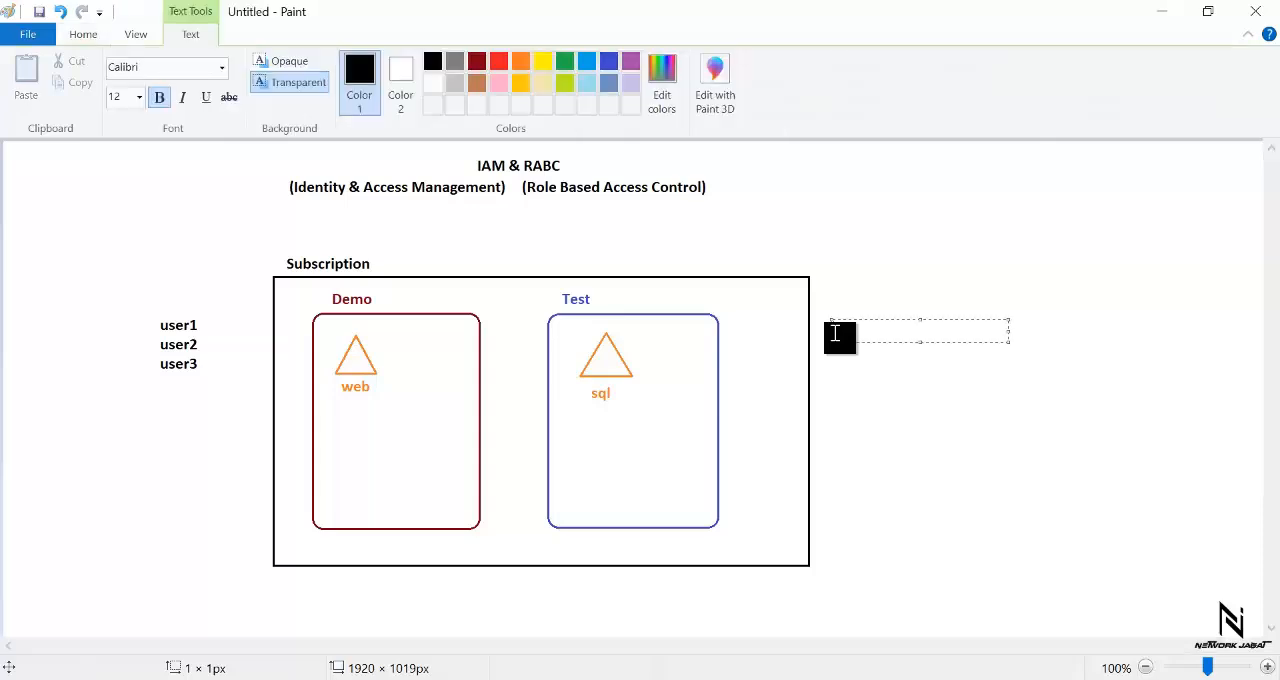
pyautogui.write('a')
pyautogui.click(934, 391)
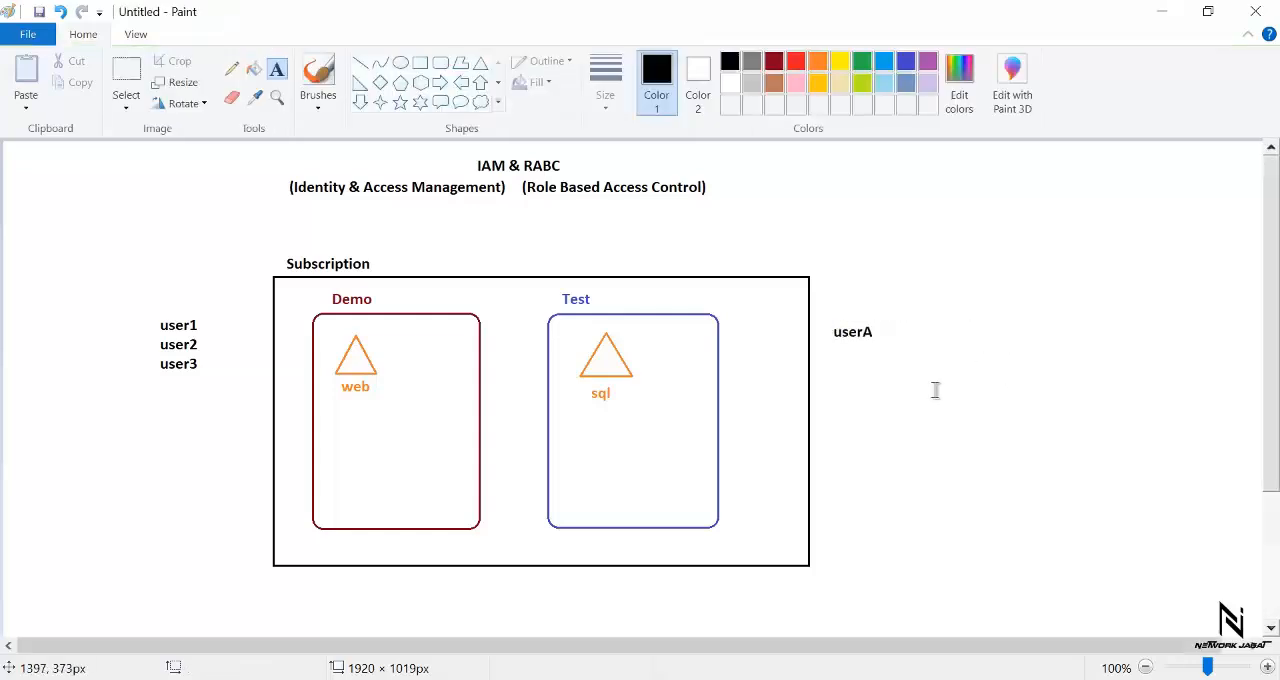
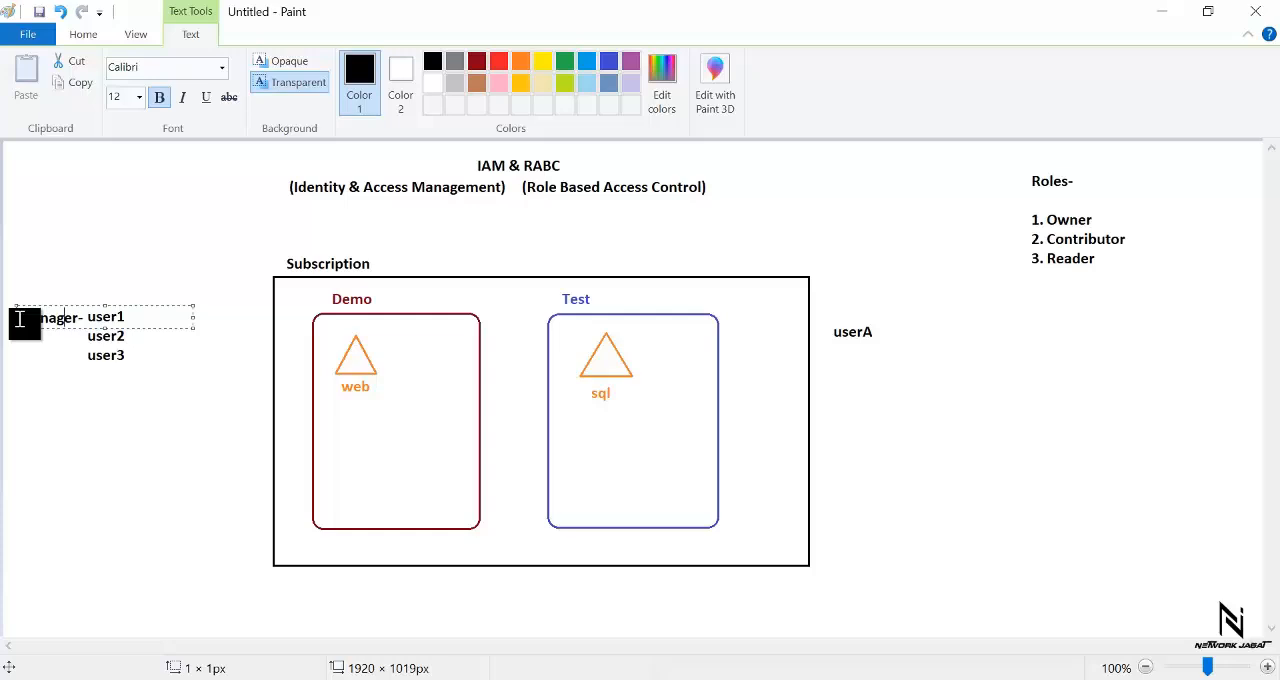
# - Label the users in the list beside the Subscription box as "Manager-" for user1, "It Head -" for user2 and "Ops -" for user3
pyautogui.press('Right')
pyautogui.press('Right')
pyautogui.press('Right')
pyautogui.press('Return')
pyautogui.press('Return')
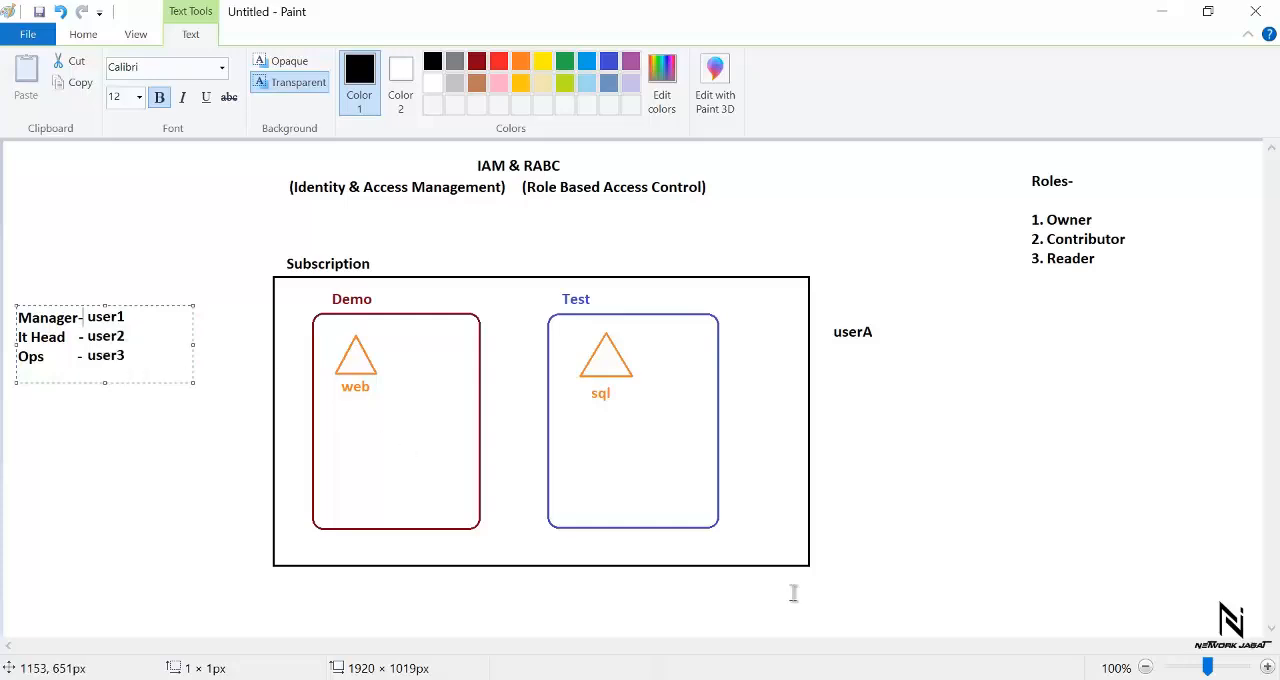
# - Switch to the Azure portal in Chrome and view the list of resource groups from the home page
pyautogui.moveTo(767, 678)
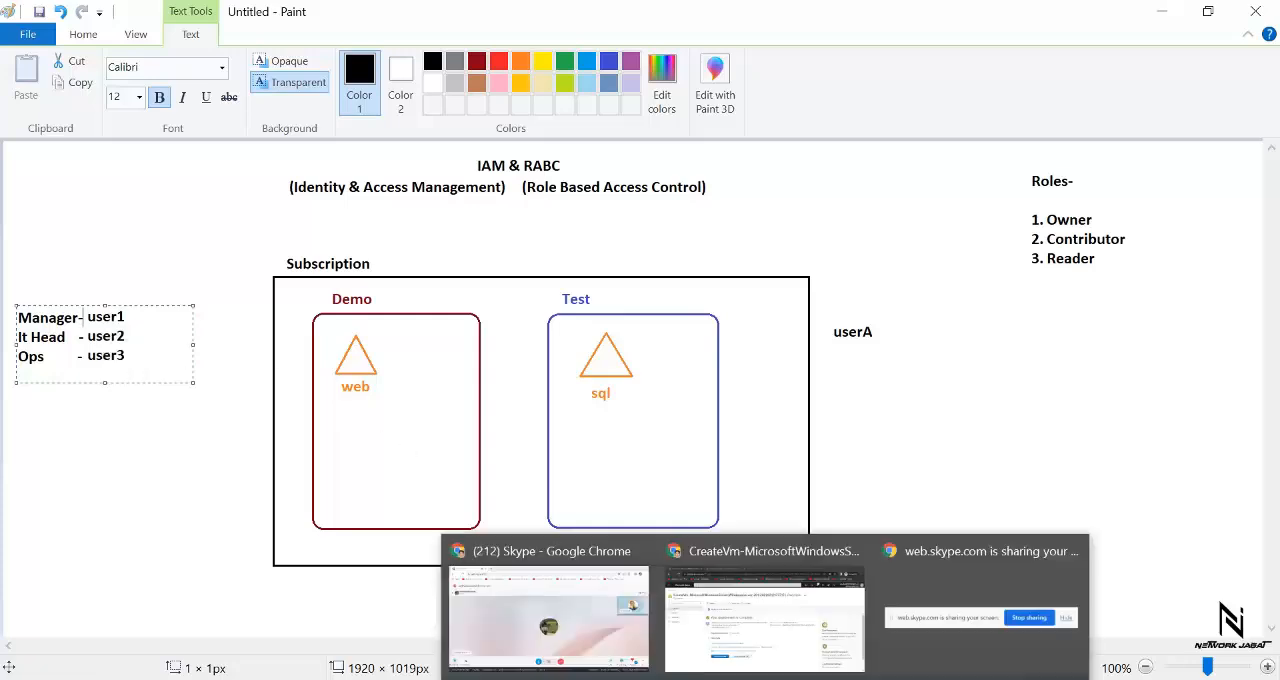
pyautogui.click(764, 627)
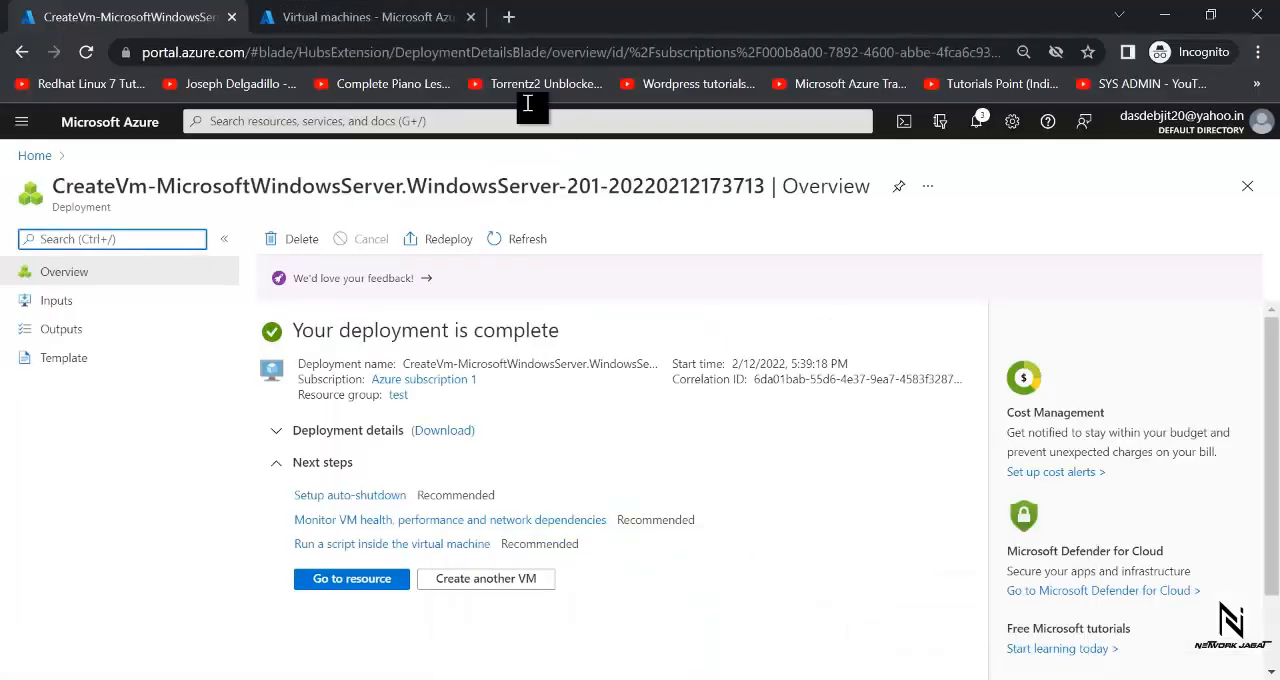
pyautogui.click(117, 125)
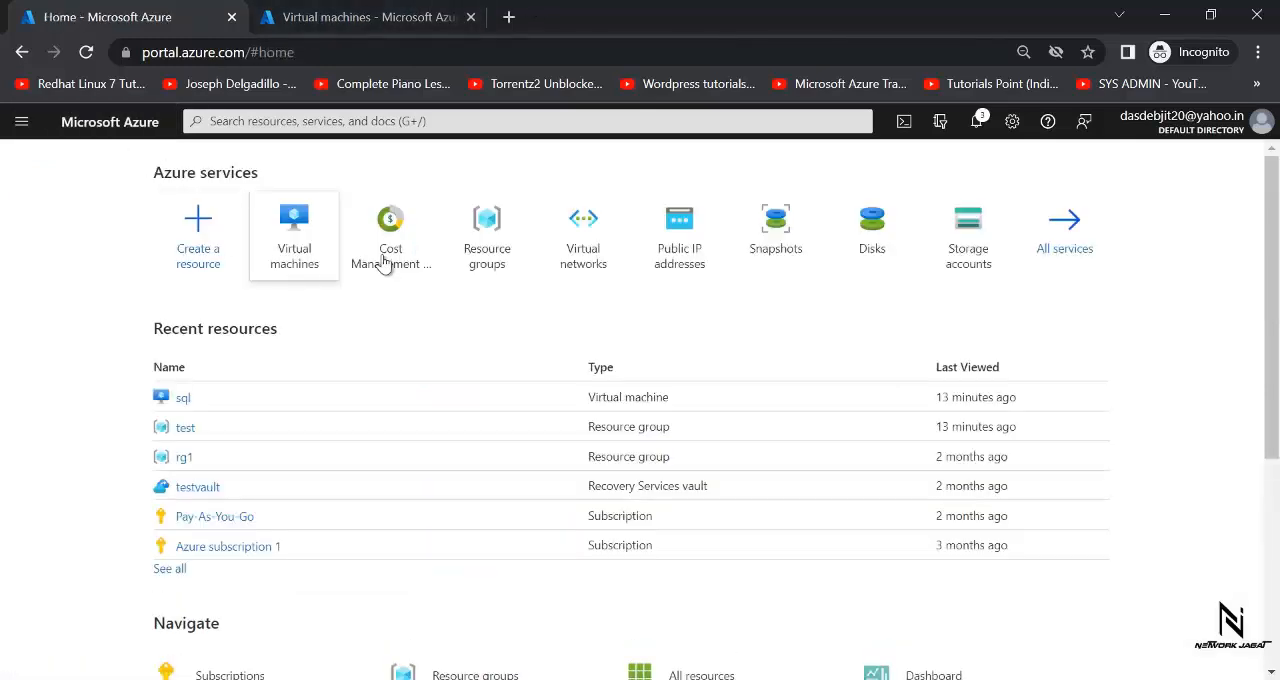
pyautogui.click(505, 250)
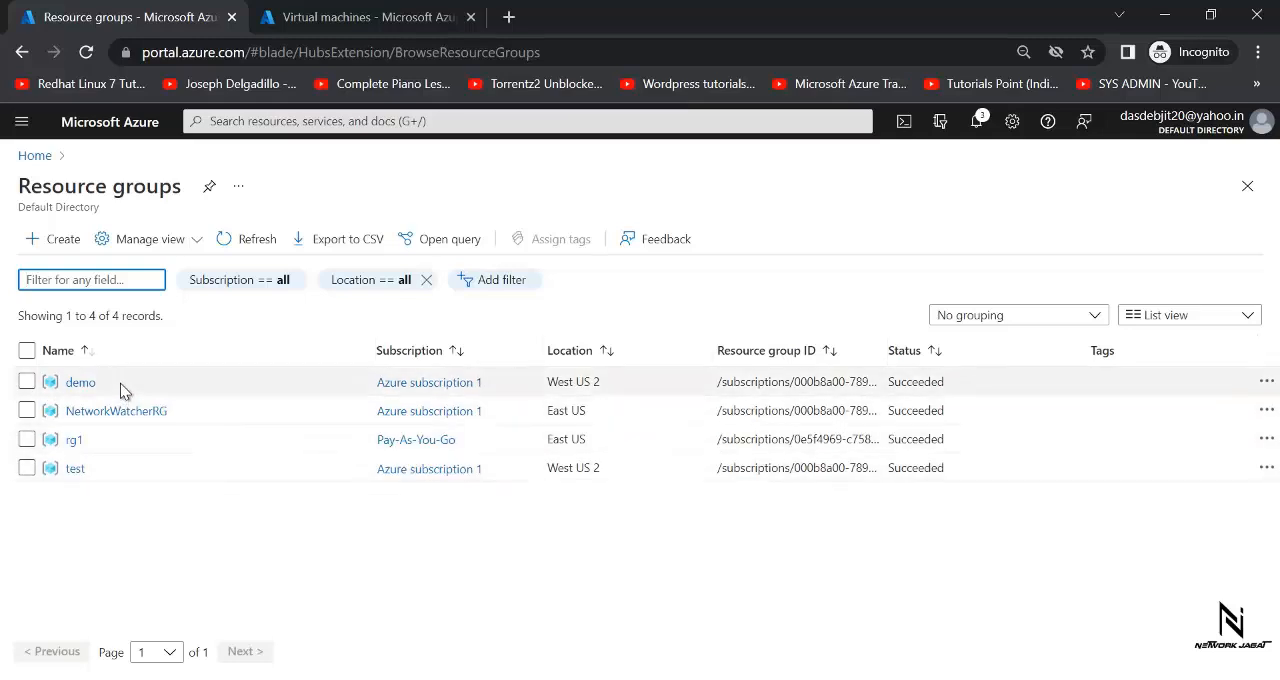
# - Review the virtual machines list with each machine's resource group, and compare it with the Paint diagram
pyautogui.click(80, 124)
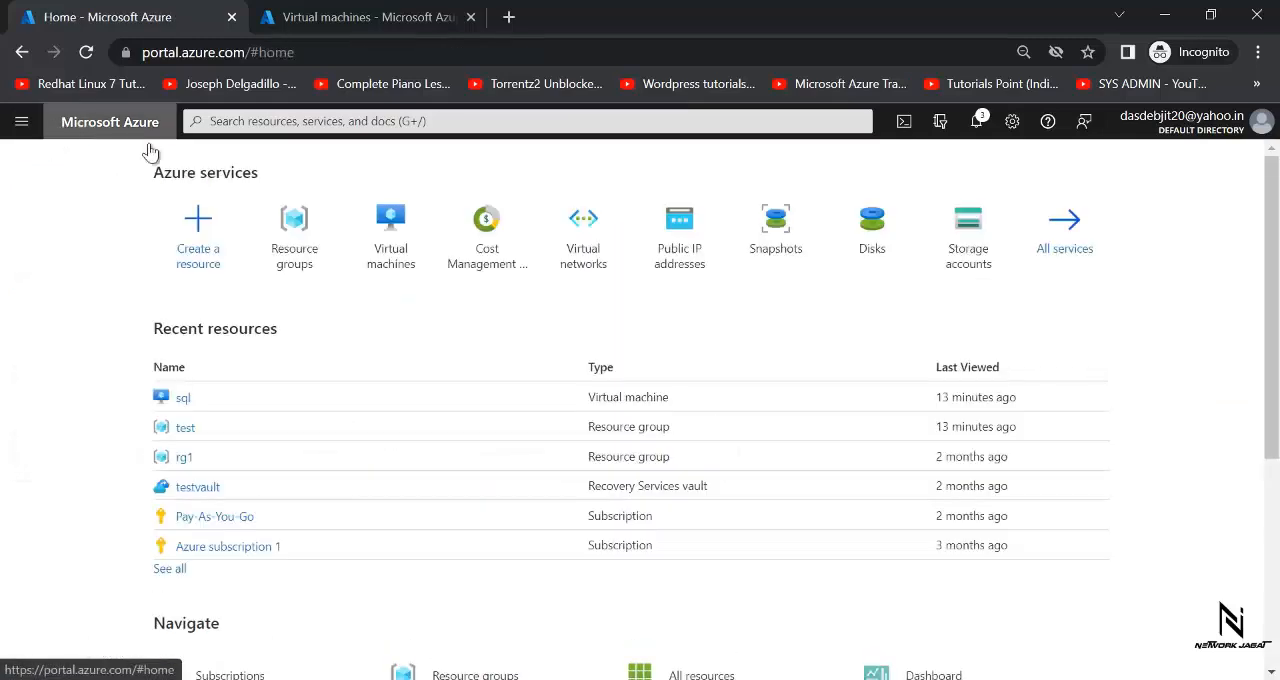
pyautogui.click(400, 250)
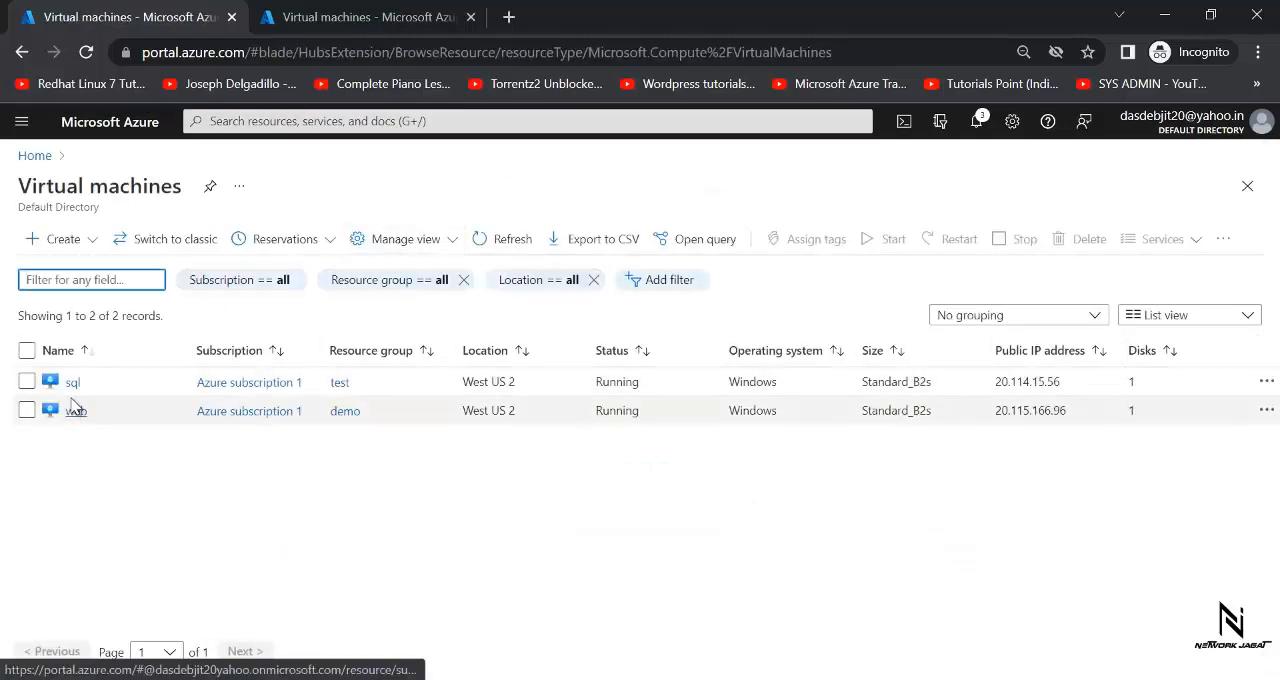
pyautogui.moveTo(88, 414)
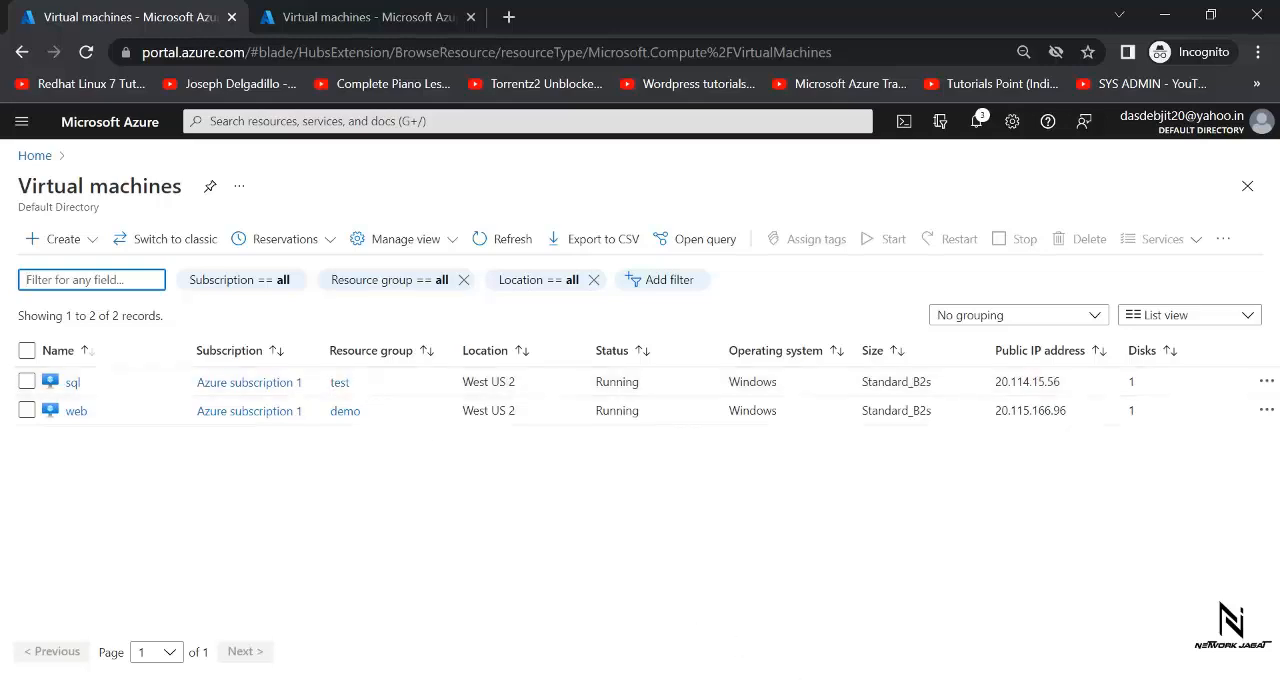
pyautogui.moveTo(812, 678)
pyautogui.click(803, 652)
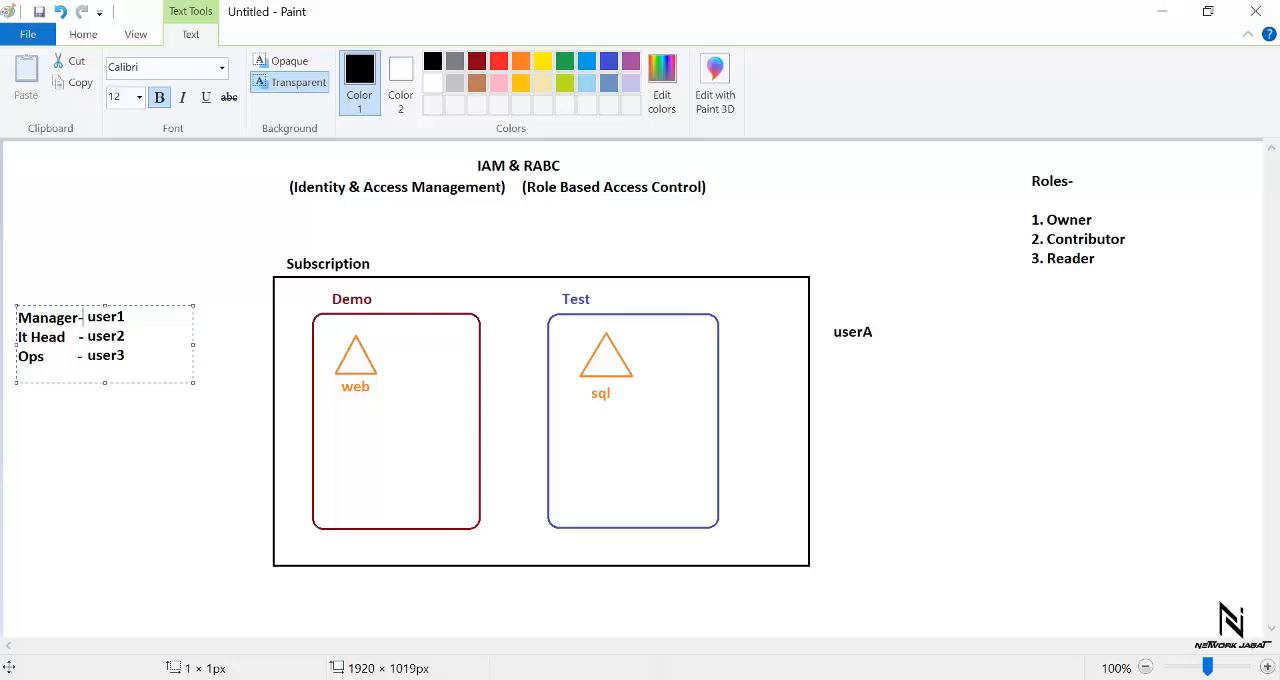
pyautogui.click(746, 620)
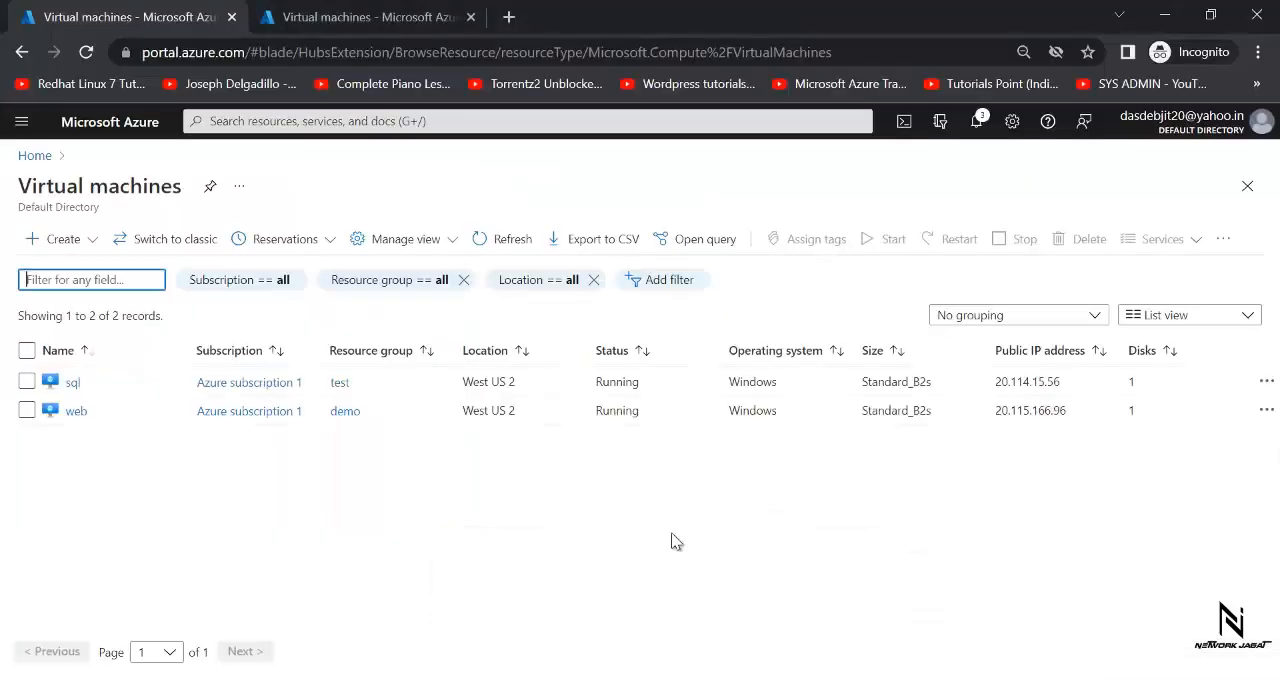
# - Open the All users list of the default directory in Azure Active Directory
pyautogui.click(110, 121)
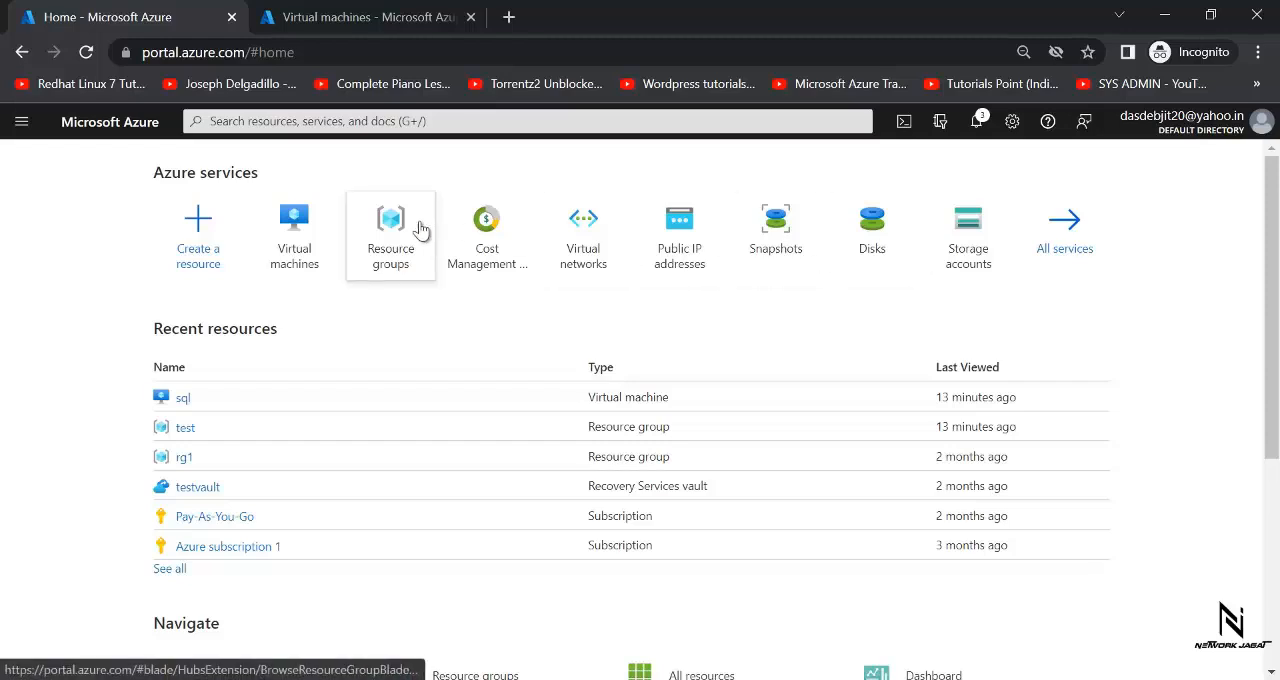
pyautogui.click(21, 124)
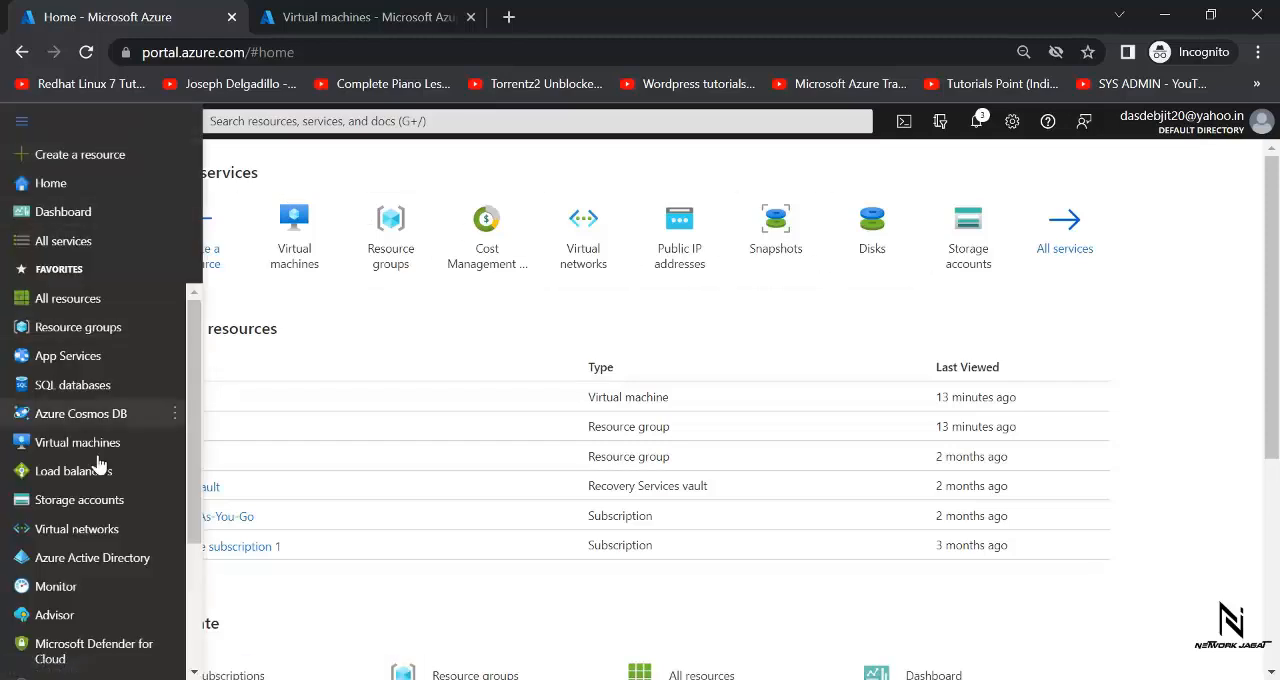
pyautogui.click(97, 556)
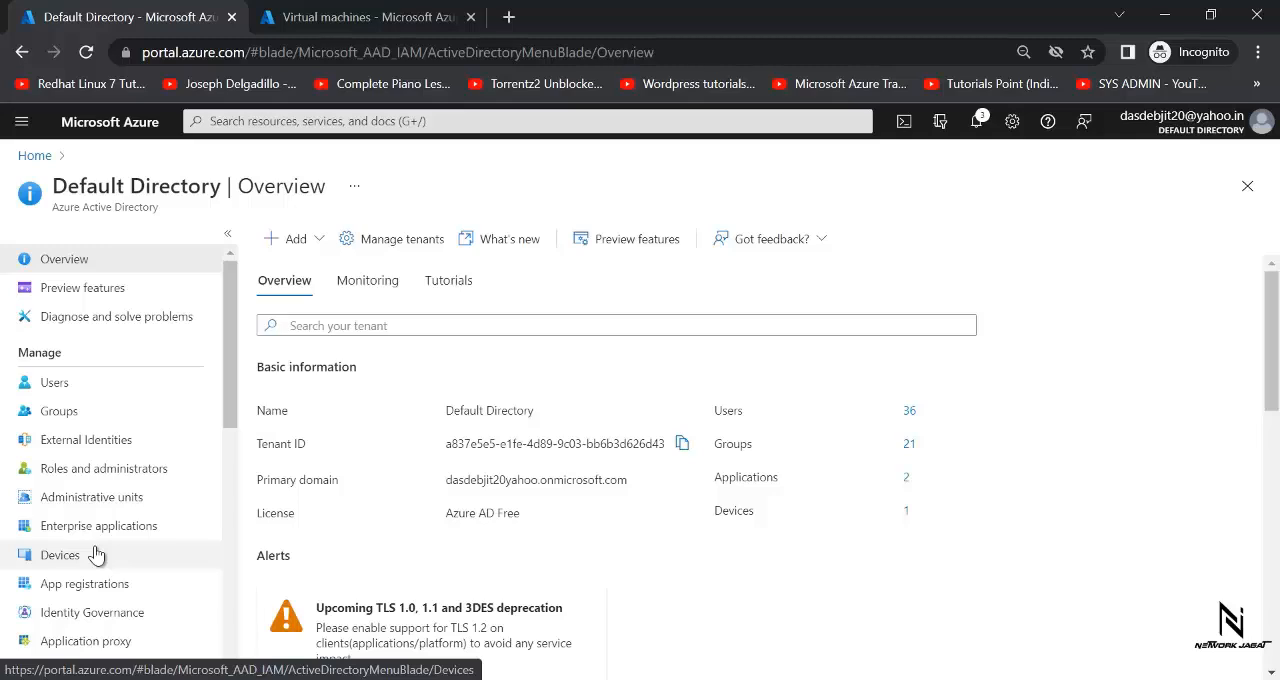
pyautogui.click(89, 387)
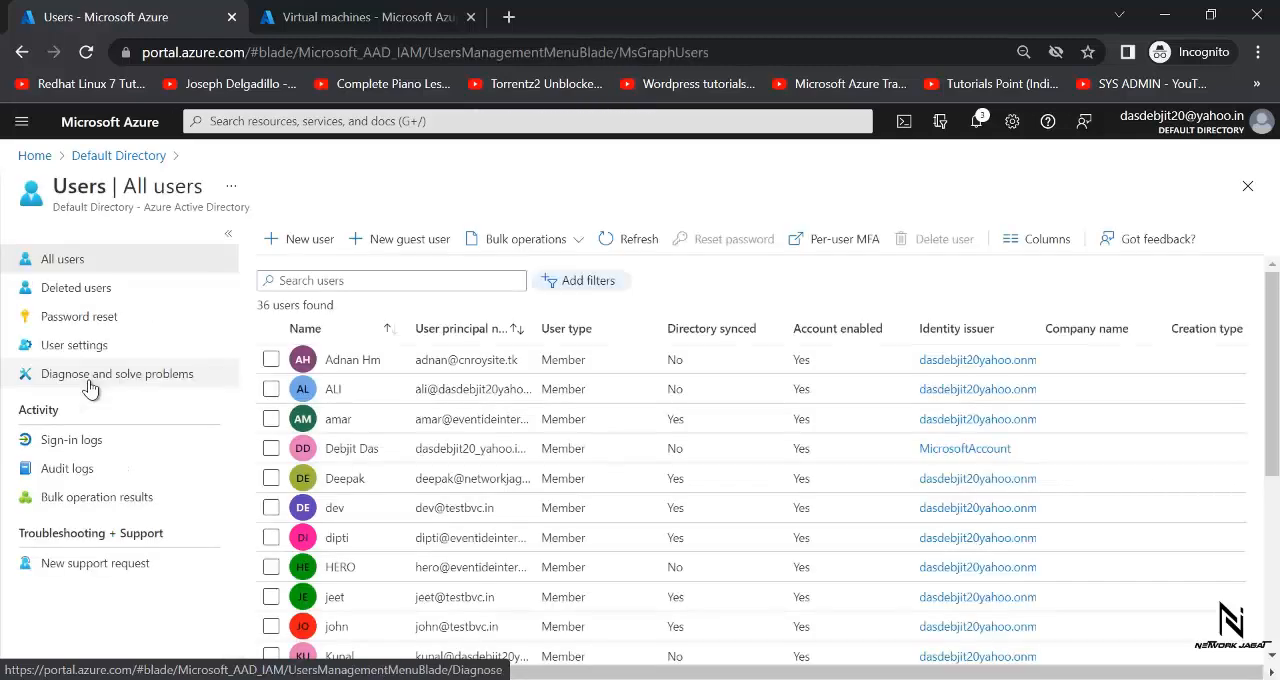
# - Search the directory's users for "user" and clear the search again
pyautogui.click(339, 279)
pyautogui.write('user')
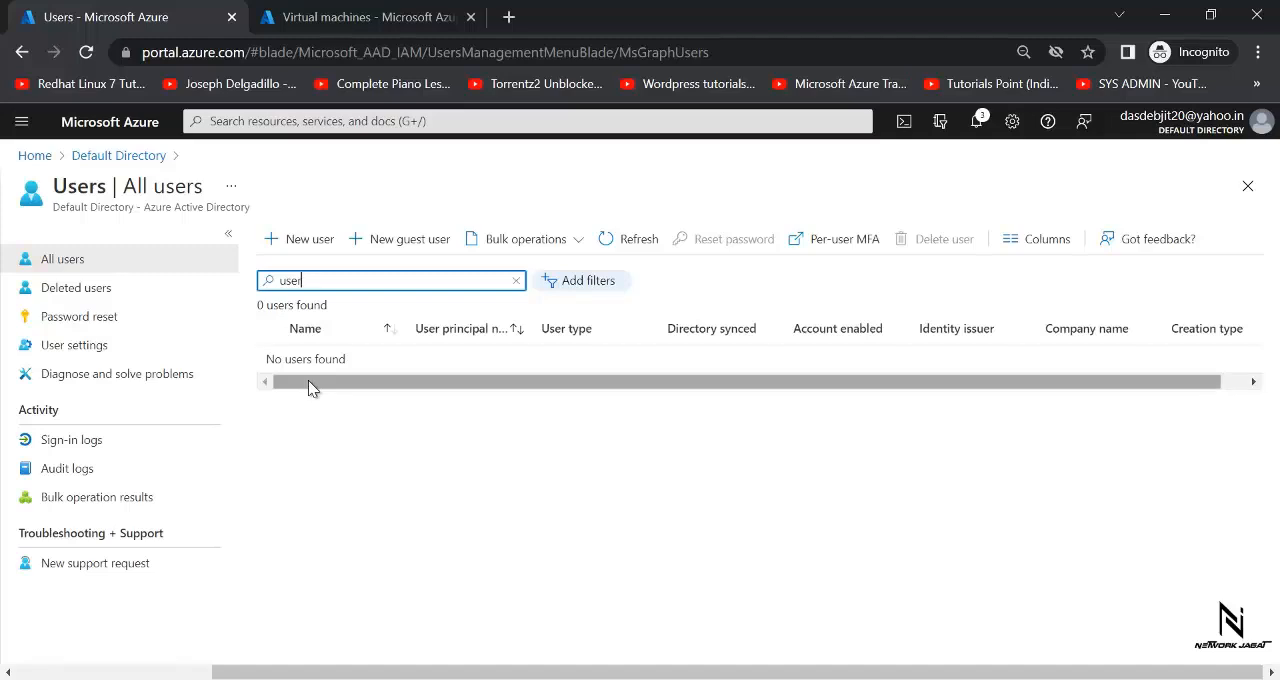
pyautogui.press('BackSpace')
pyautogui.press('BackSpace')
pyautogui.press('BackSpace')
pyautogui.press('BackSpace')
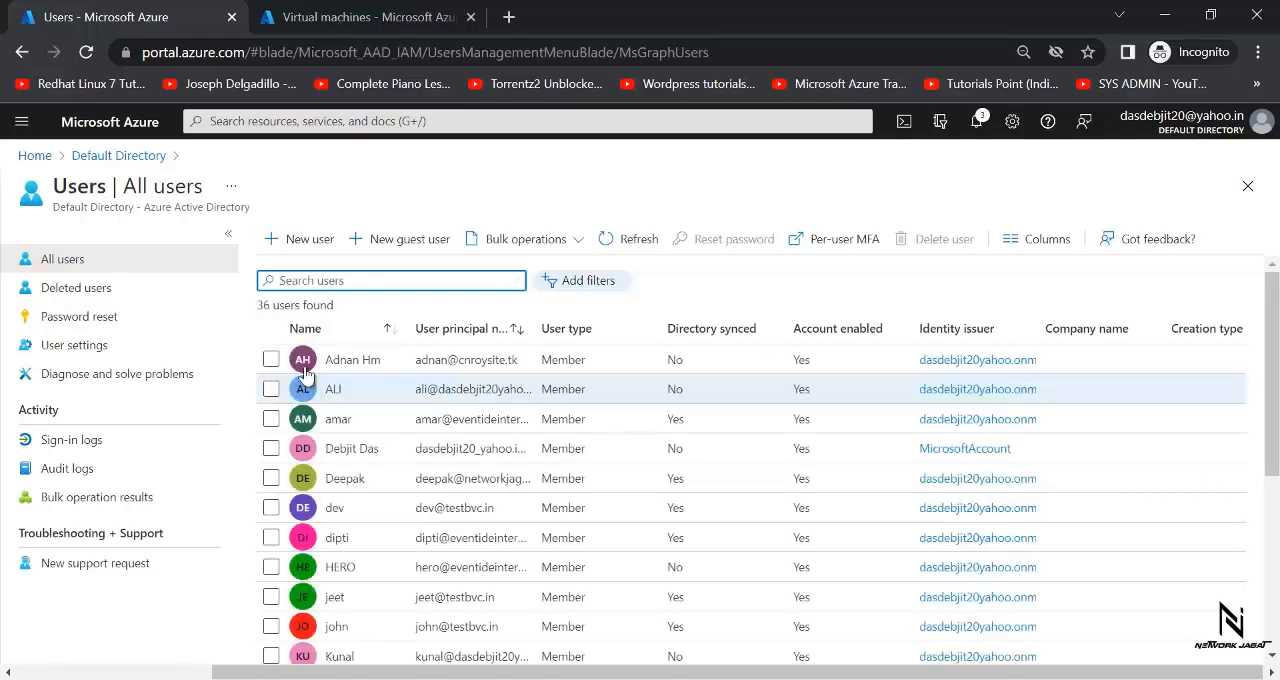
# - Start a new directory user with user name "user1" on the default onmicrosoft.com domain and enter "user1" as the name
pyautogui.click(310, 240)
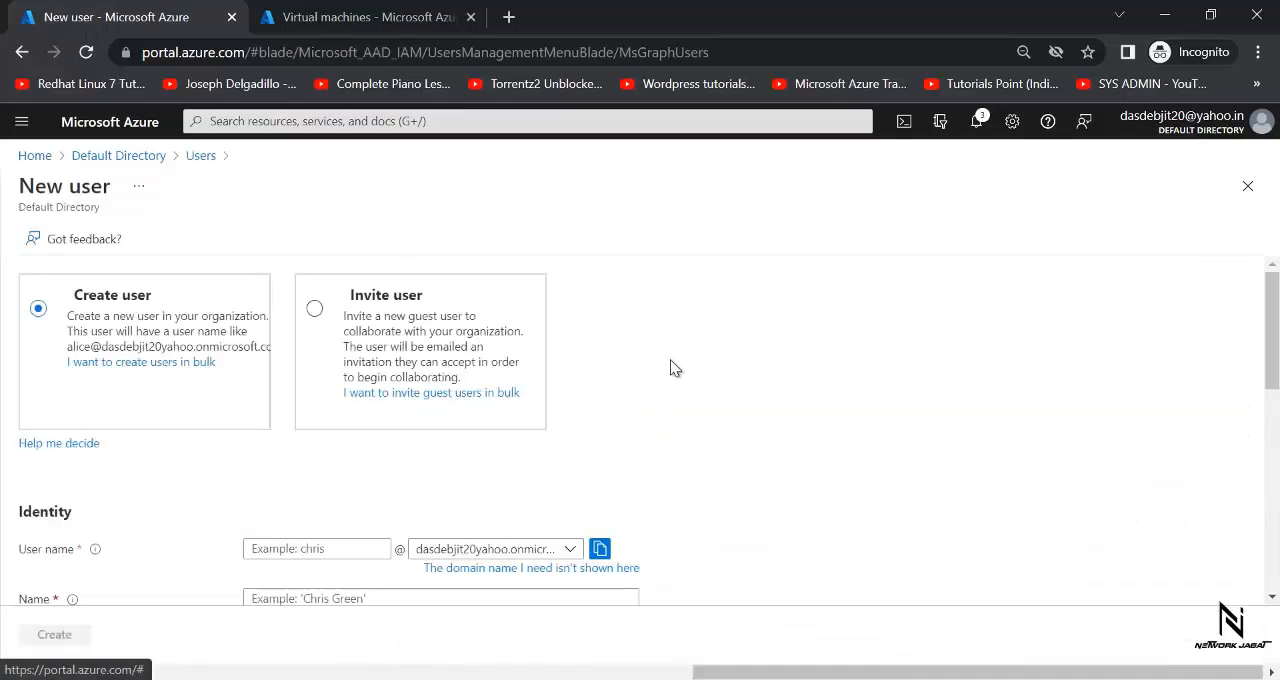
pyautogui.click(304, 552)
pyautogui.write('use')
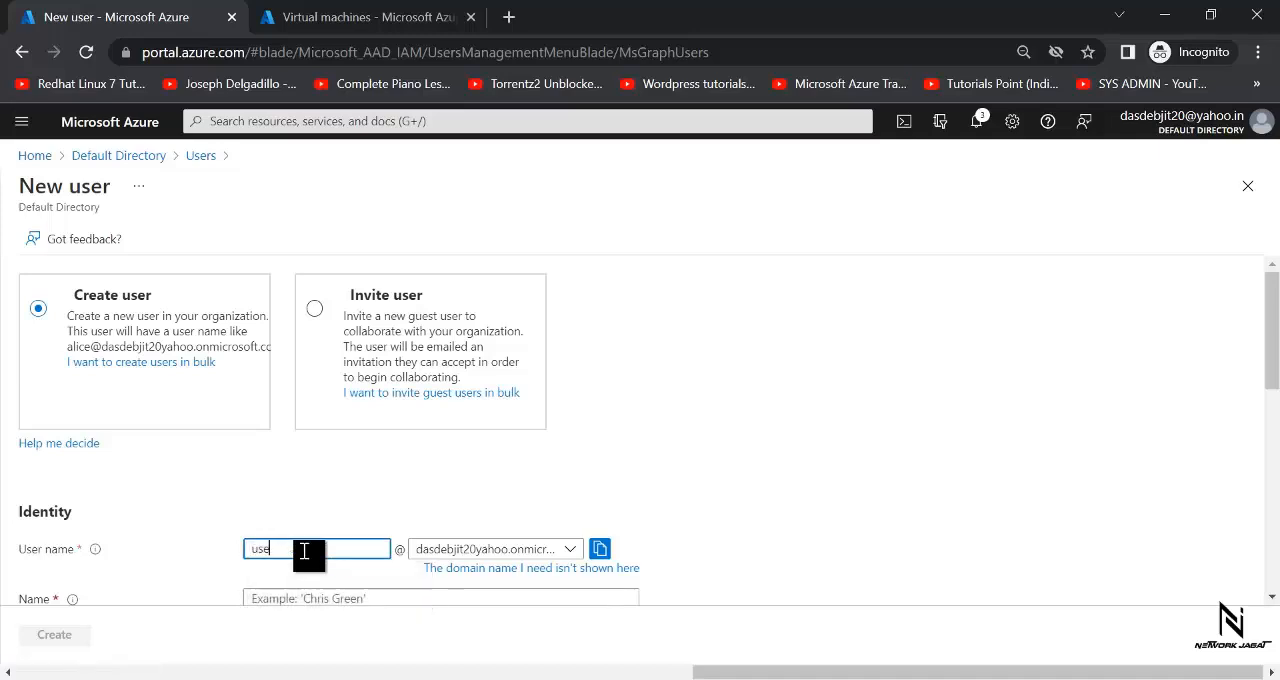
pyautogui.write('r1')
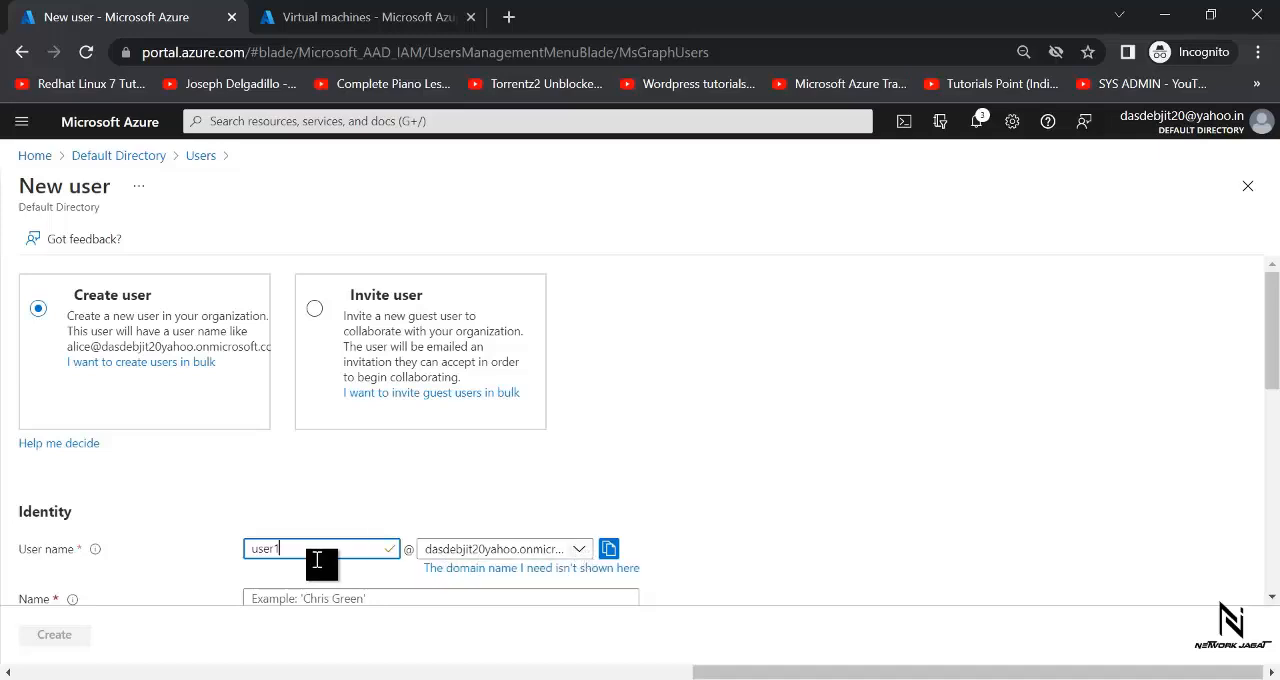
pyautogui.click(579, 550)
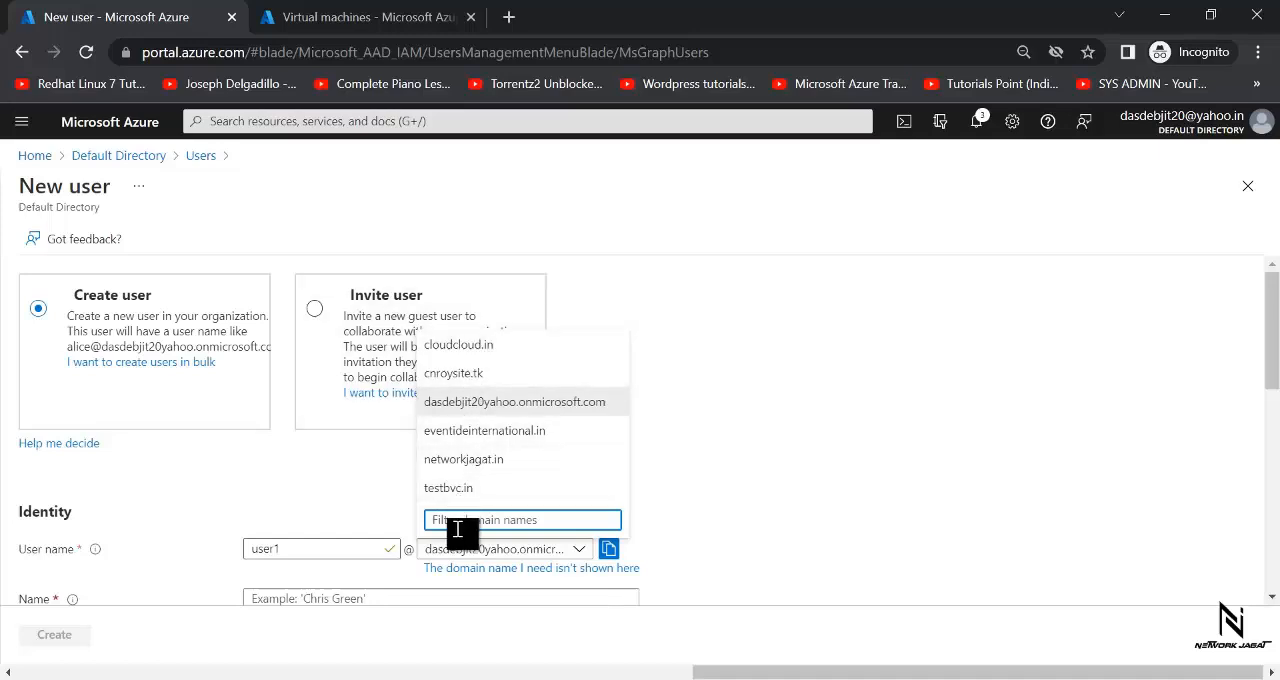
pyautogui.click(732, 547)
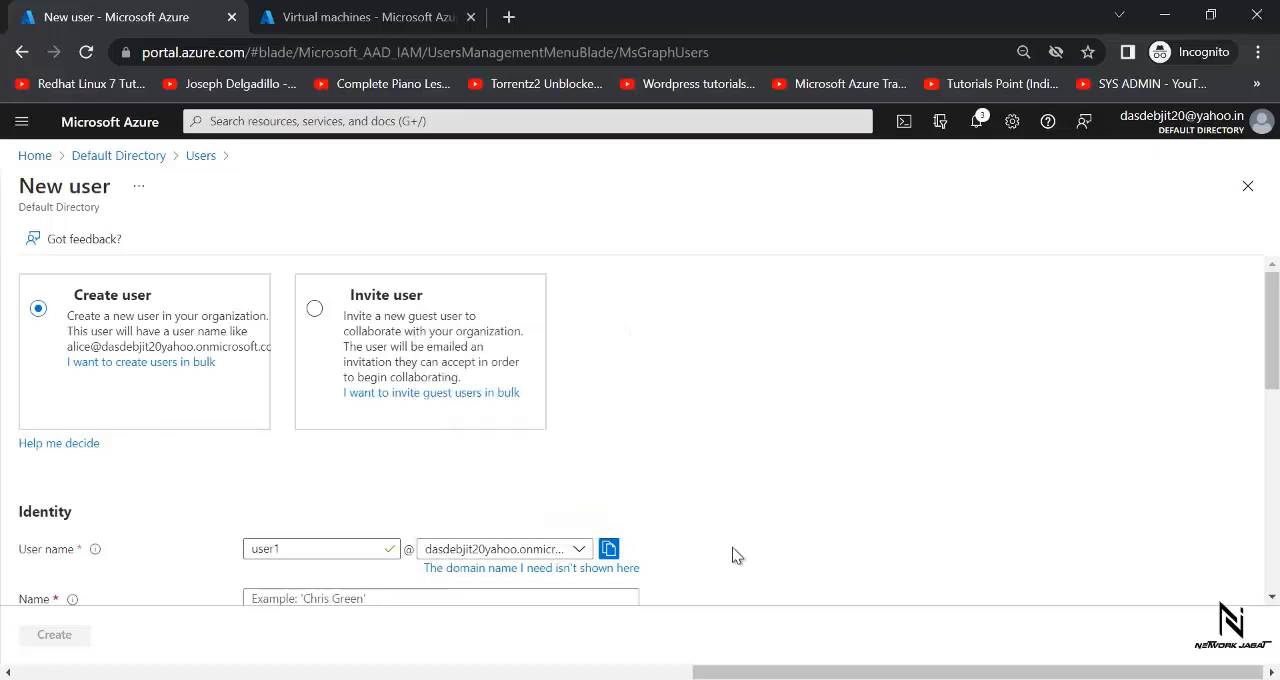
pyautogui.moveTo(1272, 325); pyautogui.dragTo(1272, 397)
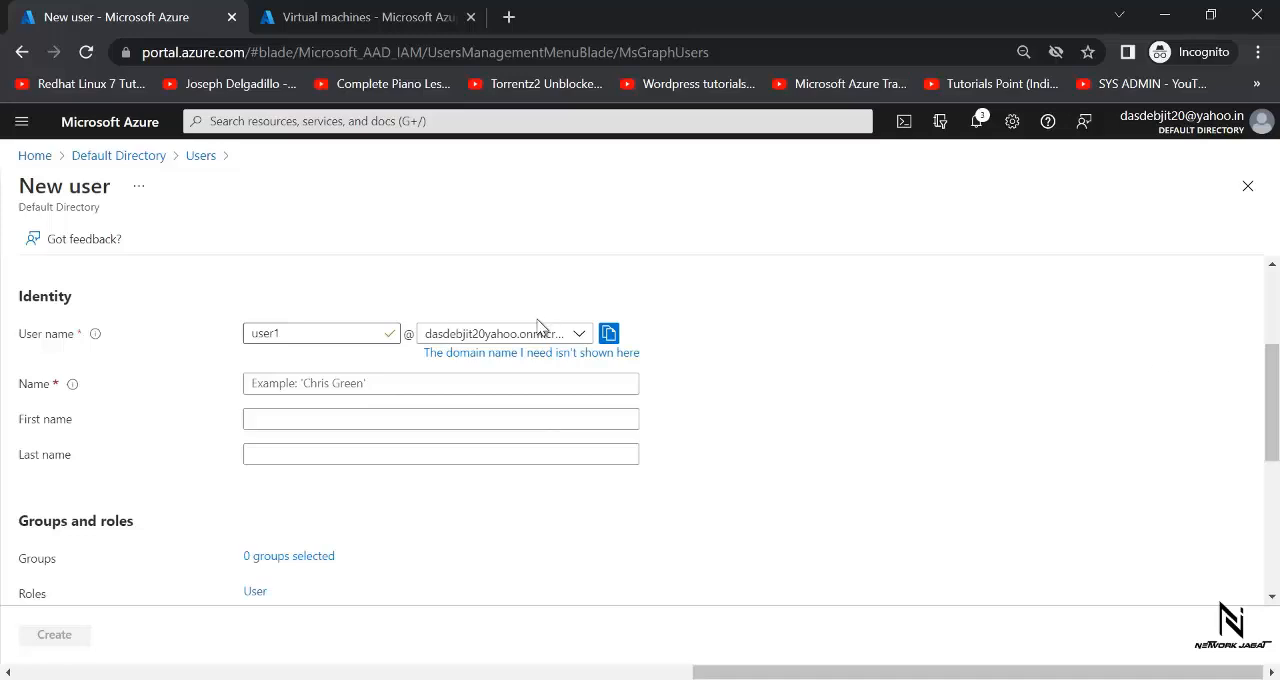
pyautogui.click(394, 385)
pyautogui.write('user1')
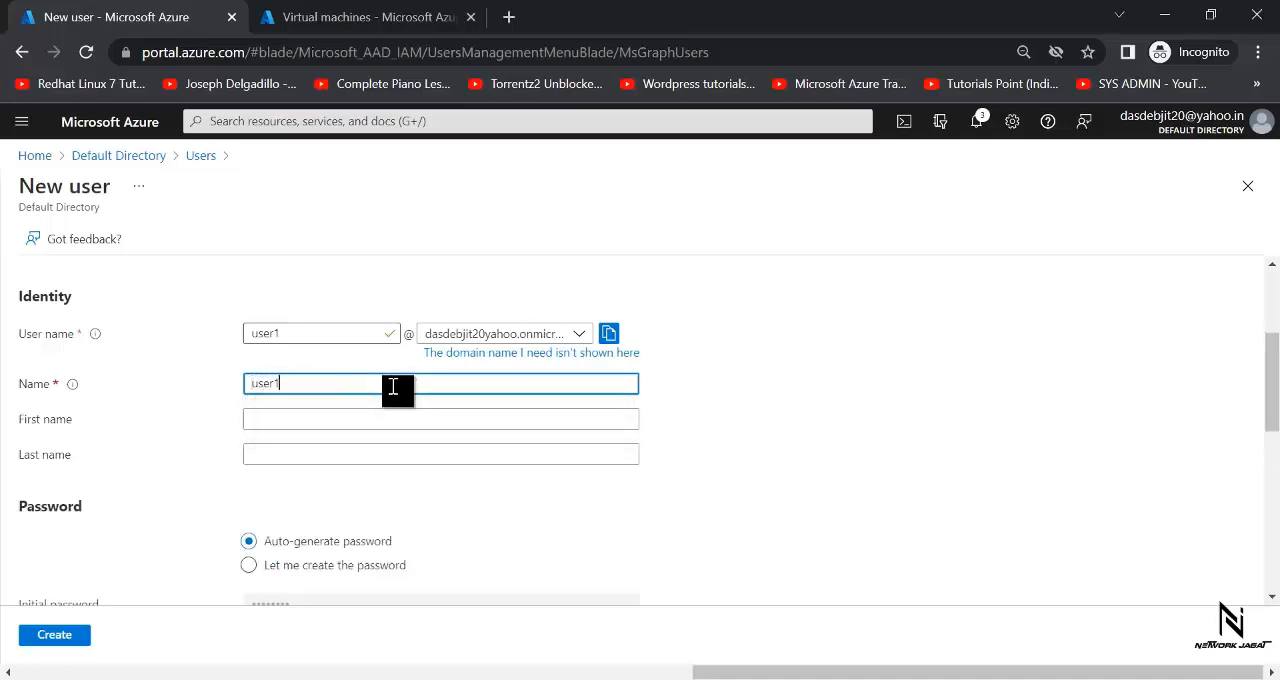
pyautogui.click(860, 446)
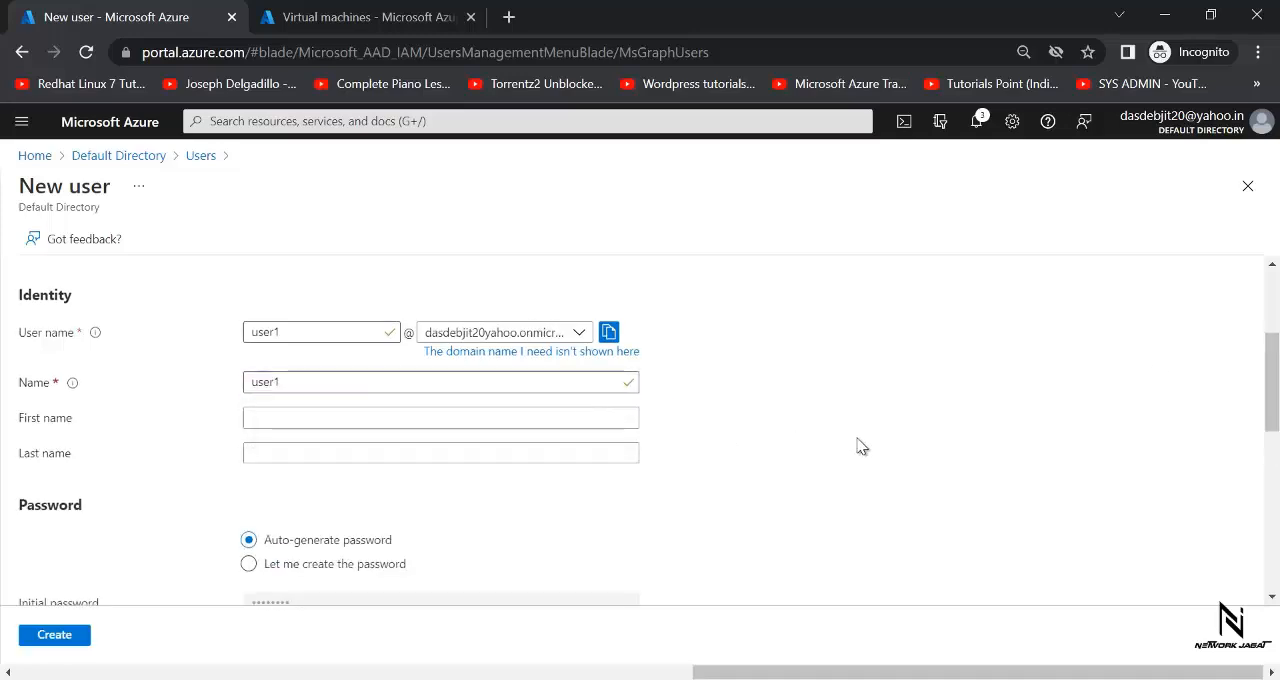
# - Choose to create the password manually, enter the initial password, create user1 and check for the account in the user list
pyautogui.scroll(-1, 862, 446)
pyautogui.click(249, 406)
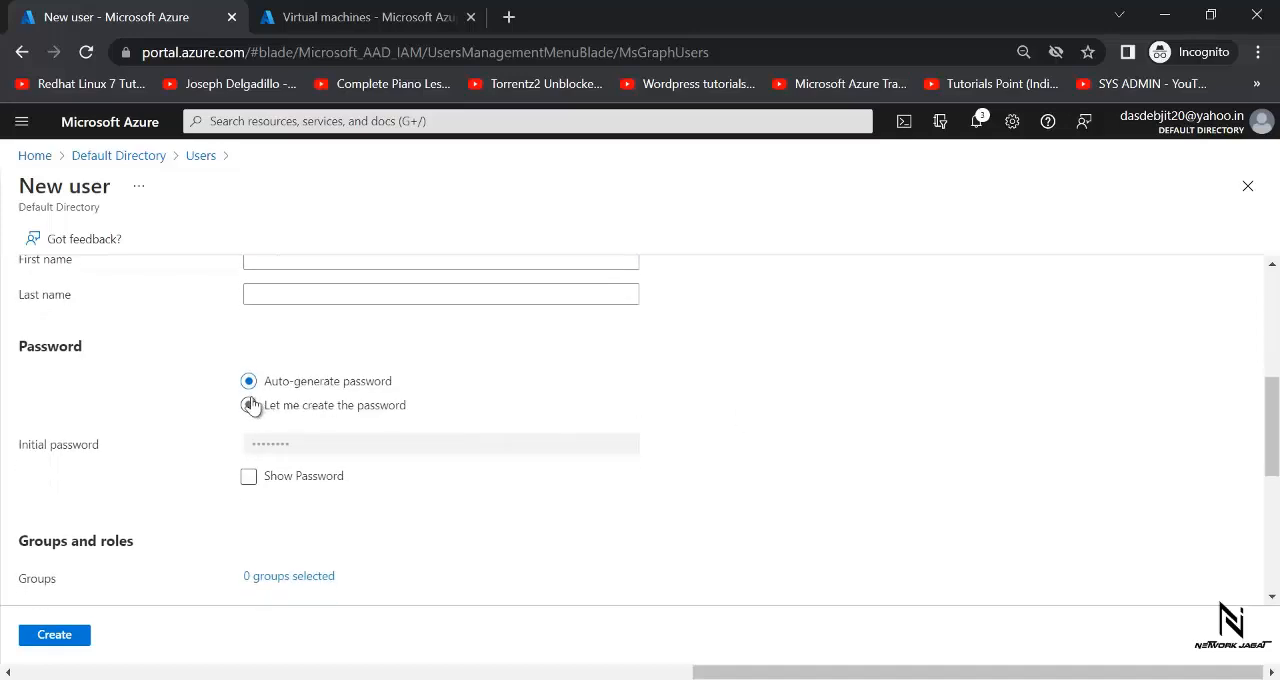
pyautogui.click(272, 443)
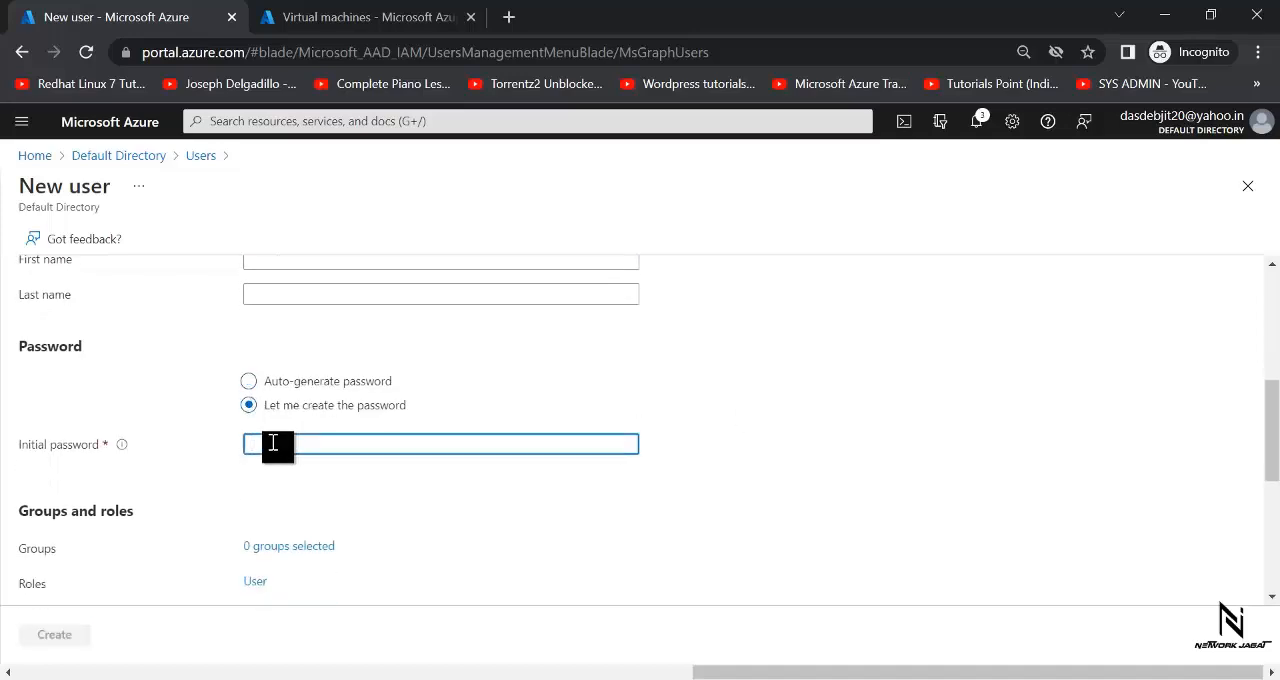
pyautogui.write('***')
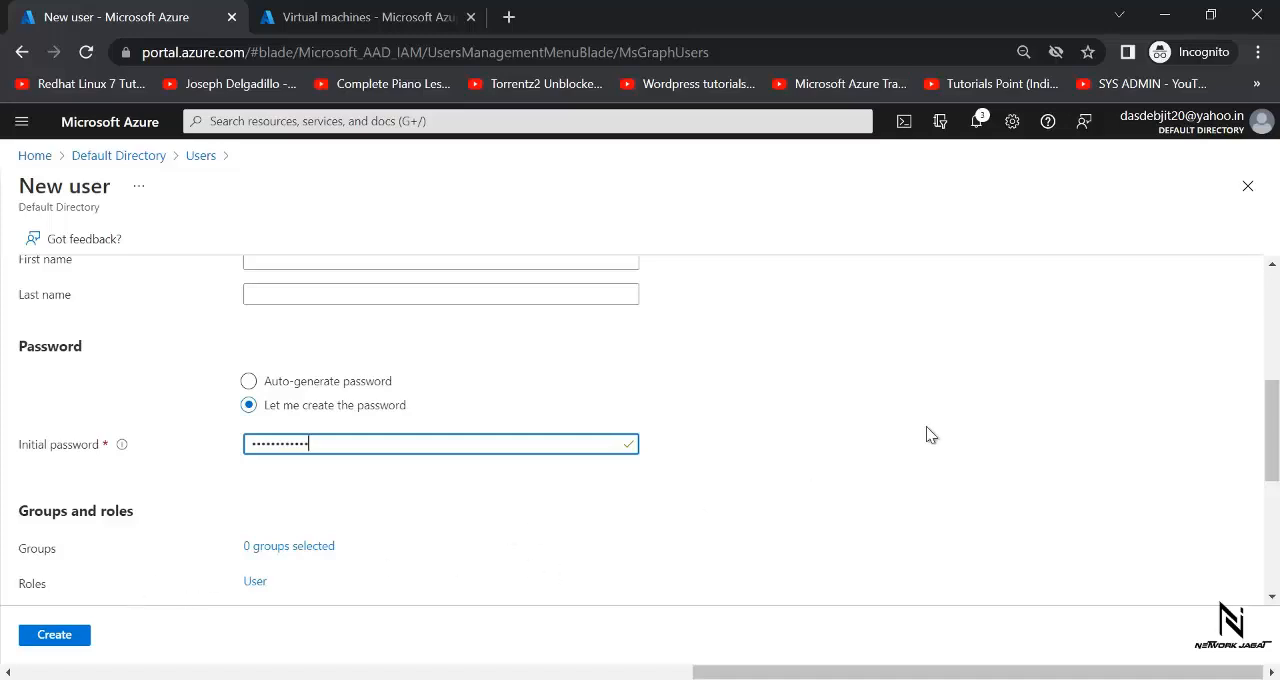
pyautogui.moveTo(1274, 433); pyautogui.dragTo(1274, 540)
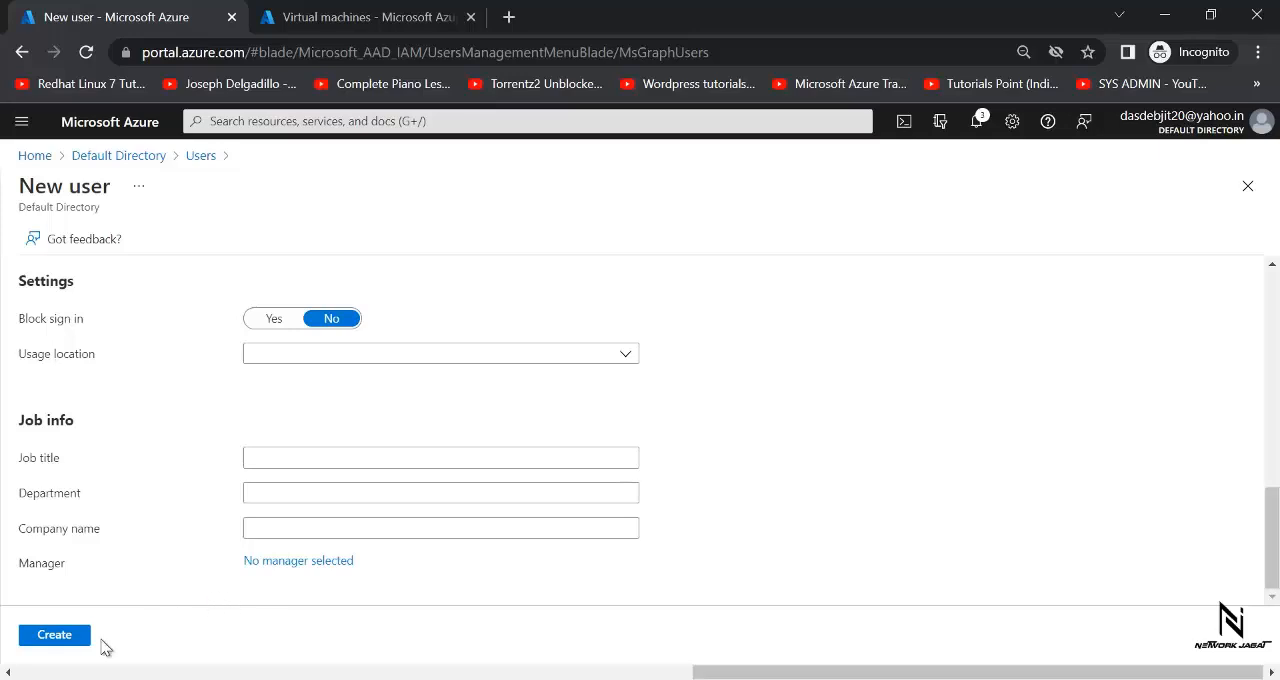
pyautogui.click(56, 636)
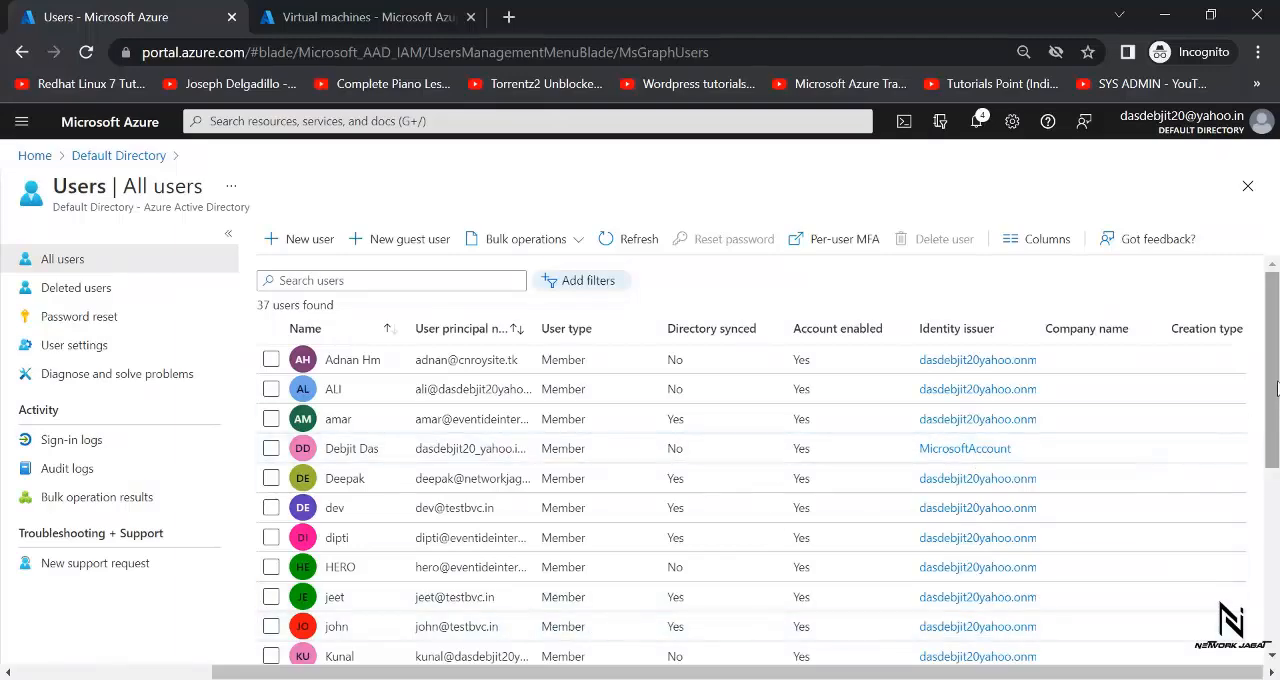
pyautogui.moveTo(1276, 388); pyautogui.dragTo(1276, 556)
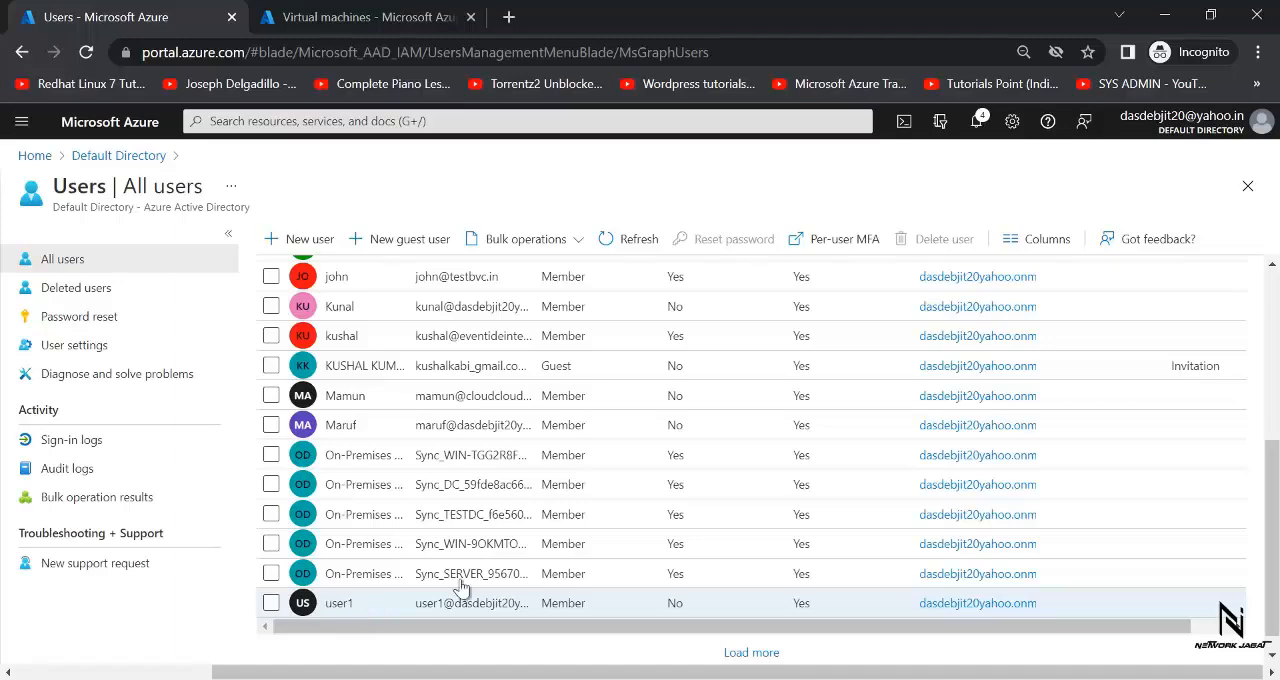
pyautogui.moveTo(1276, 500); pyautogui.dragTo(1276, 330)
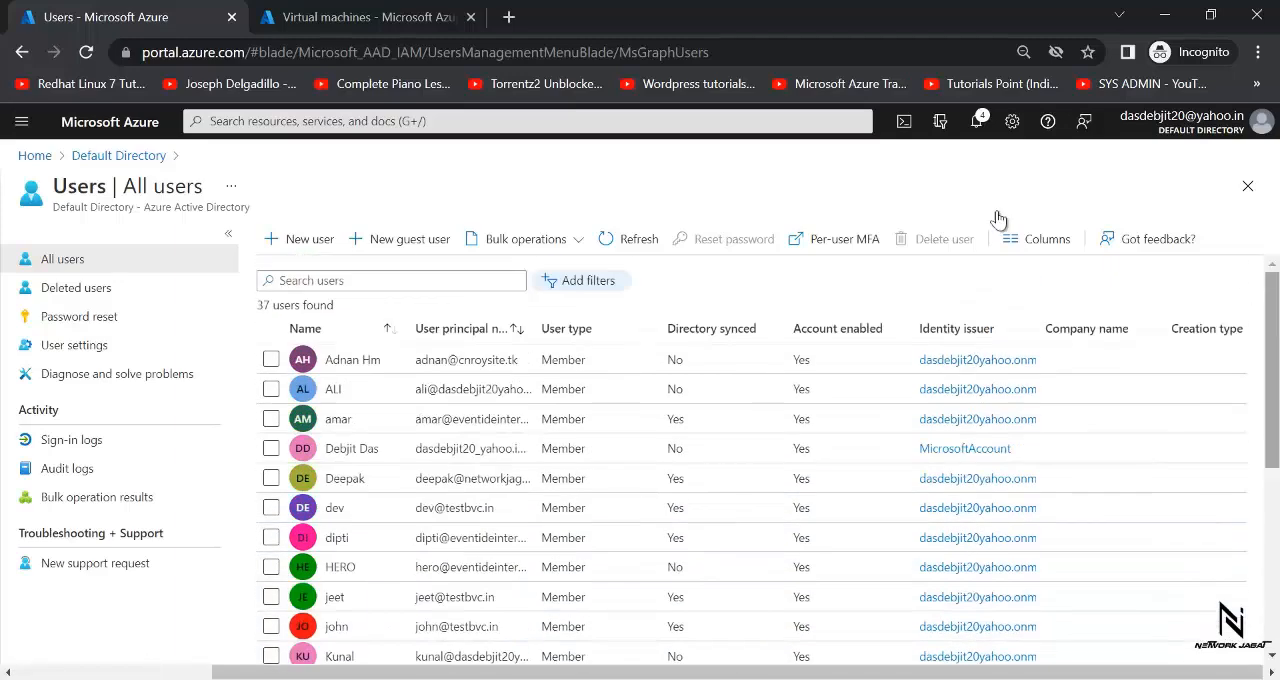
# - Start another new directory user with user name "user2" on the default onmicrosoft.com domain and enter "user2" as the name
pyautogui.click(306, 239)
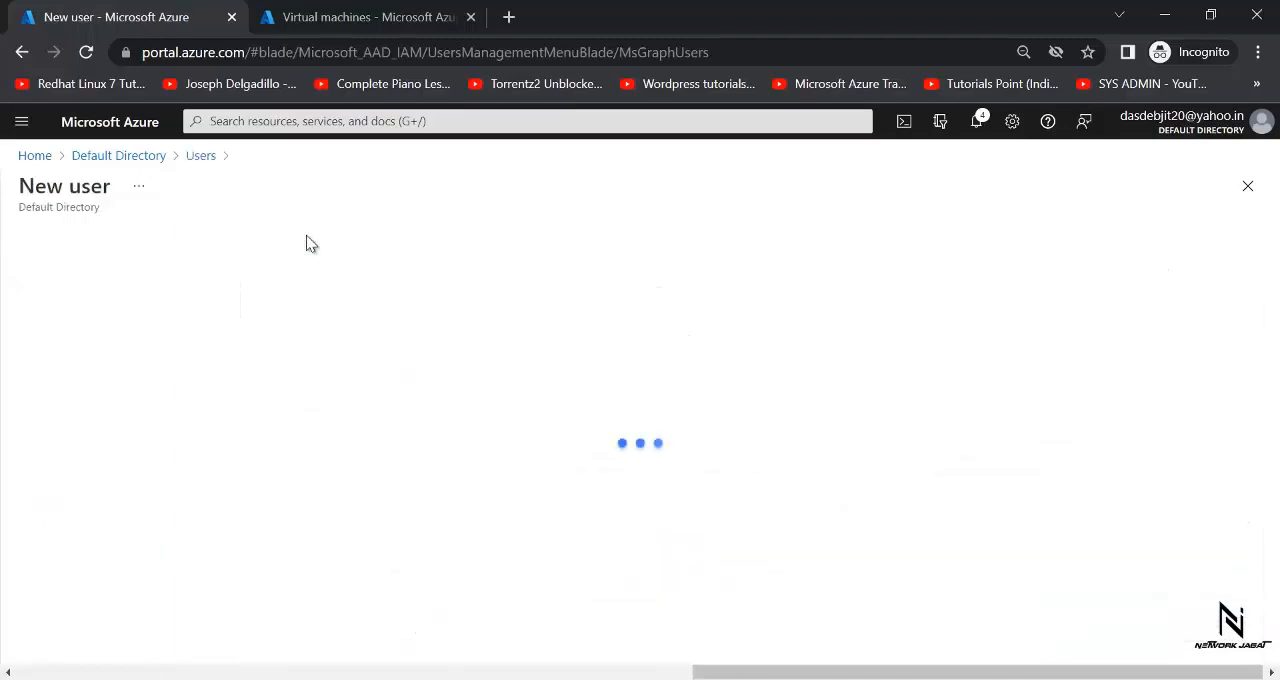
pyautogui.click(263, 549)
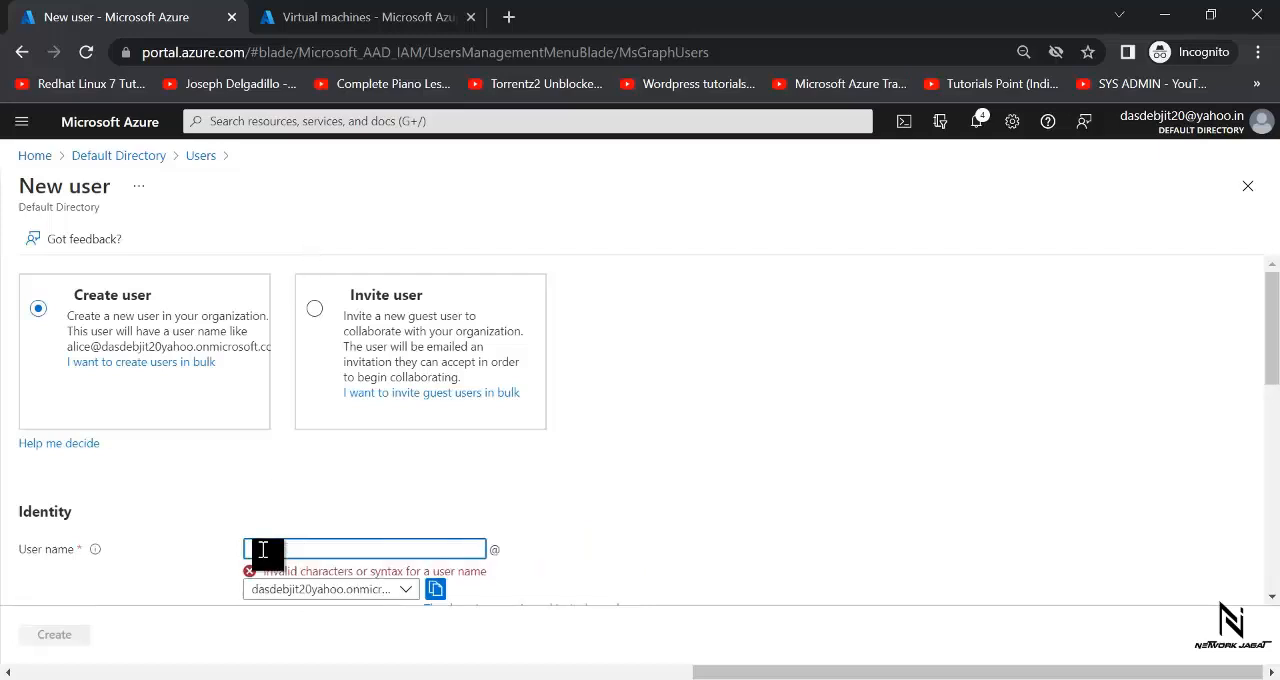
pyautogui.write('user2')
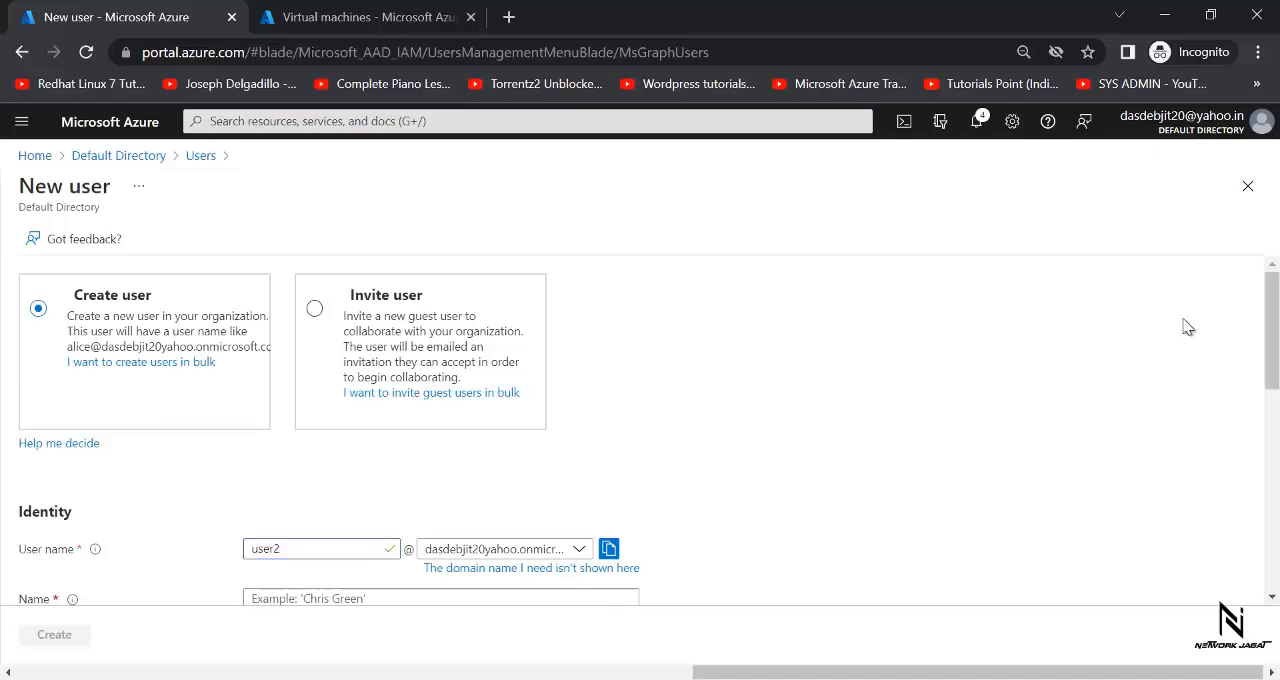
pyautogui.moveTo(1275, 320); pyautogui.dragTo(1274, 428)
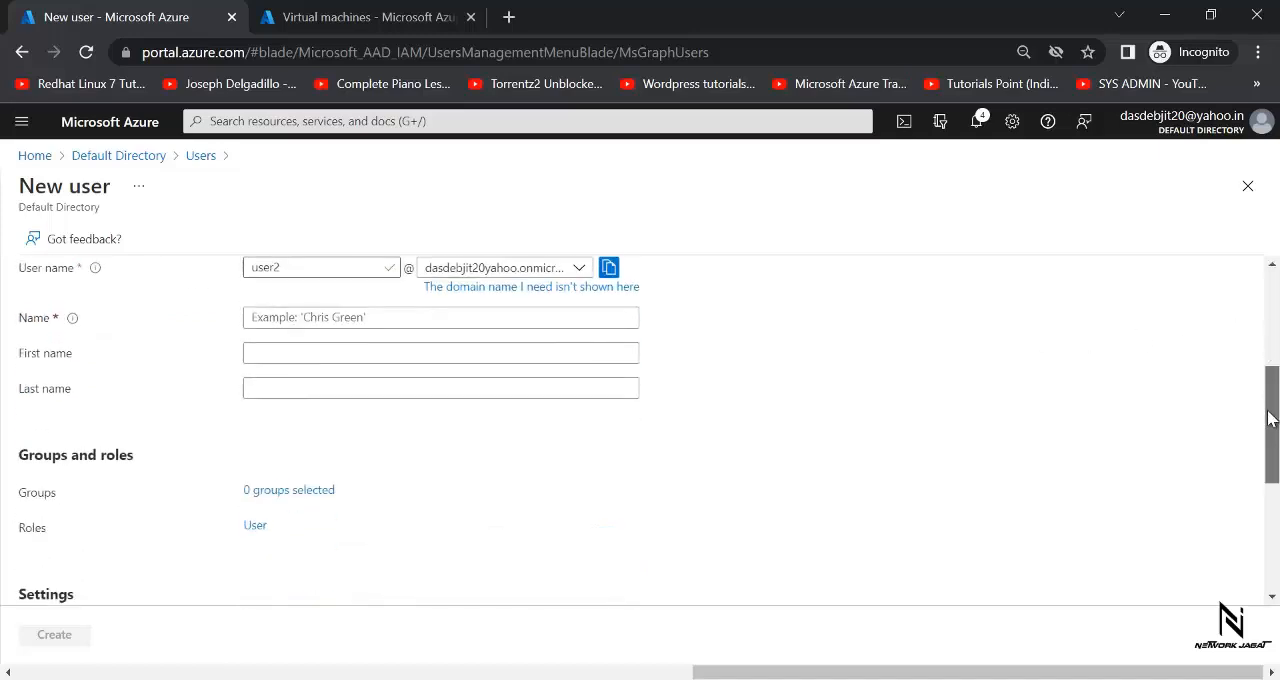
pyautogui.click(419, 311)
pyautogui.write('user2')
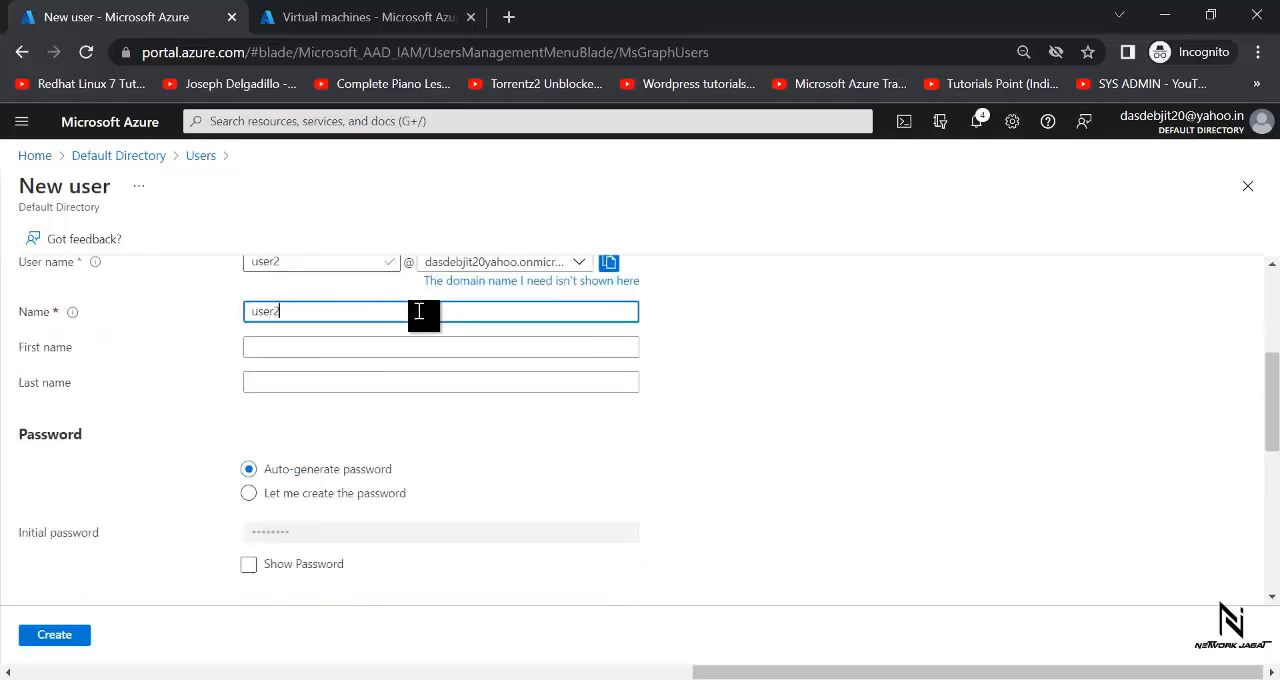
# - Choose to create the password manually for user2, enter the initial password and create the account
pyautogui.click(278, 496)
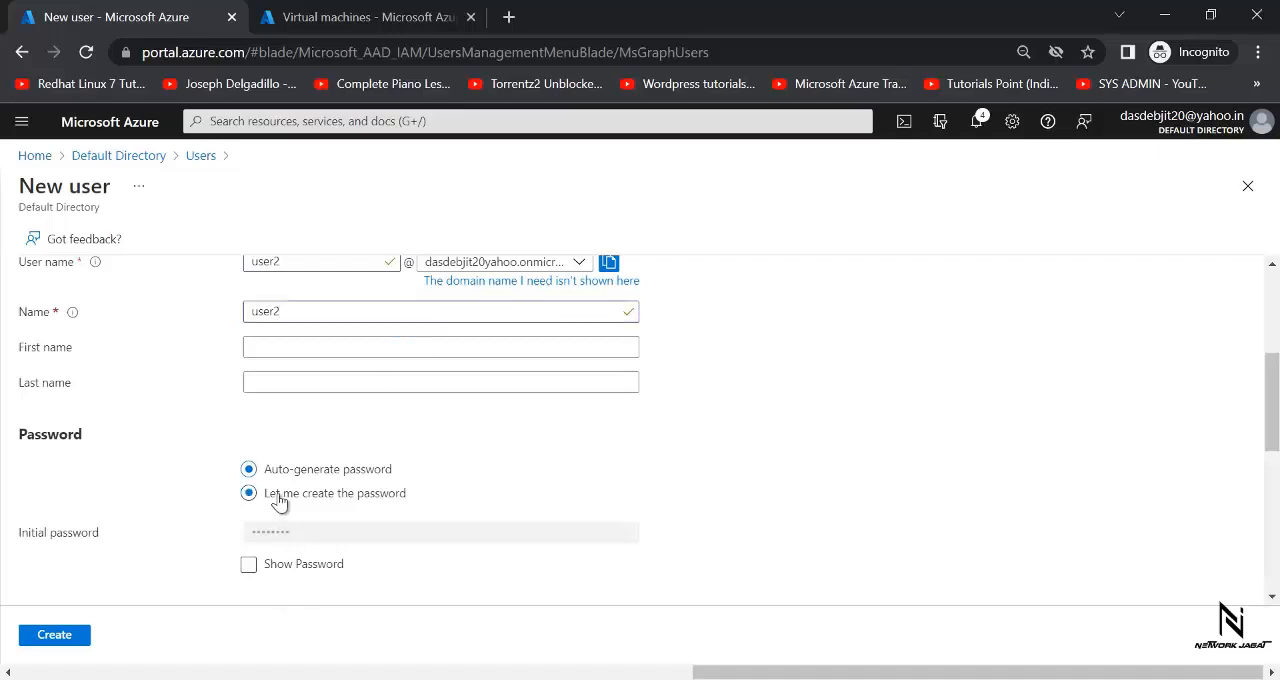
pyautogui.click(301, 534)
pyautogui.write('Pa')
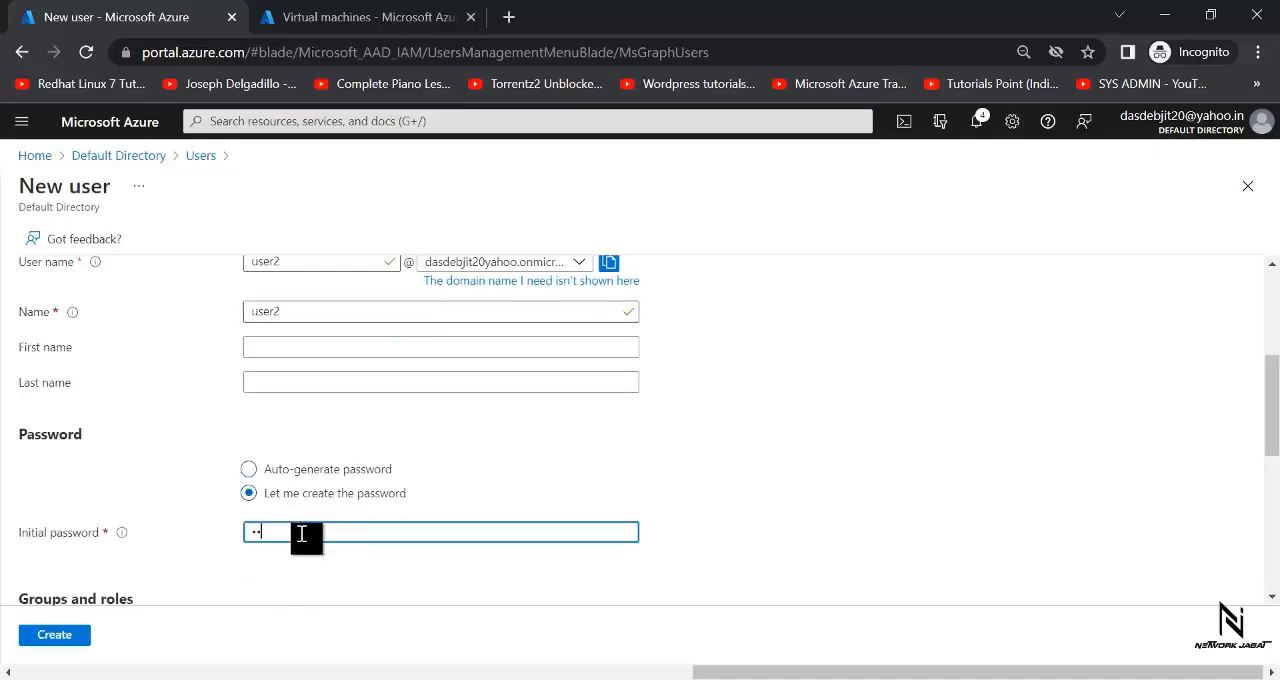
pyautogui.write('••••••••••')
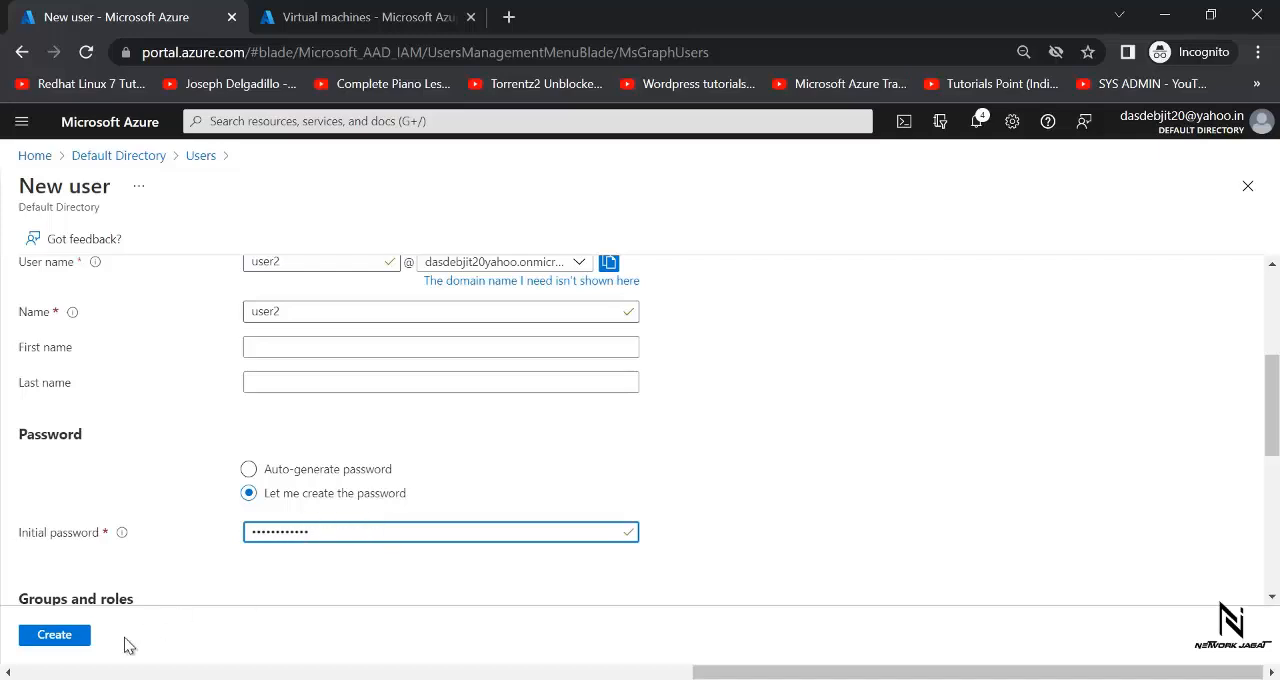
pyautogui.click(66, 641)
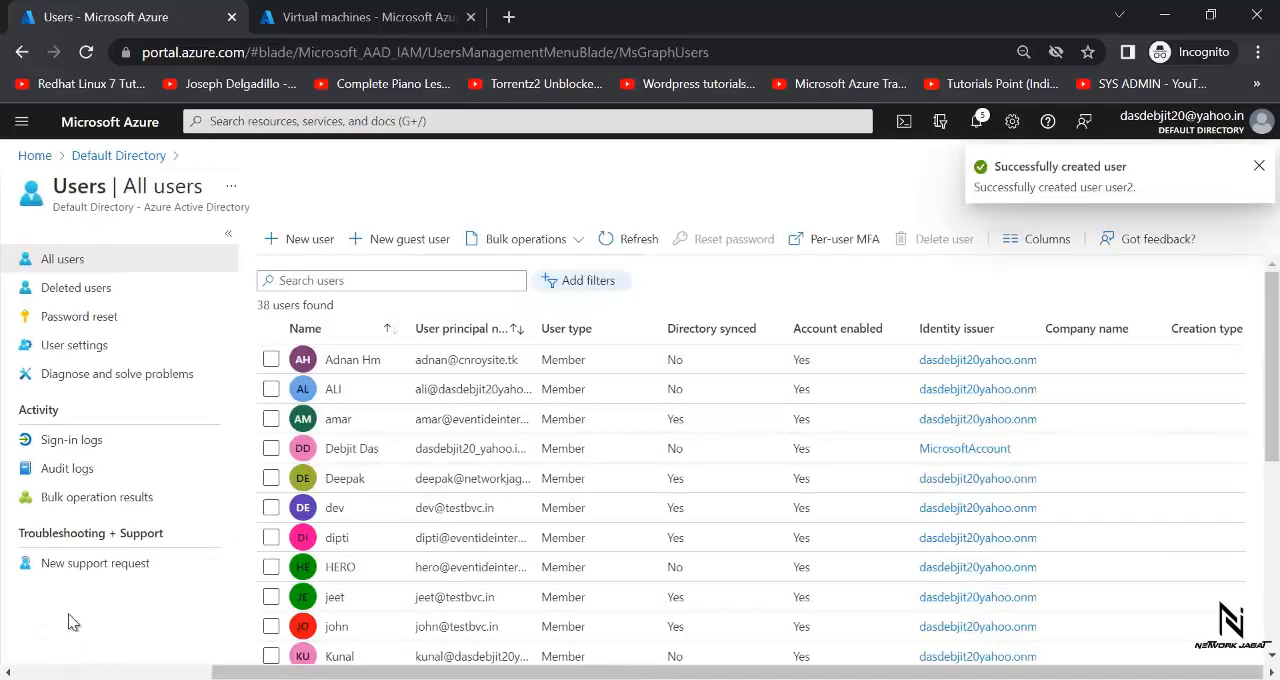
# - Start a third new directory user with user name "user3" on the default onmicrosoft.com domain and enter "user3" as the name
pyautogui.click(319, 243)
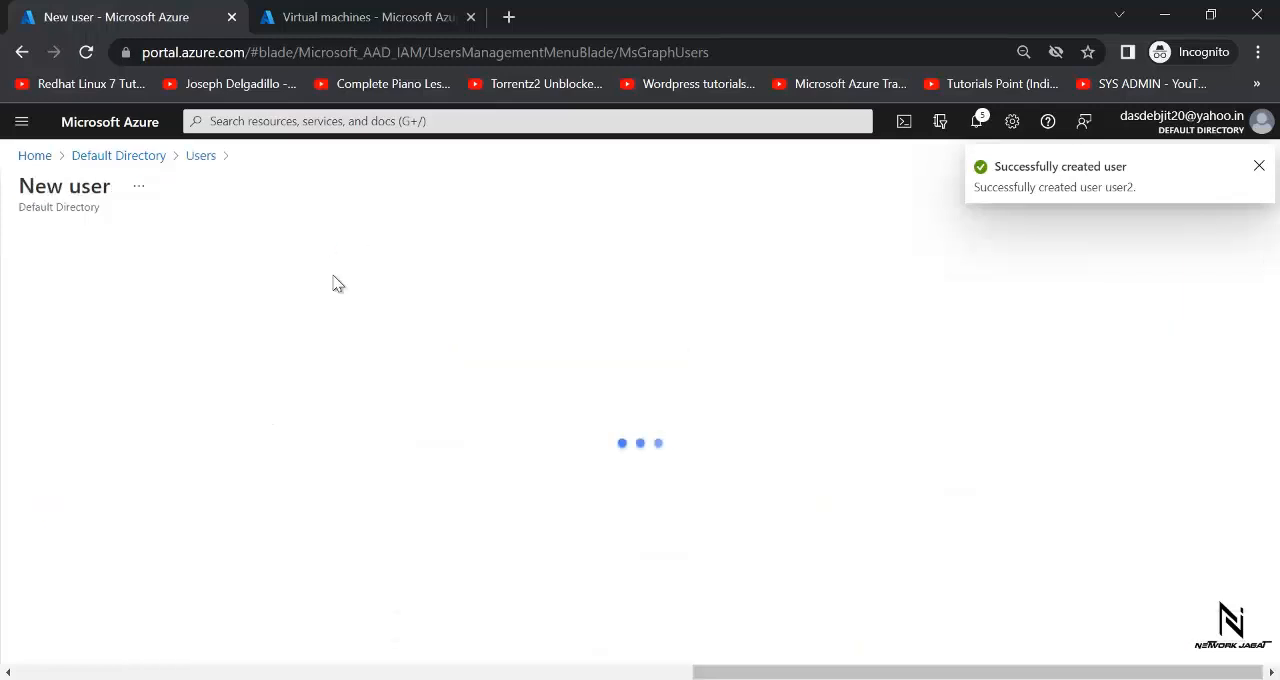
pyautogui.click(273, 548)
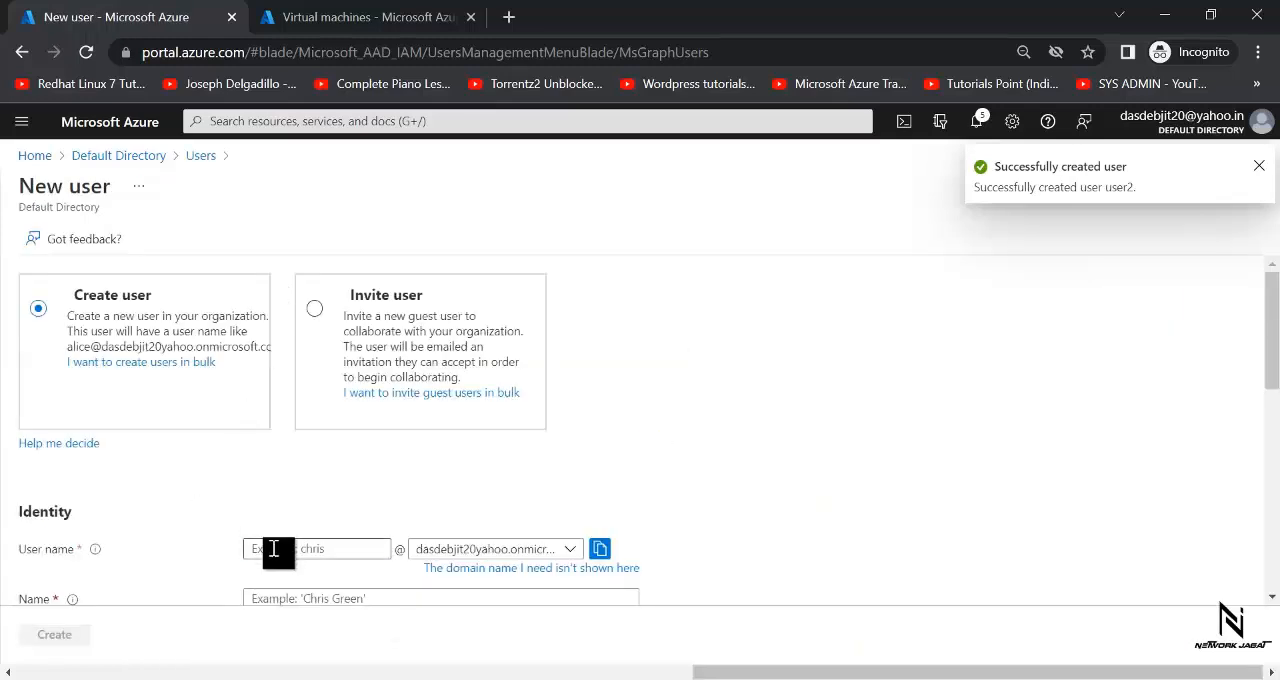
pyautogui.write('us')
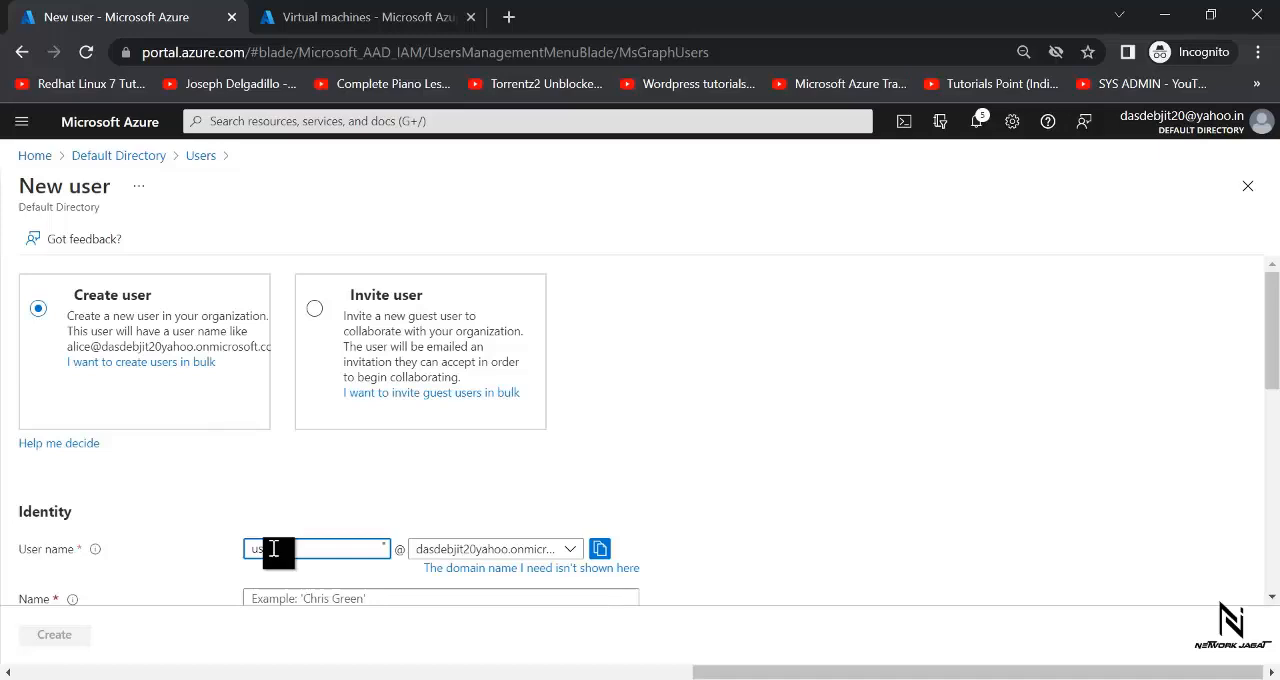
pyautogui.write('er2')
pyautogui.write('3')
pyautogui.scroll(-2, 1275, 365)
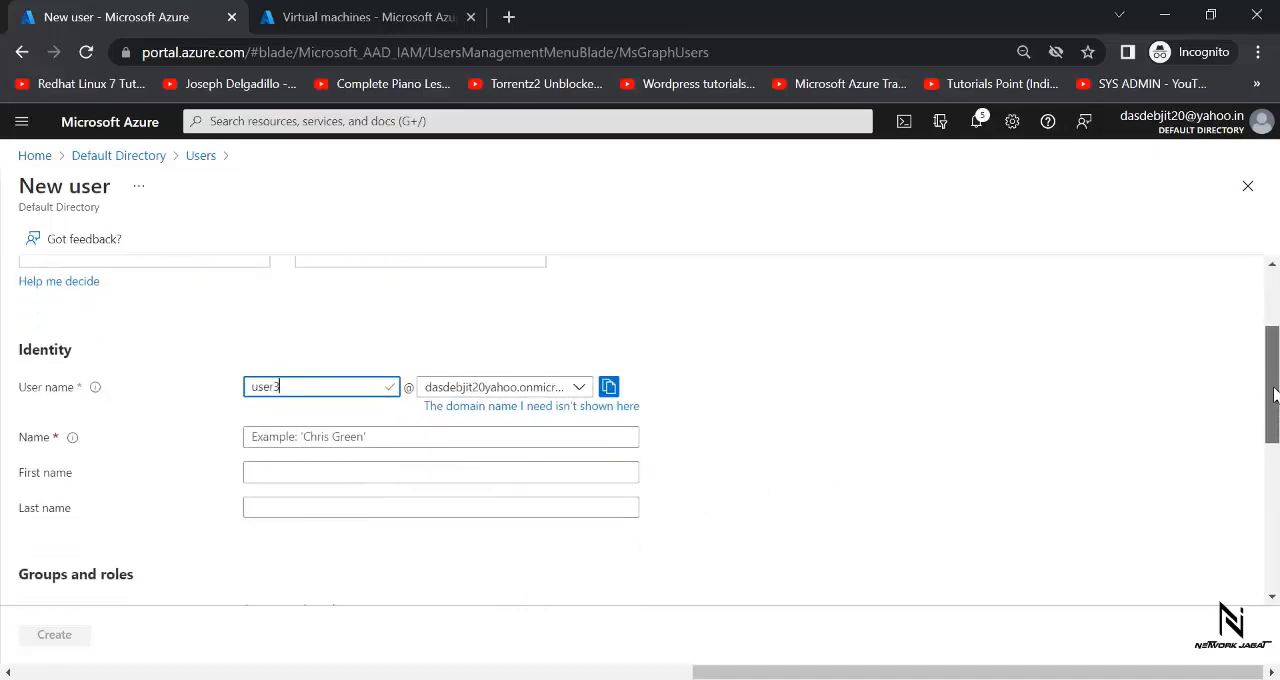
pyautogui.click(489, 434)
pyautogui.write('user3')
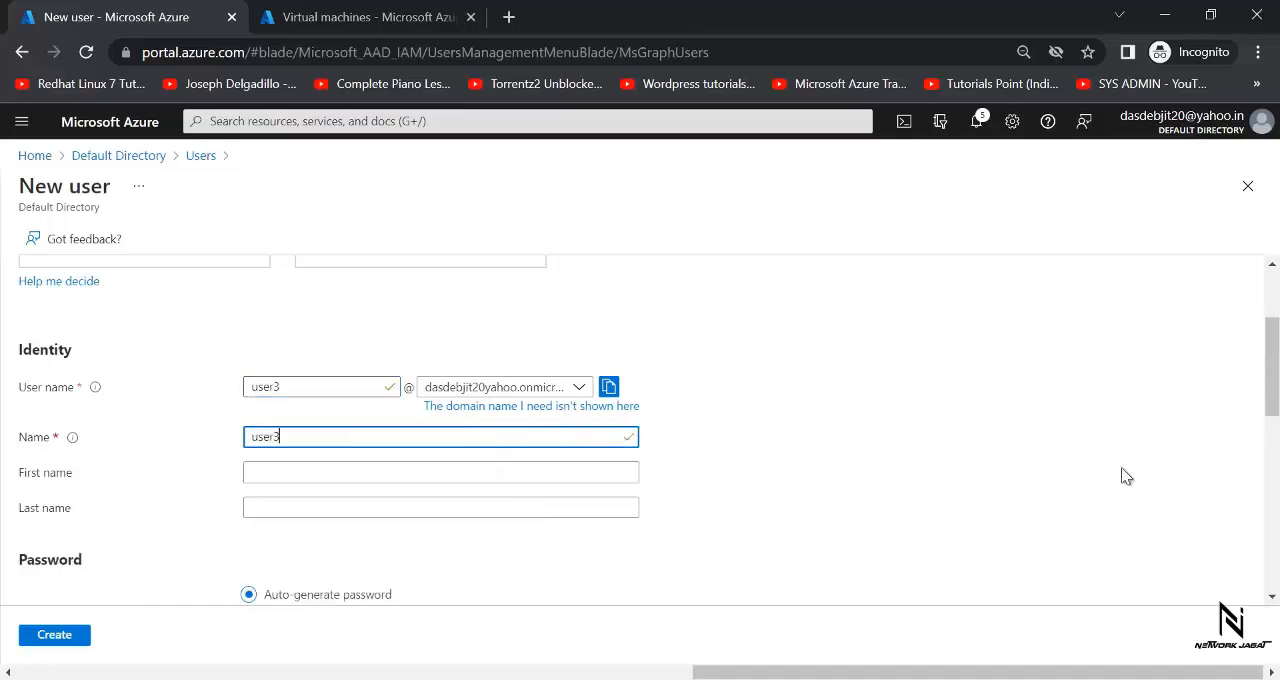
# - Choose to create the password manually, enter user3's initial password, create the account and check for the new users in the user list
pyautogui.scroll(-3, 1272, 365)
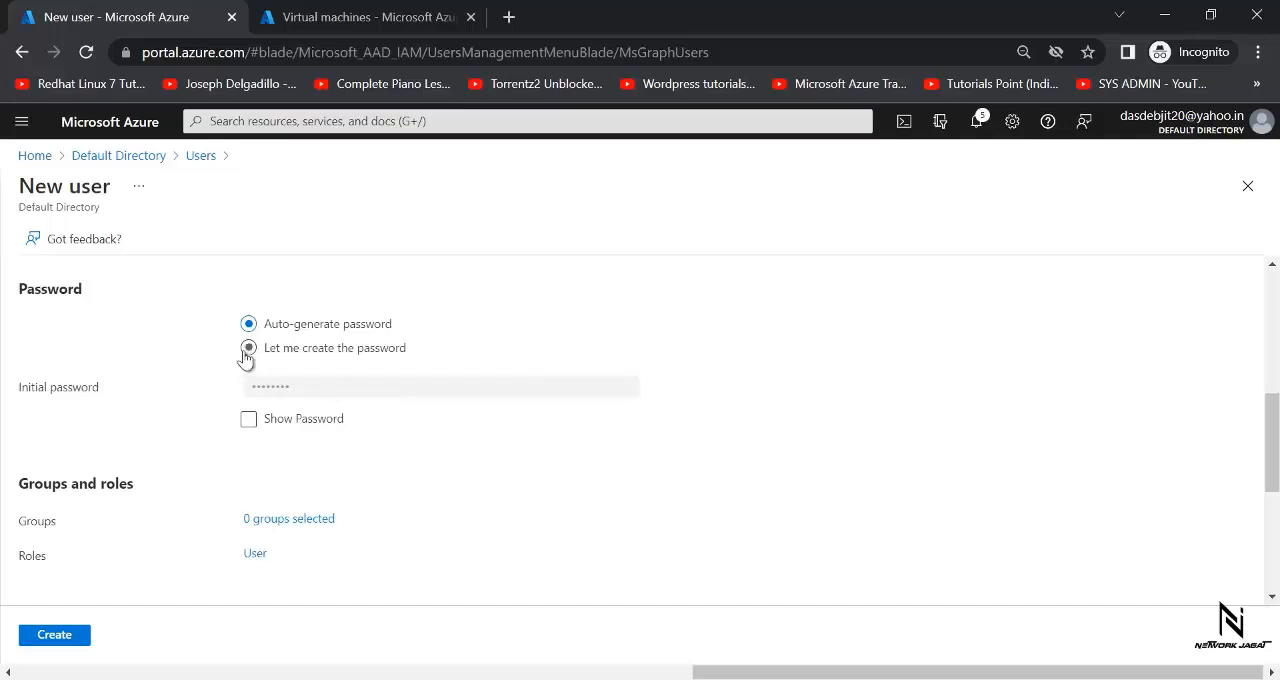
pyautogui.click(290, 389)
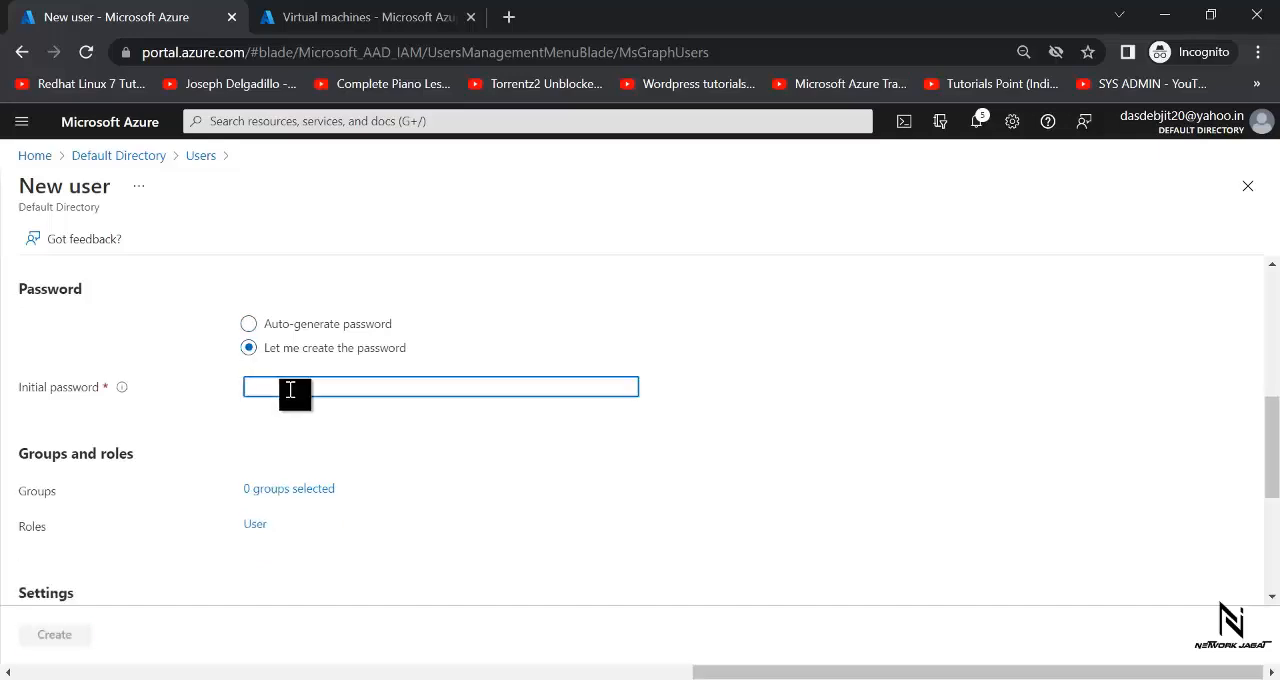
pyautogui.write('***')
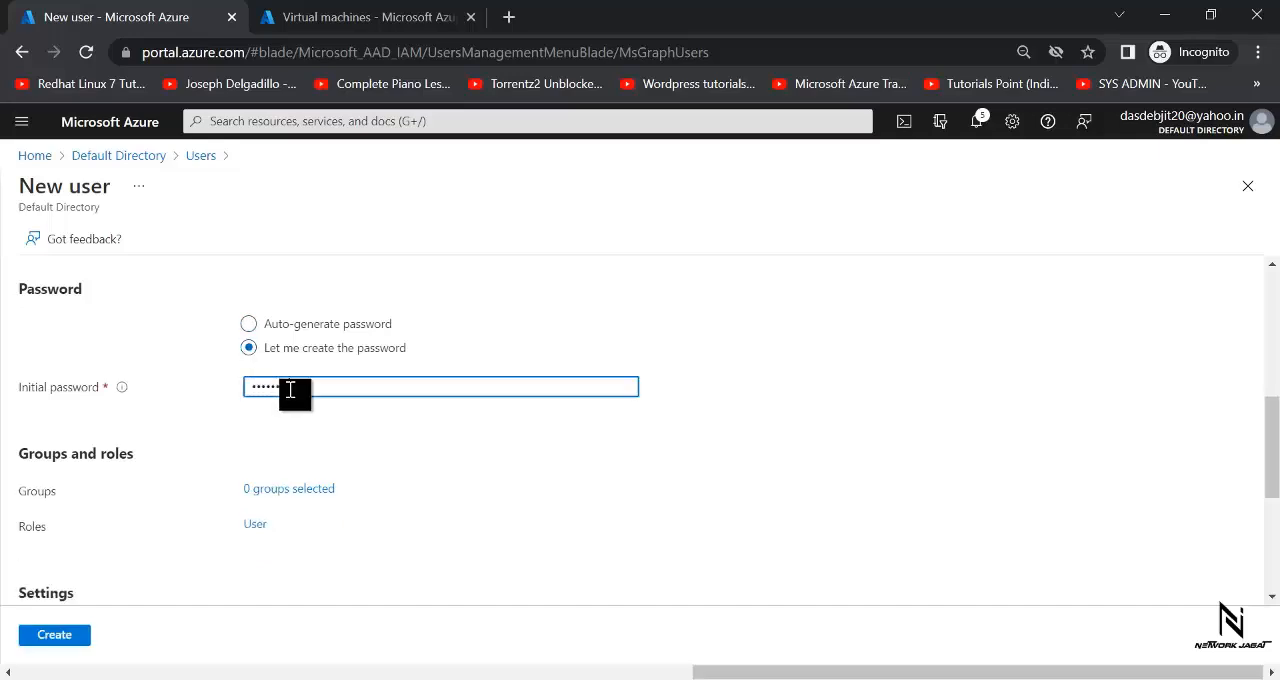
pyautogui.click(49, 638)
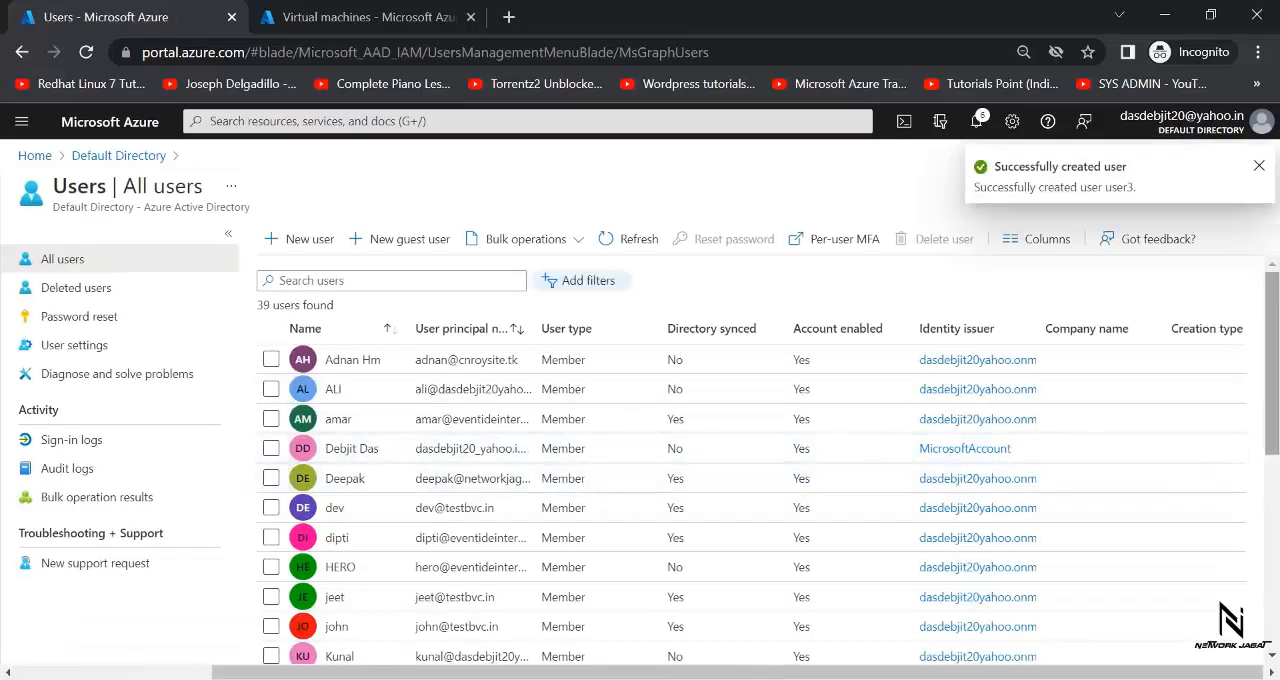
pyautogui.moveTo(1275, 303); pyautogui.dragTo(1275, 493)
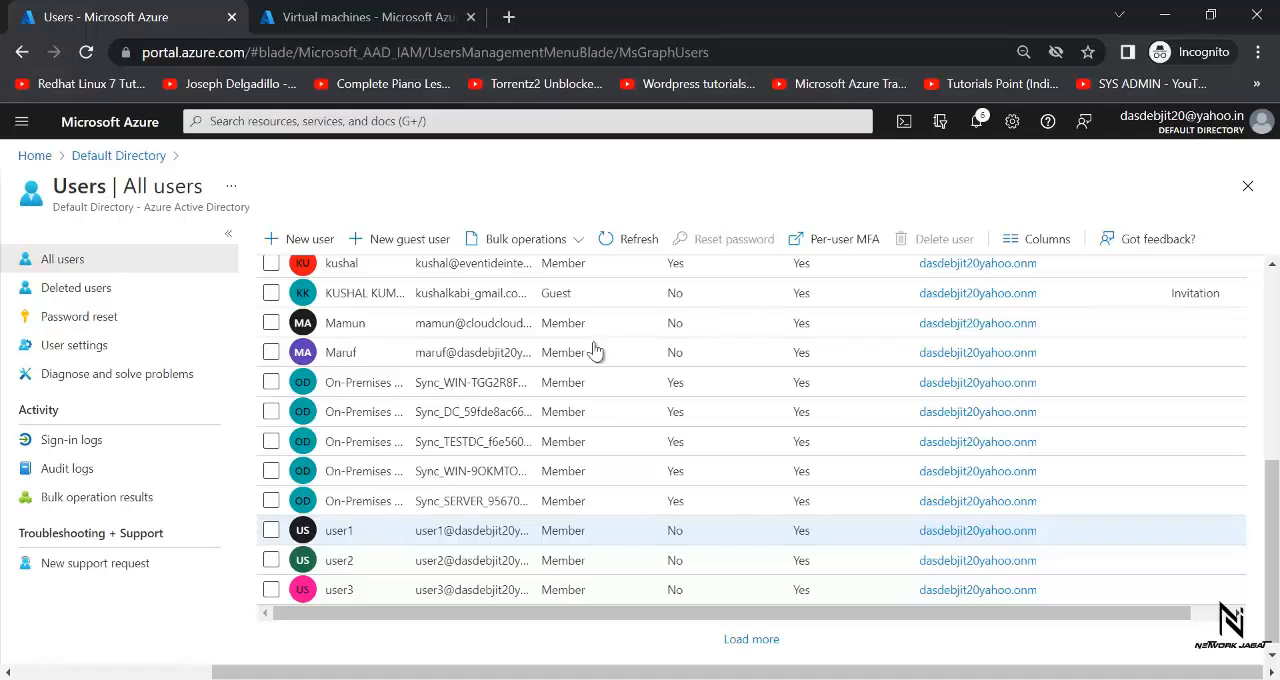
# - Switch to Firefox, open the Azure portal, choose to sign in with another account and clear the prefilled account name
pyautogui.click(1165, 14)
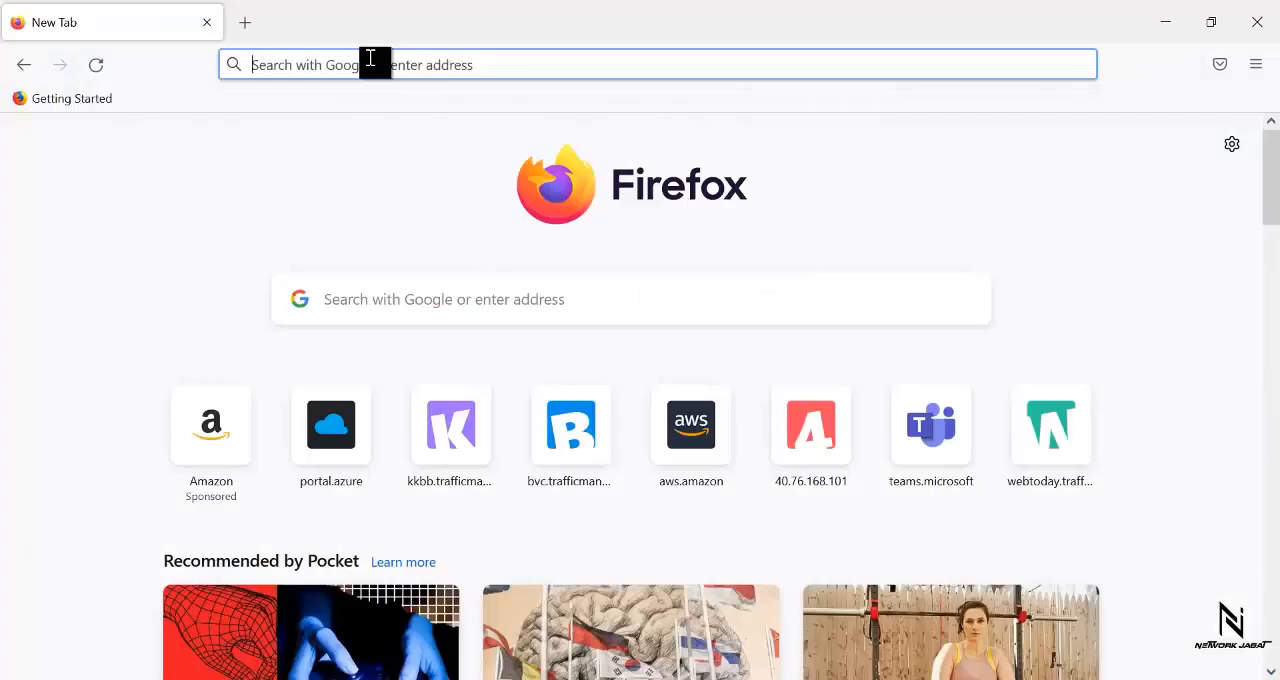
pyautogui.click(370, 59)
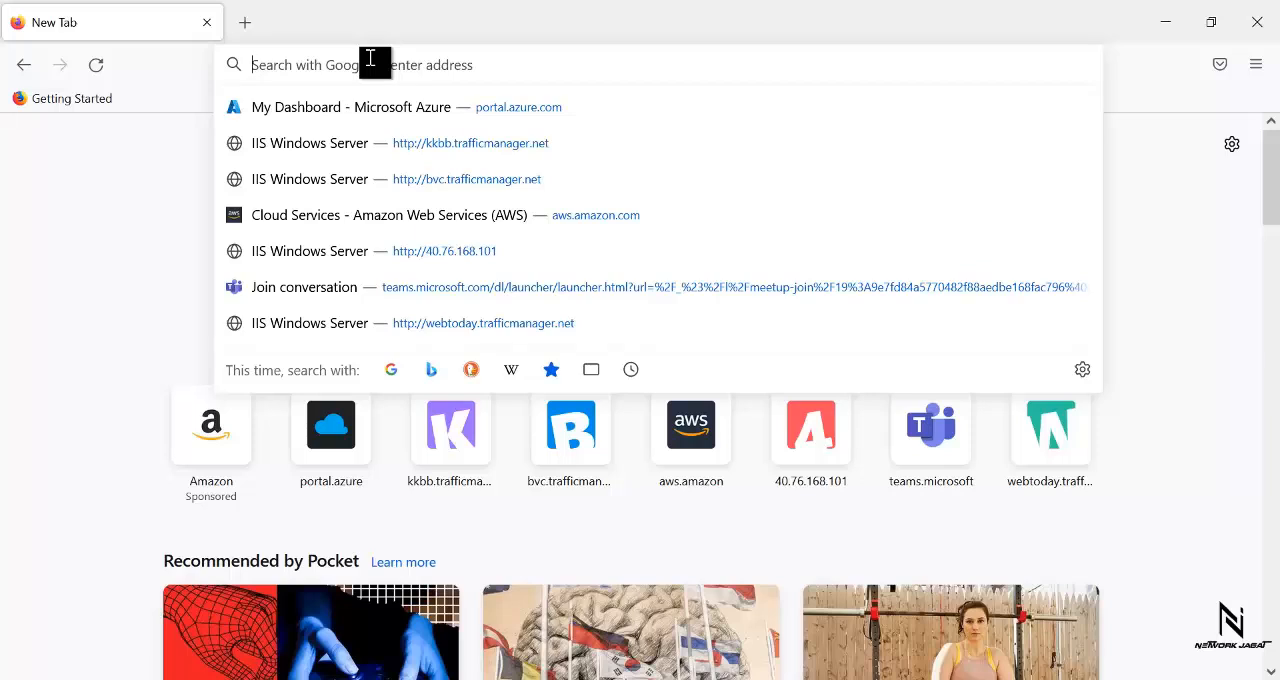
pyautogui.write('portal.azure.com/')
pyautogui.press('Return')
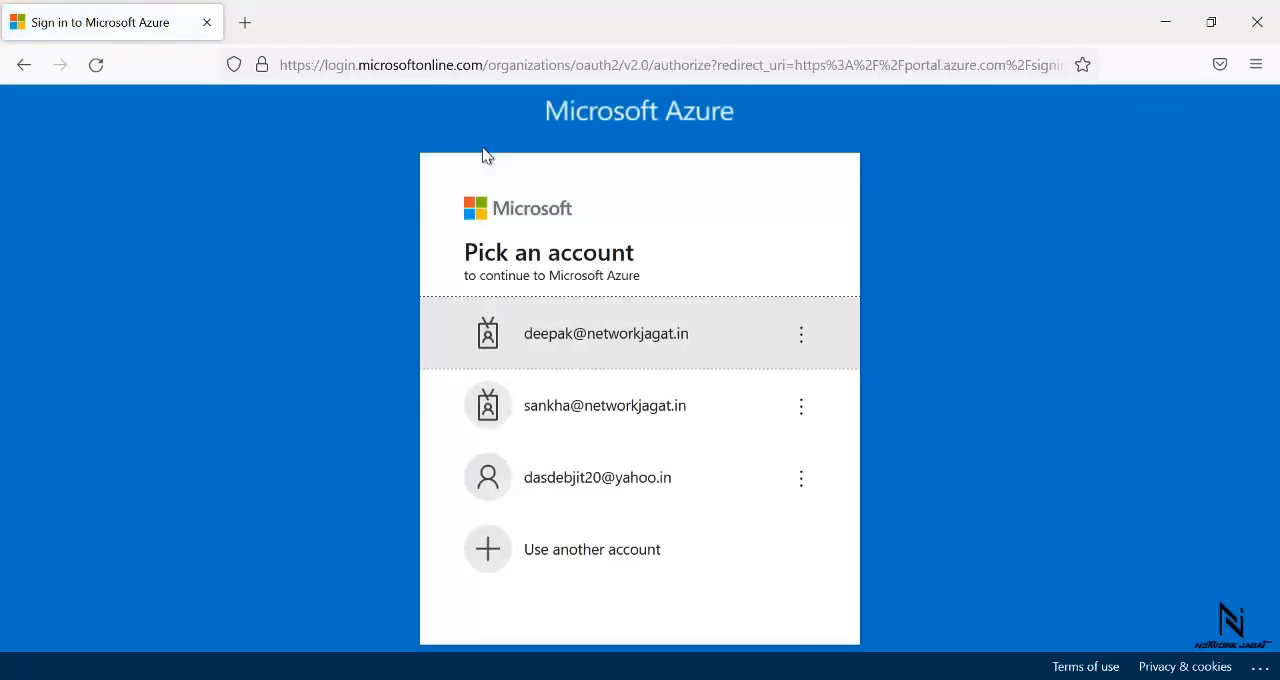
pyautogui.click(590, 542)
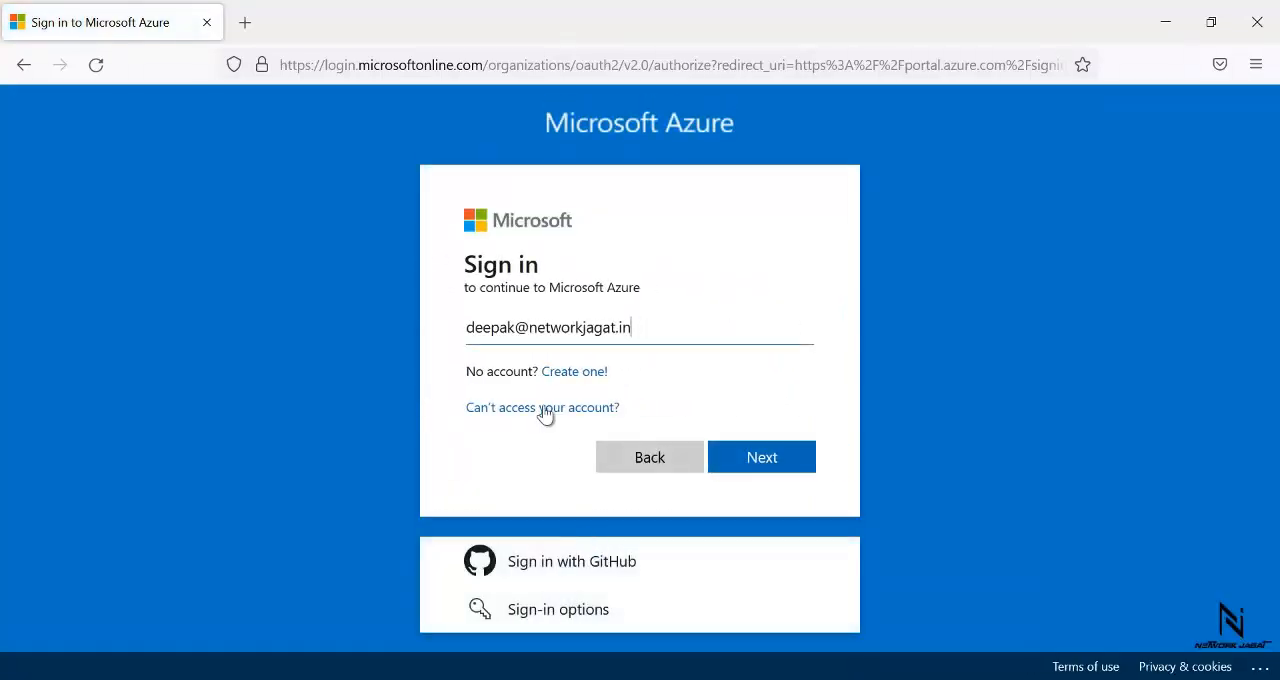
pyautogui.press('BackSpace')
pyautogui.press('BackSpace')
pyautogui.press('BackSpace')
pyautogui.press('BackSpace')
pyautogui.press('BackSpace')
pyautogui.press('BackSpace')
pyautogui.press('BackSpace')
pyautogui.press('BackSpace')
pyautogui.press('BackSpace')
pyautogui.press('BackSpace')
pyautogui.press('BackSpace')
pyautogui.press('BackSpace')
pyautogui.press('BackSpace')
pyautogui.press('BackSpace')
pyautogui.press('BackSpace')
pyautogui.press('BackSpace')
pyautogui.press('BackSpace')
pyautogui.press('BackSpace')
pyautogui.press('BackSpace')
pyautogui.press('BackSpace')
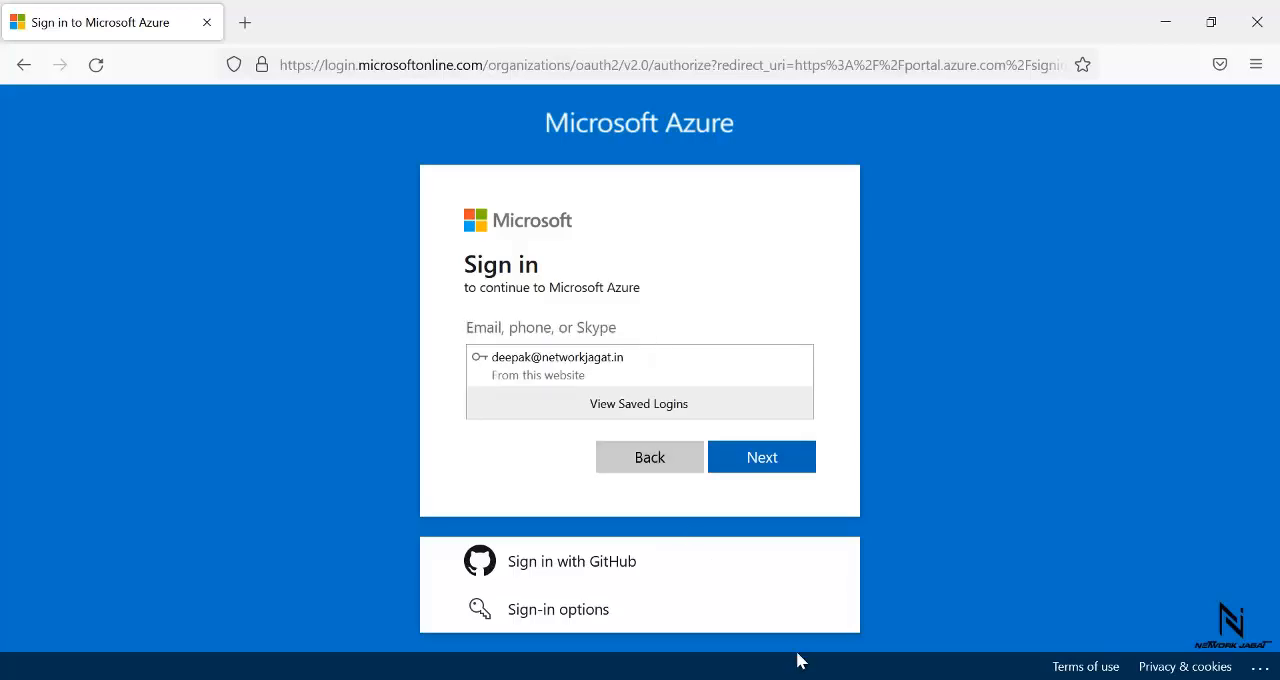
# - Switch back to the Chrome portal window, open user1's profile and copy its user principal name
pyautogui.moveTo(797, 676)
pyautogui.click(732, 620)
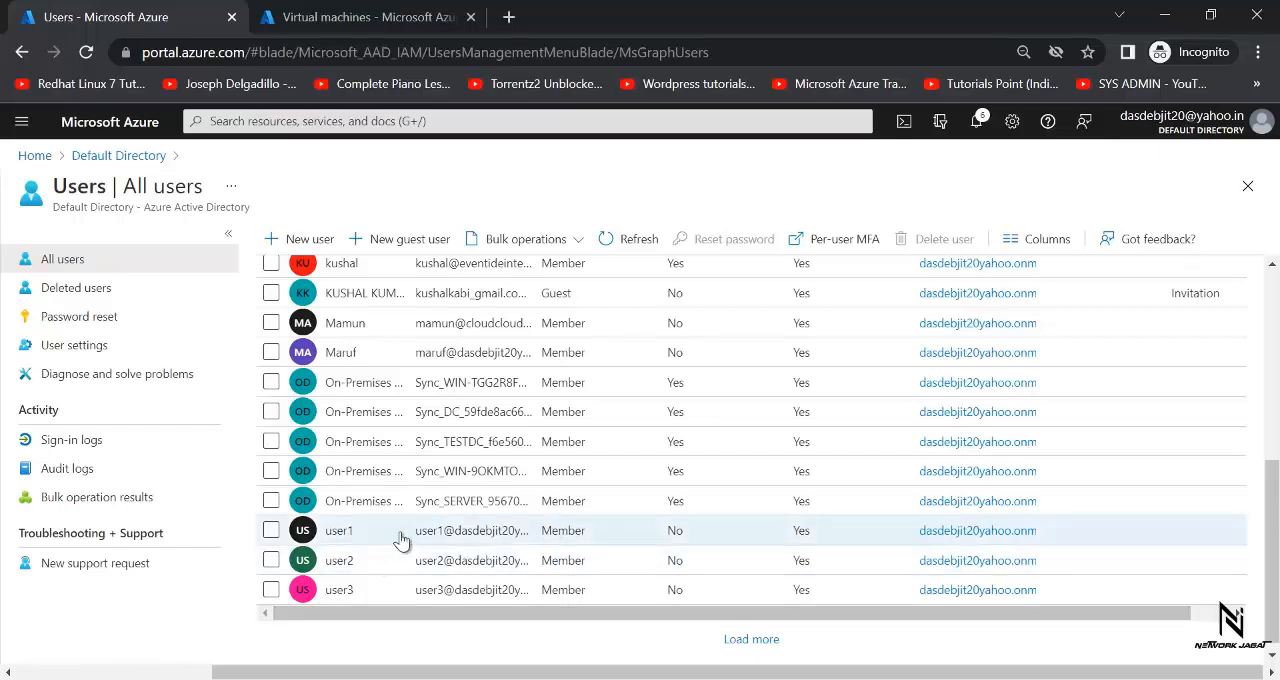
pyautogui.click(451, 537)
pyautogui.moveTo(529, 314); pyautogui.dragTo(256, 300)
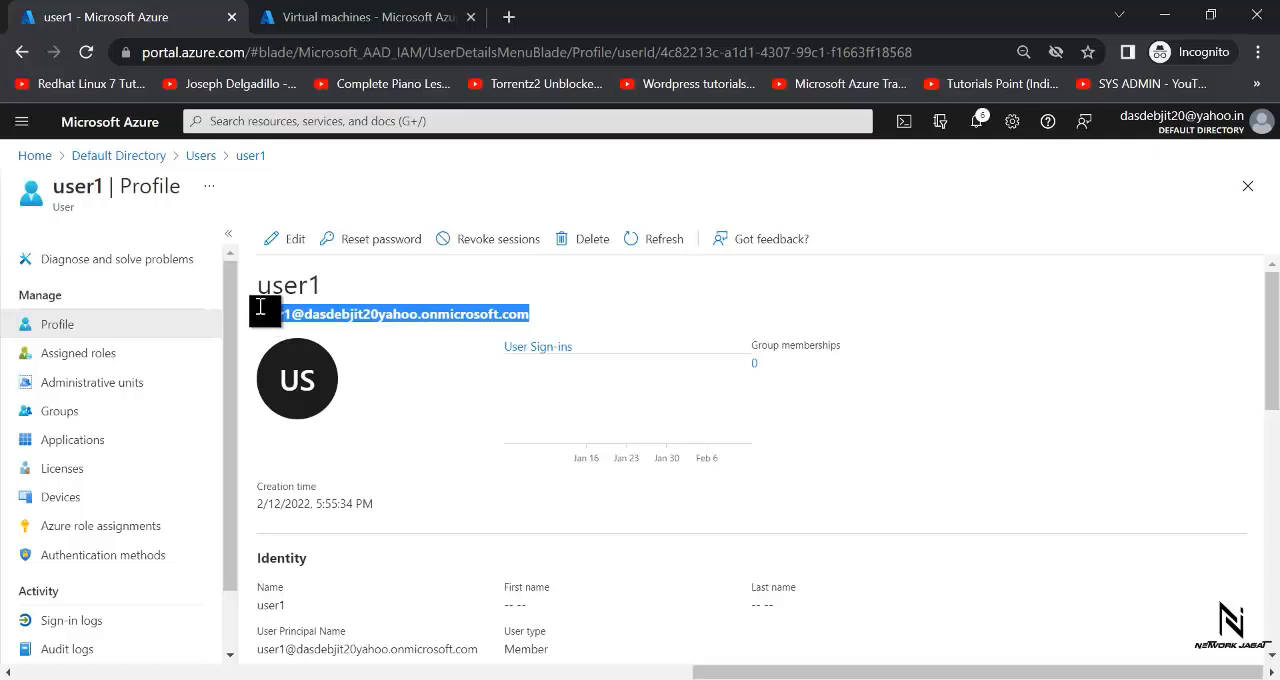
pyautogui.click(340, 12)
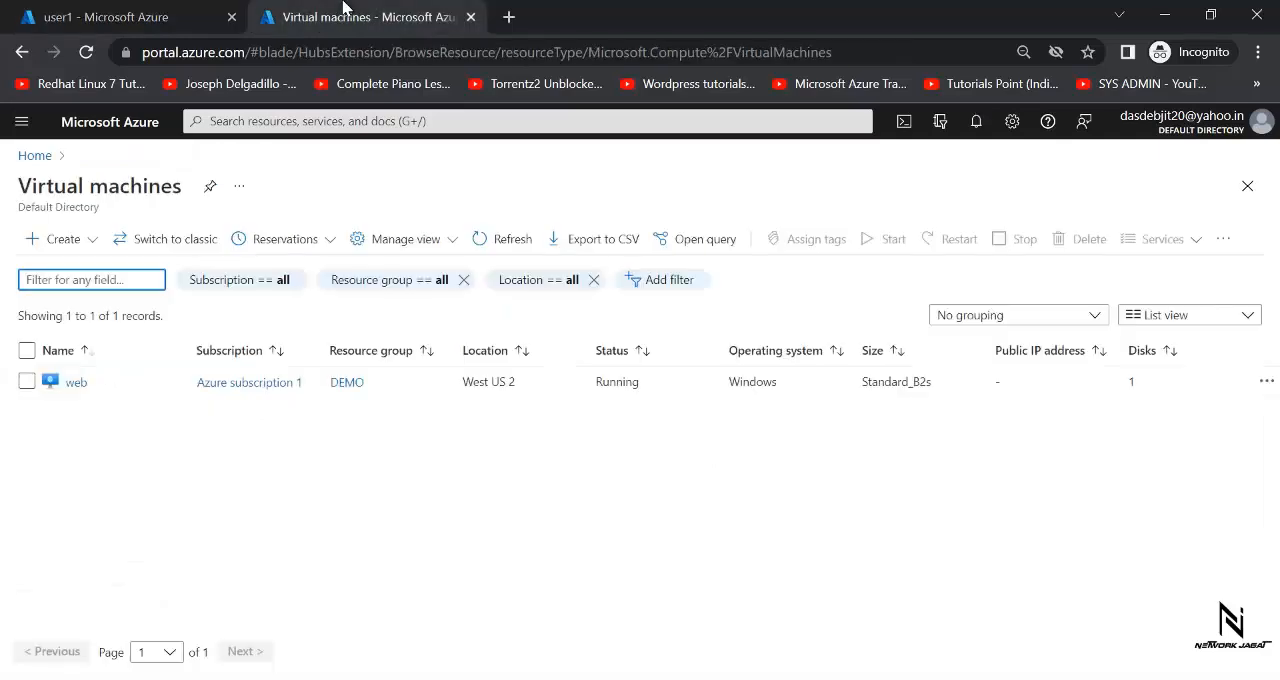
pyautogui.click(136, 12)
# - Return to the Firefox sign-in page, paste user1's user principal name as the account and continue to the password prompt
pyautogui.moveTo(882, 679)
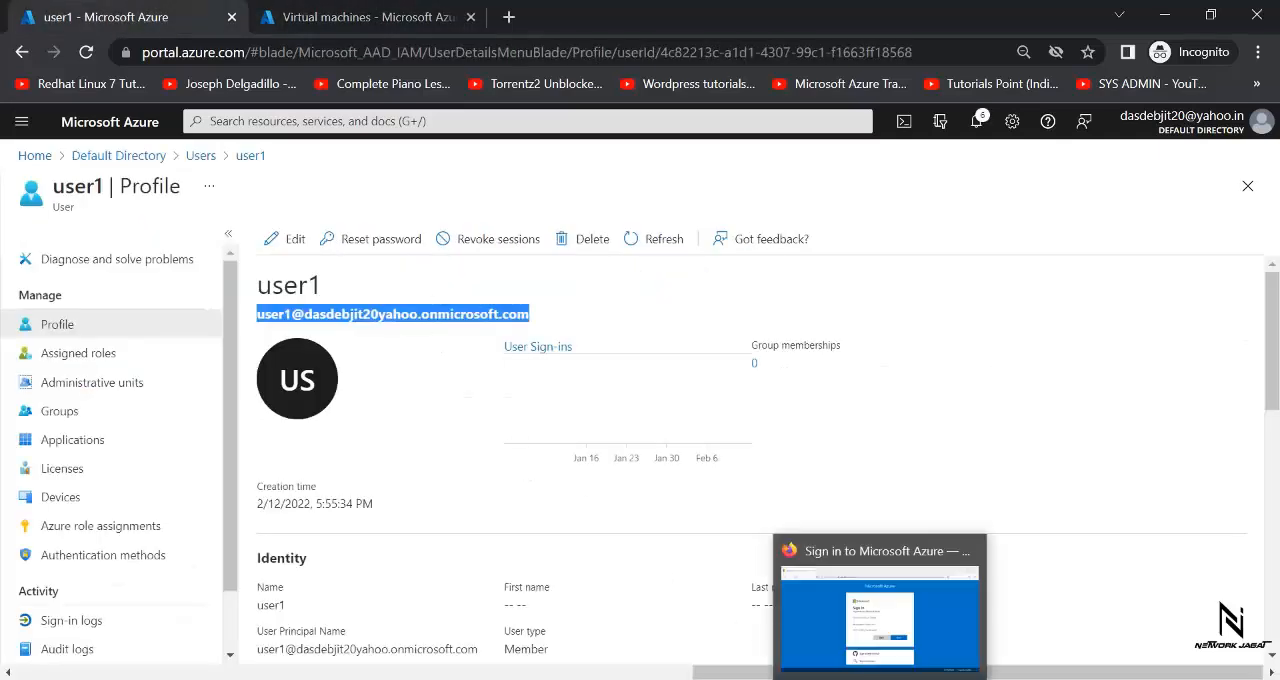
pyautogui.click(848, 634)
pyautogui.click(556, 335)
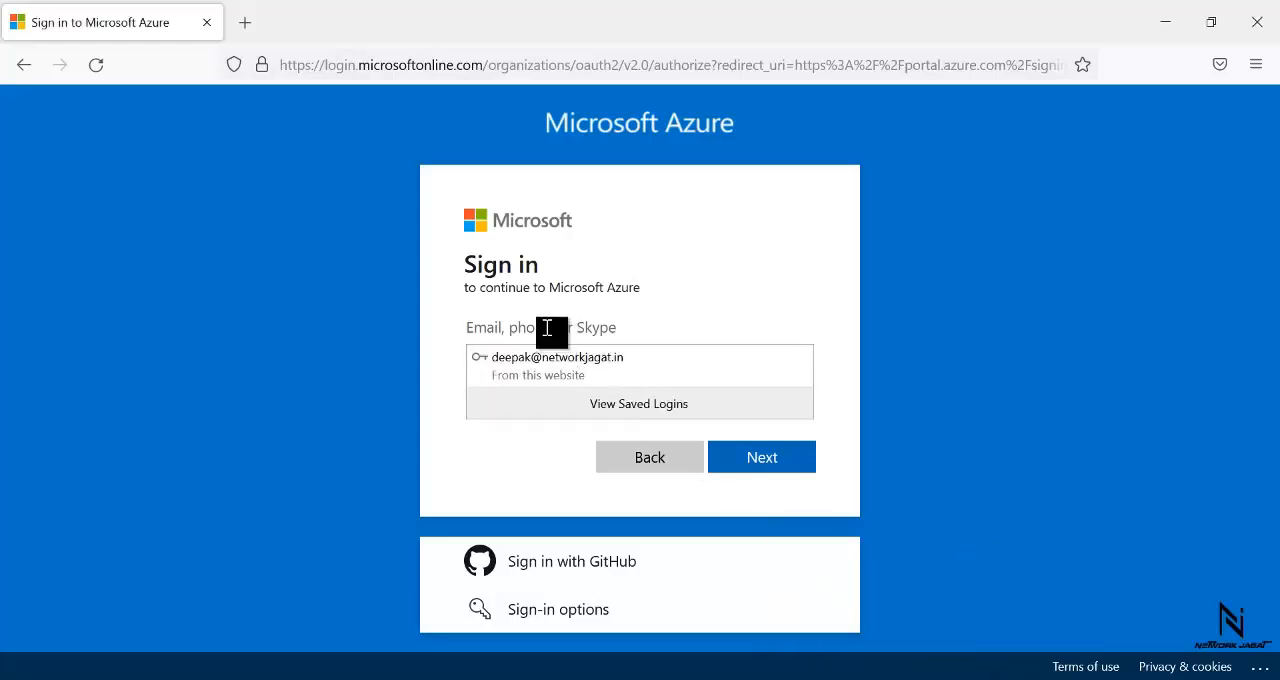
pyautogui.hotkey('ctrl', 'v')
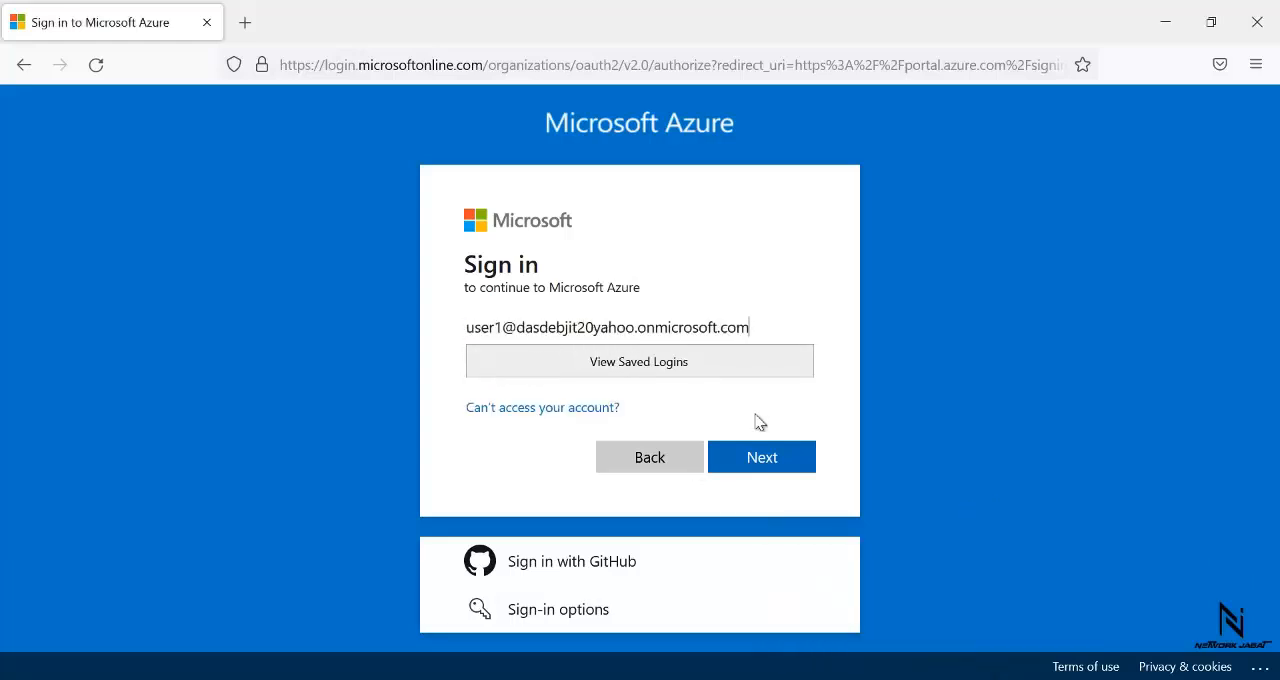
pyautogui.click(751, 460)
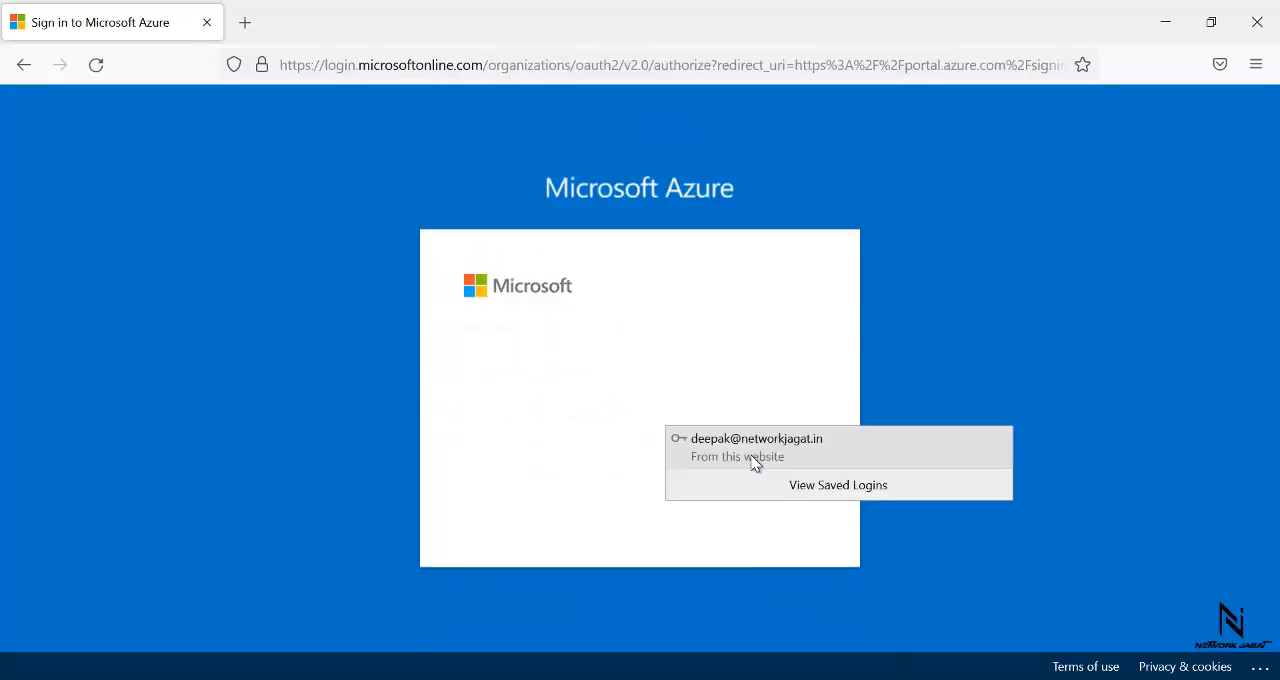
# - Enter user1's initial account password and submit the sign-in
pyautogui.click(586, 412)
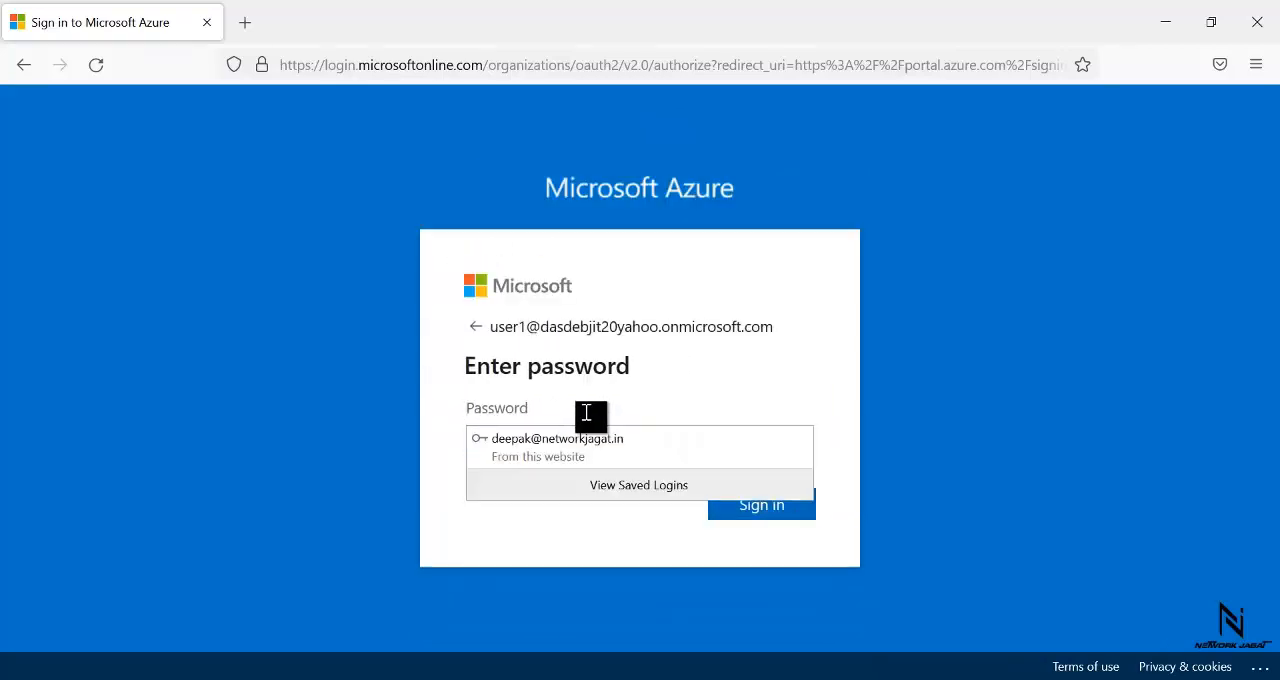
pyautogui.write('••')
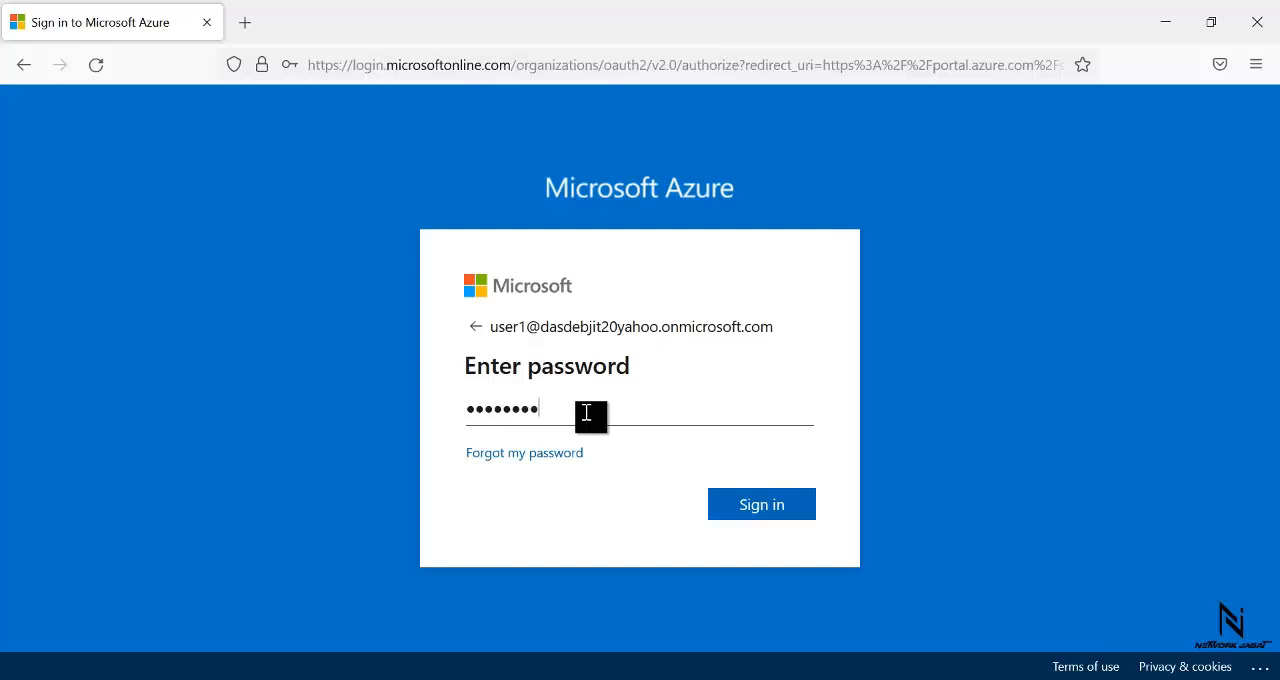
pyautogui.write('••••••••••')
pyautogui.press('Return')
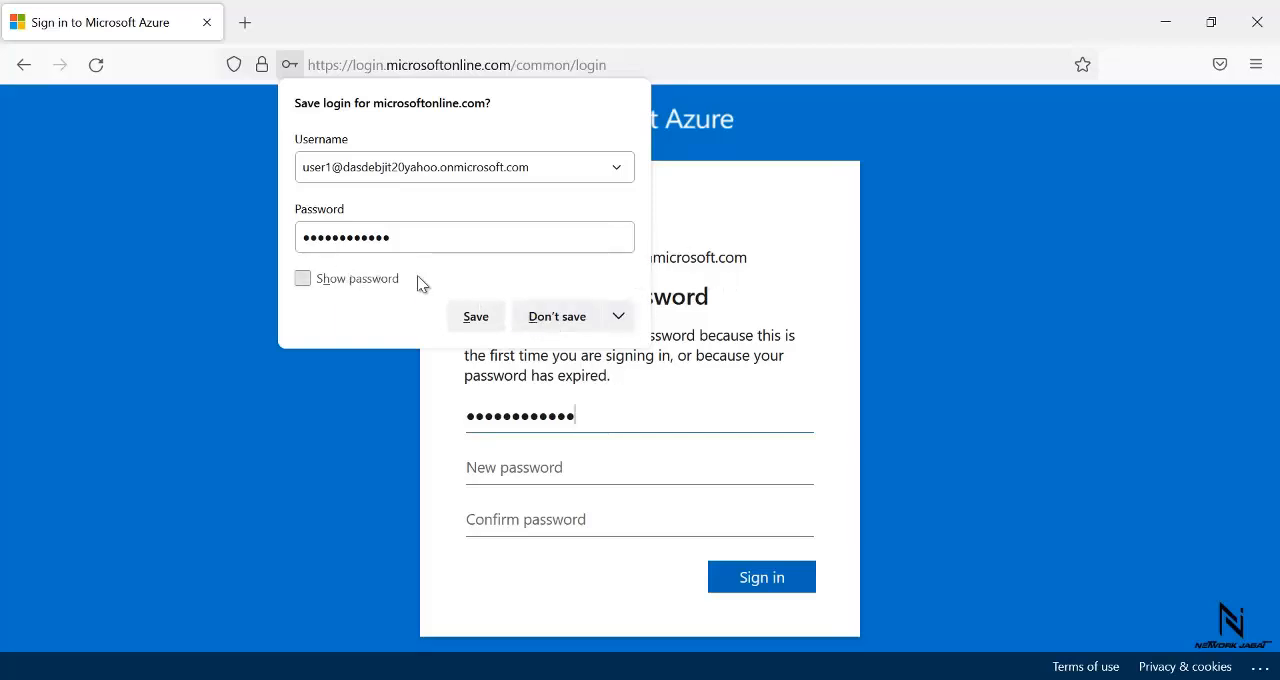
# - Refuse to have the browser save the login, then set and confirm a new password for user1 and sign in
pyautogui.click(621, 320)
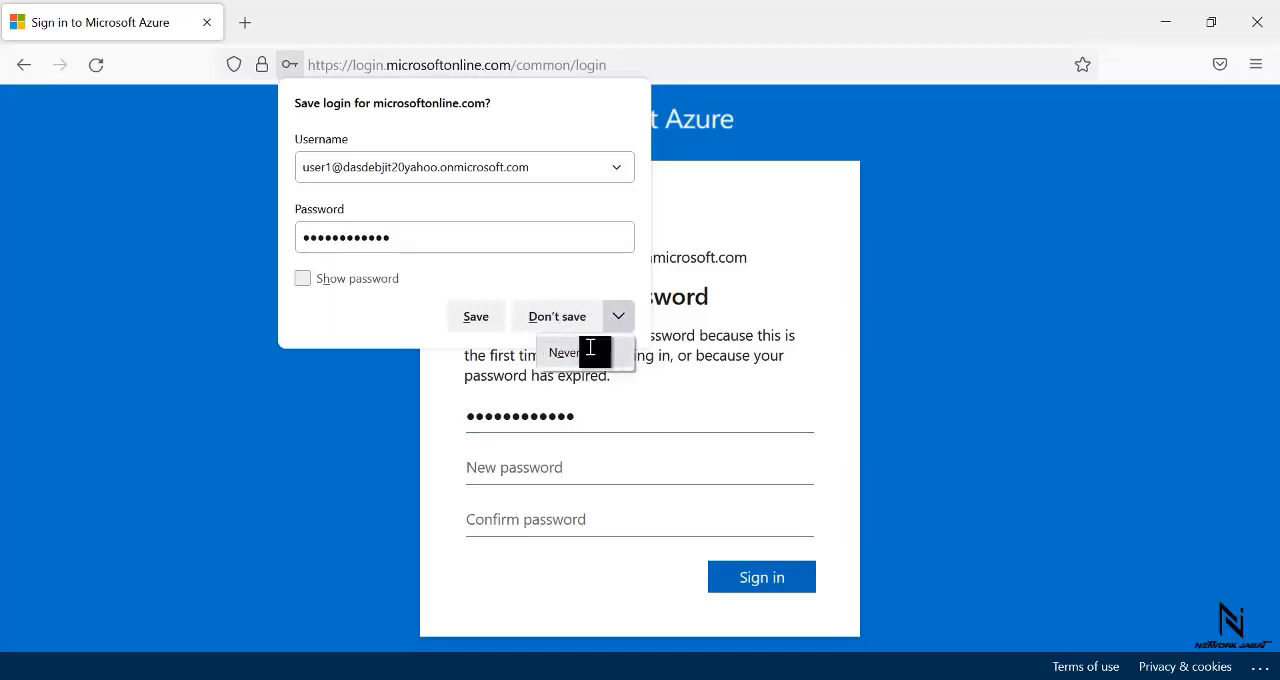
pyautogui.click(590, 350)
pyautogui.click(545, 469)
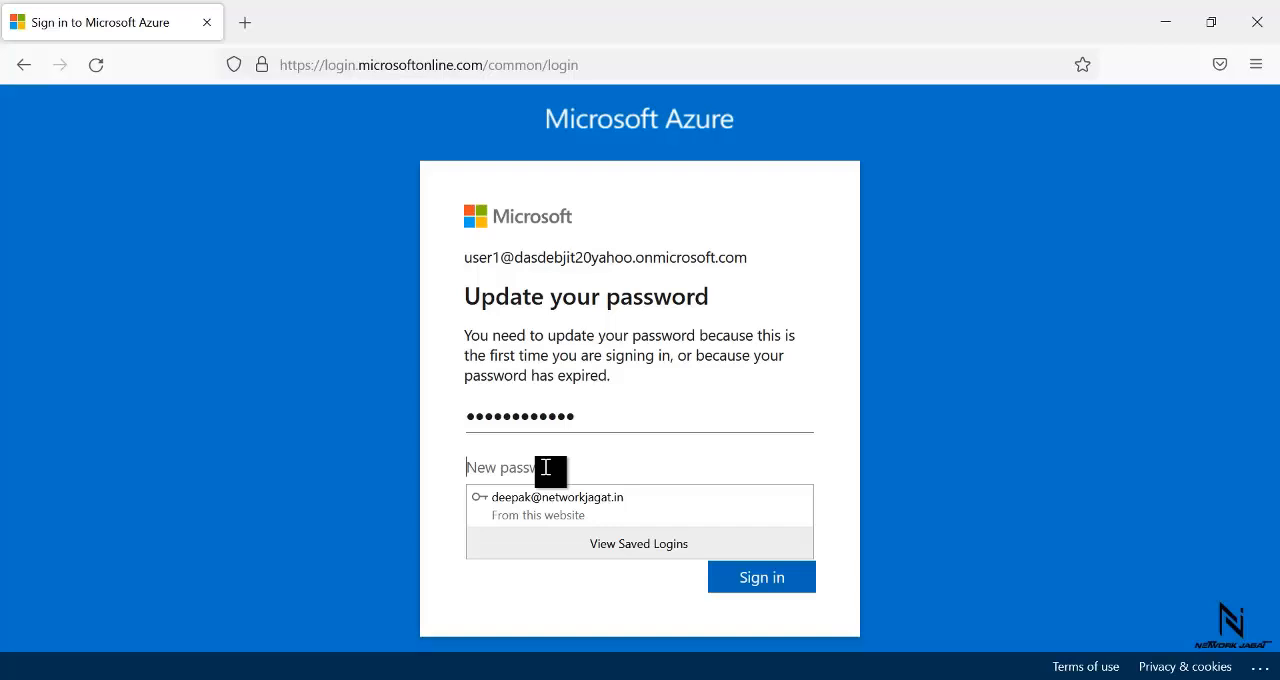
pyautogui.hotkey('ctrl', 'v')
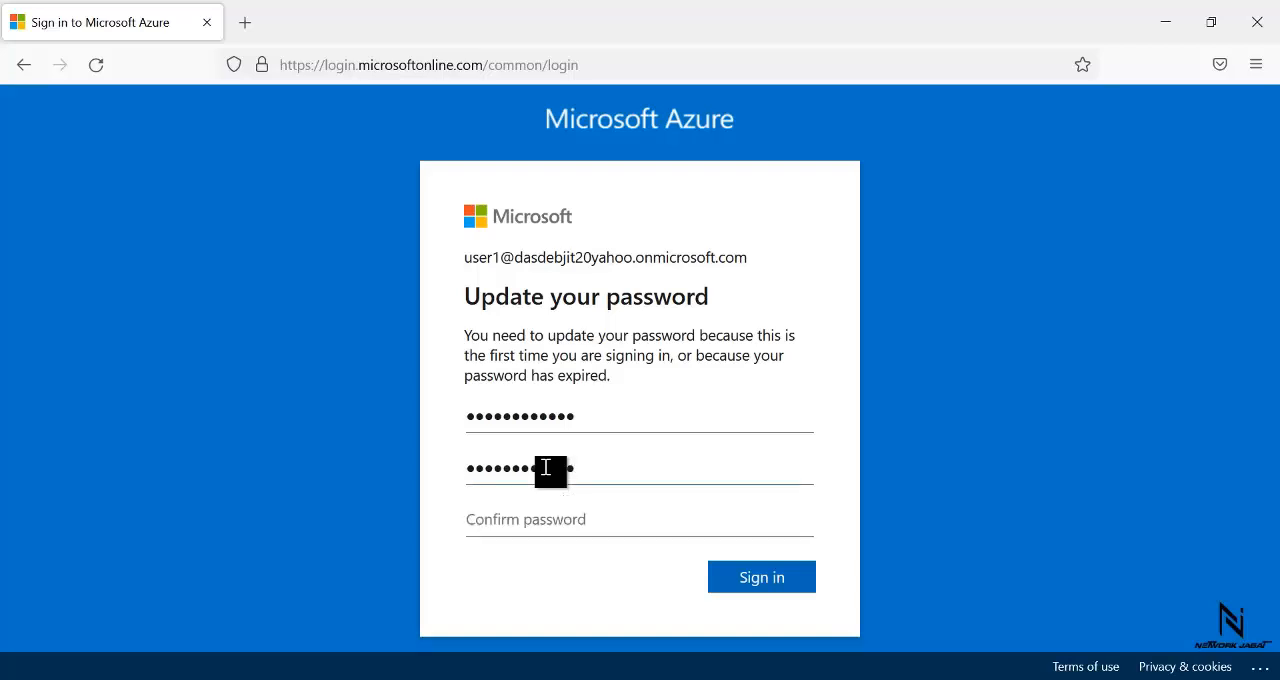
pyautogui.click(560, 518)
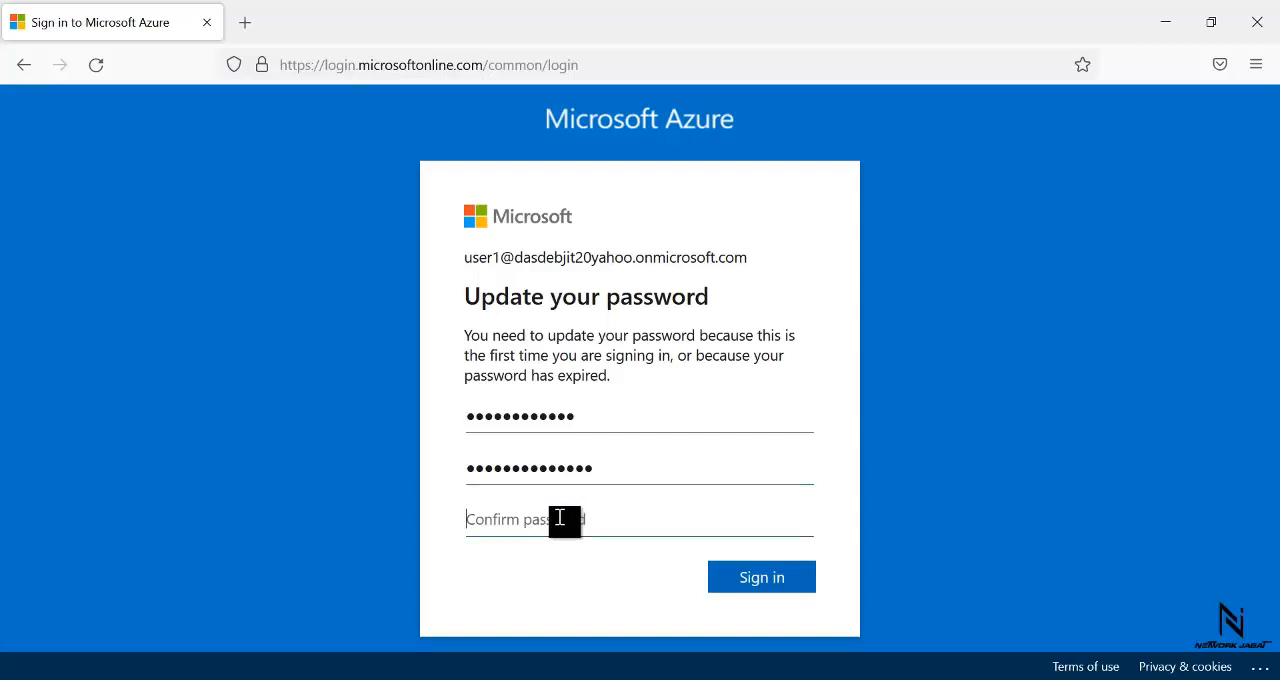
pyautogui.write('••••••••••••••')
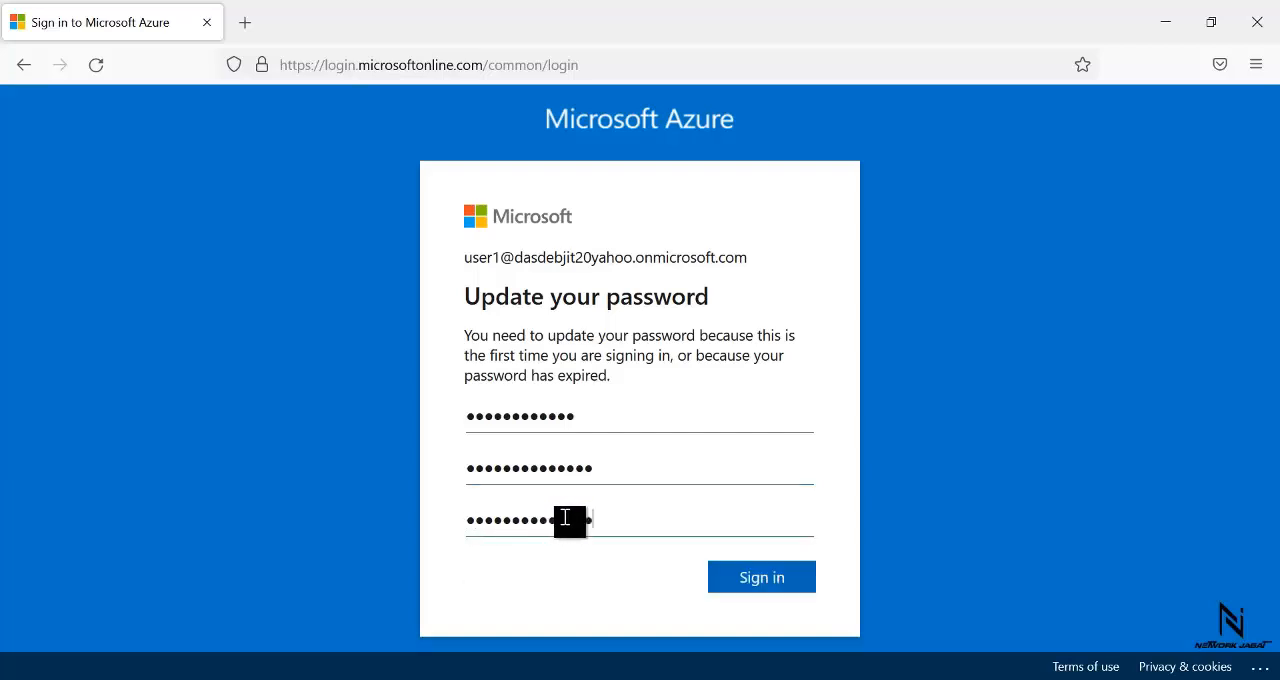
pyautogui.click(770, 584)
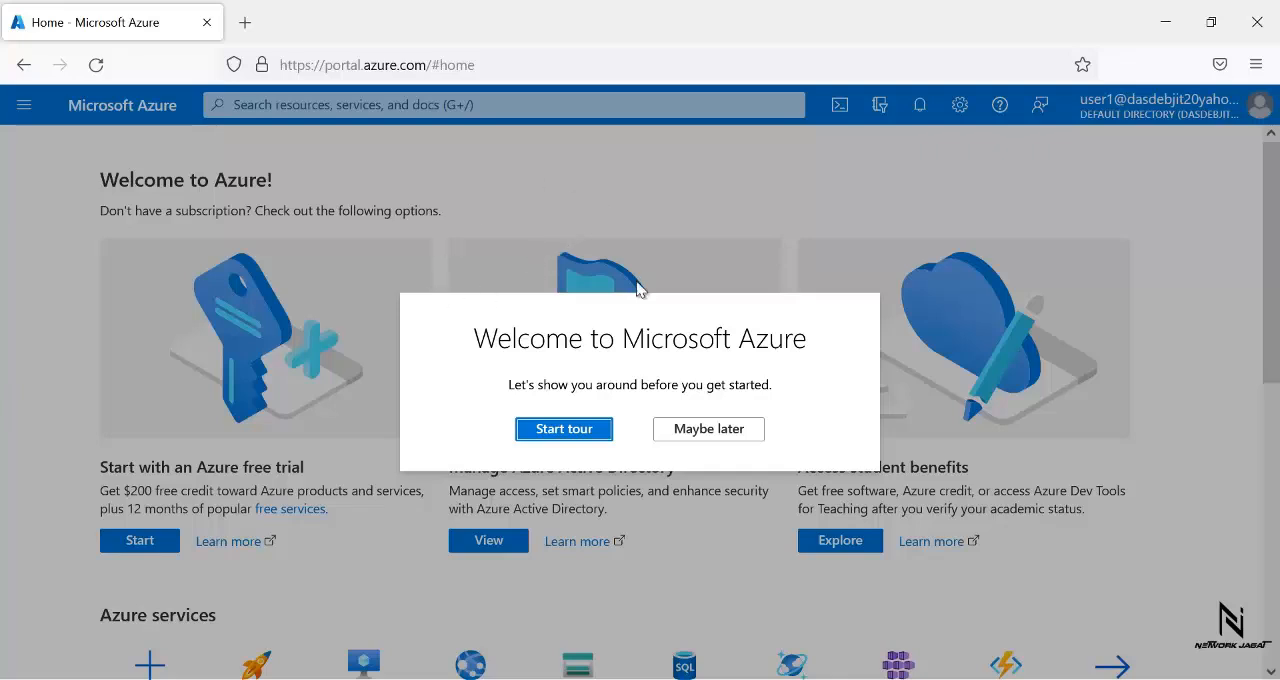
# - Start and close the portal's introductory tour, then open the Virtual machines page as user1
pyautogui.click(560, 430)
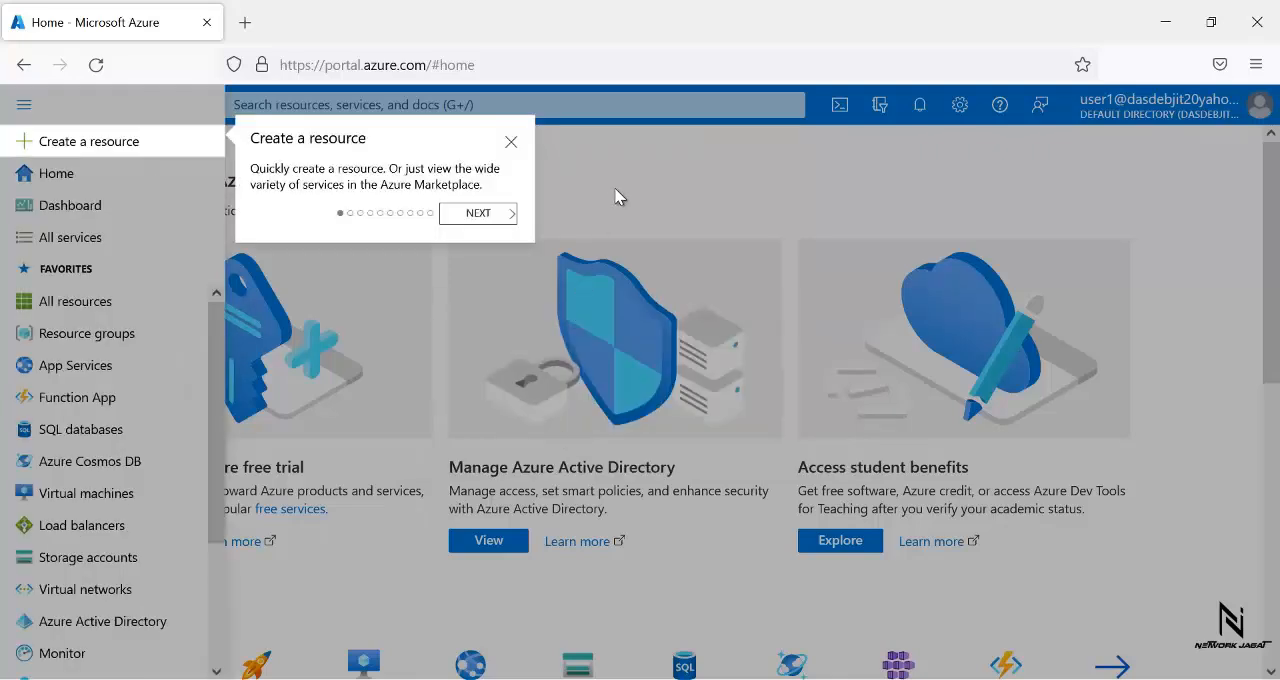
pyautogui.click(511, 143)
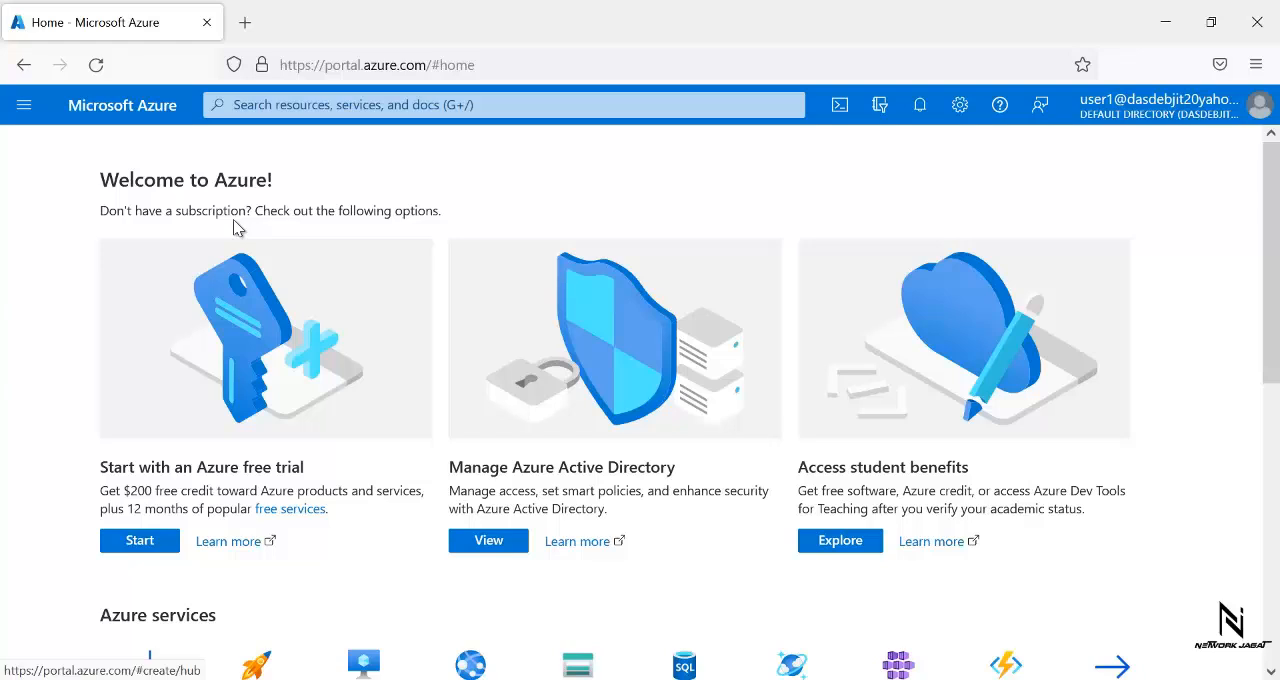
pyautogui.click(12, 106)
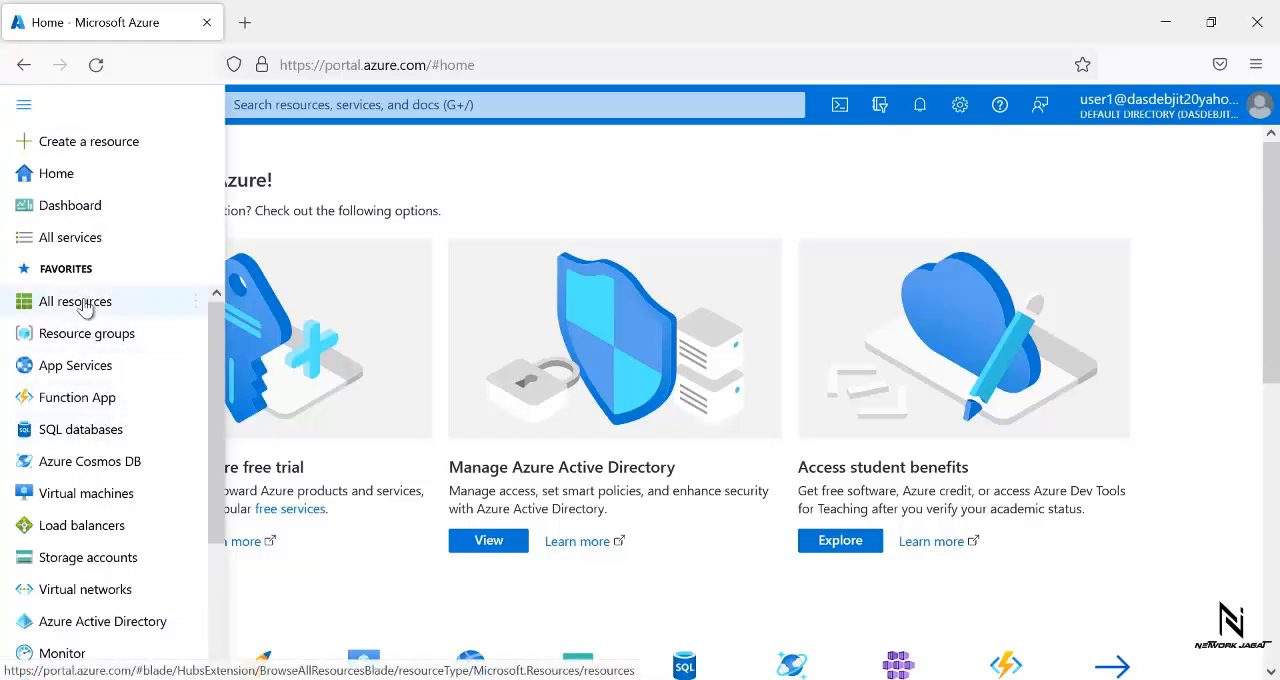
pyautogui.click(78, 500)
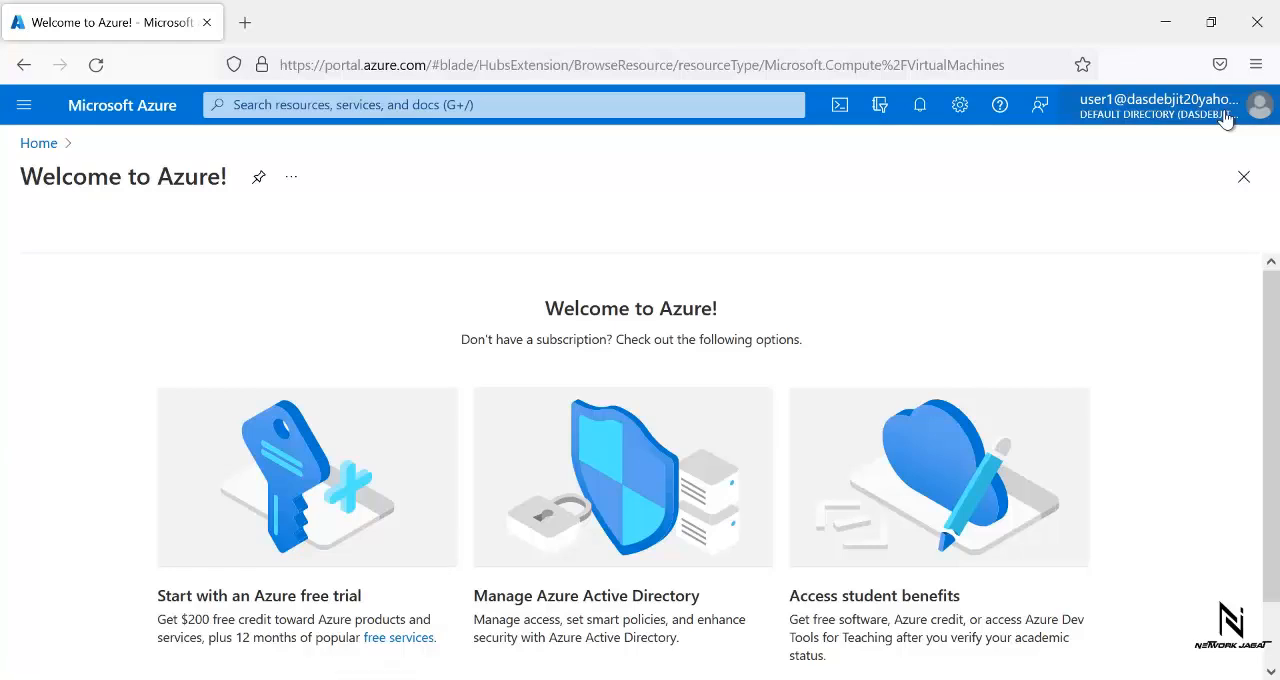
# - Sign user1 out of the Azure portal
pyautogui.click(1267, 110)
pyautogui.click(1267, 110)
pyautogui.click(1262, 114)
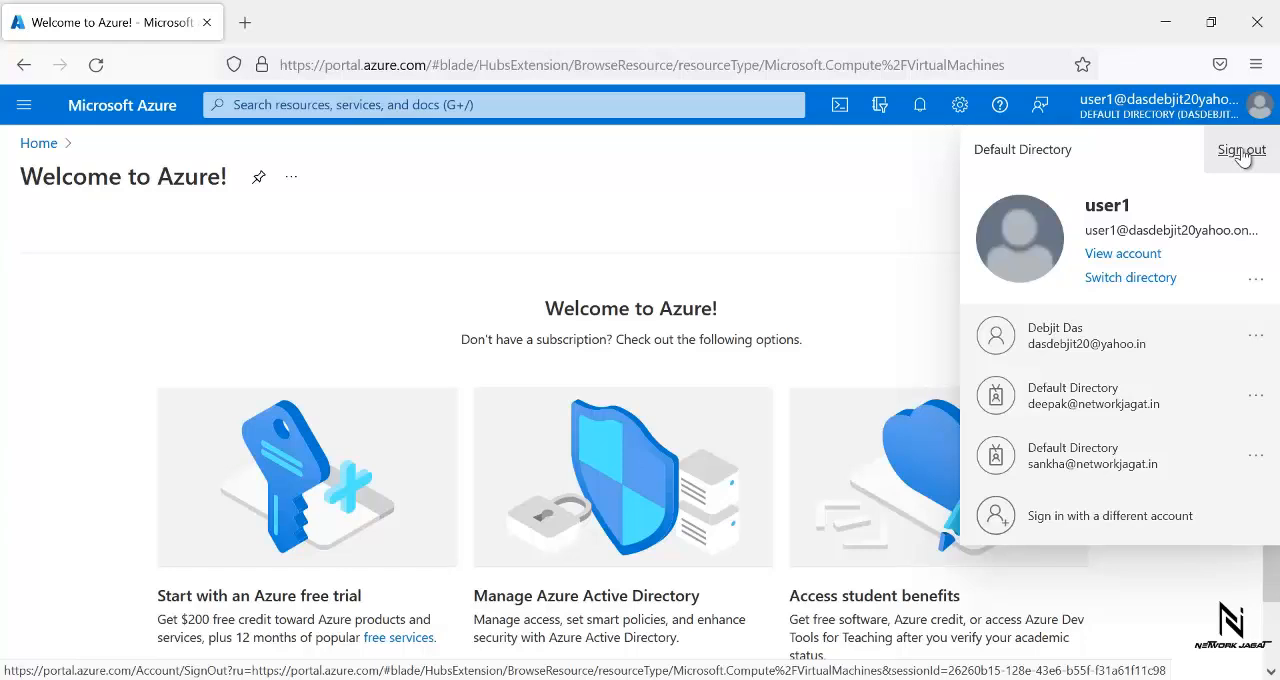
pyautogui.click(1241, 153)
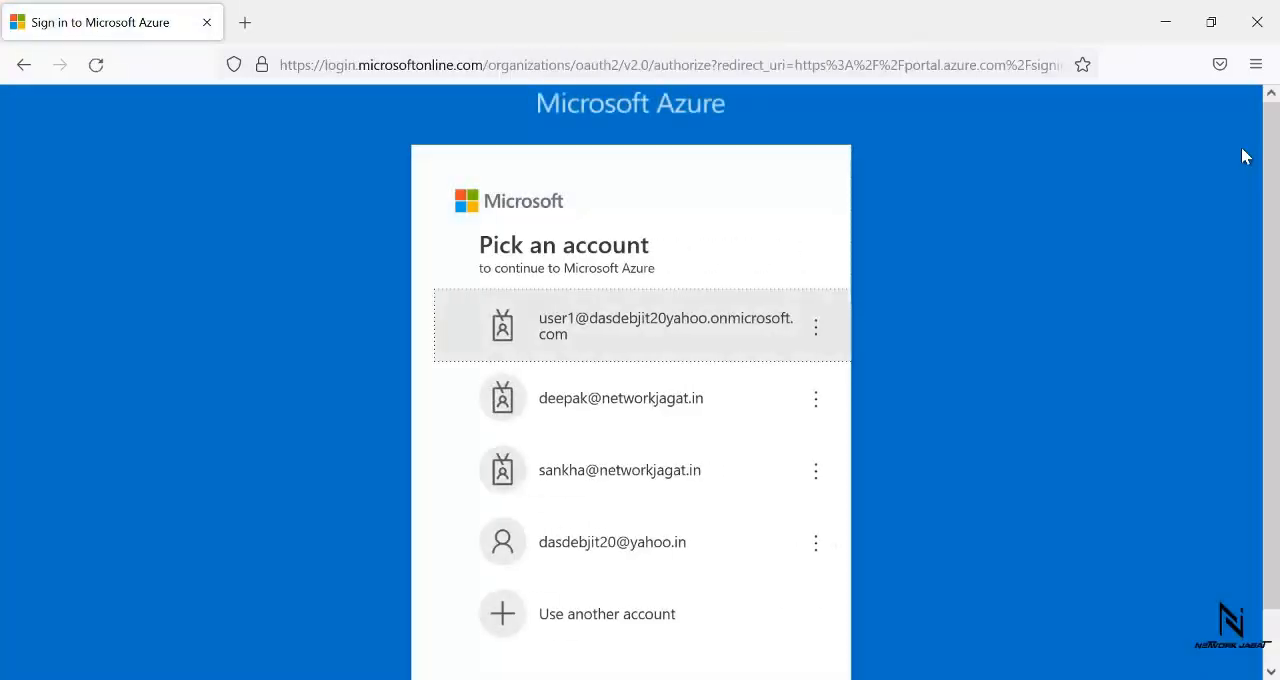
# - Choose to sign in with another account, enter user2's user principal name in place of the prefilled one and continue to the password prompt
pyautogui.click(618, 340)
pyautogui.click(476, 326)
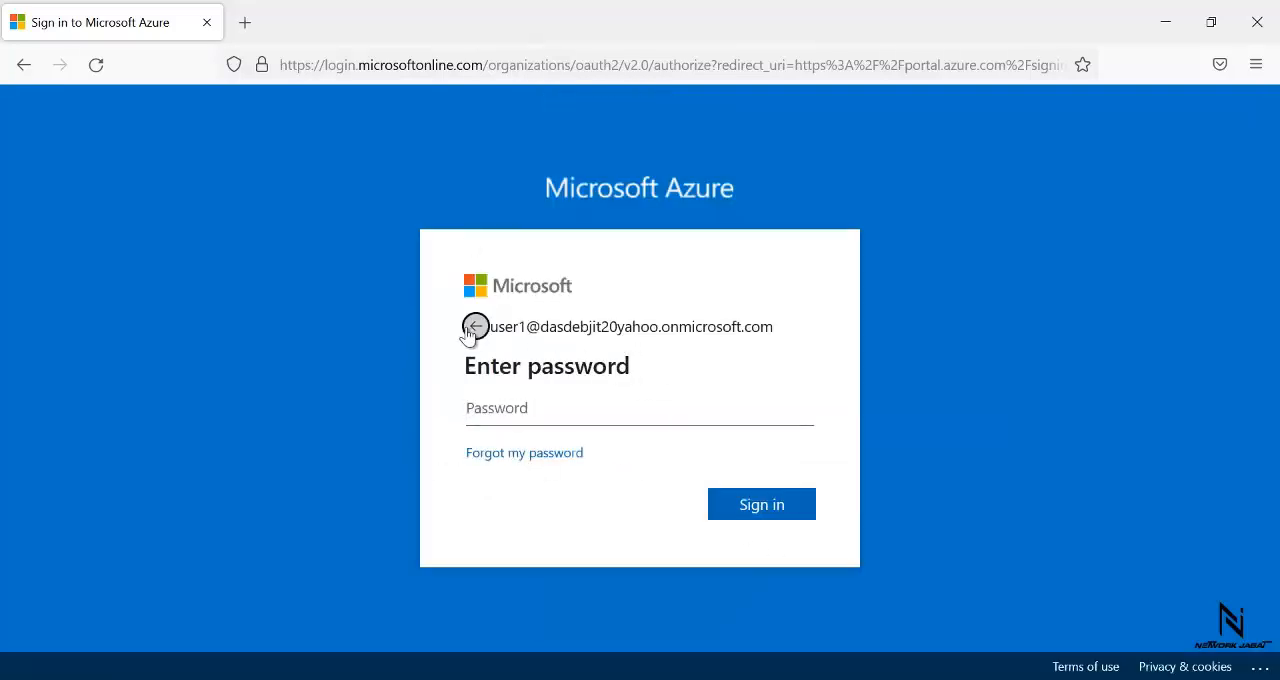
pyautogui.click(560, 620)
pyautogui.moveTo(679, 322); pyautogui.dragTo(350, 346)
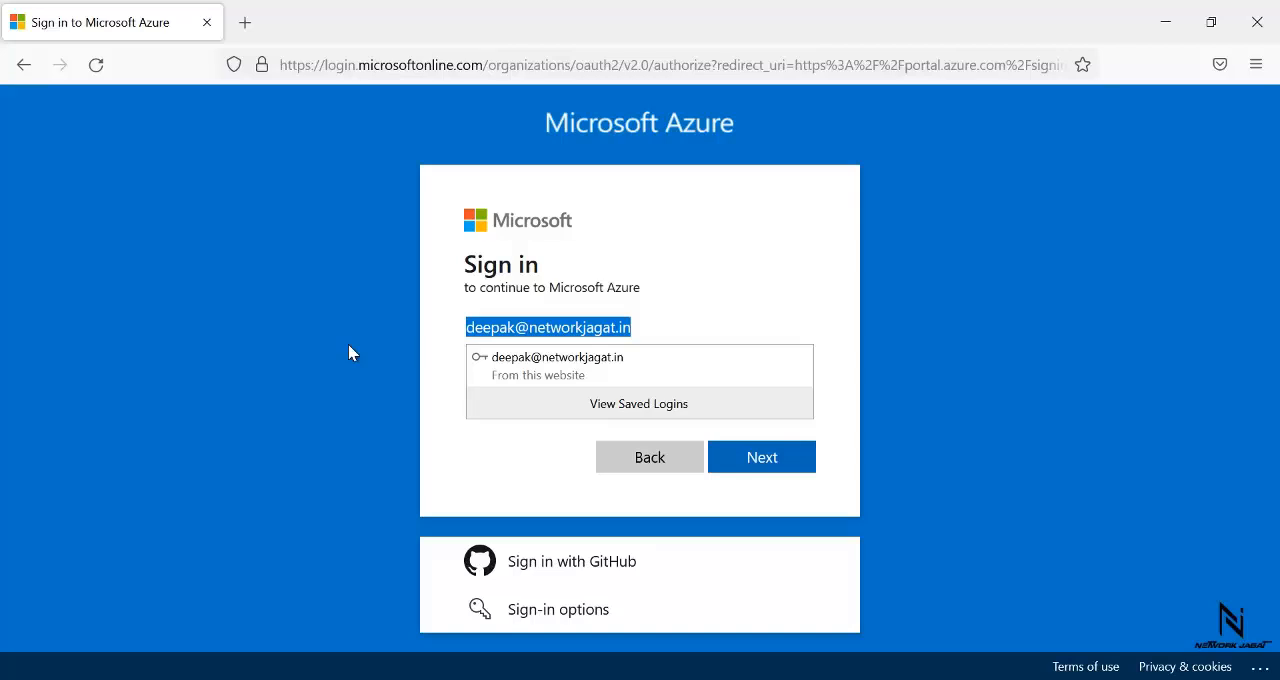
pyautogui.hotkey('ctrl', 'v')
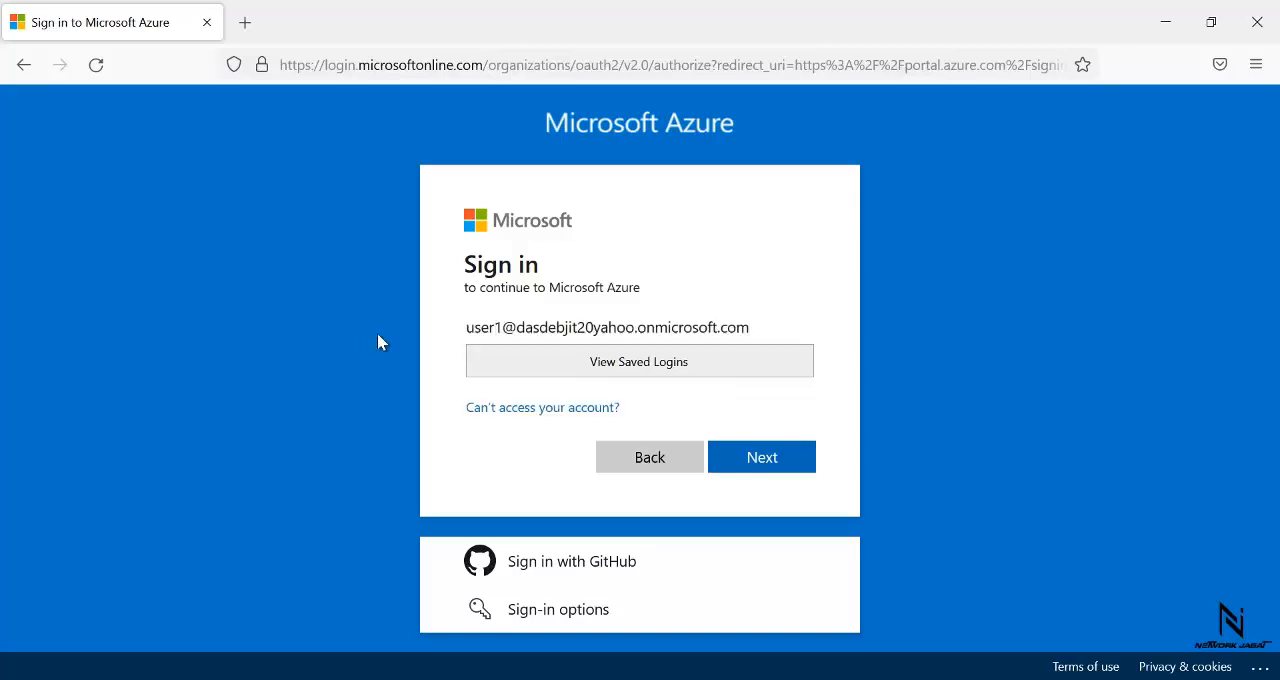
pyautogui.click(501, 328)
pyautogui.press('BackSpace')
pyautogui.write('2')
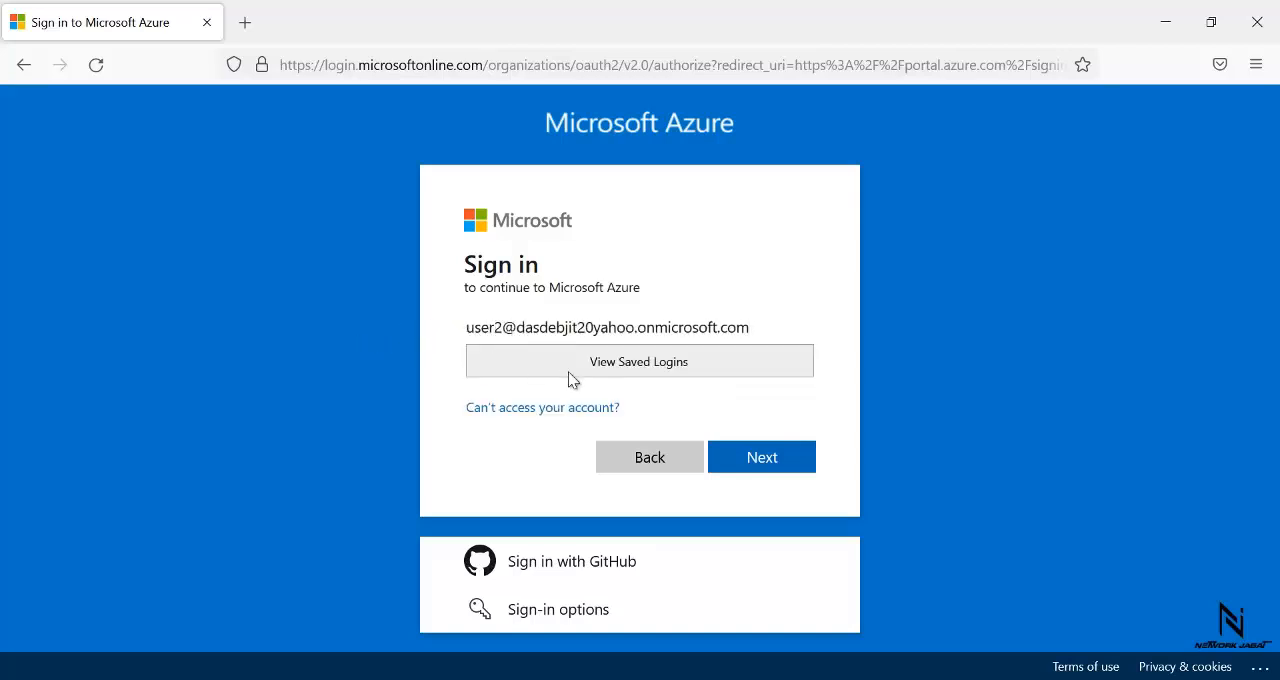
pyautogui.click(772, 468)
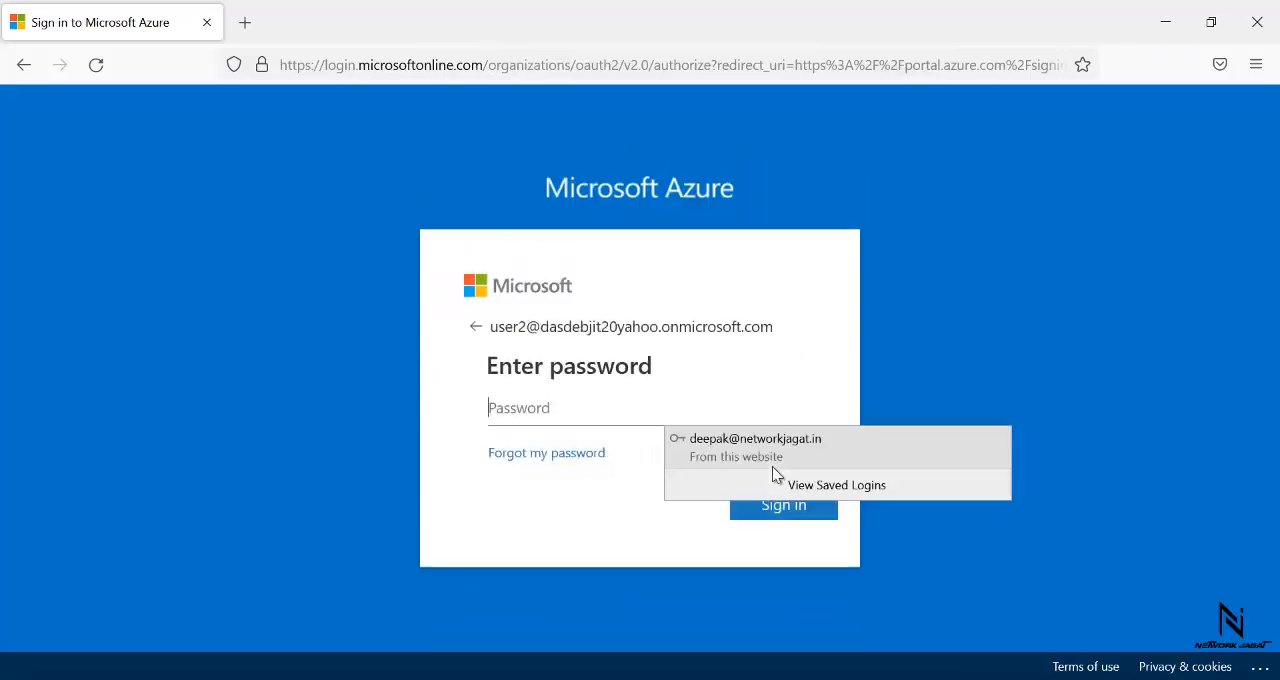
# - Enter user2's initial account password and submit the sign-in
pyautogui.write('•••')
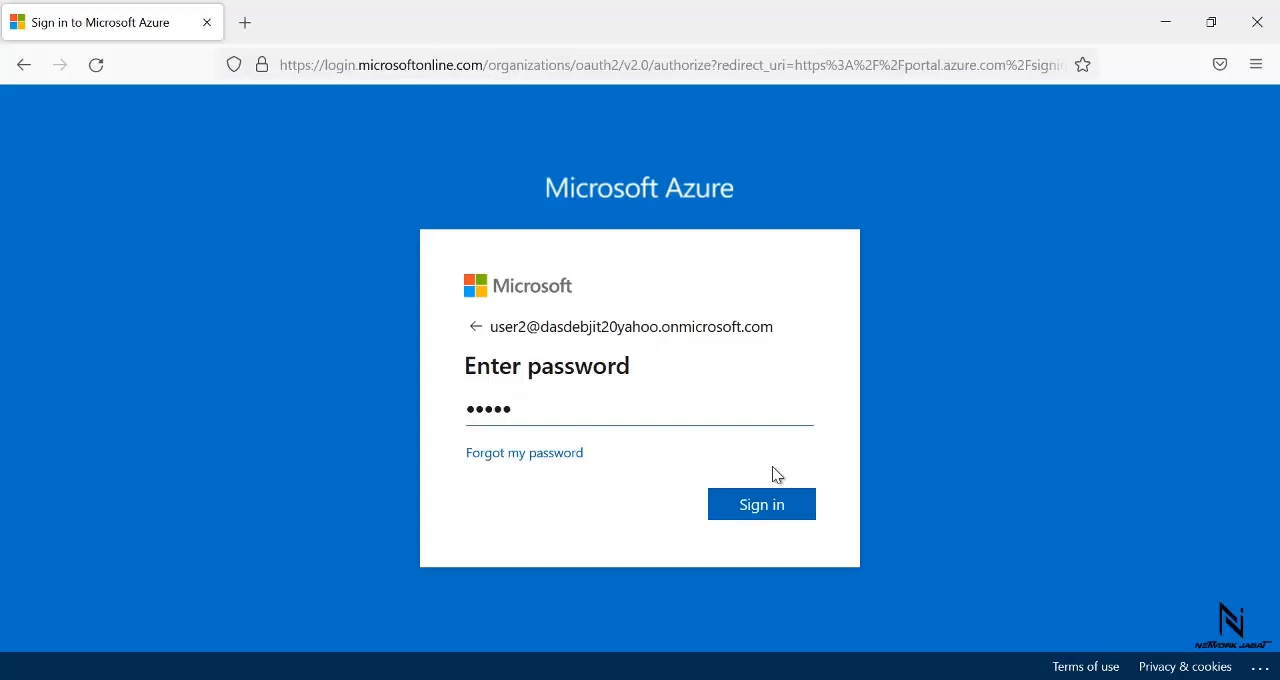
pyautogui.write('•••••••••')
pyautogui.press('Return')
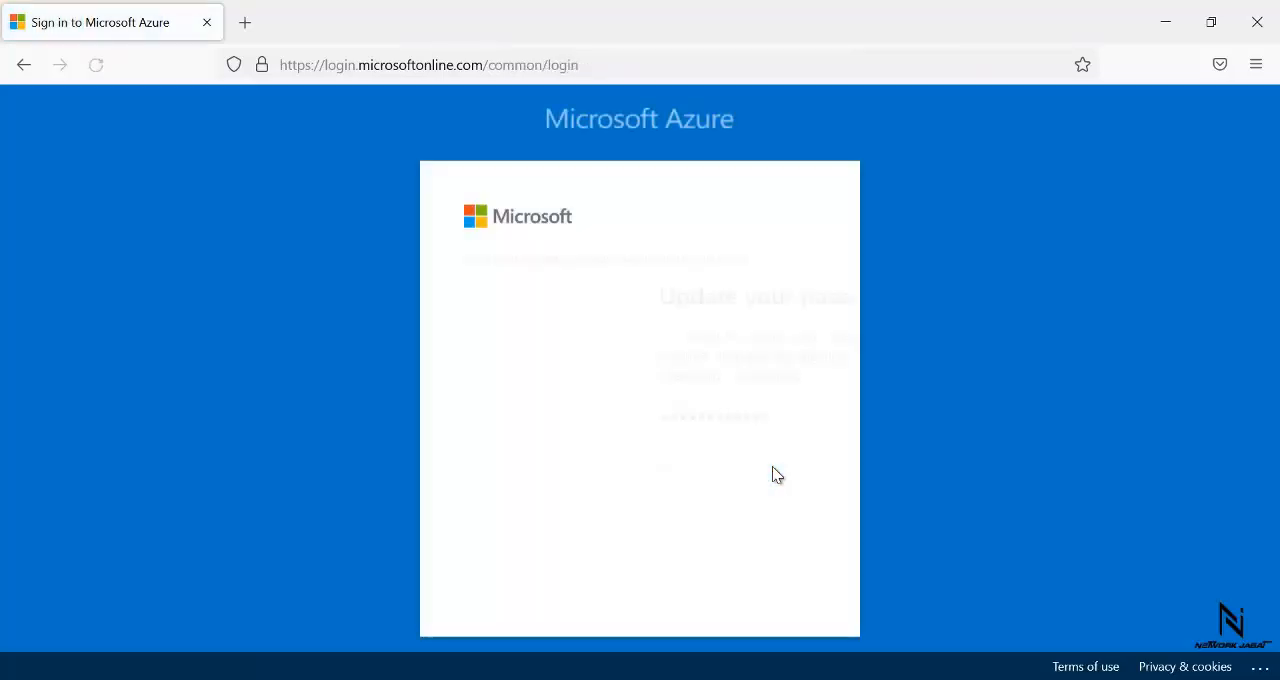
# - Set and confirm a new password for user2, sign in and postpone the portal's introductory tour
pyautogui.click(680, 470)
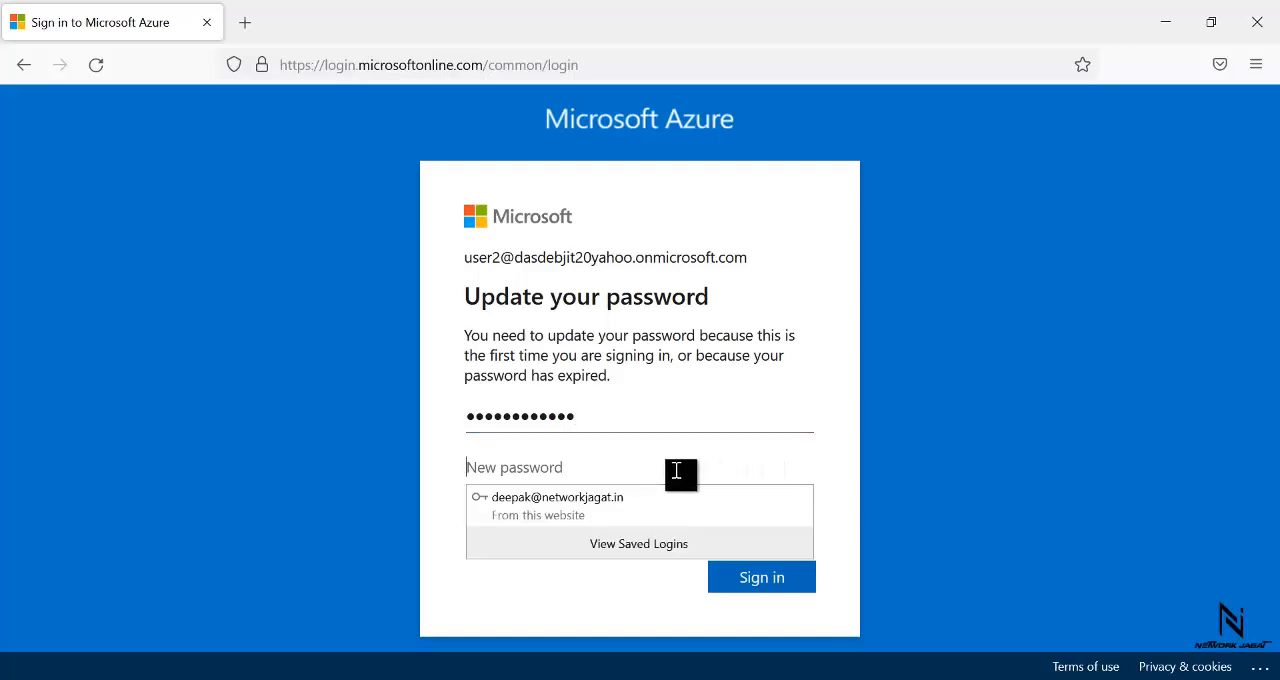
pyautogui.write('•')
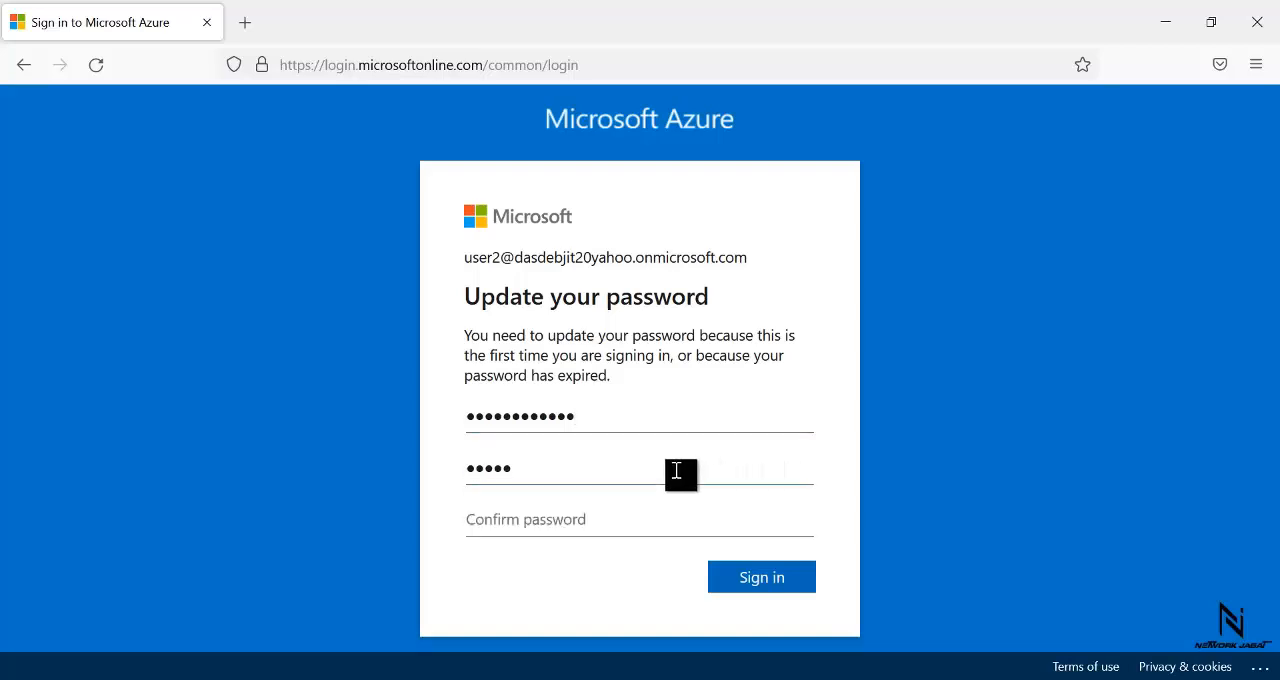
pyautogui.write('•••••••••••••')
pyautogui.press('Tab')
pyautogui.write('••••••••••')
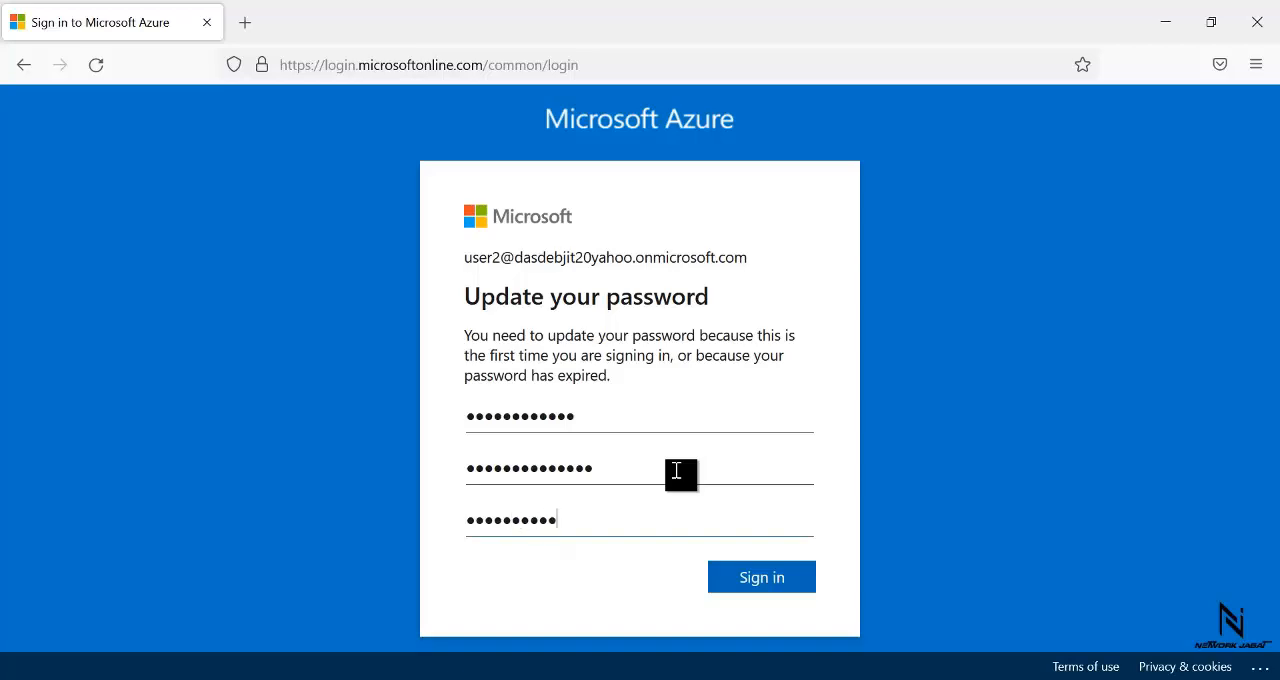
pyautogui.write('••••')
pyautogui.click(790, 588)
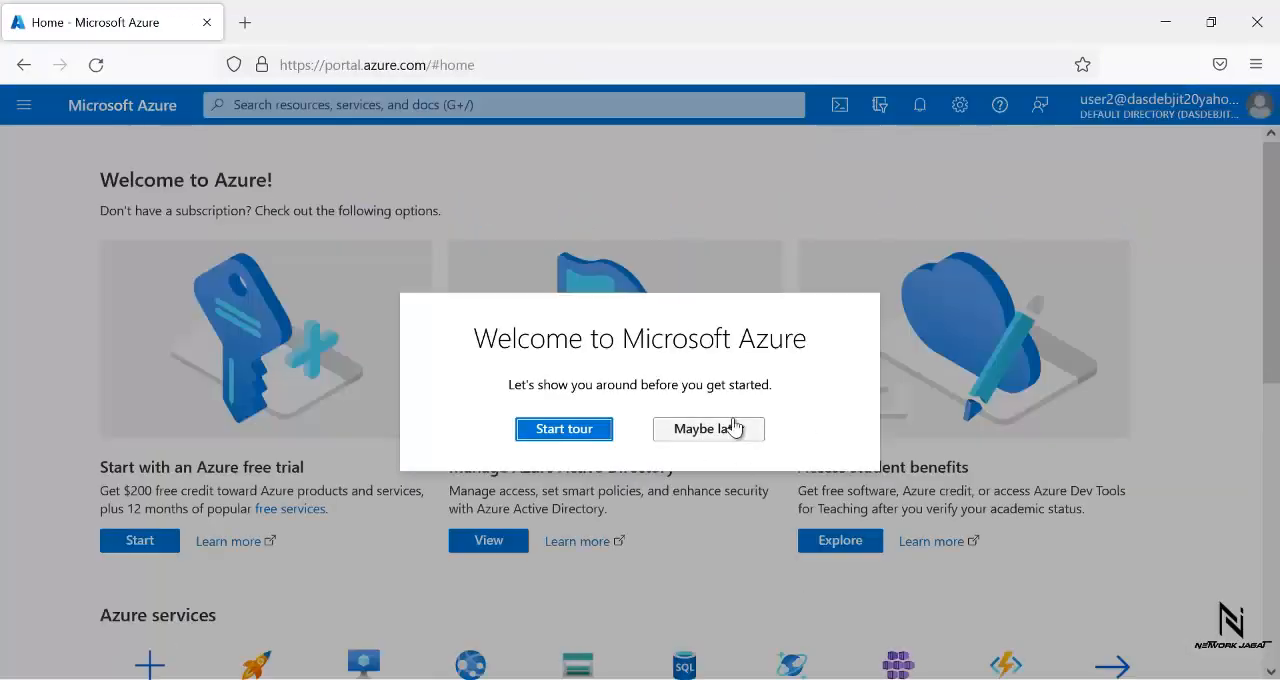
pyautogui.click(736, 428)
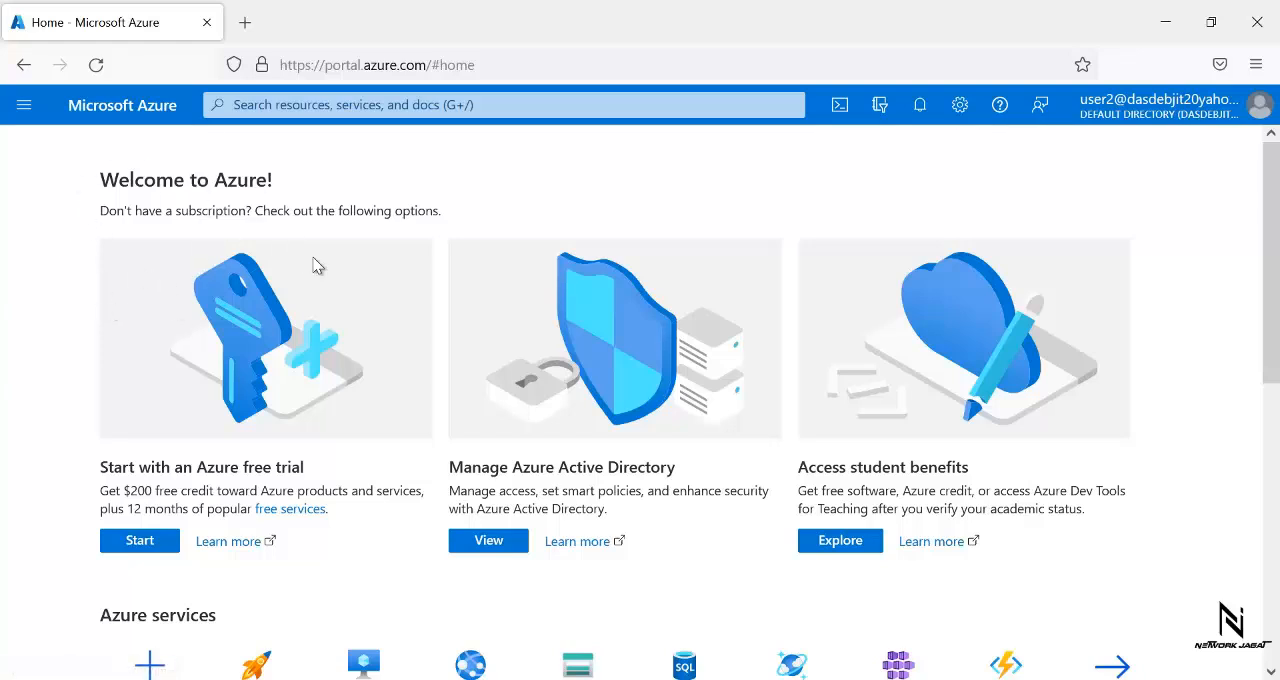
# - Sign user2 out of the portal and choose to sign in with another account
pyautogui.click(1258, 108)
pyautogui.click(1243, 148)
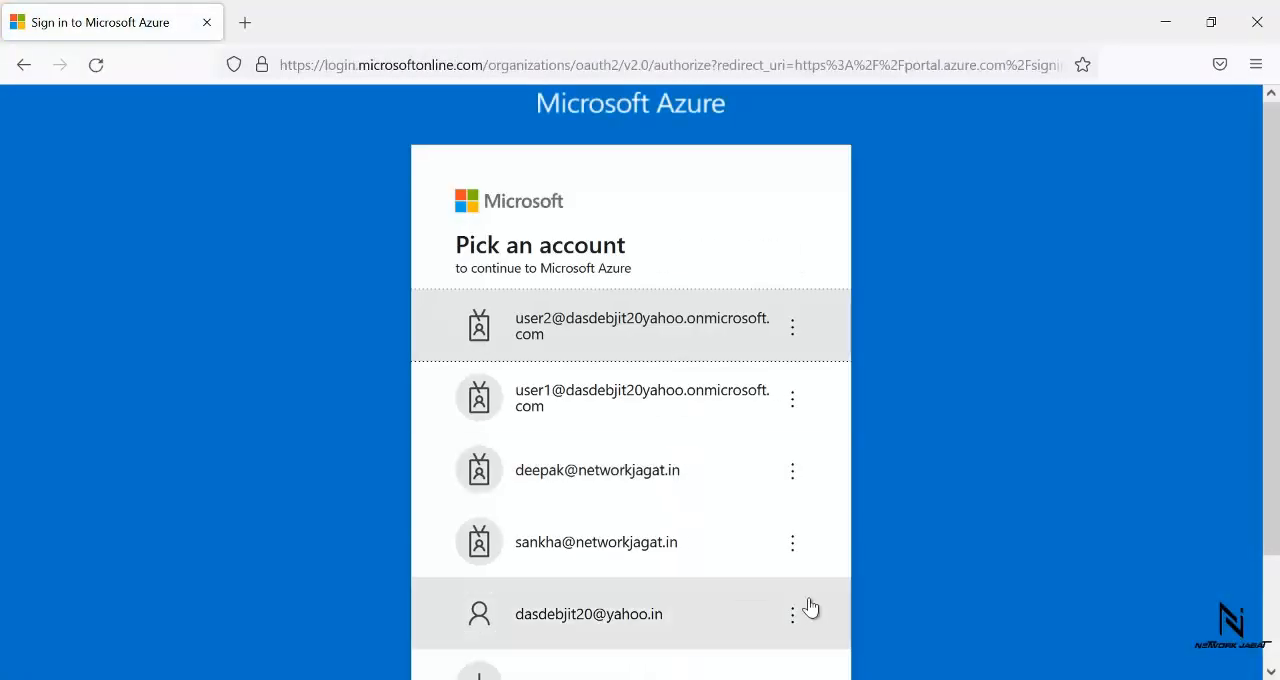
pyautogui.moveTo(1272, 395); pyautogui.dragTo(1276, 504)
pyautogui.click(614, 555)
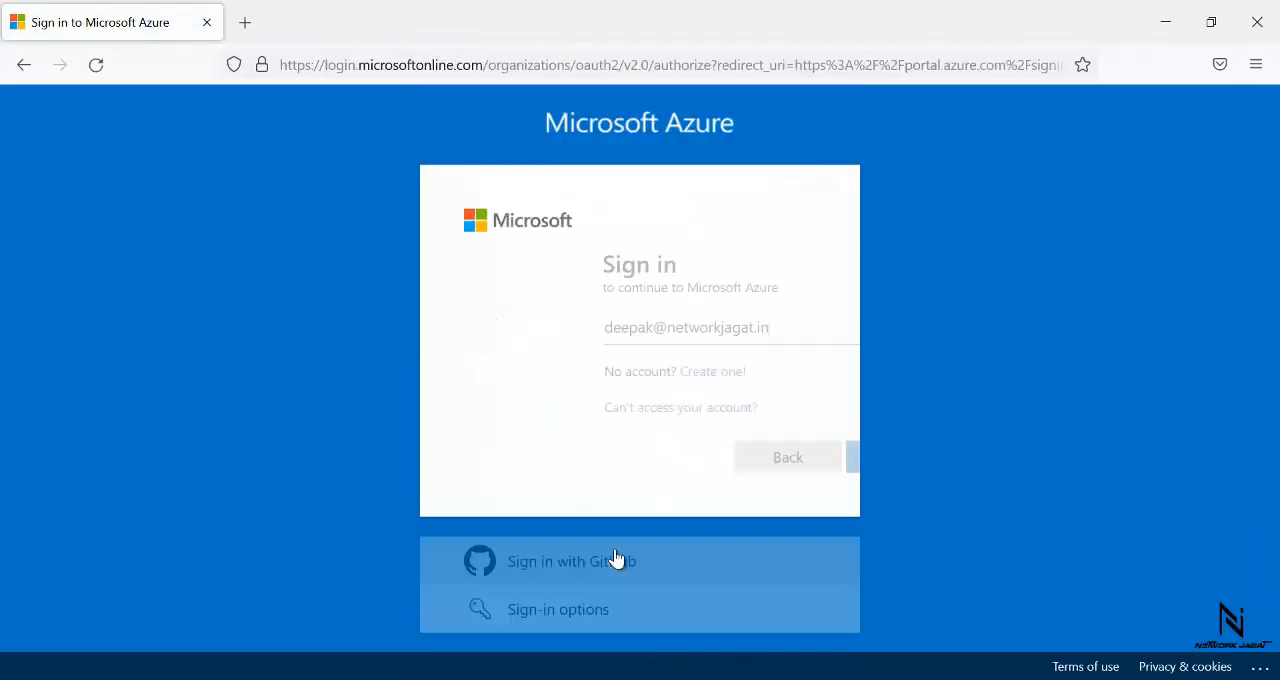
# - Replace the prefilled account name with user3's user principal name and continue to the password prompt
pyautogui.press('BackSpace')
pyautogui.press('BackSpace')
pyautogui.press('BackSpace')
pyautogui.press('BackSpace')
pyautogui.press('BackSpace')
pyautogui.press('BackSpace')
pyautogui.press('BackSpace')
pyautogui.press('BackSpace')
pyautogui.press('BackSpace')
pyautogui.press('BackSpace')
pyautogui.press('BackSpace')
pyautogui.press('BackSpace')
pyautogui.press('BackSpace')
pyautogui.press('BackSpace')
pyautogui.press('BackSpace')
pyautogui.press('BackSpace')
pyautogui.press('BackSpace')
pyautogui.press('BackSpace')
pyautogui.press('BackSpace')
pyautogui.press('BackSpace')
pyautogui.hotkey('ctrl', 'v')
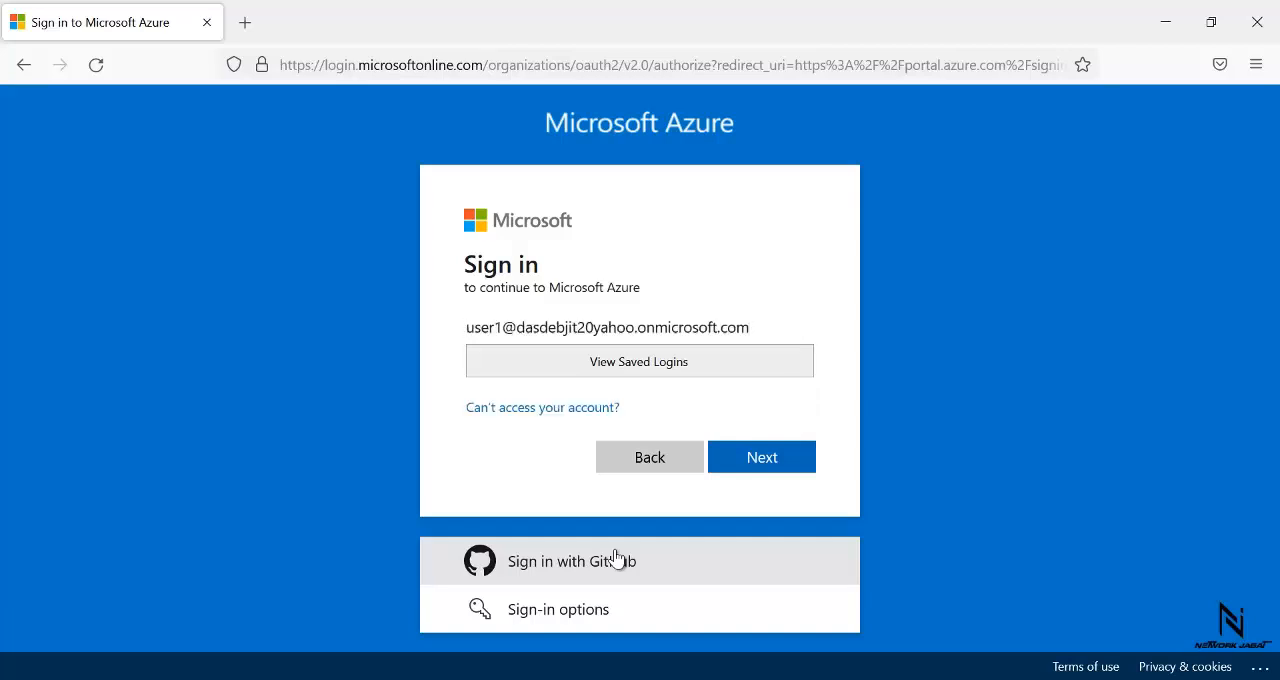
pyautogui.click(506, 327)
pyautogui.press('BackSpace')
pyautogui.write('2')
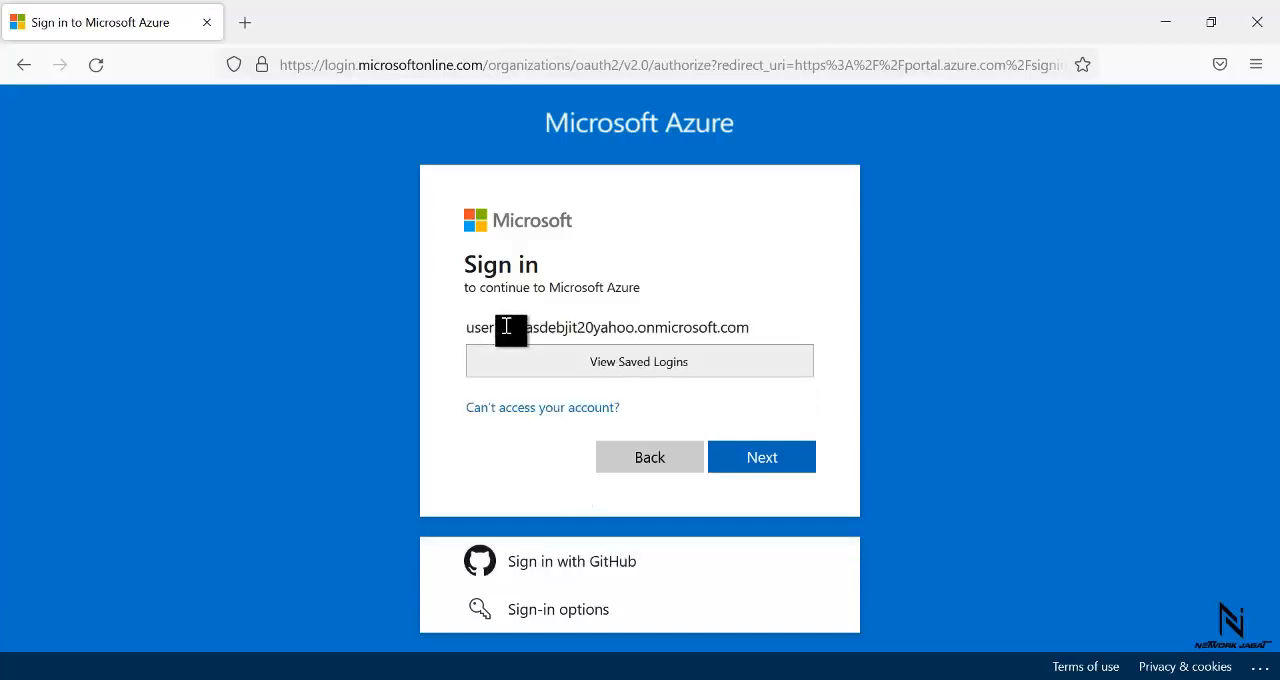
pyautogui.click(757, 457)
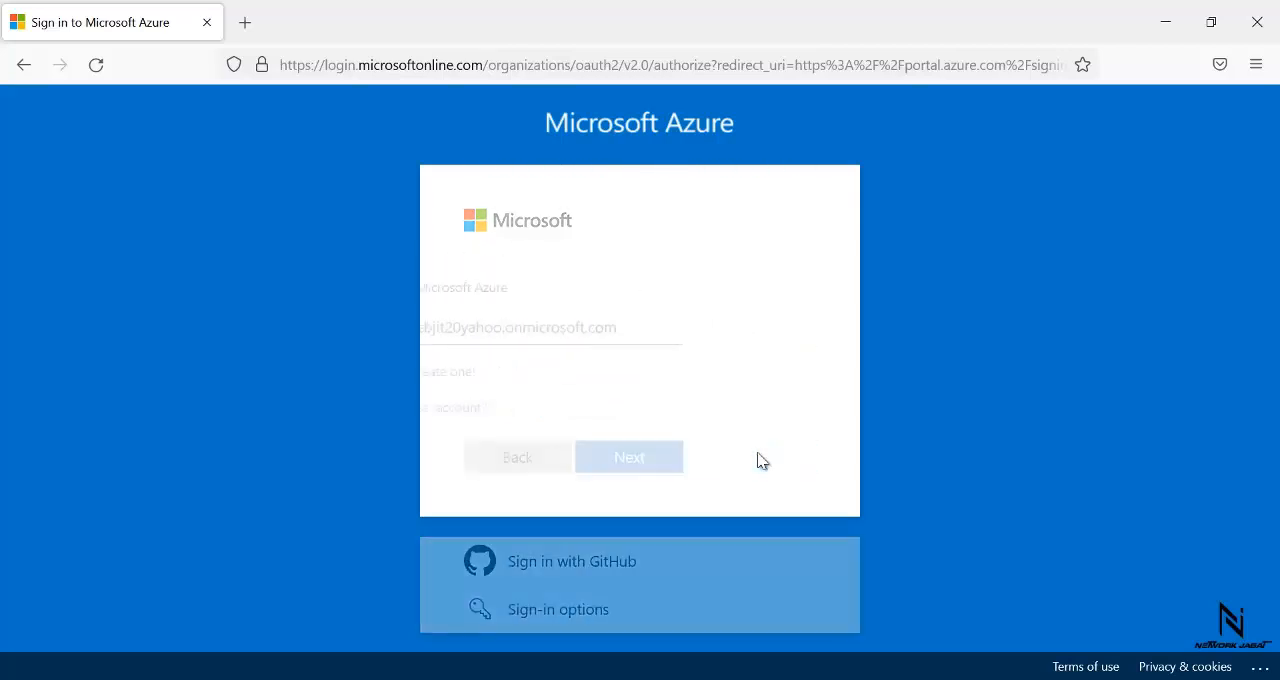
# - Enter user3's initial account password and submit the sign-in, re-entering the password until it is accepted
pyautogui.write('****')
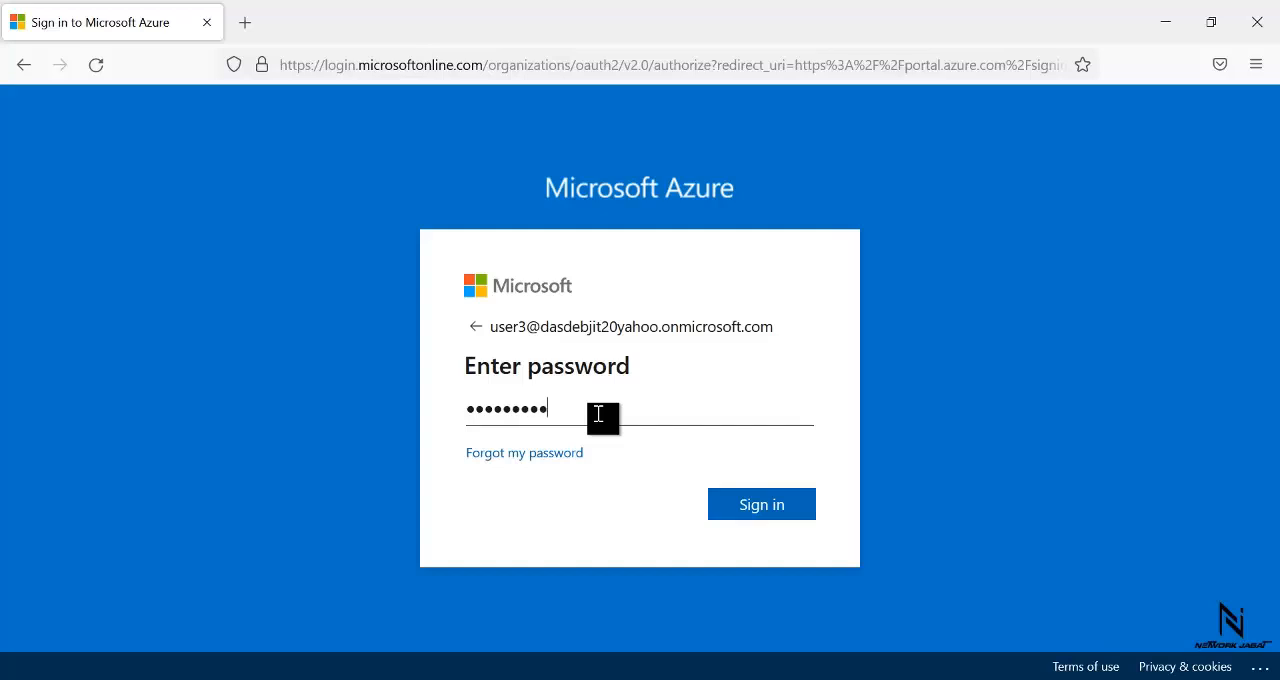
pyautogui.write('*******')
pyautogui.press('Return')
pyautogui.write('*********')
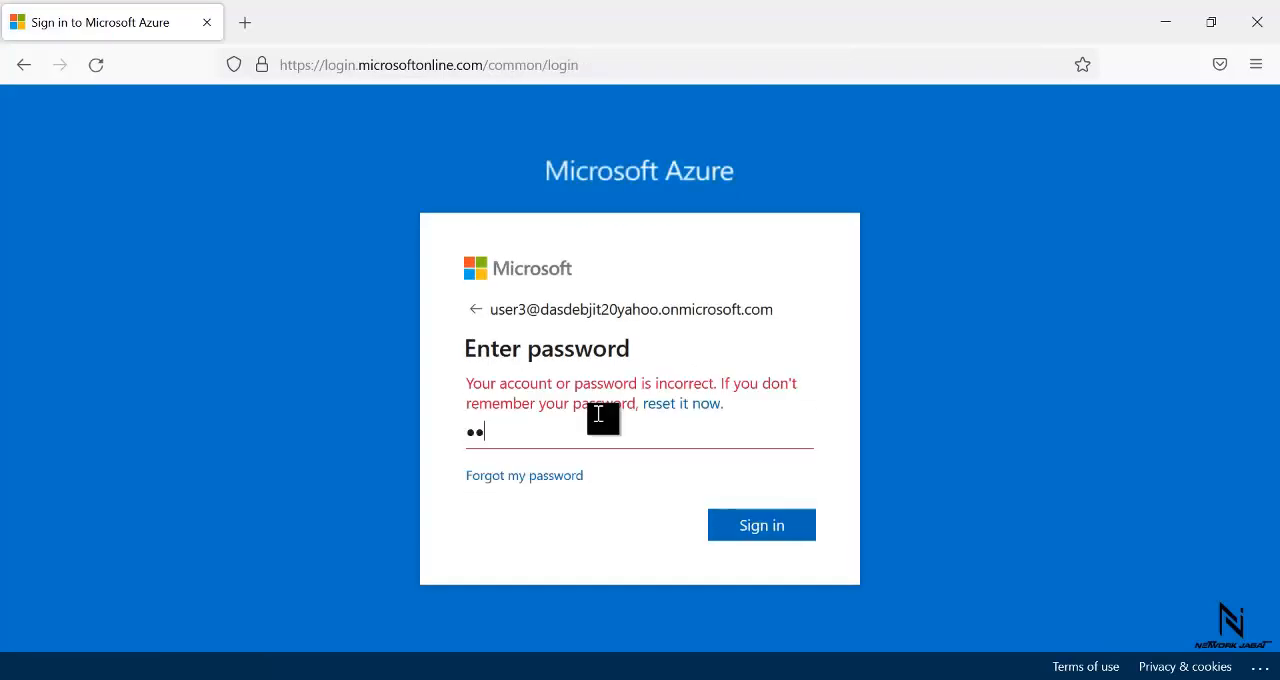
pyautogui.press('Return')
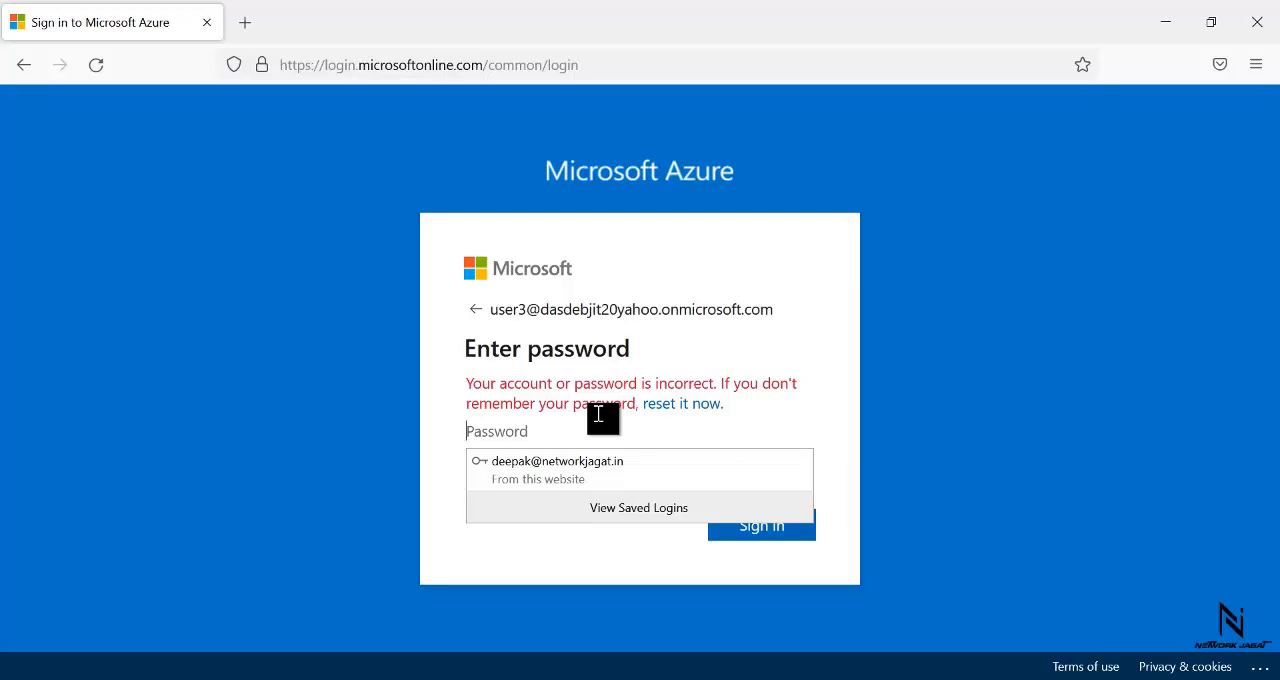
pyautogui.write('*******')
pyautogui.press('Return')
pyautogui.write('*******')
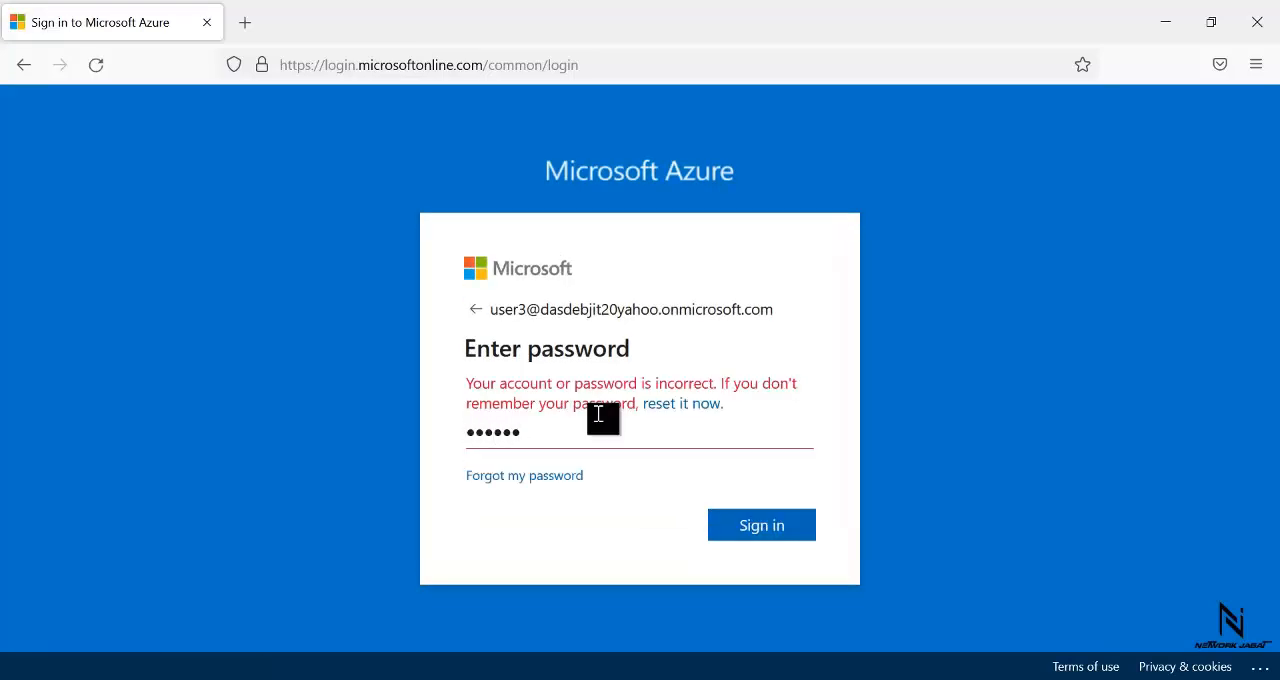
pyautogui.press('Return')
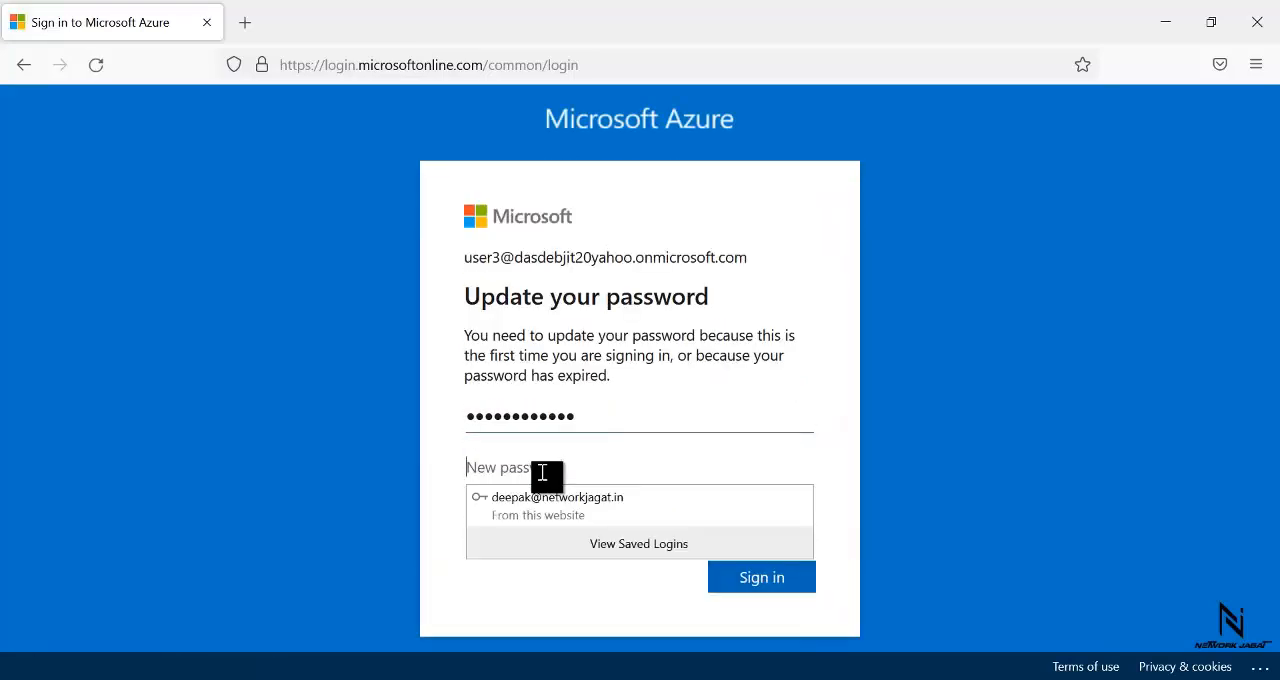
# - Set and confirm a new password for user3 on the password update form and sign in
pyautogui.write('***************')
pyautogui.press('Tab')
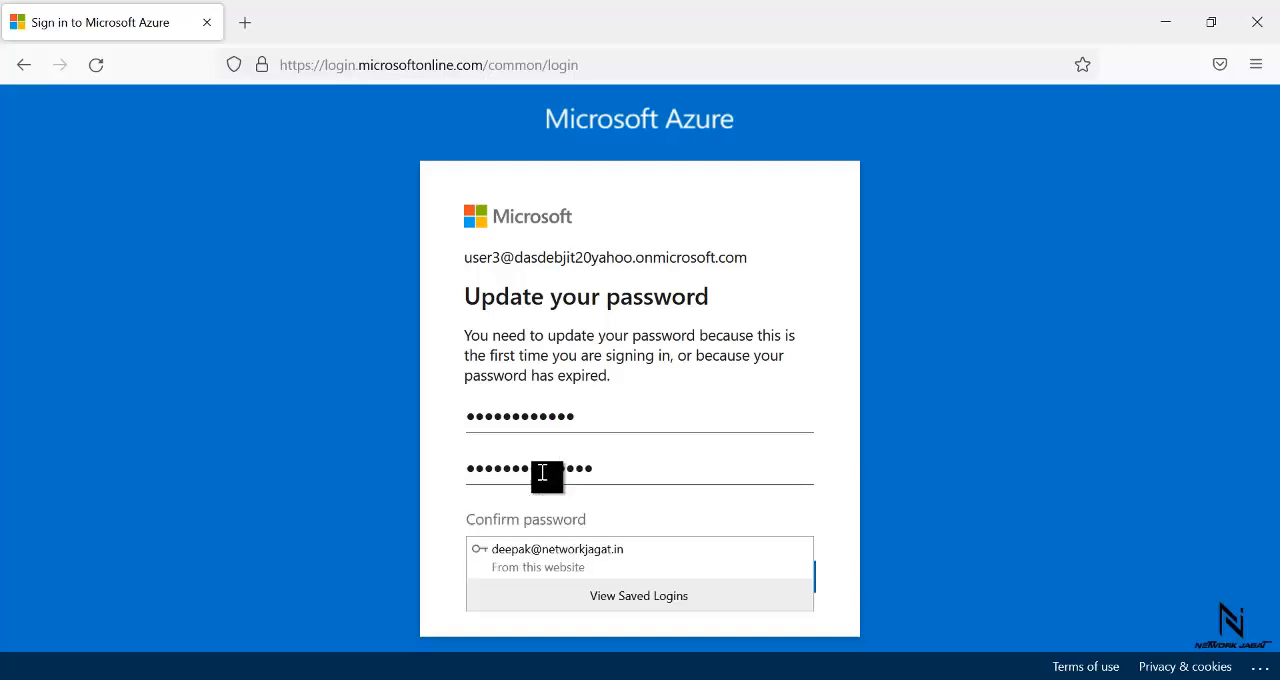
pyautogui.write('***************')
pyautogui.click(778, 580)
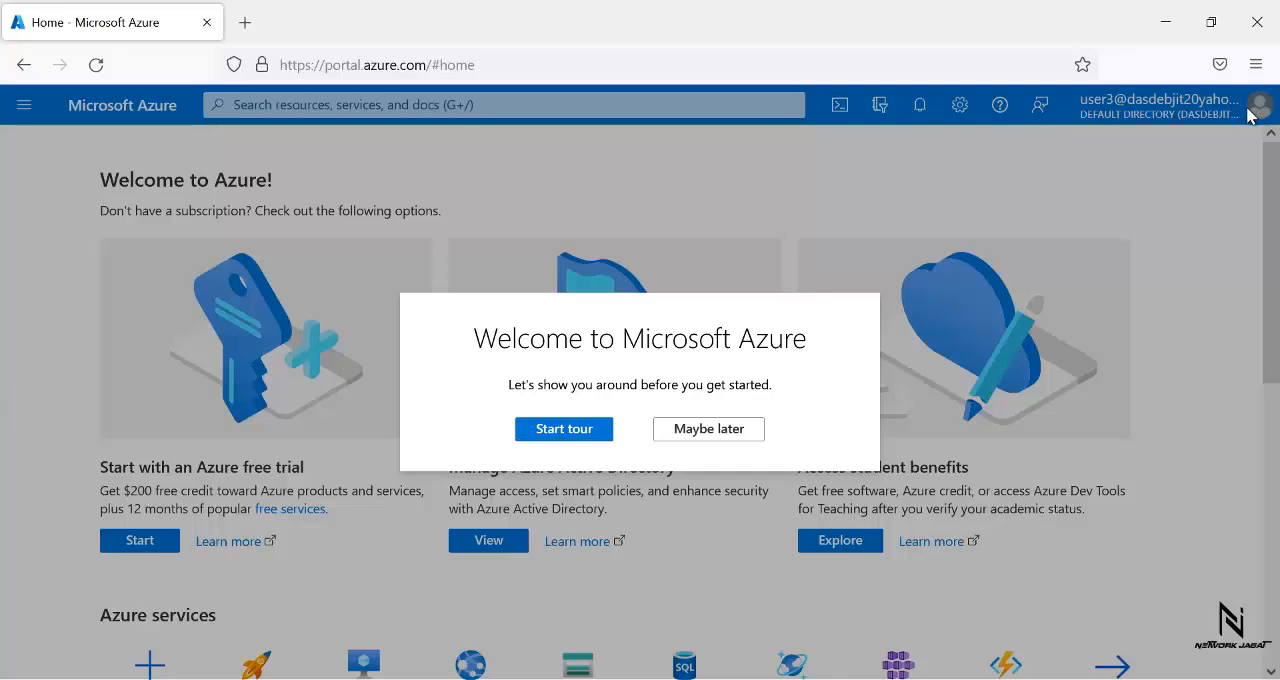
# - Start and close the portal's introductory tour and sign user3 out of the portal
pyautogui.click(553, 433)
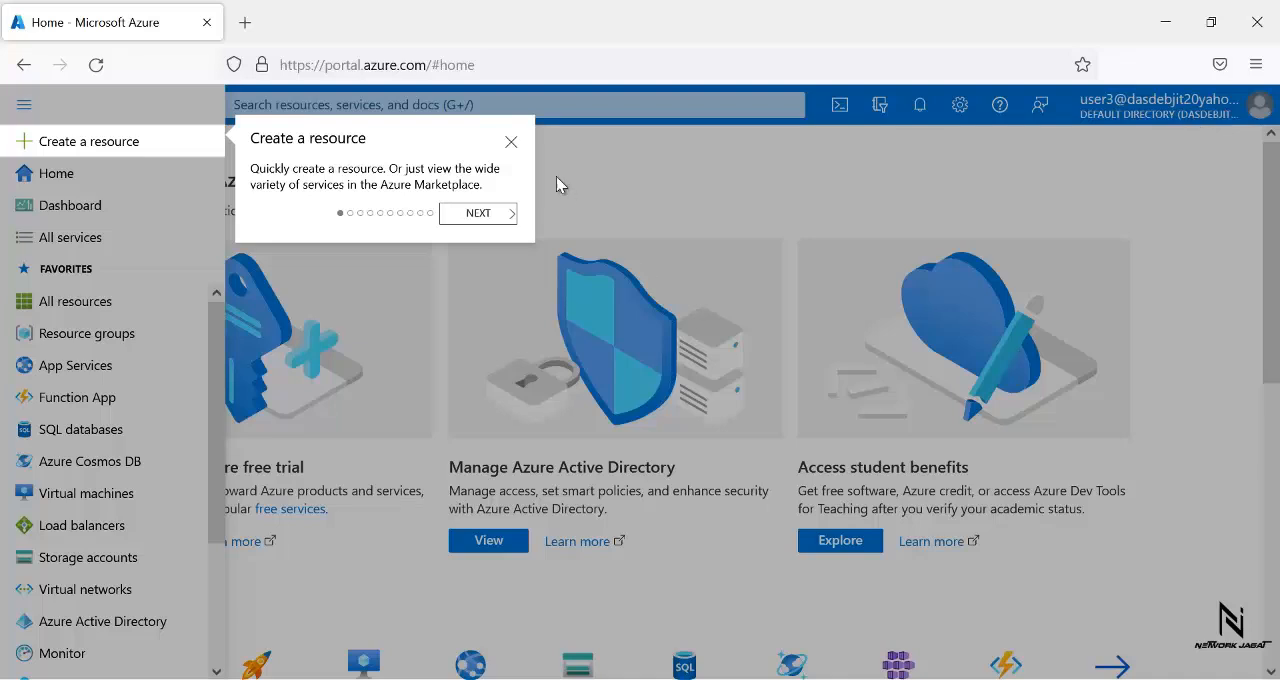
pyautogui.click(512, 145)
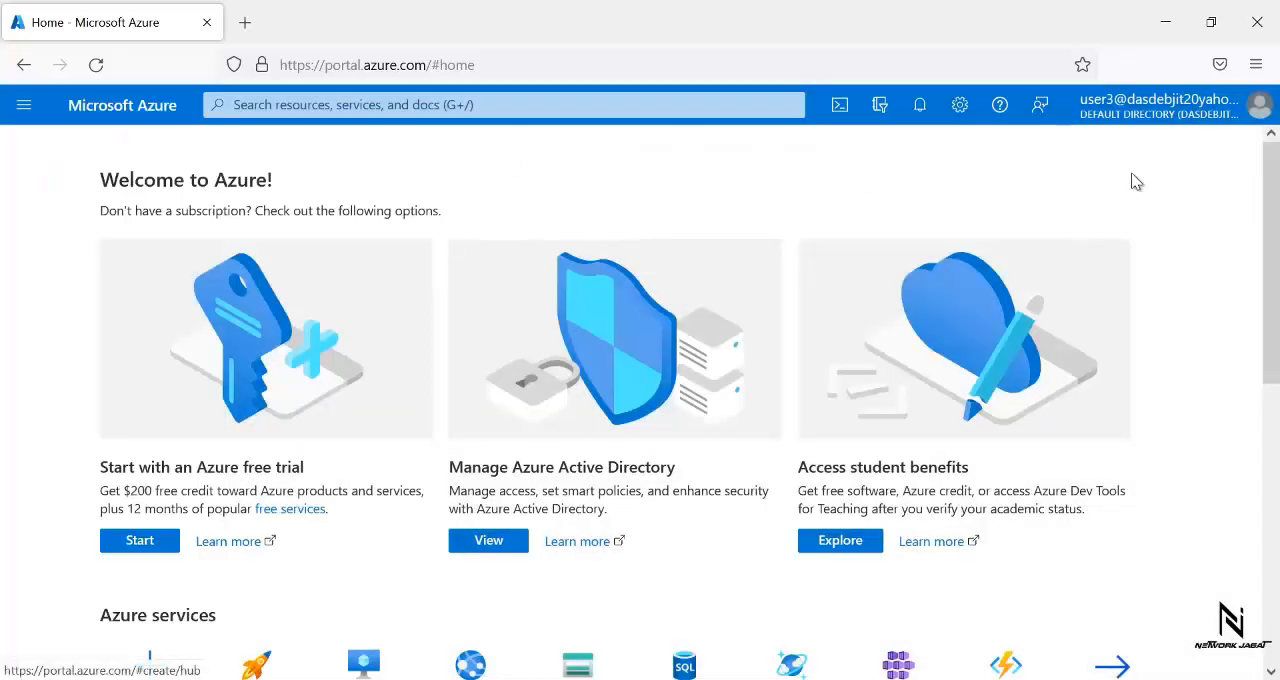
pyautogui.click(1185, 108)
pyautogui.click(1238, 152)
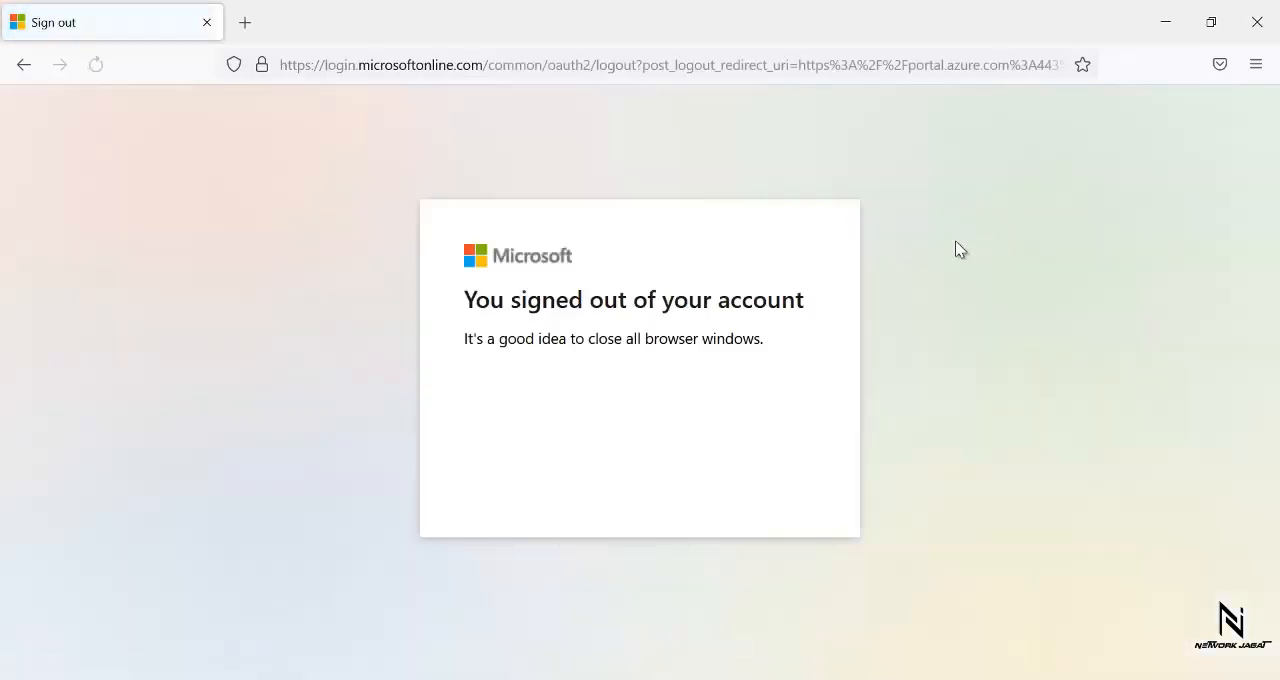
# - Switch to the administrator's Chrome window and go from user1's profile to the Azure portal home page
pyautogui.moveTo(743, 679)
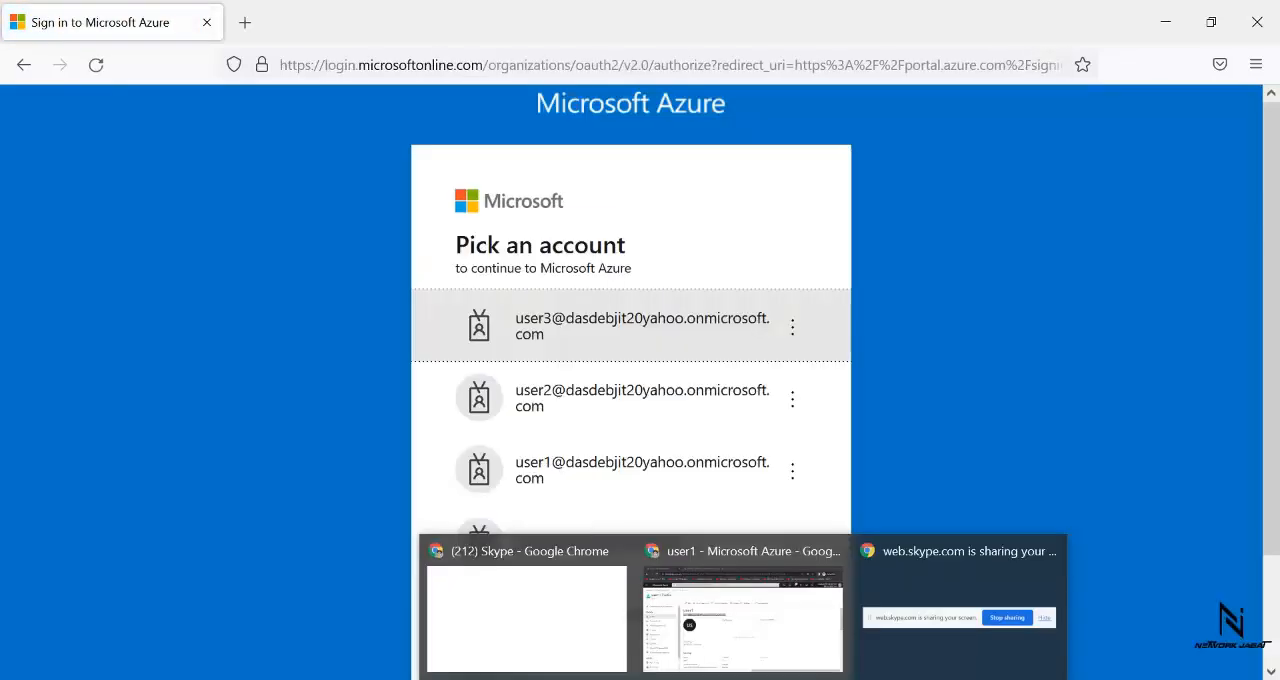
pyautogui.click(748, 648)
pyautogui.tripleClick(406, 320)
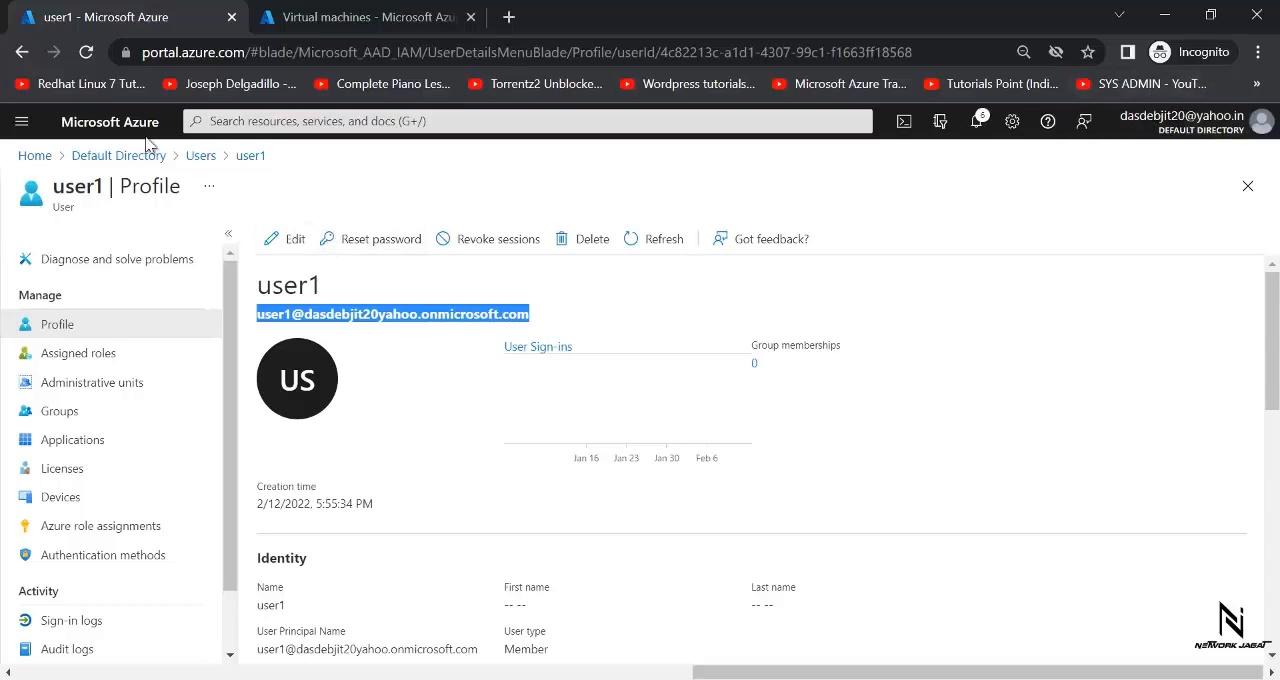
pyautogui.click(352, 537)
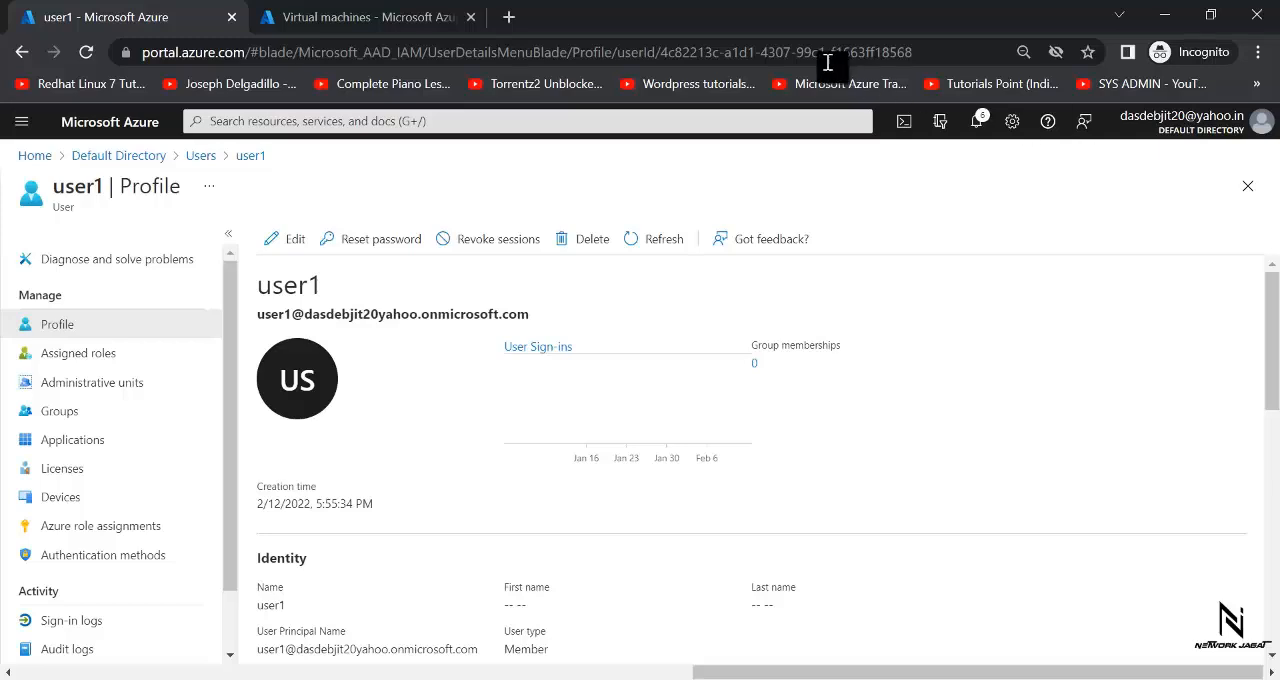
pyautogui.click(33, 156)
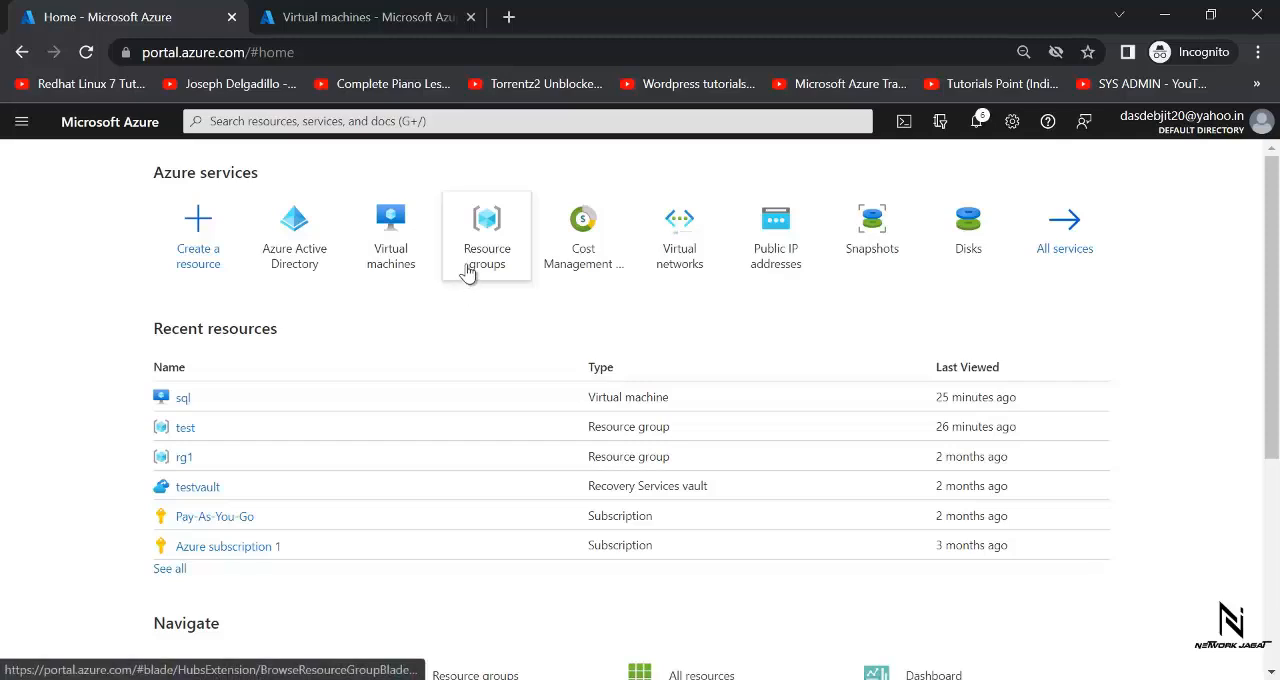
pyautogui.moveTo(467, 272)
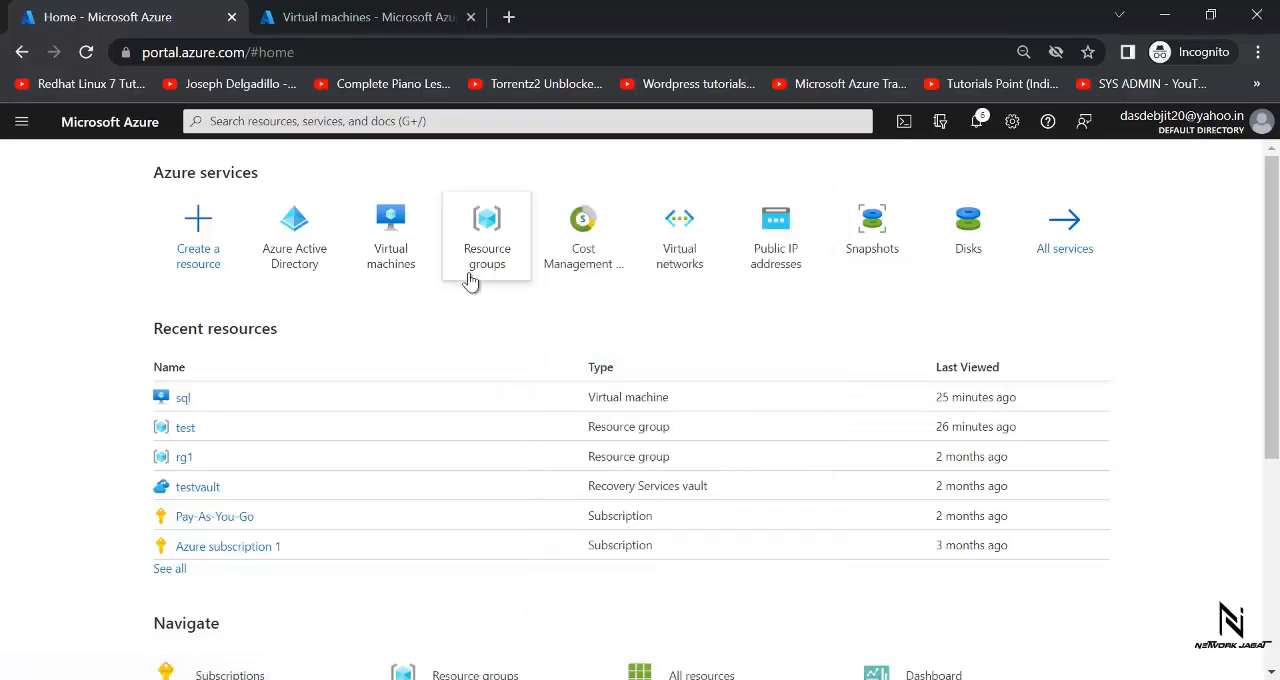
# - Switch to Paint and move the "Manager- user1" label beside the Demo heading above the resource group box
pyautogui.hotkey('alt', 'Tab')
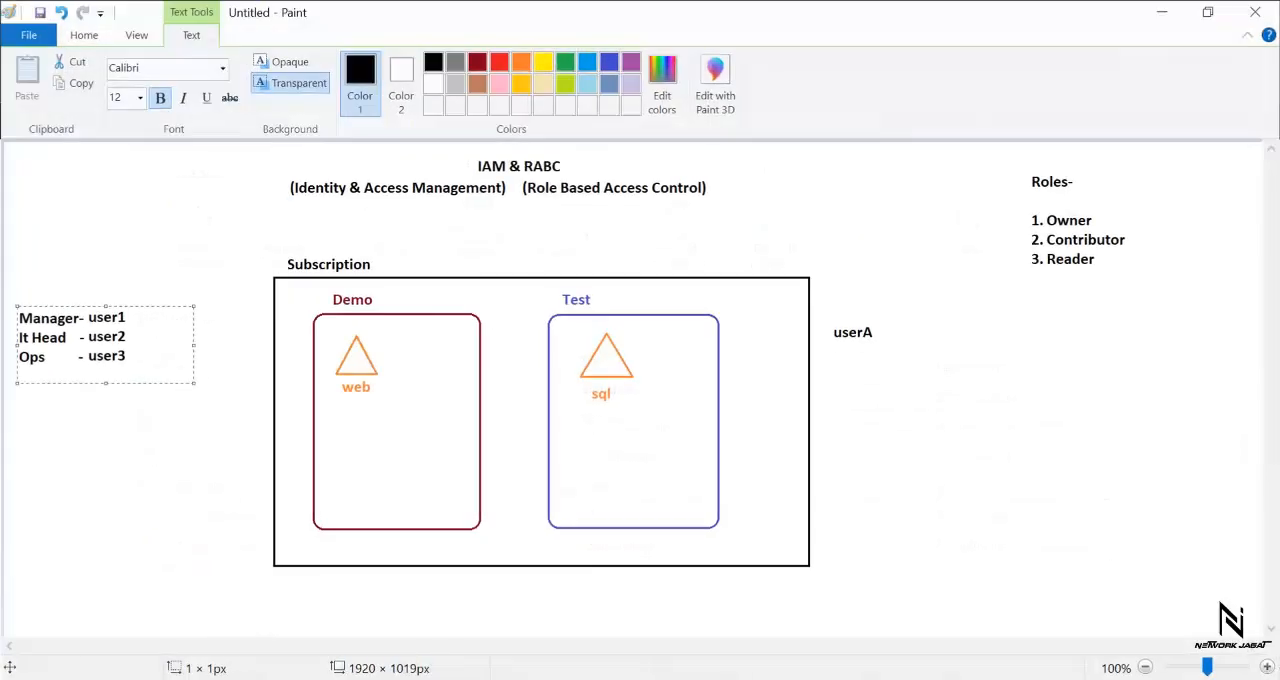
pyautogui.click(120, 206)
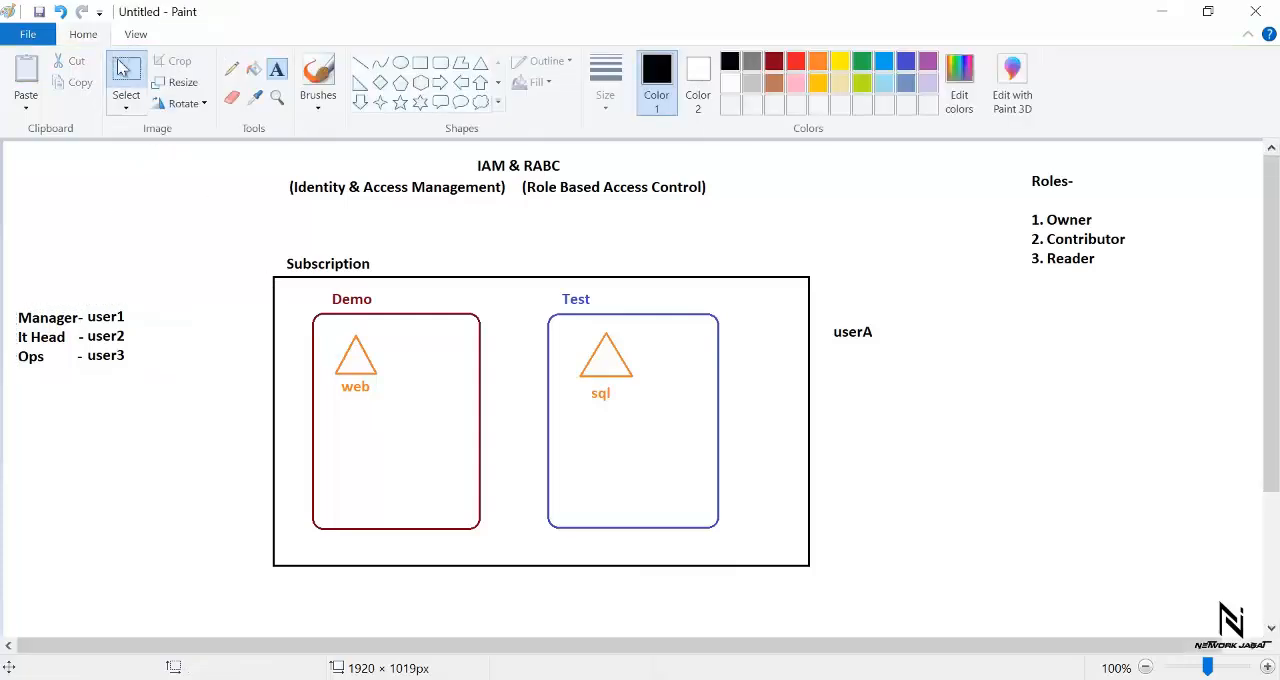
pyautogui.click(122, 67)
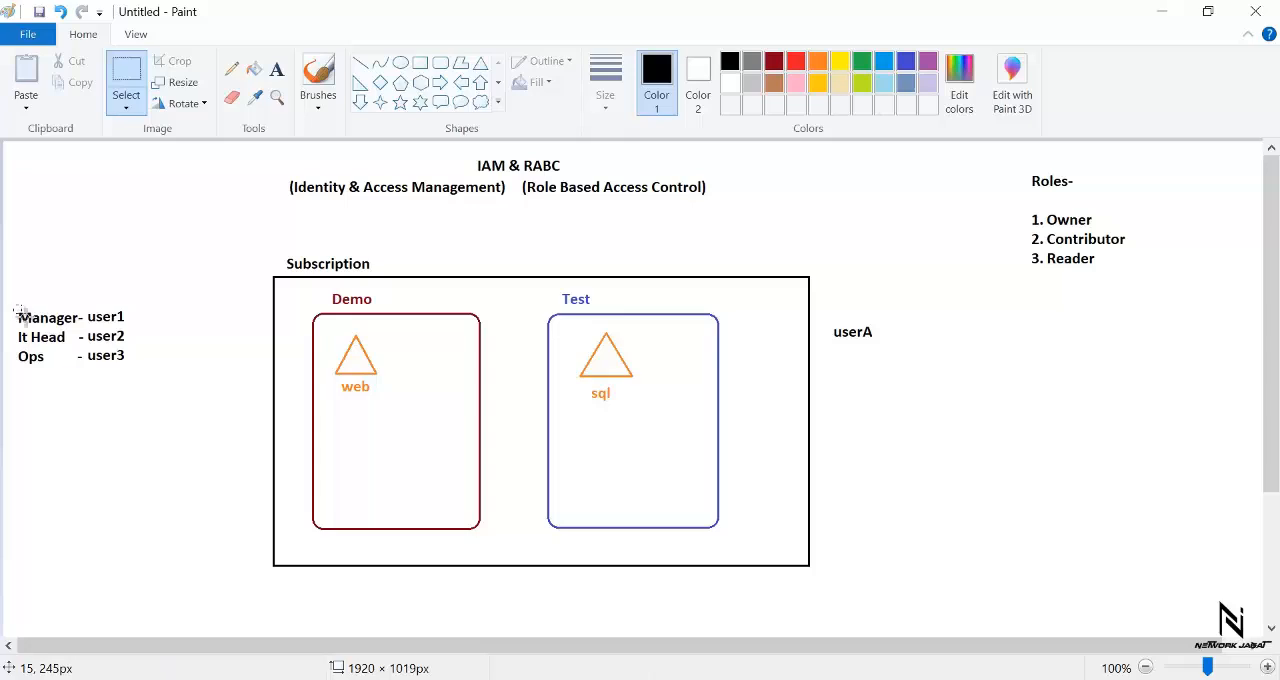
pyautogui.moveTo(15, 305); pyautogui.dragTo(471, 297)
pyautogui.click(318, 302)
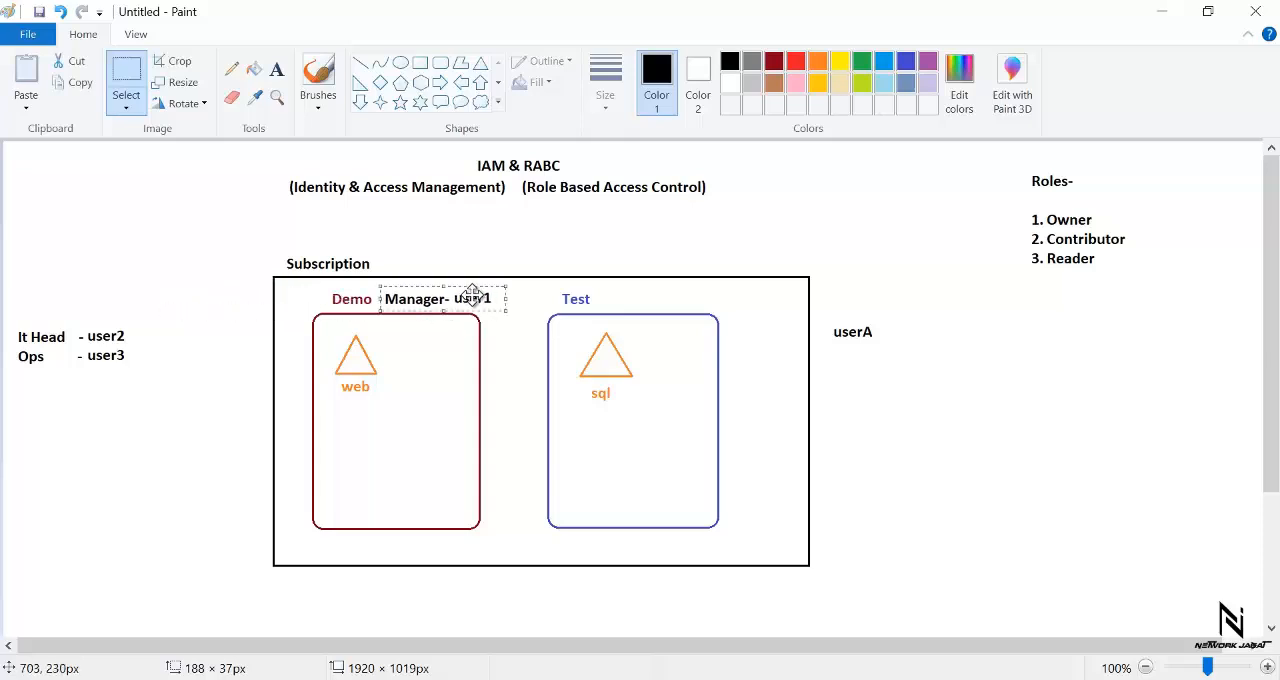
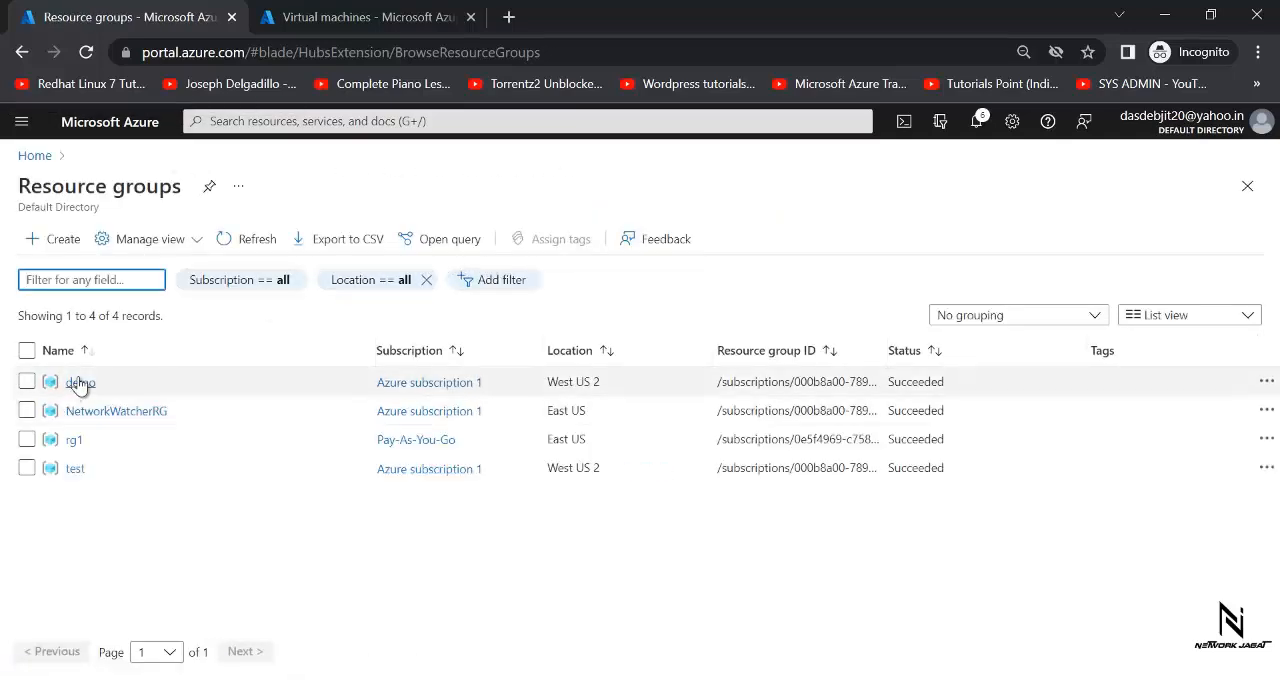
# - Start a role assignment in the demo resource group's access control and choose the Owner role
pyautogui.click(80, 382)
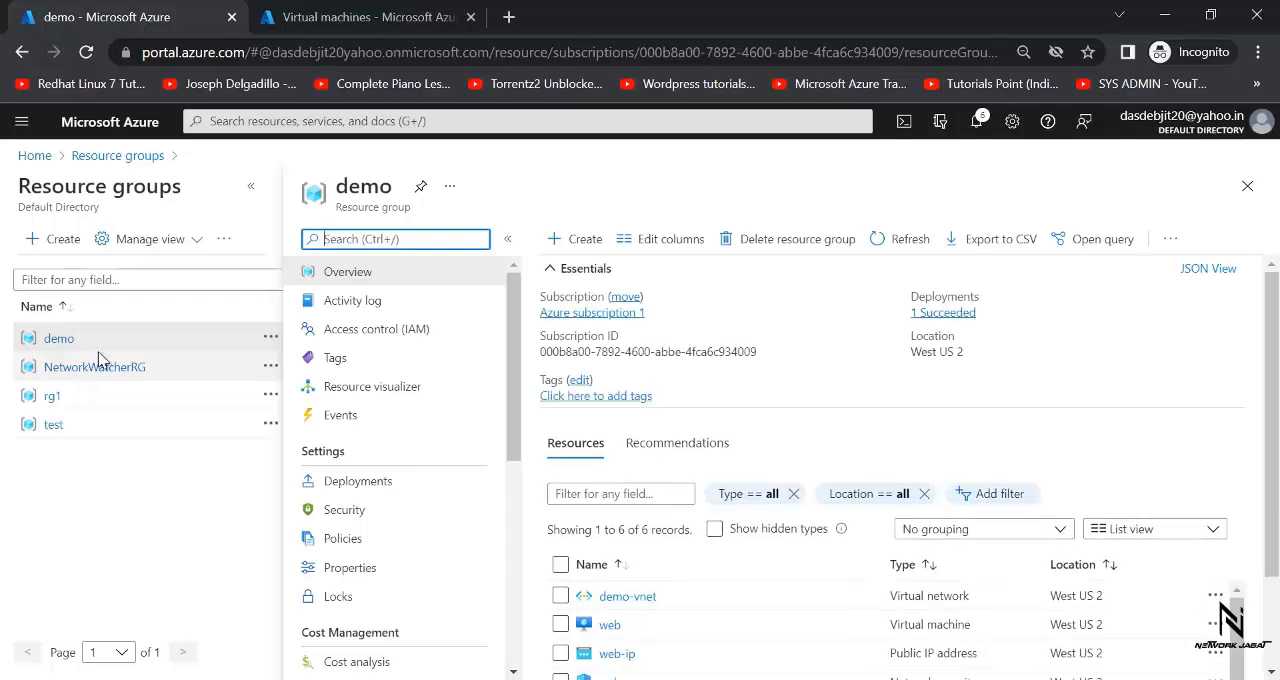
pyautogui.click(253, 187)
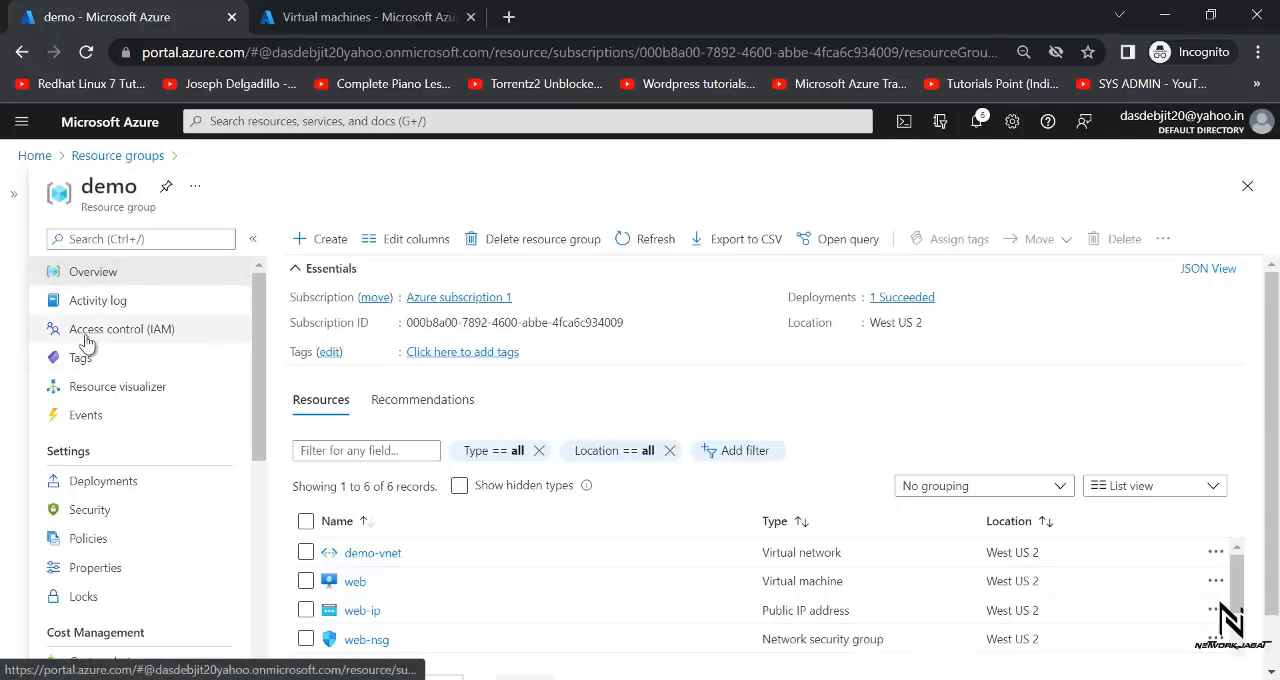
pyautogui.click(153, 343)
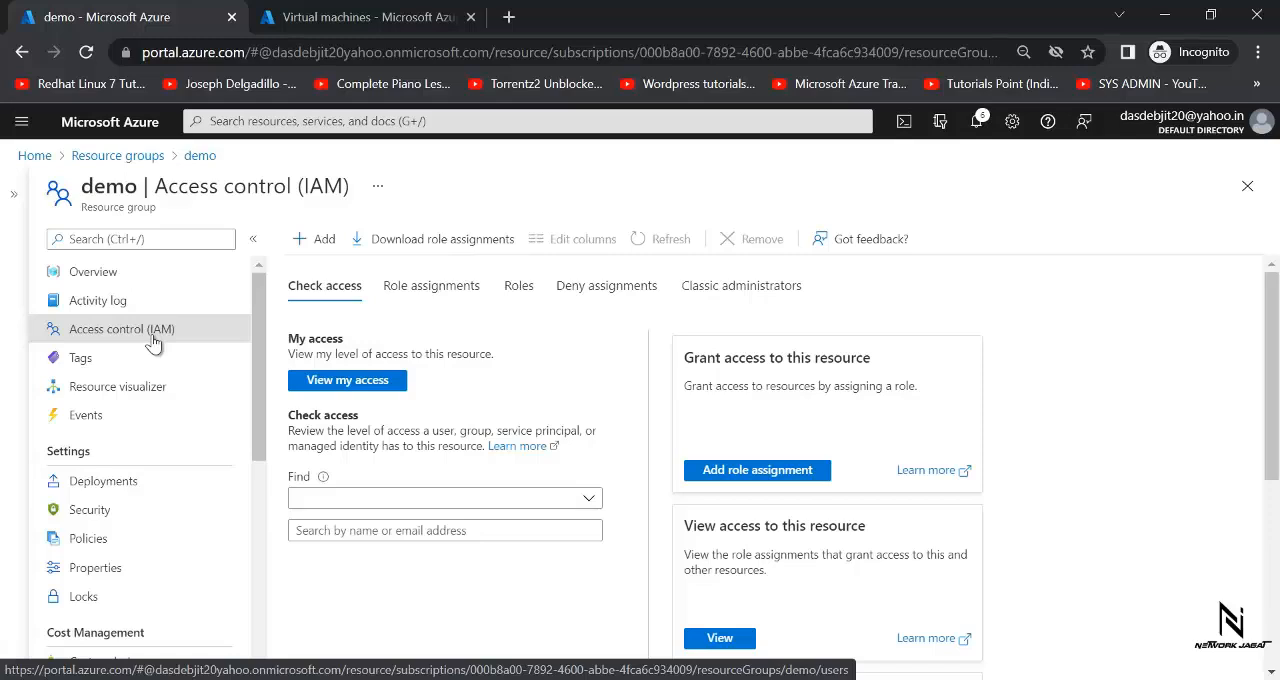
pyautogui.click(319, 245)
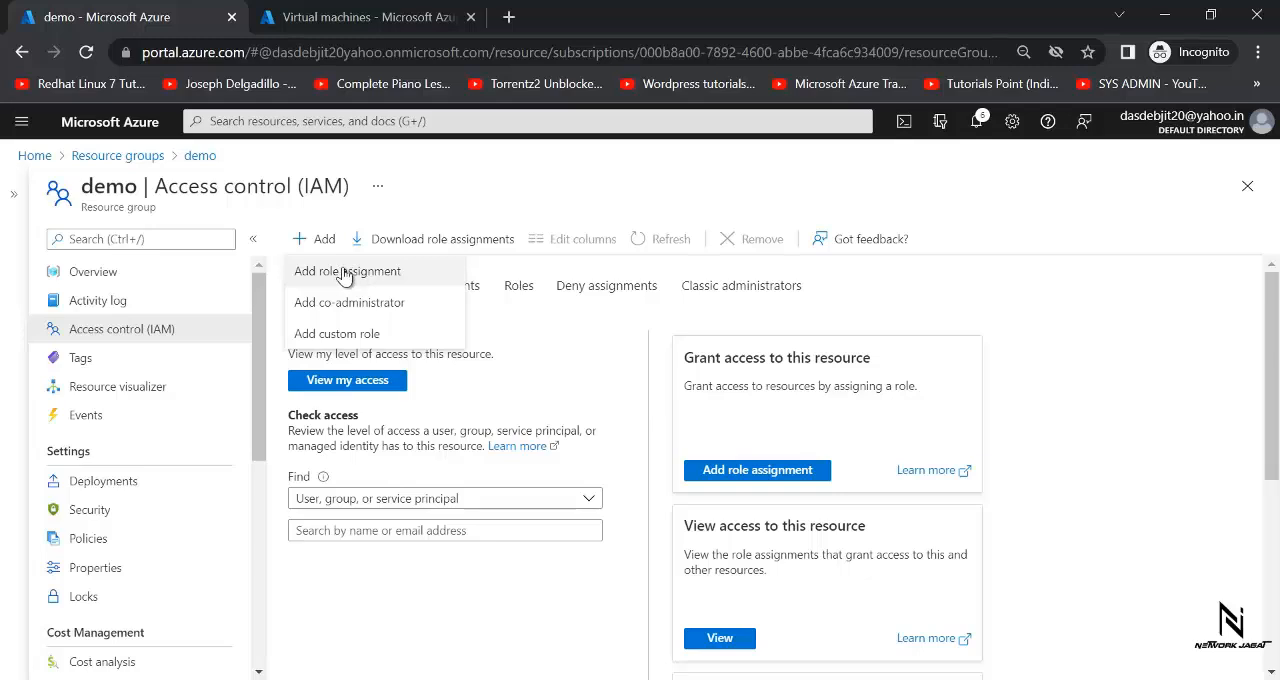
pyautogui.click(343, 272)
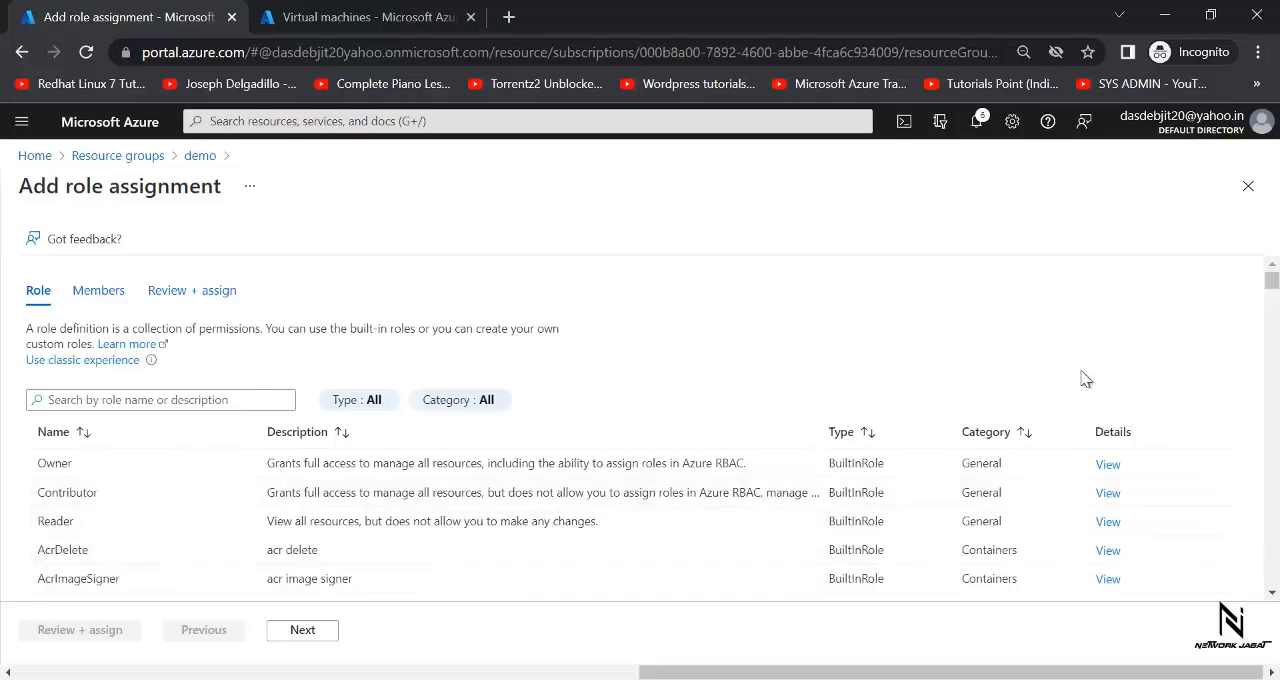
pyautogui.moveTo(1274, 285)
pyautogui.mouseDown()
pyautogui.moveTo(1274, 360)
pyautogui.moveTo(1272, 281)
pyautogui.mouseUp()
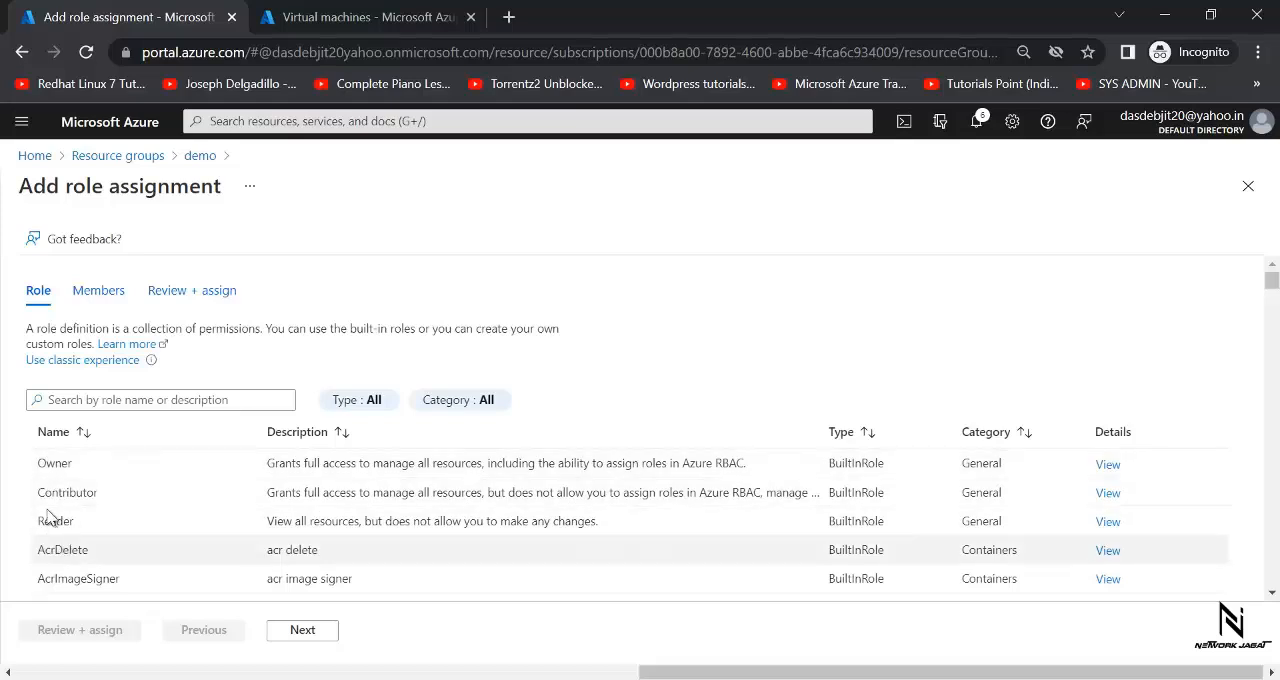
pyautogui.click(101, 472)
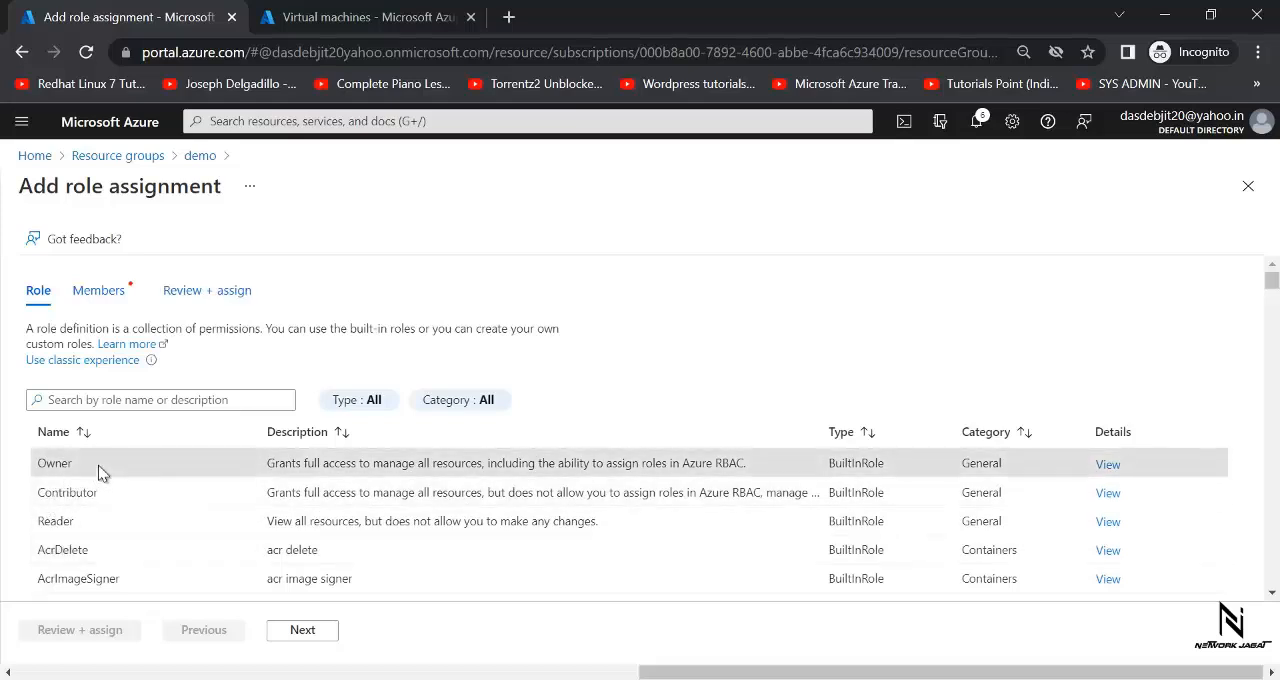
pyautogui.click(320, 638)
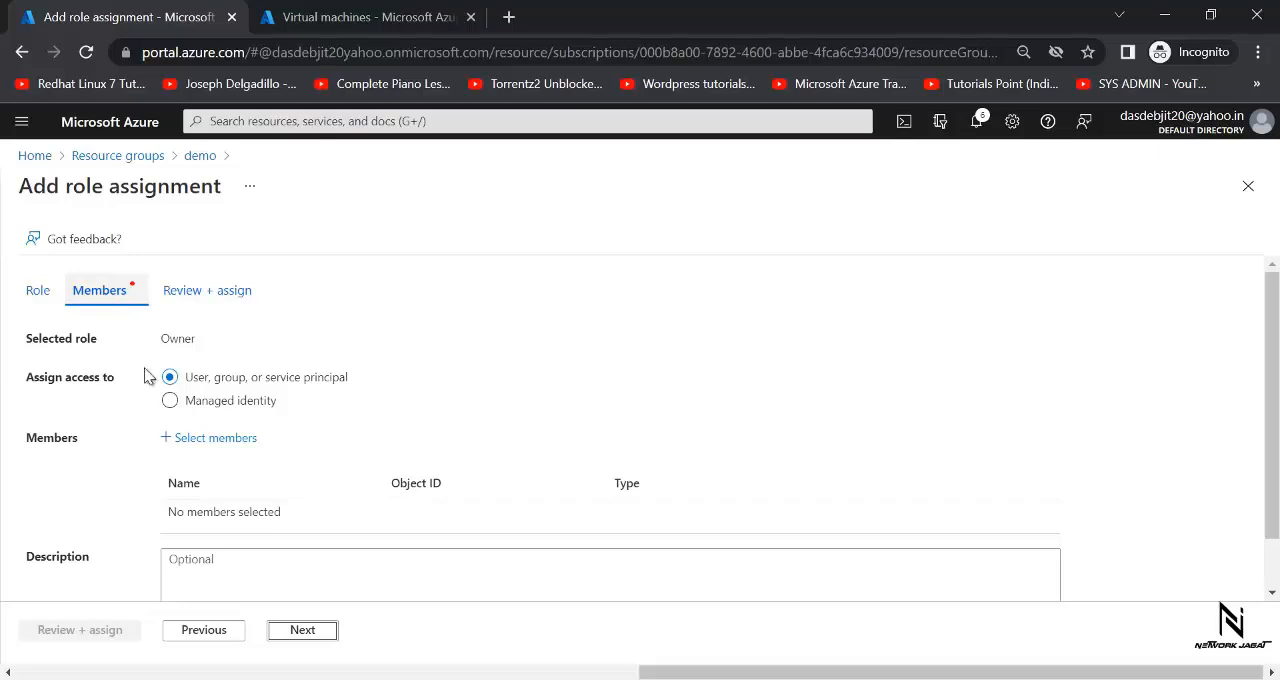
# - Search the members for "user", select user1 and complete the Owner role assignment on the demo resource group
pyautogui.click(206, 441)
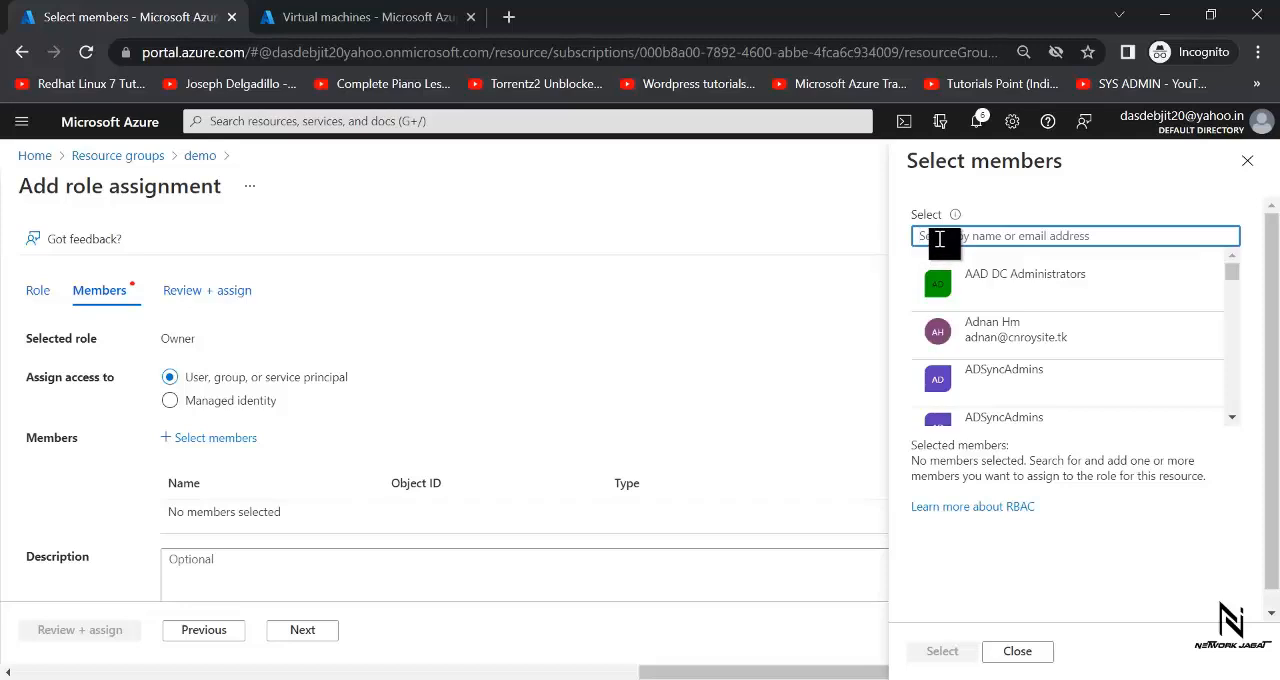
pyautogui.write('user')
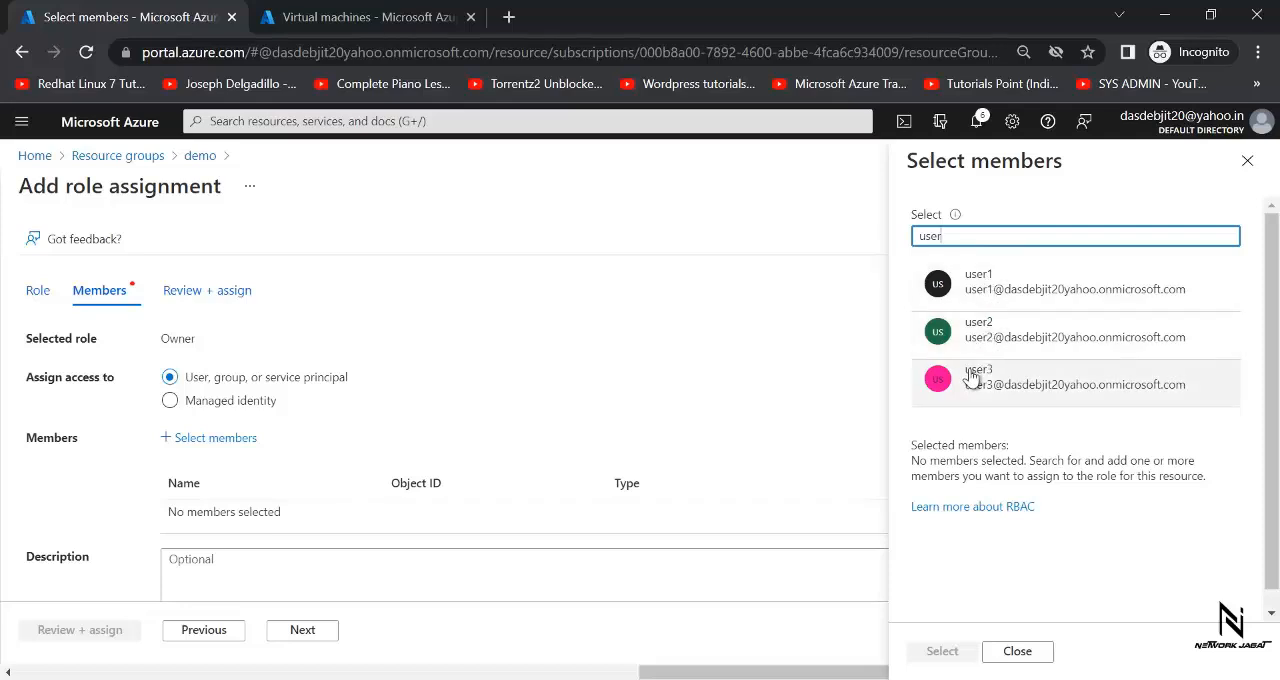
pyautogui.click(1009, 290)
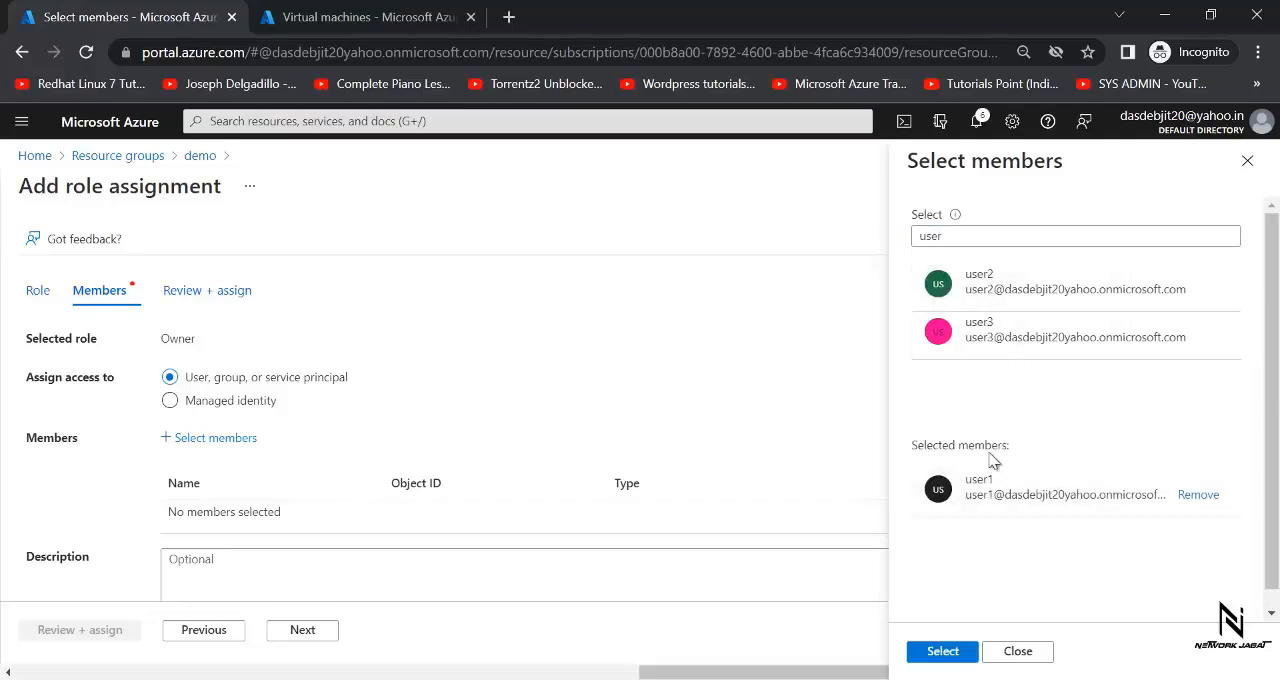
pyautogui.click(945, 651)
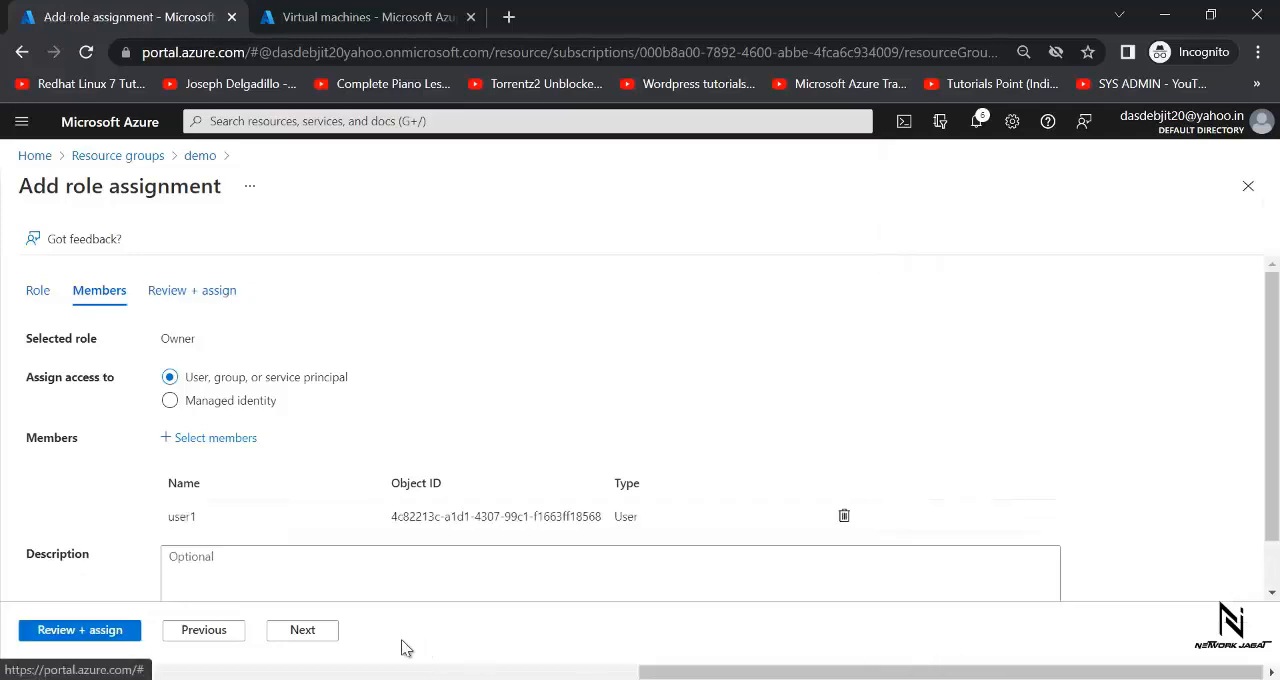
pyautogui.click(315, 634)
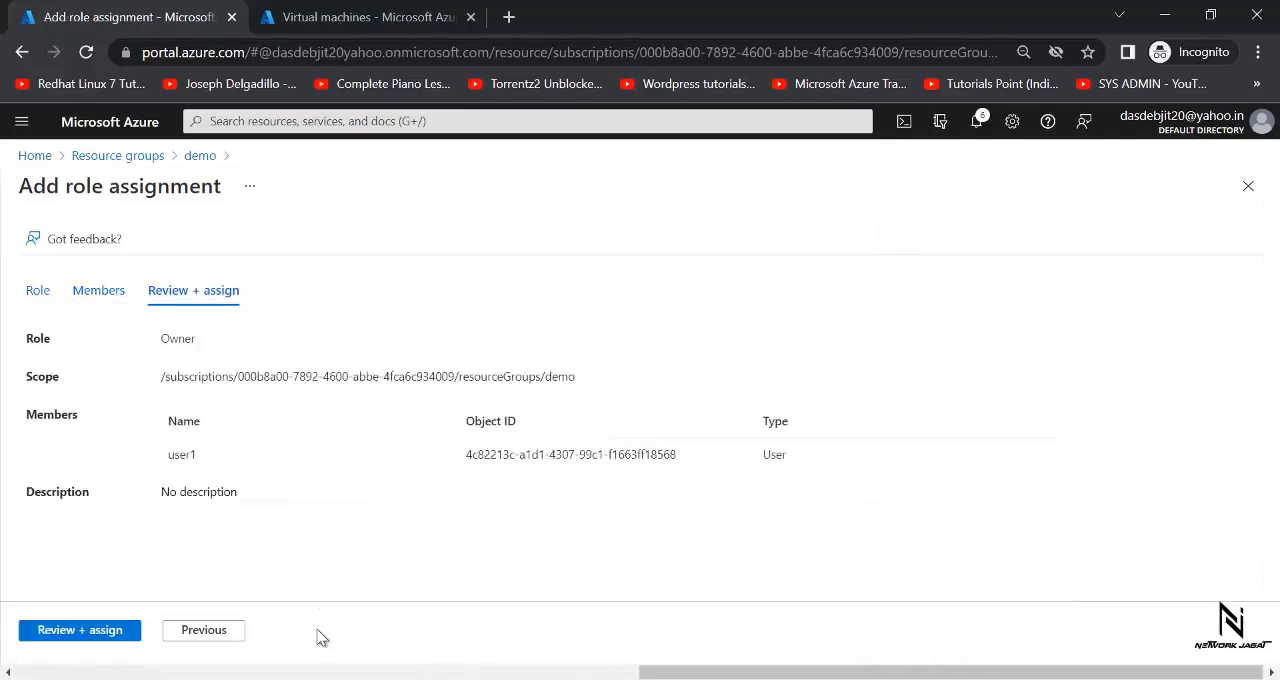
pyautogui.click(100, 630)
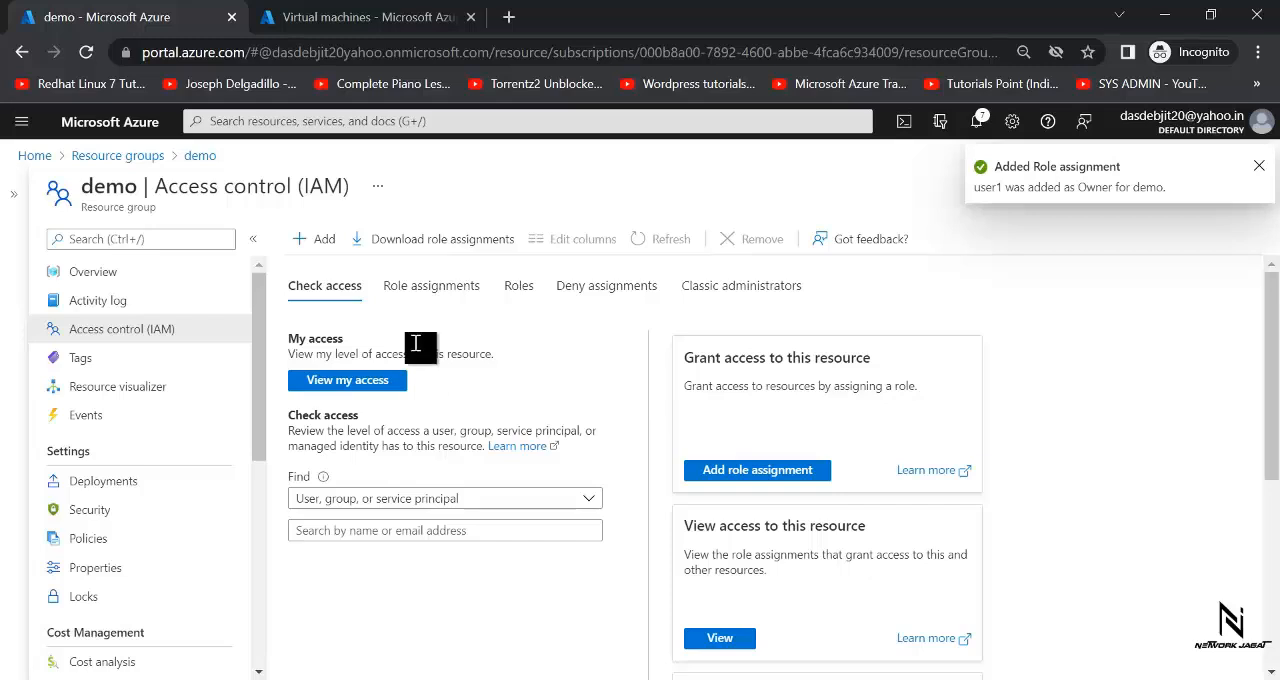
# - View the demo resource group's role assignments and refresh the list to check for user1
pyautogui.click(410, 288)
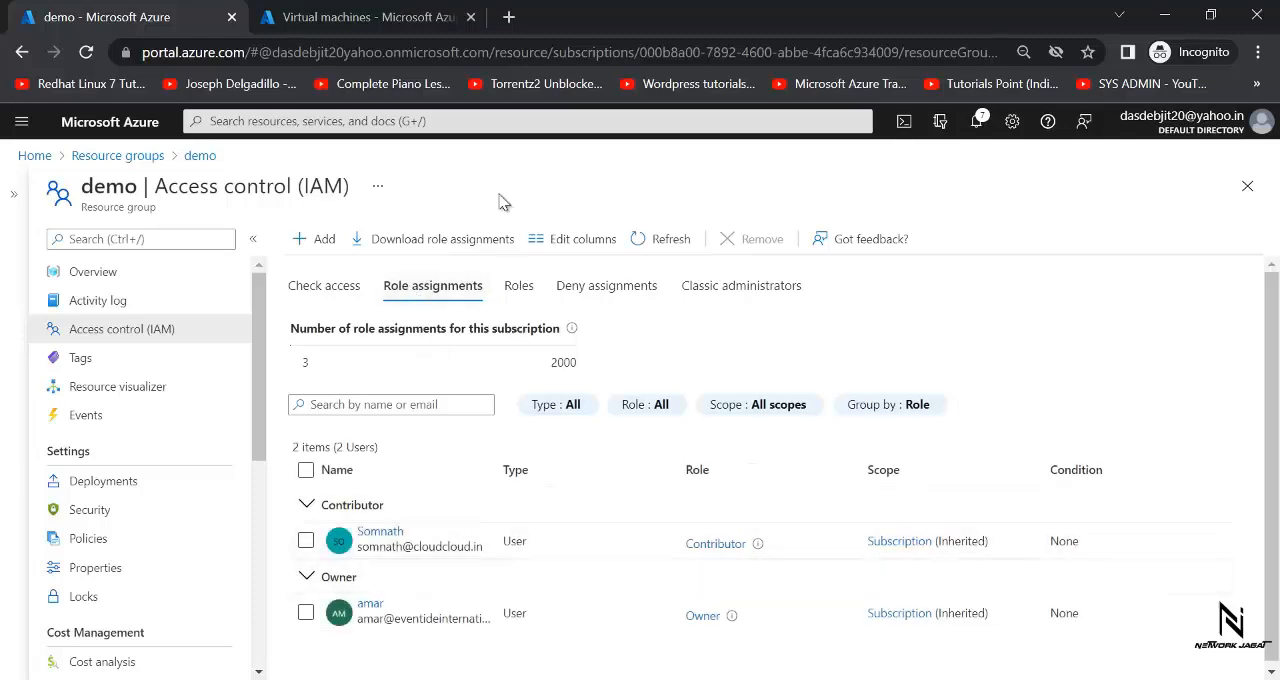
pyautogui.click(642, 241)
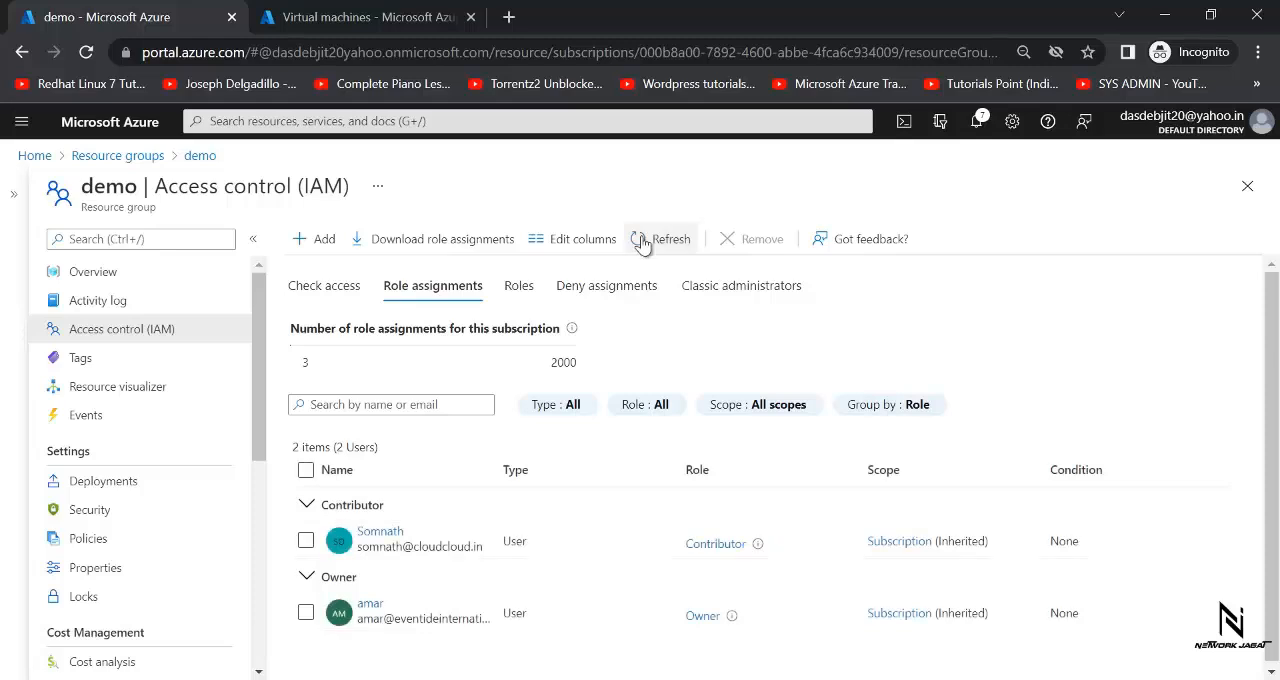
pyautogui.click(644, 243)
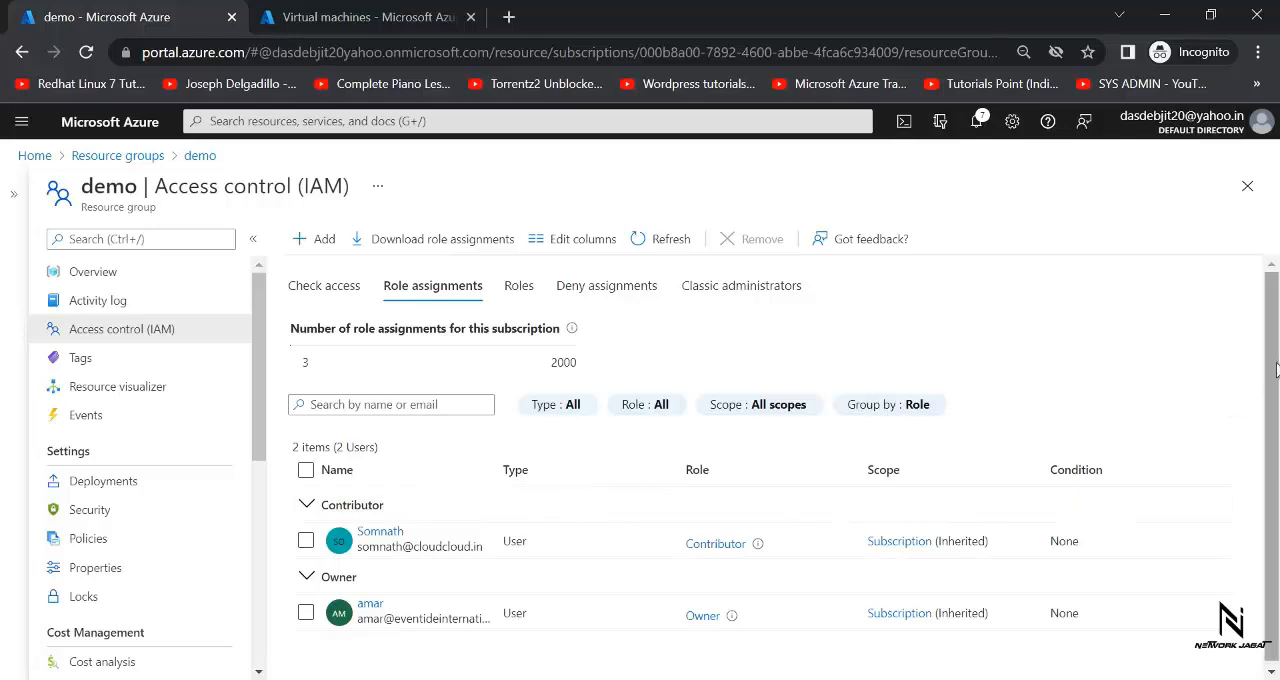
pyautogui.moveTo(1270, 372)
pyautogui.mouseDown()
pyautogui.moveTo(1273, 416)
pyautogui.moveTo(1271, 362)
pyautogui.mouseUp()
pyautogui.click(655, 245)
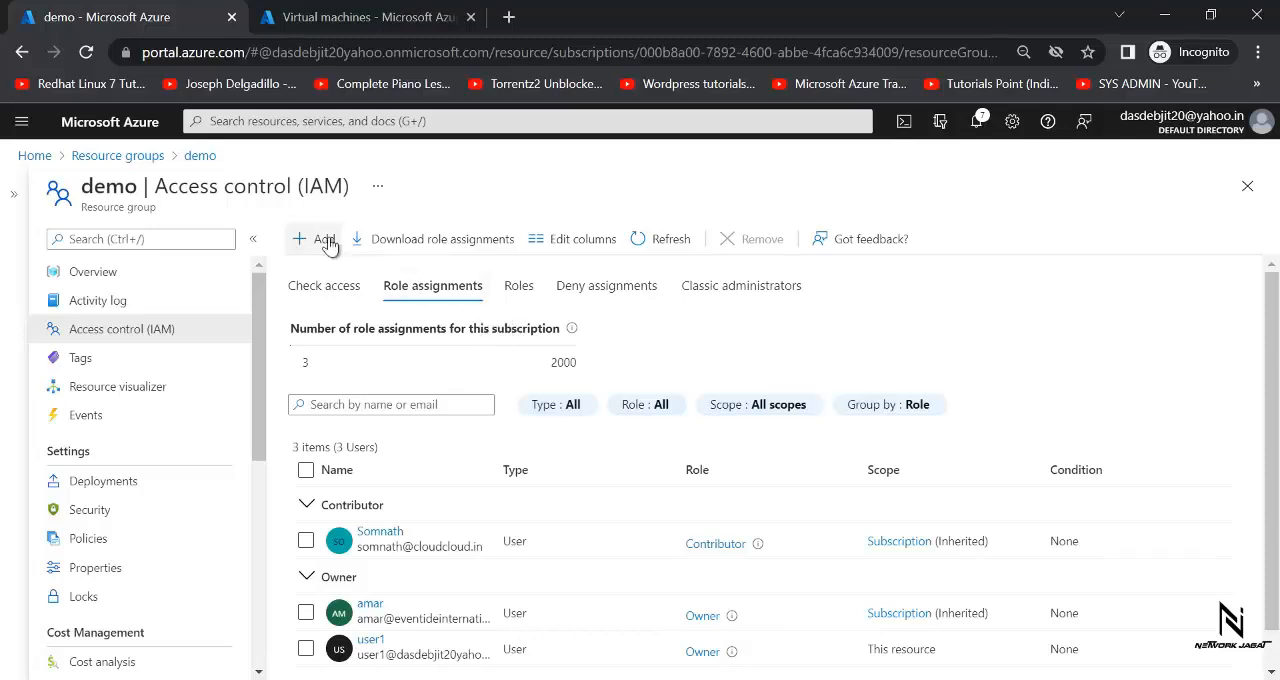
# - Start a role assignment in the access control of the demo group's web virtual machine and choose the Contributor role
pyautogui.click(117, 160)
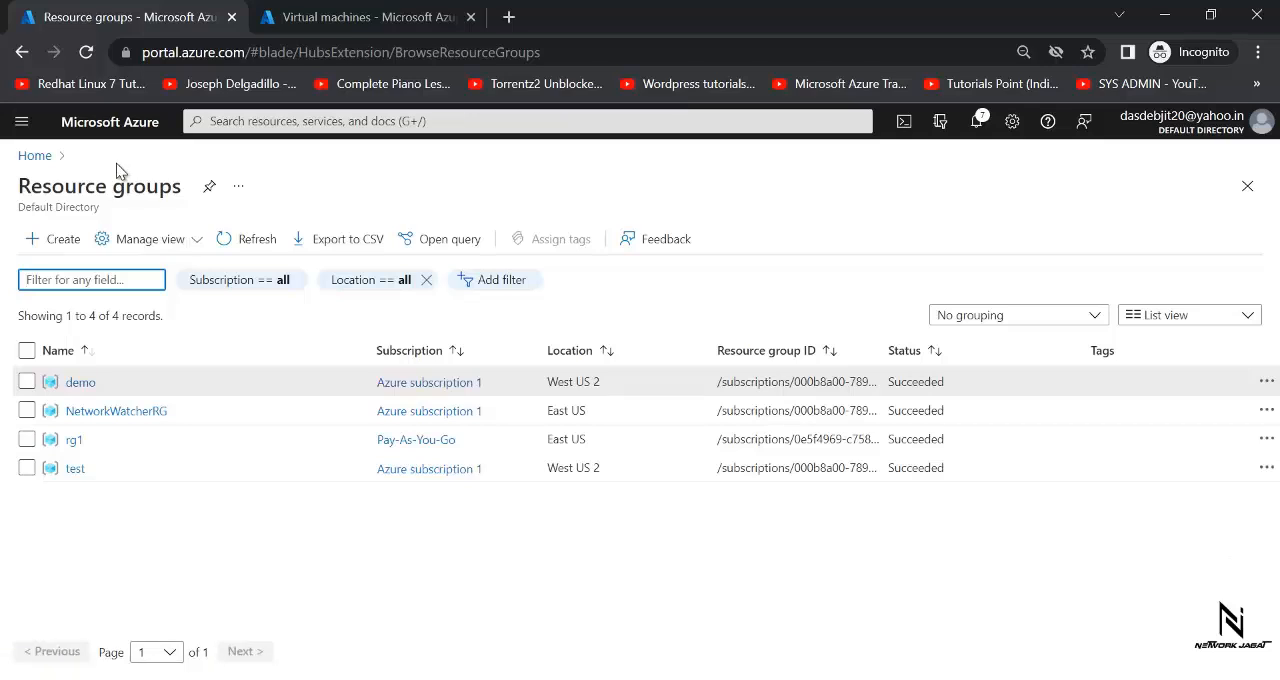
pyautogui.click(80, 382)
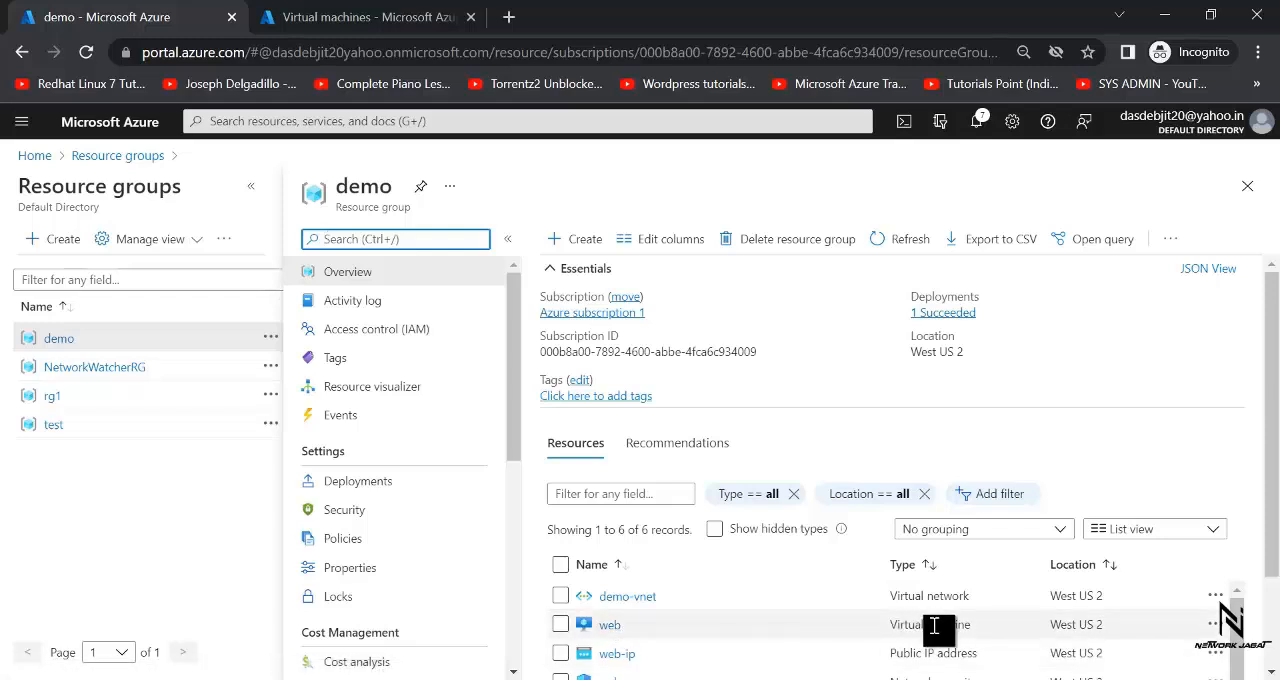
pyautogui.click(610, 626)
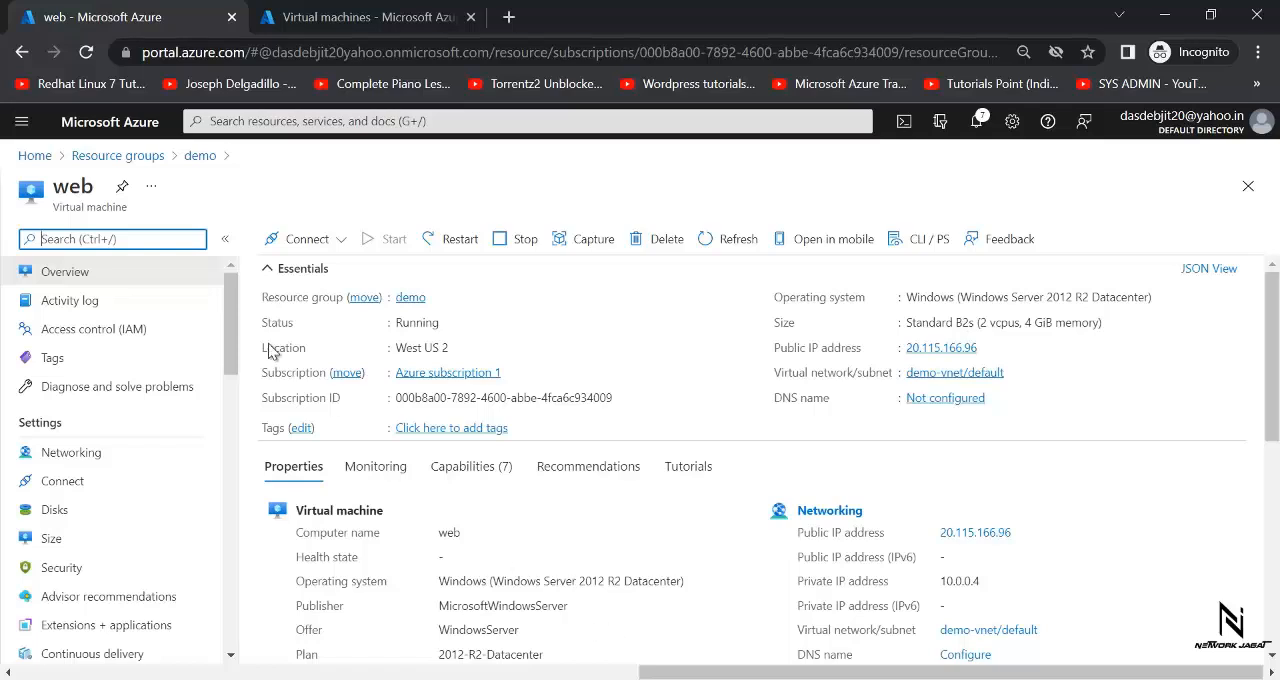
pyautogui.click(100, 336)
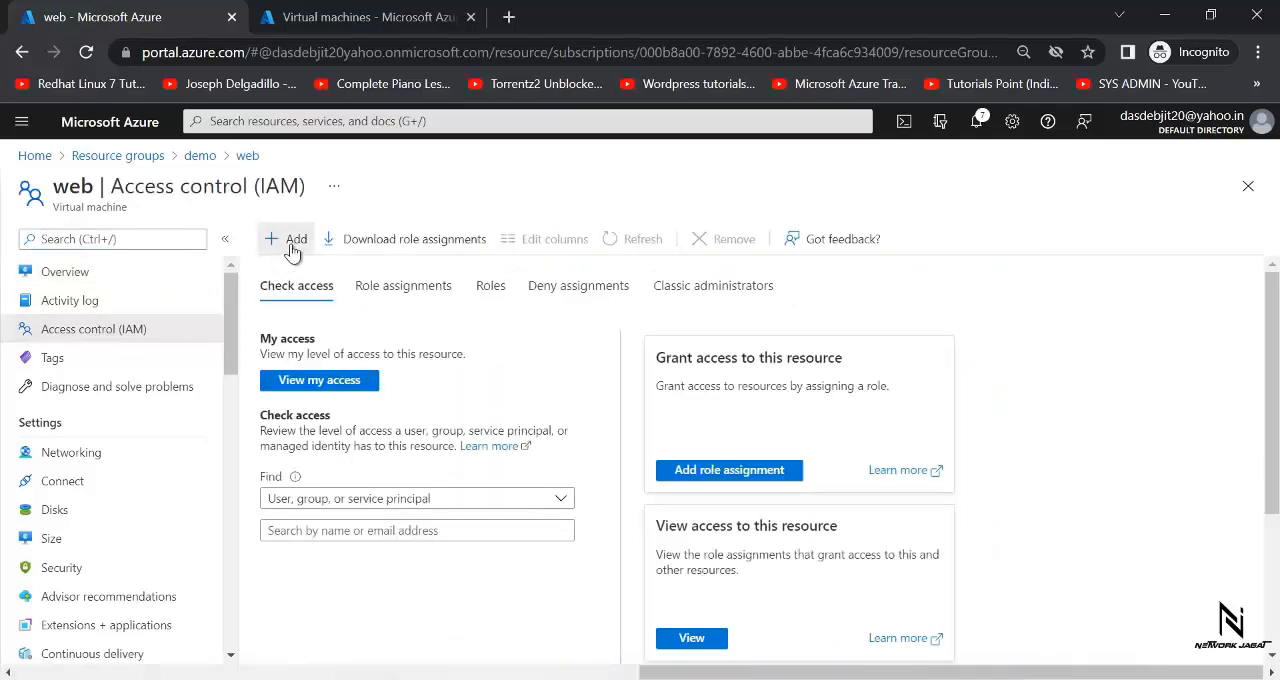
pyautogui.click(290, 244)
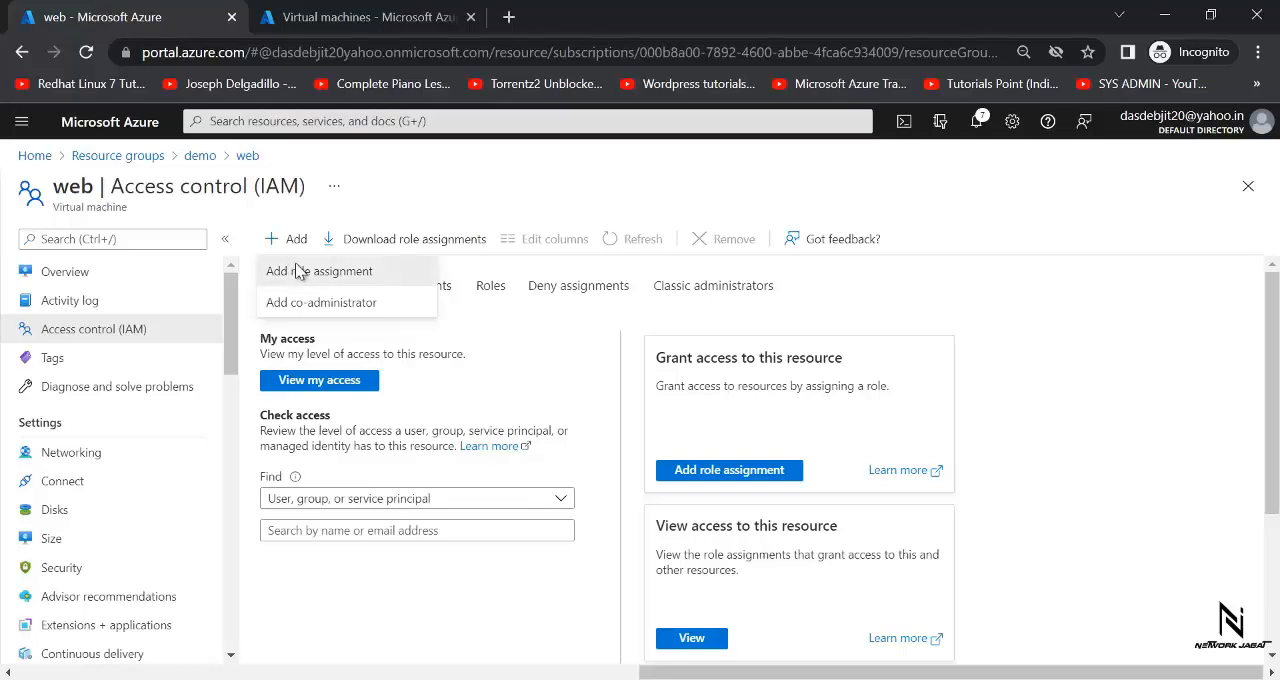
pyautogui.click(298, 272)
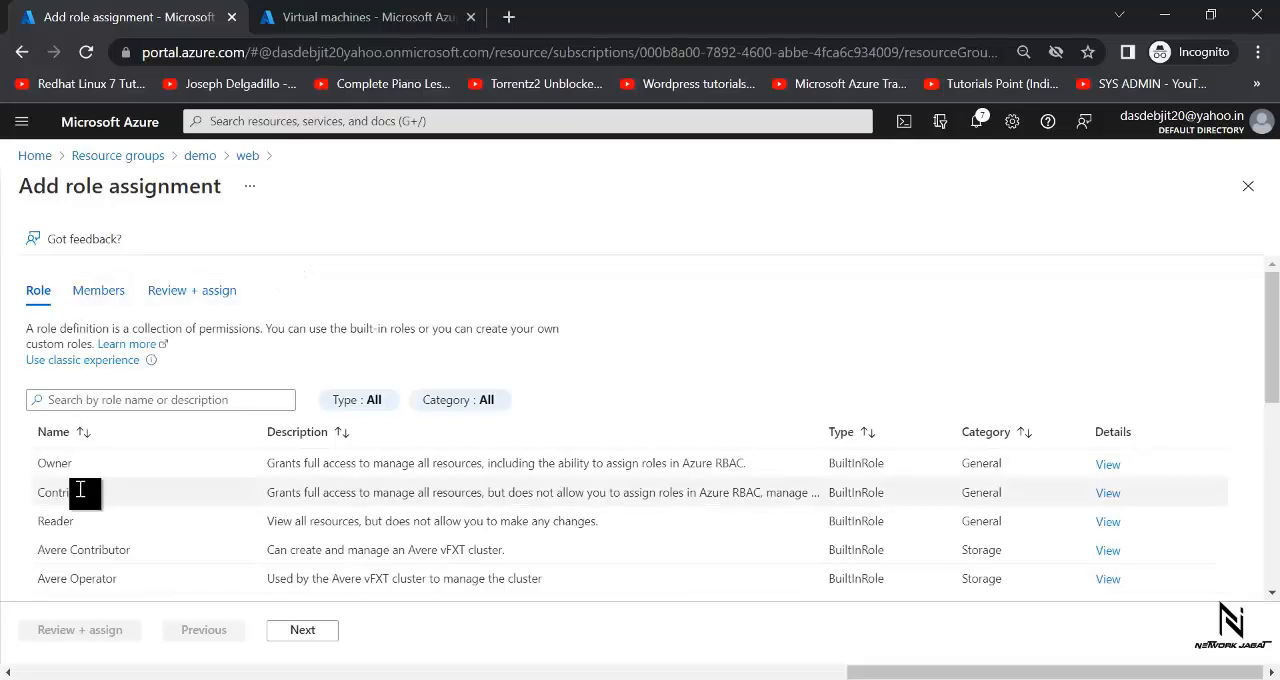
pyautogui.click(122, 494)
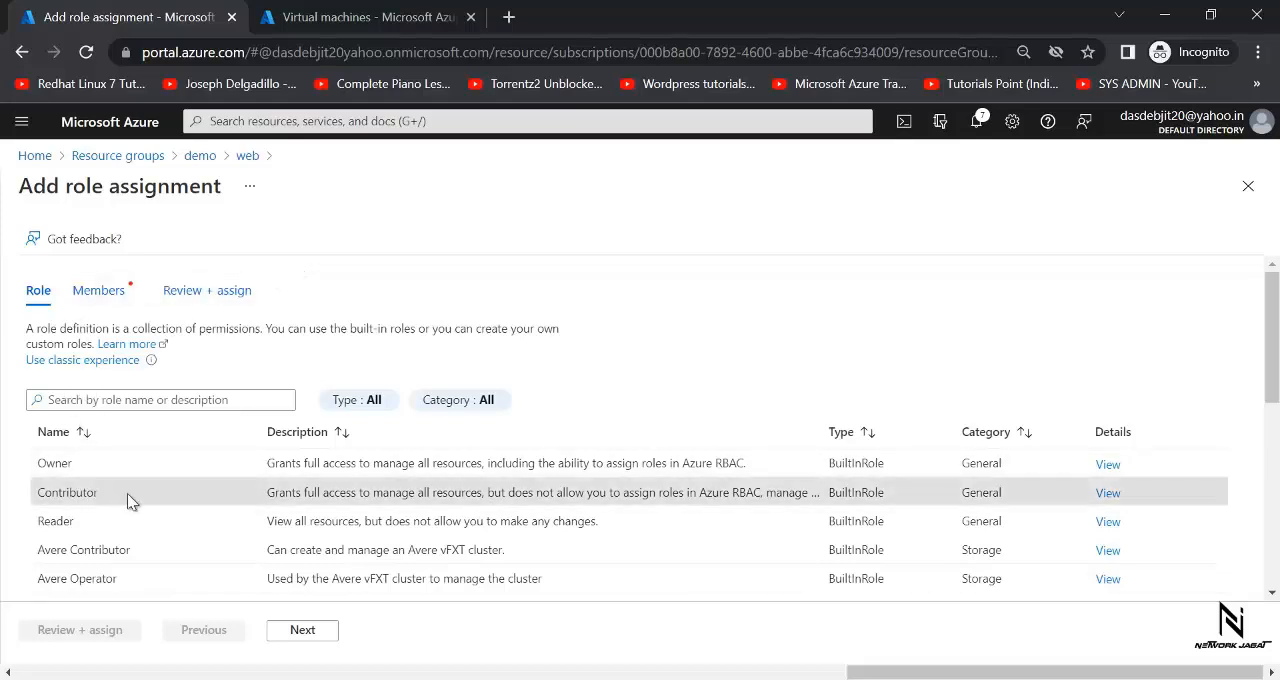
pyautogui.click(300, 633)
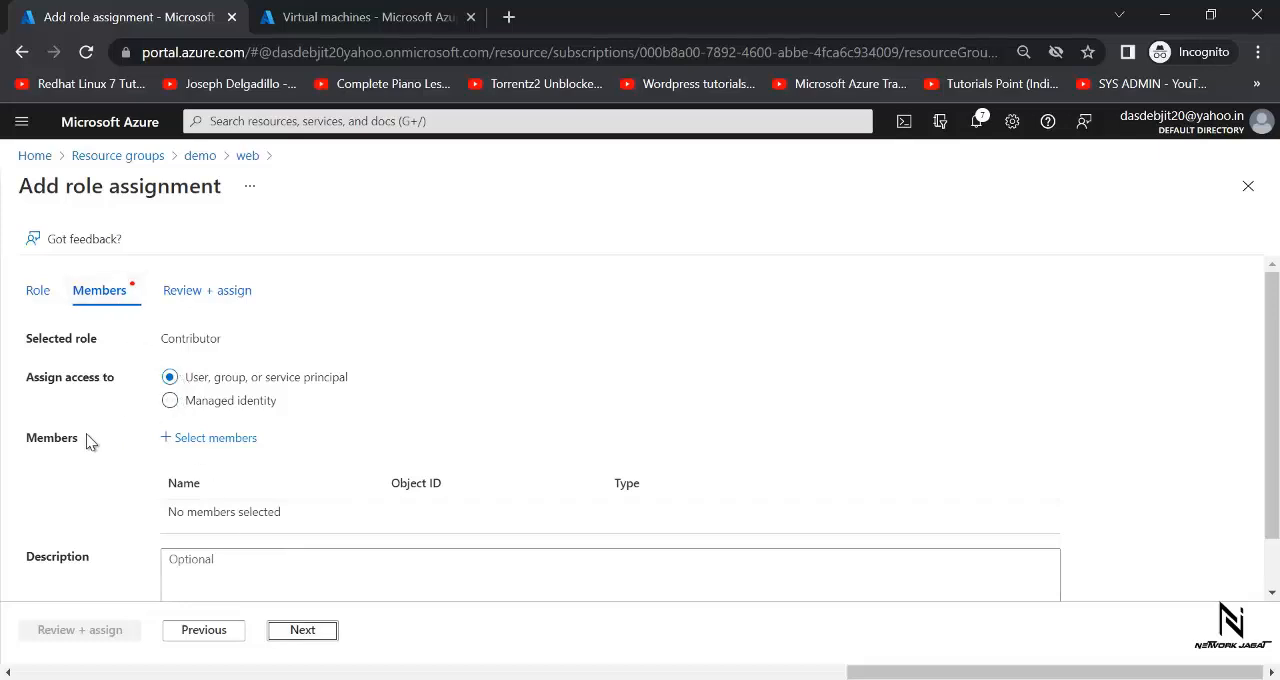
# - Select user2 as the member, complete the Contributor assignment and review the web virtual machine's role assignments
pyautogui.click(206, 440)
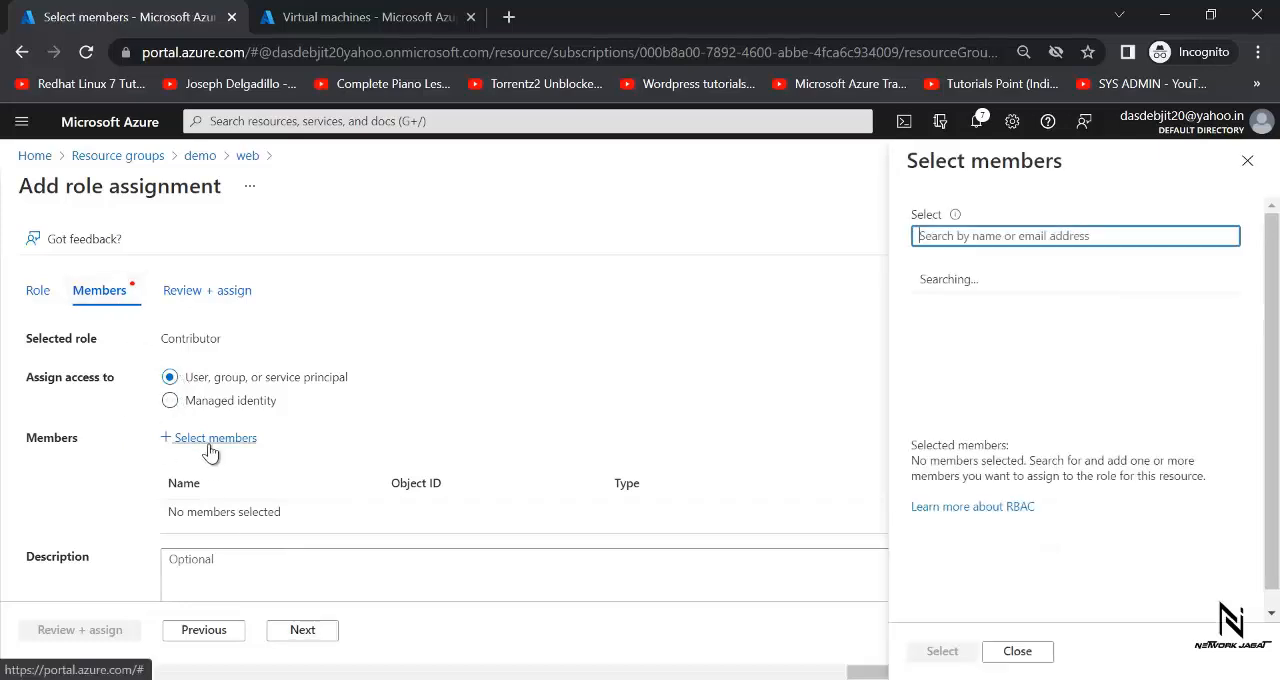
pyautogui.write('u')
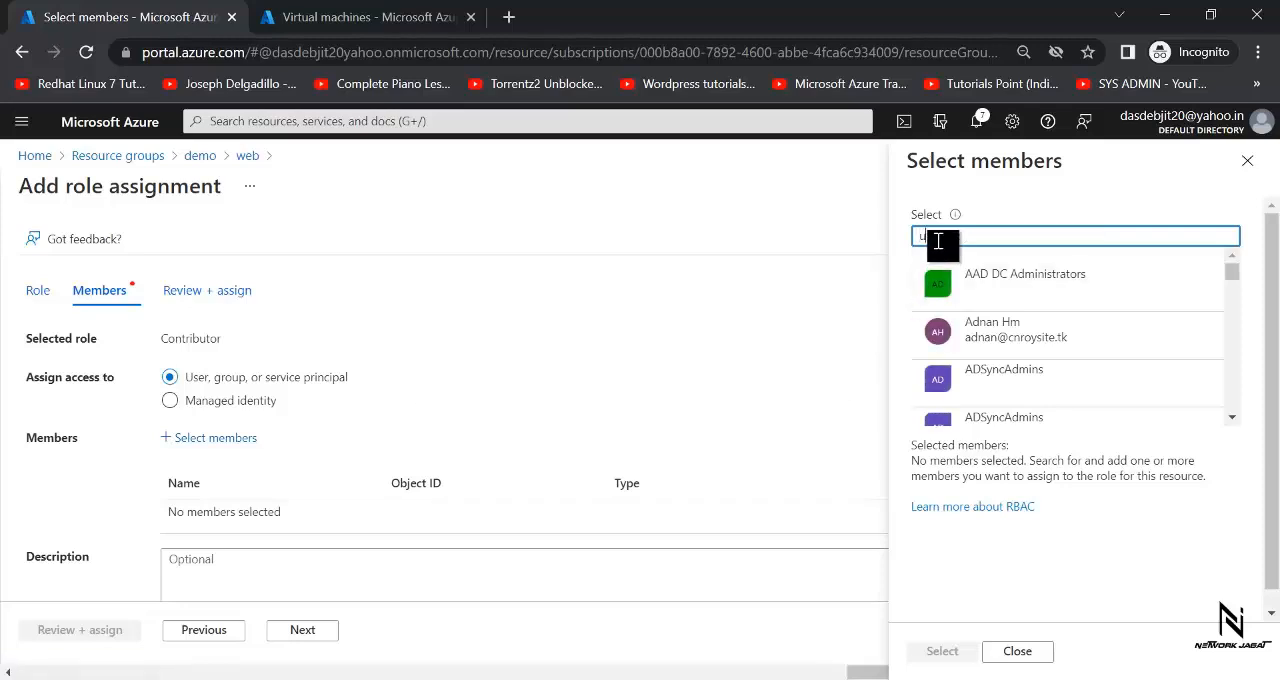
pyautogui.write('ser')
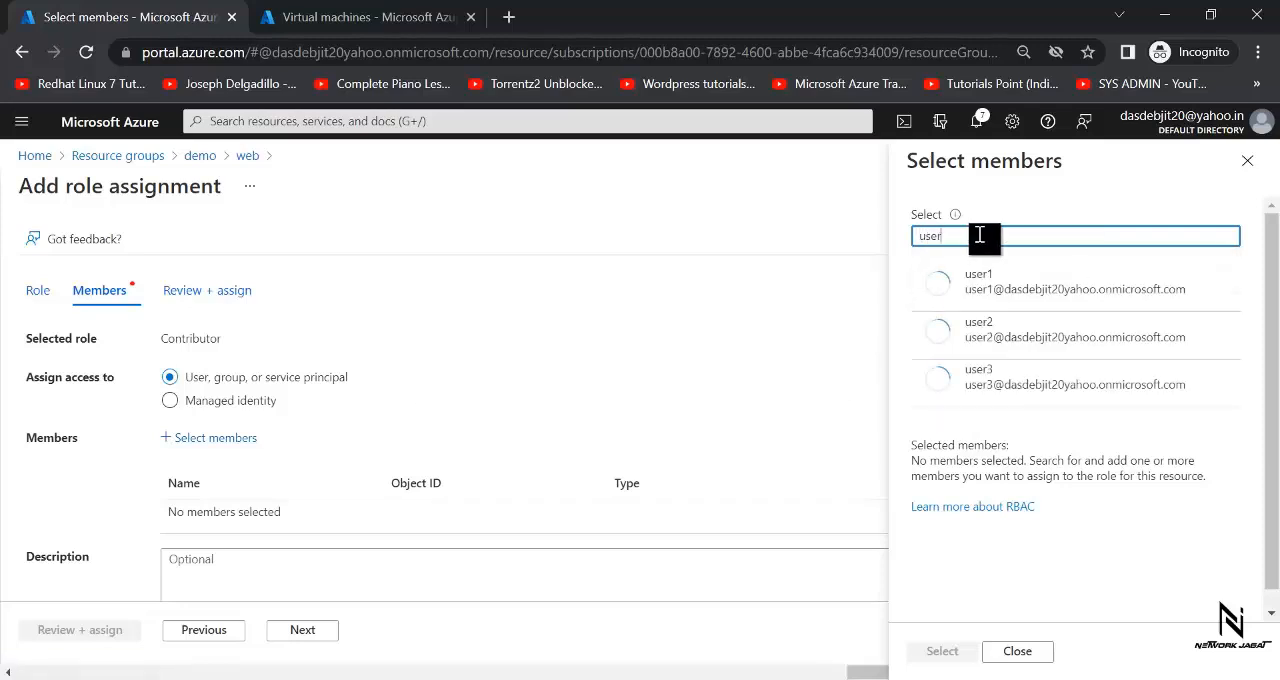
pyautogui.click(1010, 337)
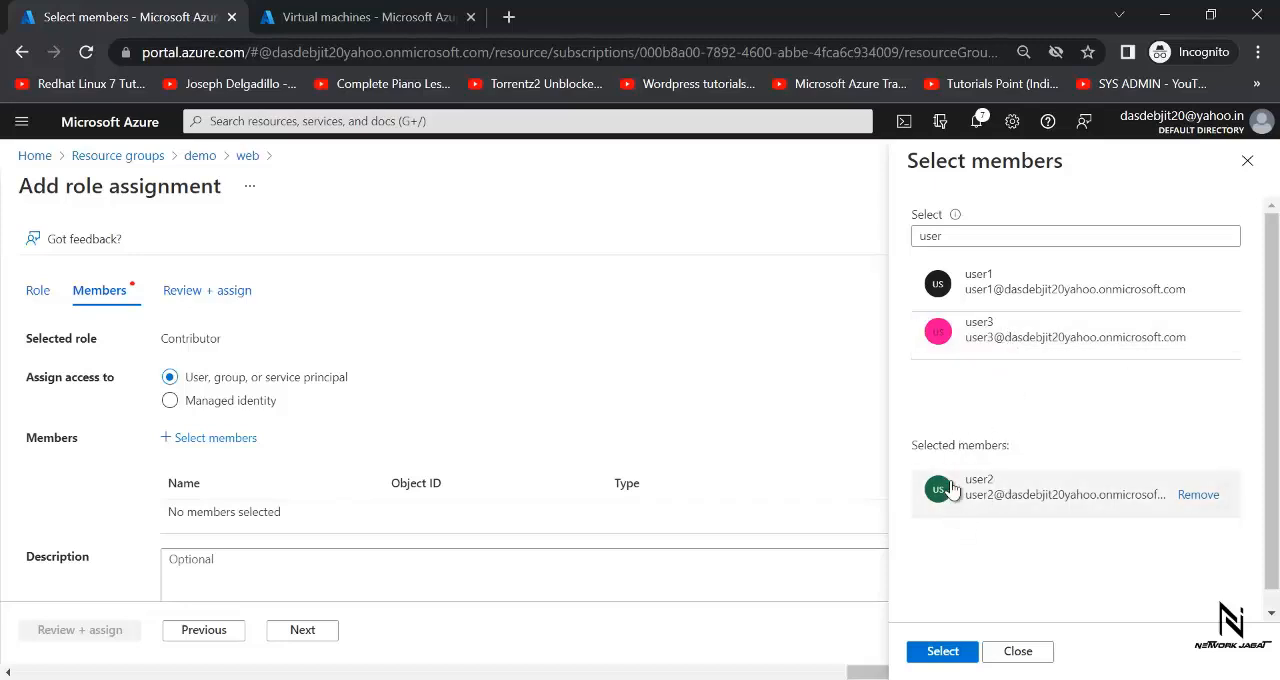
pyautogui.click(930, 656)
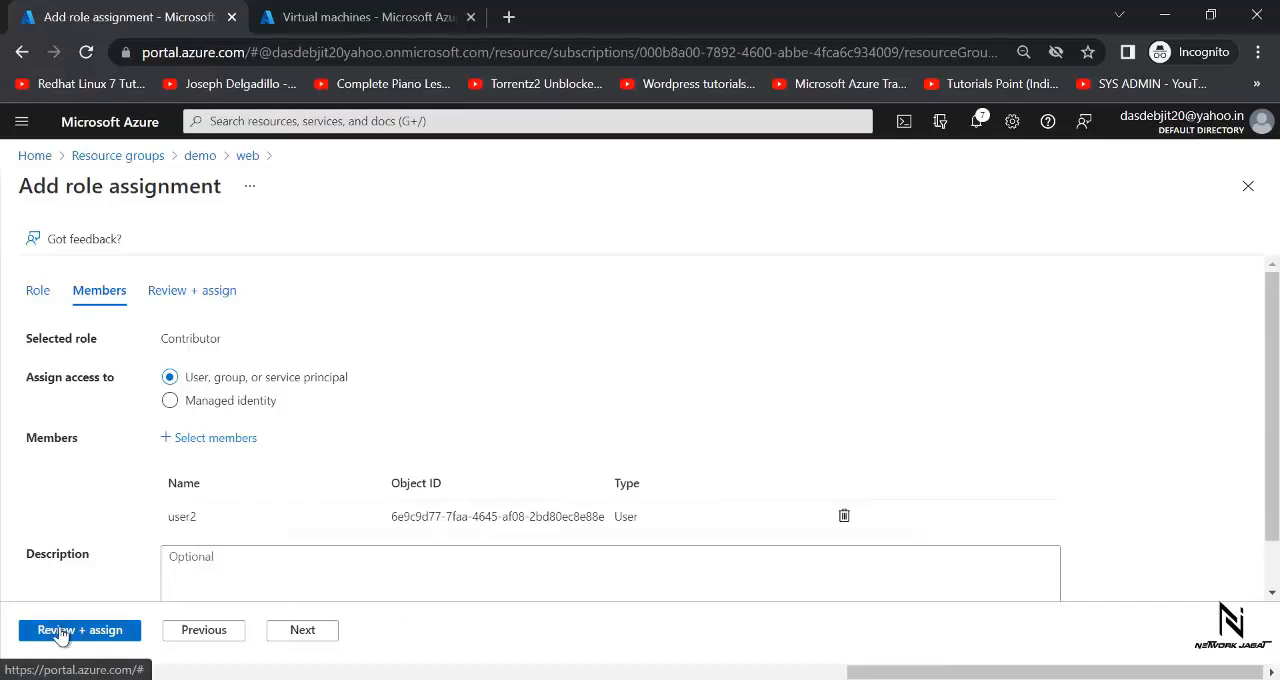
pyautogui.click(62, 632)
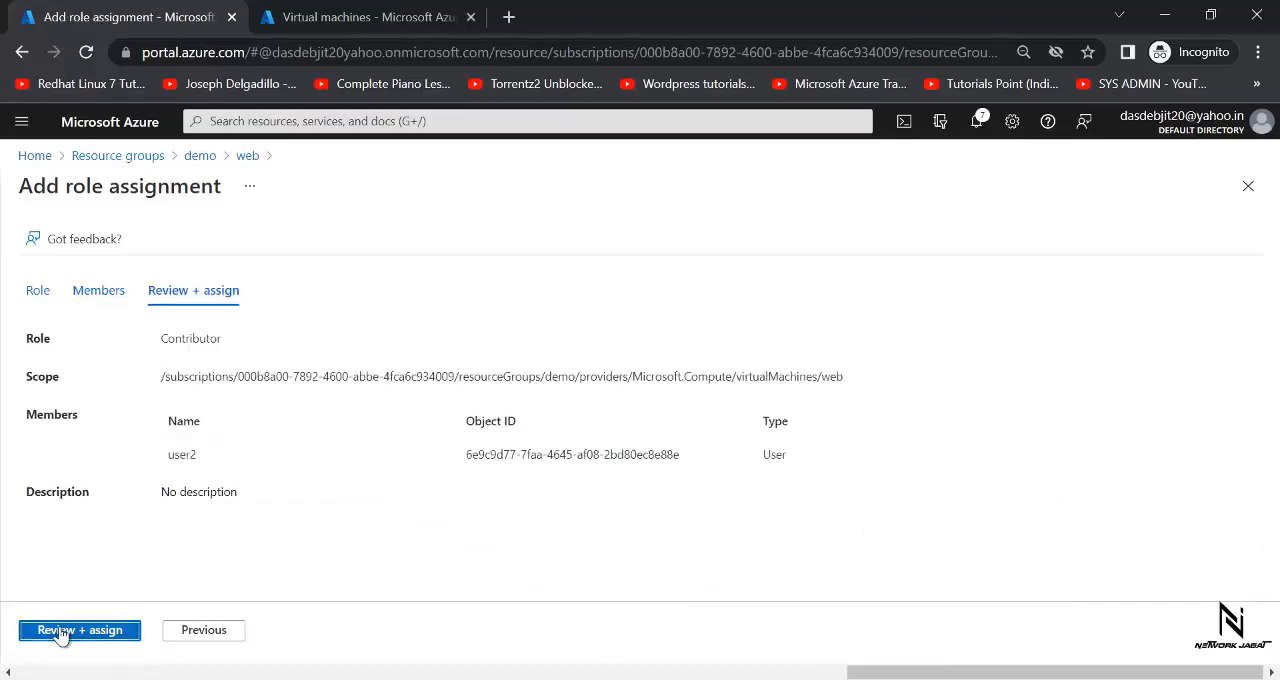
pyautogui.click(60, 632)
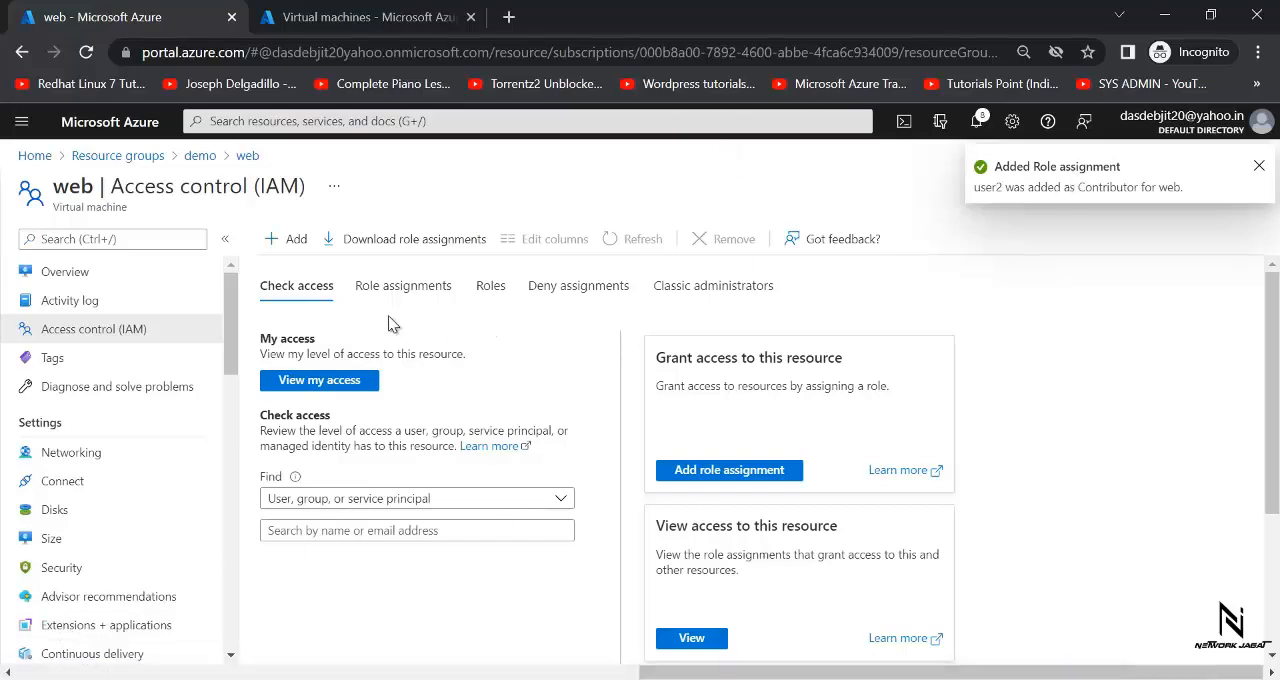
pyautogui.click(390, 285)
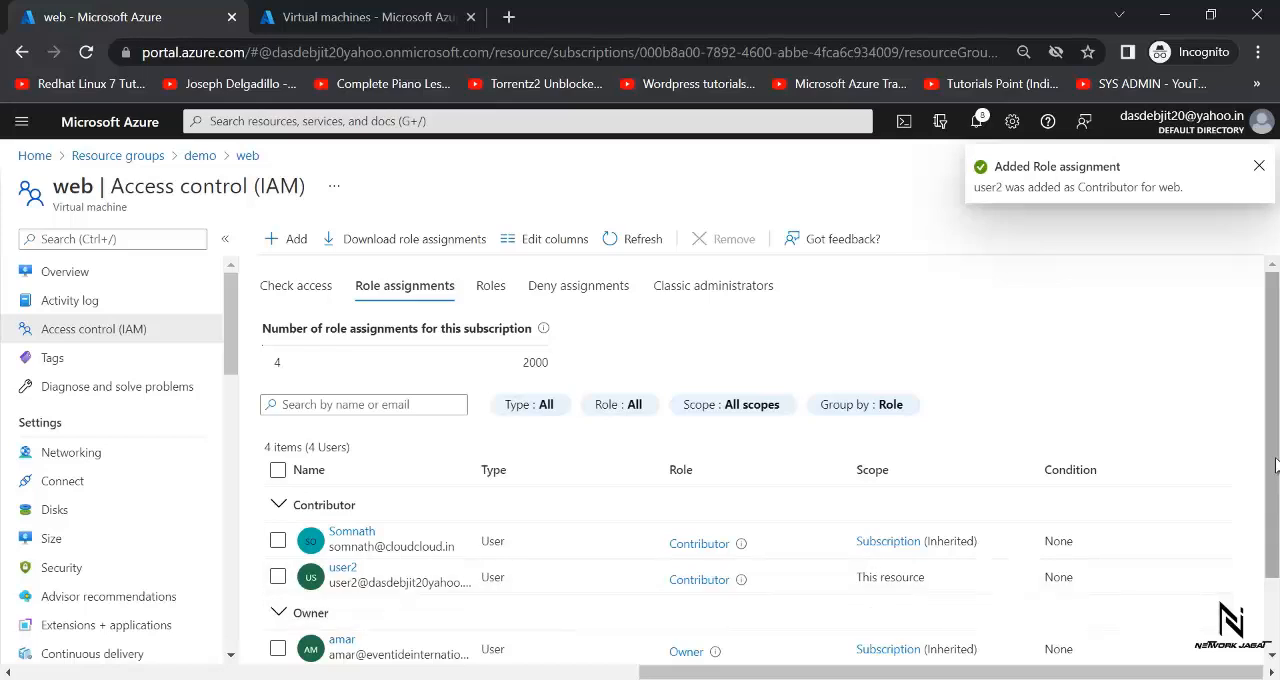
pyautogui.moveTo(1274, 470); pyautogui.dragTo(1272, 537)
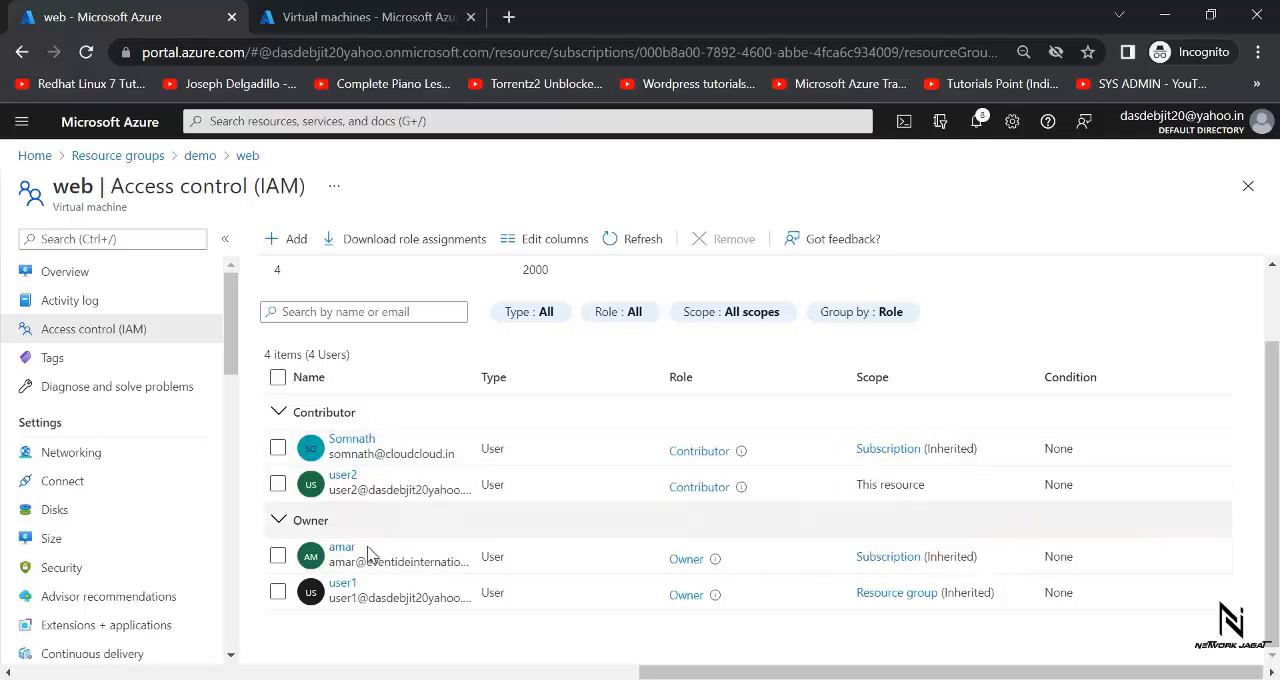
# - Consult the access diagram in Paint, comparing it with the web virtual machine's access control page, and return to the Azure portal
pyautogui.click(750, 679)
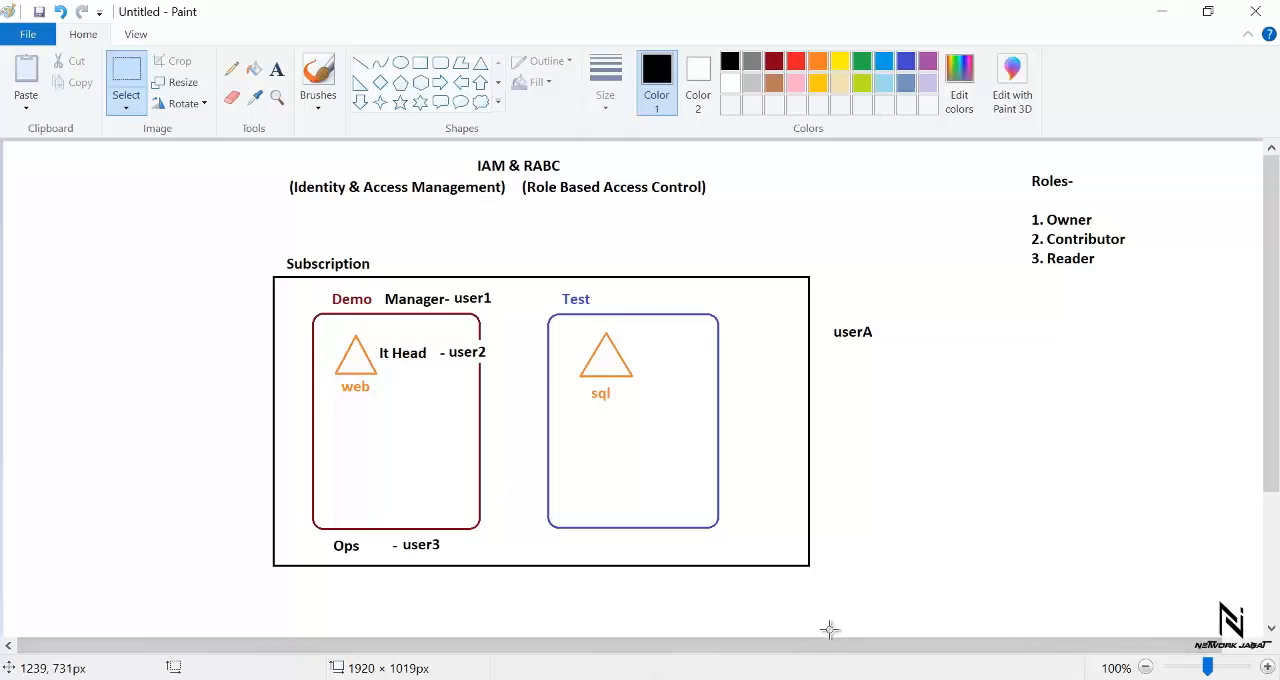
pyautogui.moveTo(743, 668)
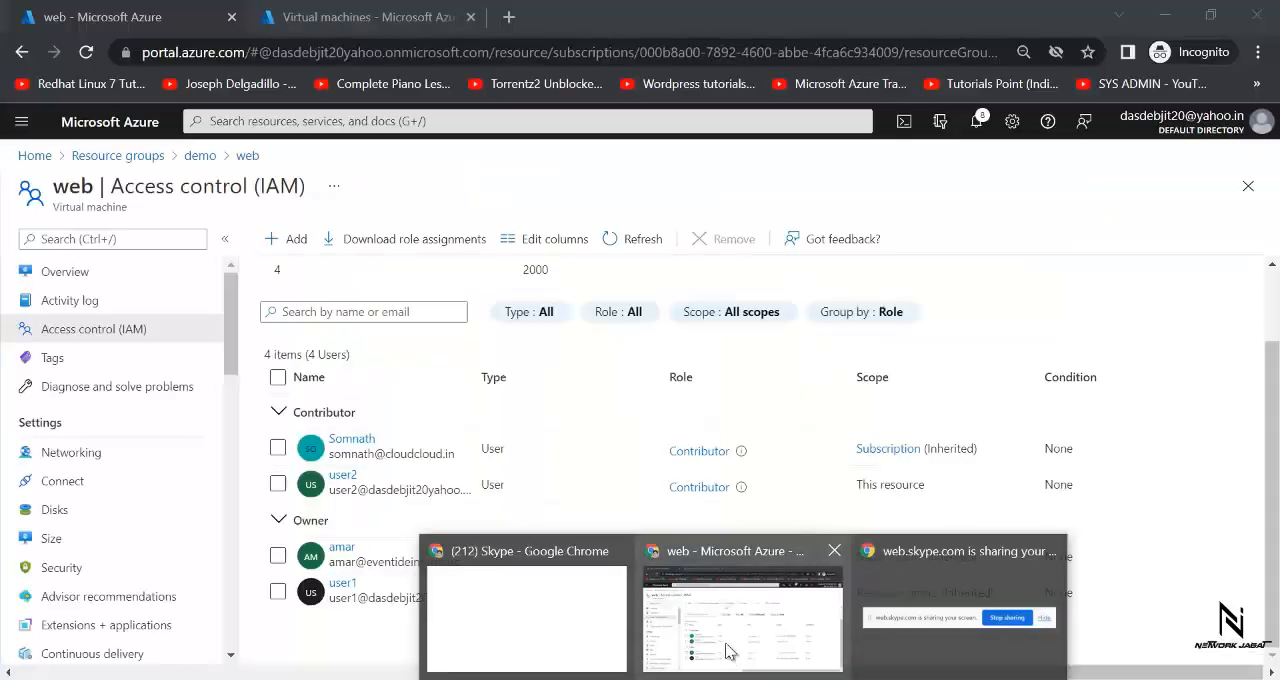
pyautogui.click(727, 651)
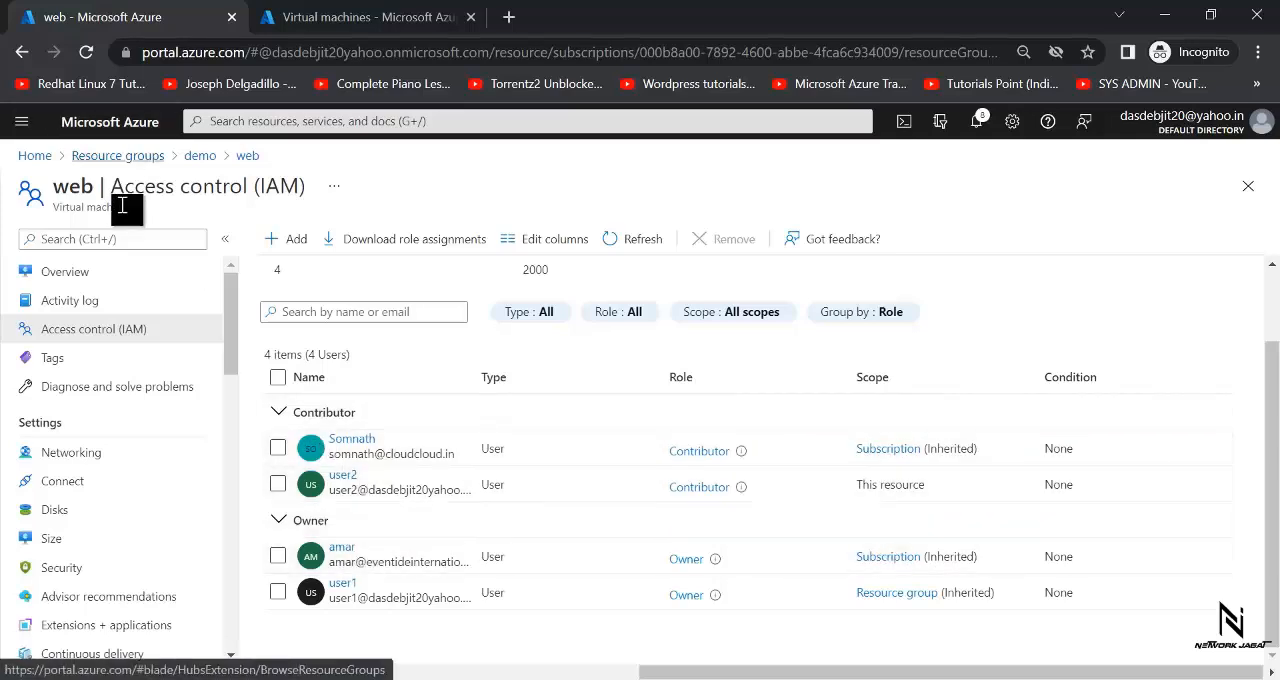
pyautogui.moveTo(53, 207); pyautogui.dragTo(133, 222)
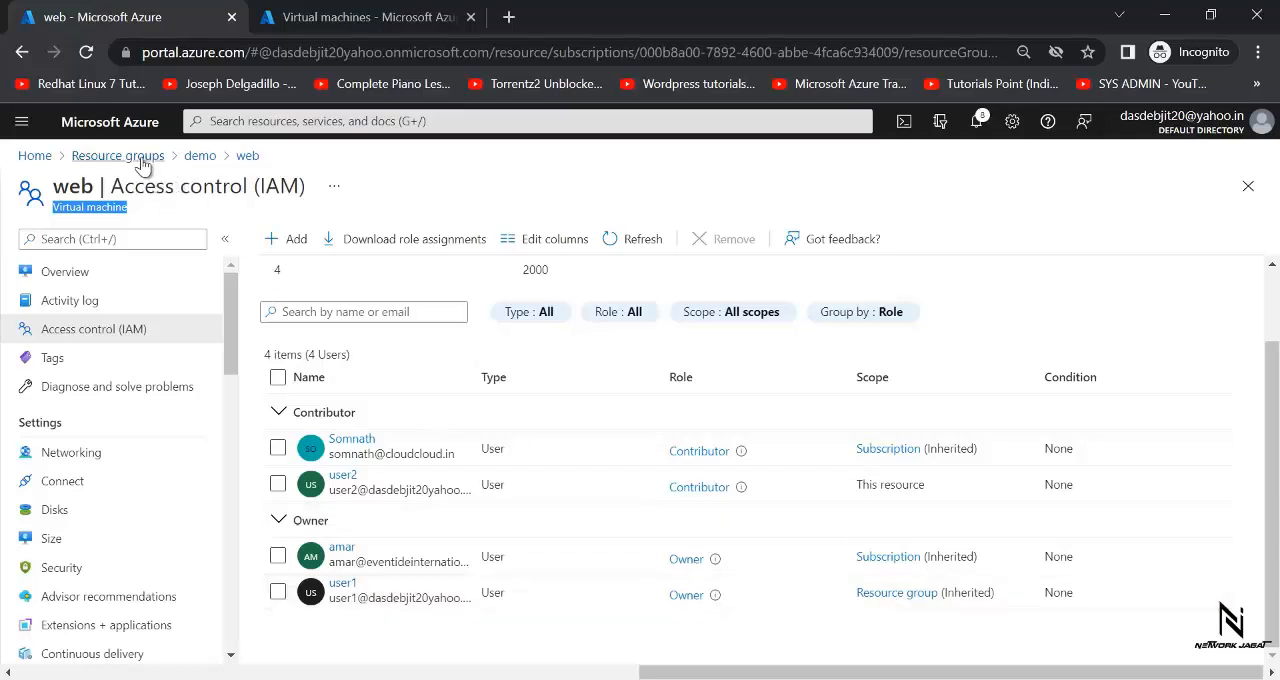
pyautogui.hotkey('alt', 'Tab')
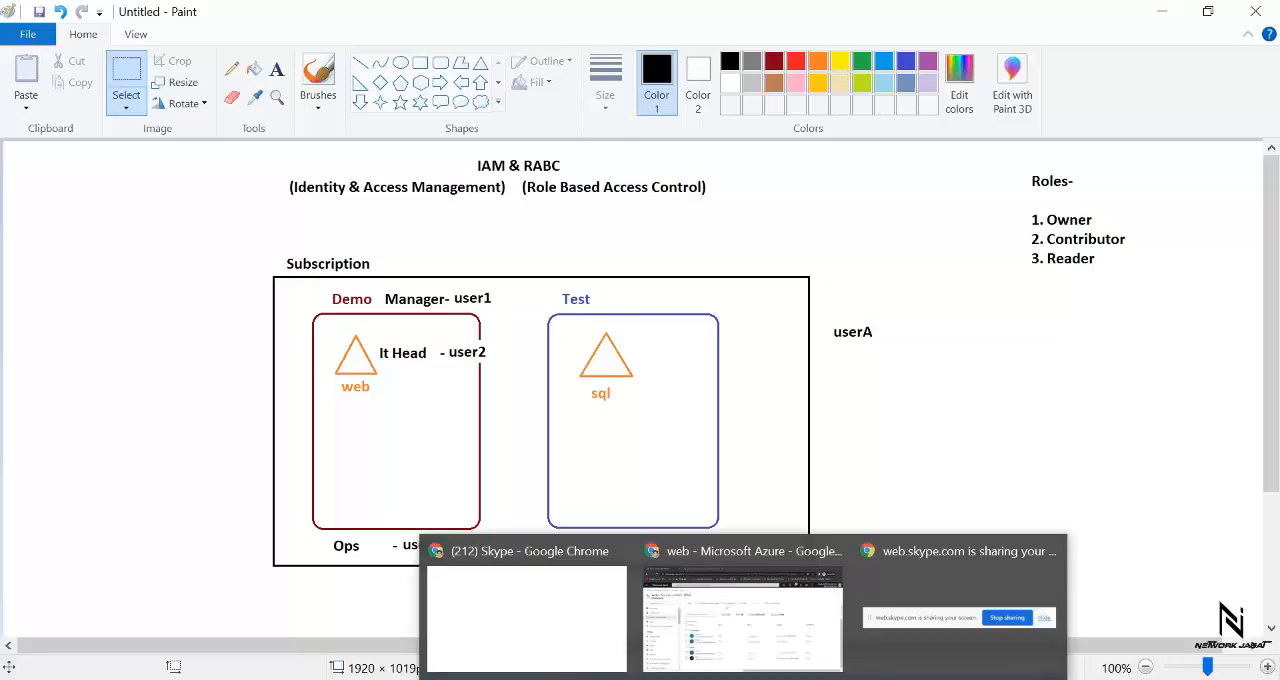
pyautogui.click(735, 635)
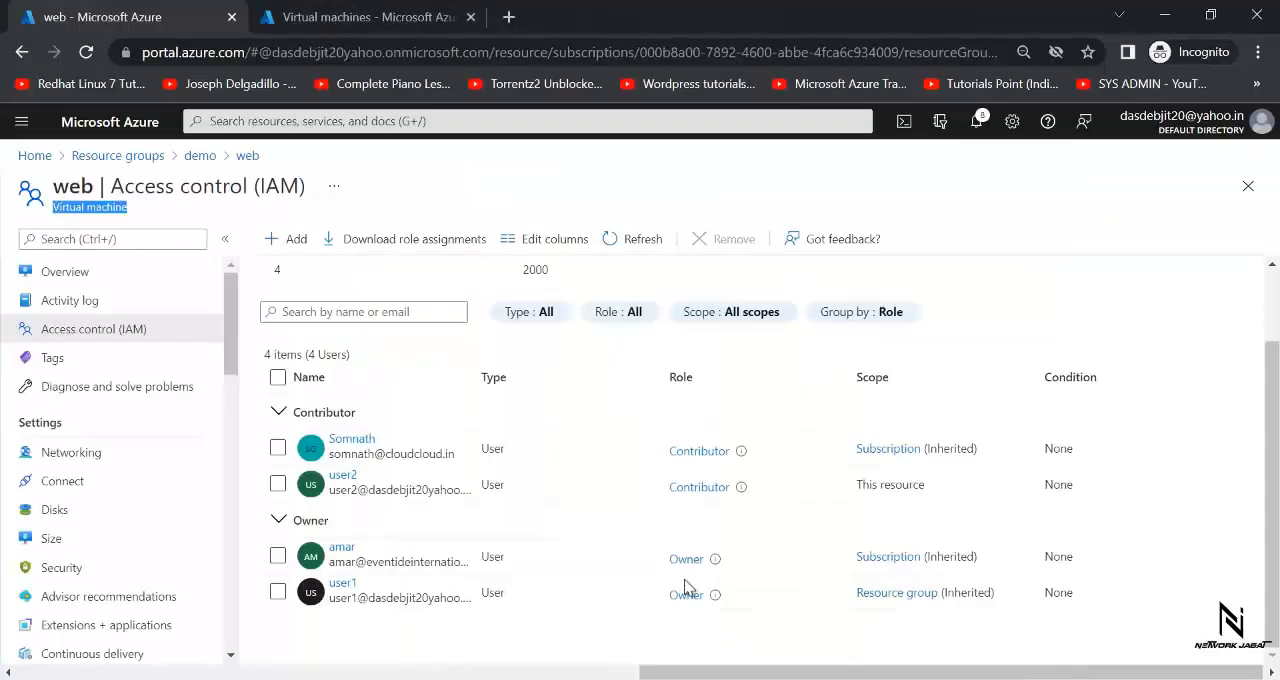
# - Start a role assignment in the access control of the demo resource group and choose the Reader role
pyautogui.click(124, 157)
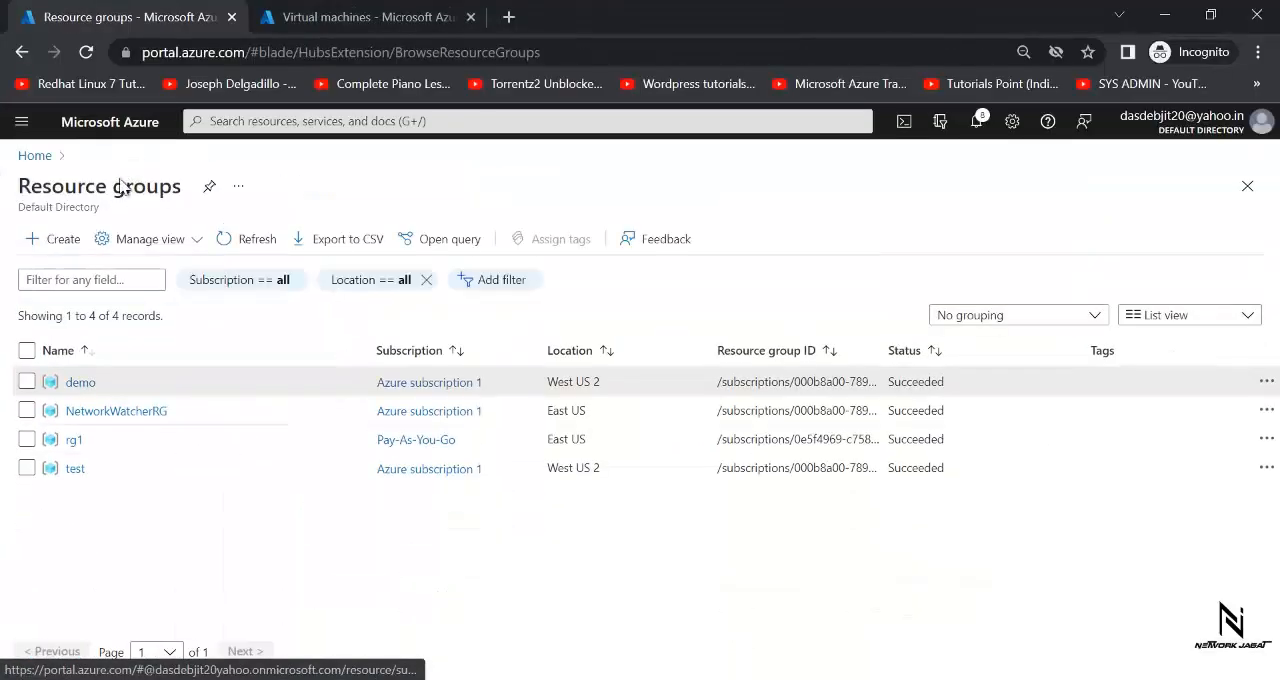
pyautogui.click(85, 381)
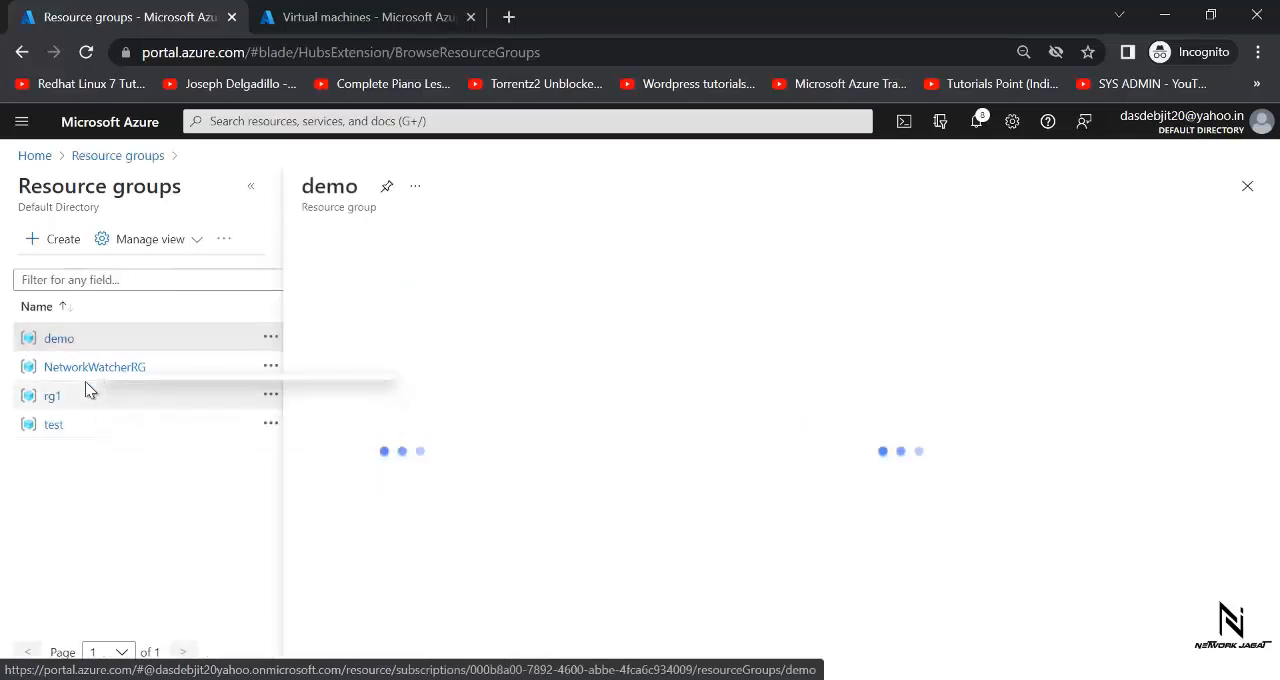
pyautogui.click(373, 333)
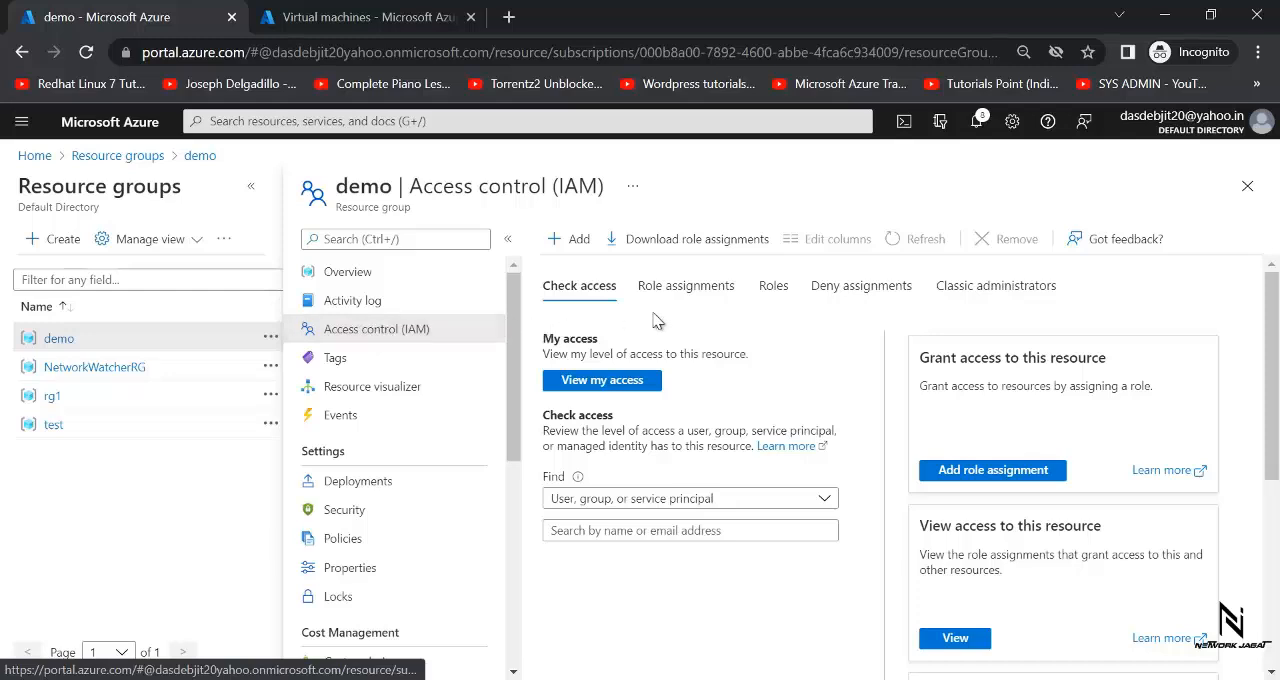
pyautogui.click(586, 248)
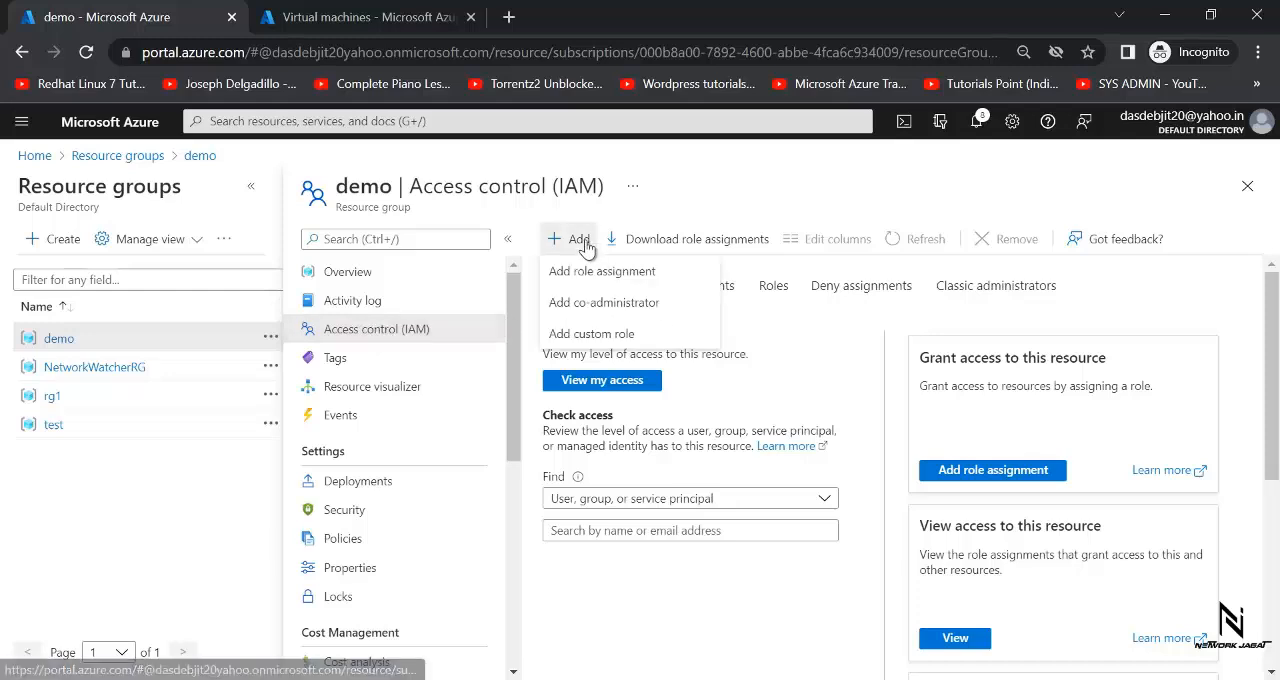
pyautogui.click(591, 273)
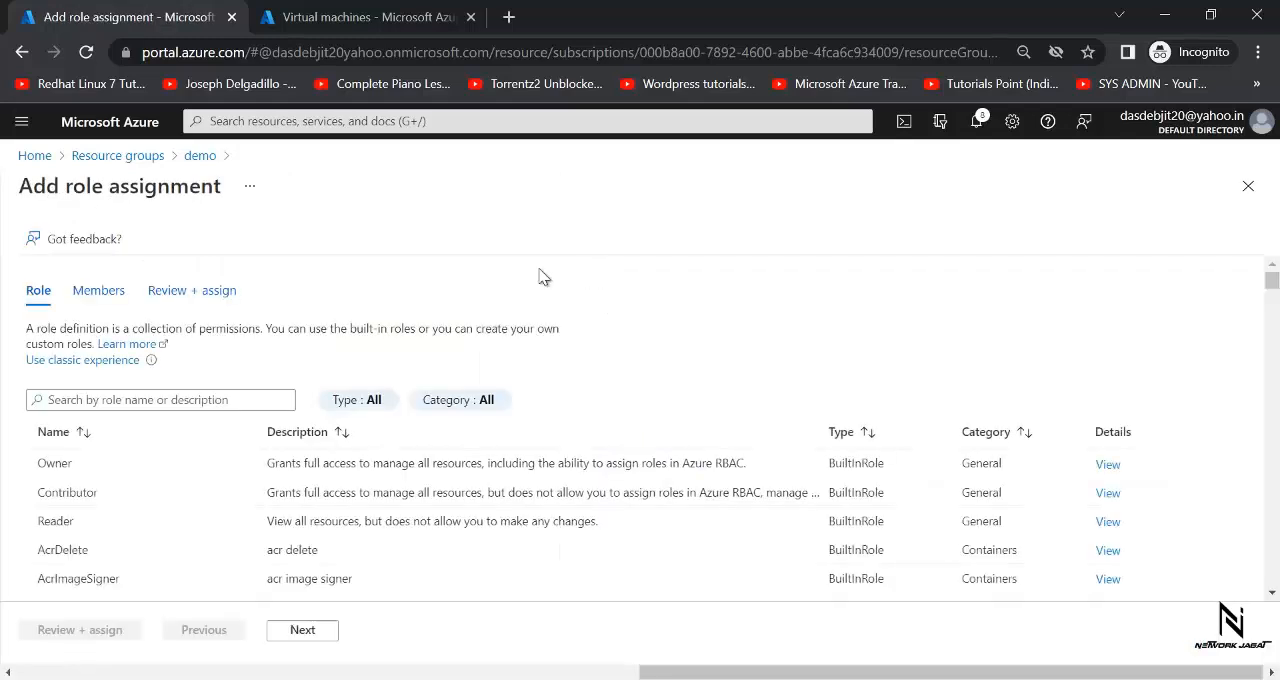
pyautogui.click(133, 529)
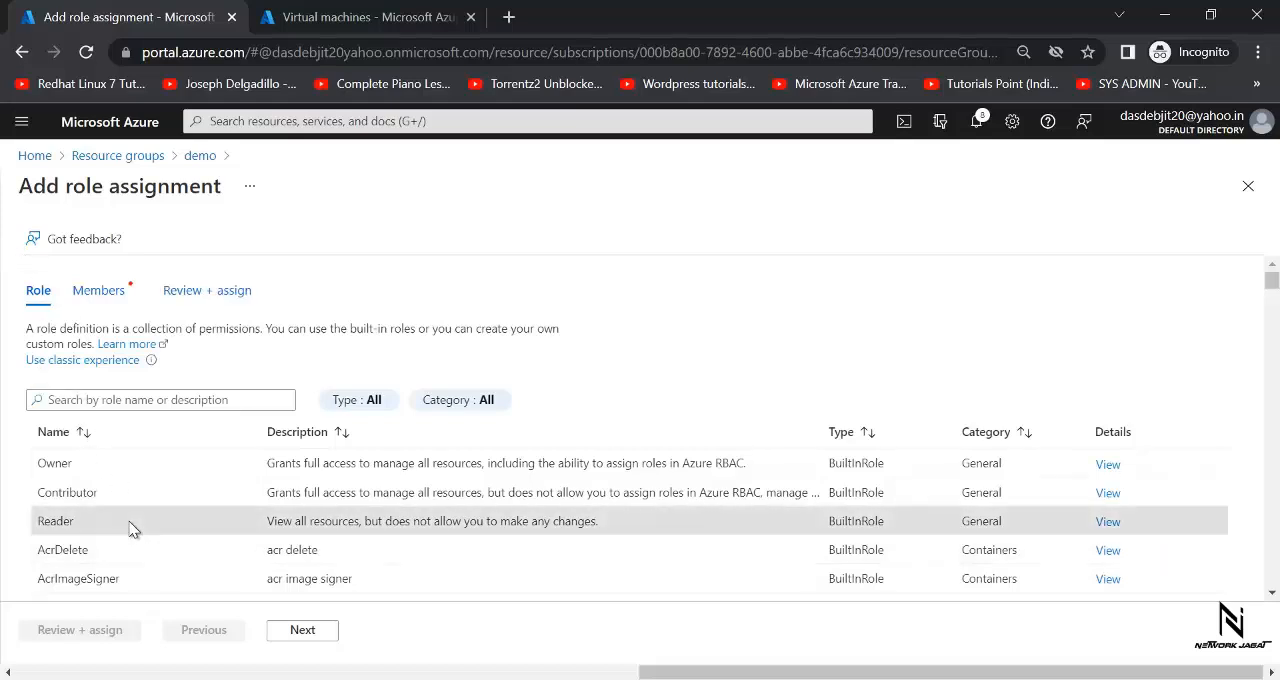
pyautogui.click(298, 632)
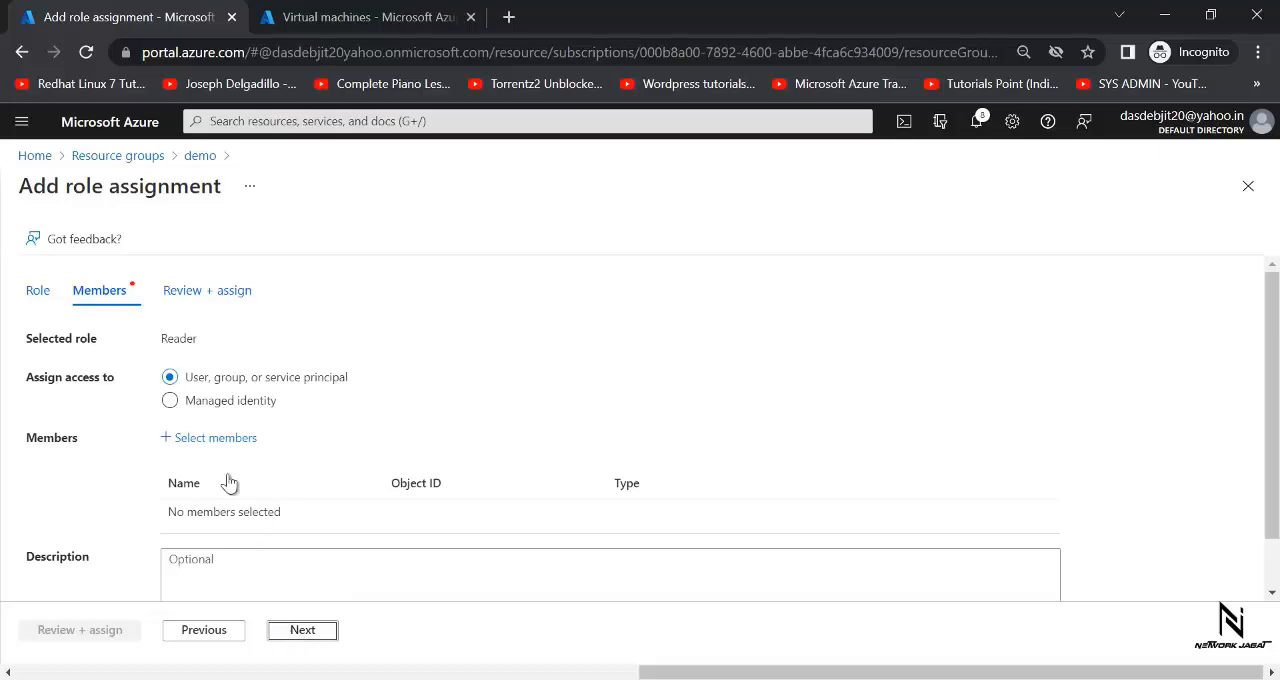
# - Search the members for "user", select user3 and complete the Reader role assignment on the demo resource group
pyautogui.click(214, 438)
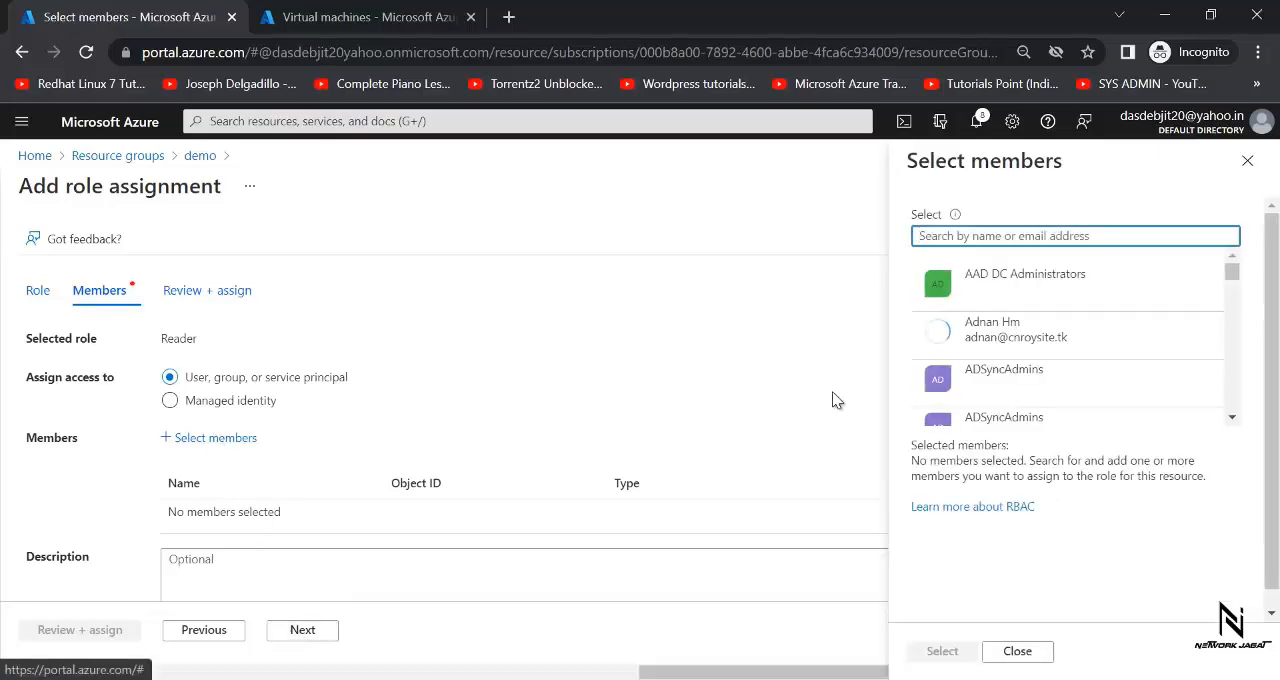
pyautogui.write('user')
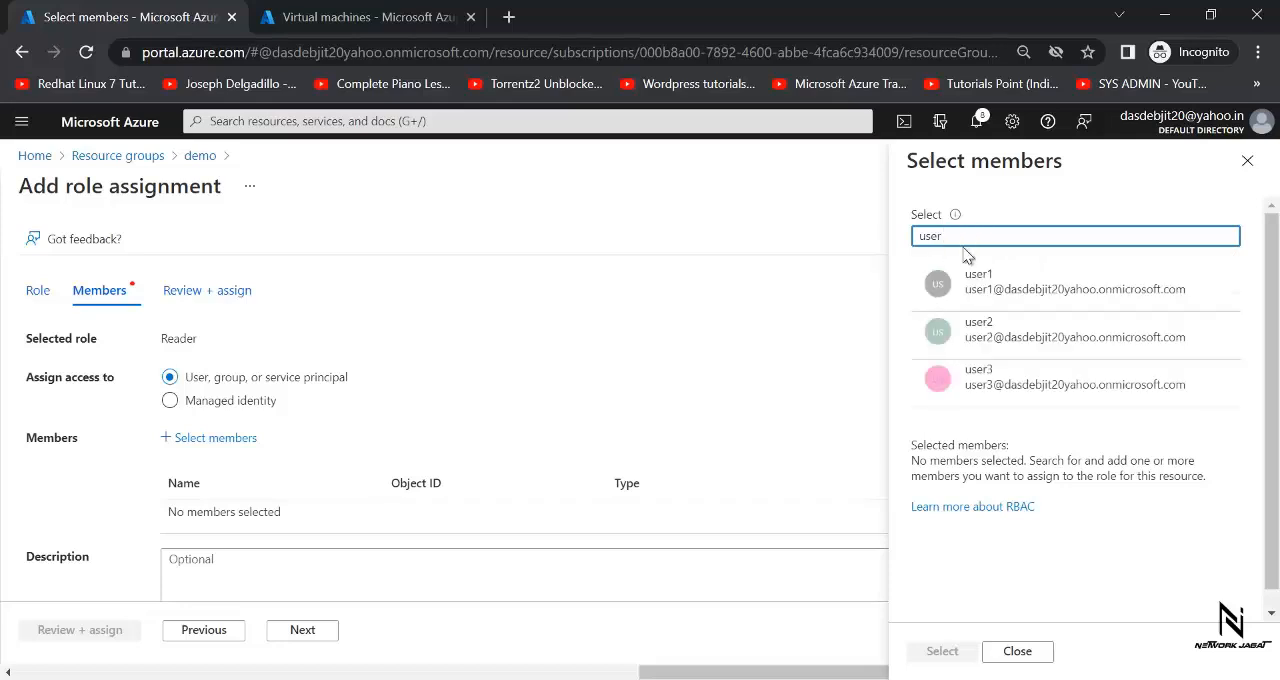
pyautogui.click(988, 375)
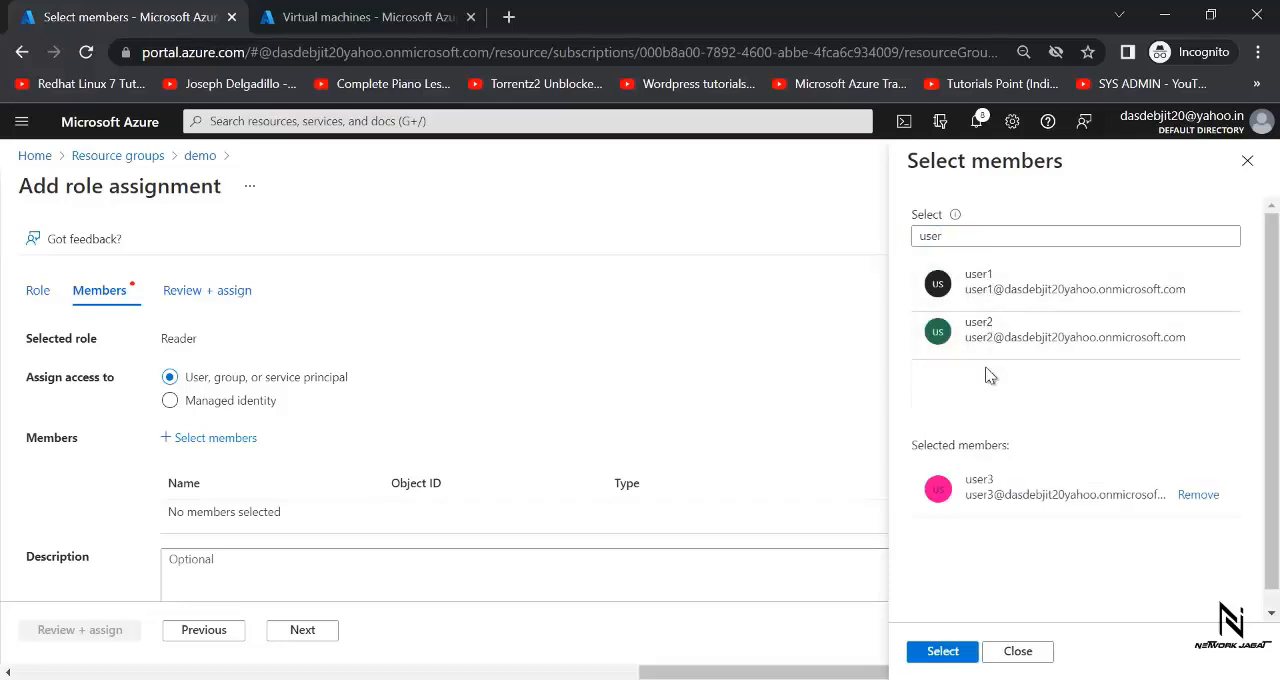
pyautogui.click(940, 651)
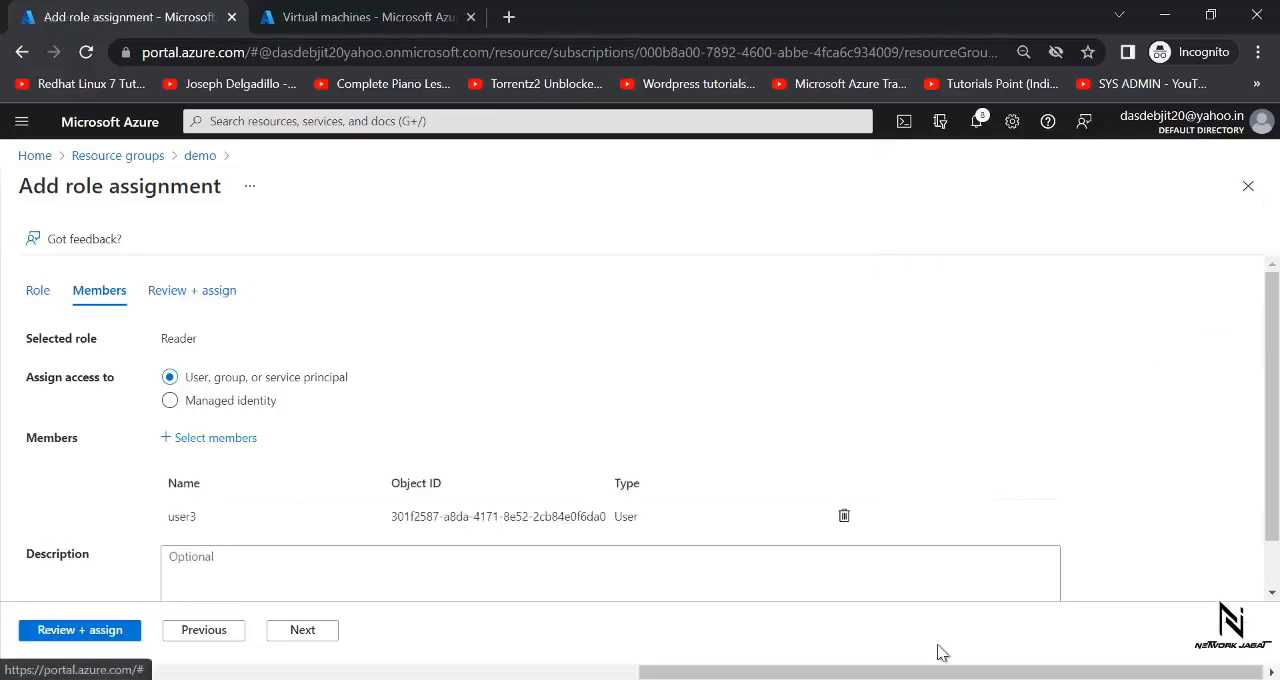
pyautogui.click(97, 641)
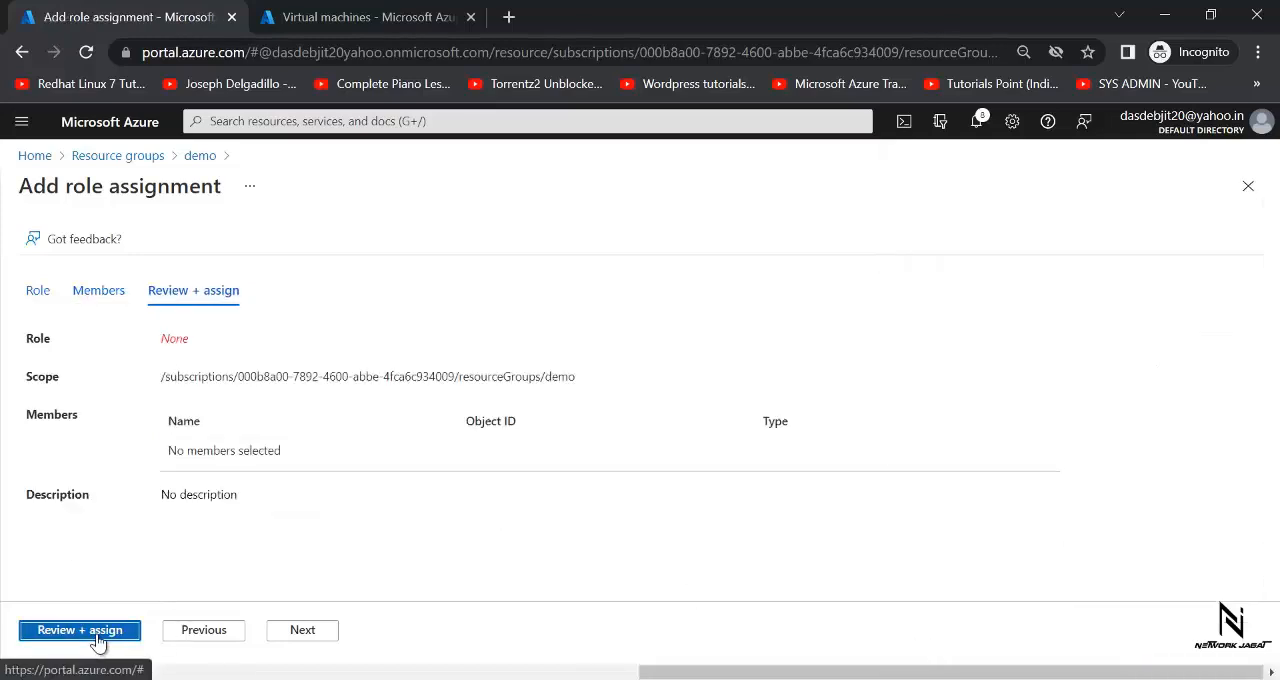
pyautogui.click(97, 641)
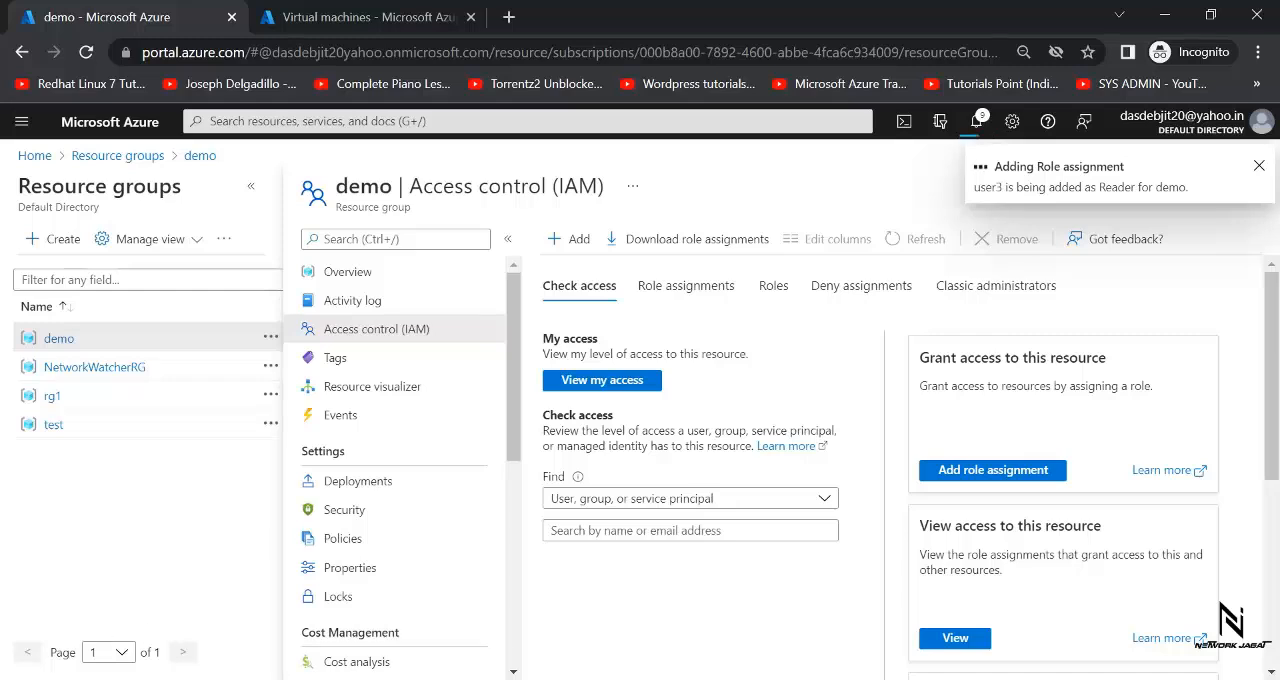
# - Consult the access diagram in Paint and review the demo resource group's role assignments in the Azure portal
pyautogui.hotkey('alt', 'Tab')
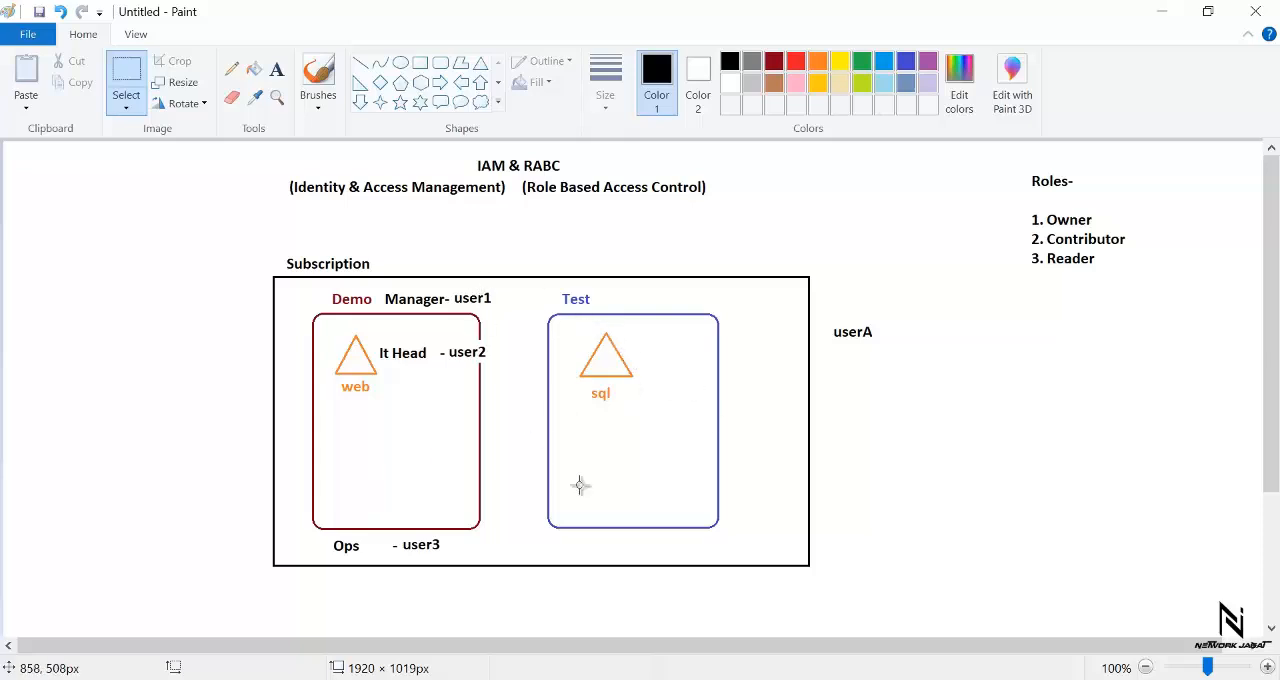
pyautogui.moveTo(748, 670)
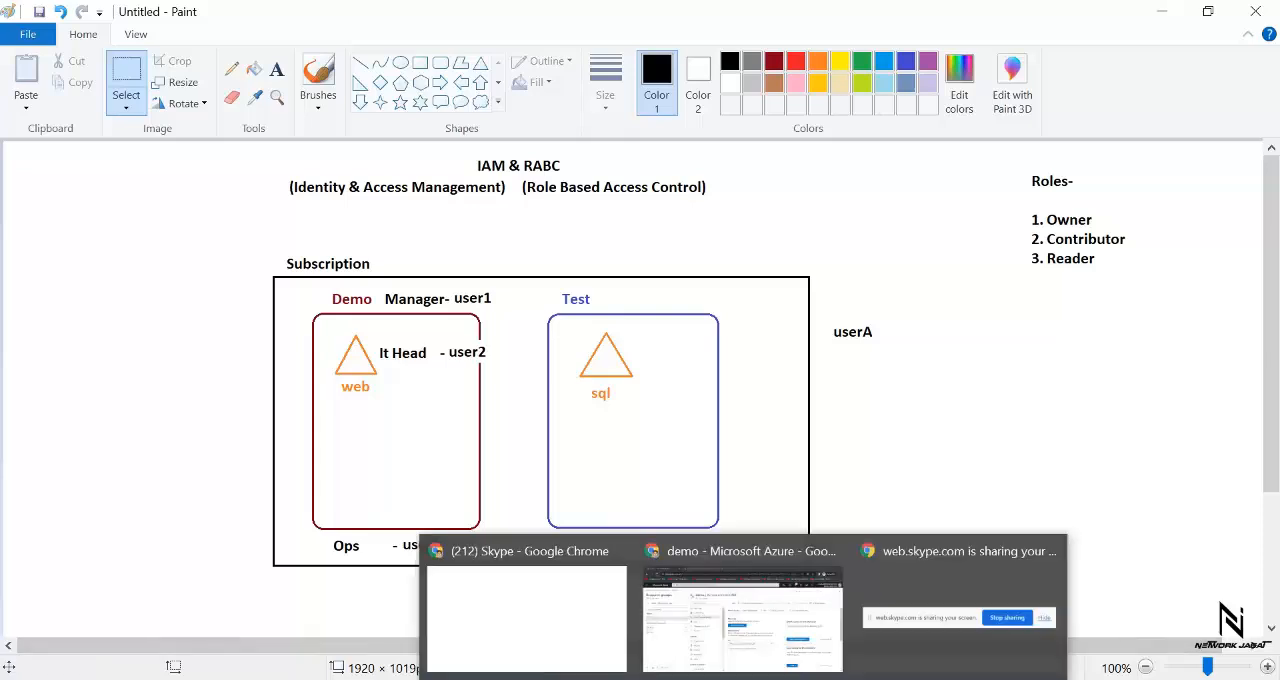
pyautogui.click(741, 636)
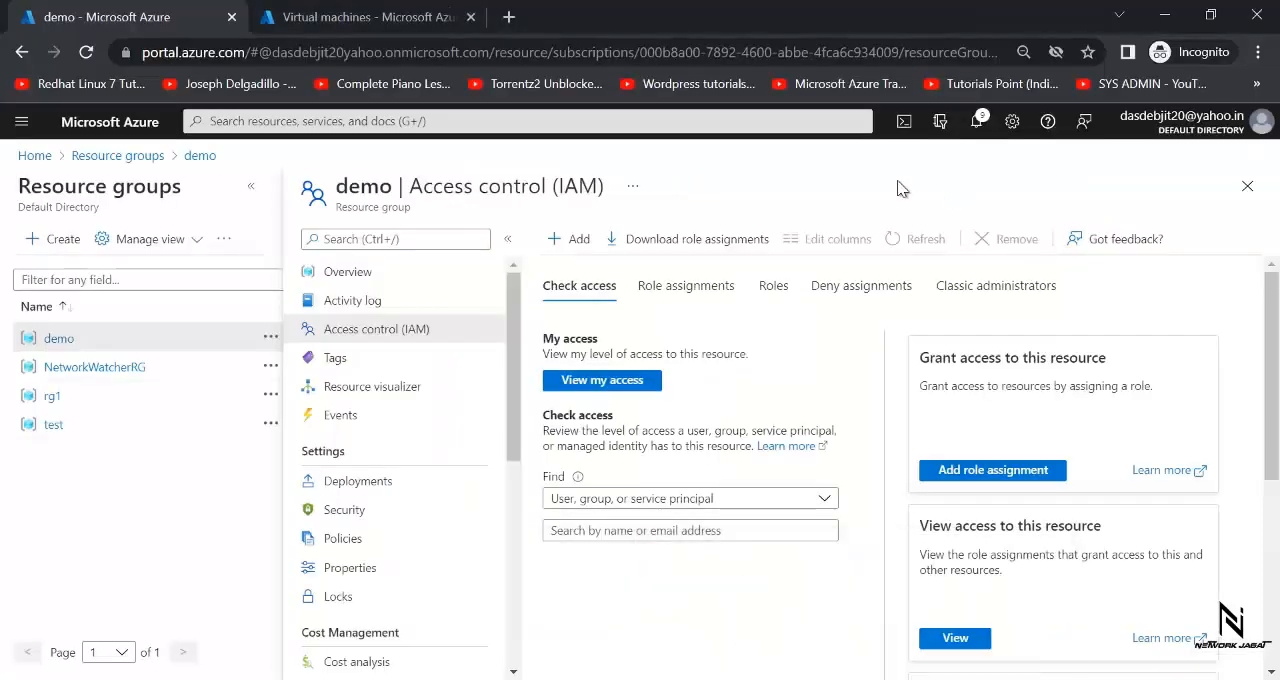
pyautogui.click(767, 290)
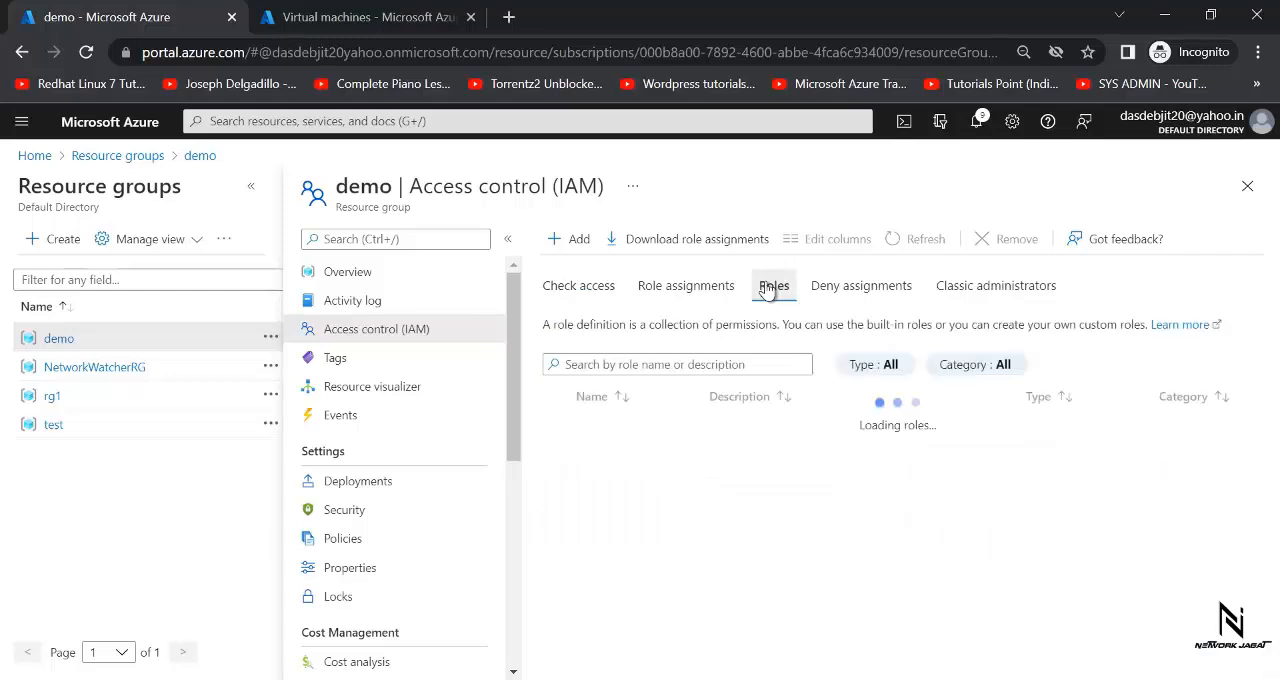
pyautogui.click(668, 284)
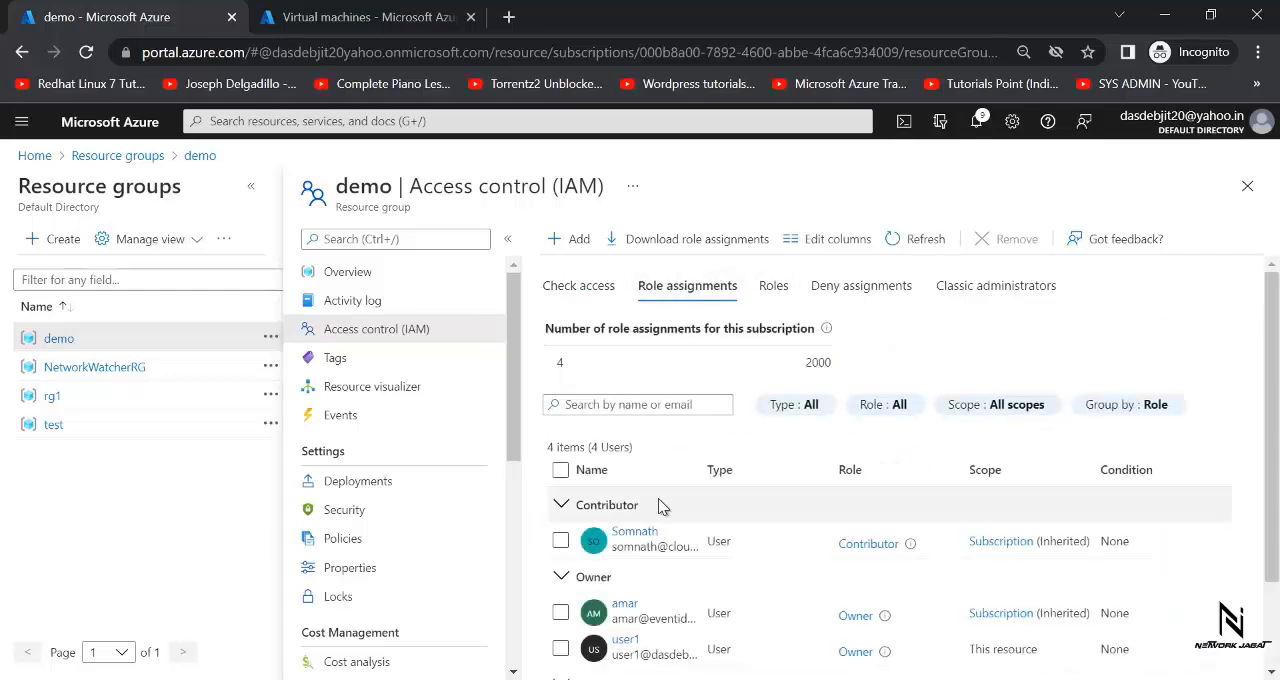
pyautogui.scroll(-2, 1000, 560)
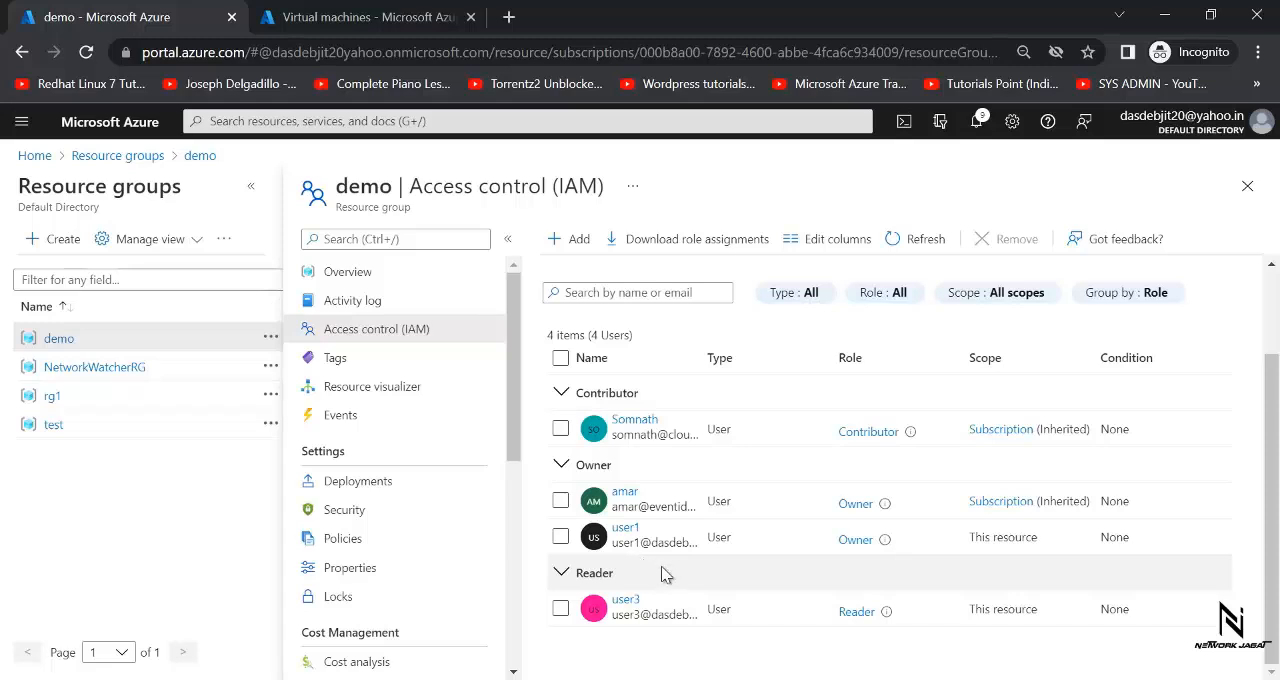
# - Switch to Firefox, sign in to Azure as user1 with the account password and dismiss the recommendations pop-up
pyautogui.moveTo(744, 679)
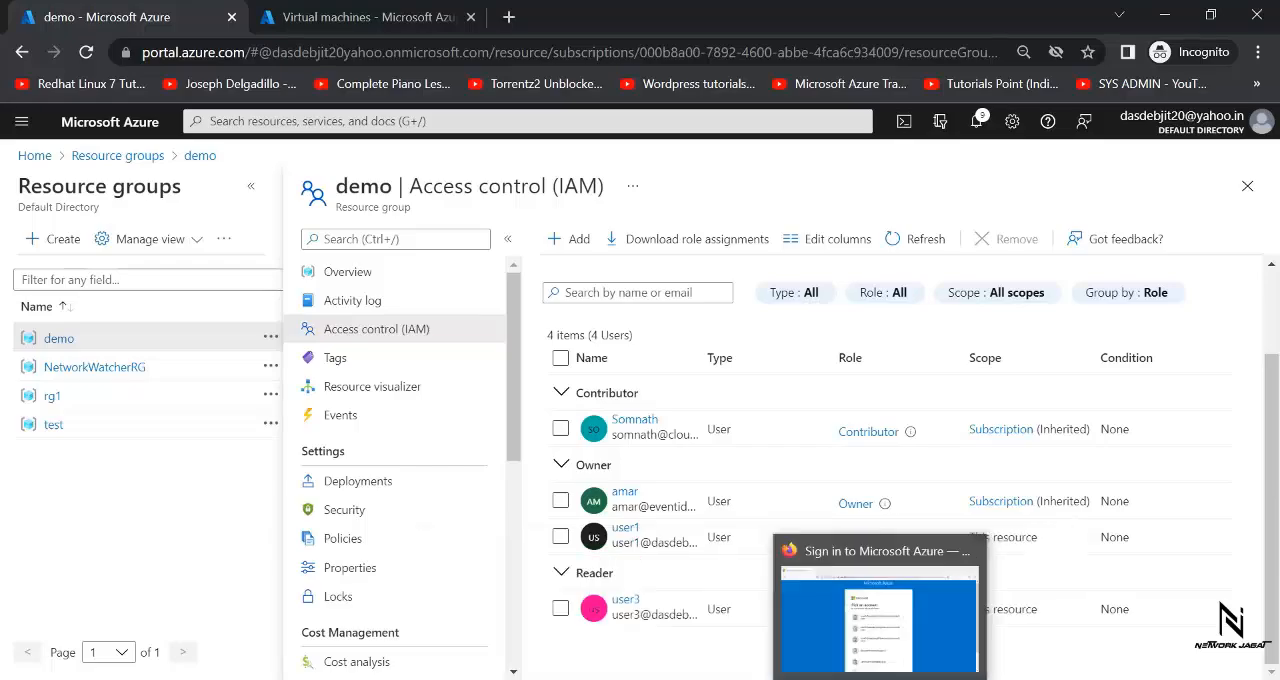
pyautogui.click(880, 679)
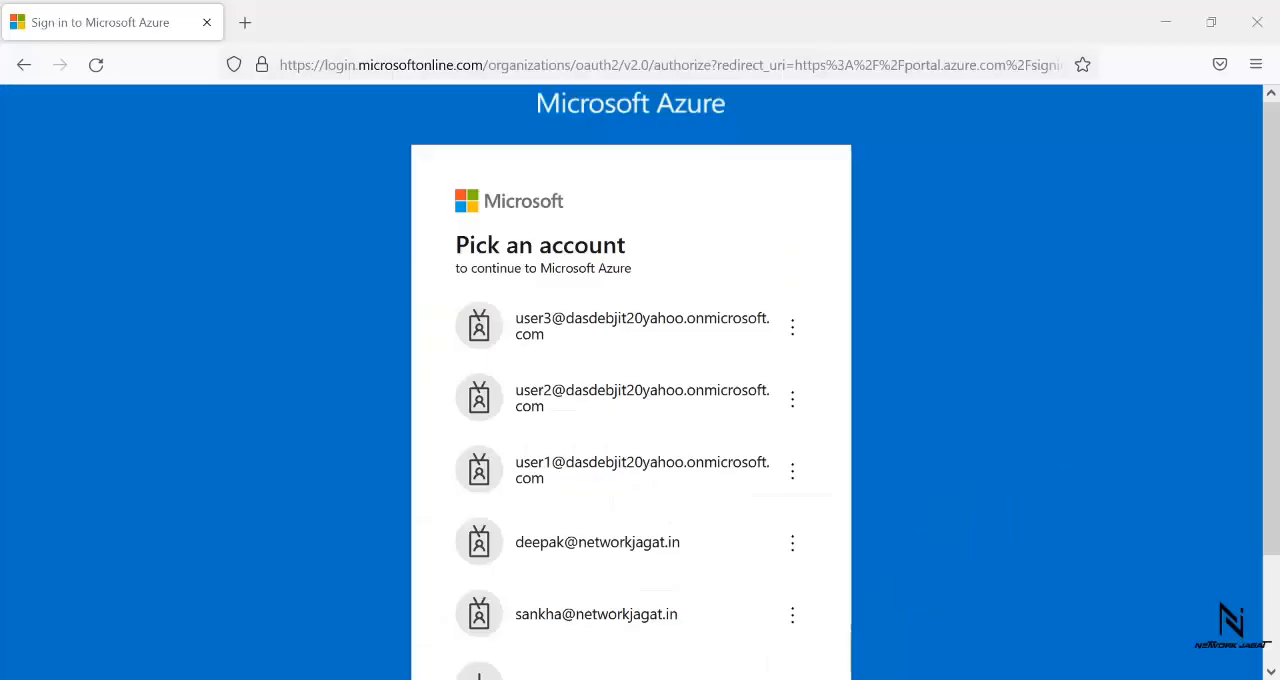
pyautogui.click(606, 483)
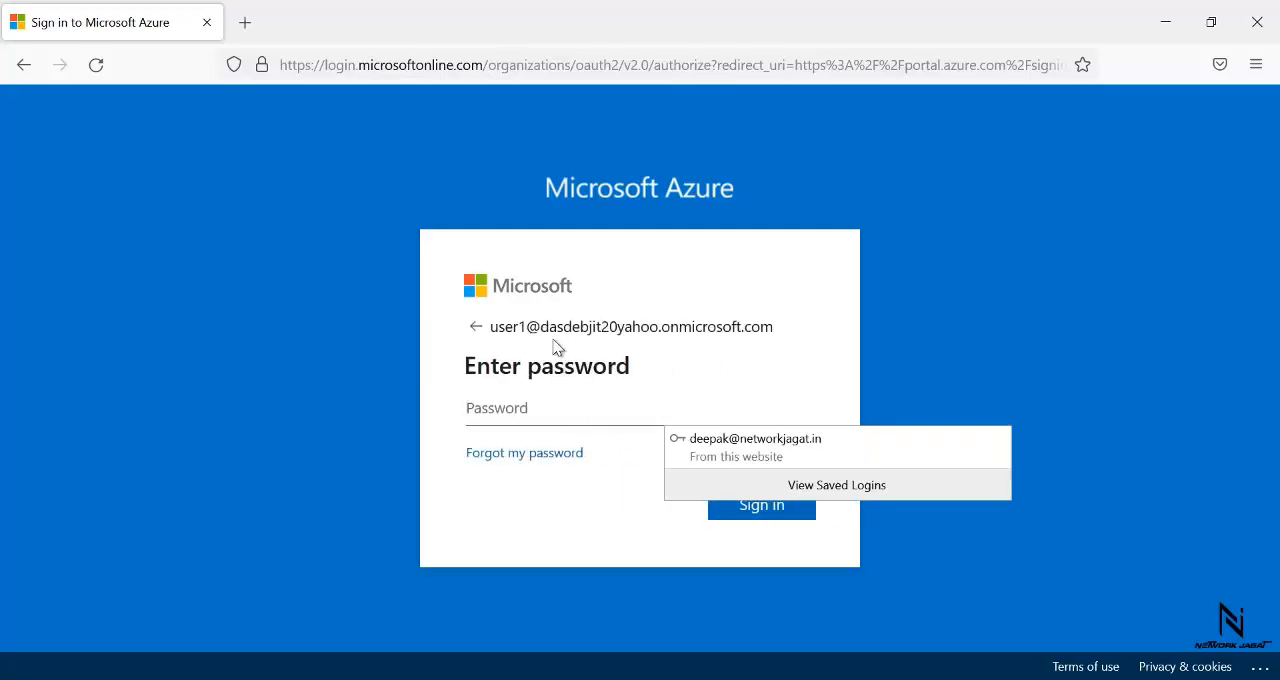
pyautogui.write('••')
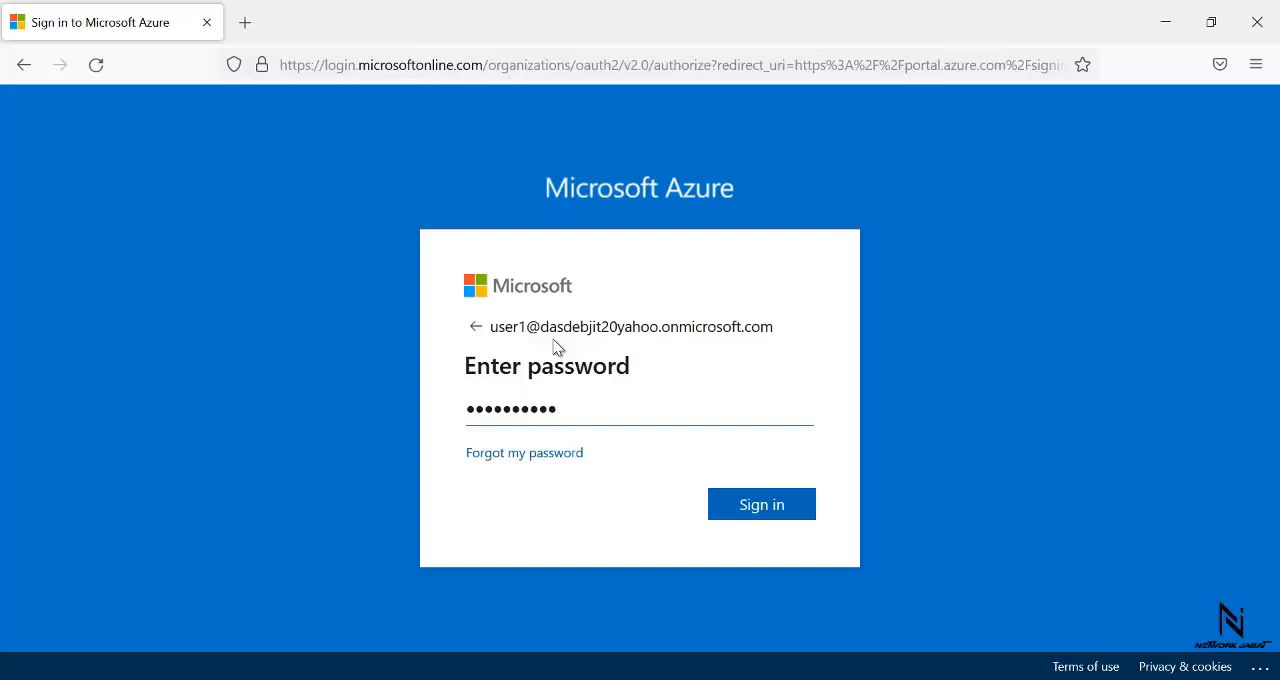
pyautogui.press('Return')
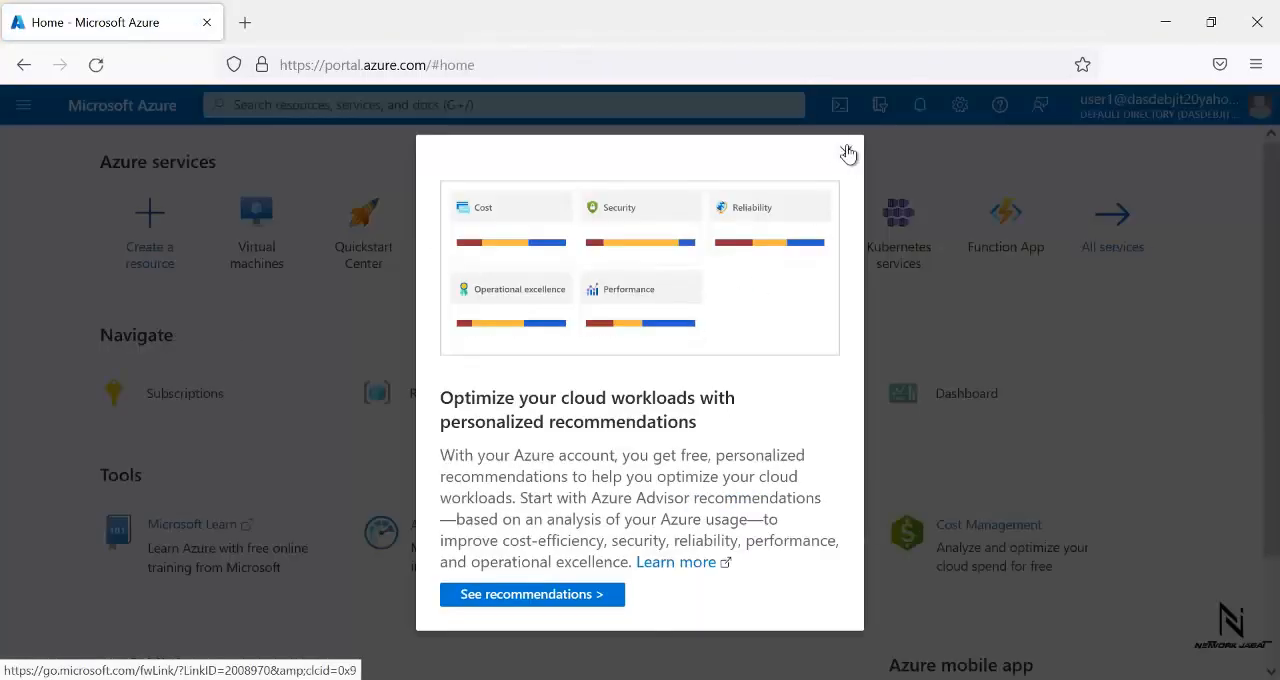
pyautogui.click(846, 155)
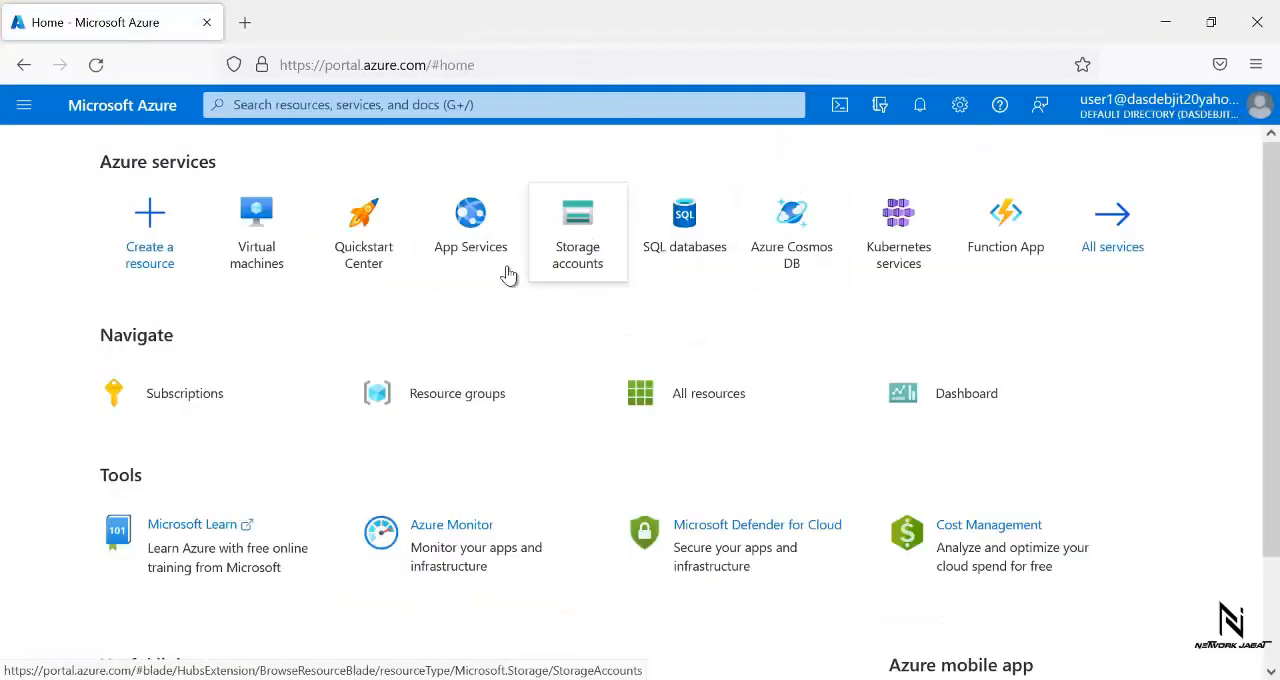
# - List the resource groups available to user1 and step through the introductory view tips
pyautogui.moveTo(538, 286)
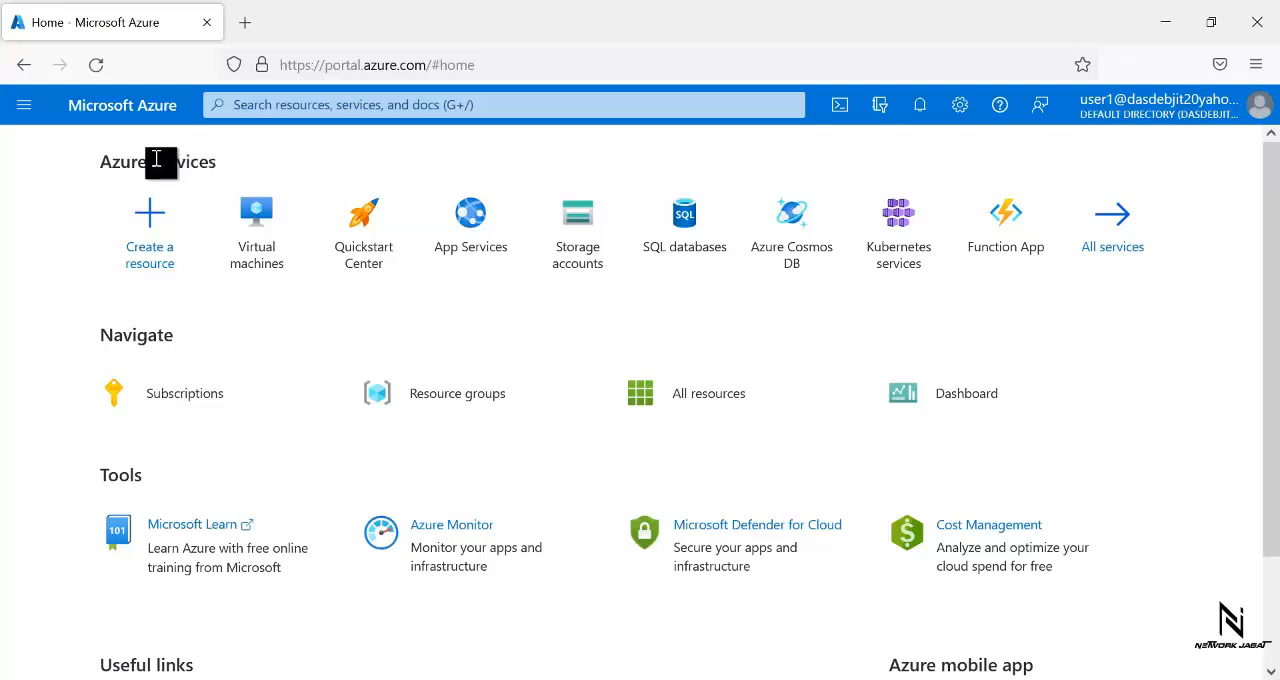
pyautogui.click(24, 104)
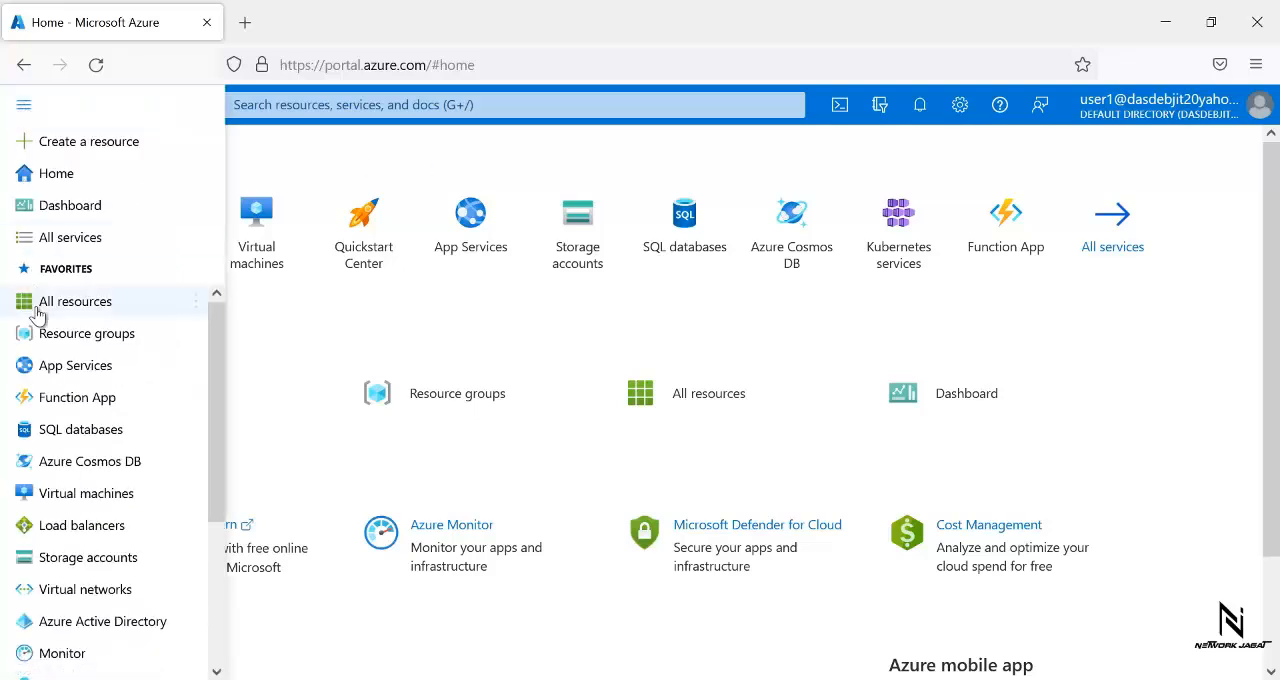
pyautogui.click(45, 340)
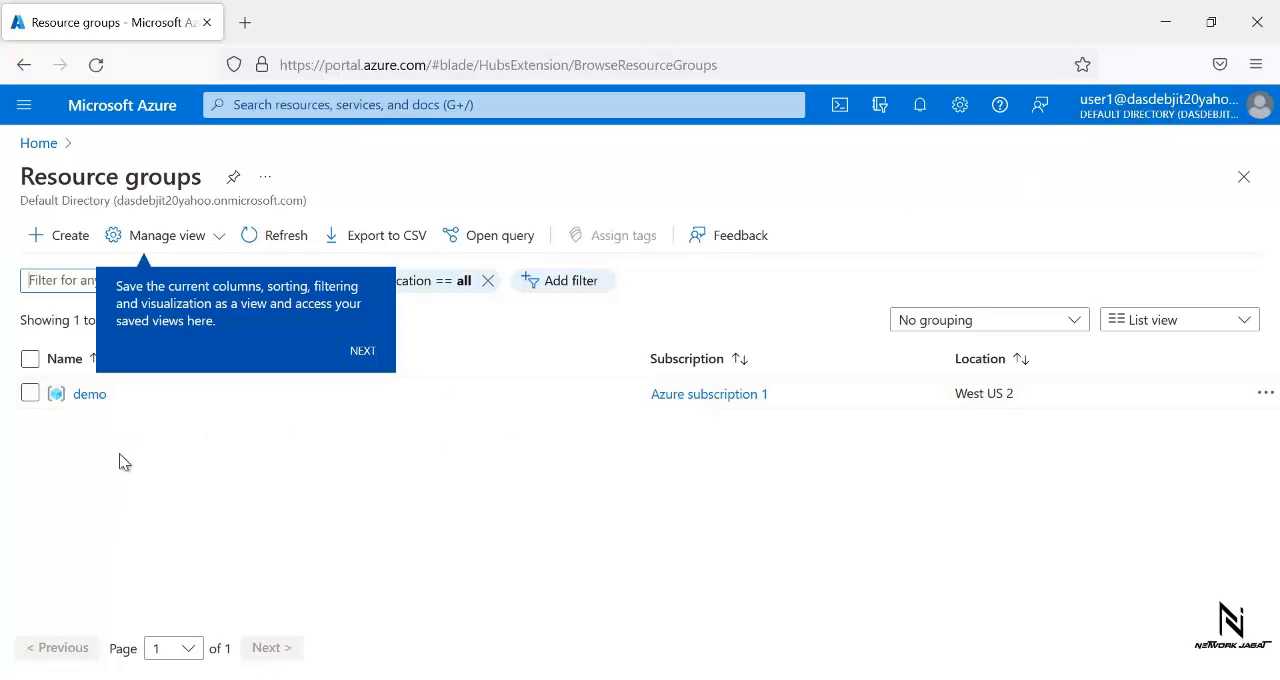
pyautogui.click(363, 352)
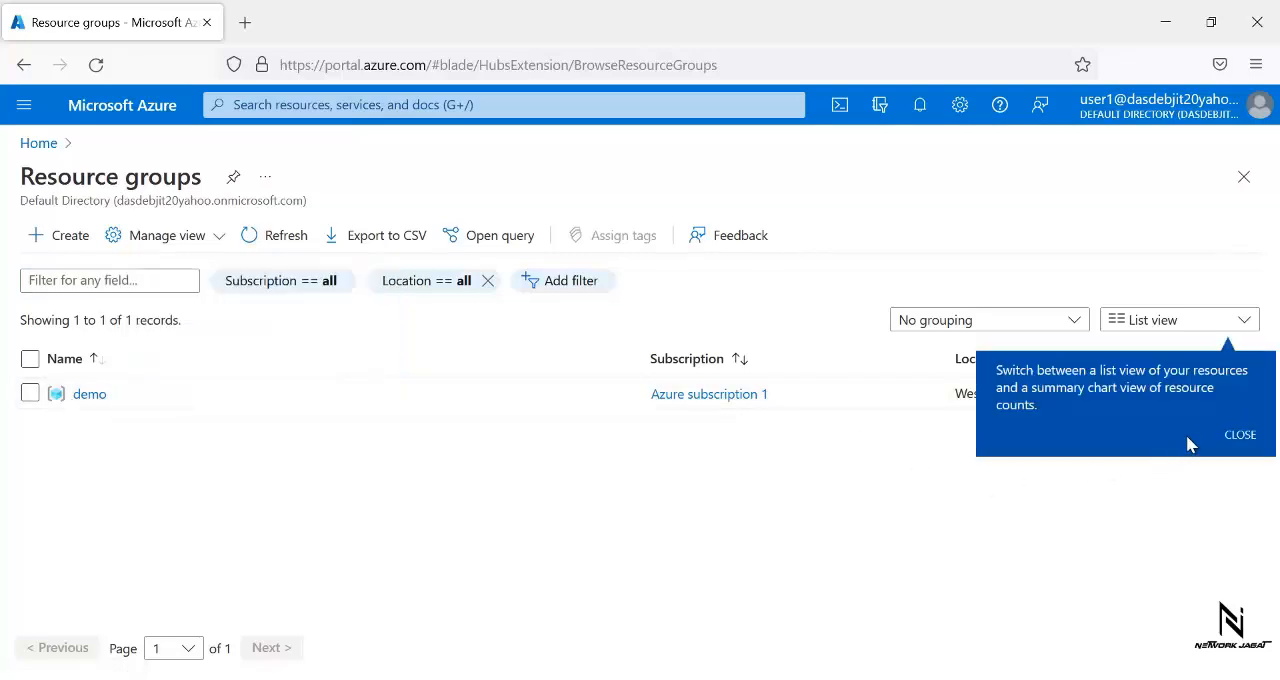
# - Dismiss the last view tip, open the demo resource group and examine the resources it contains
pyautogui.click(1238, 438)
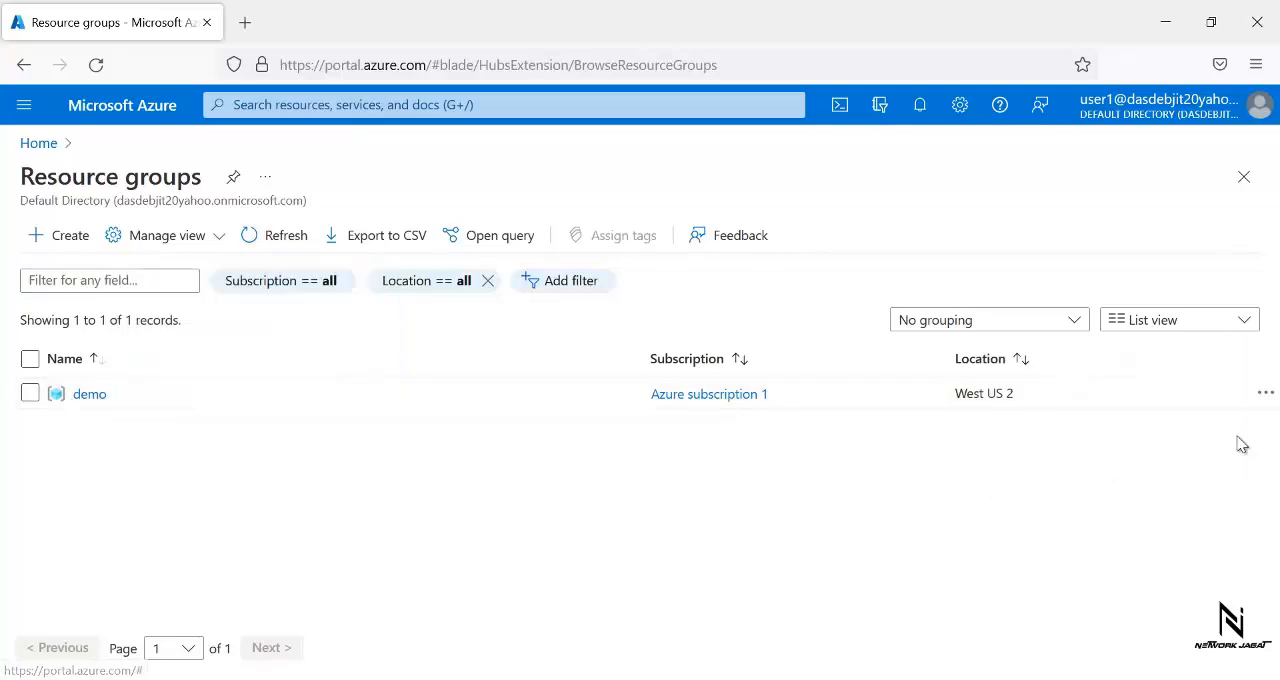
pyautogui.click(97, 398)
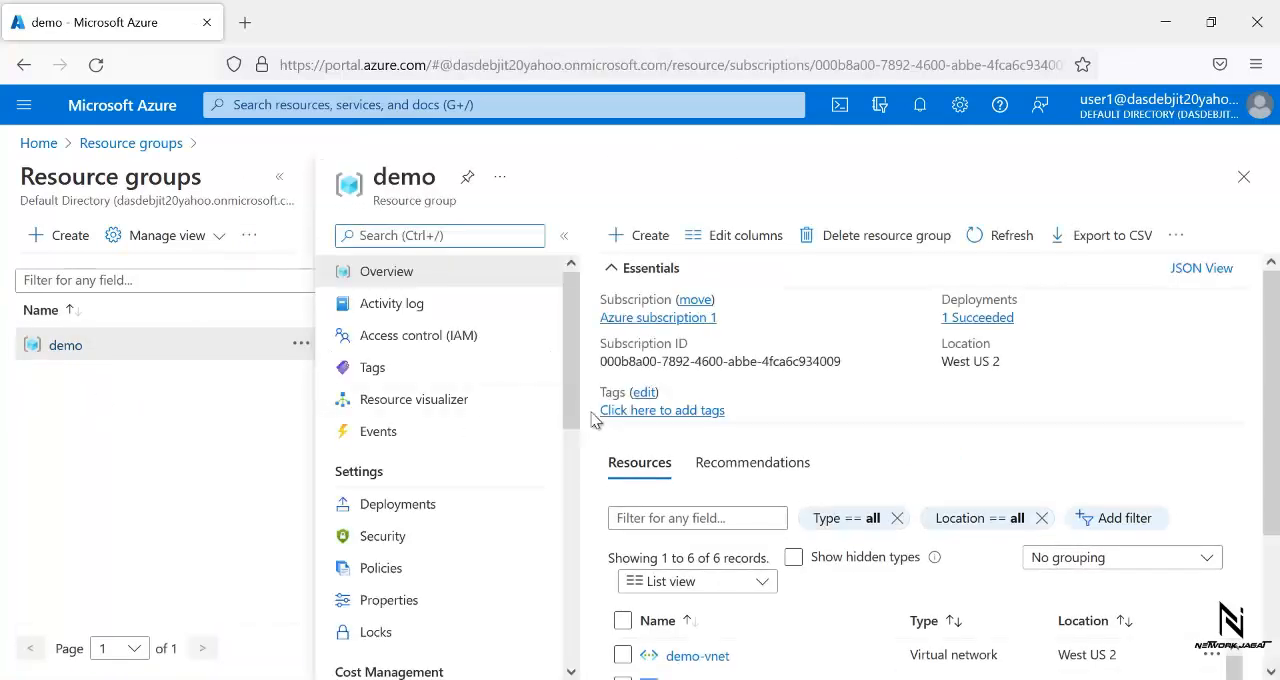
pyautogui.moveTo(570, 357)
pyautogui.mouseDown()
pyautogui.moveTo(569, 405)
pyautogui.moveTo(567, 374)
pyautogui.mouseUp()
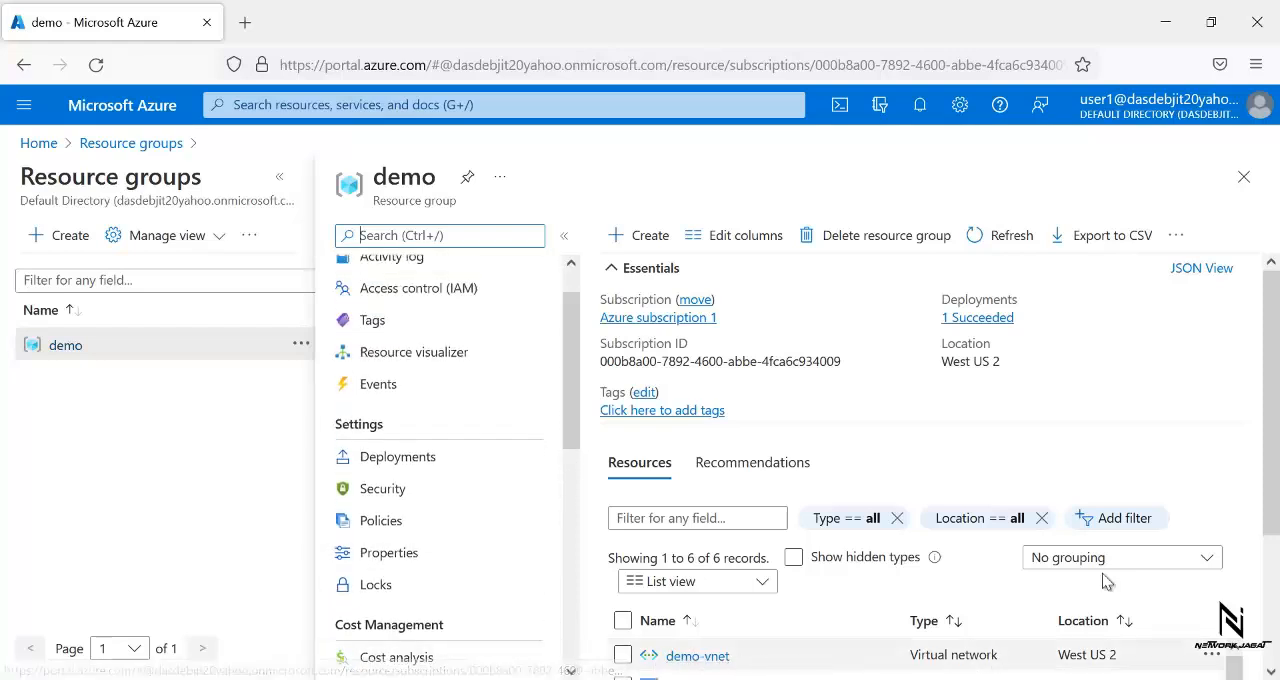
pyautogui.scroll(-3, 1120, 570)
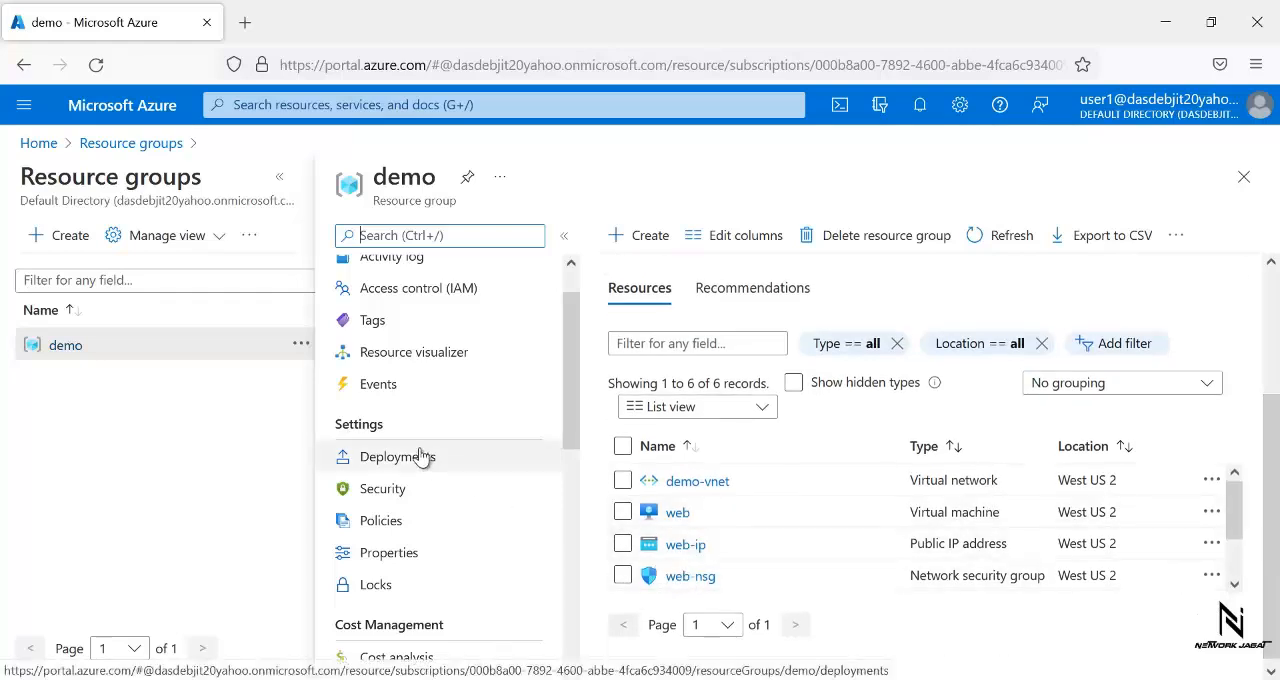
# - Go to the virtual machines list and start creating a new virtual machine
pyautogui.click(22, 105)
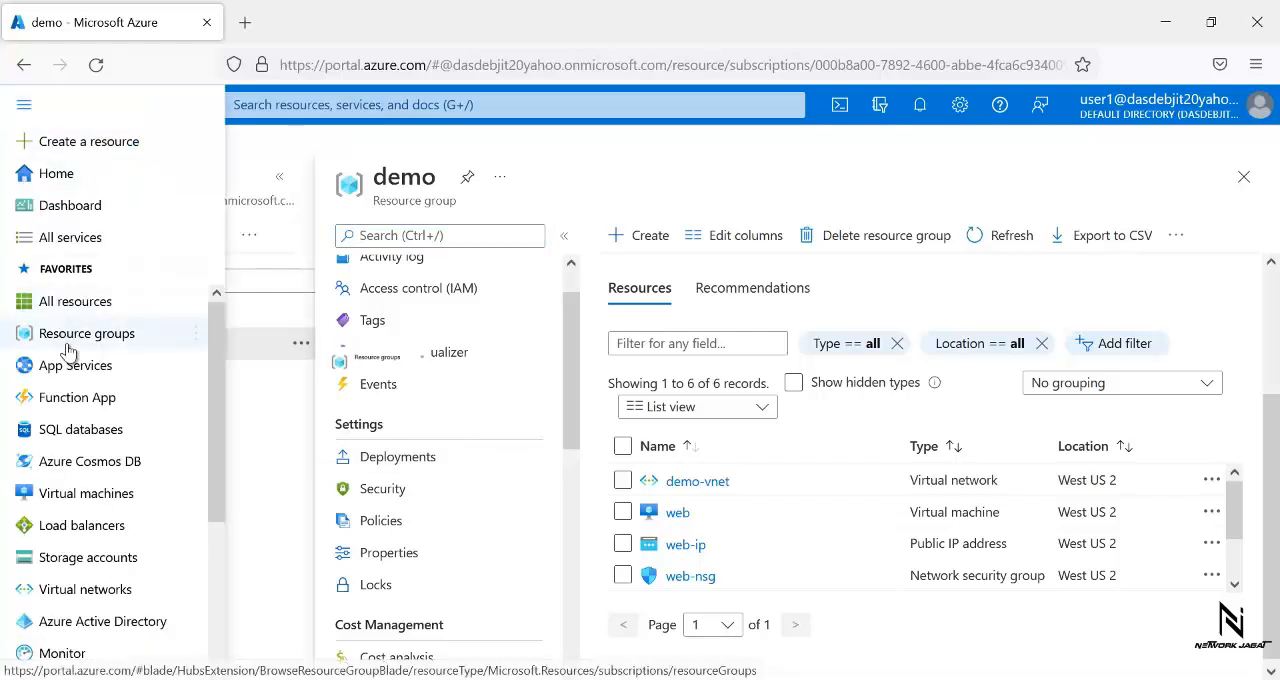
pyautogui.moveTo(68, 345)
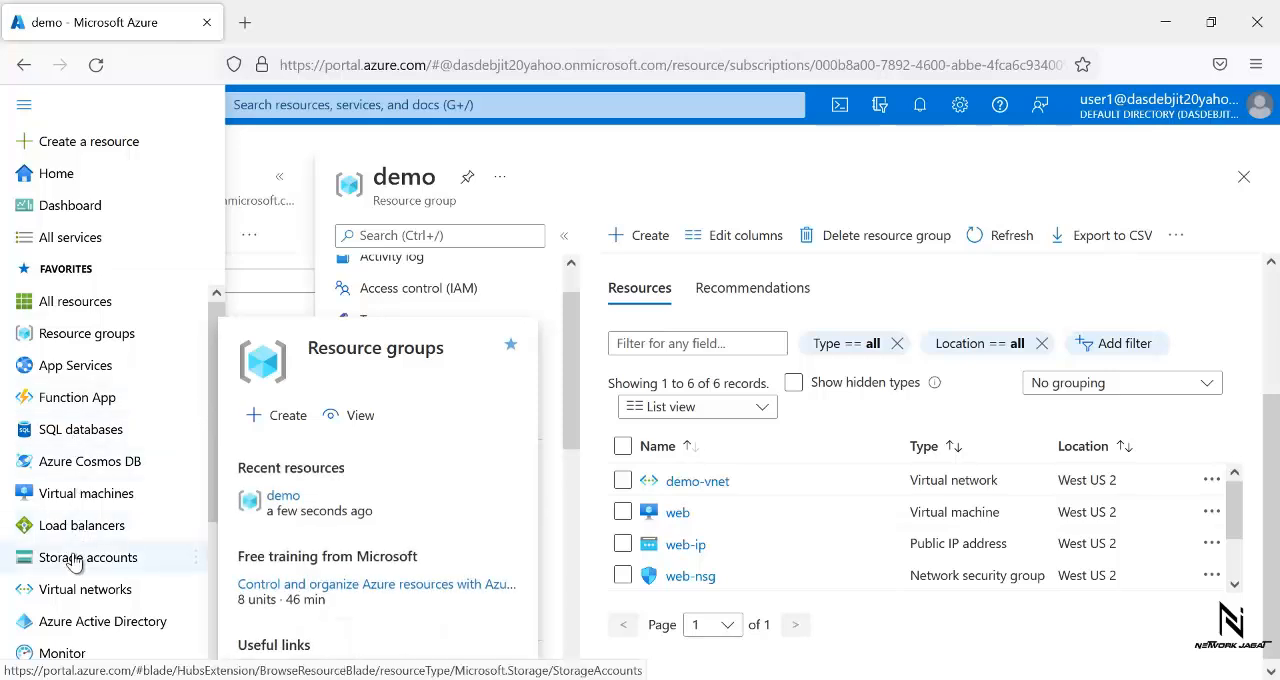
pyautogui.click(111, 500)
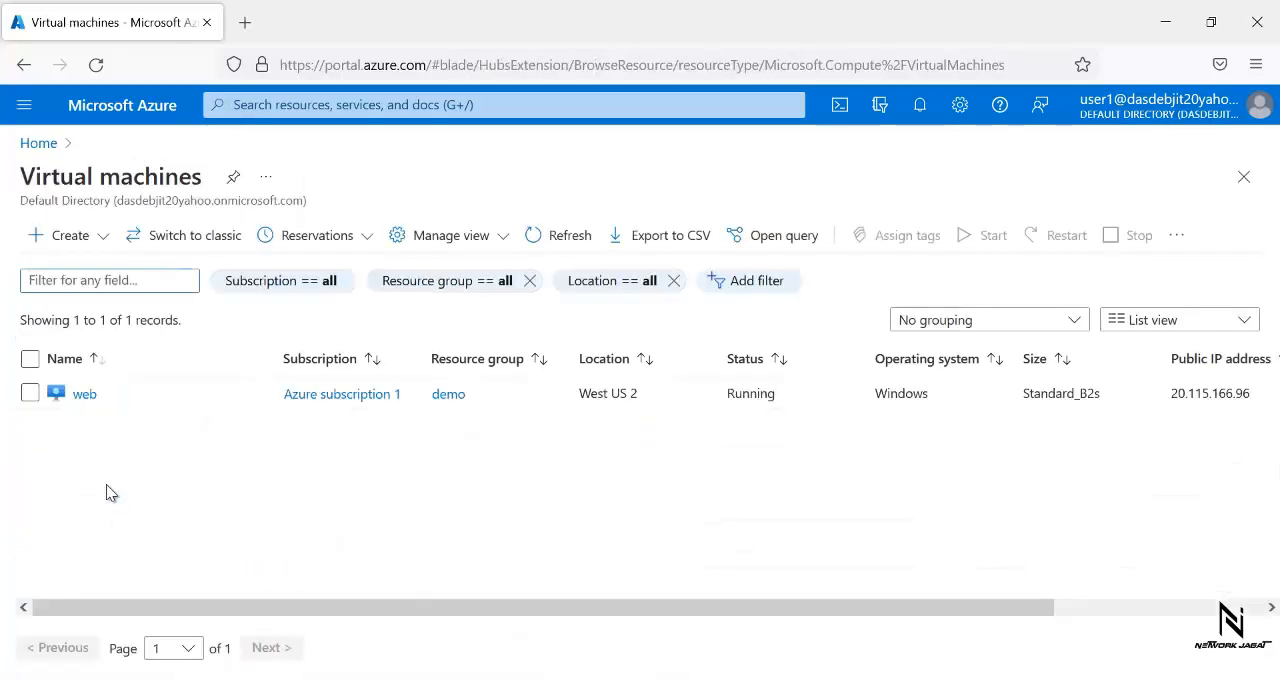
pyautogui.click(66, 235)
pyautogui.click(72, 272)
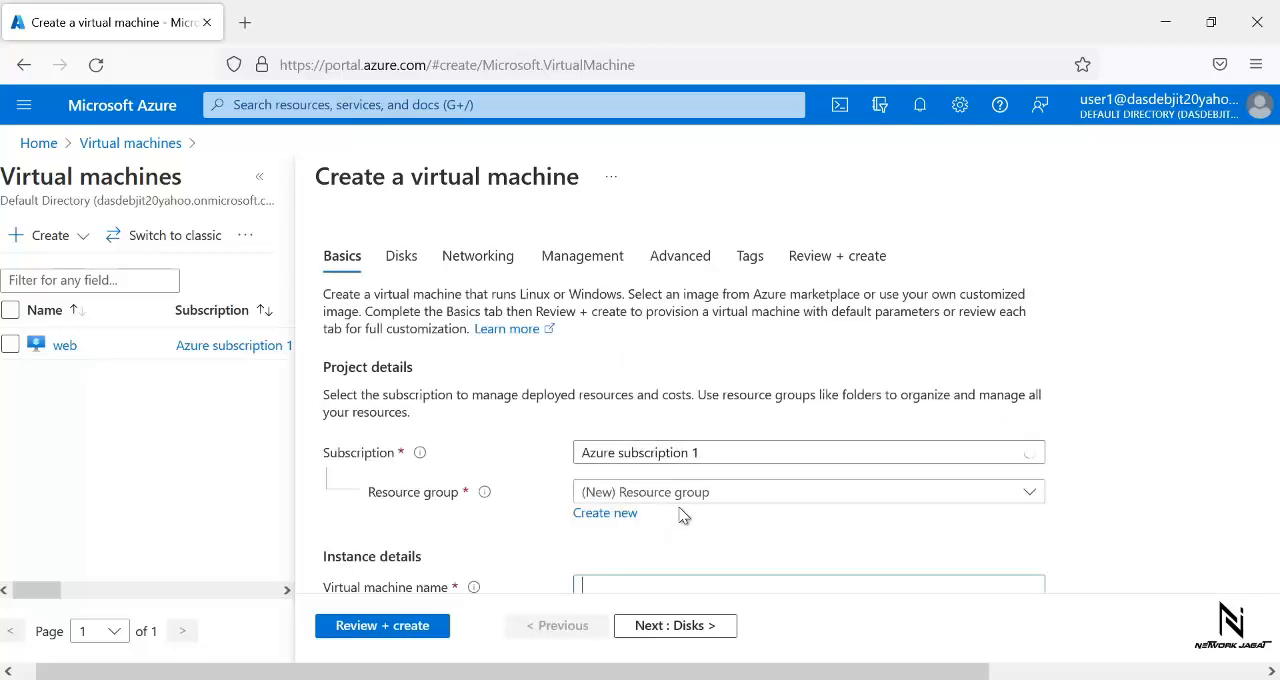
# - Try to create a new resource group named demo2 for the virtual machine, then cancel it
pyautogui.click(680, 499)
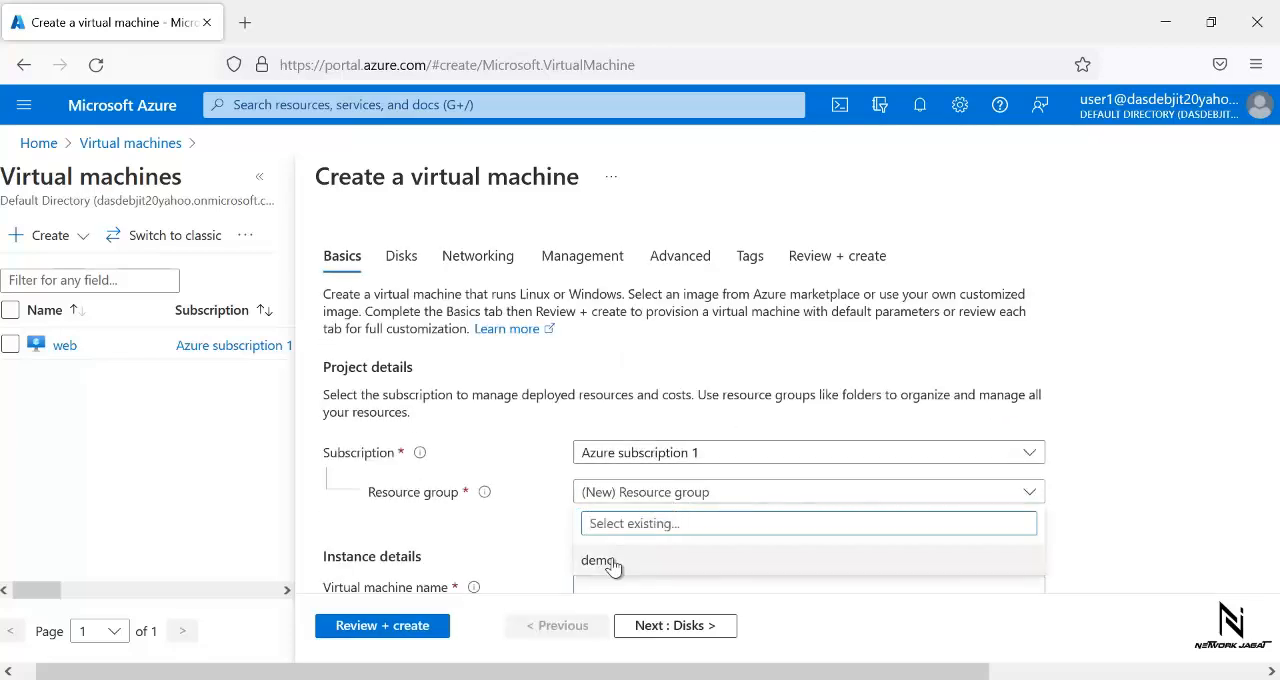
pyautogui.click(1141, 408)
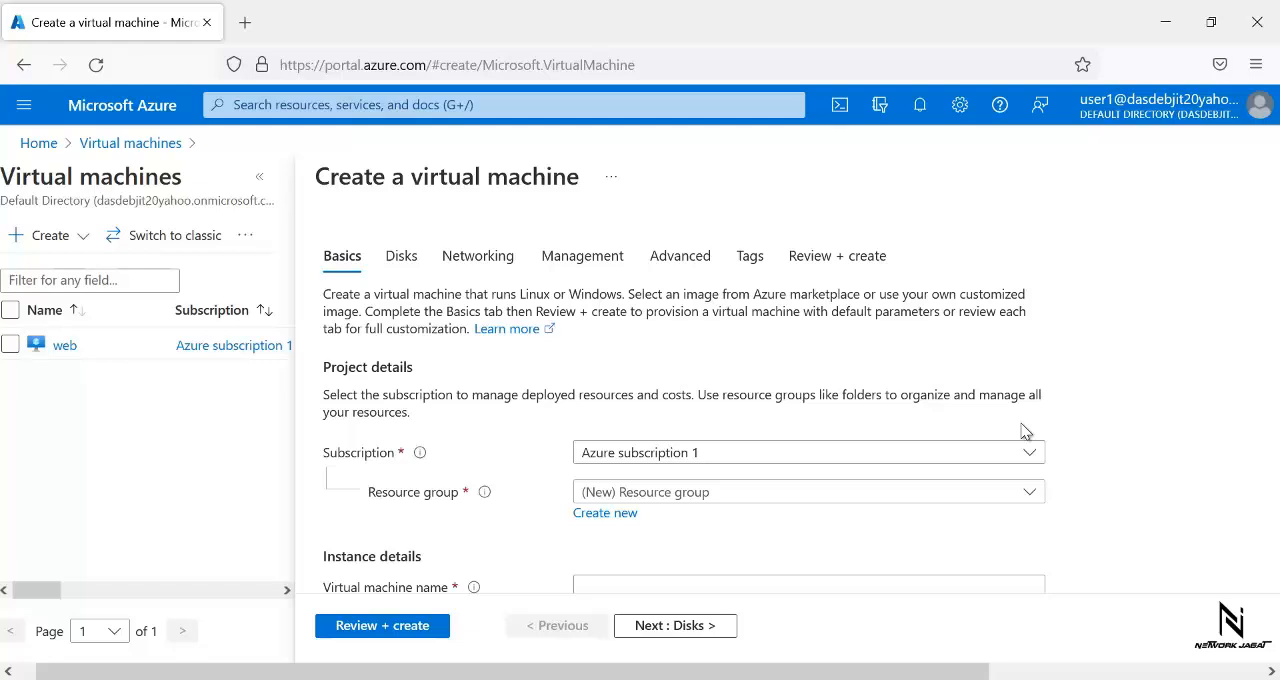
pyautogui.click(604, 515)
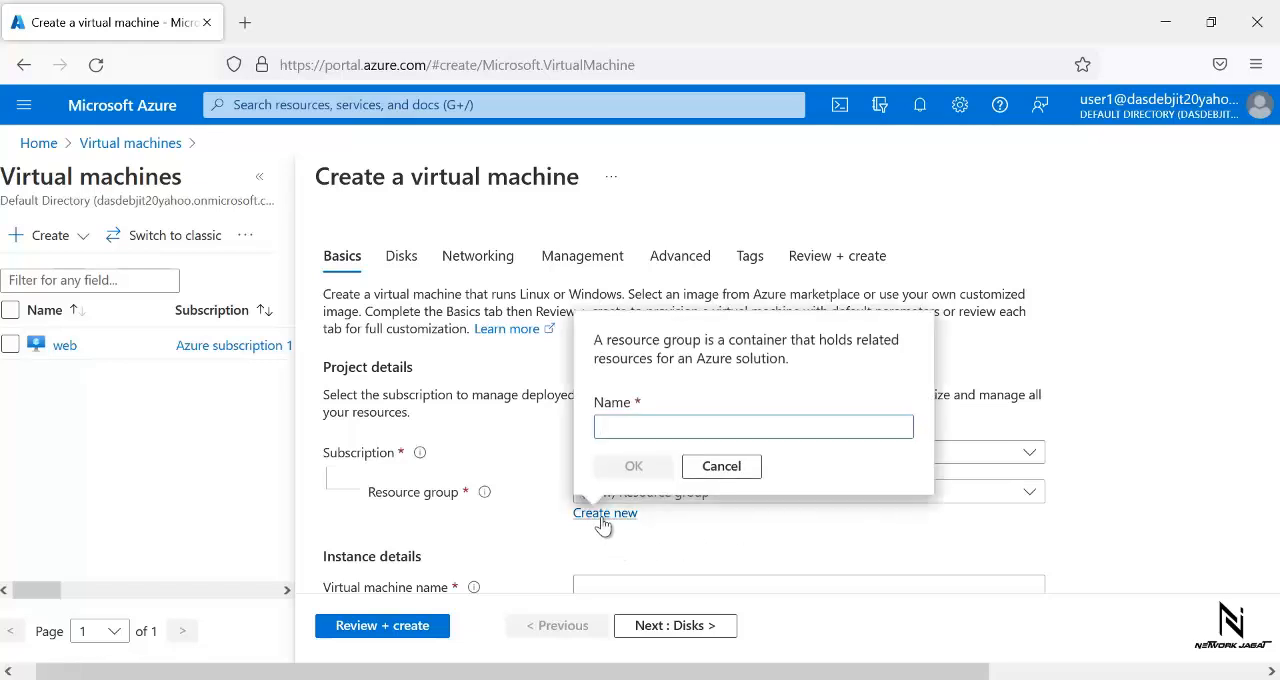
pyautogui.write('demo')
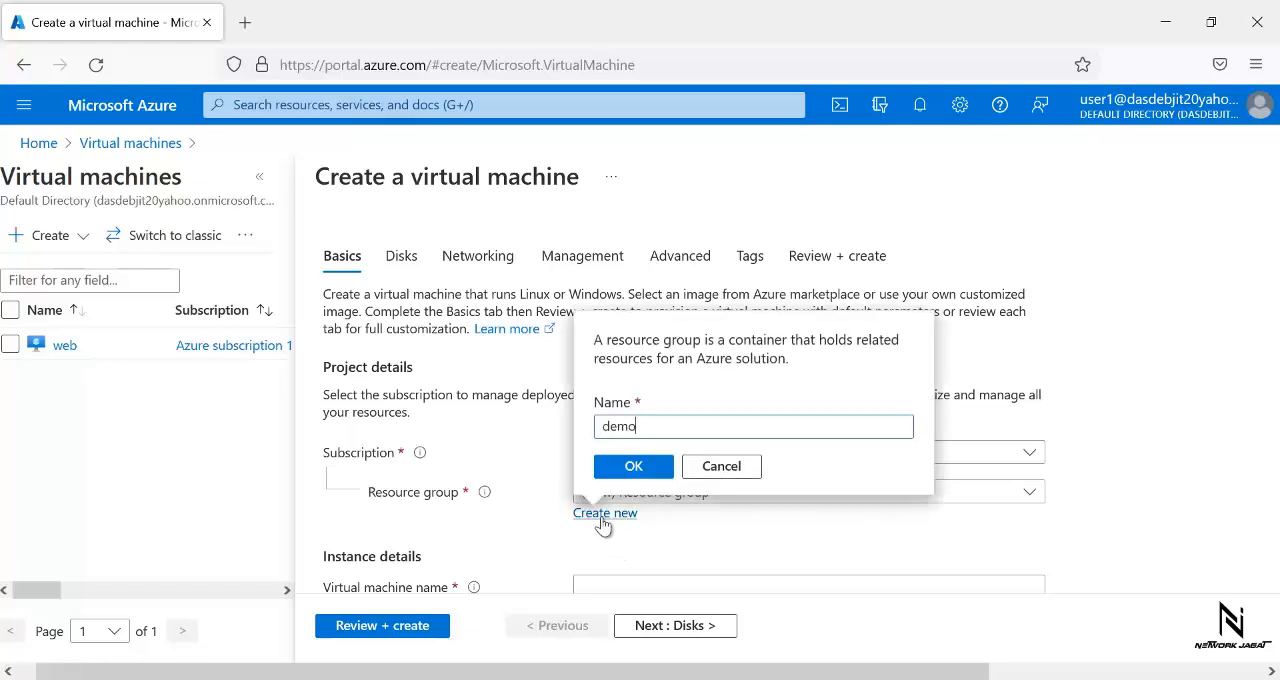
pyautogui.write('2')
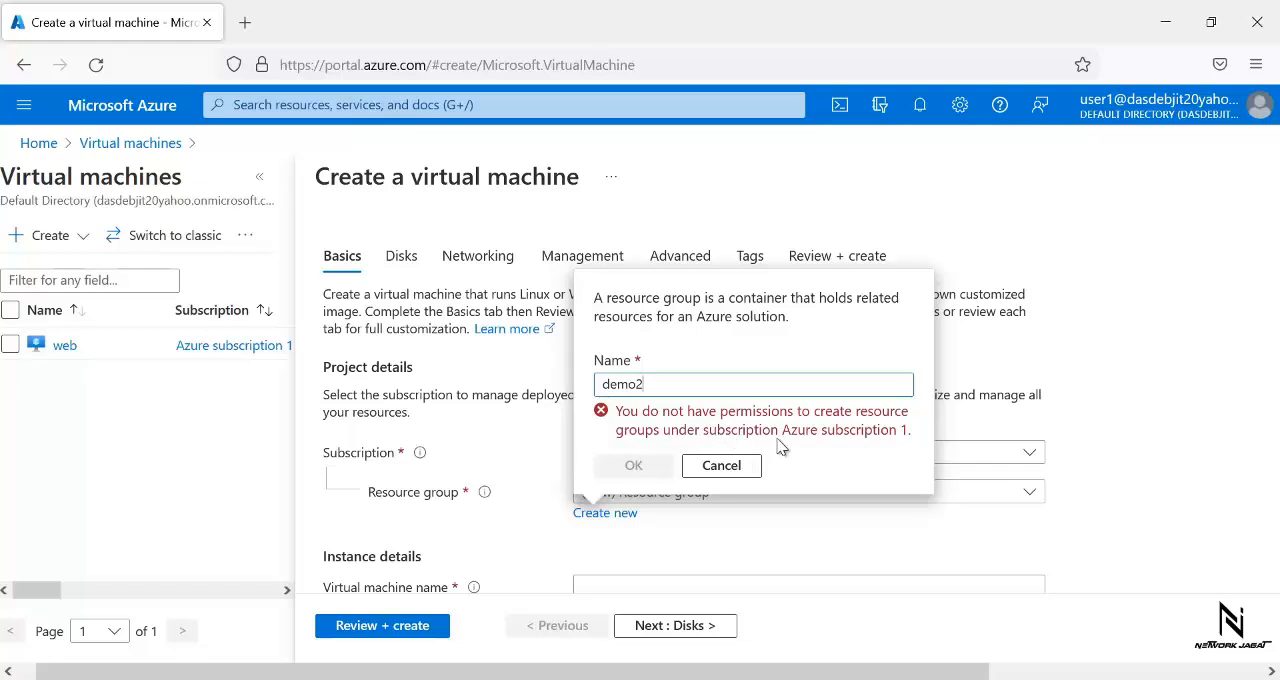
pyautogui.click(737, 467)
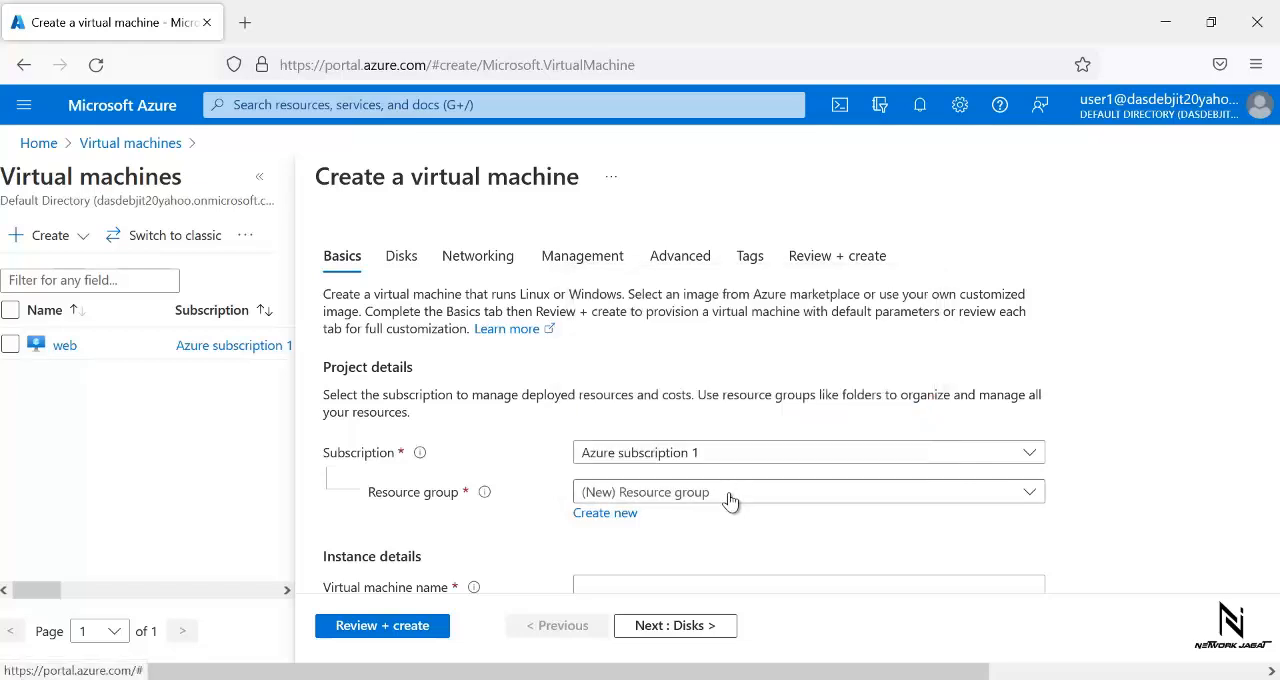
# - Place the virtual machine in the existing demo resource group and name it web2
pyautogui.click(731, 502)
pyautogui.click(600, 570)
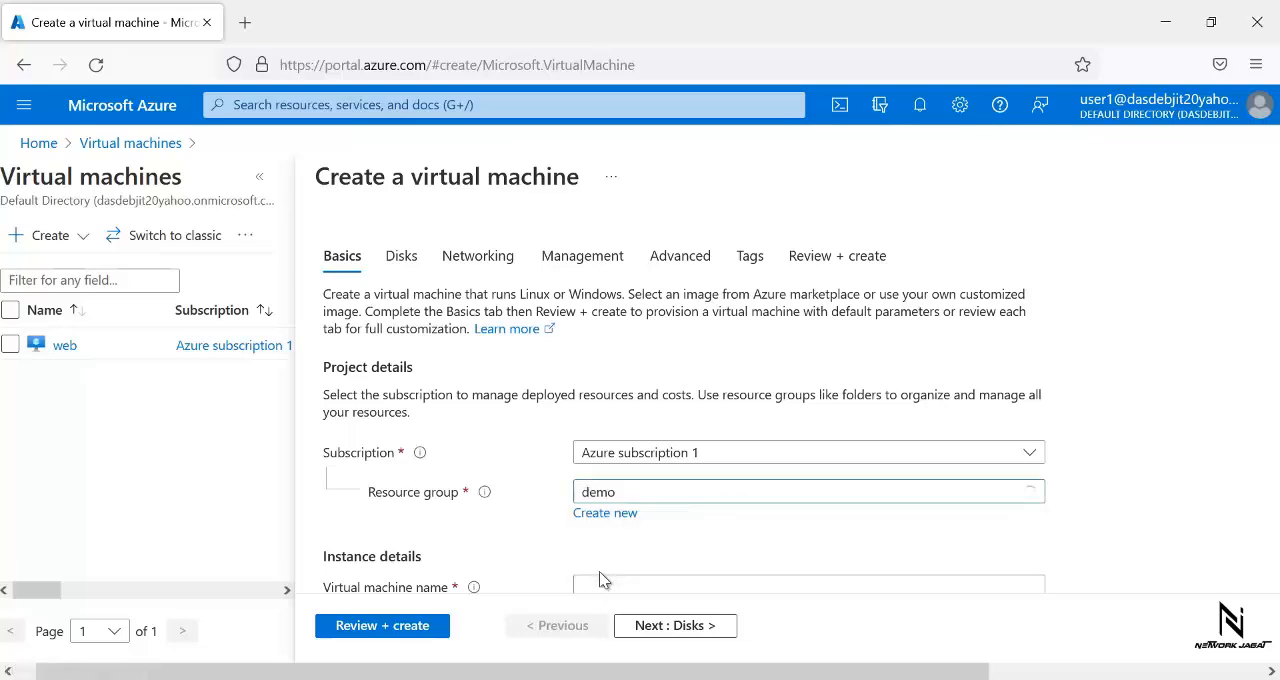
pyautogui.scroll(-3, 1234, 323)
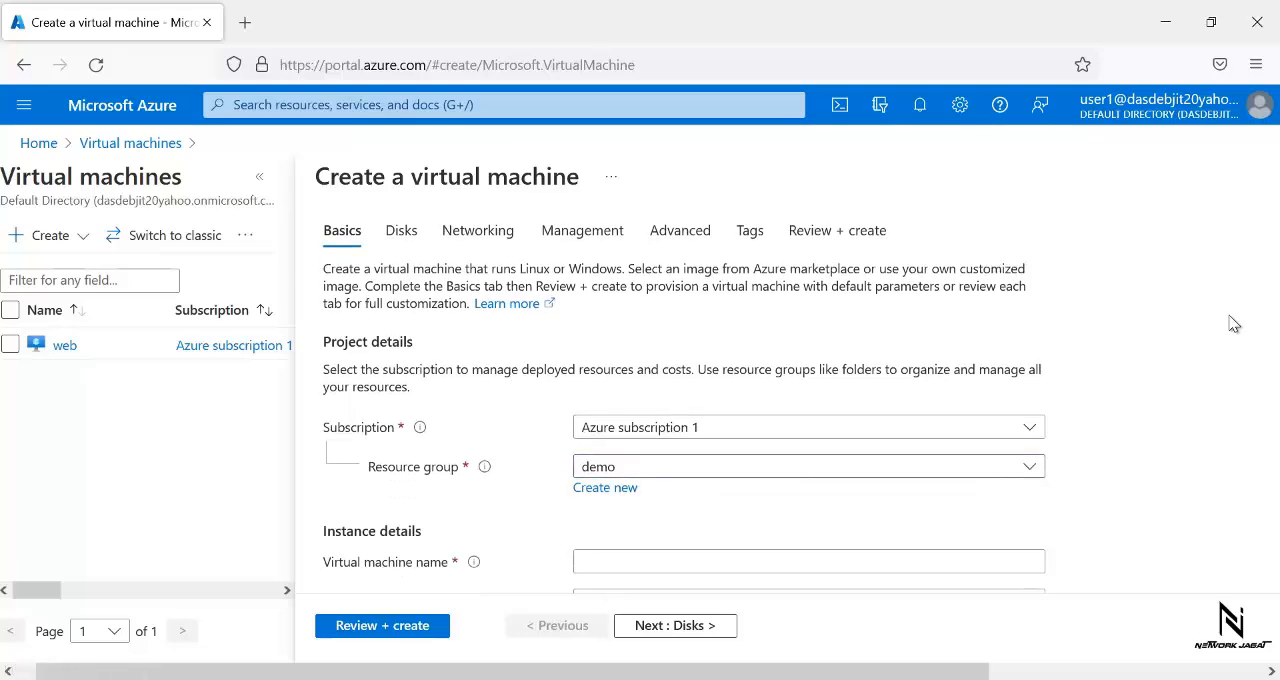
pyautogui.click(860, 318)
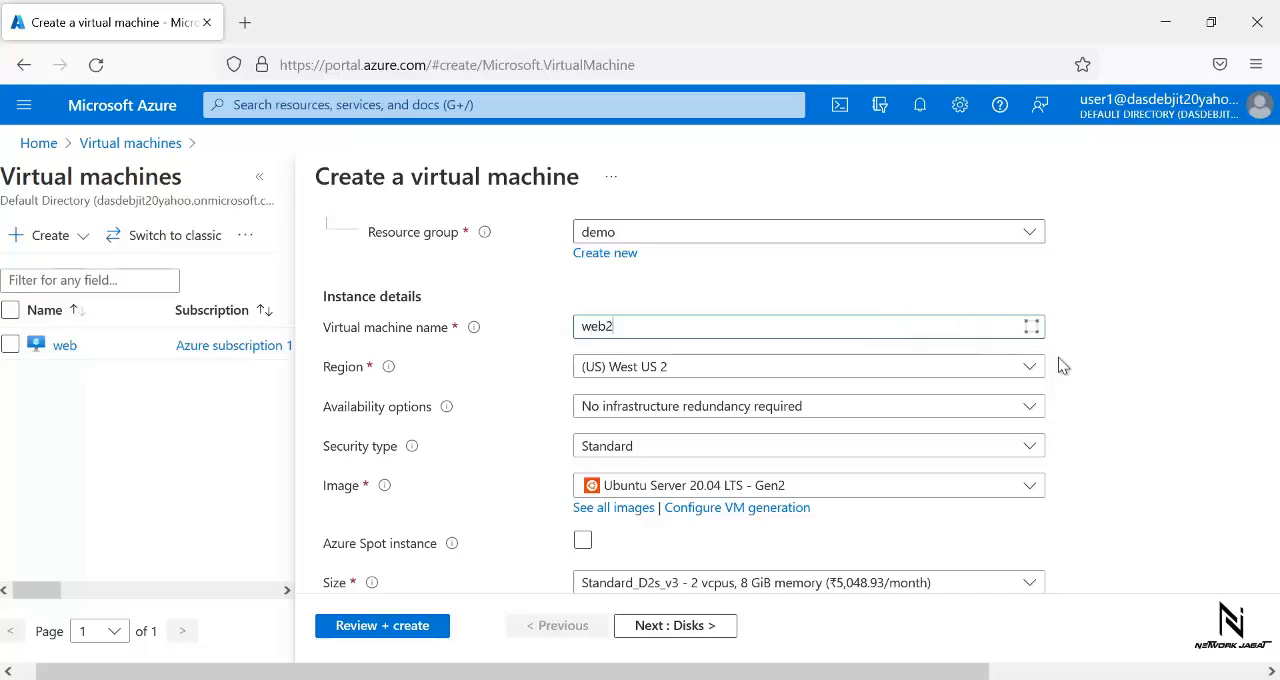
pyautogui.write('web2')
# - Set the administrator authentication type to Password, and enter the administrator username, the password and its confirmation
pyautogui.scroll(-3, 1100, 455)
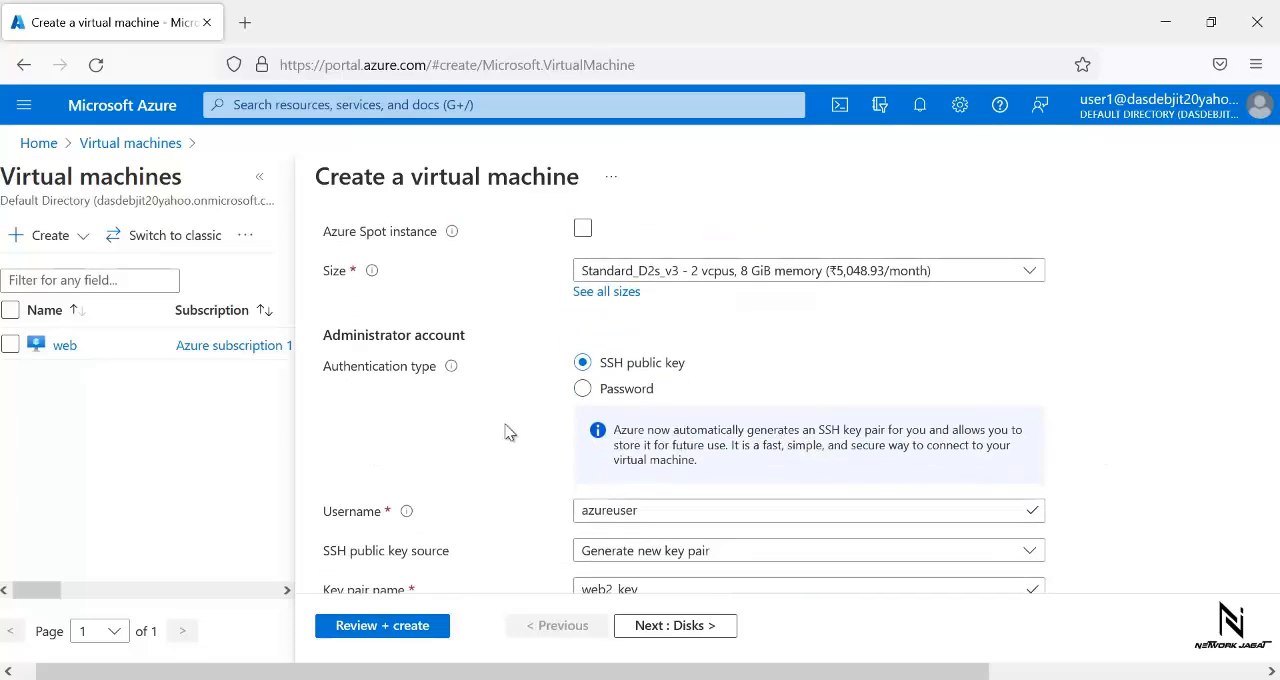
pyautogui.click(624, 390)
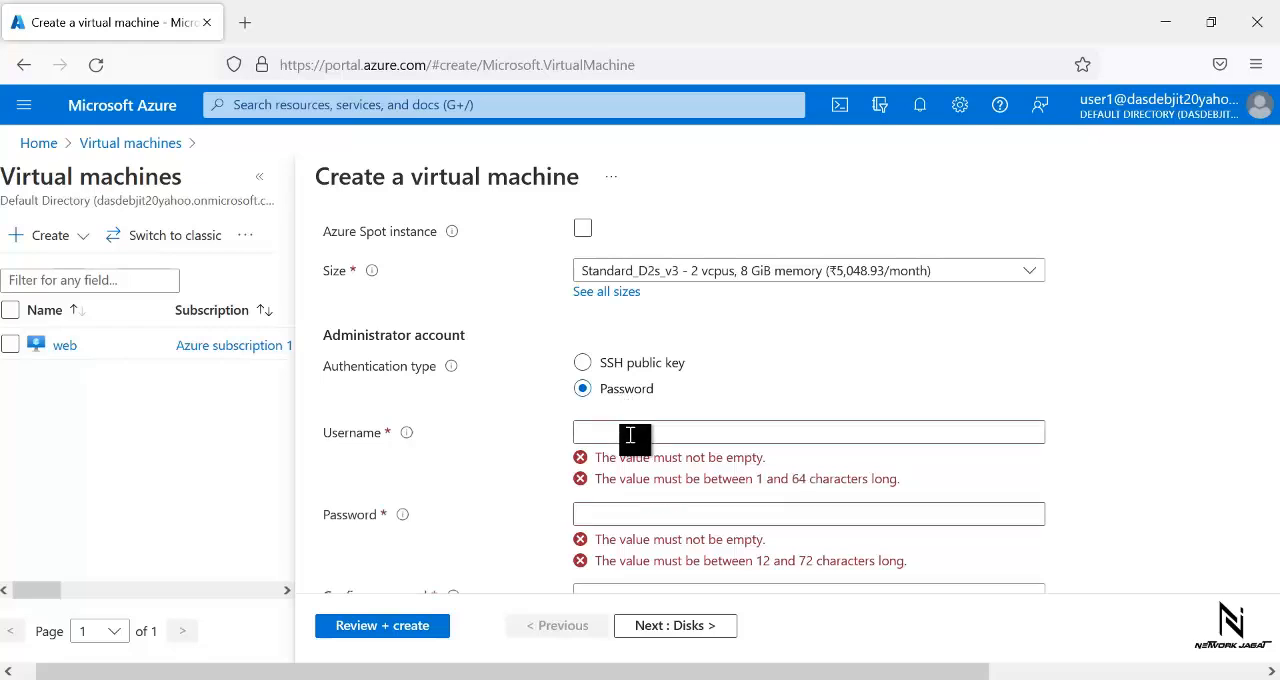
pyautogui.click(626, 436)
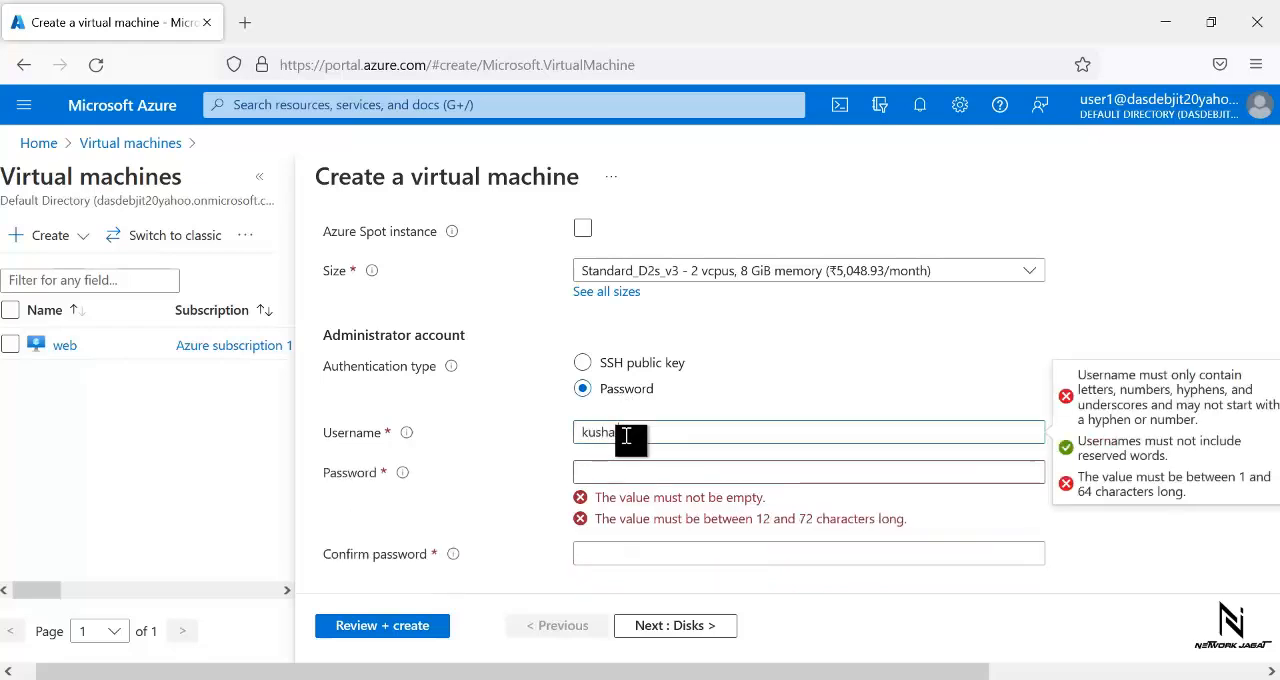
pyautogui.press('Tab')
pyautogui.write('••••')
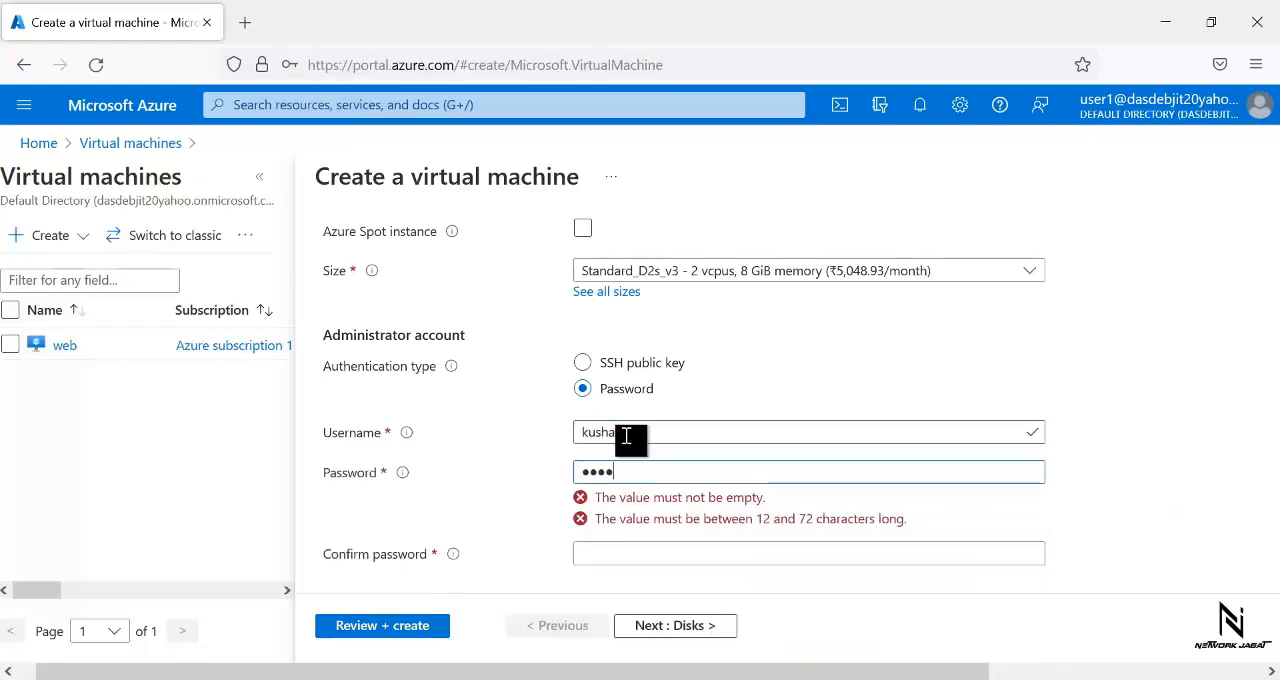
pyautogui.write('••••')
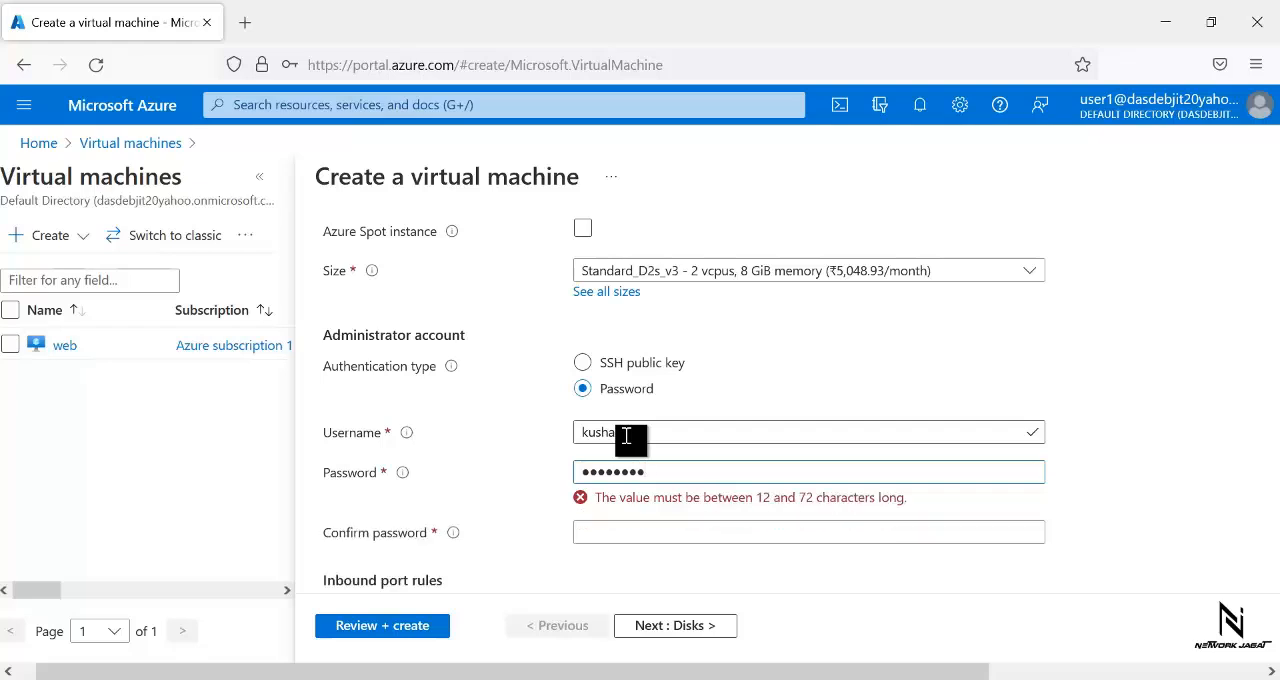
pyautogui.press('Tab')
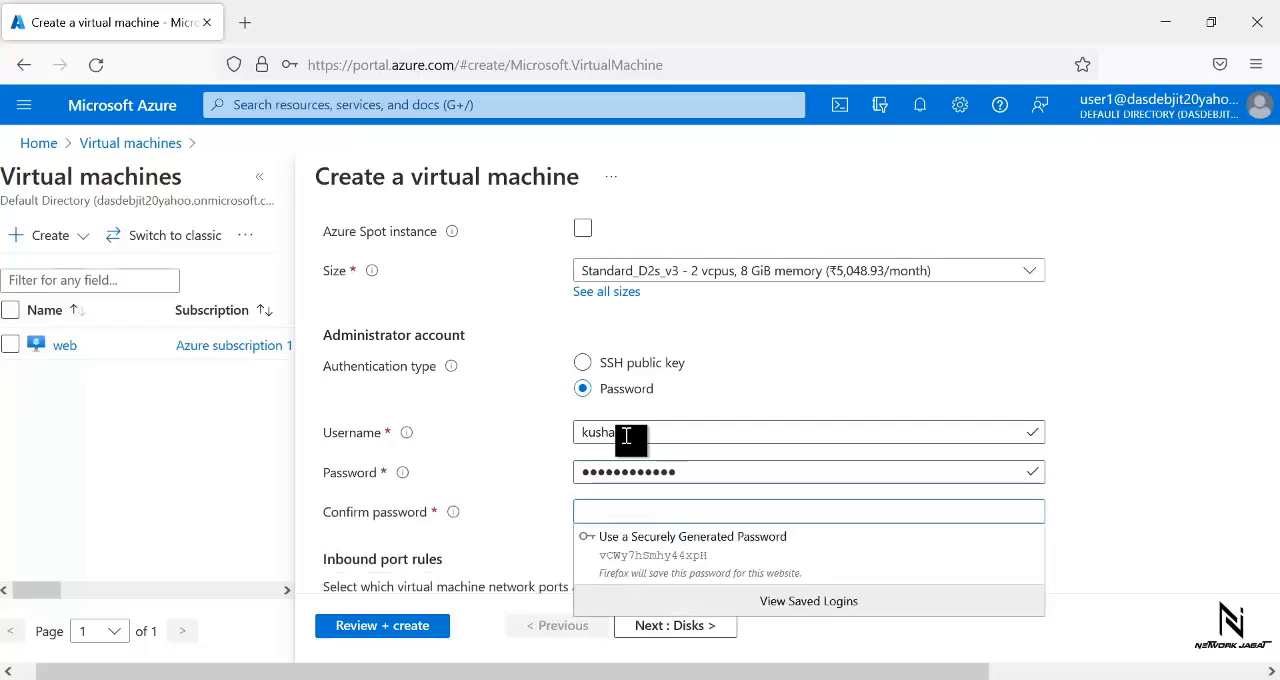
pyautogui.write('••••••')
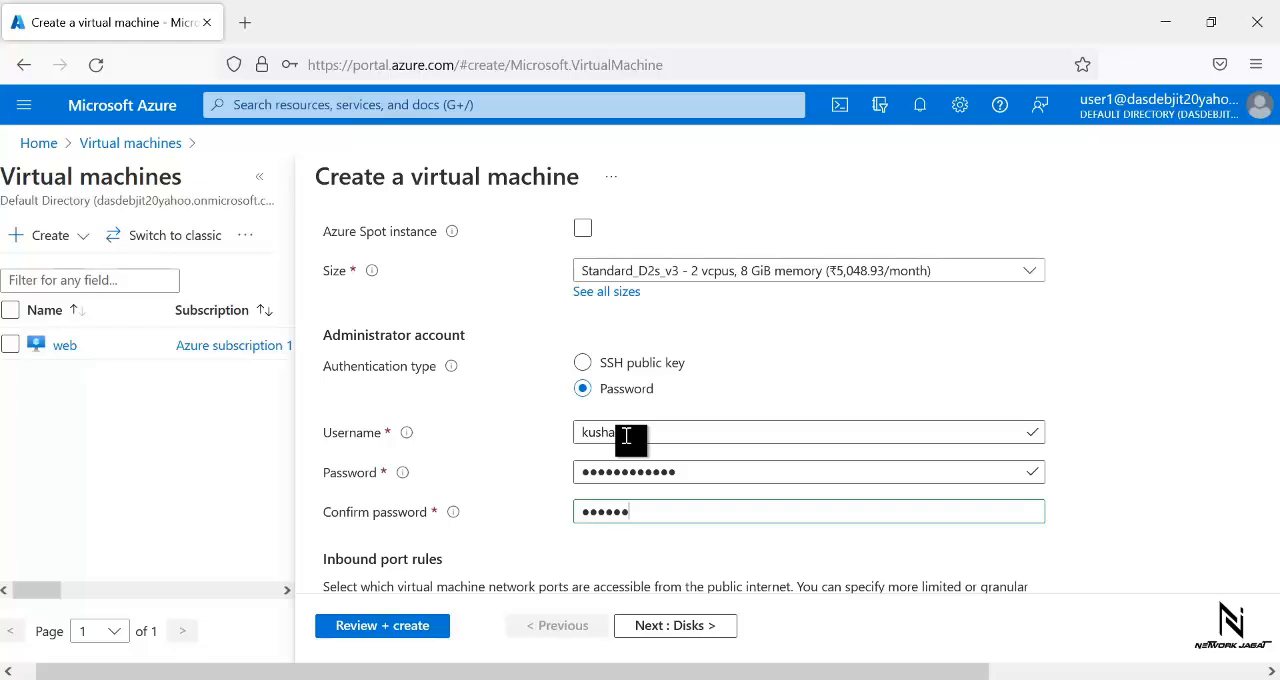
pyautogui.write('•••')
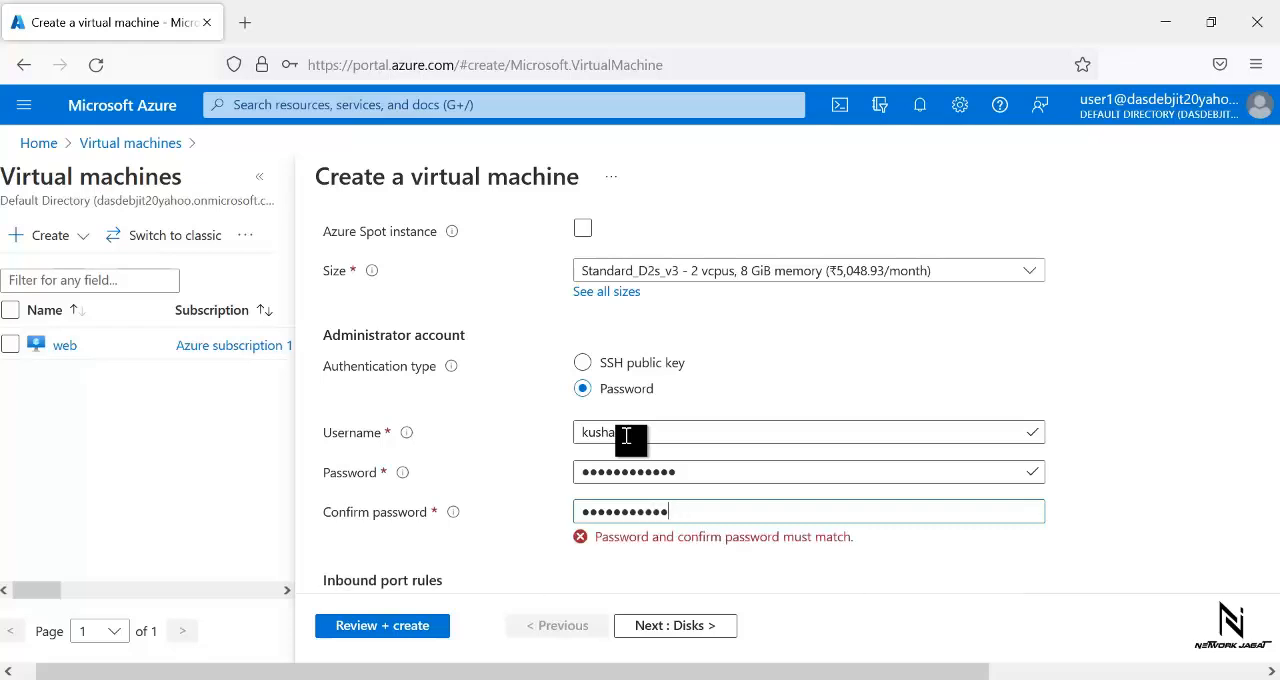
pyautogui.hotkey('ctrl', 'a')
pyautogui.press('BackSpace')
pyautogui.write('•')
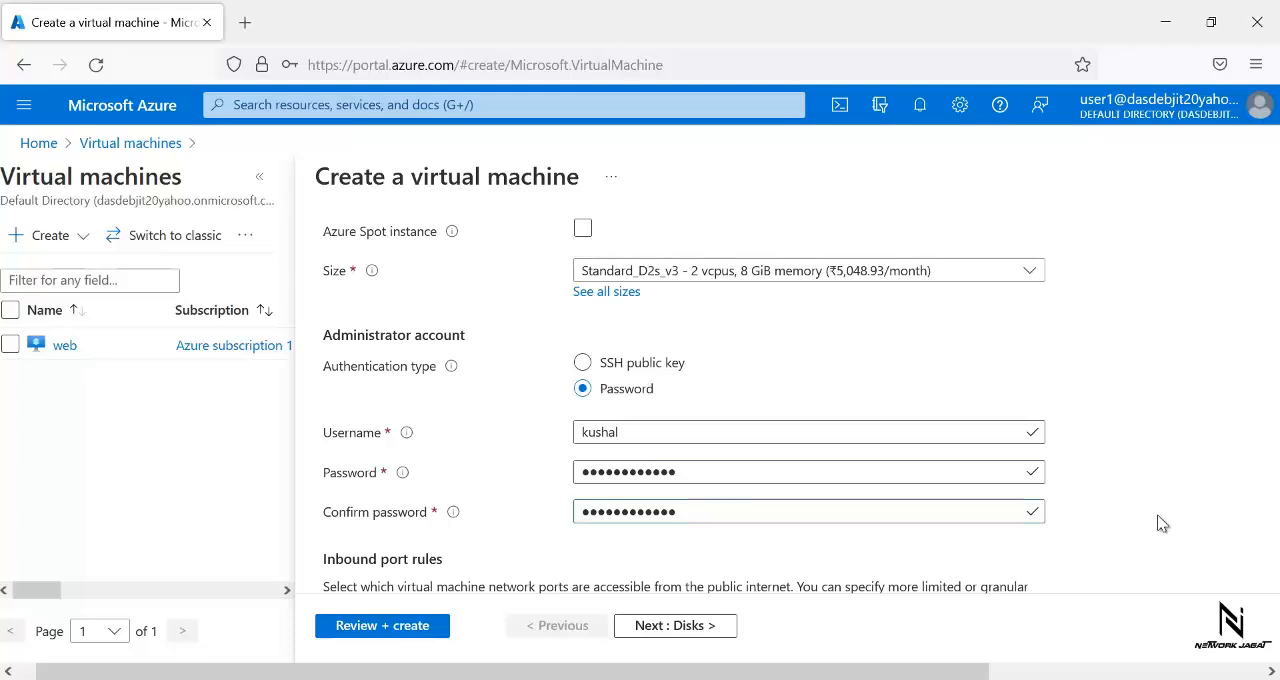
# - Keep the default port, disk and networking settings and disable boot diagnostics in the management settings
pyautogui.scroll(-3, 1160, 523)
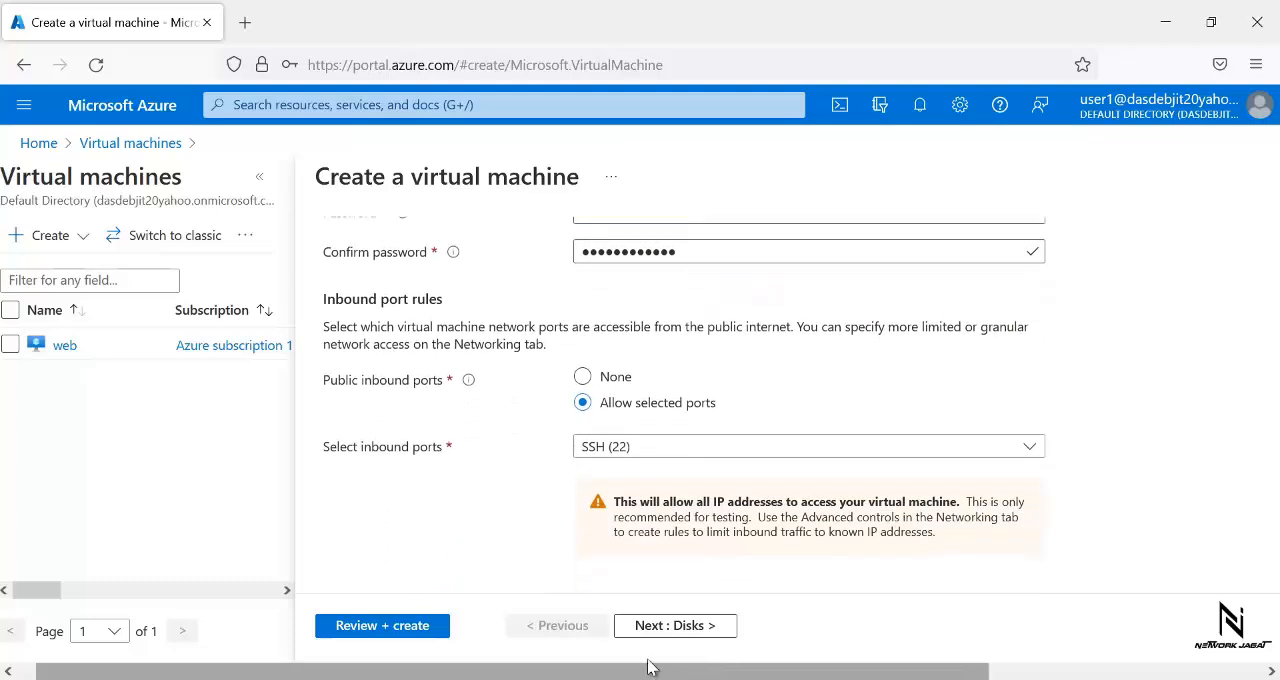
pyautogui.click(657, 627)
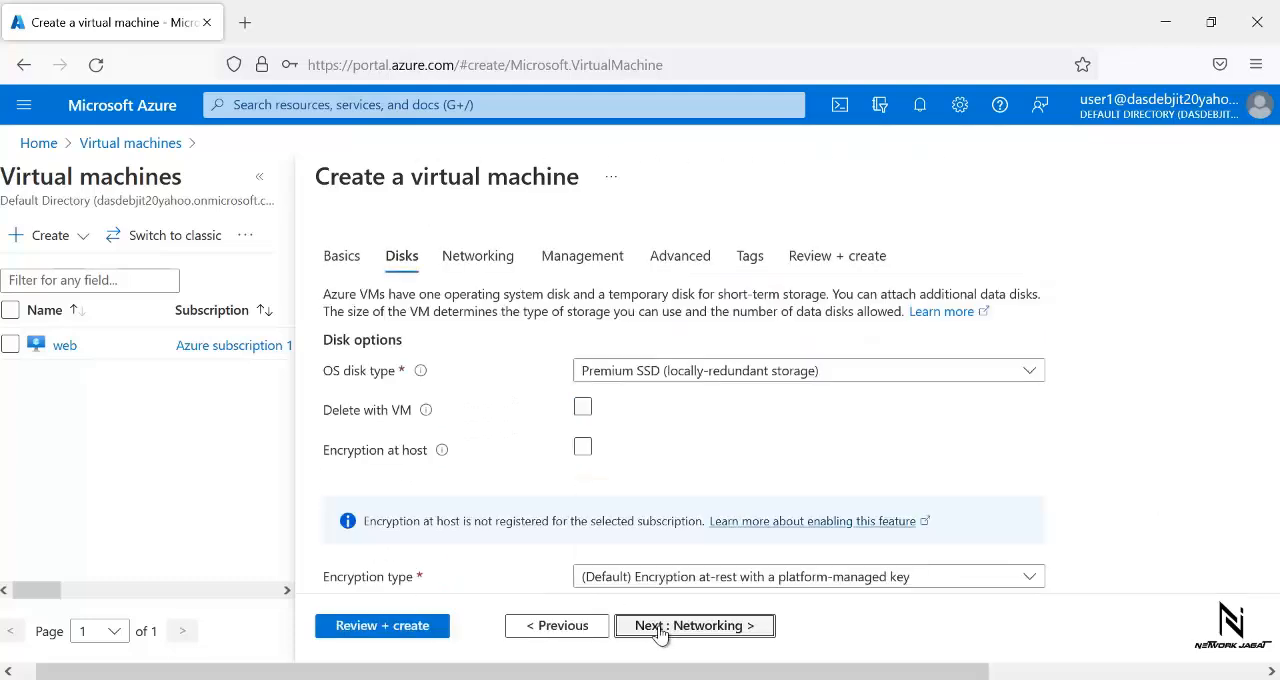
pyautogui.click(660, 627)
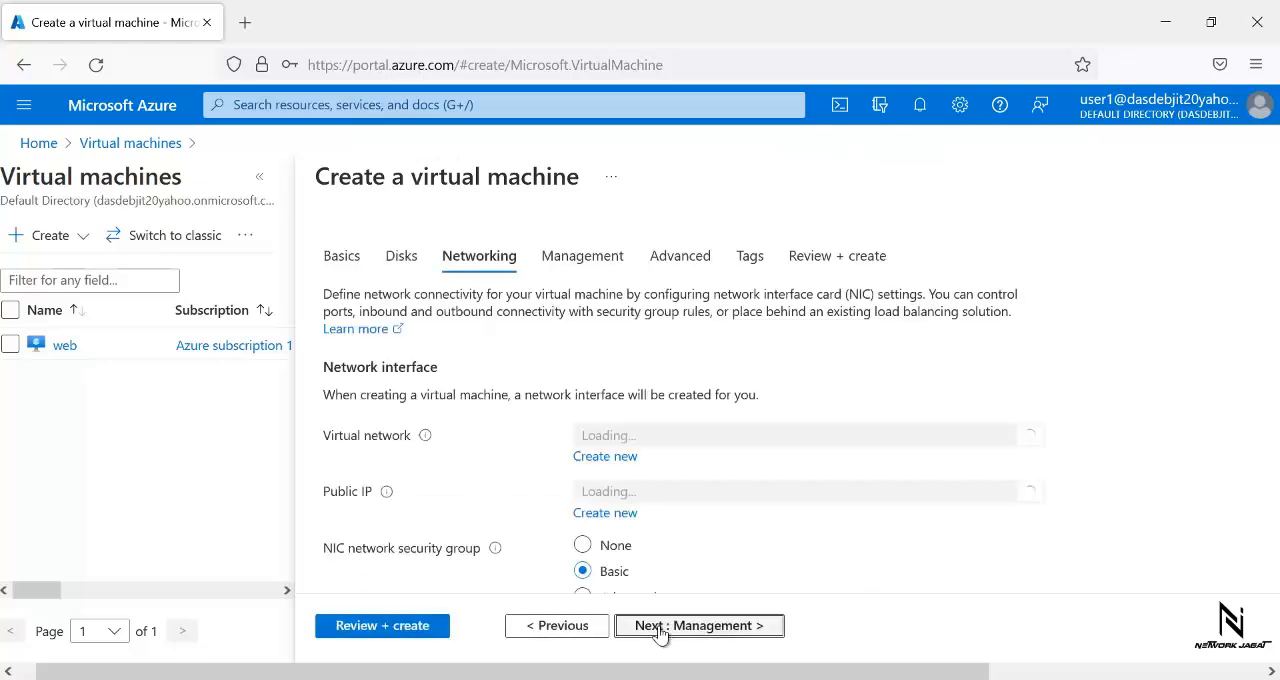
pyautogui.click(660, 627)
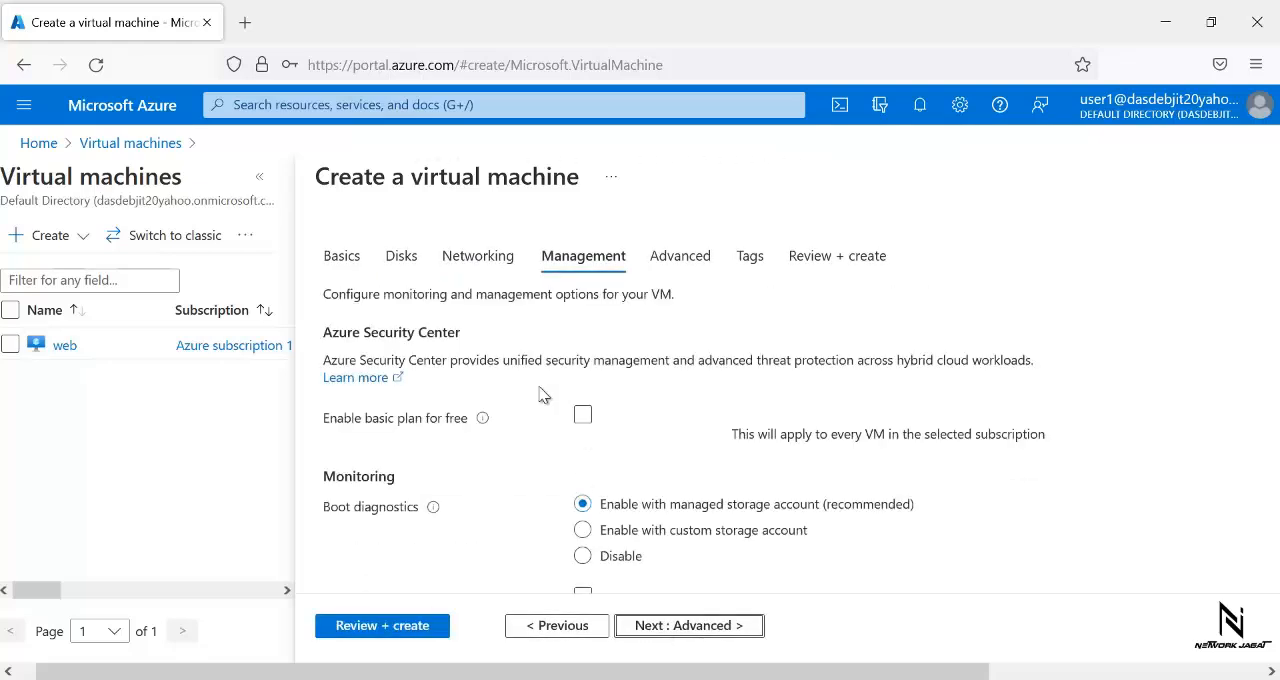
pyautogui.click(583, 561)
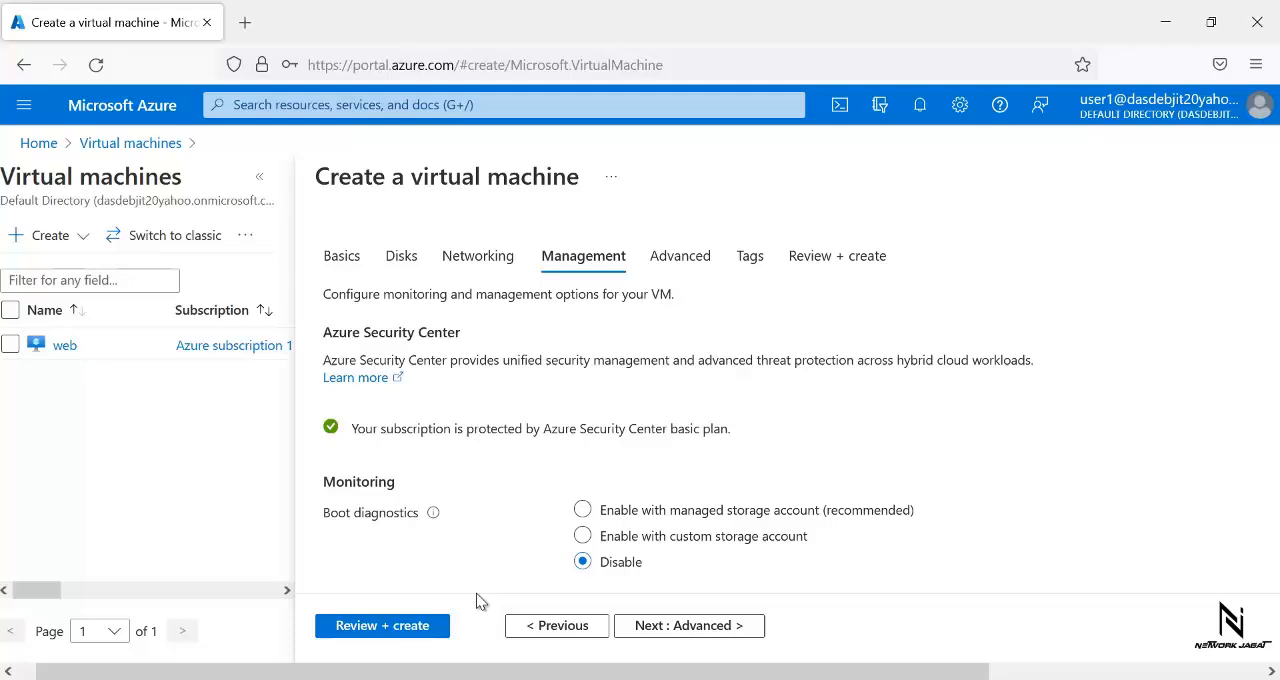
# - Validate and deploy the web2 virtual machine, and open its resource overview once it is deployed
pyautogui.click(397, 627)
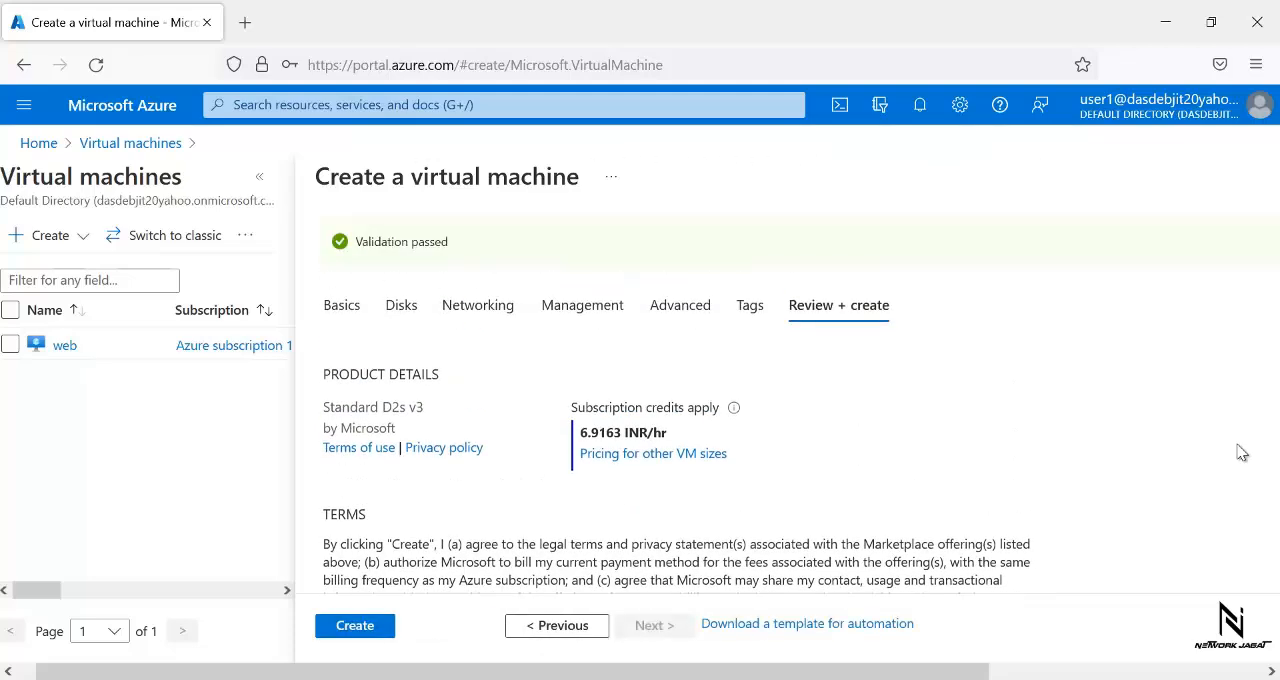
pyautogui.click(356, 626)
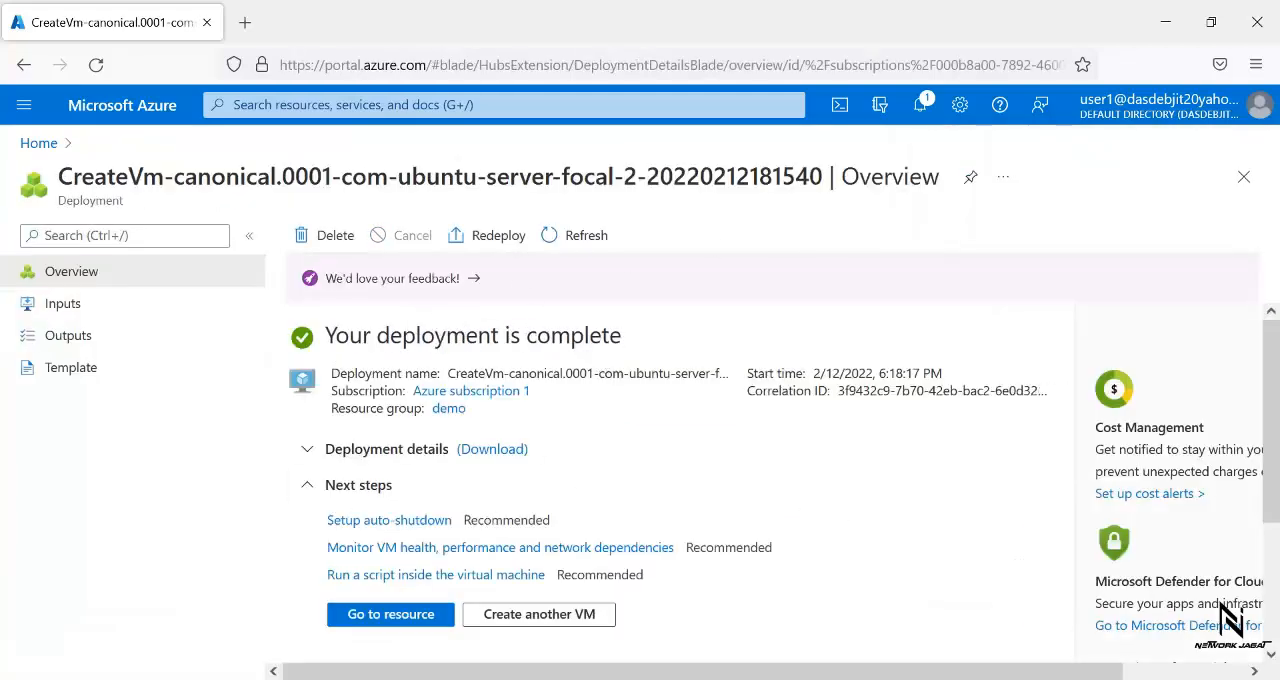
pyautogui.click(390, 616)
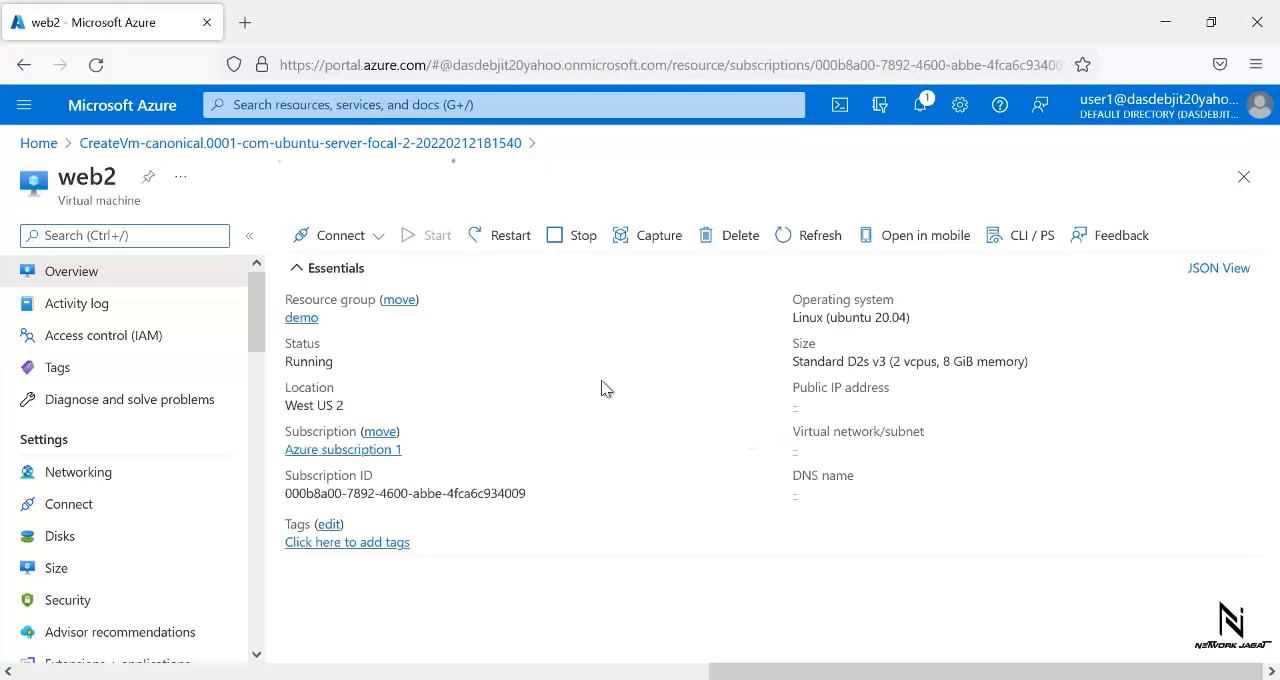
# - Check the resource groups and the virtual machines that user1 can access
pyautogui.click(22, 108)
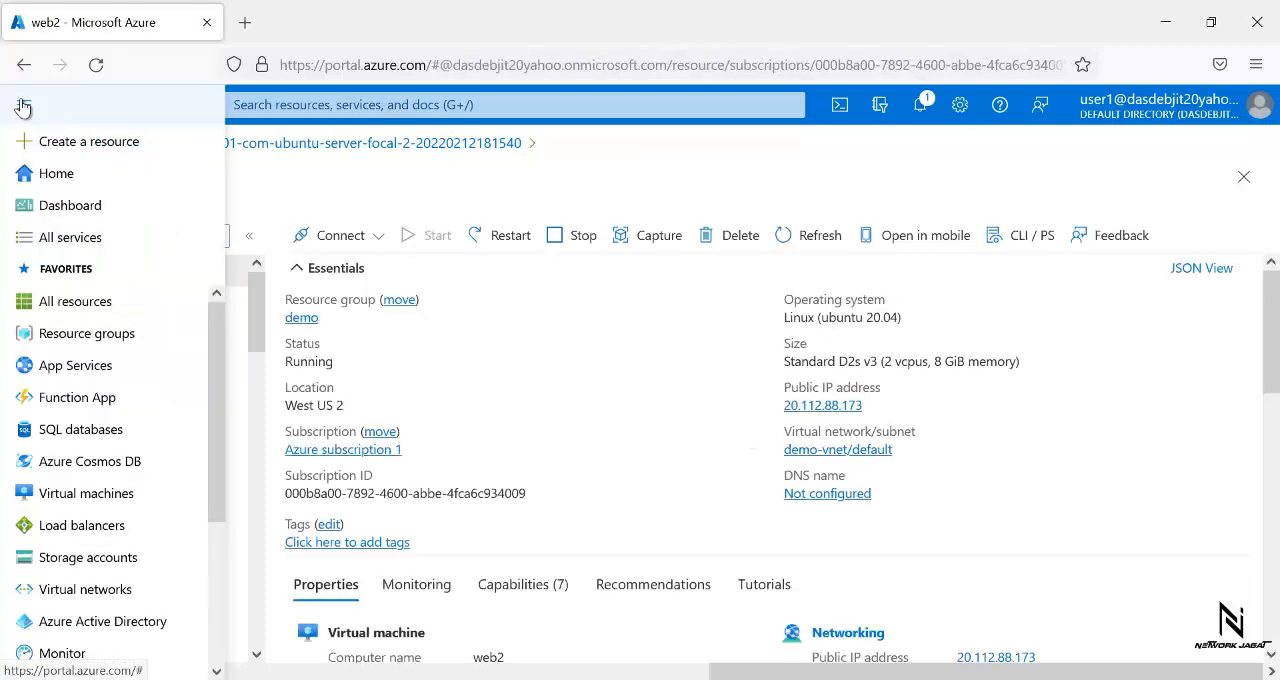
pyautogui.click(100, 335)
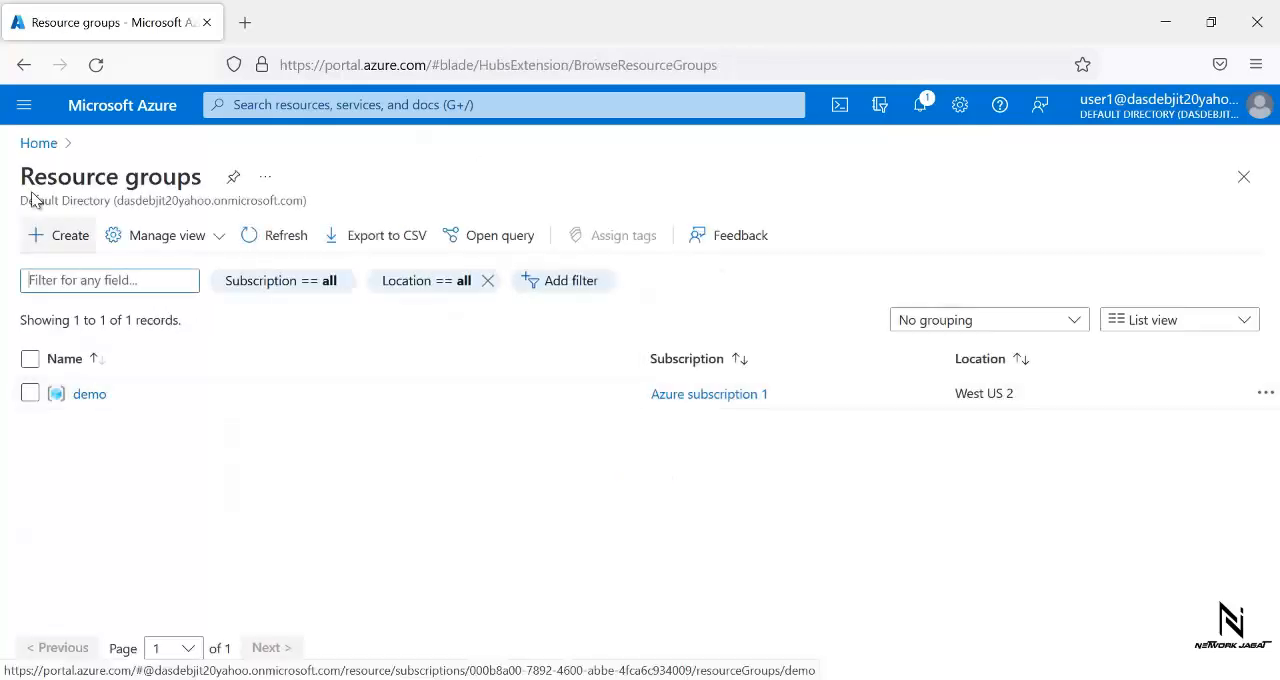
pyautogui.click(22, 108)
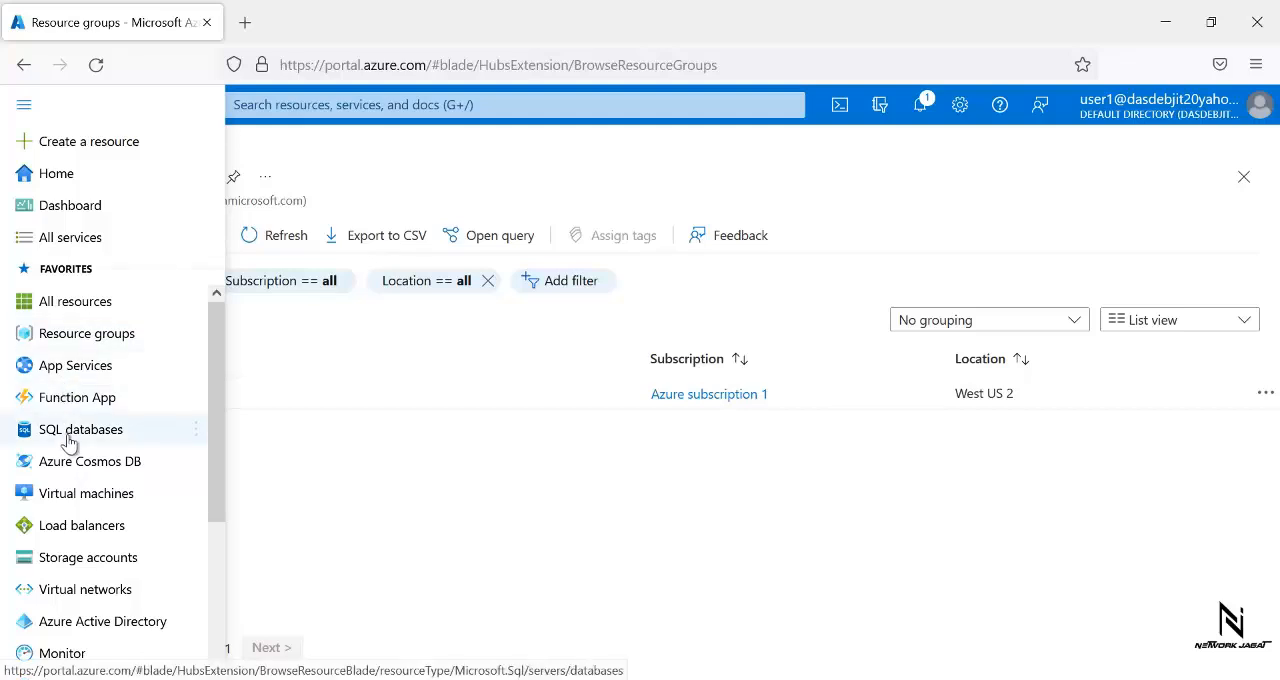
pyautogui.click(72, 495)
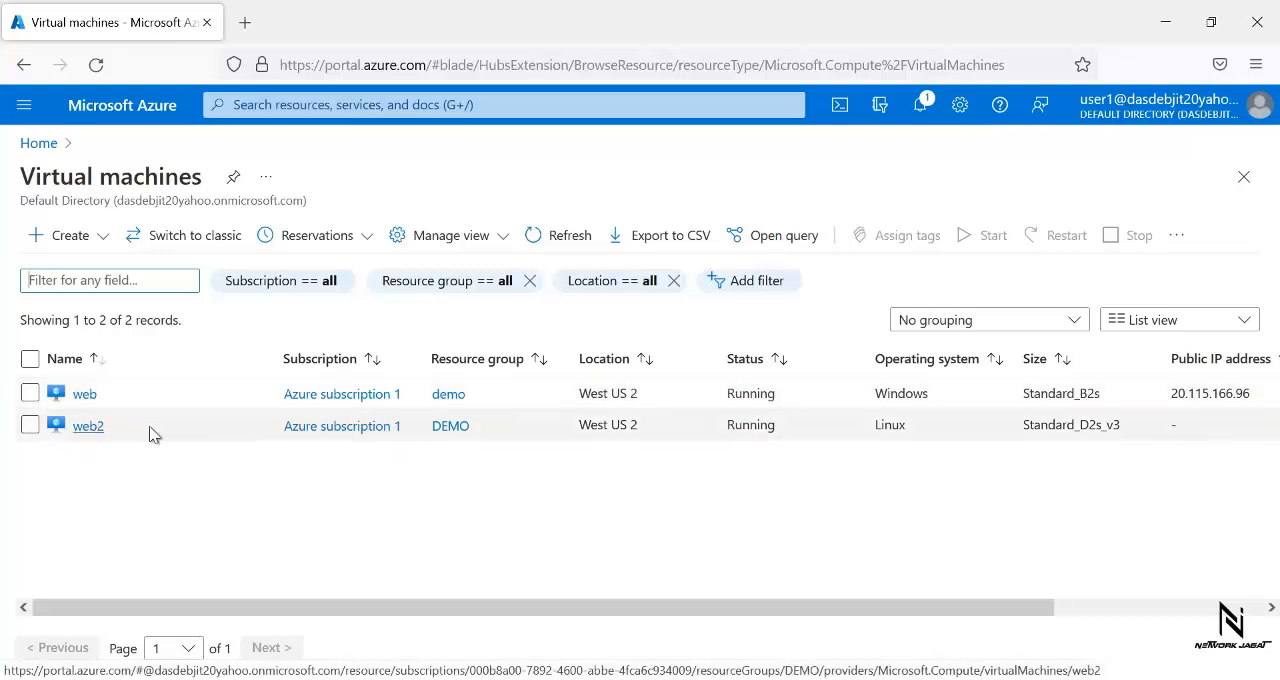
# - Switch to the Paint diagram and draw an orange triangle about 62 × 54 px below the web label in the Demo box
pyautogui.hotkey('alt', 'Tab')
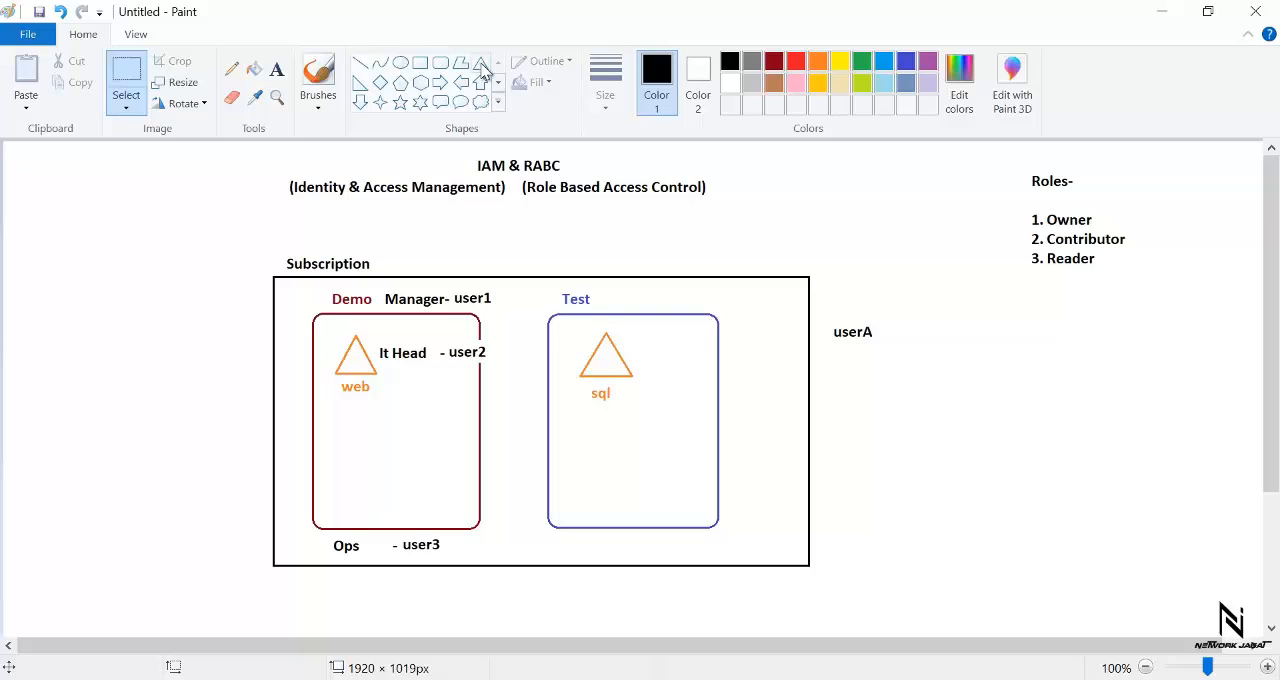
pyautogui.click(481, 62)
pyautogui.click(818, 62)
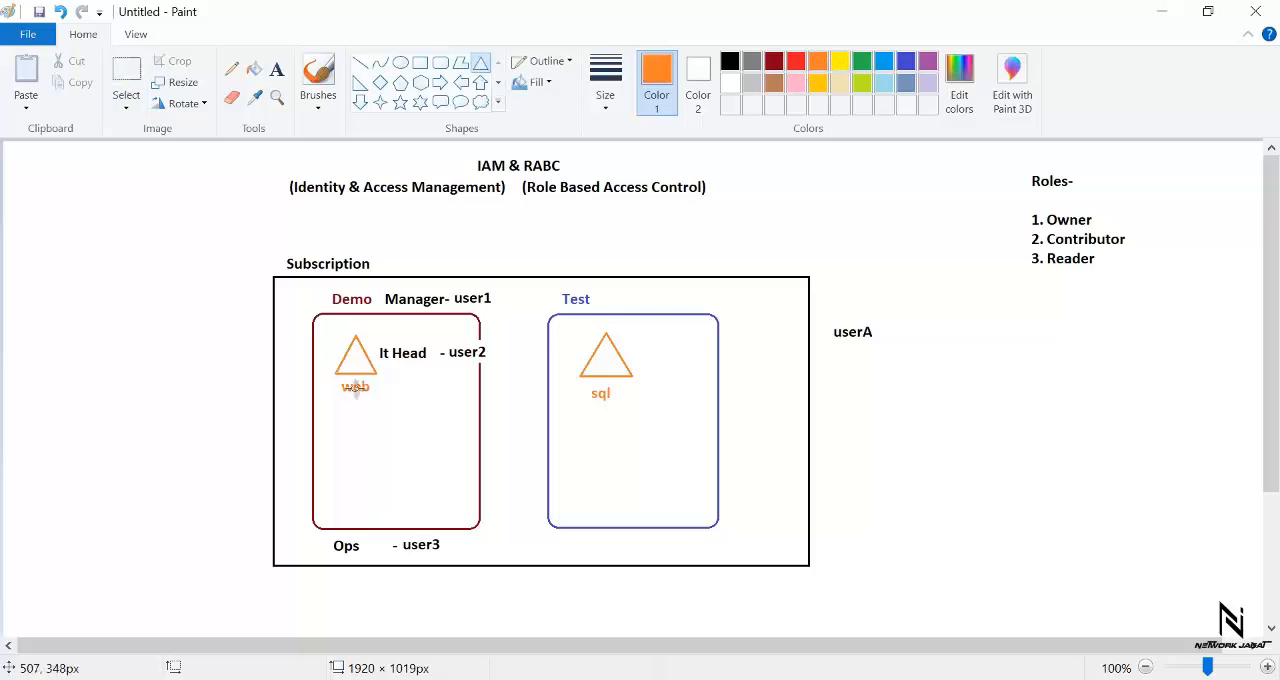
pyautogui.moveTo(374, 423); pyautogui.dragTo(333, 460)
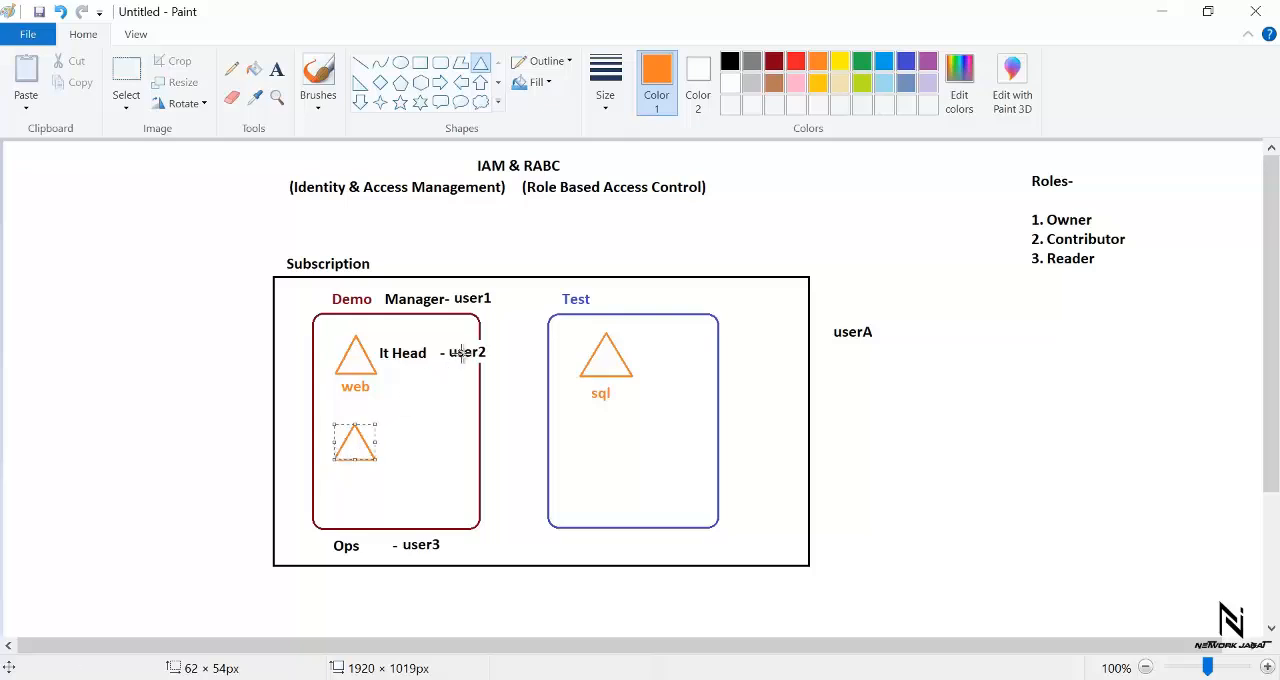
pyautogui.click(404, 230)
# - Label the new triangle in the Demo box with the orange text "web2"
pyautogui.click(277, 69)
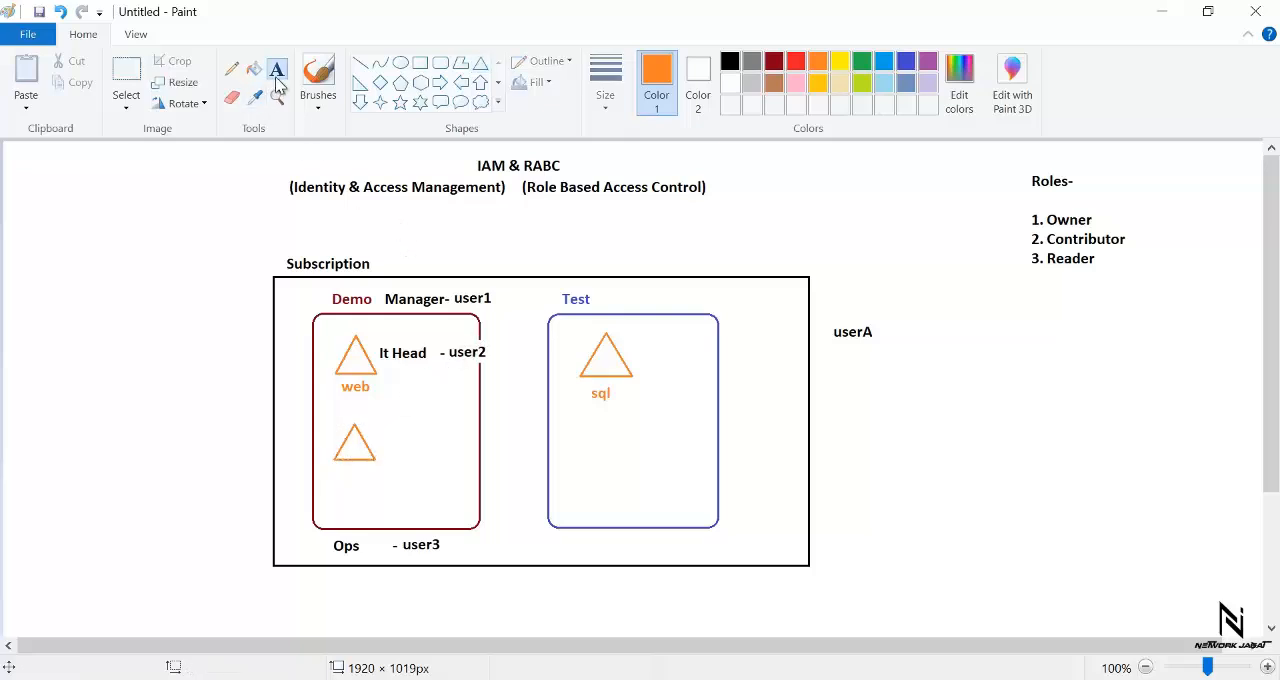
pyautogui.click(340, 471)
pyautogui.write('web')
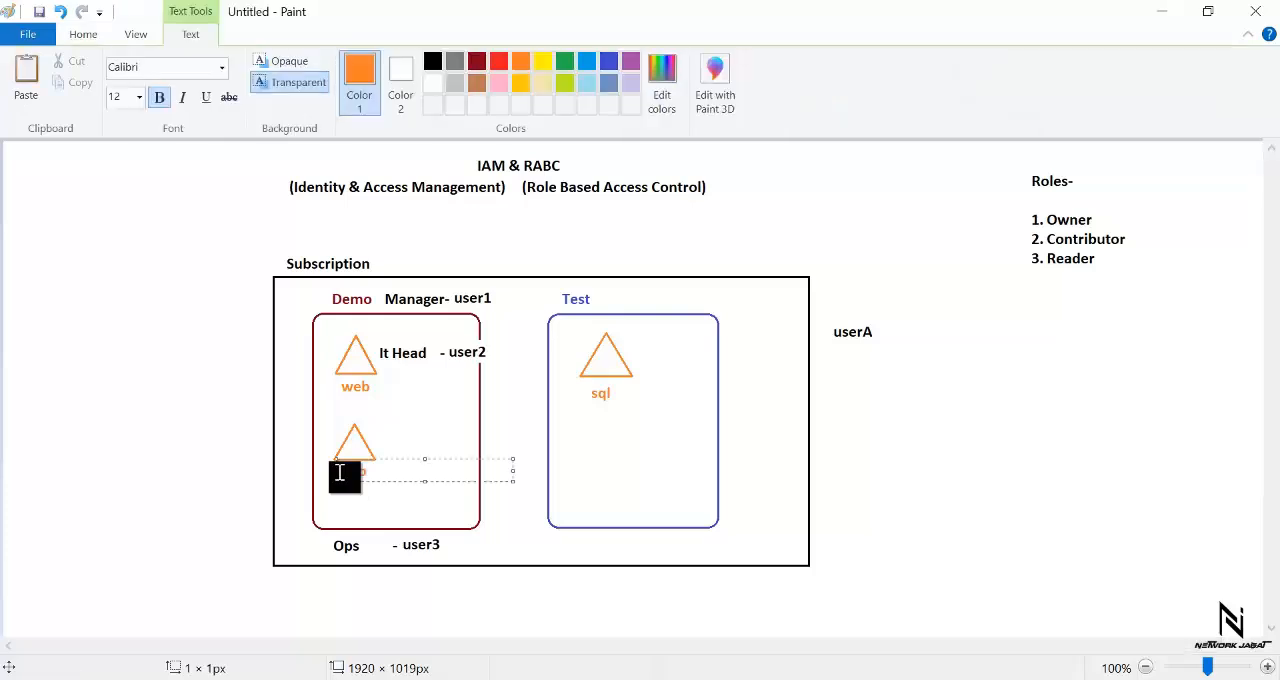
pyautogui.write('2')
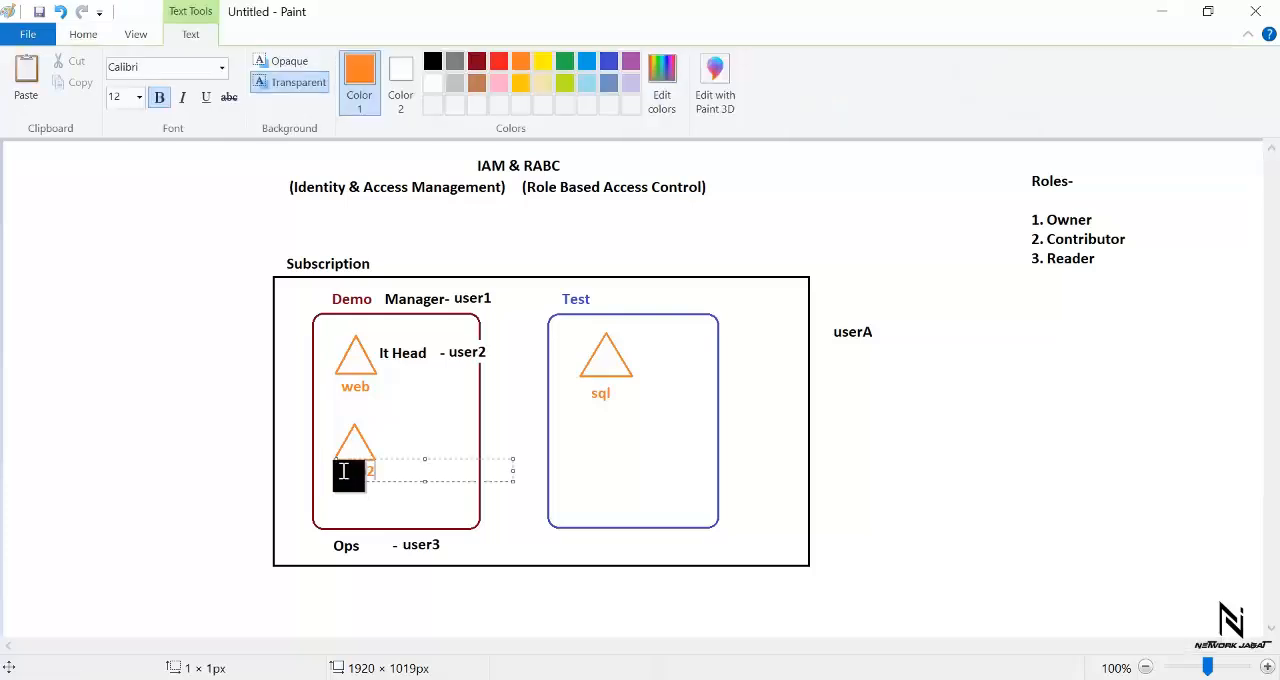
pyautogui.click(394, 400)
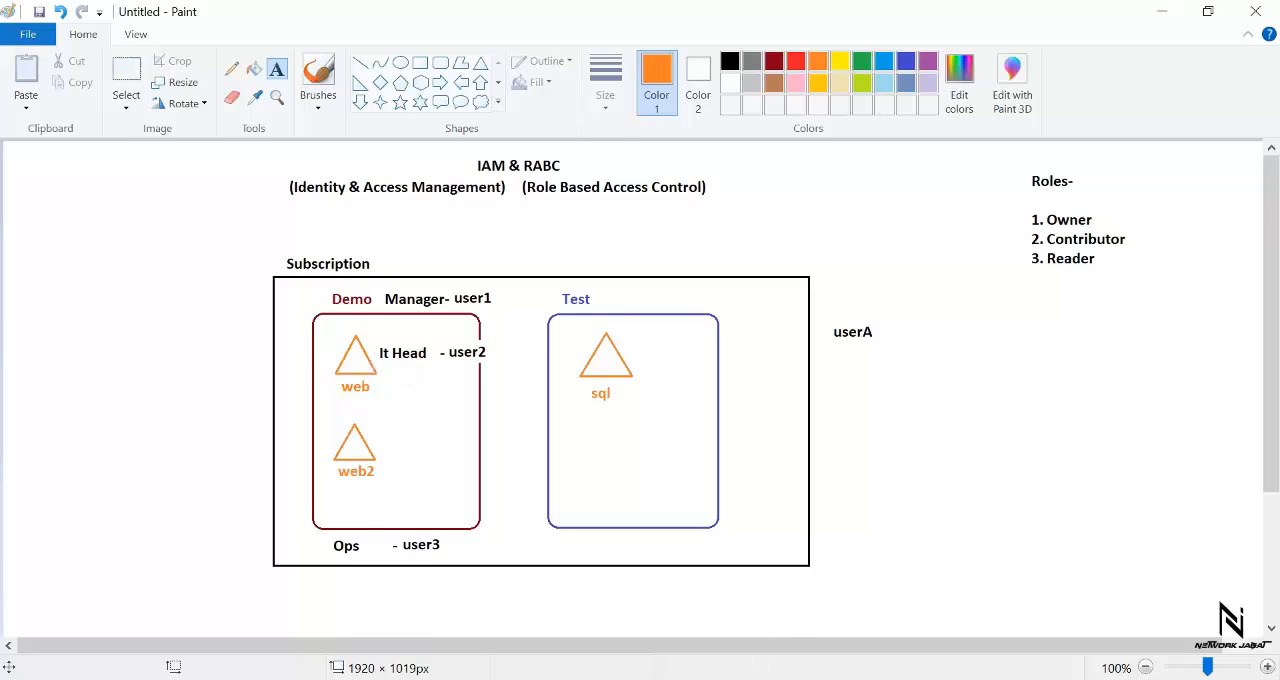
# - Switch back to the Azure portal in Firefox, sign out of user1, and sign in as user2 with the account password
pyautogui.moveTo(743, 679)
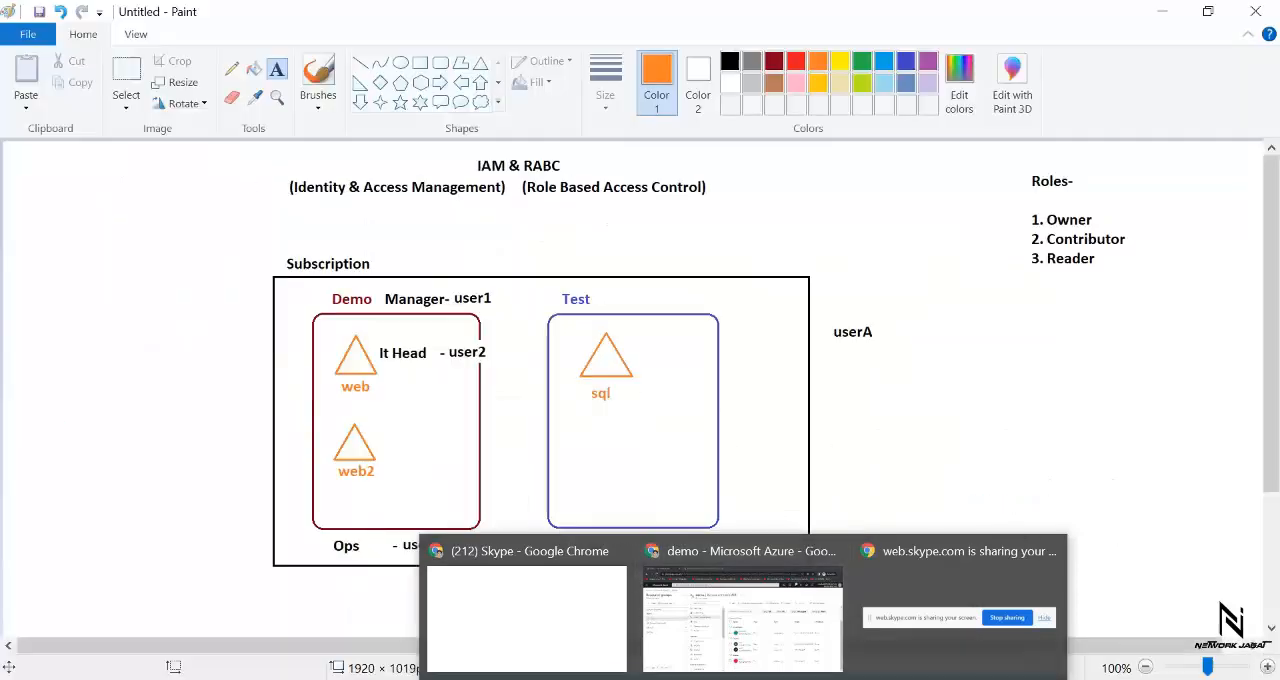
pyautogui.moveTo(890, 679)
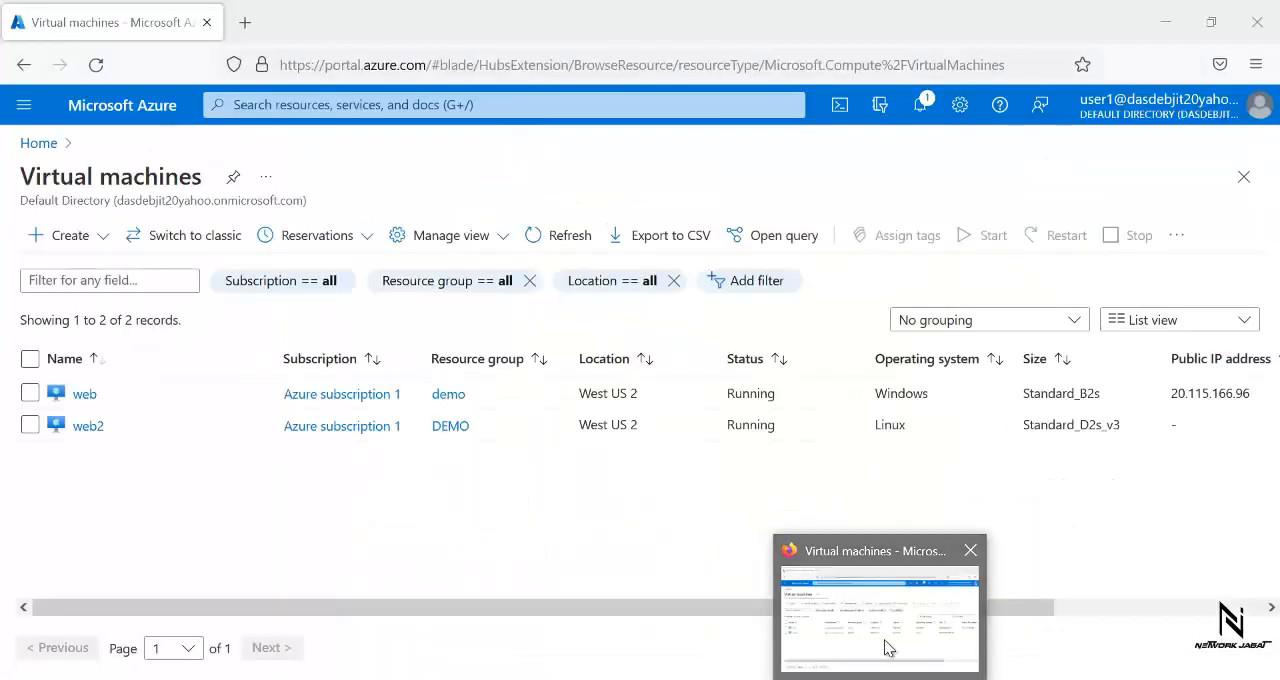
pyautogui.click(887, 649)
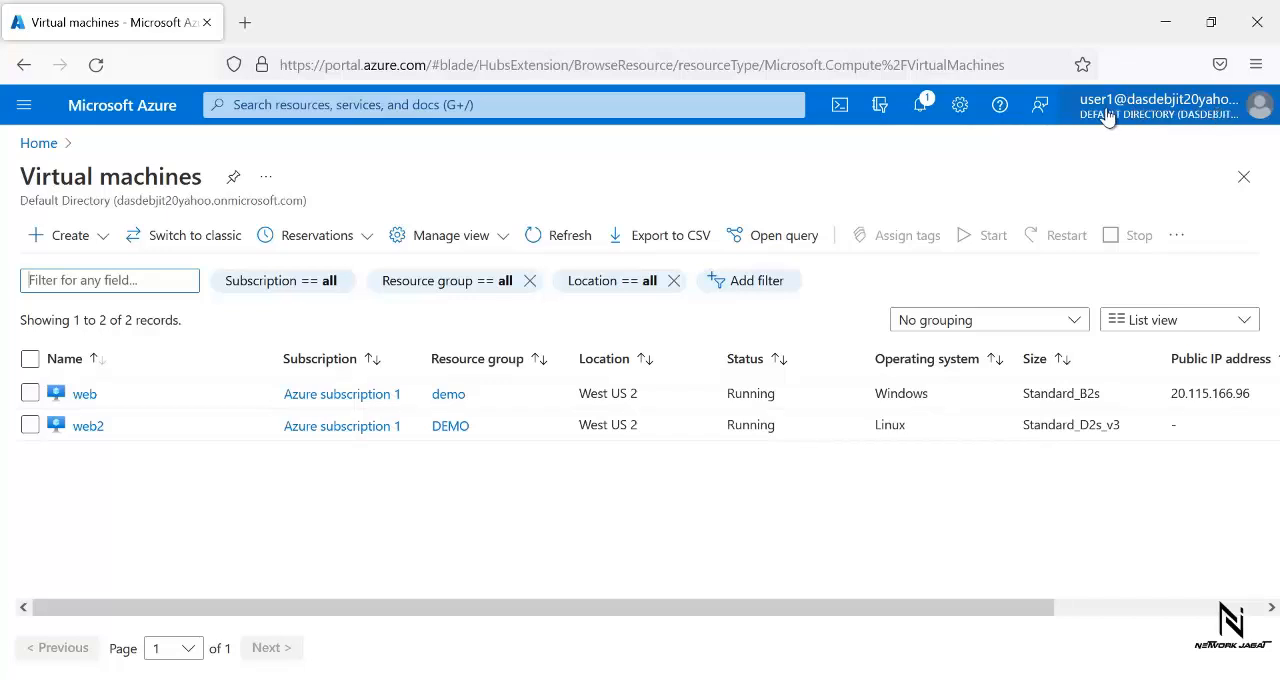
pyautogui.click(1251, 114)
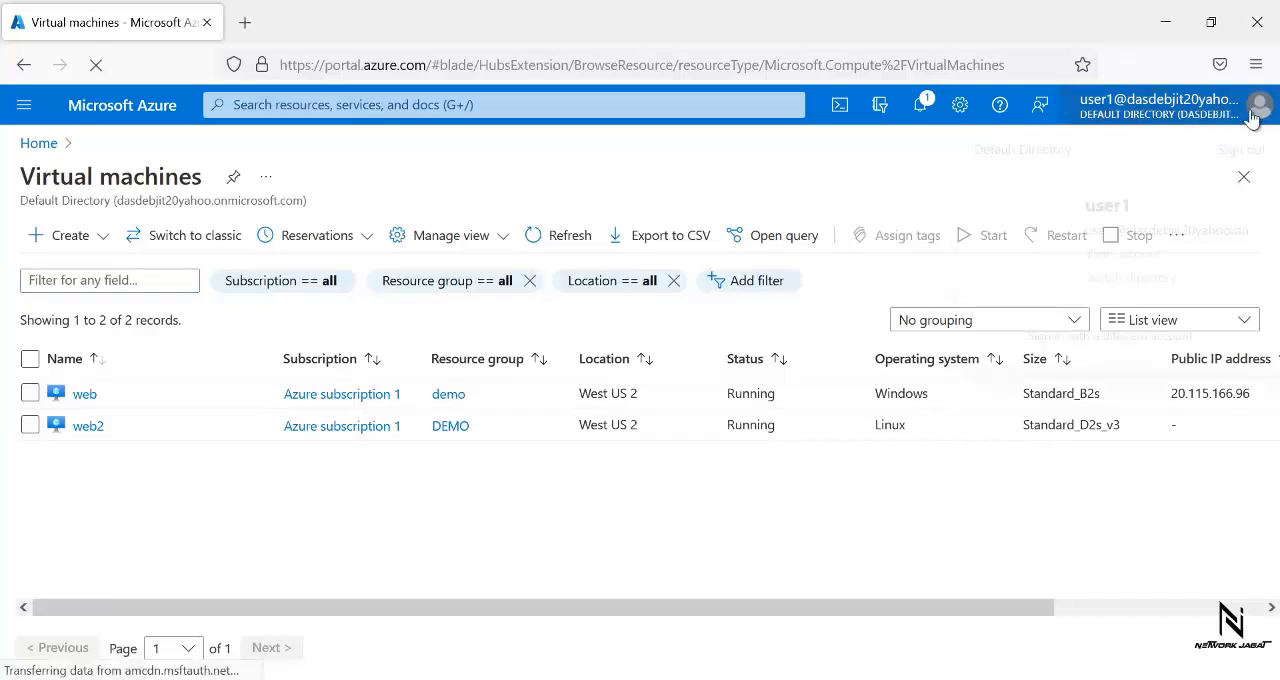
pyautogui.click(1230, 150)
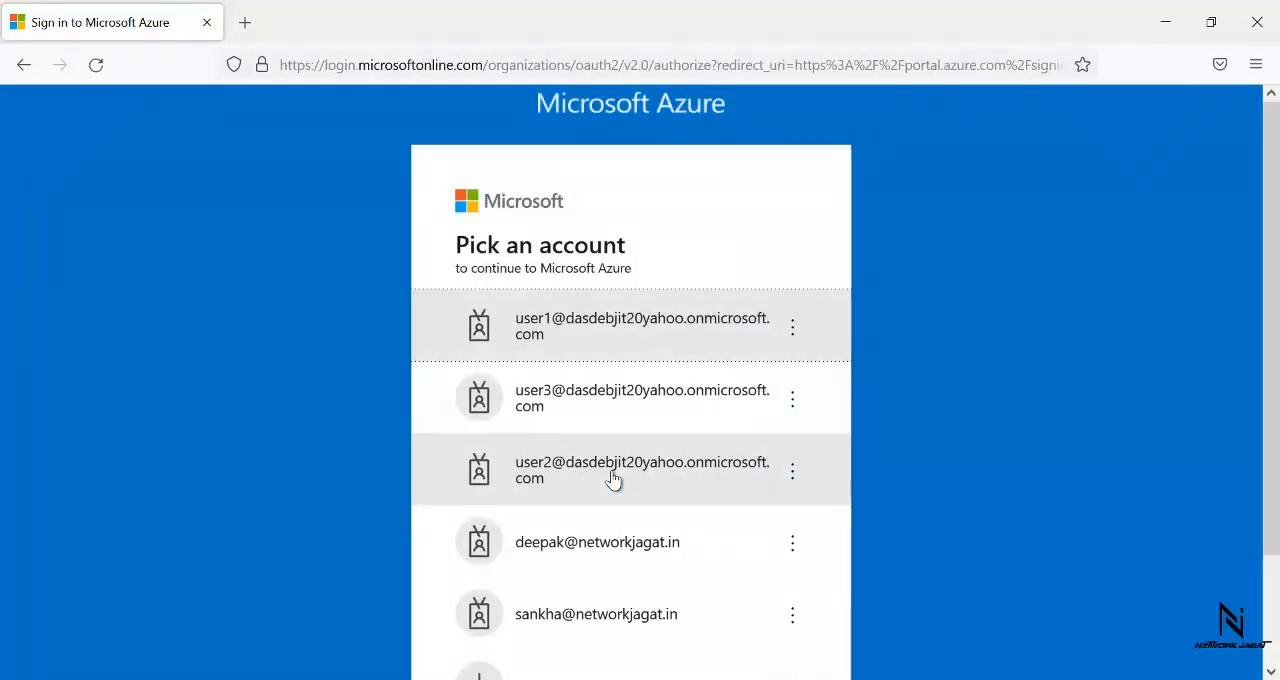
pyautogui.click(586, 466)
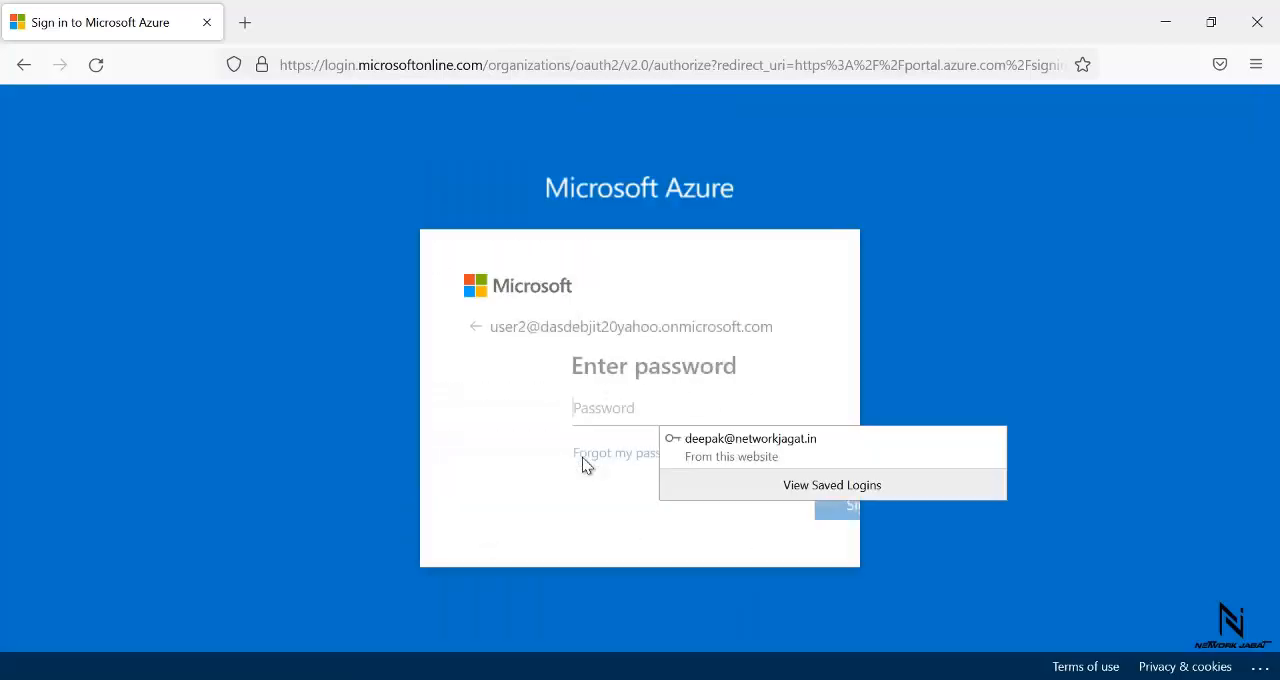
pyautogui.write('*')
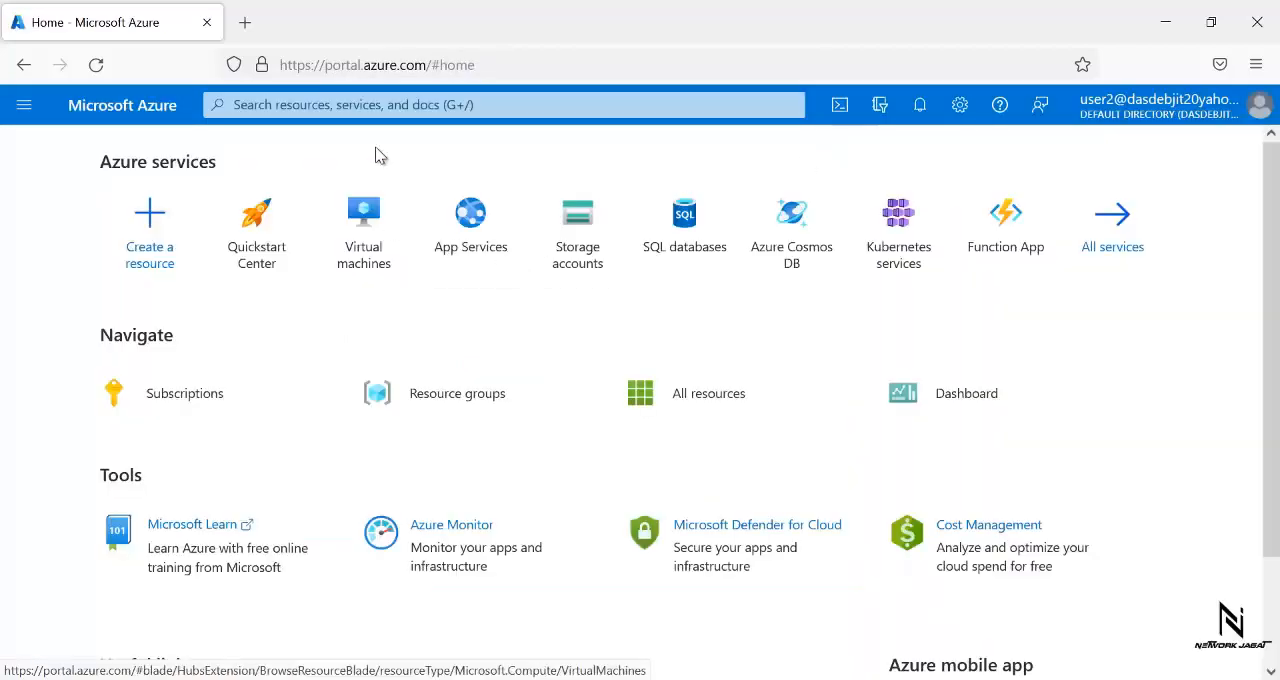
# - Check the resource groups and the virtual machines that user2 can access, dismissing the introductory tips
pyautogui.click(24, 104)
pyautogui.click(37, 333)
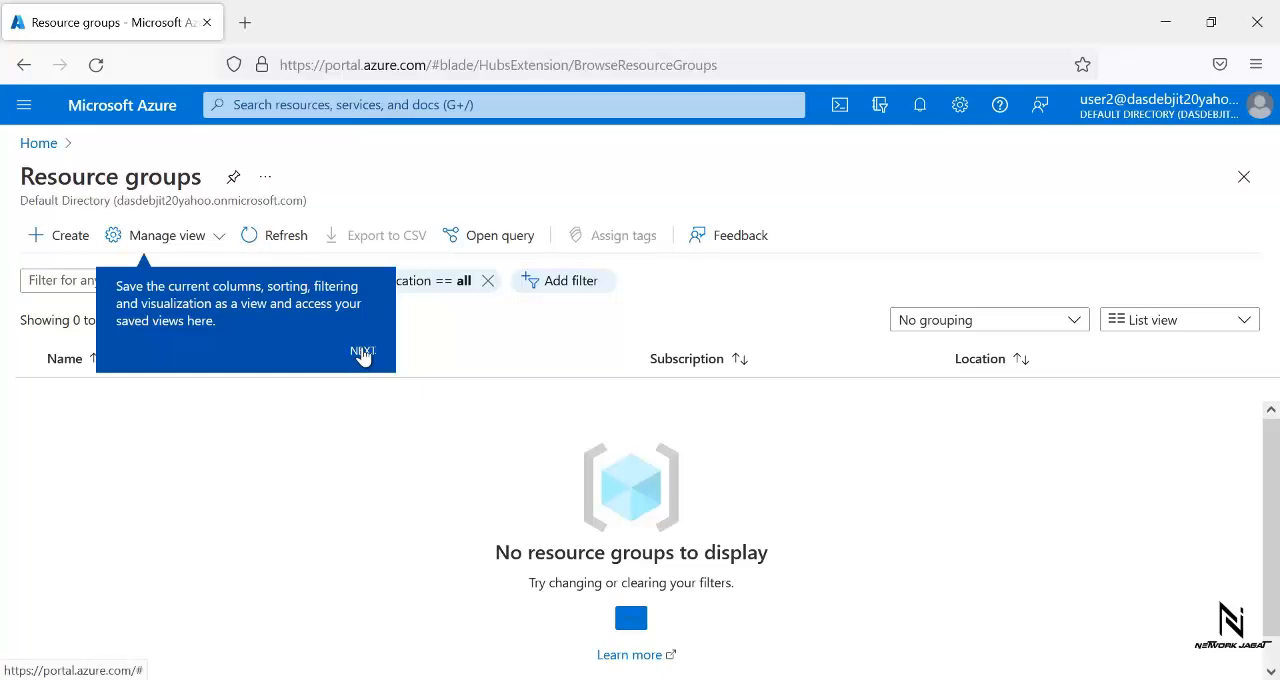
pyautogui.click(362, 351)
pyautogui.click(1240, 434)
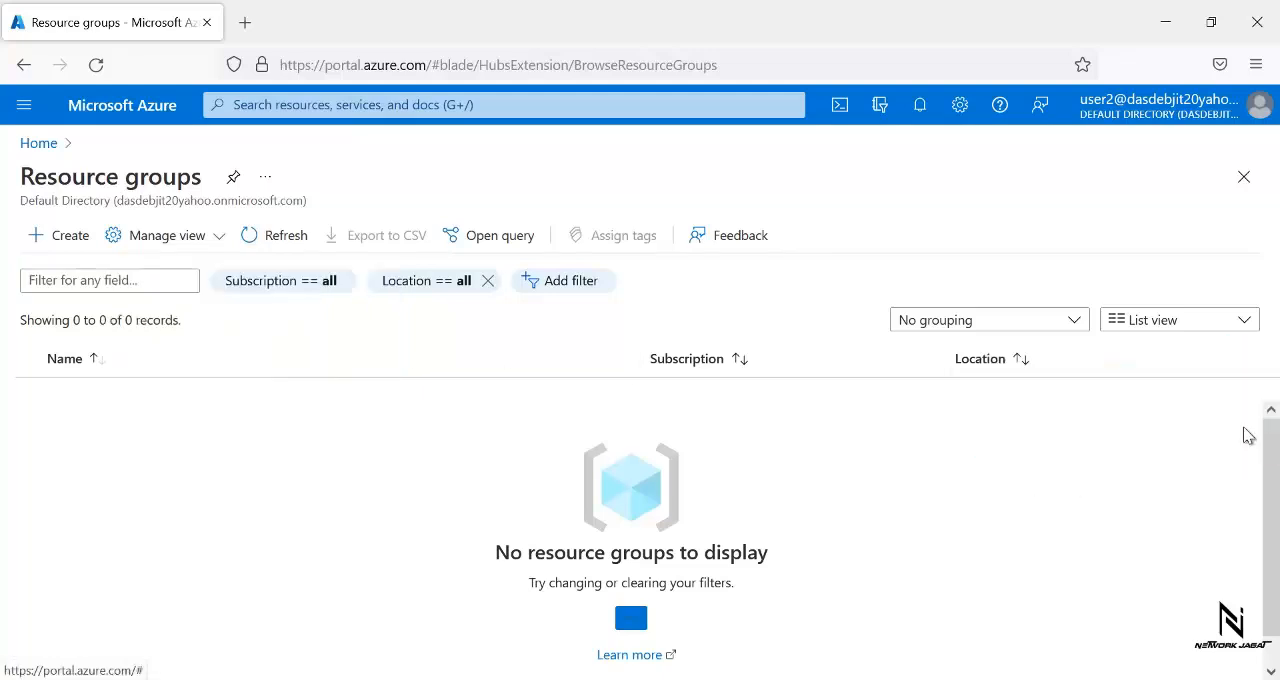
pyautogui.click(24, 104)
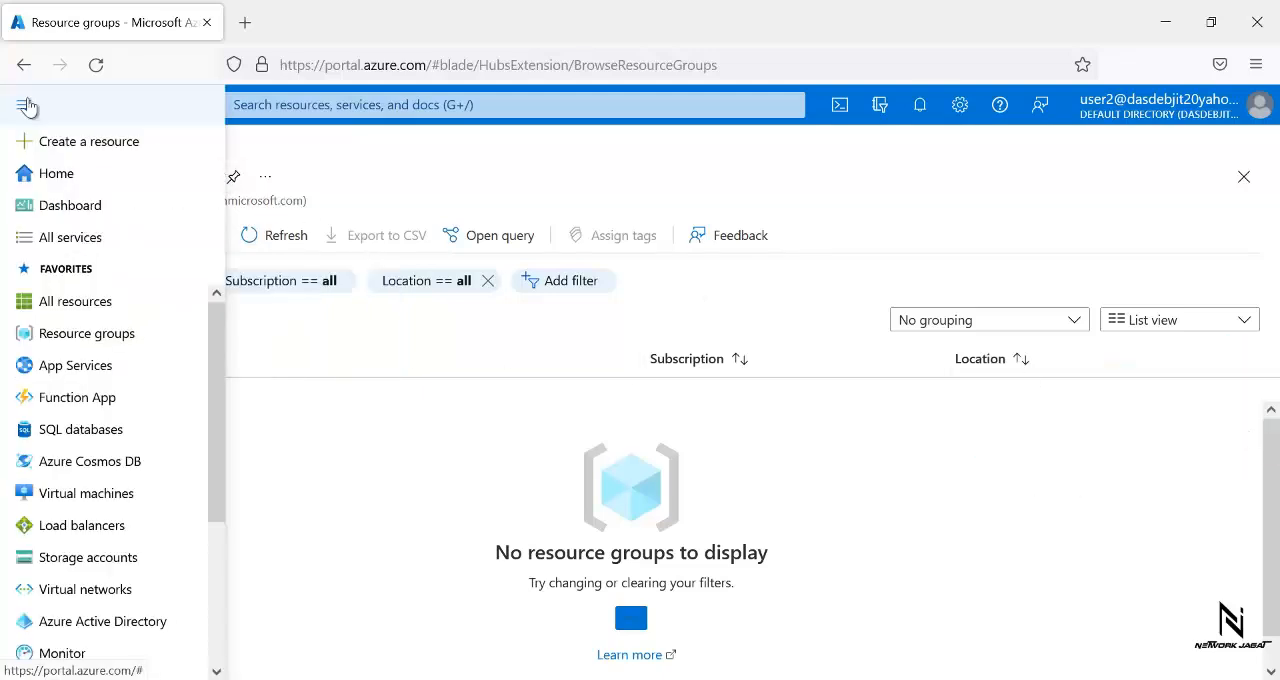
pyautogui.click(69, 494)
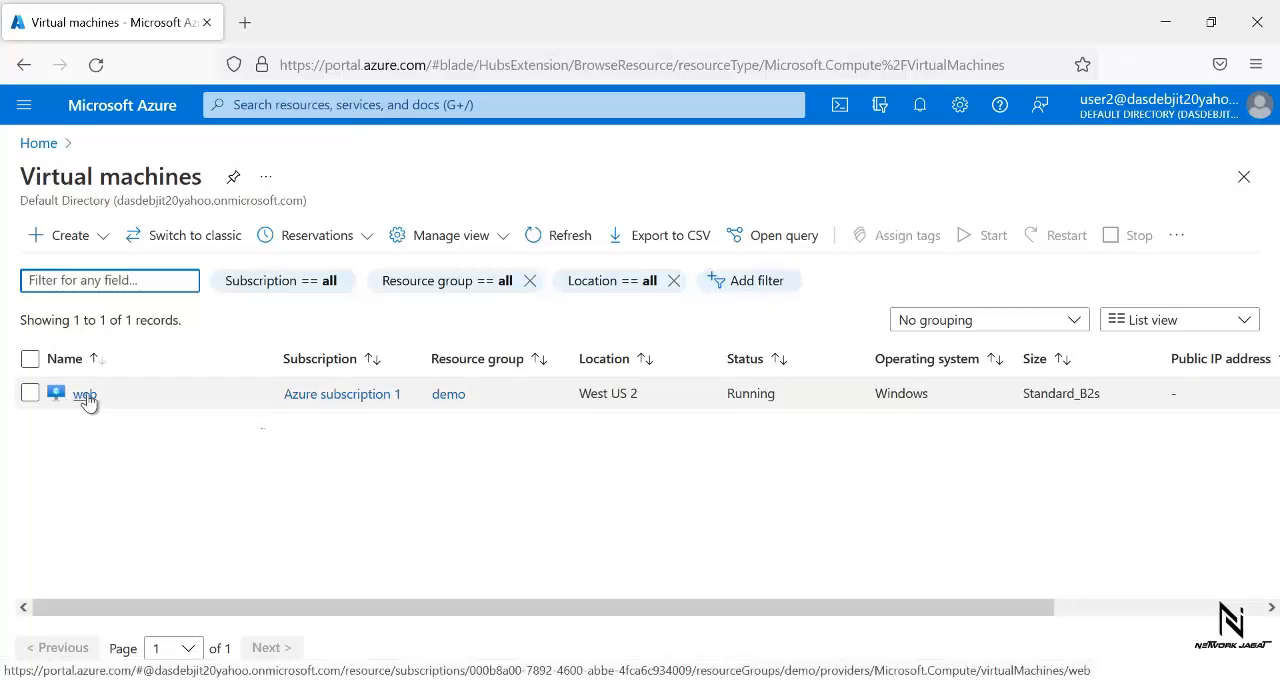
pyautogui.moveTo(88, 400)
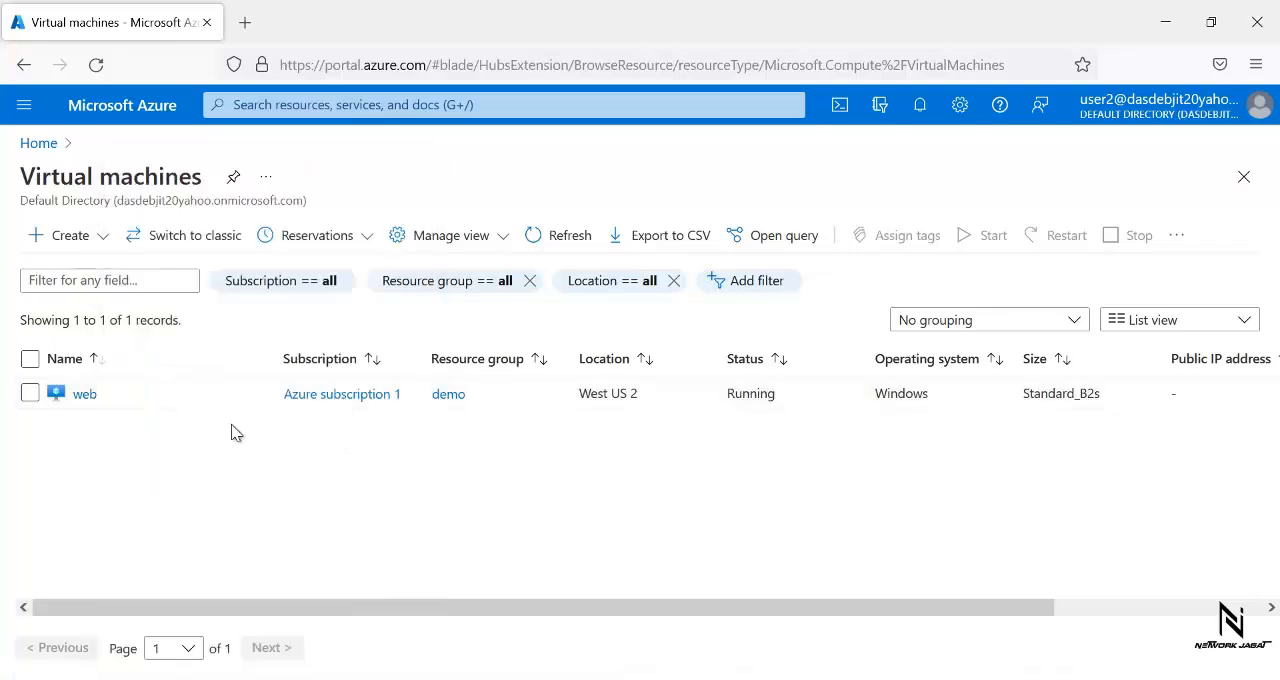
# - Open the web virtual machine and try to delete it as user2
pyautogui.click(84, 394)
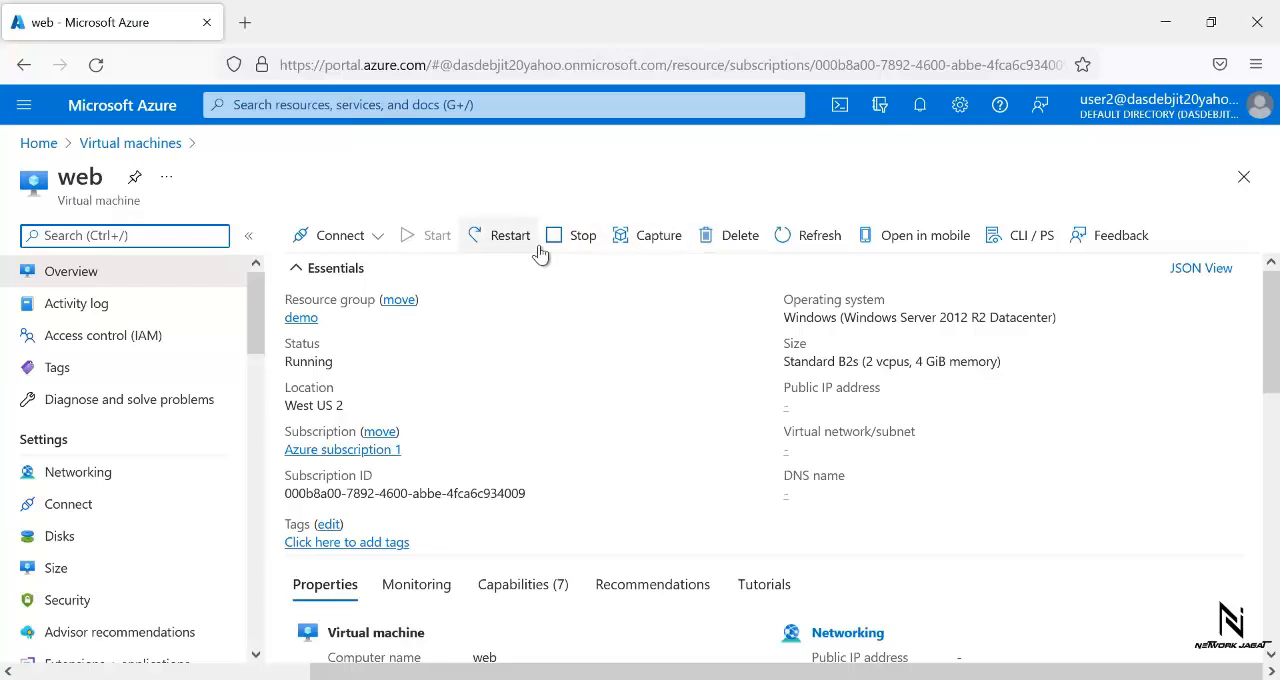
pyautogui.click(737, 236)
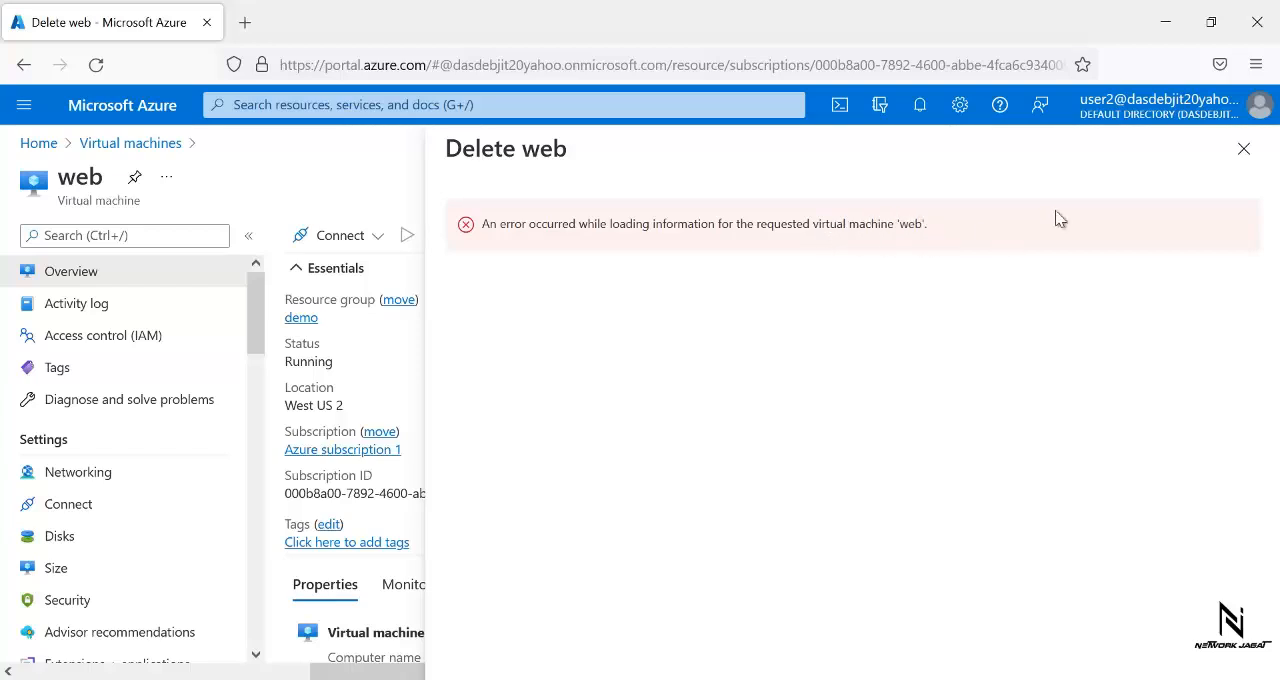
pyautogui.click(1244, 148)
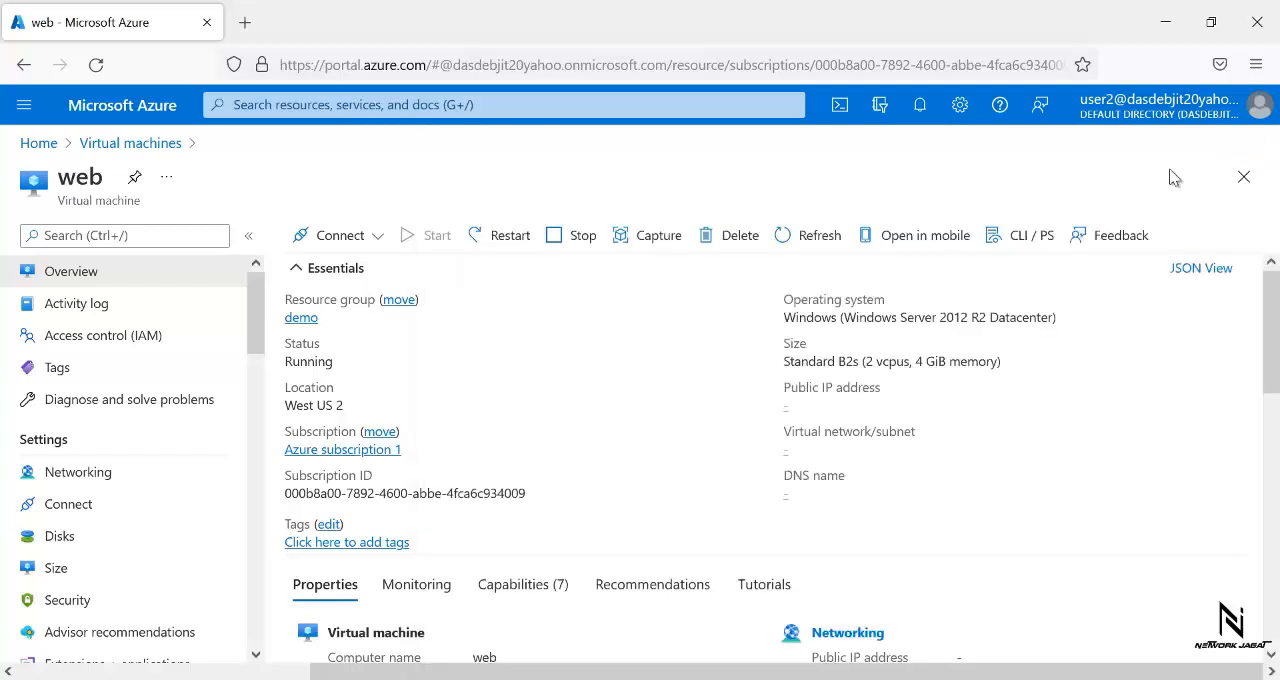
pyautogui.click(725, 244)
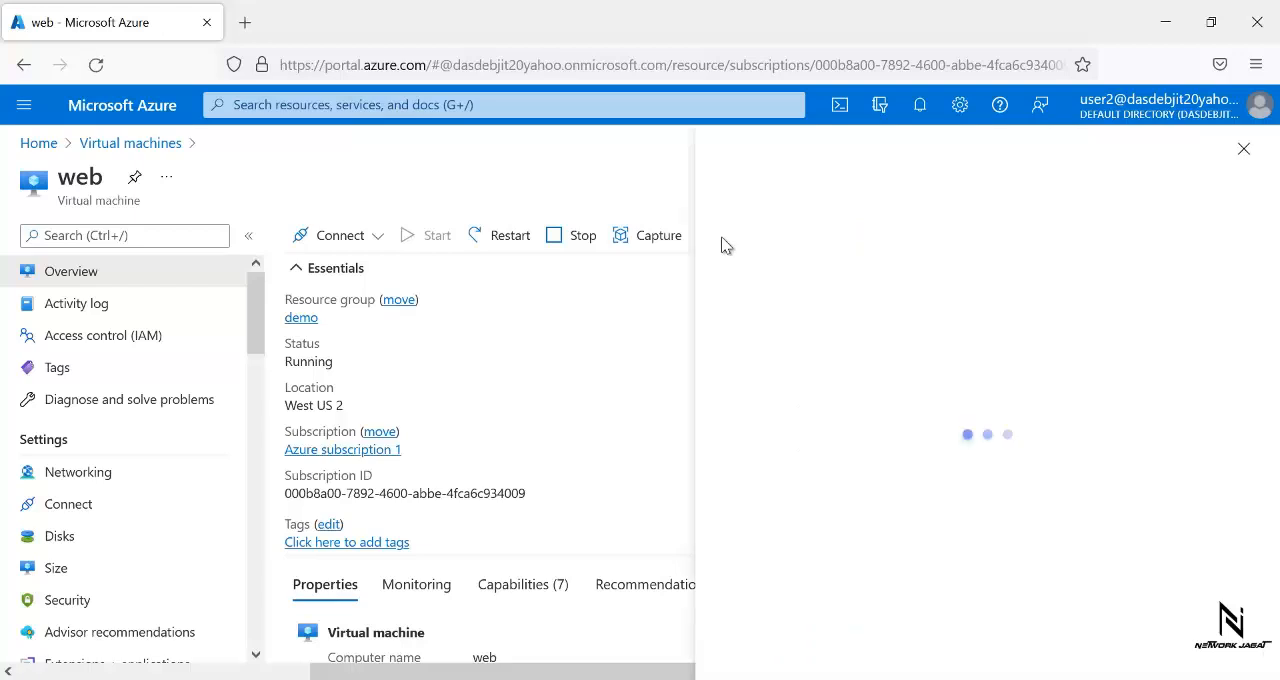
# - Stop the web virtual machine and check the notifications for the outcome
pyautogui.click(560, 238)
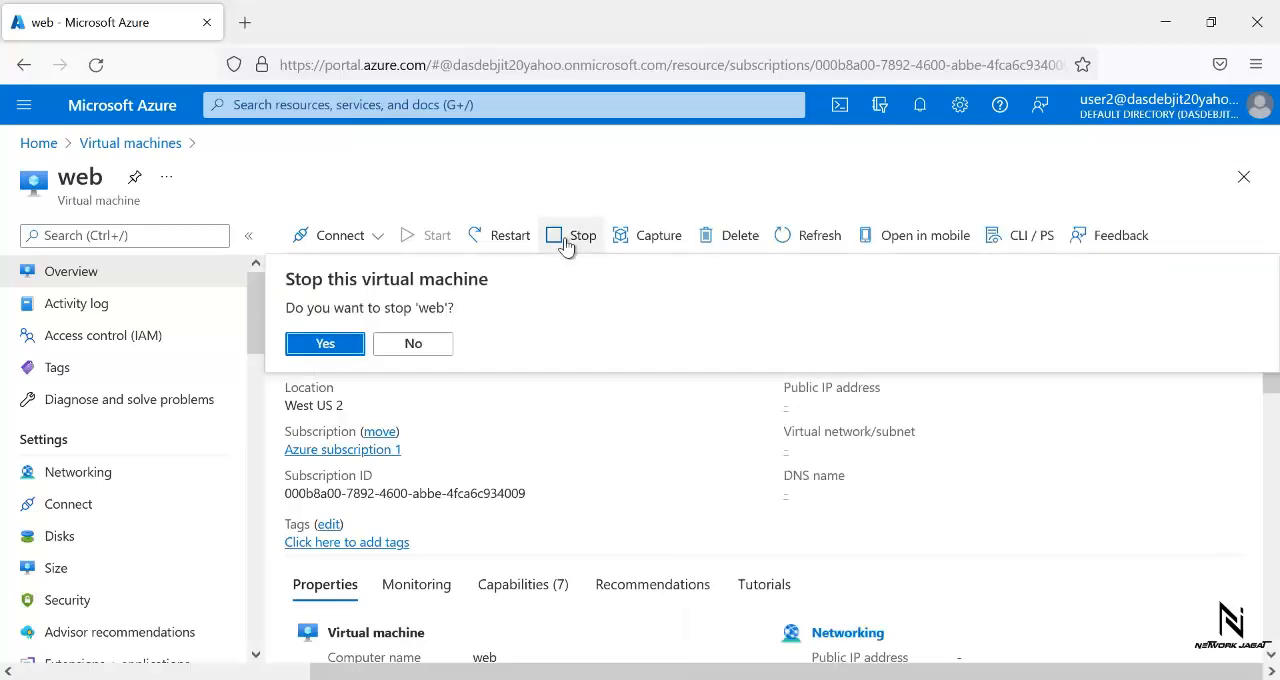
pyautogui.click(348, 343)
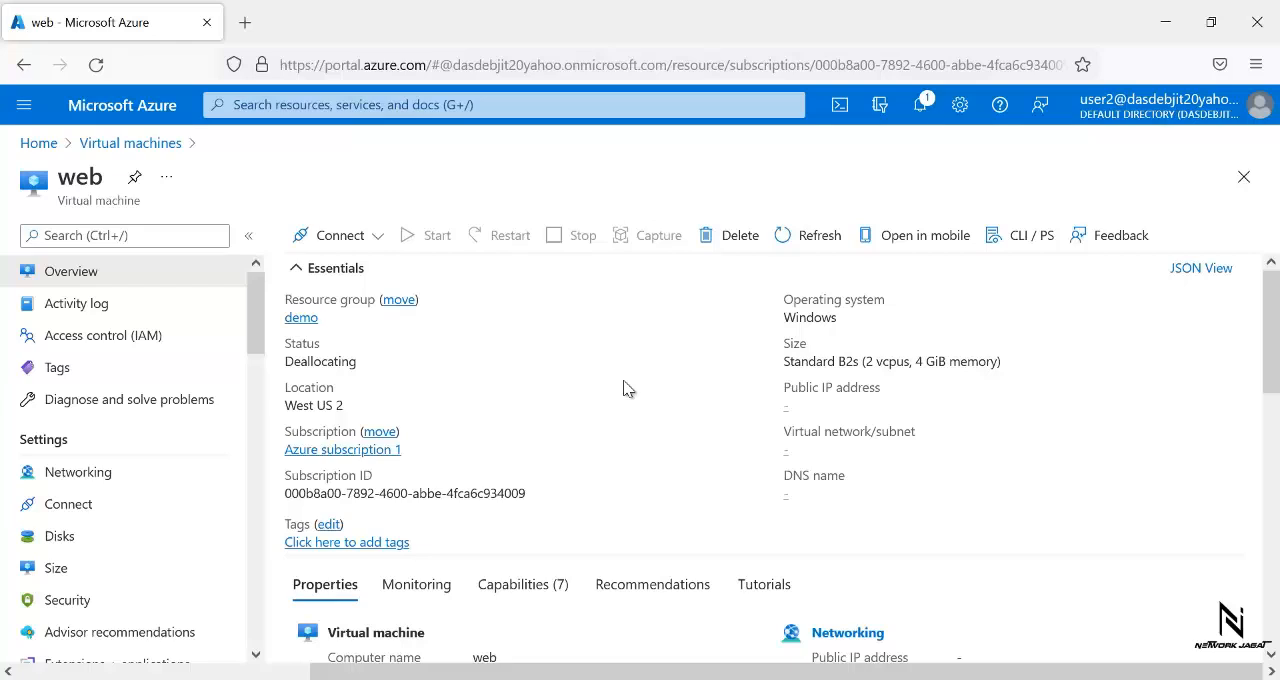
pyautogui.click(920, 104)
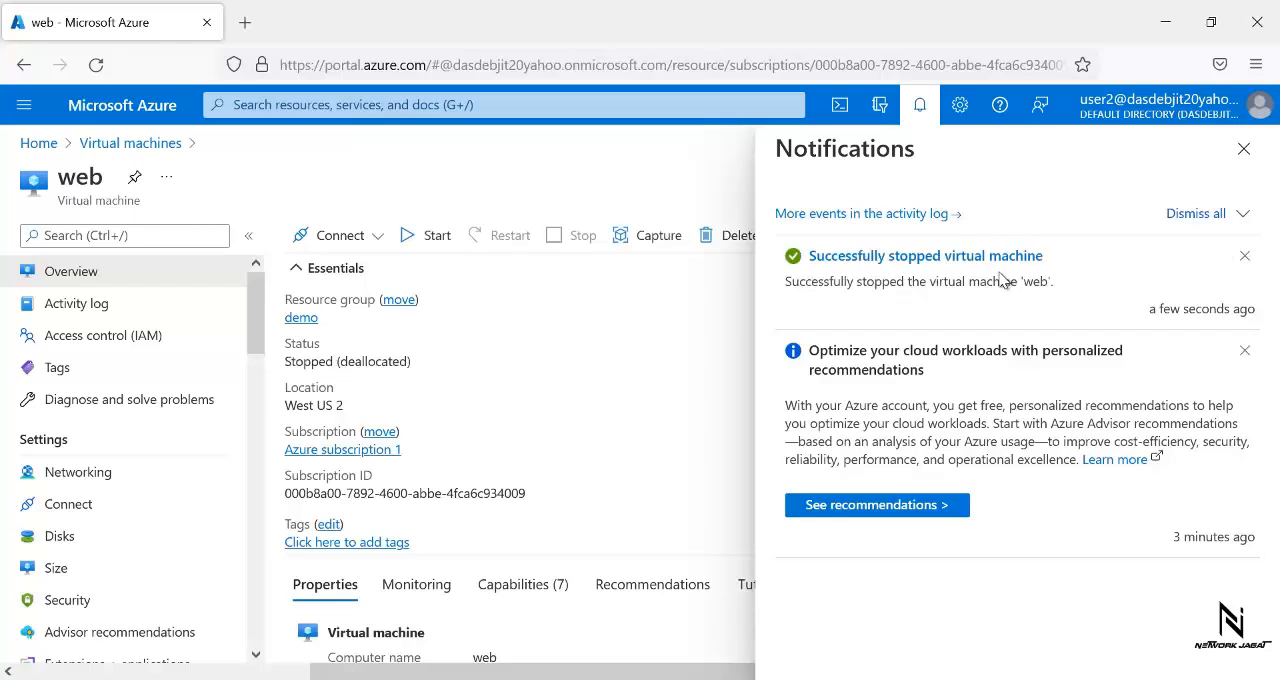
pyautogui.click(914, 110)
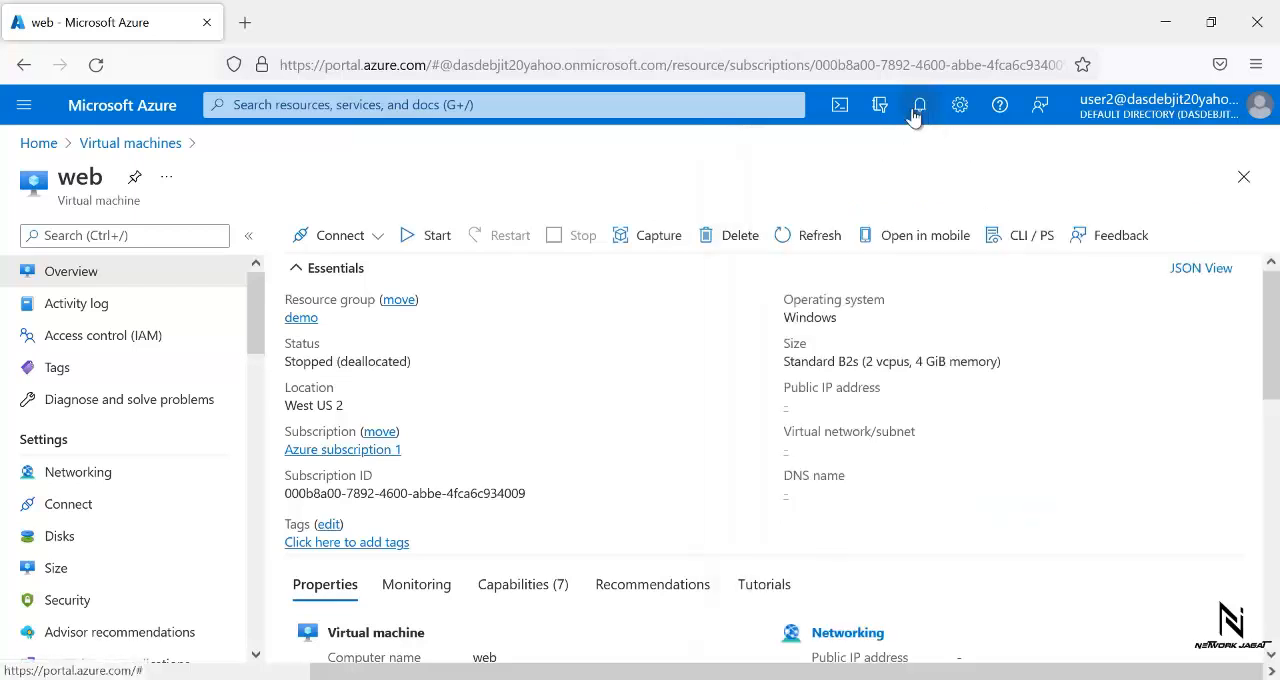
# - Try again to delete the stopped web virtual machine, and return to the virtual machines list
pyautogui.click(731, 243)
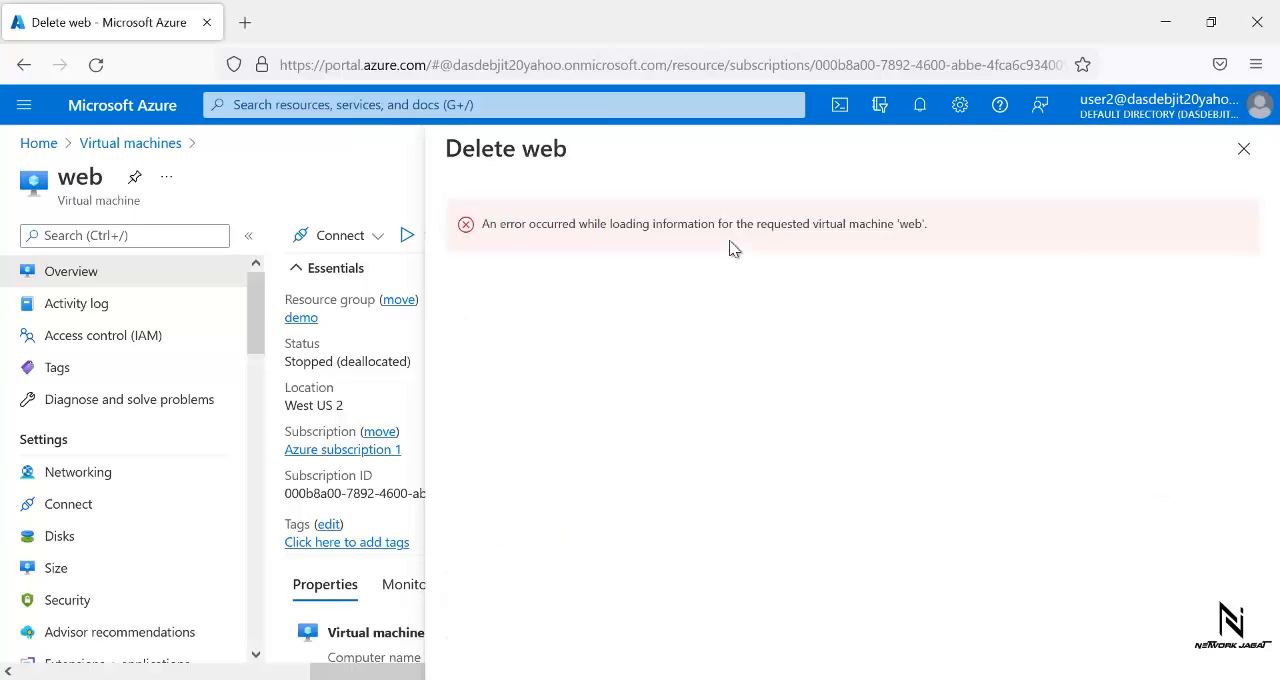
pyautogui.click(1243, 148)
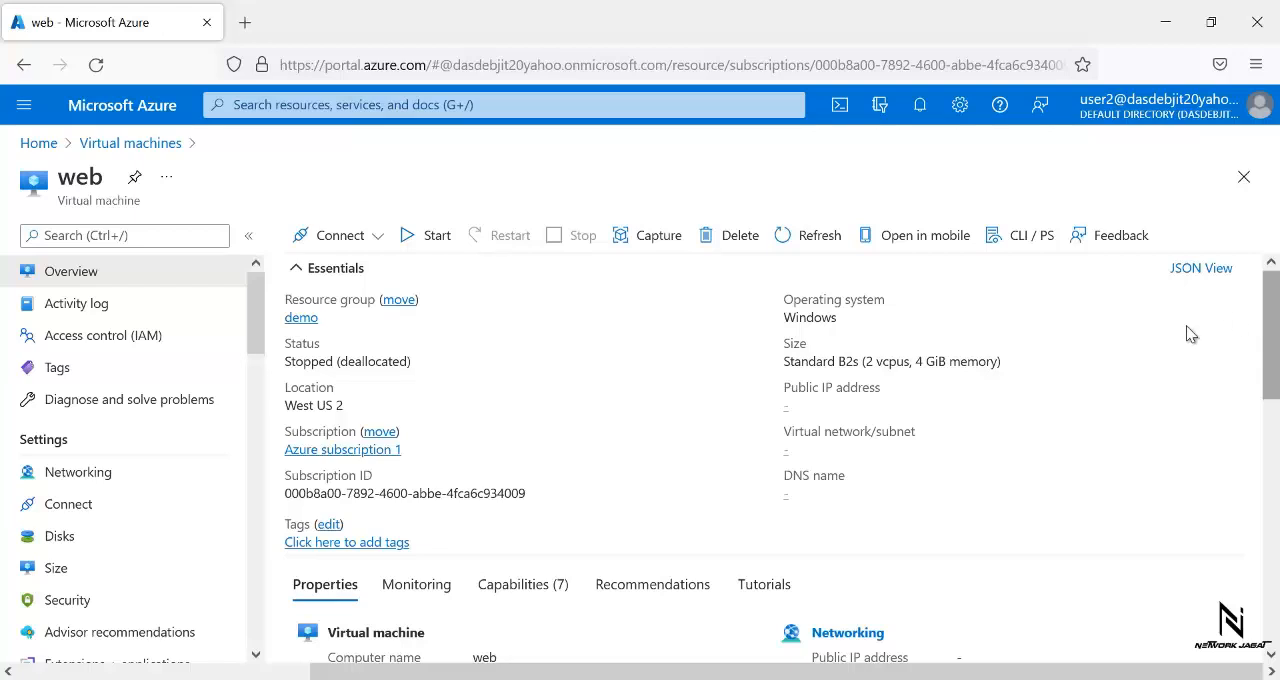
pyautogui.click(738, 240)
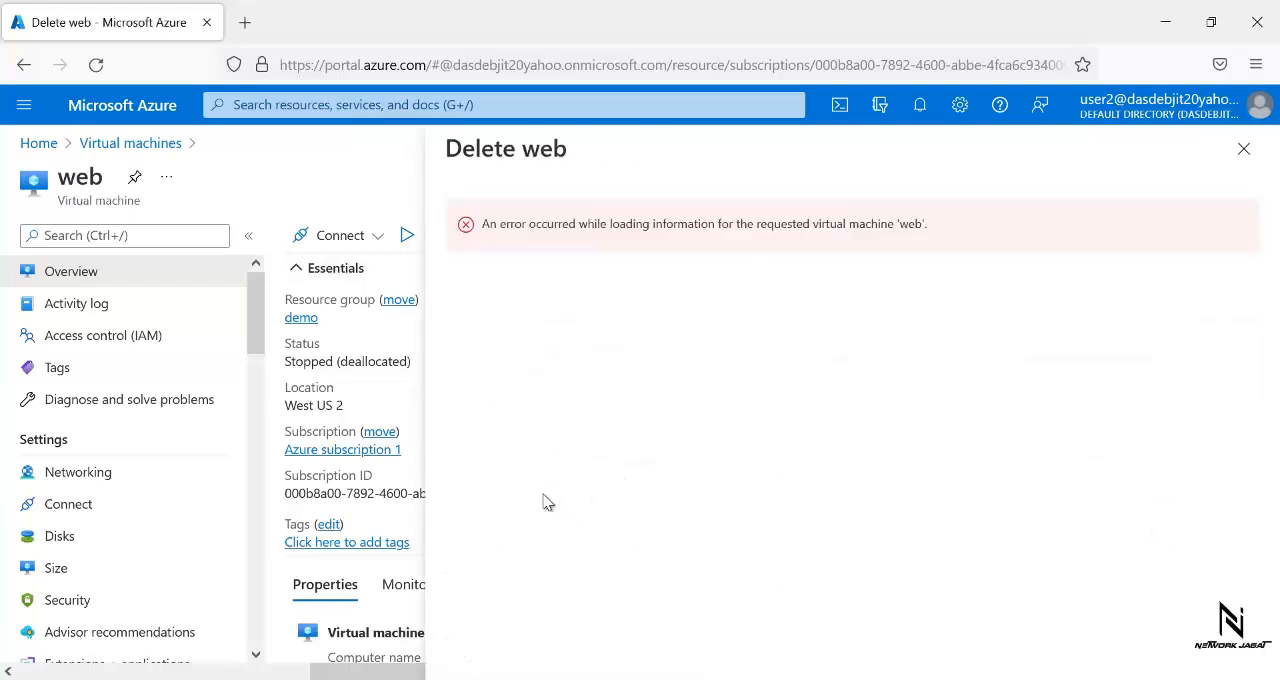
pyautogui.click(1244, 150)
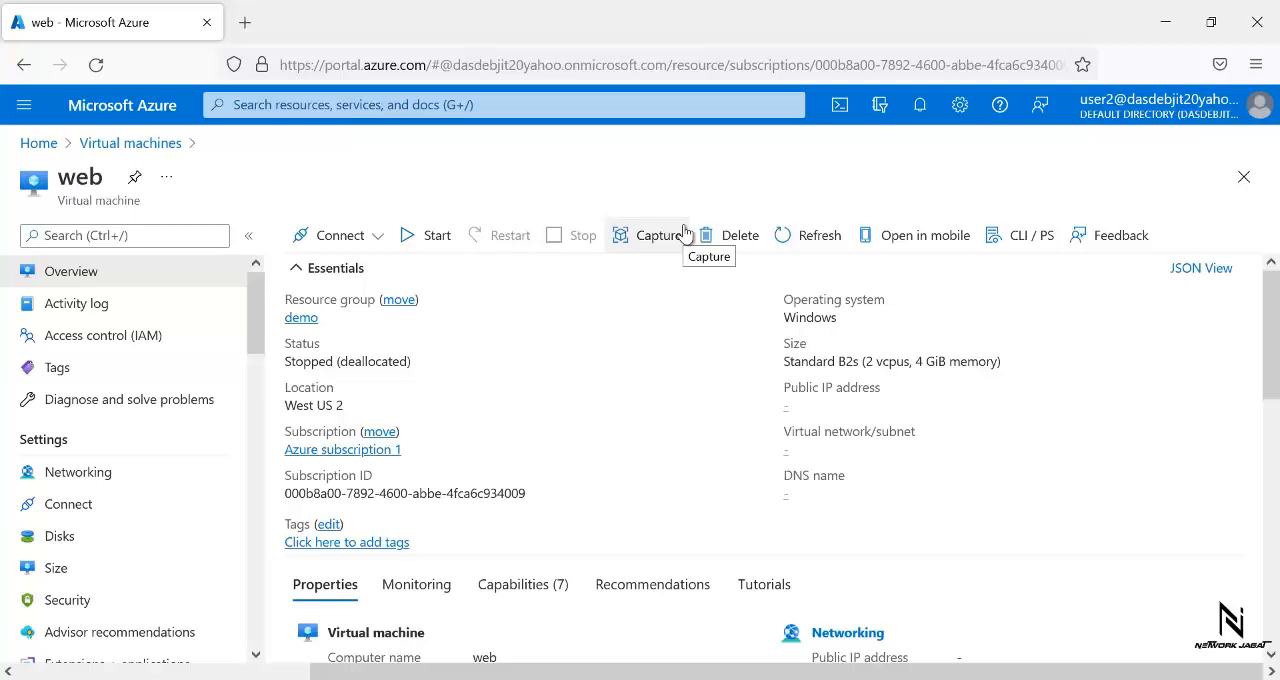
pyautogui.click(135, 143)
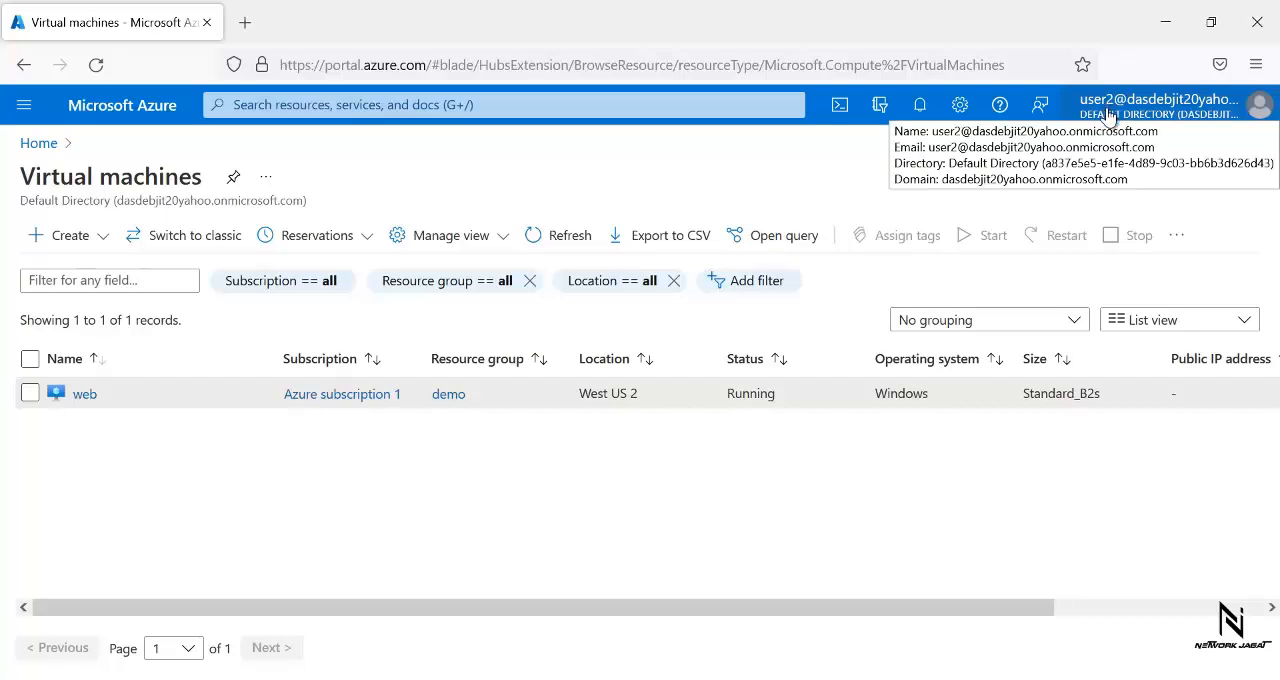
# - Sign out of user2's account, sign in as user3 with the account password, and dismiss the recommendations pop-up
pyautogui.click(1269, 113)
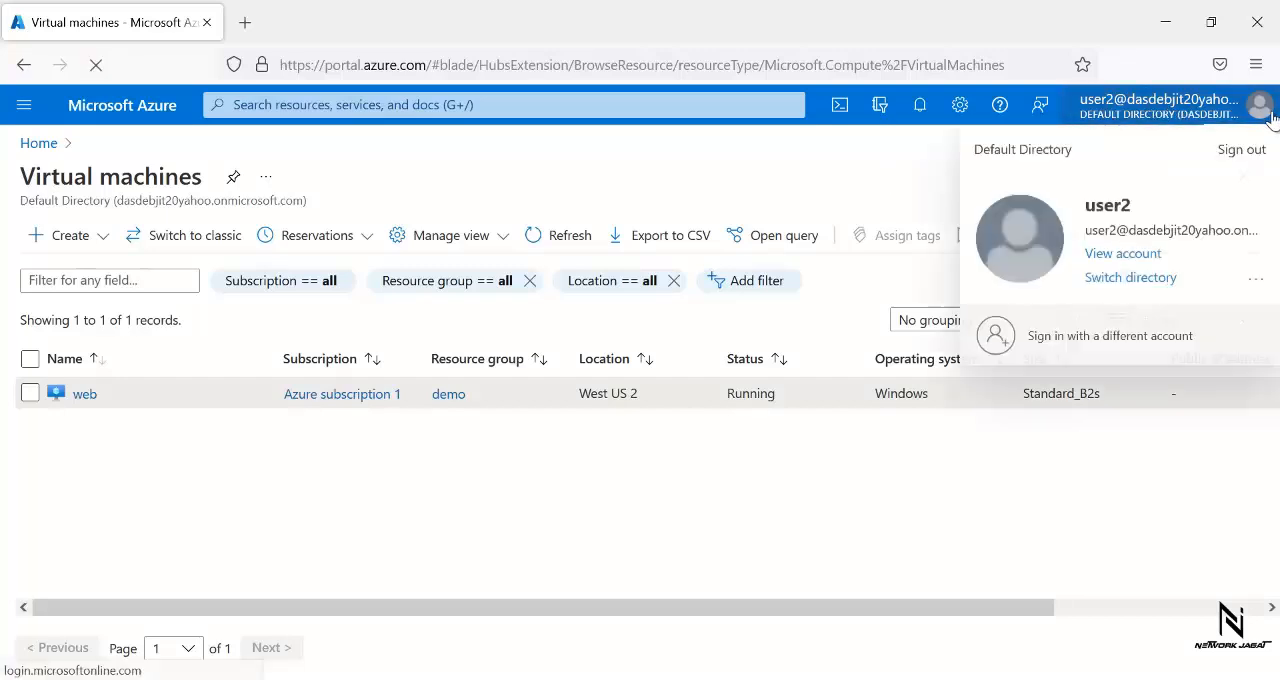
pyautogui.click(1239, 151)
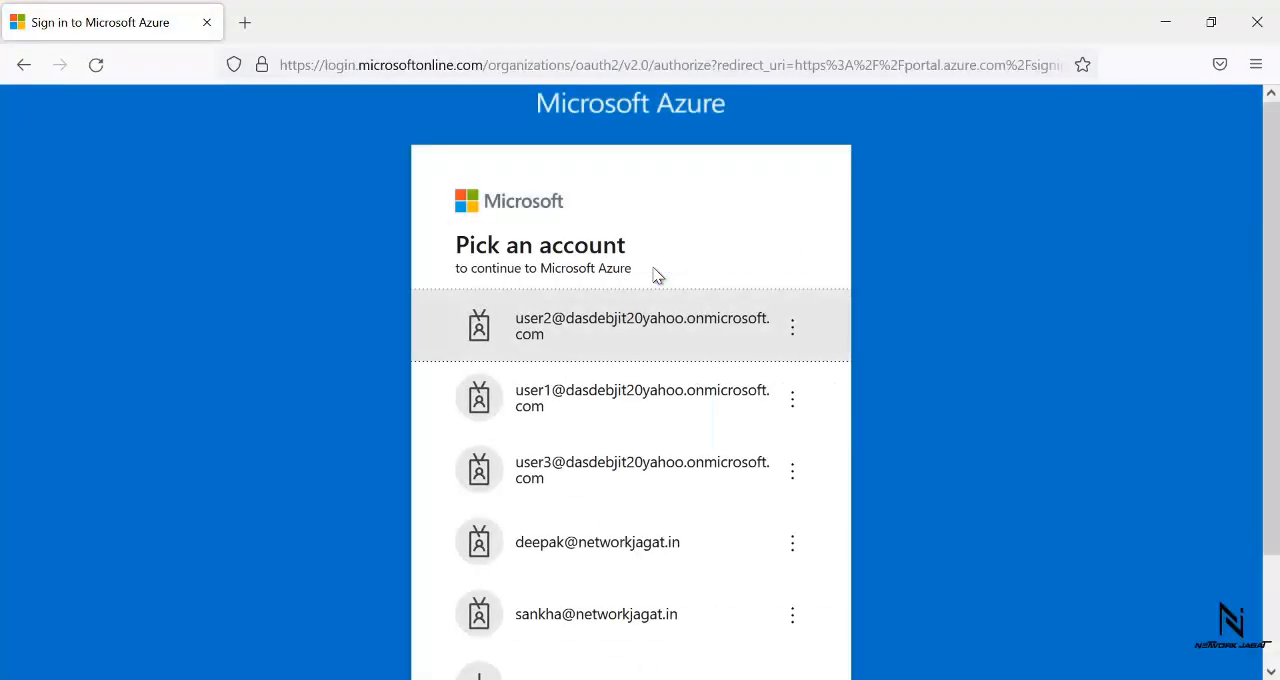
pyautogui.click(665, 470)
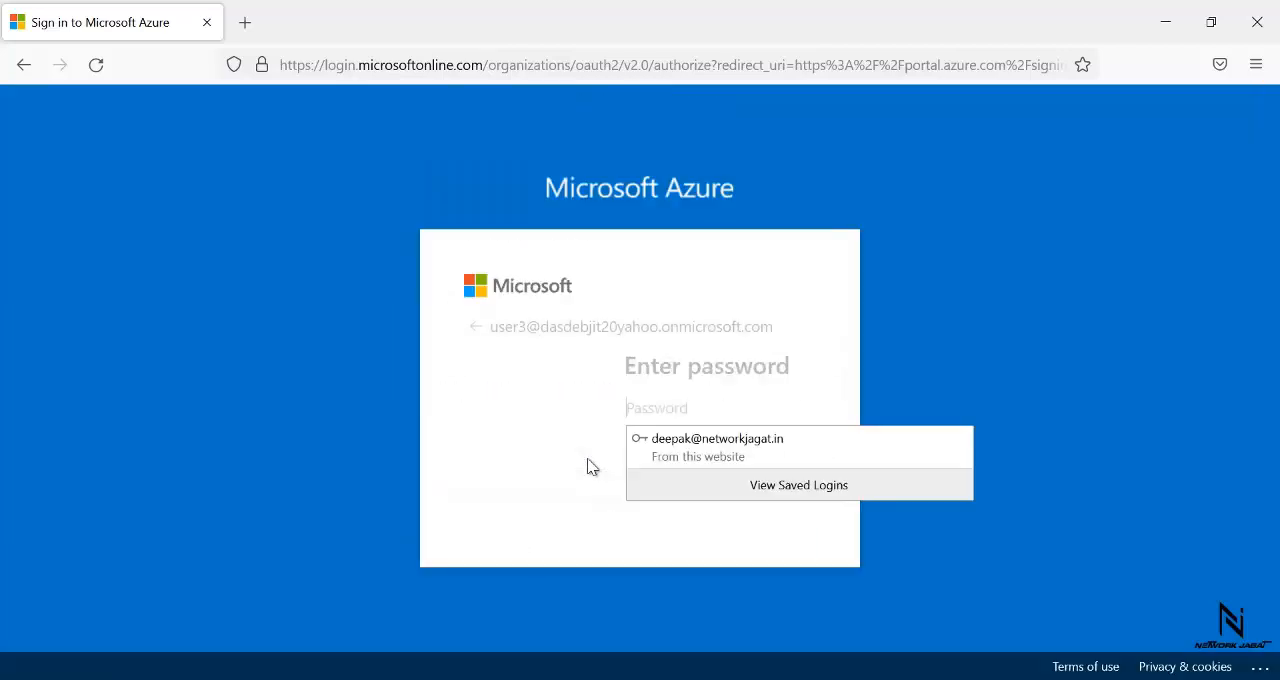
pyautogui.write('P')
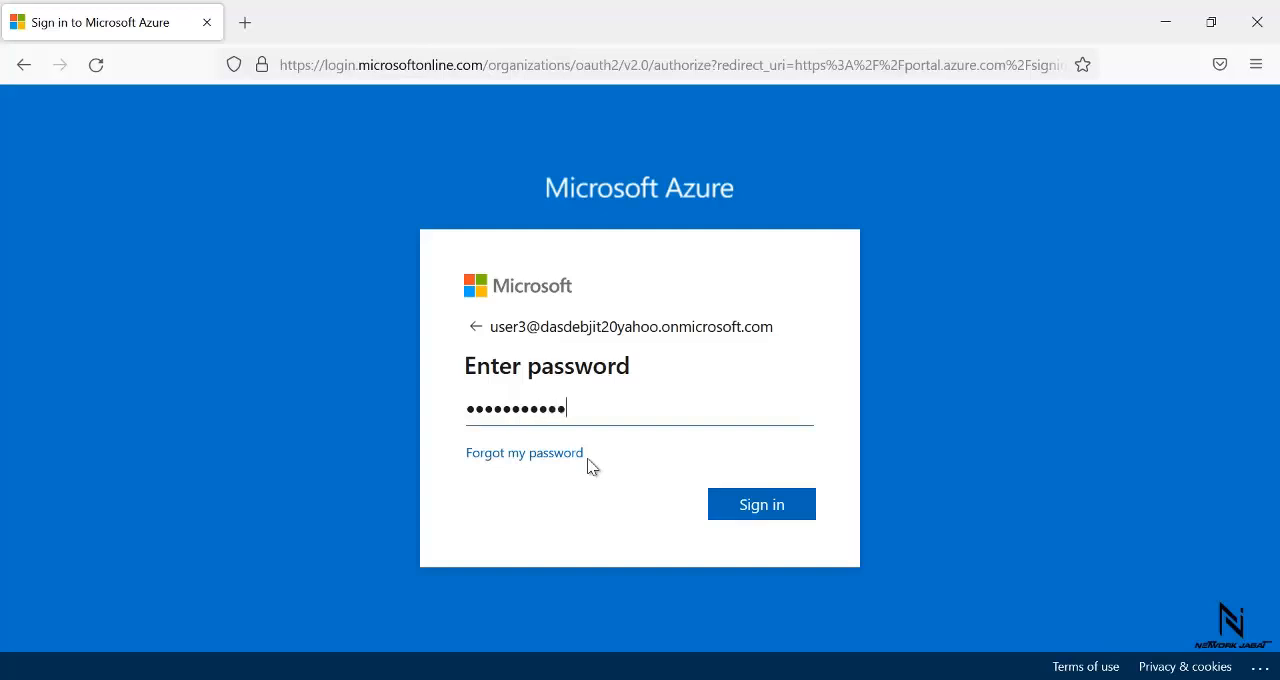
pyautogui.click(776, 515)
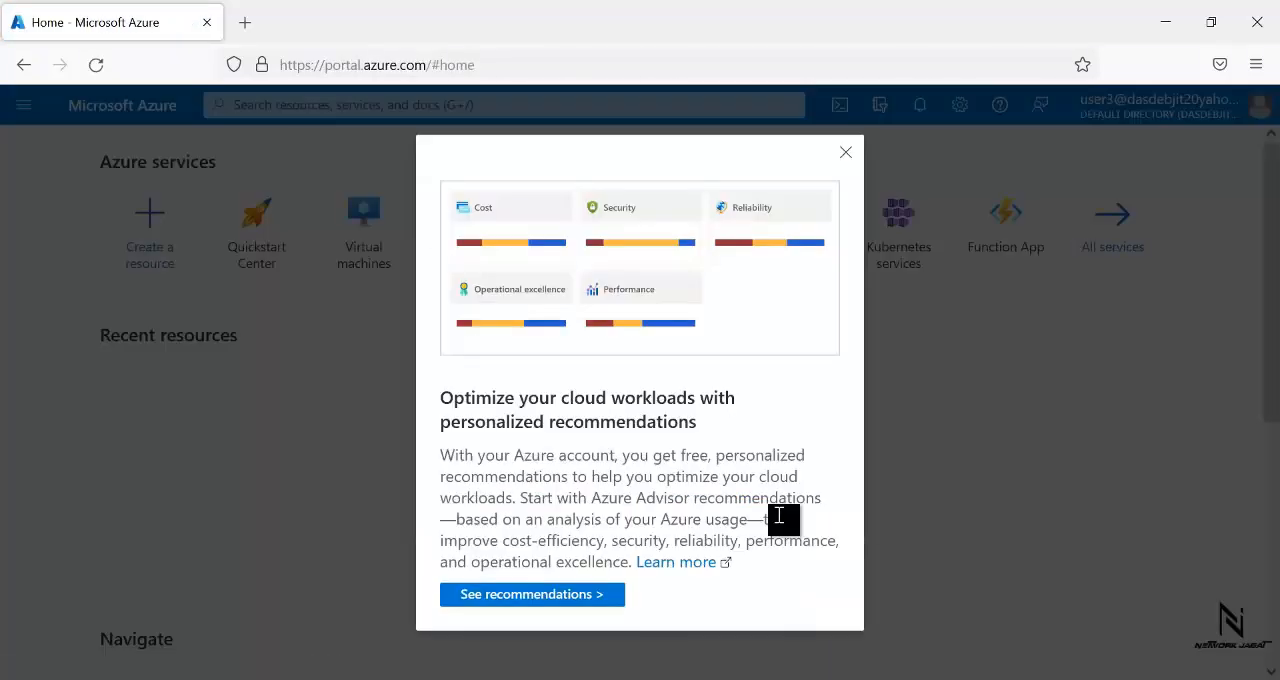
pyautogui.click(845, 152)
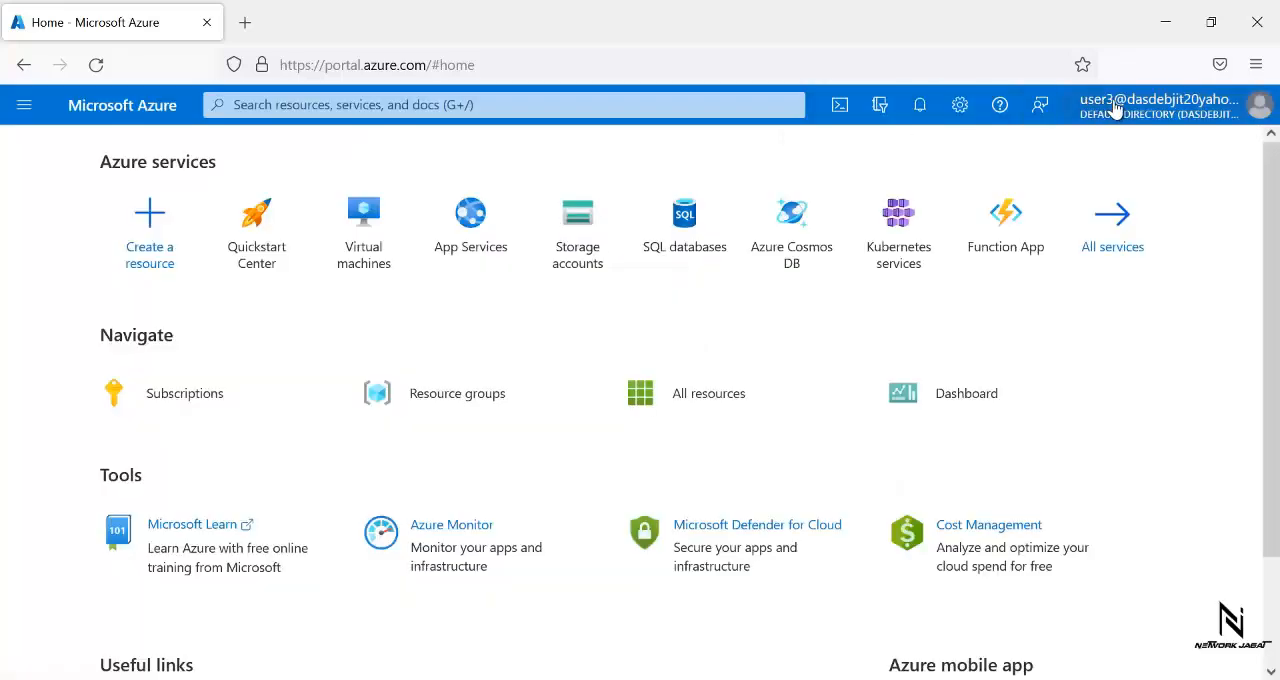
# - Check the resource groups and the virtual machines that user3 can access, dismissing the introductory tips
pyautogui.click(22, 118)
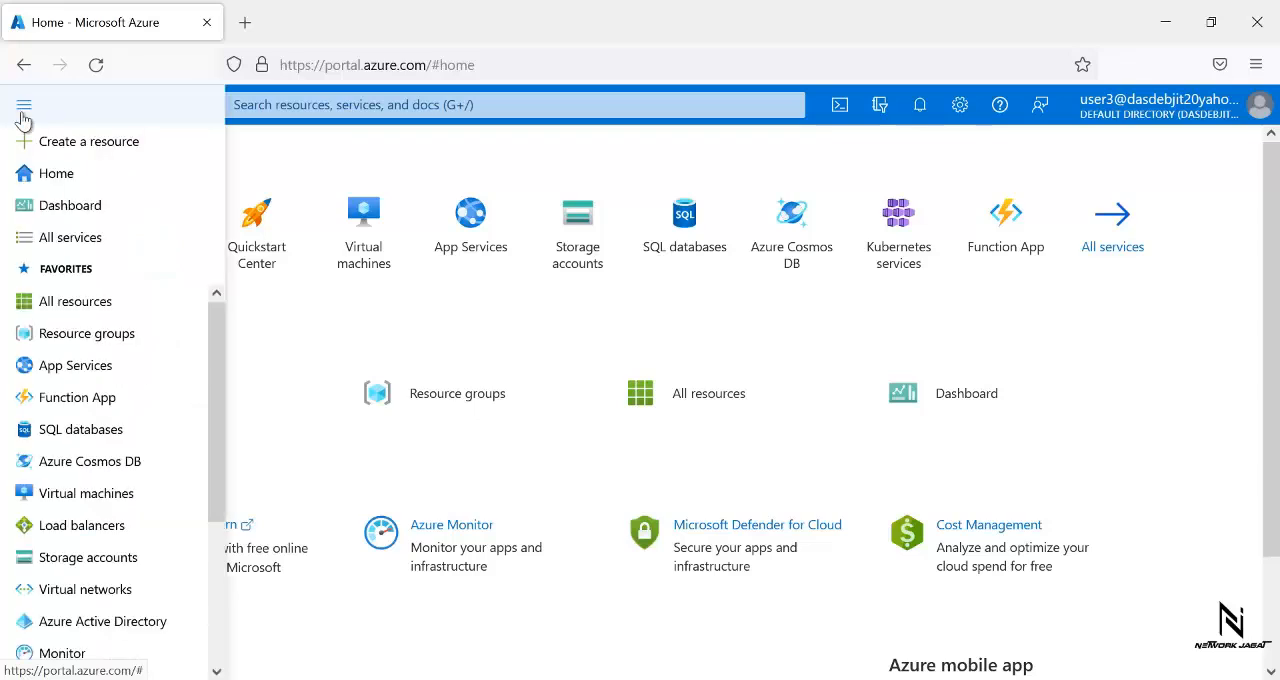
pyautogui.click(63, 338)
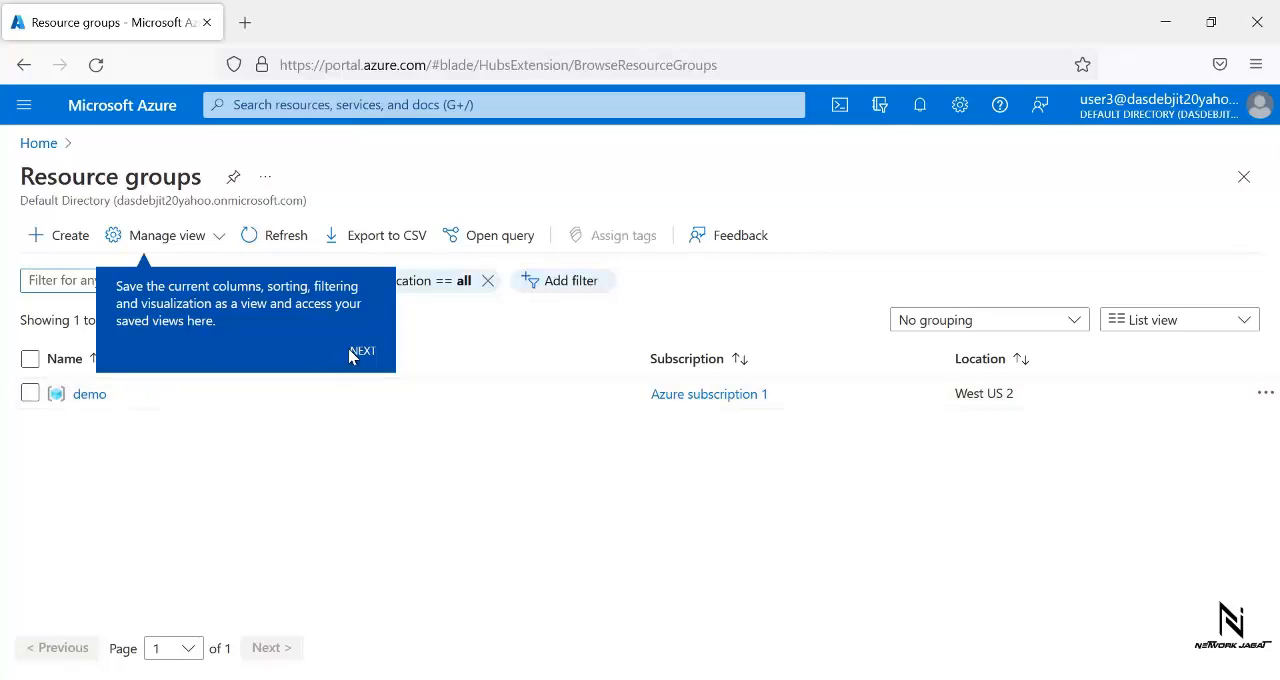
pyautogui.click(370, 356)
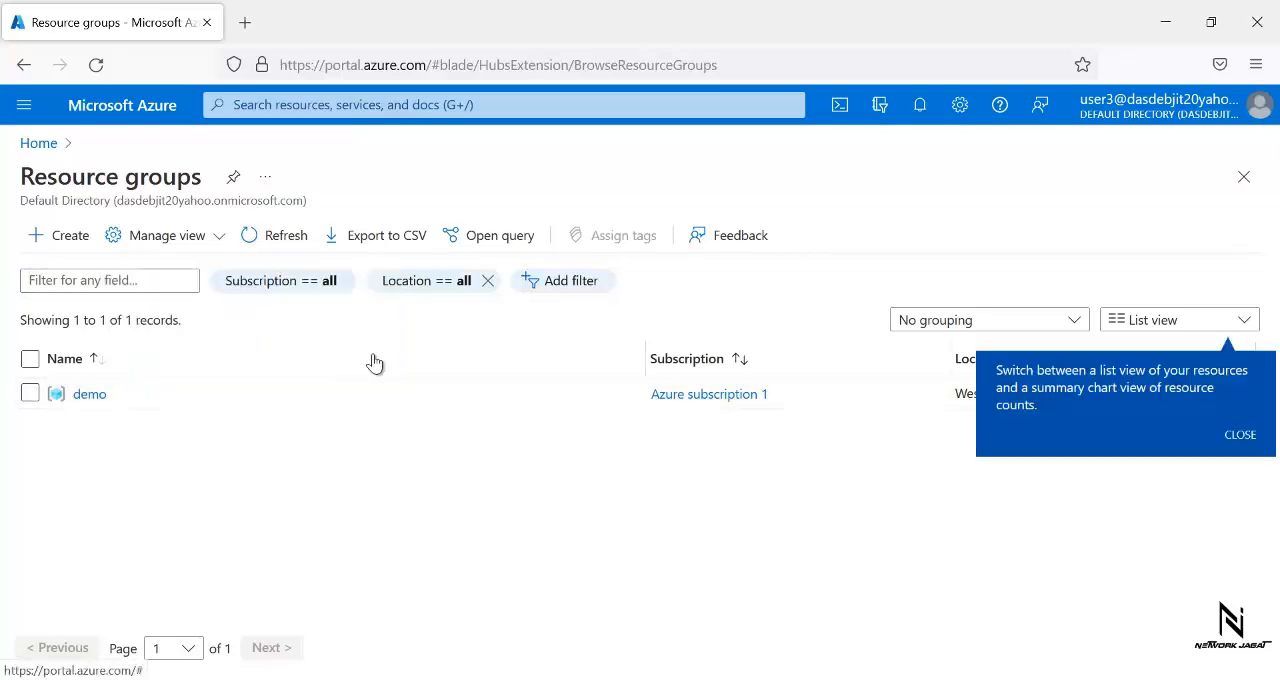
pyautogui.click(1241, 436)
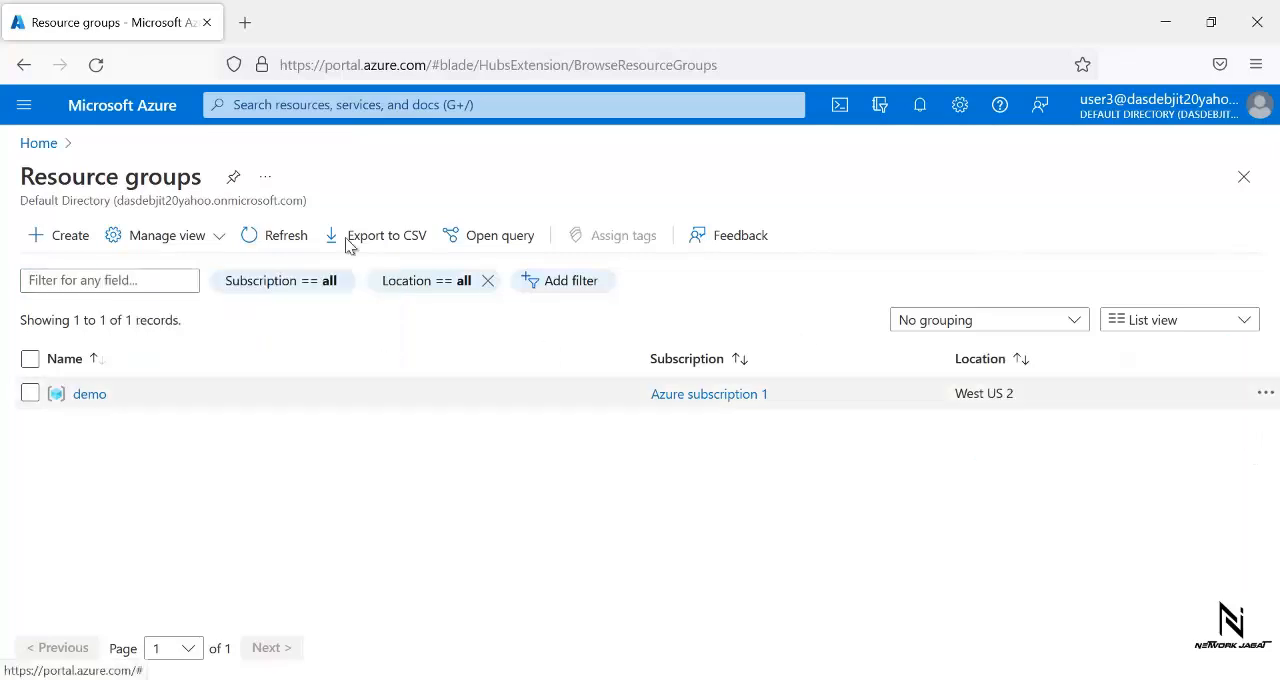
pyautogui.click(24, 110)
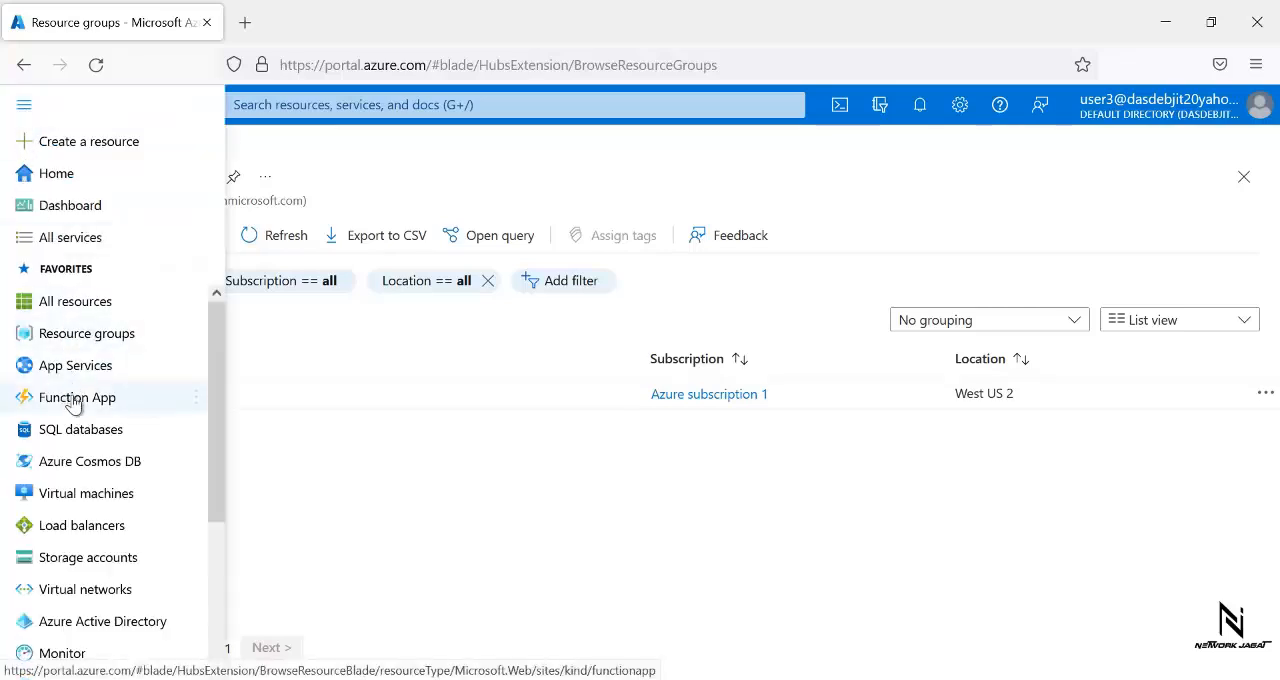
pyautogui.click(75, 492)
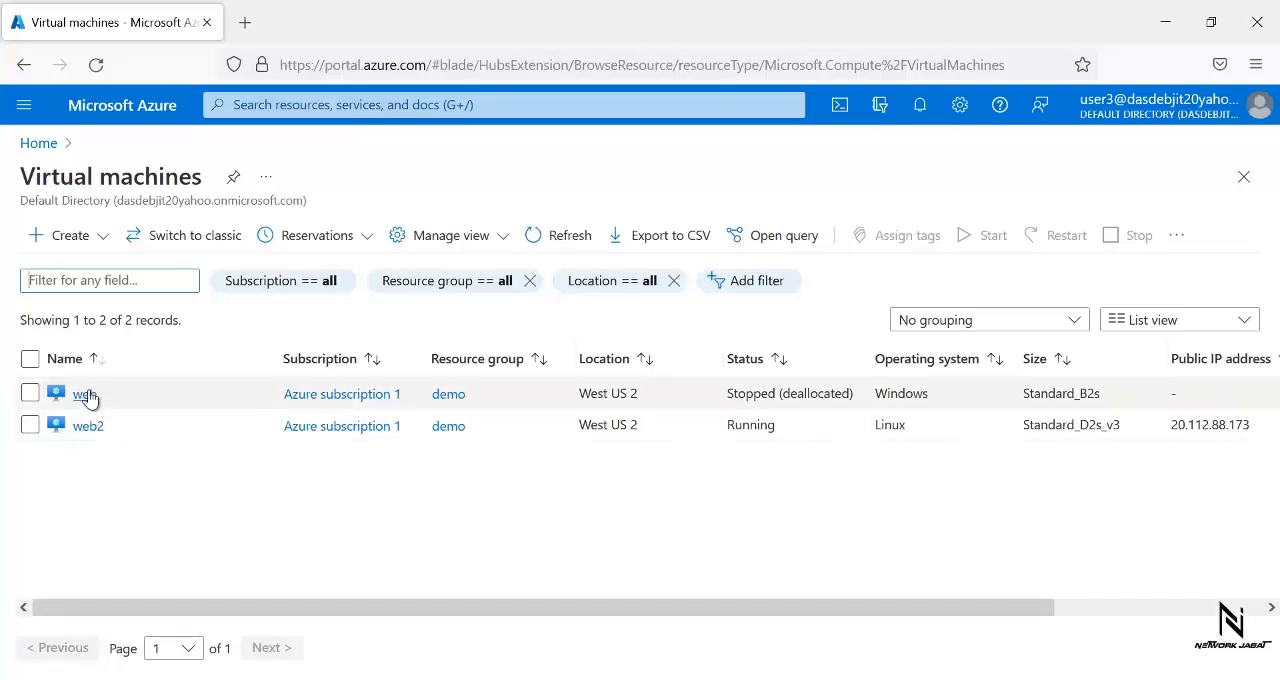
# - Open the web virtual machine, try to start it as user3, and dismiss the resulting notification
pyautogui.click(85, 396)
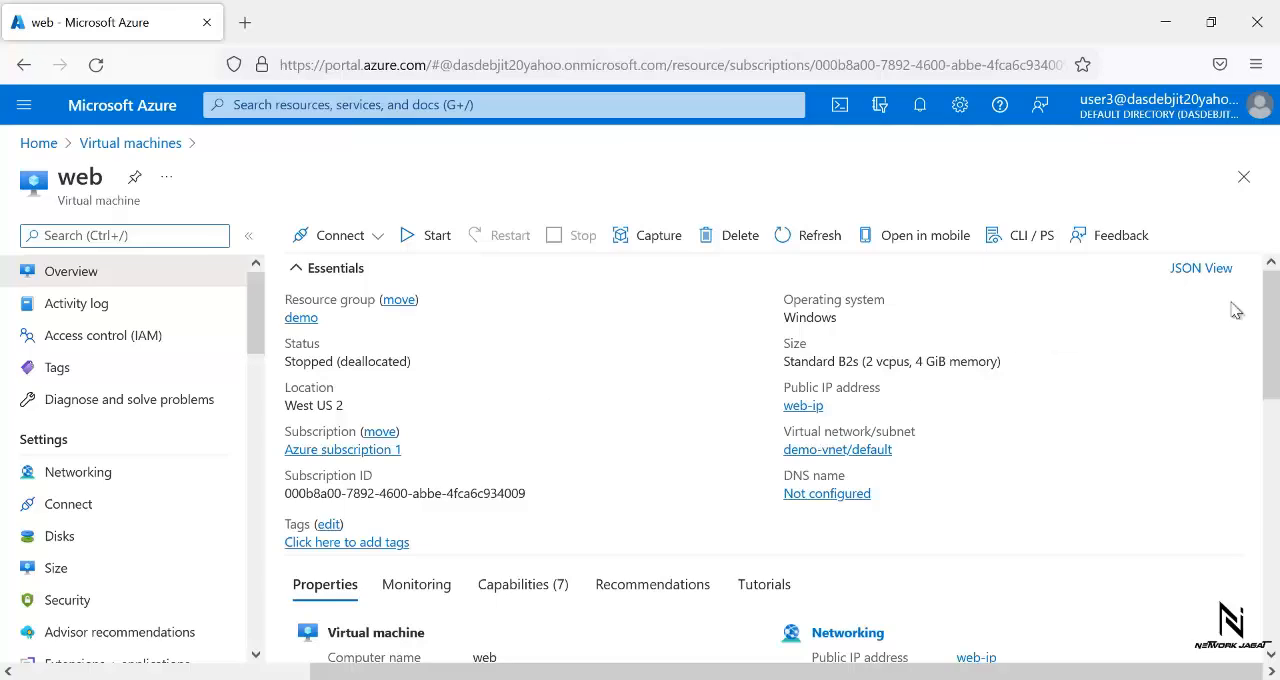
pyautogui.moveTo(1274, 295)
pyautogui.mouseDown()
pyautogui.moveTo(1274, 460)
pyautogui.moveTo(1277, 282)
pyautogui.mouseUp()
pyautogui.click(430, 240)
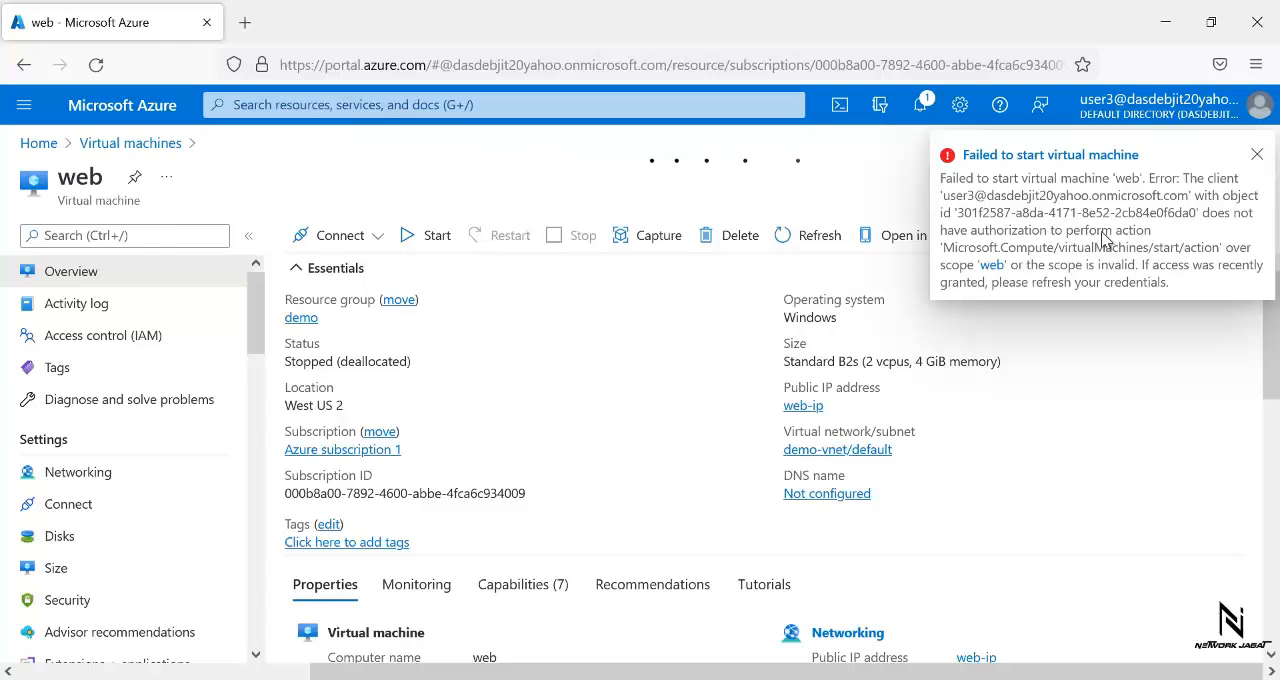
pyautogui.click(1257, 156)
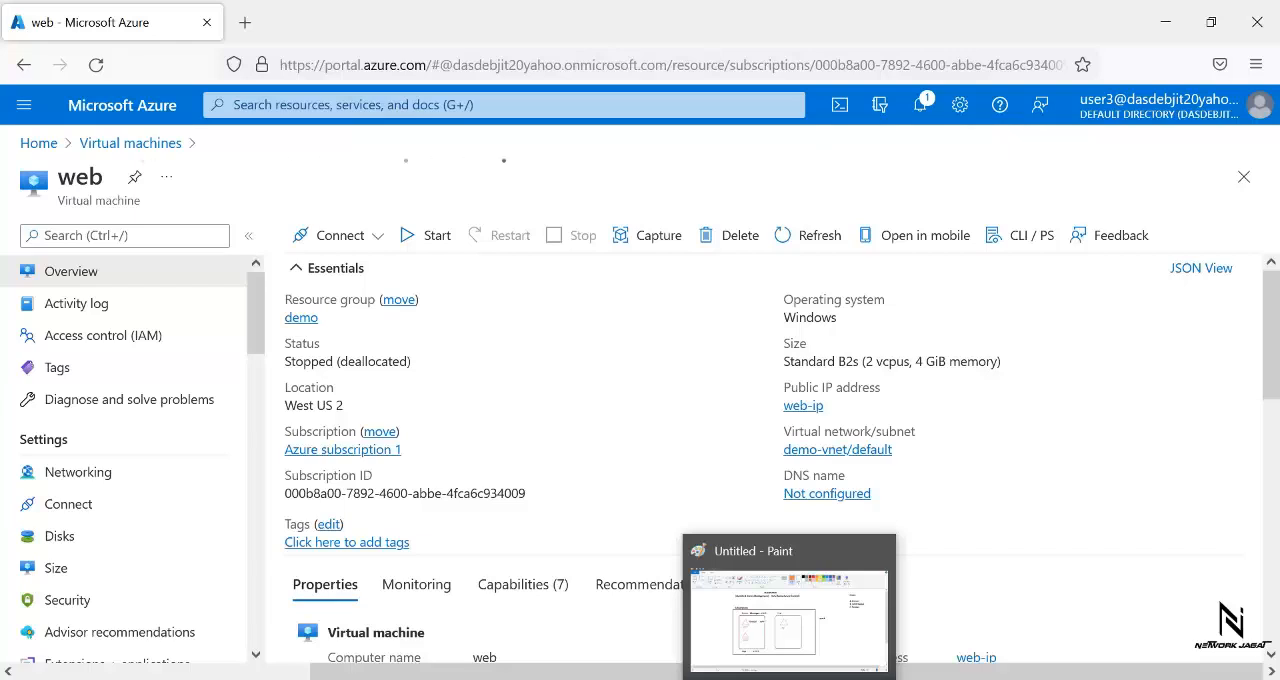
# - Switch to the Paint diagram and place the orange note "-- XXdelete" beside userA
pyautogui.click(785, 679)
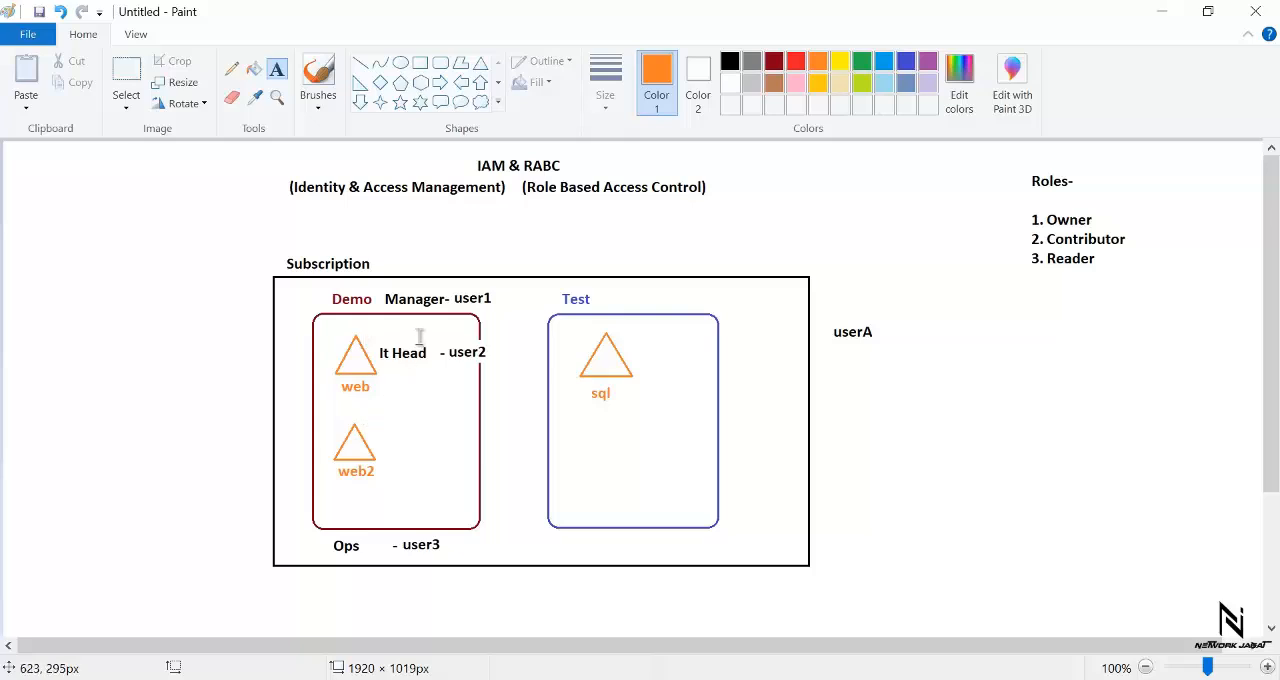
pyautogui.click(493, 290)
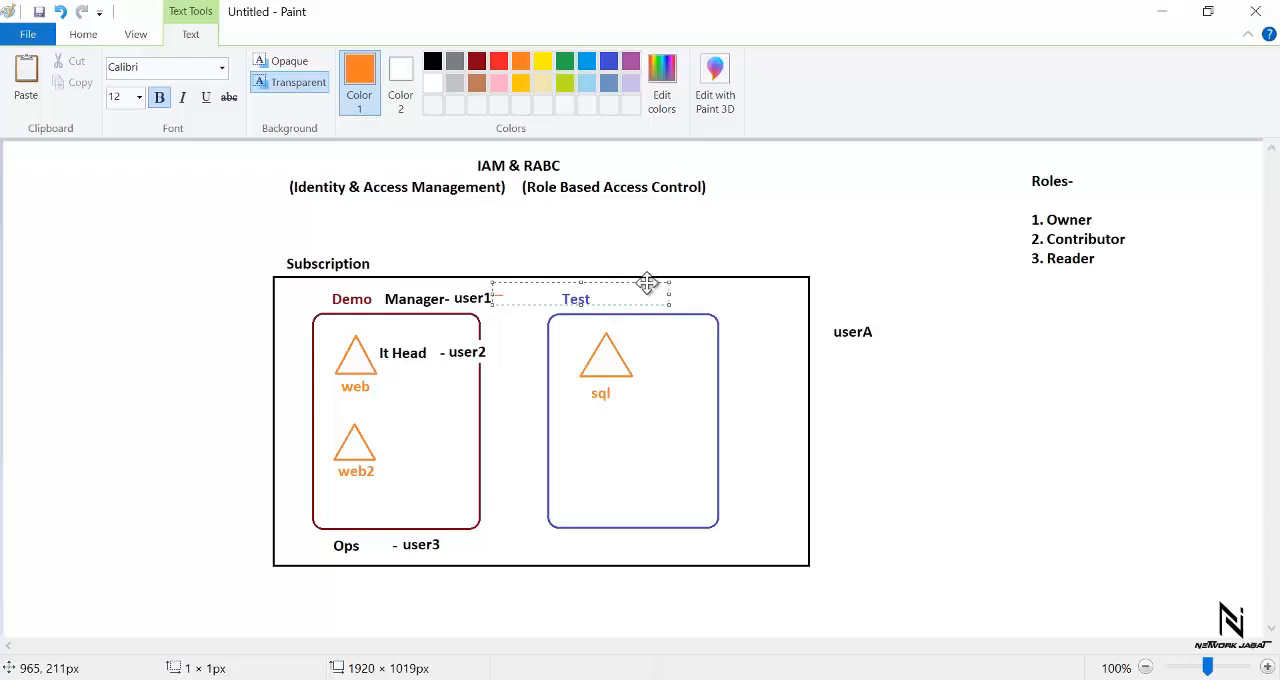
pyautogui.moveTo(648, 282); pyautogui.dragTo(649, 286)
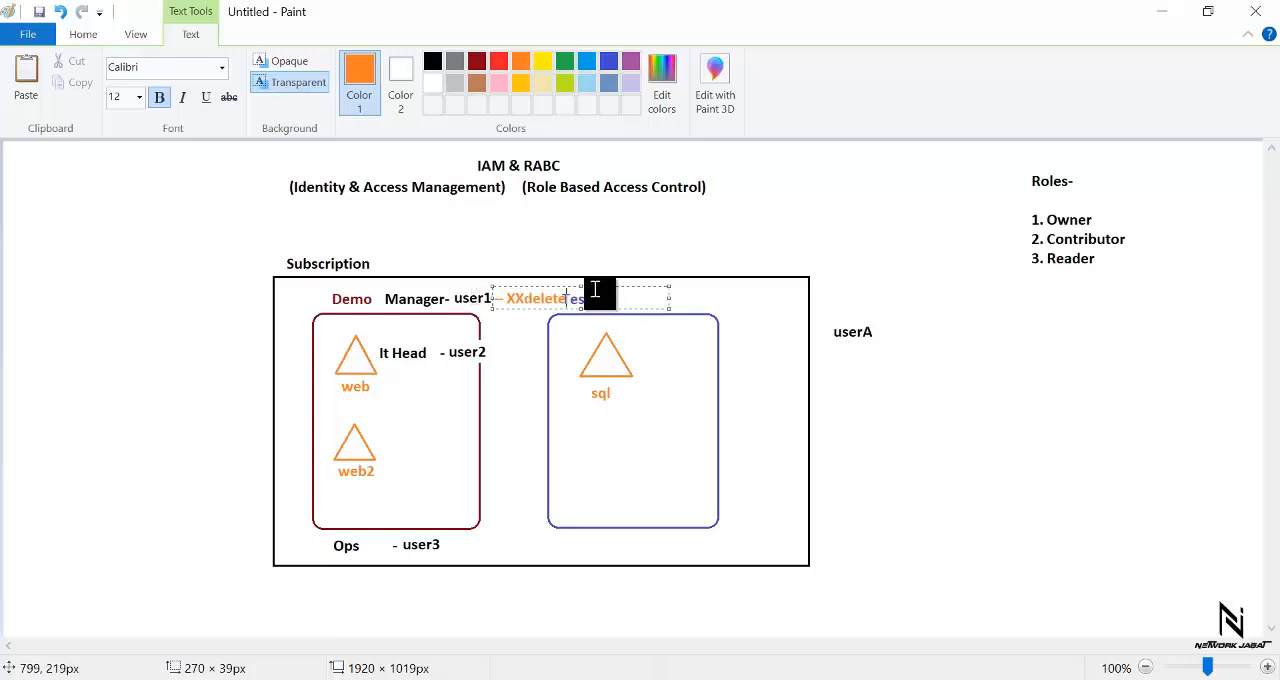
pyautogui.moveTo(600, 288); pyautogui.dragTo(598, 285)
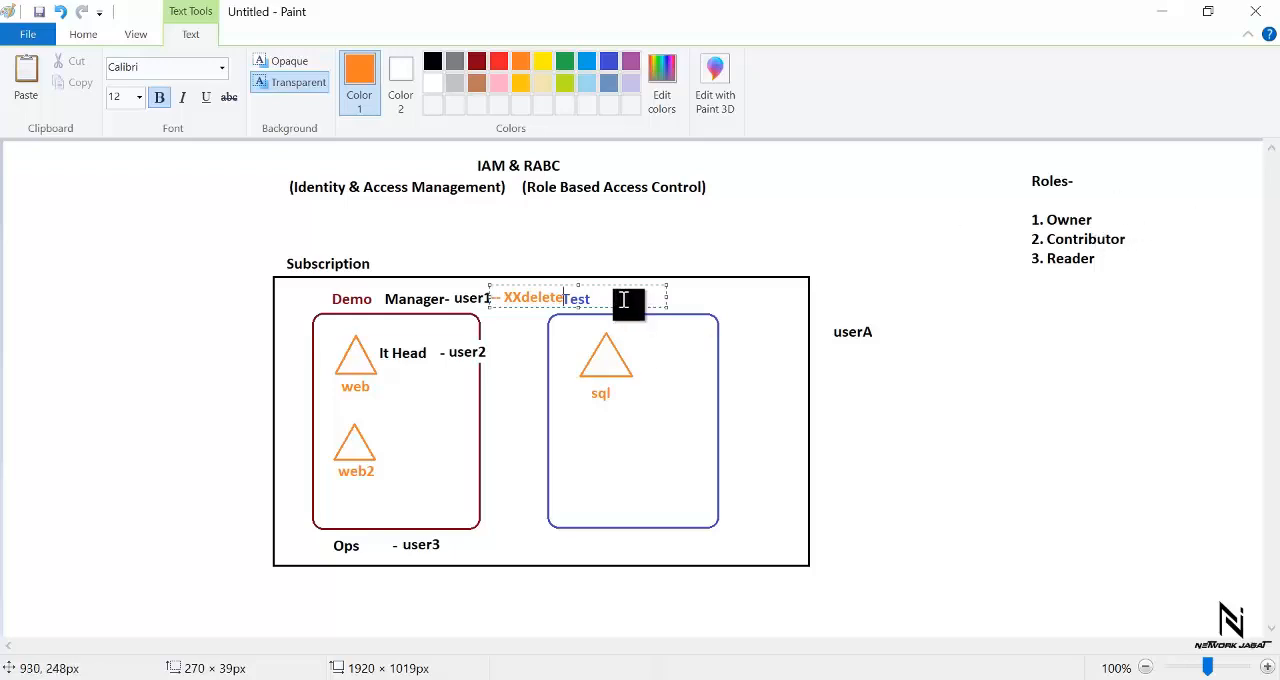
pyautogui.moveTo(622, 286); pyautogui.dragTo(1013, 320)
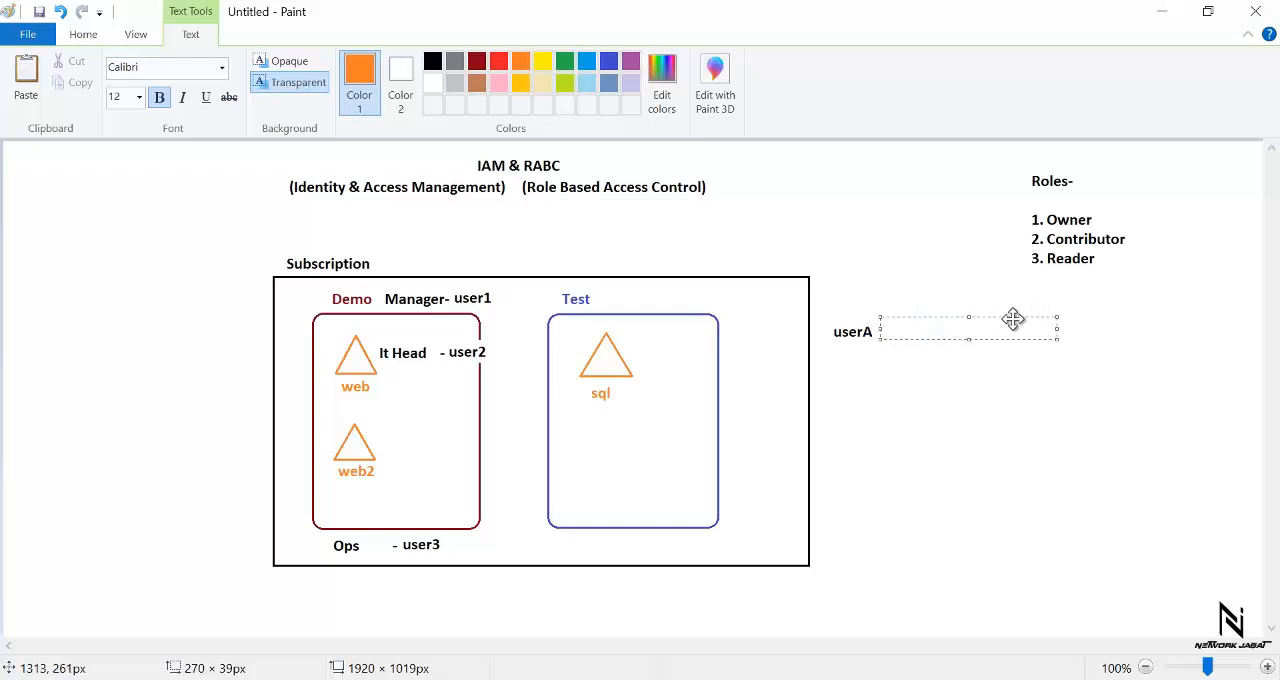
pyautogui.click(963, 272)
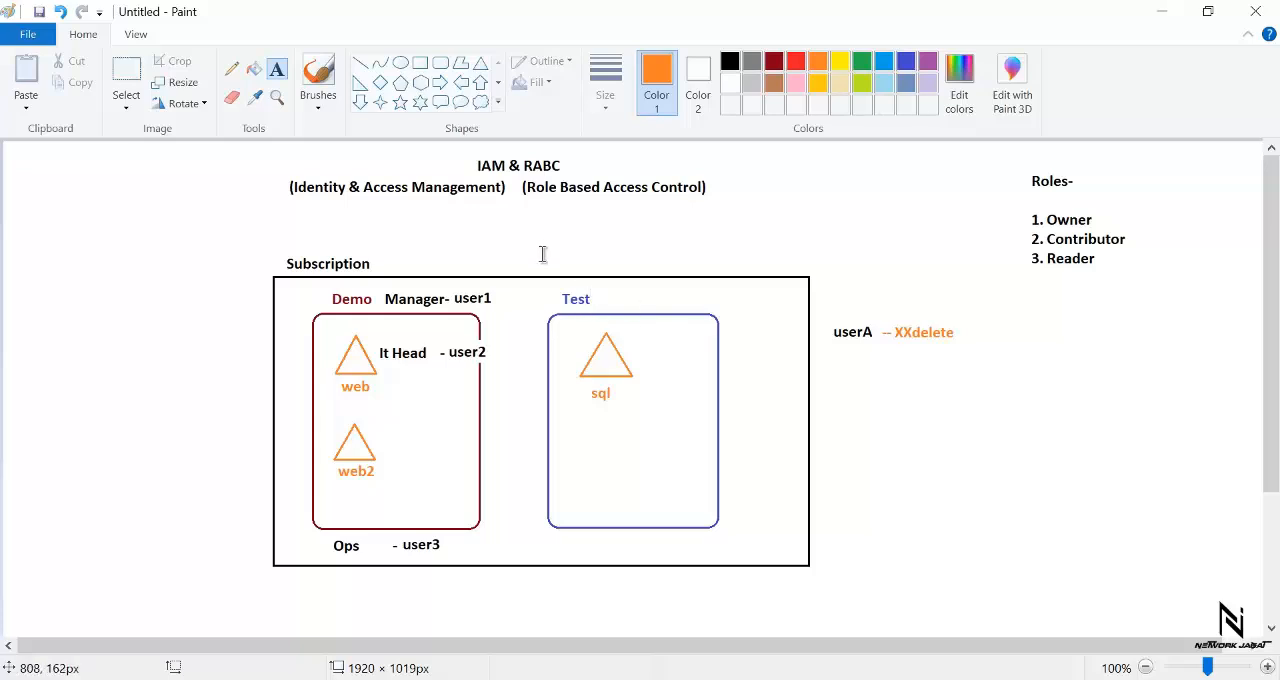
# - Add the red text "Full Control---Limited by Delete Permission" below userA and widen its text box to fit on one line
pyautogui.click(277, 70)
pyautogui.click(797, 64)
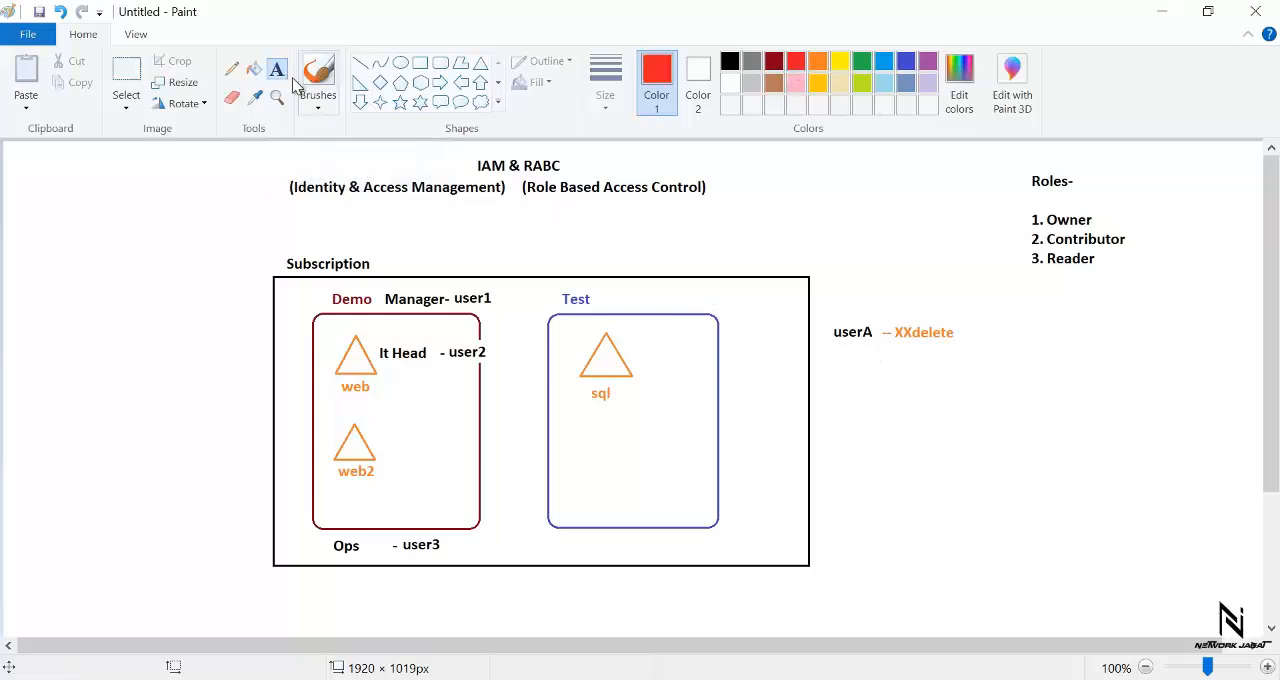
pyautogui.click(838, 360)
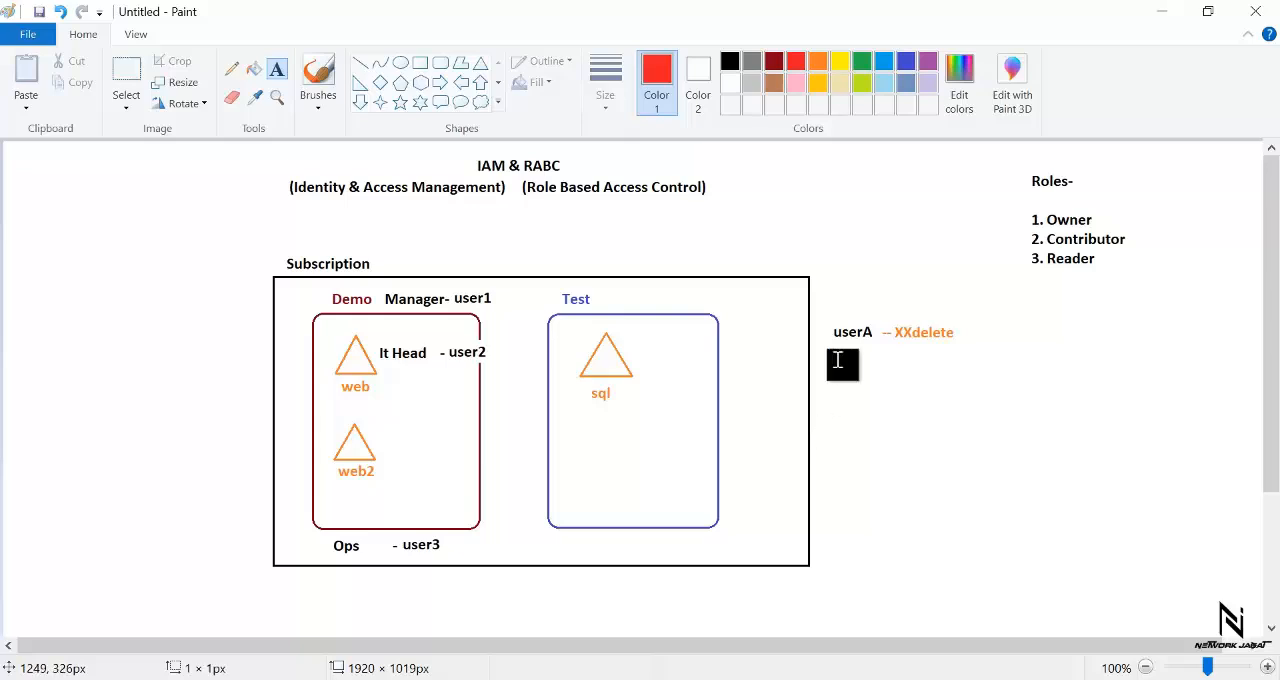
pyautogui.write('Control')
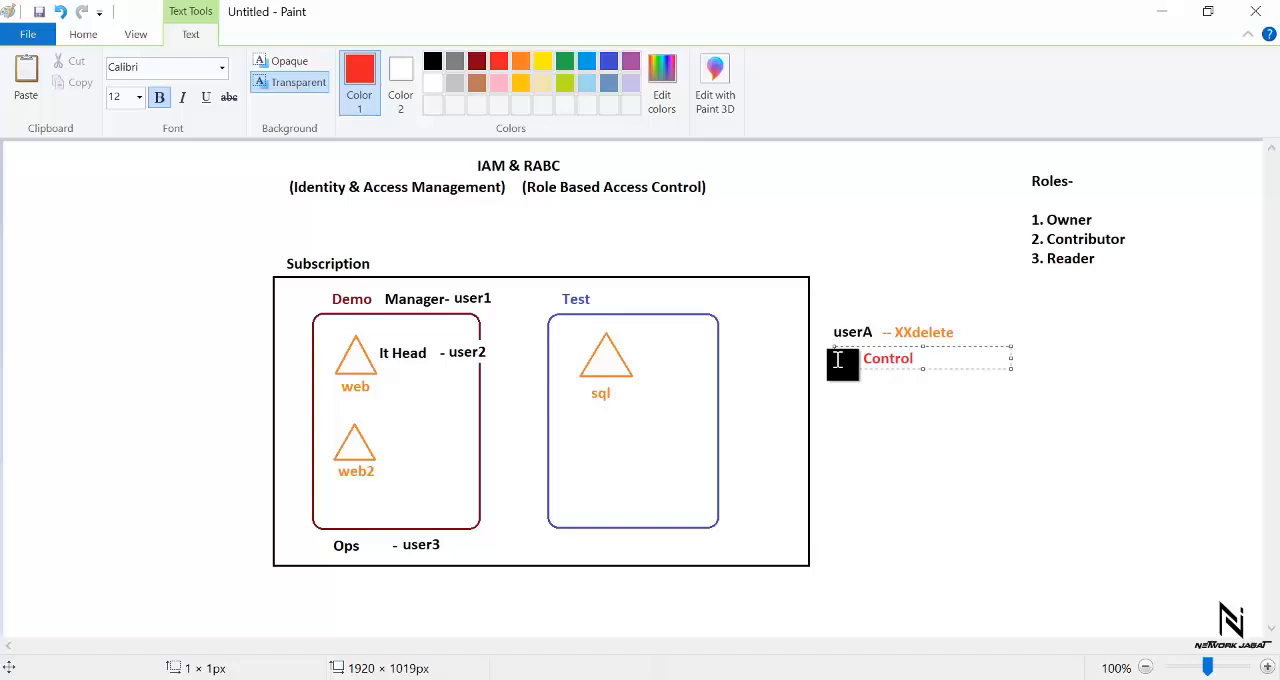
pyautogui.write('Full')
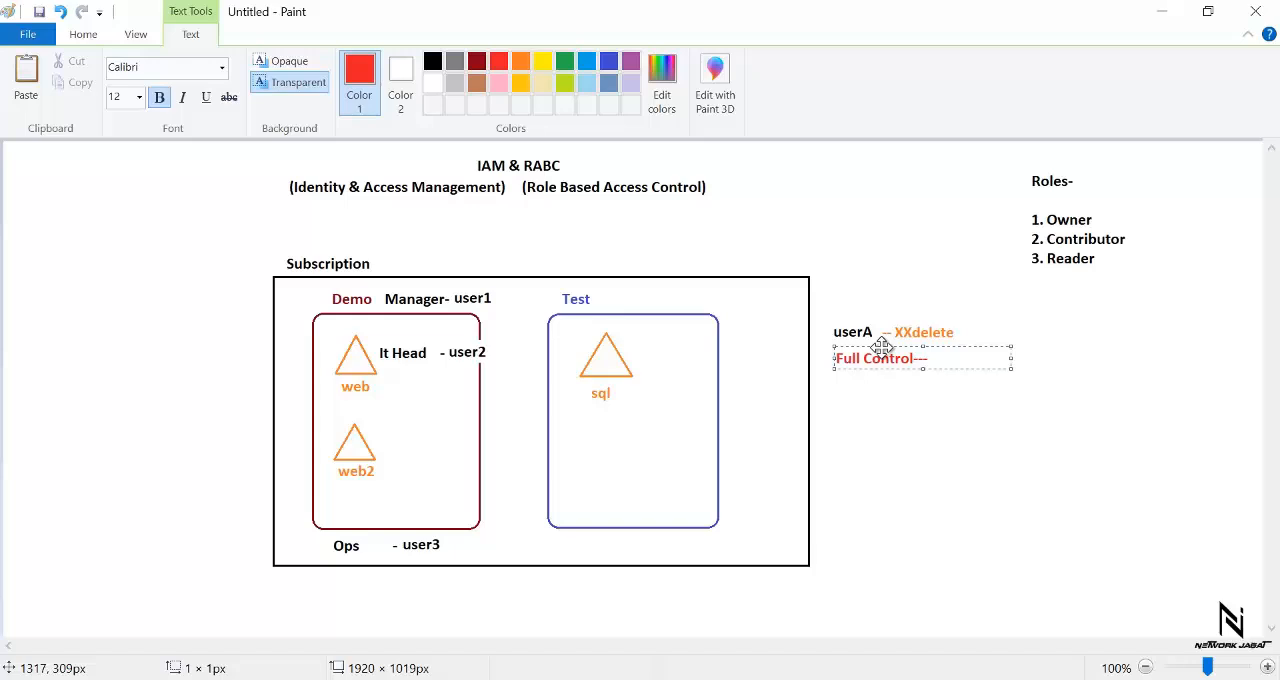
pyautogui.write('---Limited by Delet')
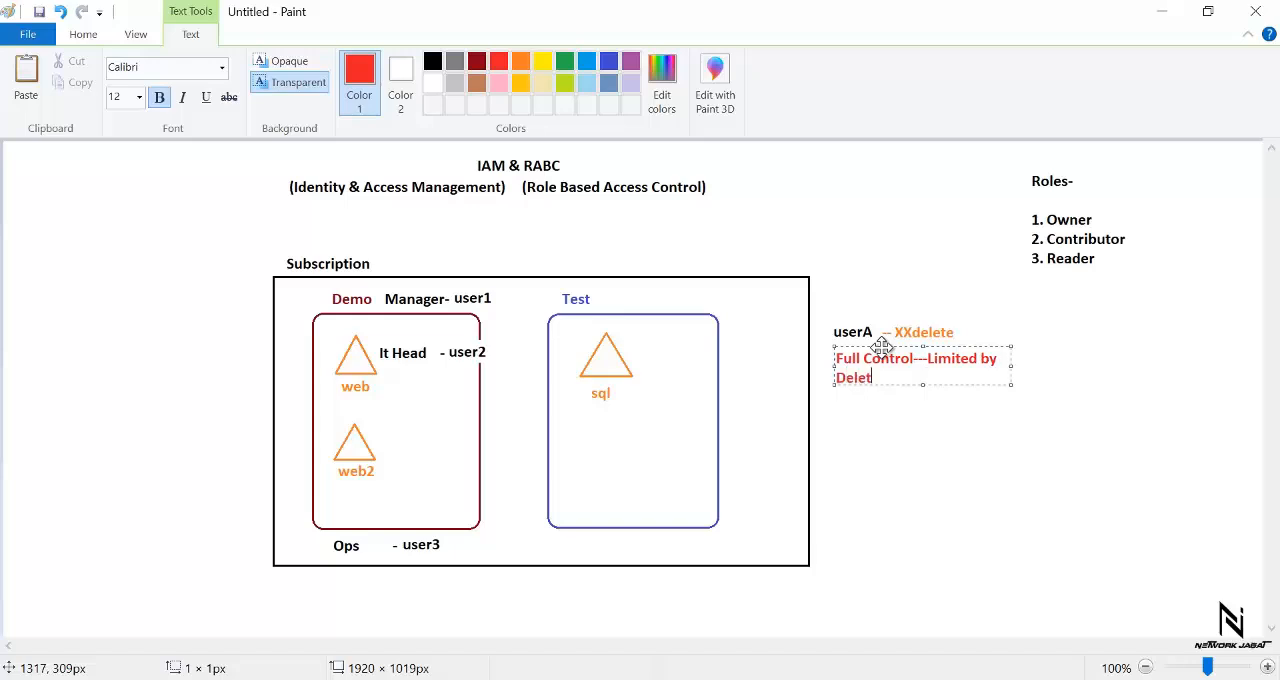
pyautogui.write('e Permission')
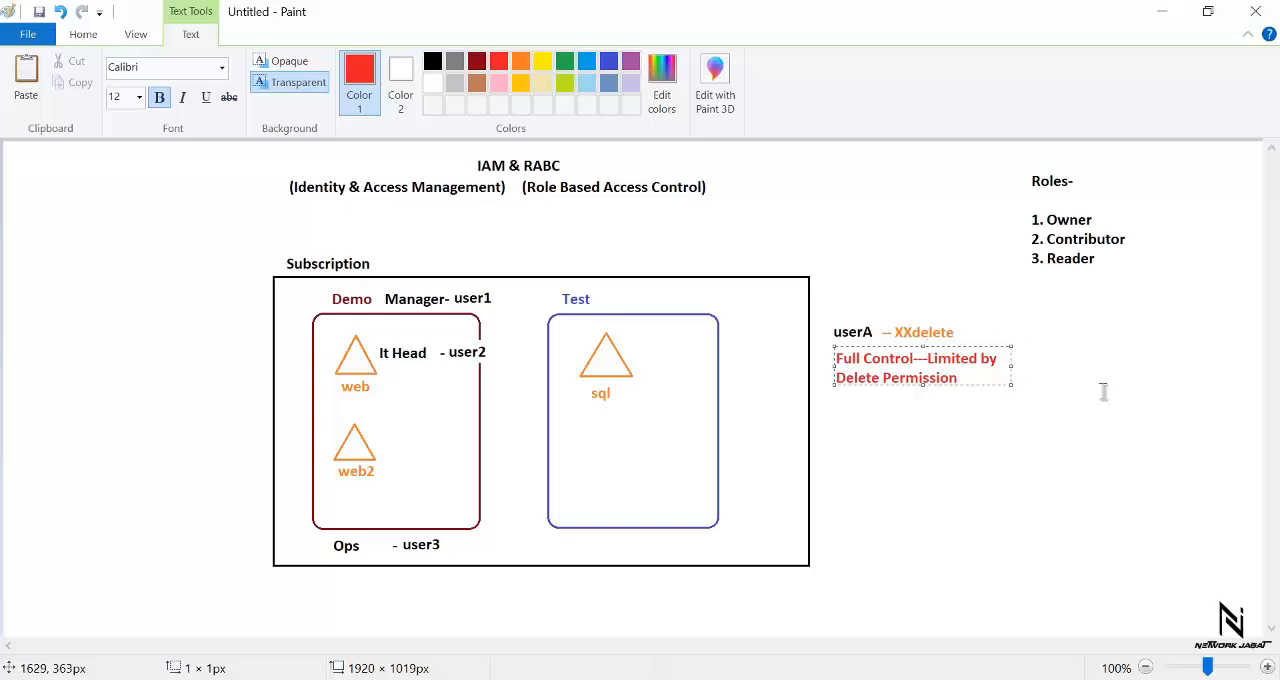
pyautogui.moveTo(1008, 382); pyautogui.dragTo(1155, 436)
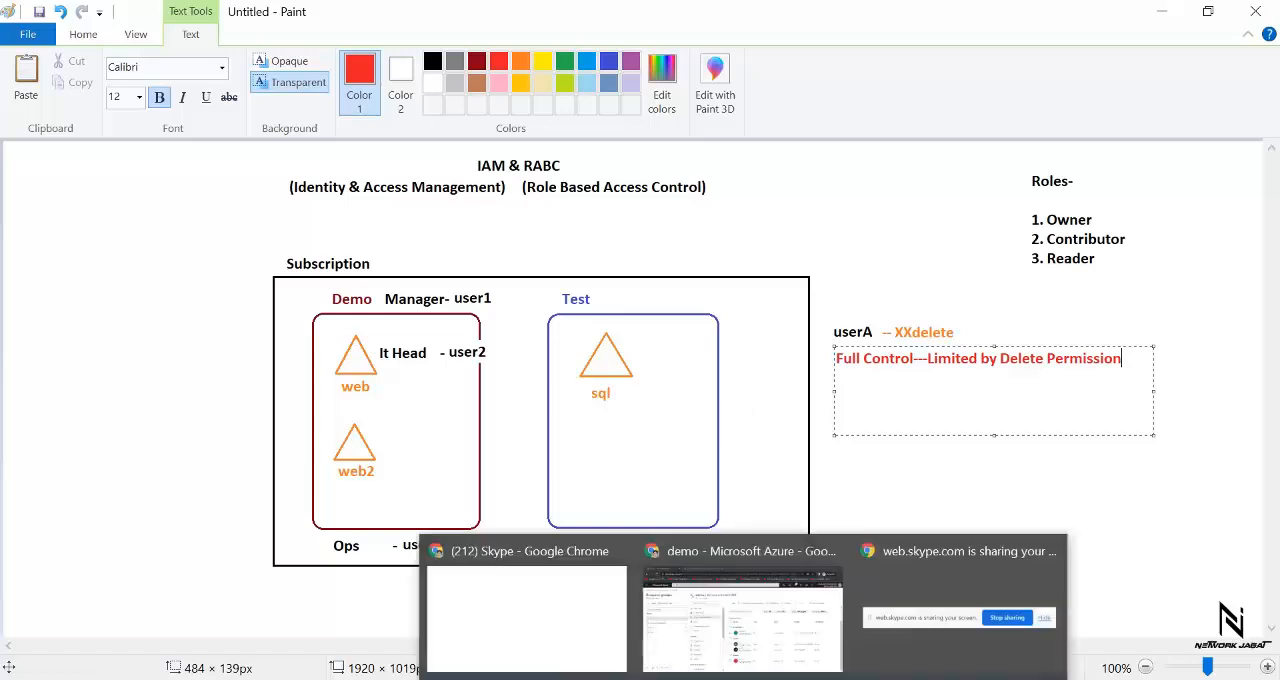
# - Switch to the administrator's Azure portal in Chrome, search for subscriptions, and open the Pay-As-You-Go subscription
pyautogui.click(728, 628)
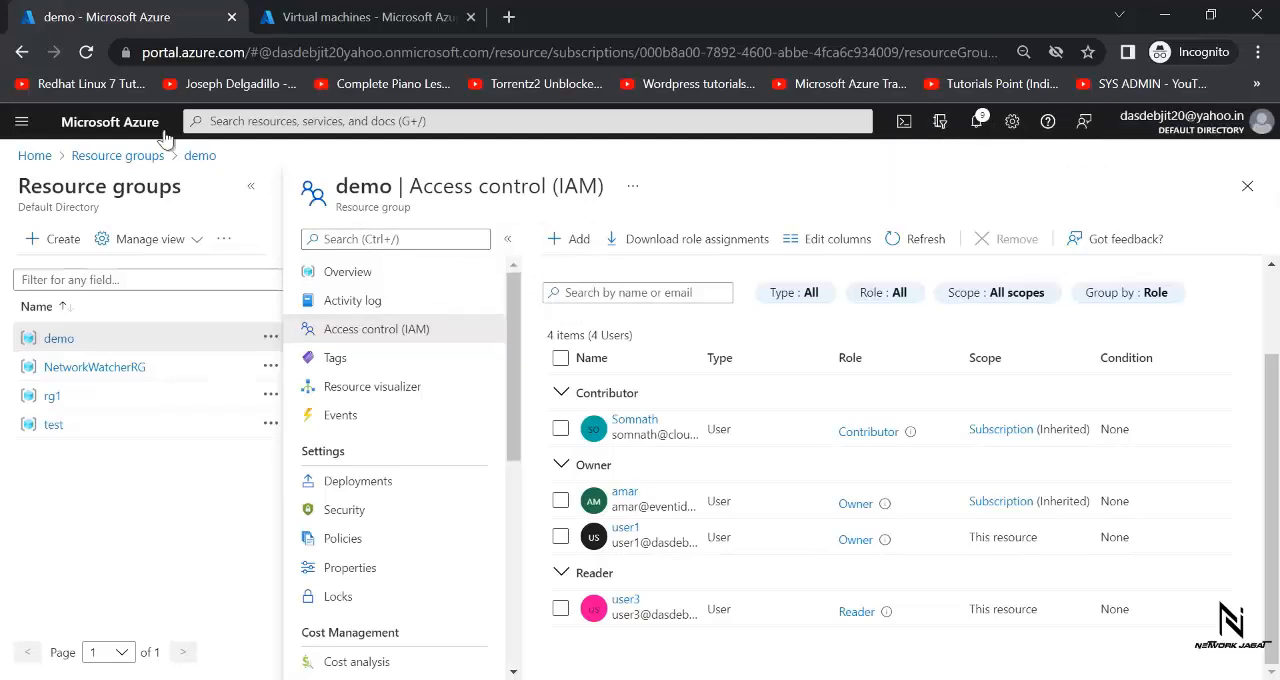
pyautogui.click(33, 156)
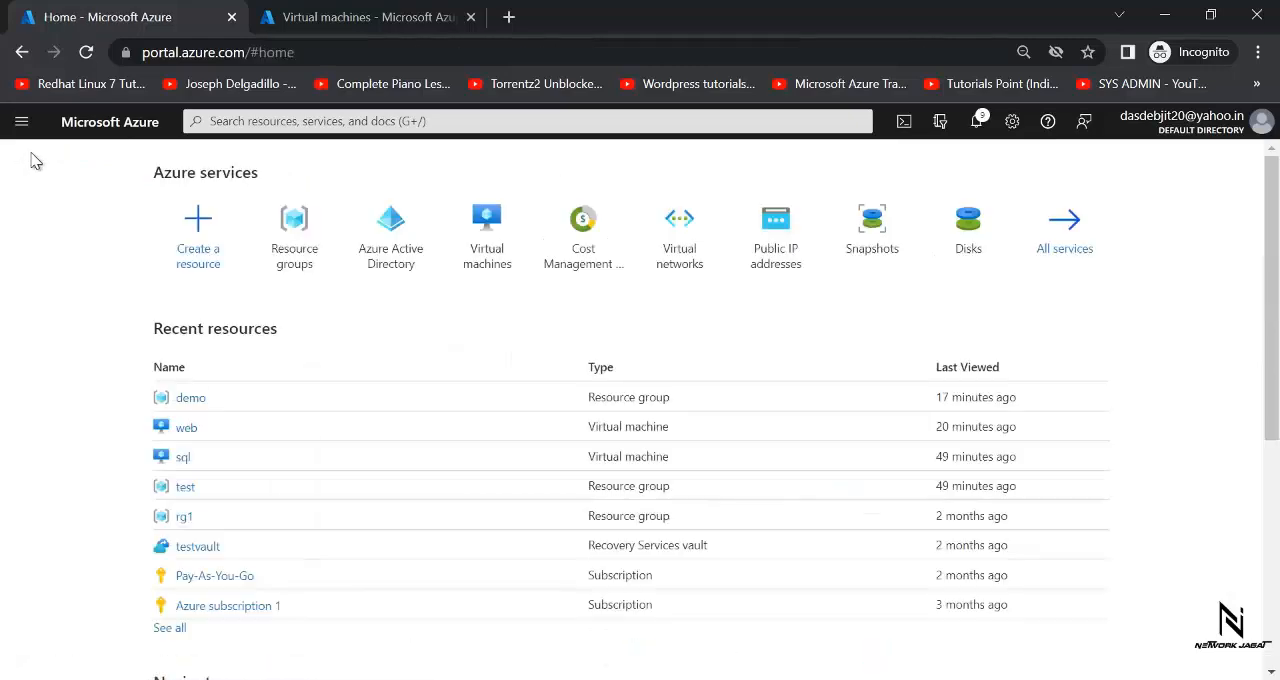
pyautogui.click(240, 121)
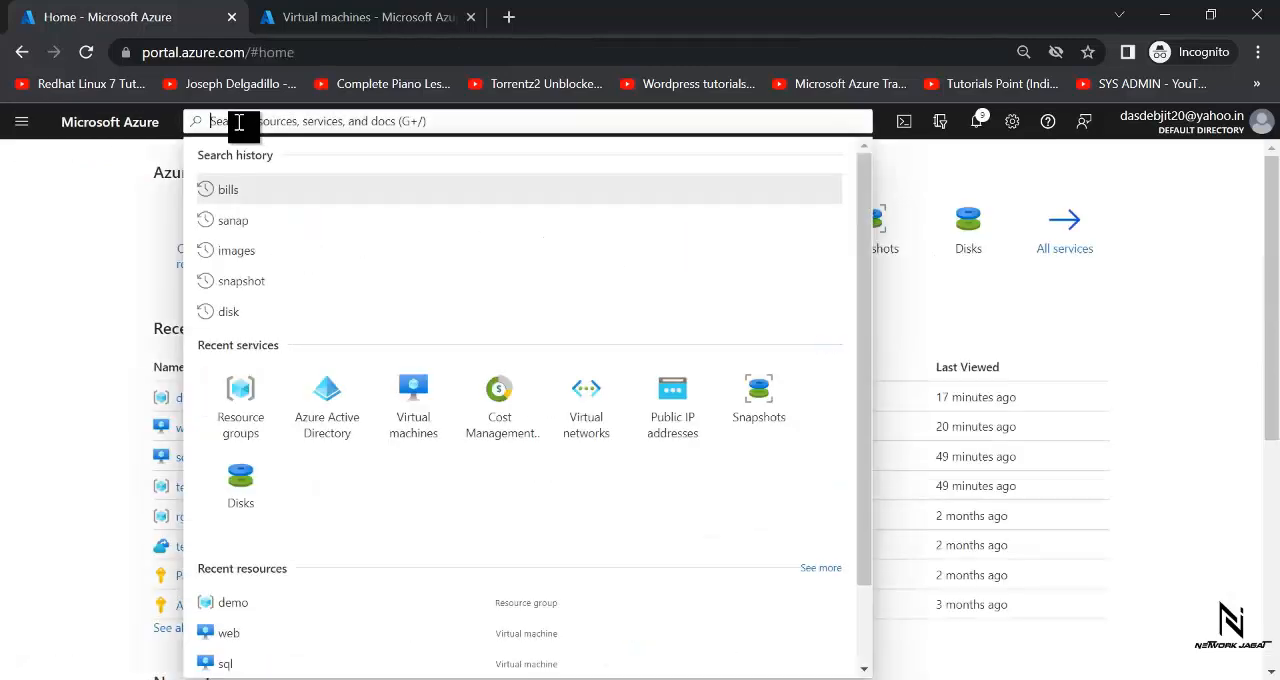
pyautogui.write('sub')
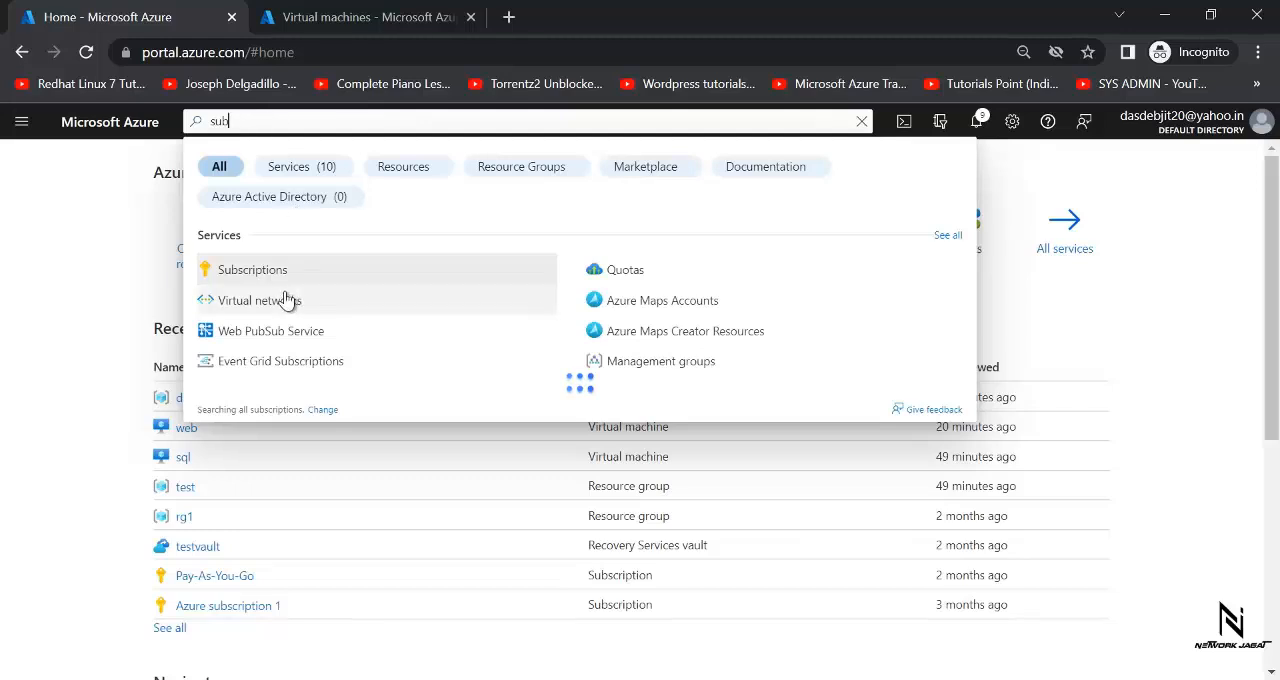
pyautogui.click(252, 270)
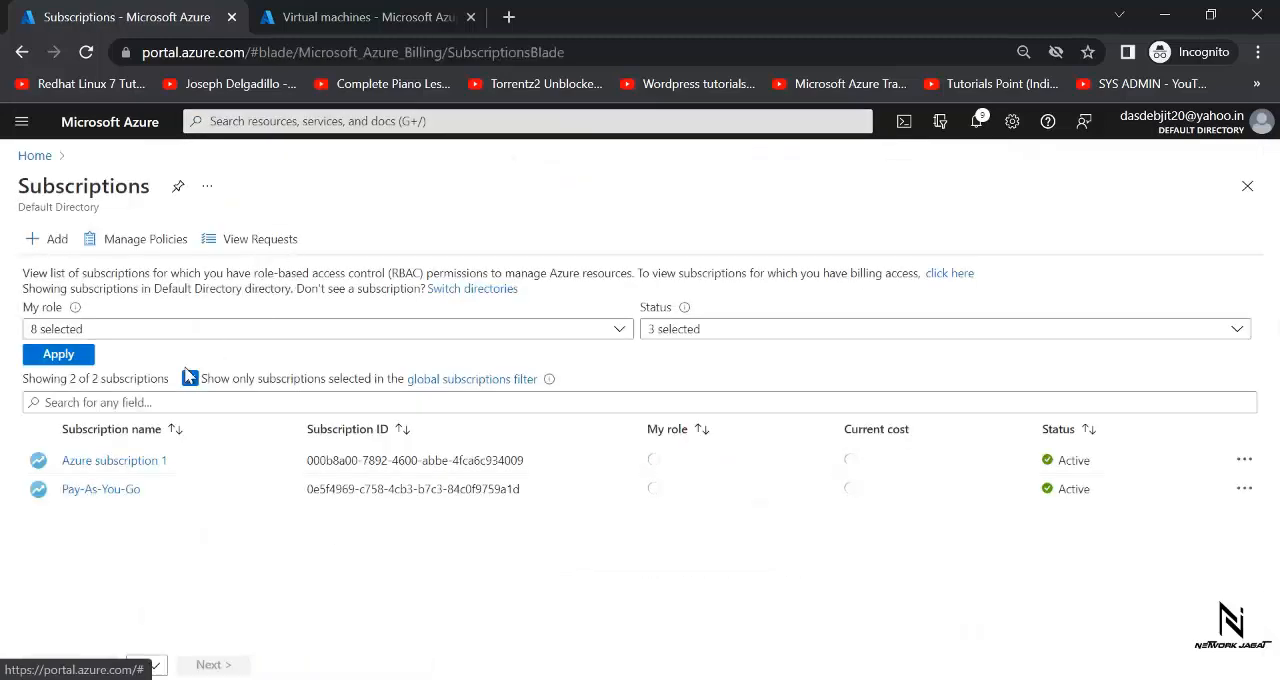
pyautogui.click(104, 489)
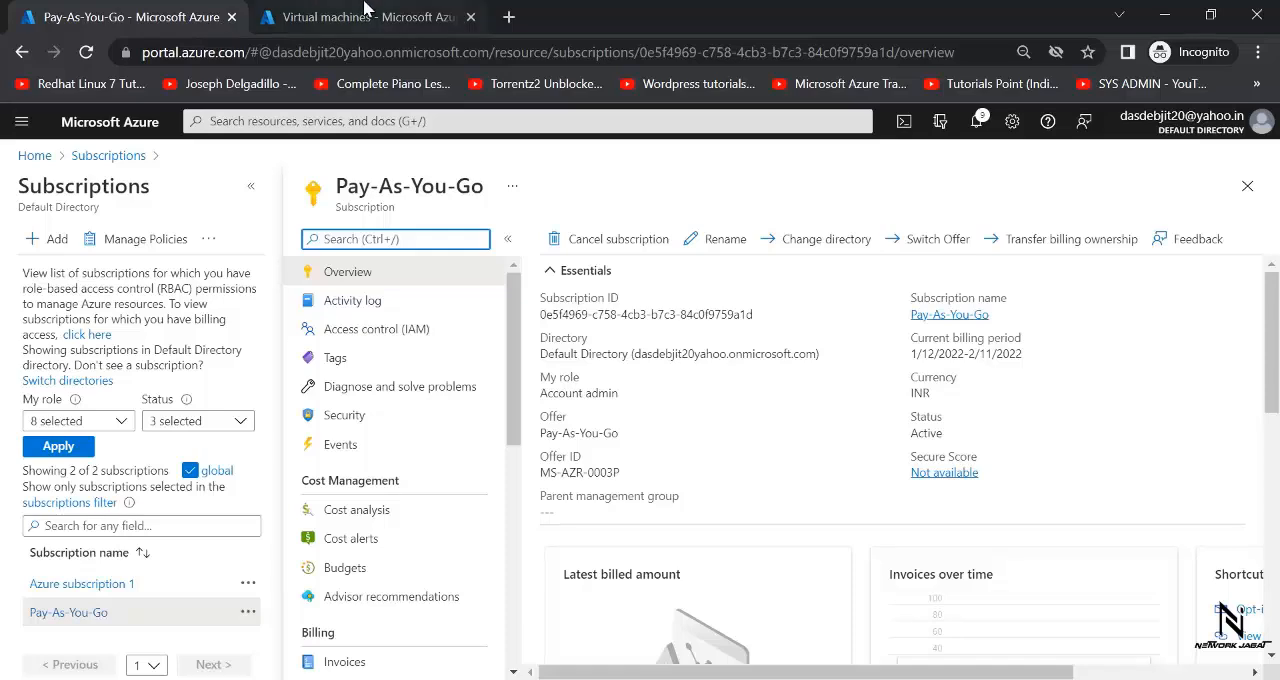
# - Check which subscription holds the web virtual machine, and open Access control (IAM) for Azure subscription 1
pyautogui.click(330, 17)
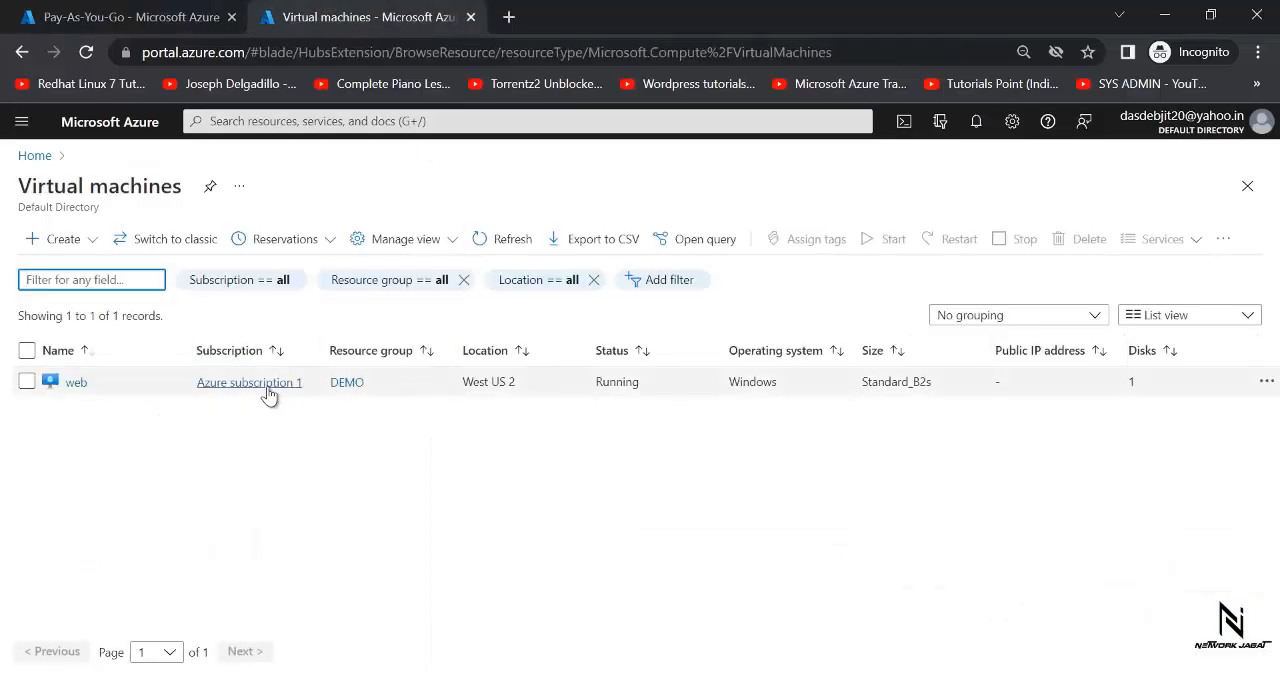
pyautogui.click(141, 27)
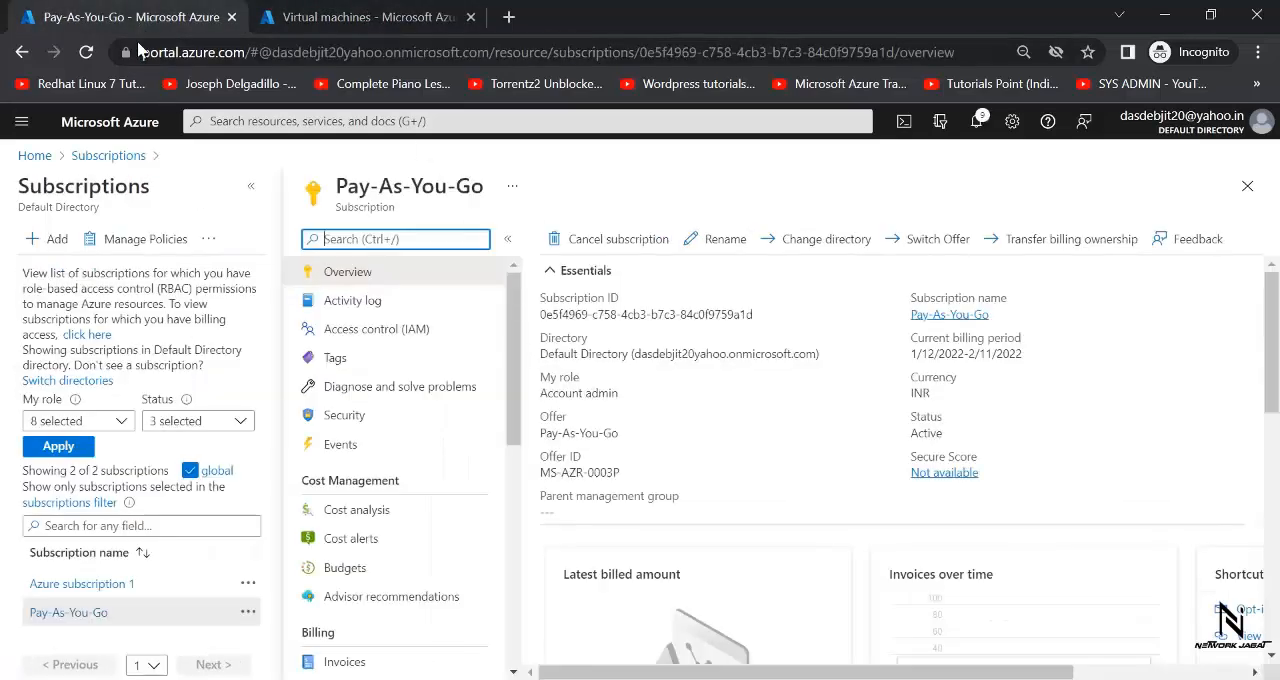
pyautogui.click(108, 155)
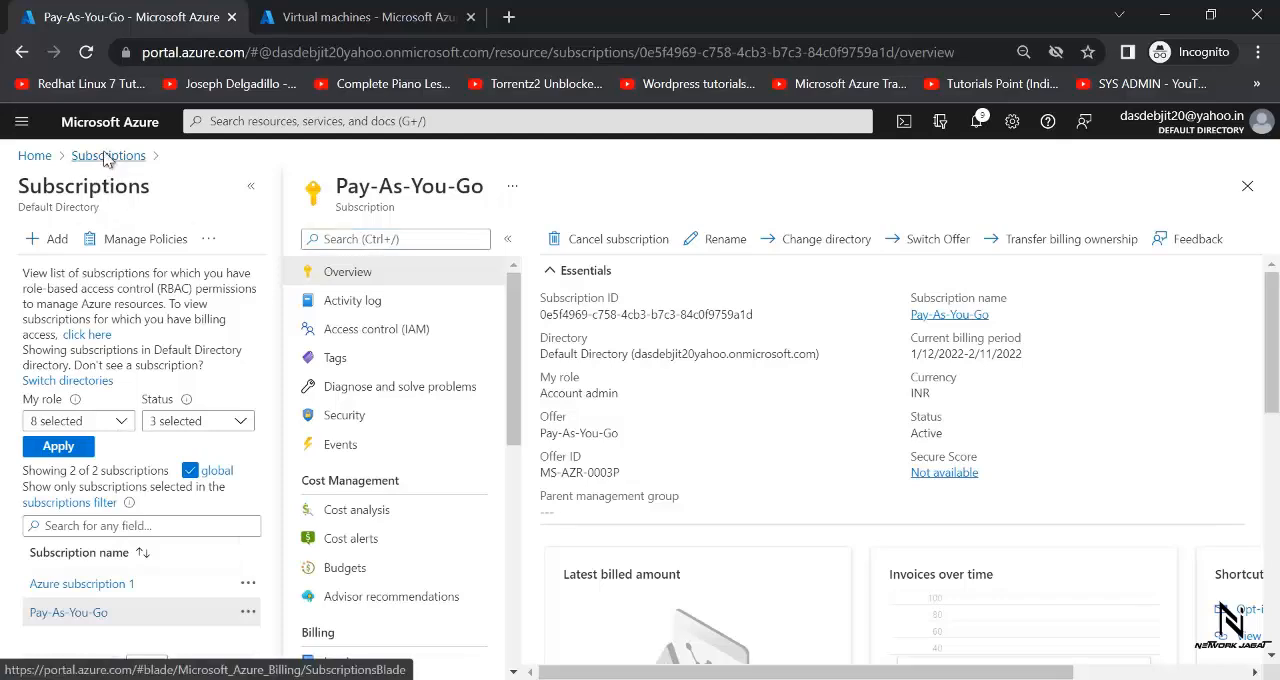
pyautogui.click(84, 461)
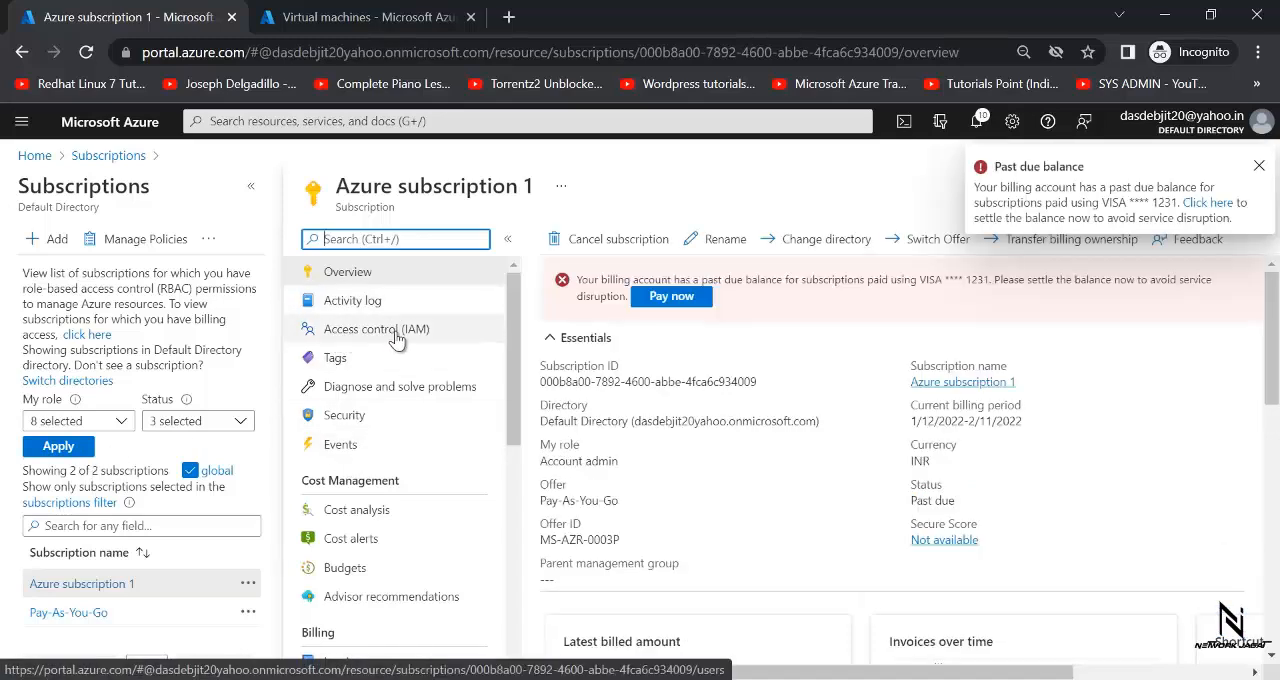
pyautogui.click(397, 338)
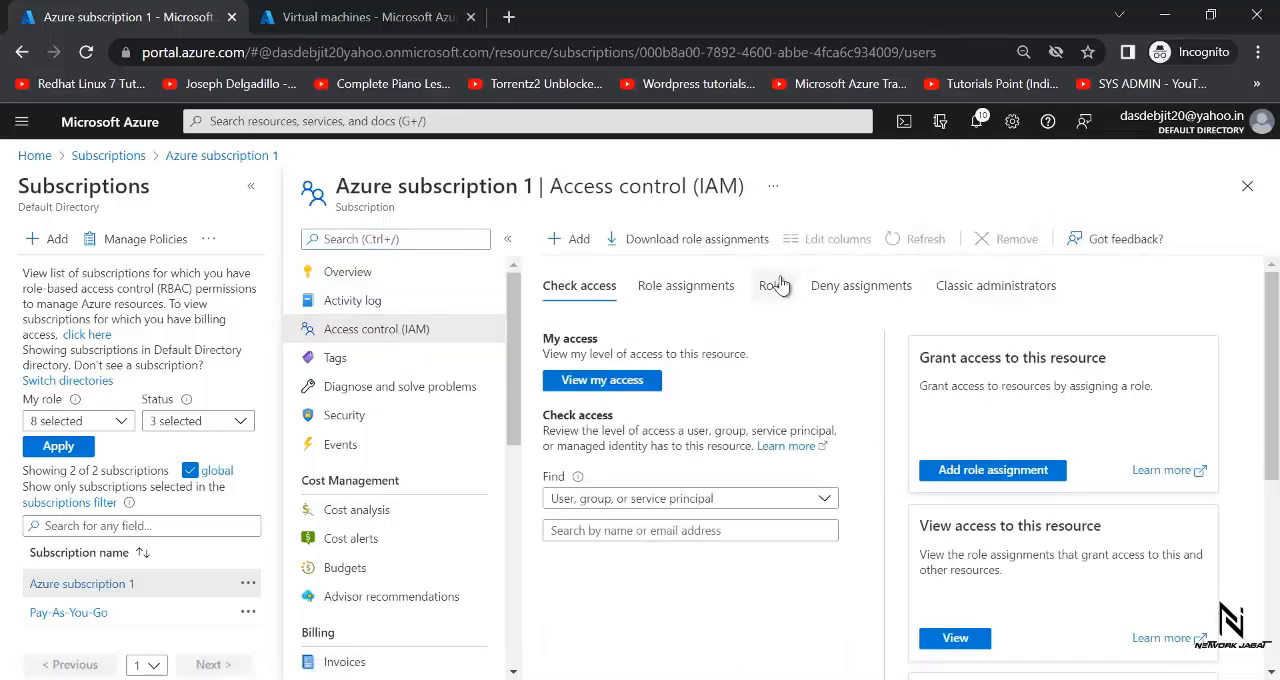
# - Start a custom role from scratch named "FullAccess_LimitecByDeletePermis" and proceed to its permissions
pyautogui.click(572, 240)
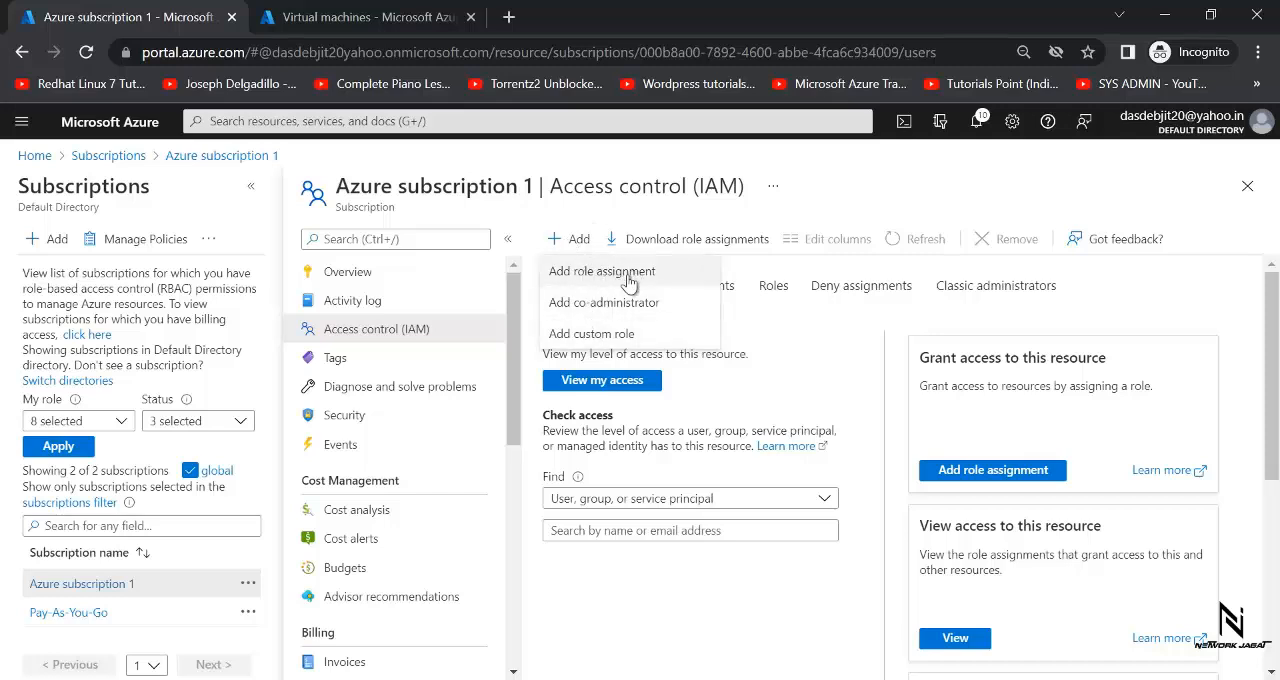
pyautogui.click(588, 341)
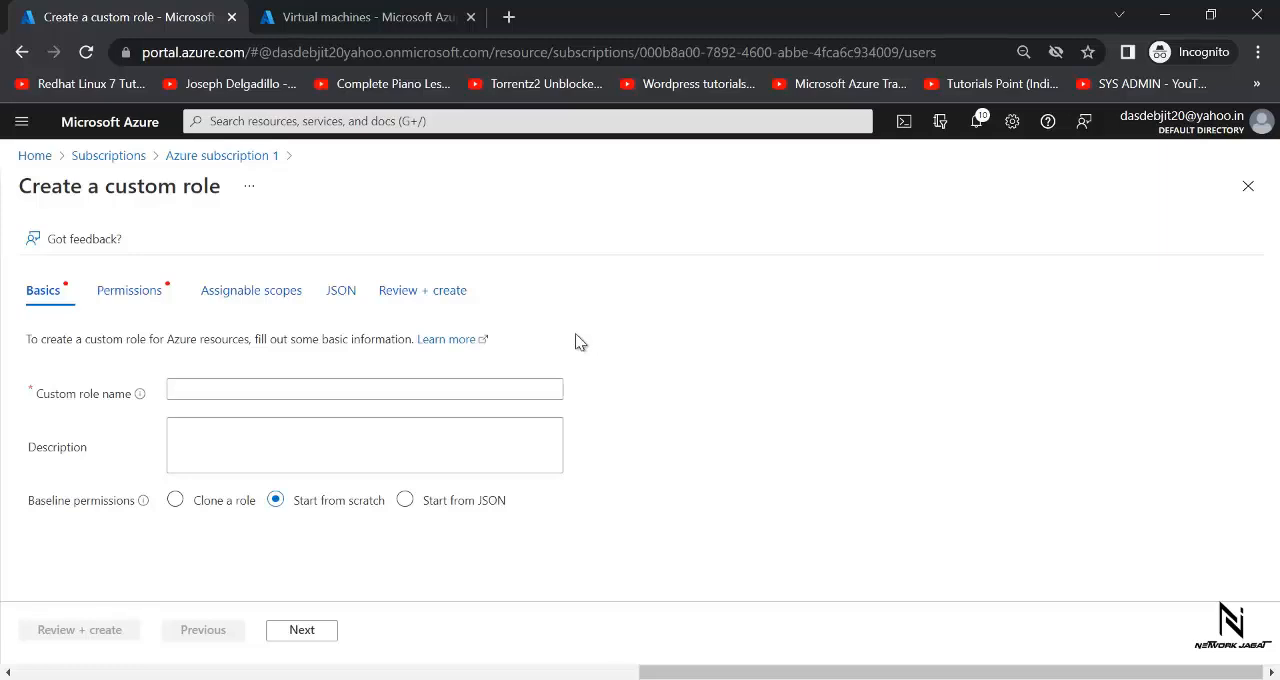
pyautogui.click(400, 391)
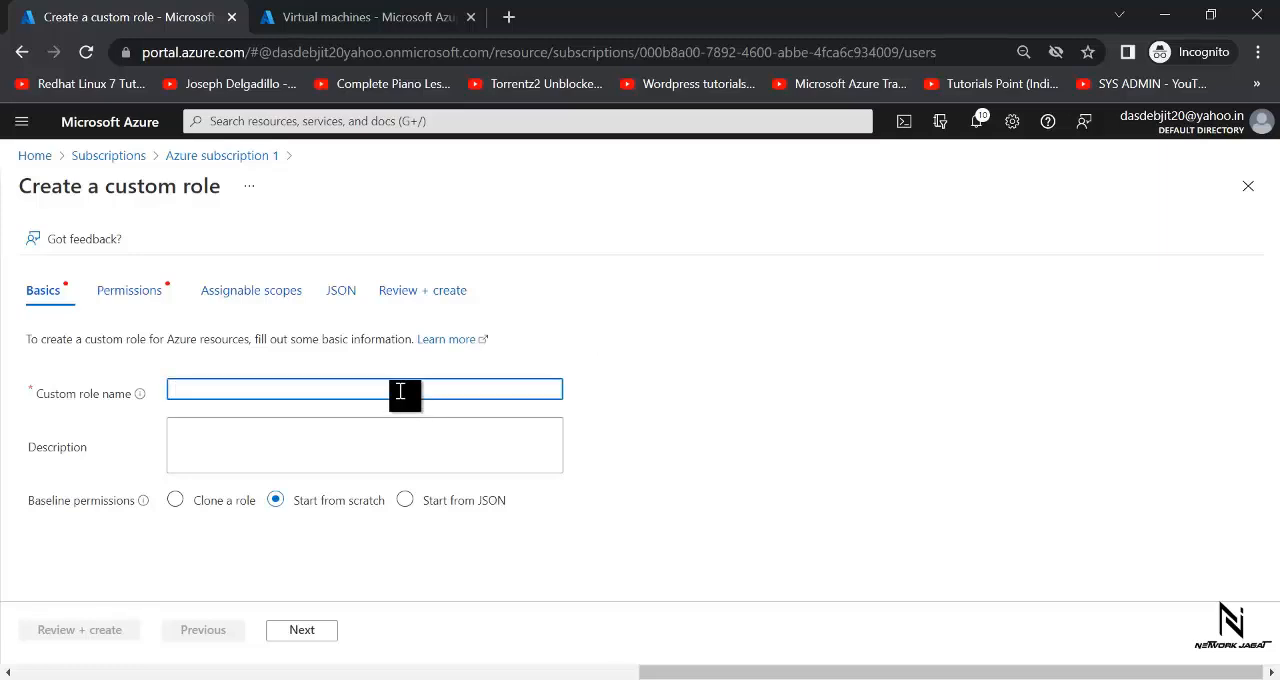
pyautogui.write('FullAccess_LimitecByDeletePer')
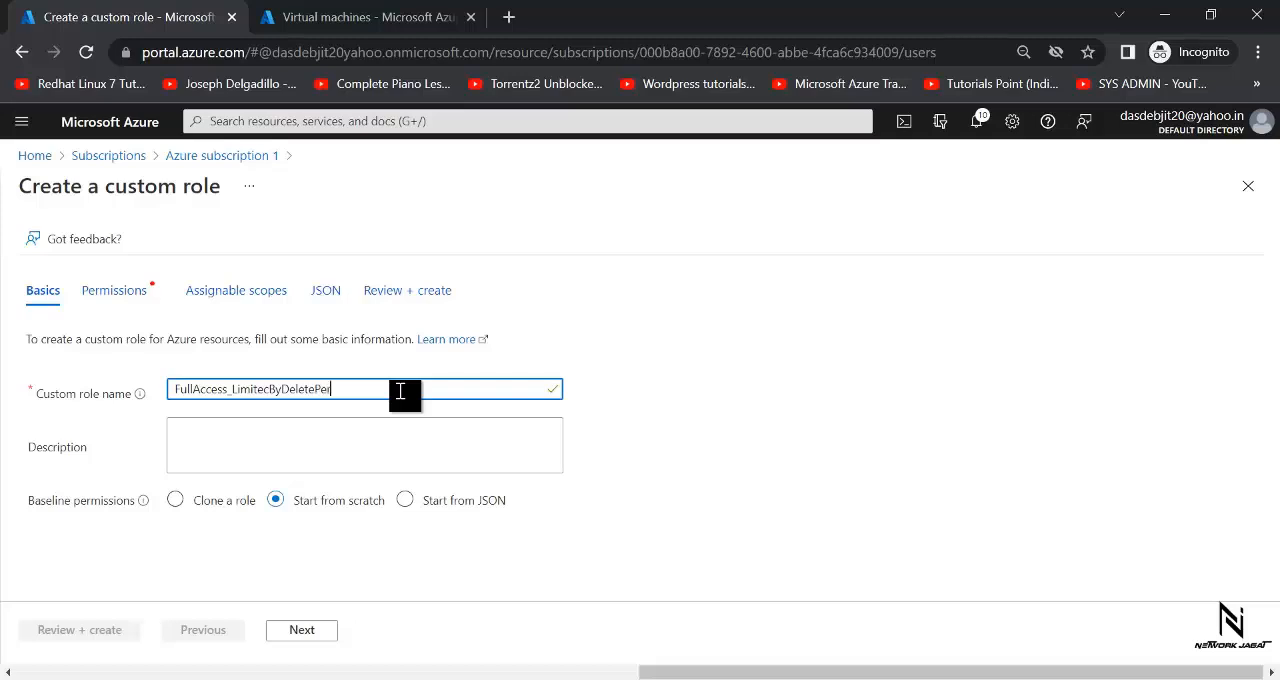
pyautogui.write('mission')
pyautogui.click(326, 634)
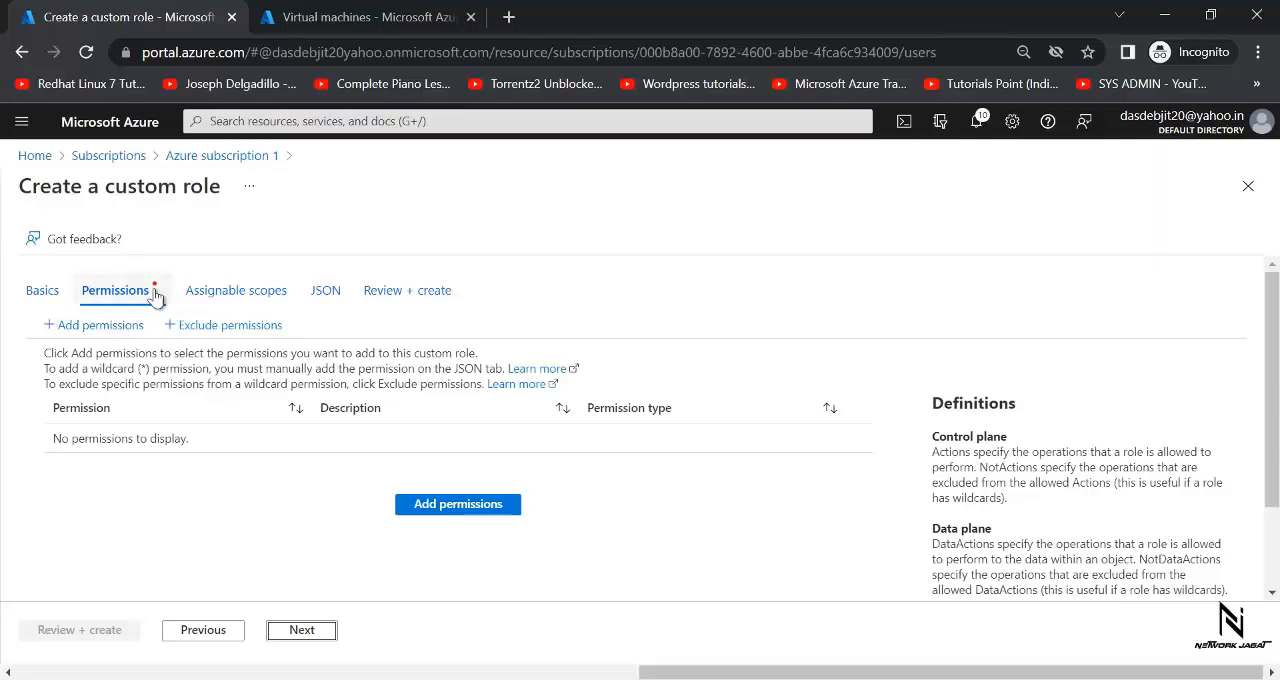
# - Search the permissions to add for "virtual machine", open Microsoft Compute, and select all of its listed actions
pyautogui.click(458, 510)
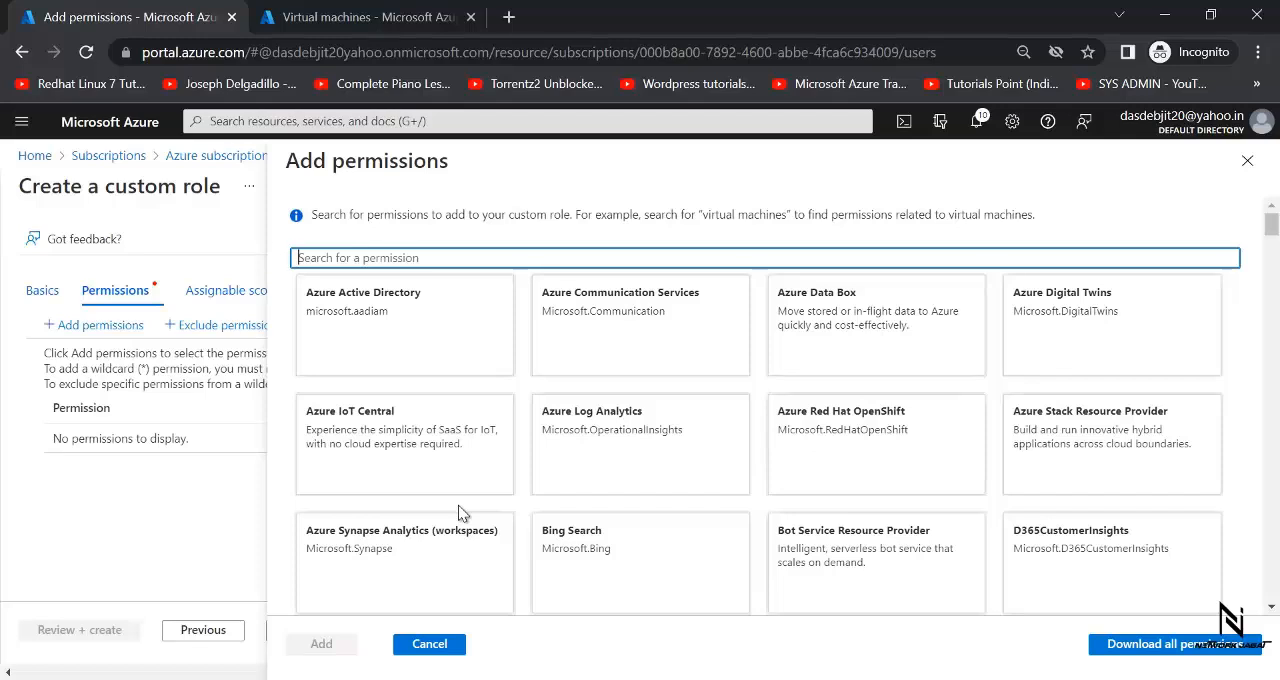
pyautogui.write('virtual machine')
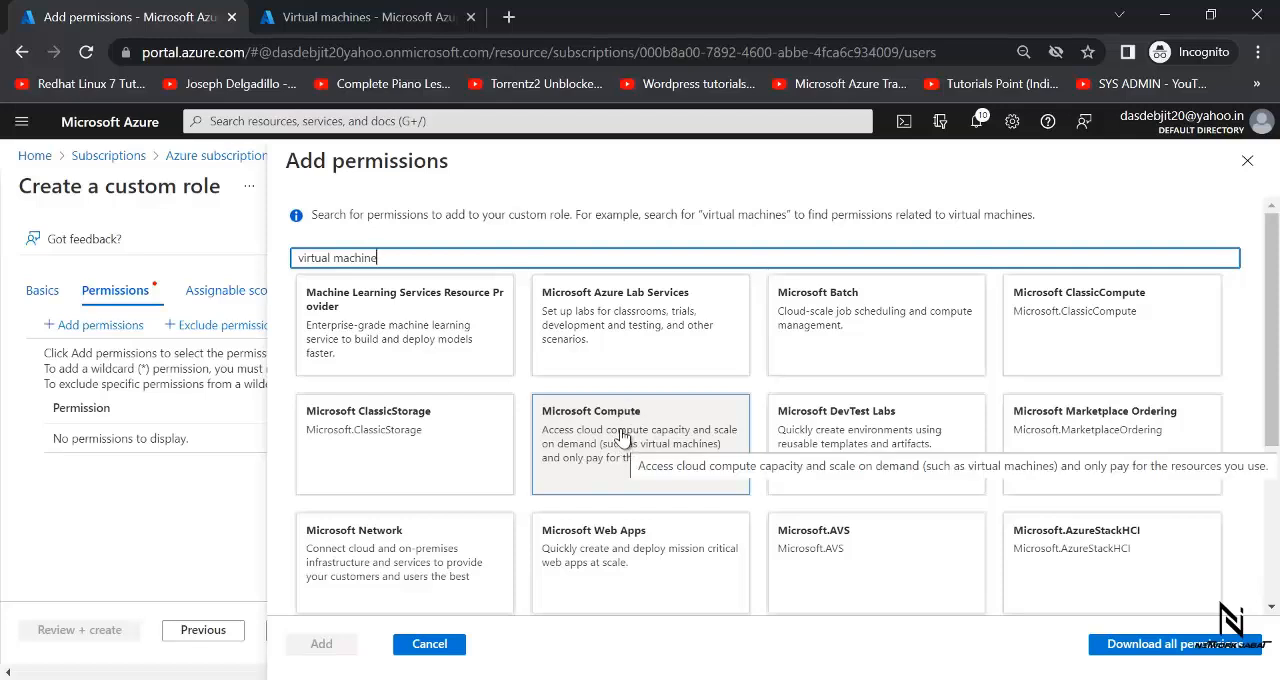
pyautogui.click(622, 437)
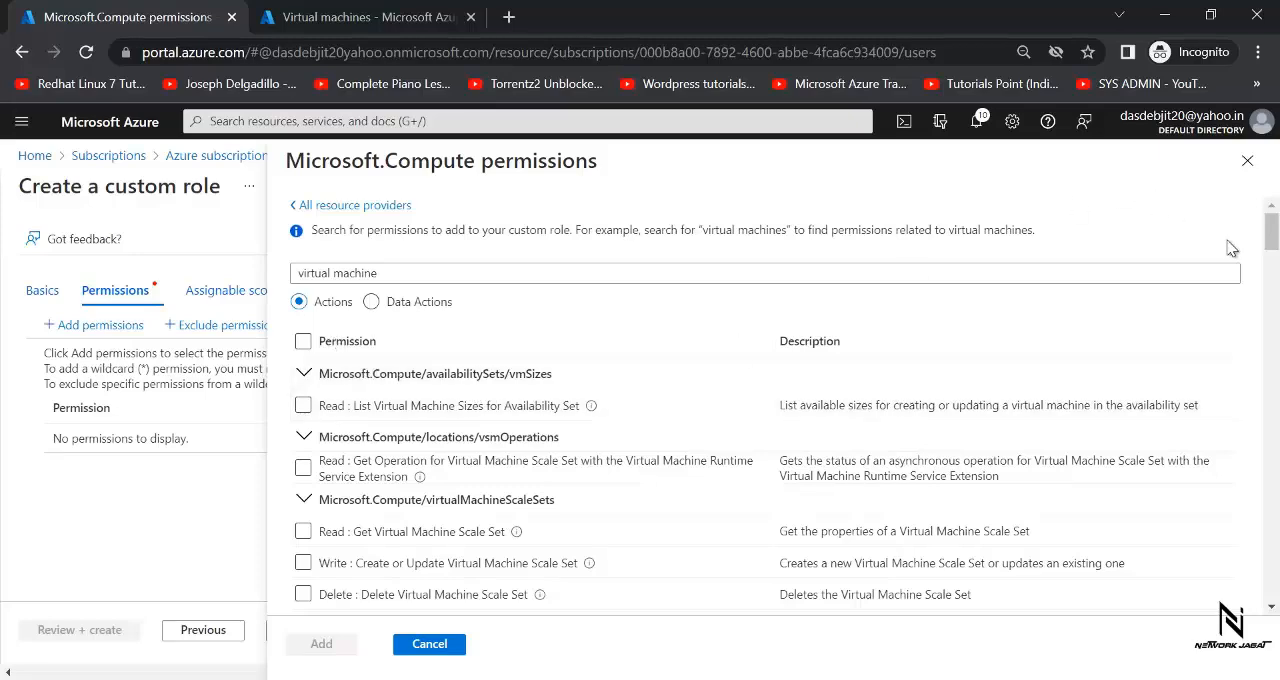
pyautogui.moveTo(1273, 245)
pyautogui.mouseDown()
pyautogui.moveTo(1277, 397)
pyautogui.moveTo(1277, 248)
pyautogui.mouseUp()
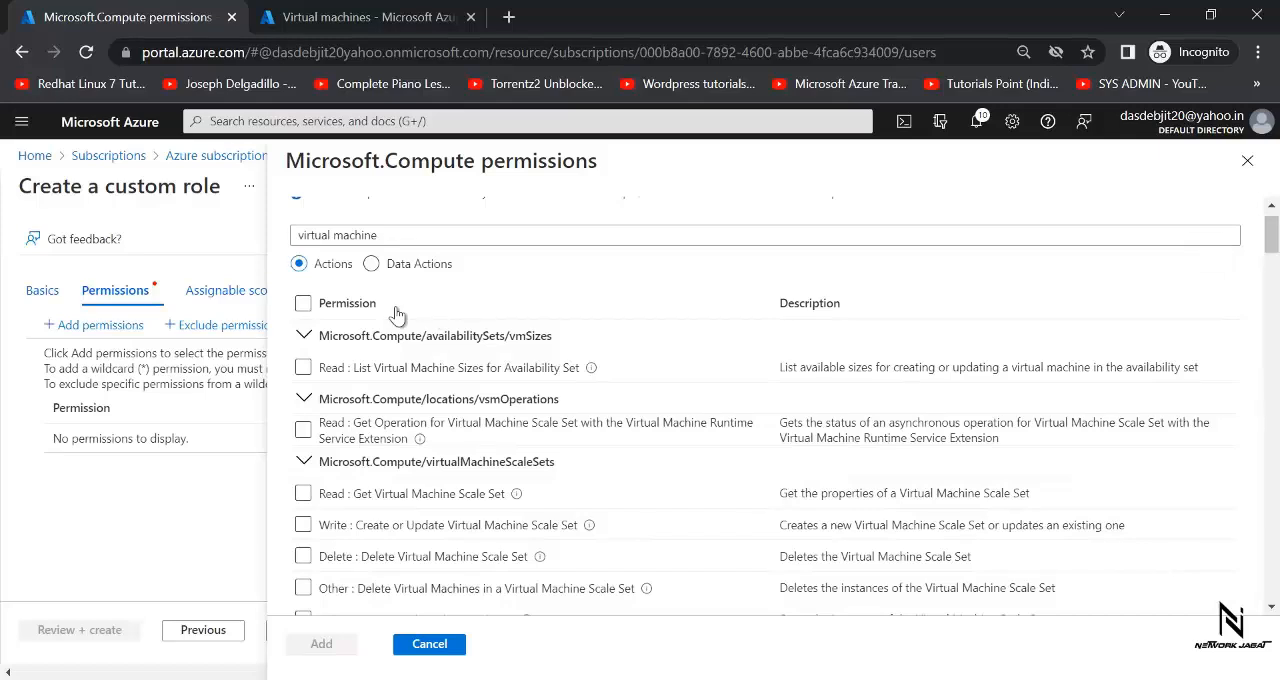
pyautogui.click(303, 304)
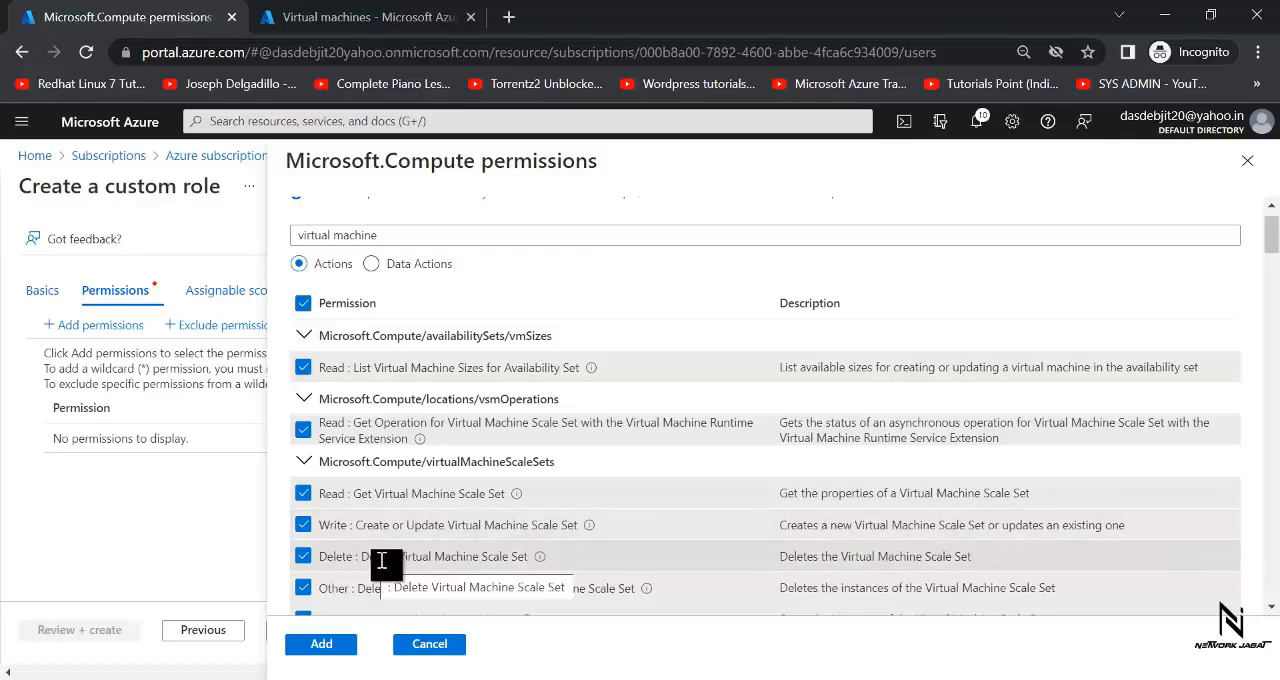
# - Deselect Delete Virtual Machine Scale Set, Delete Virtual Machines in a Virtual Machine Scale Set, and Deallocate Virtual Machine Scale Set
pyautogui.click(304, 559)
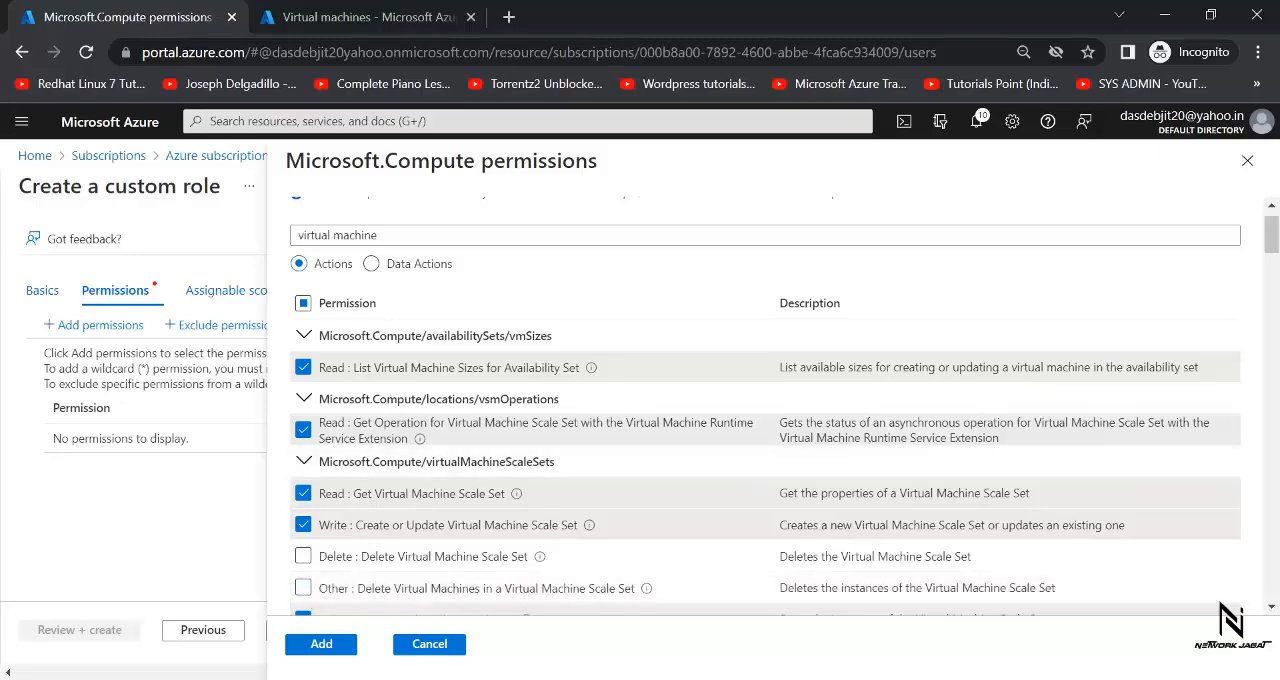
pyautogui.moveTo(1275, 240); pyautogui.dragTo(1275, 265)
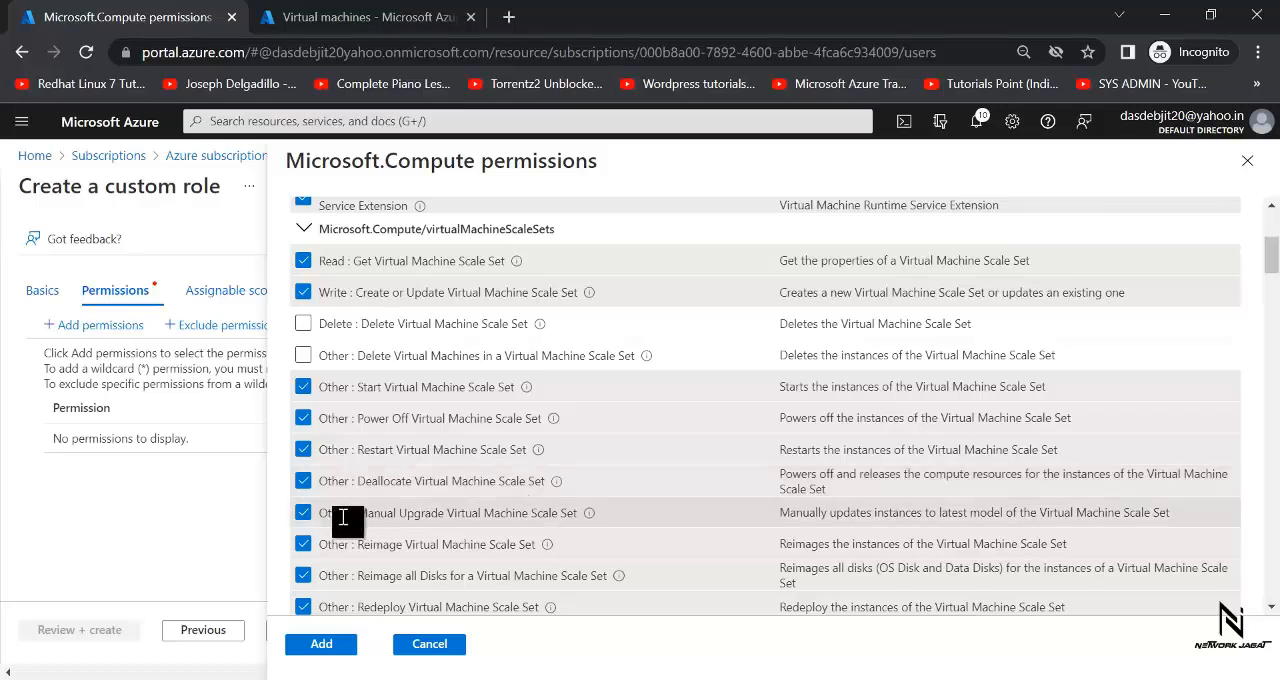
pyautogui.click(304, 482)
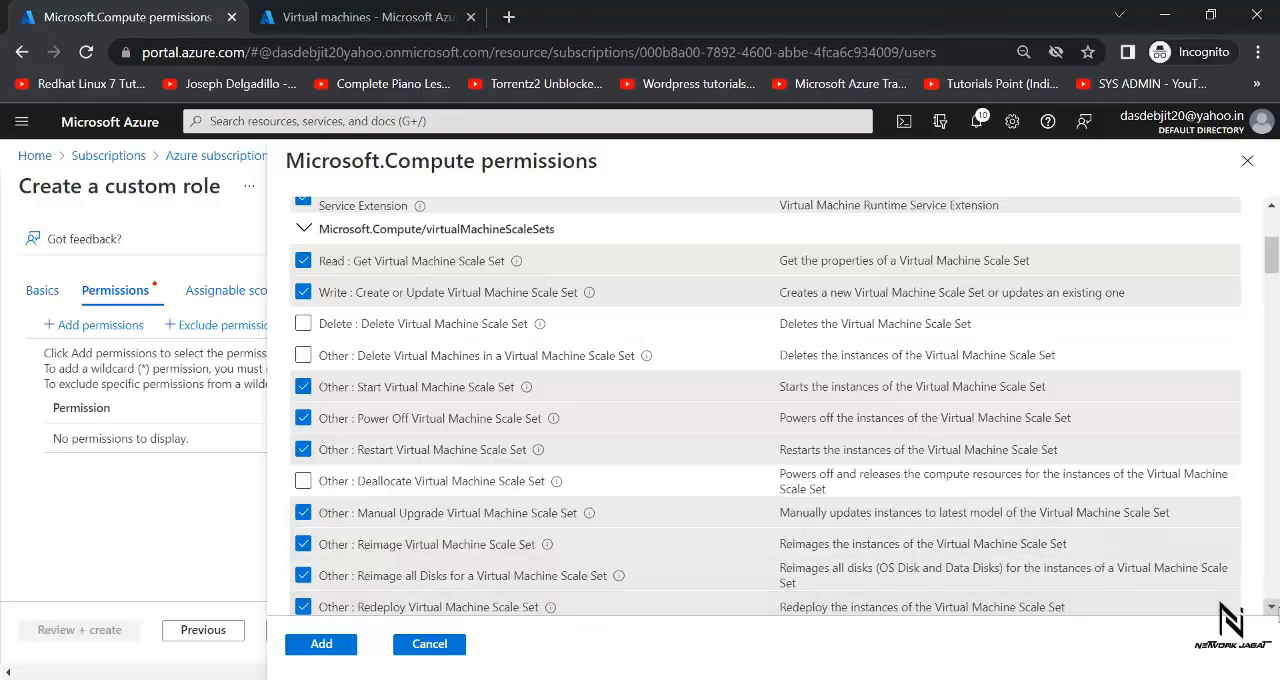
# - Deselect the delete permissions for the Virtual Machine Scale Set Extension and for a Virtual Machine in a Virtual Machine Scale Set
pyautogui.scroll(-4, 1273, 610)
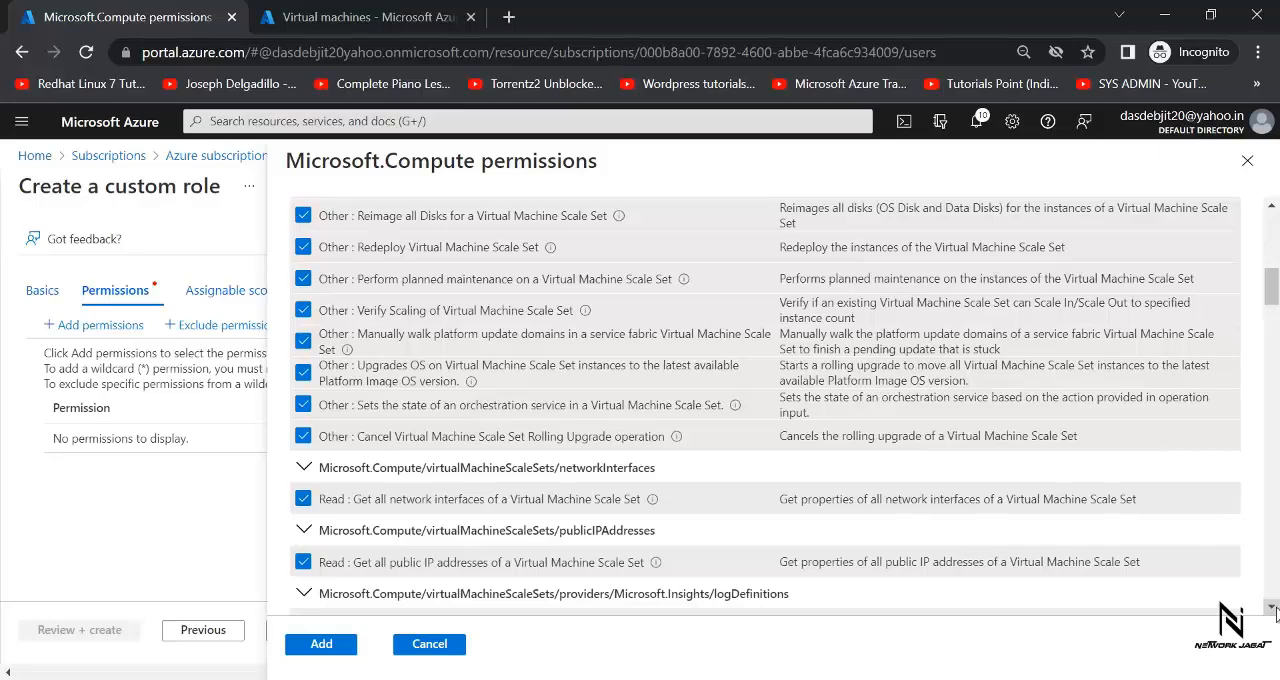
pyautogui.scroll(-4, 1273, 610)
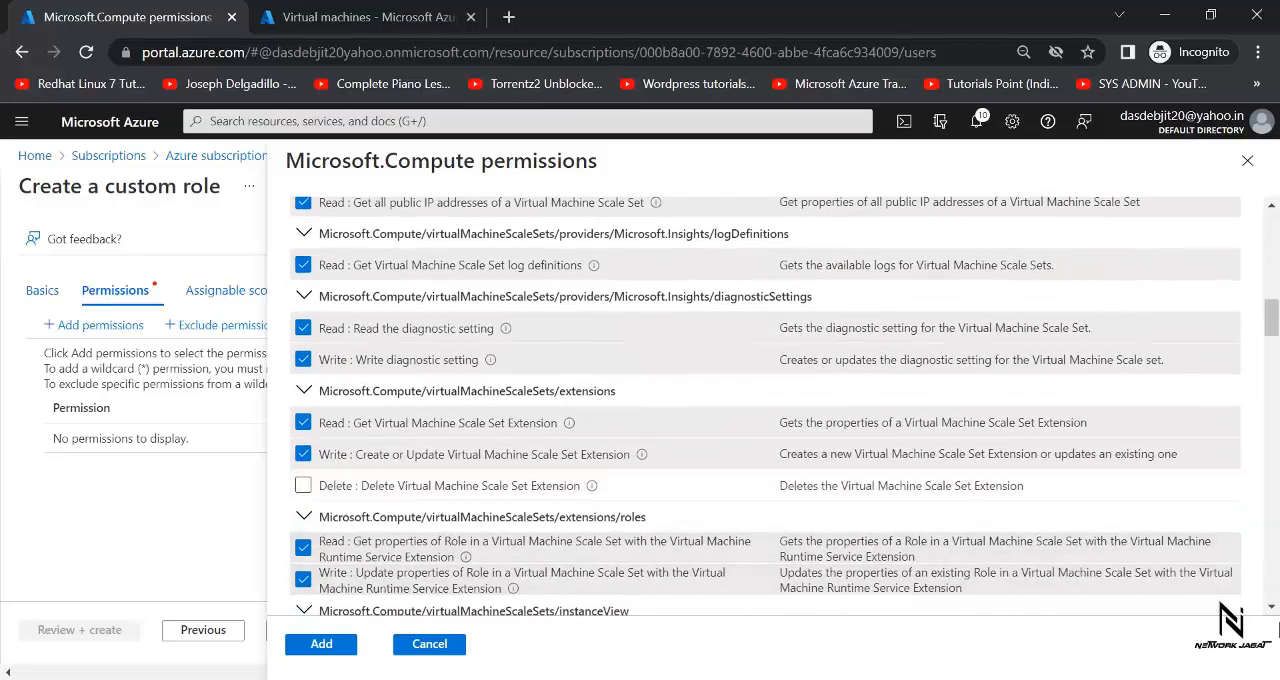
pyautogui.scroll(-3, 1273, 612)
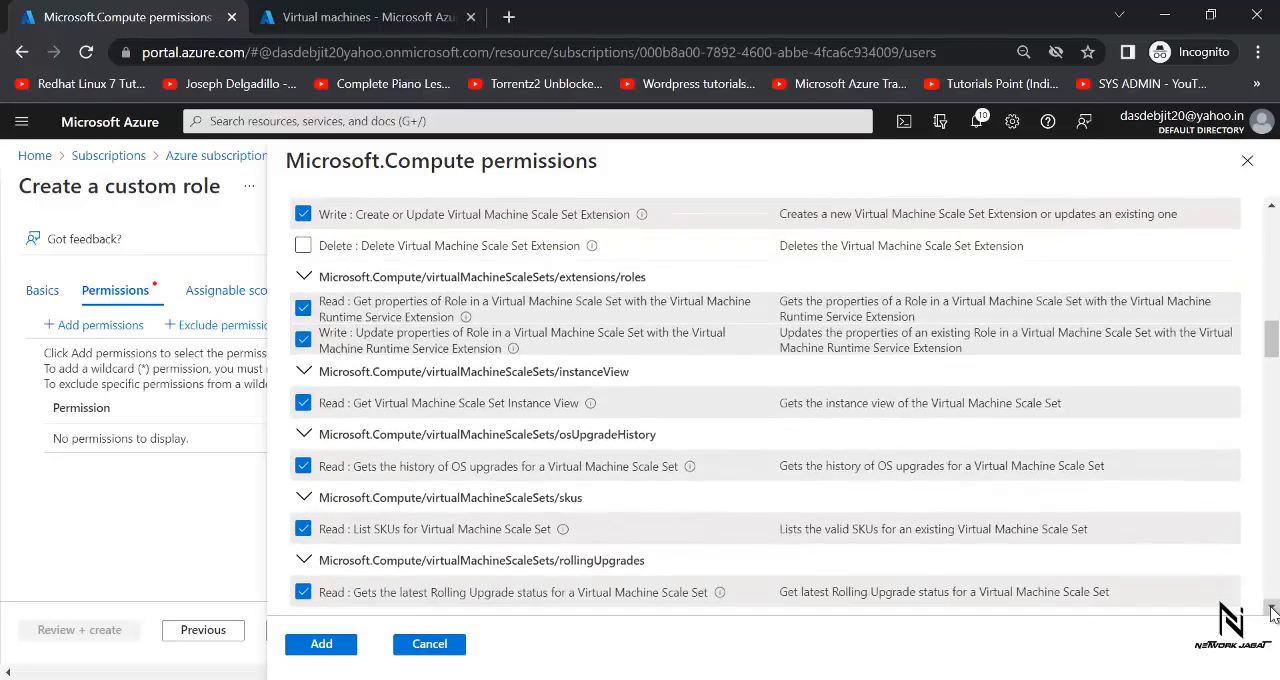
pyautogui.scroll(-3, 1273, 612)
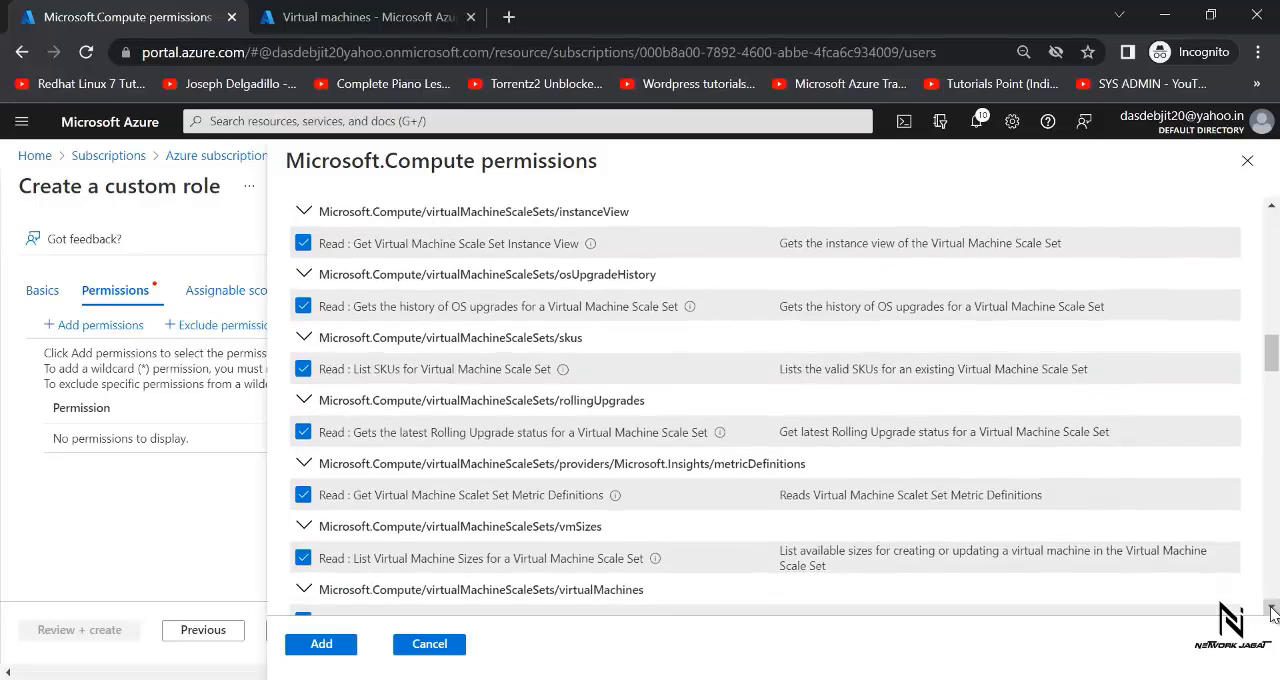
pyautogui.scroll(-1, 1273, 612)
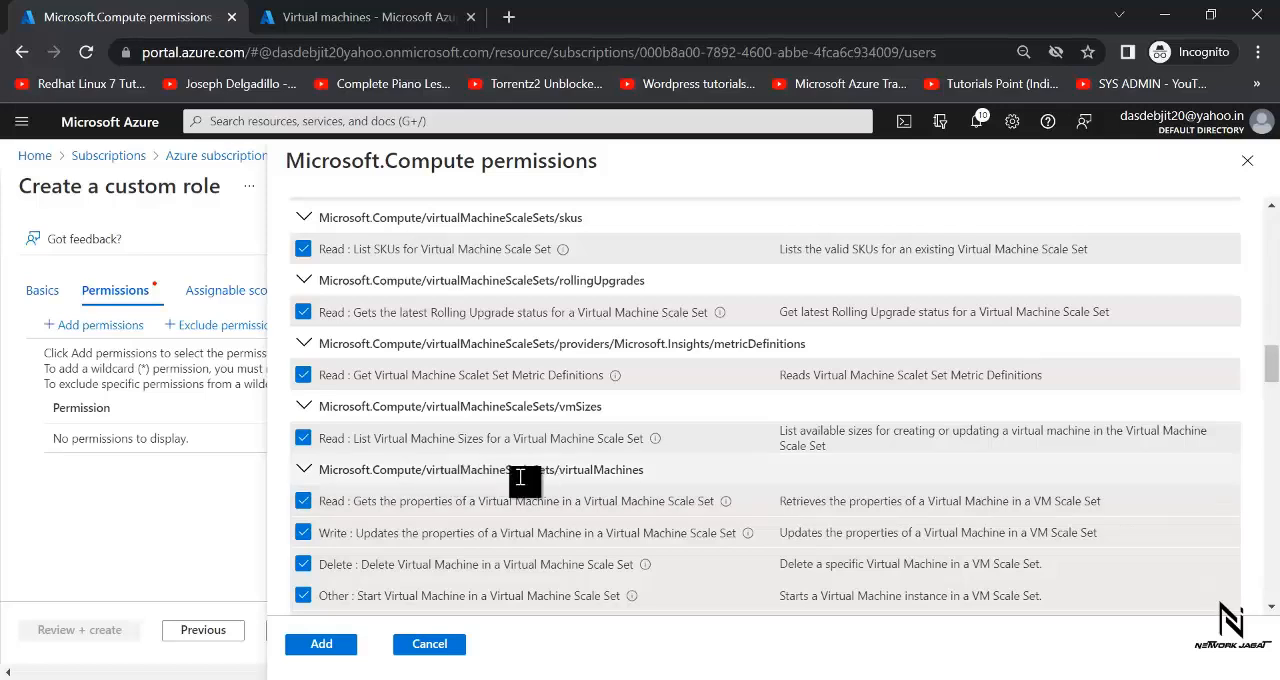
pyautogui.click(303, 564)
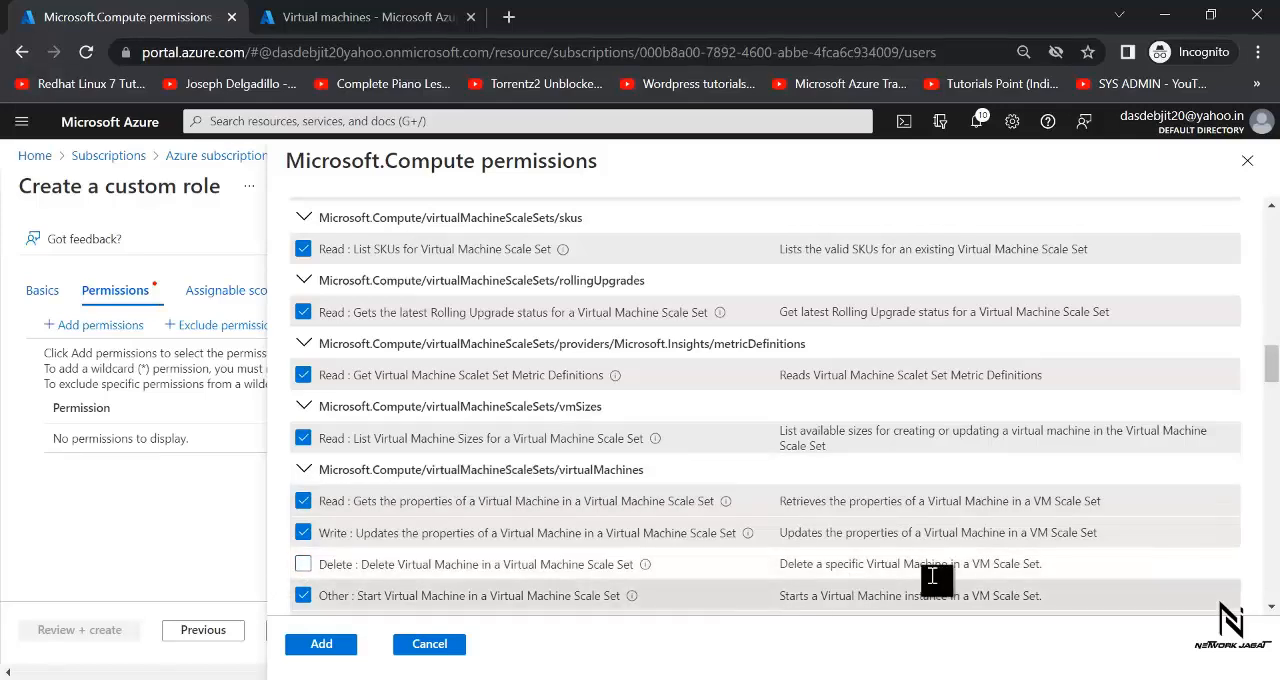
# - Deselect the delete permissions for the extension and the run command of a Virtual Machine in Virtual Machine Scale Set
pyautogui.scroll(-2, 1272, 608)
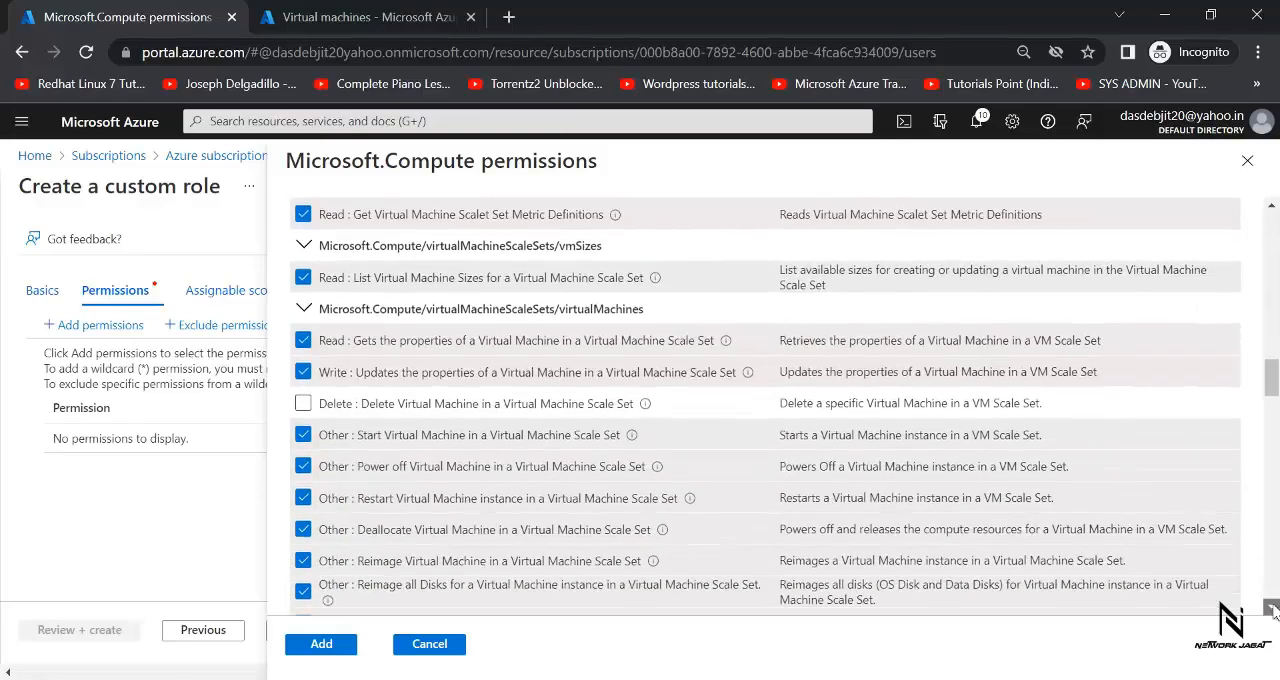
pyautogui.scroll(-2, 1272, 608)
pyautogui.scroll(-2, 1273, 608)
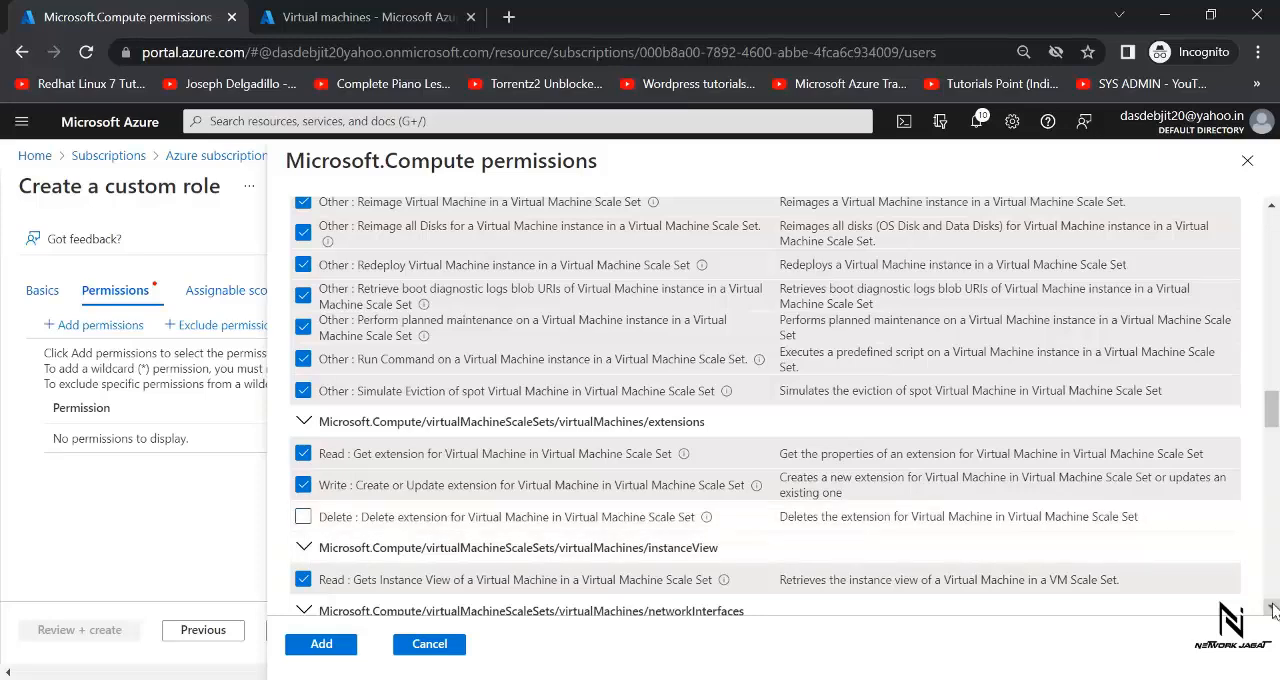
pyautogui.scroll(-5, 1274, 610)
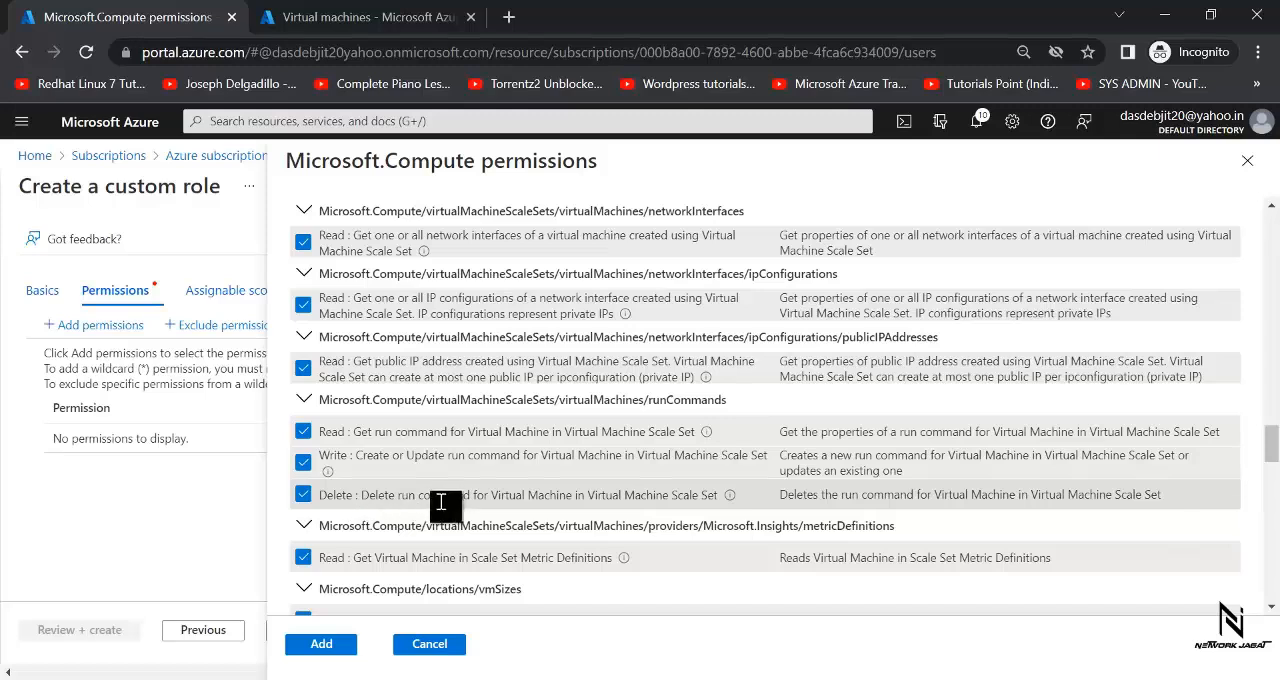
pyautogui.click(304, 495)
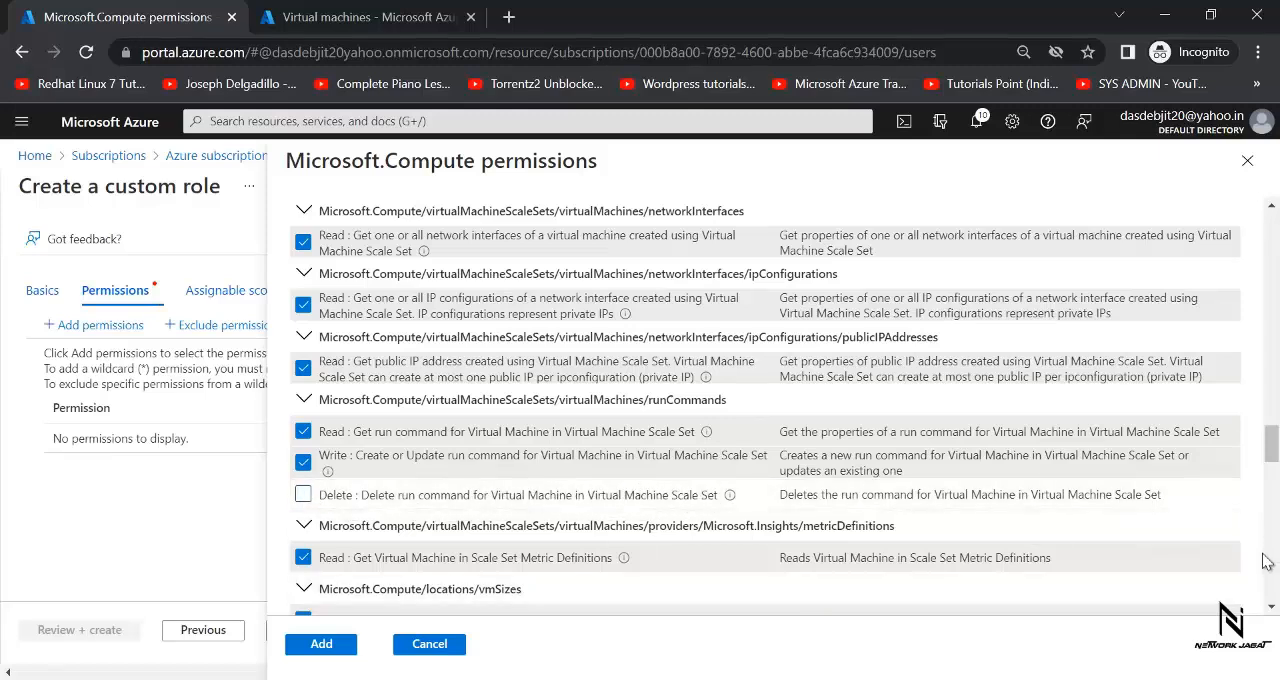
# - Deselect the Delete Virtual Machine permission under Microsoft.Compute/virtualMachines
pyautogui.click(1272, 610)
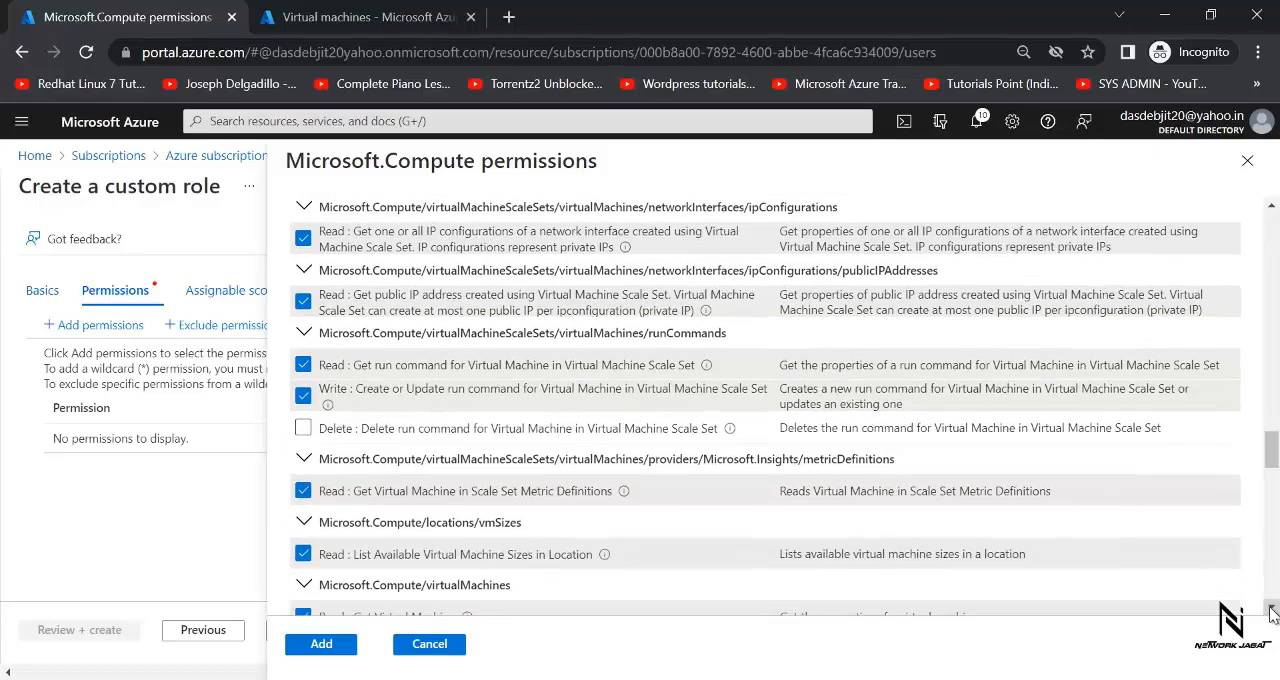
pyautogui.click(1272, 610)
pyautogui.click(1272, 610)
pyautogui.click(1272, 610)
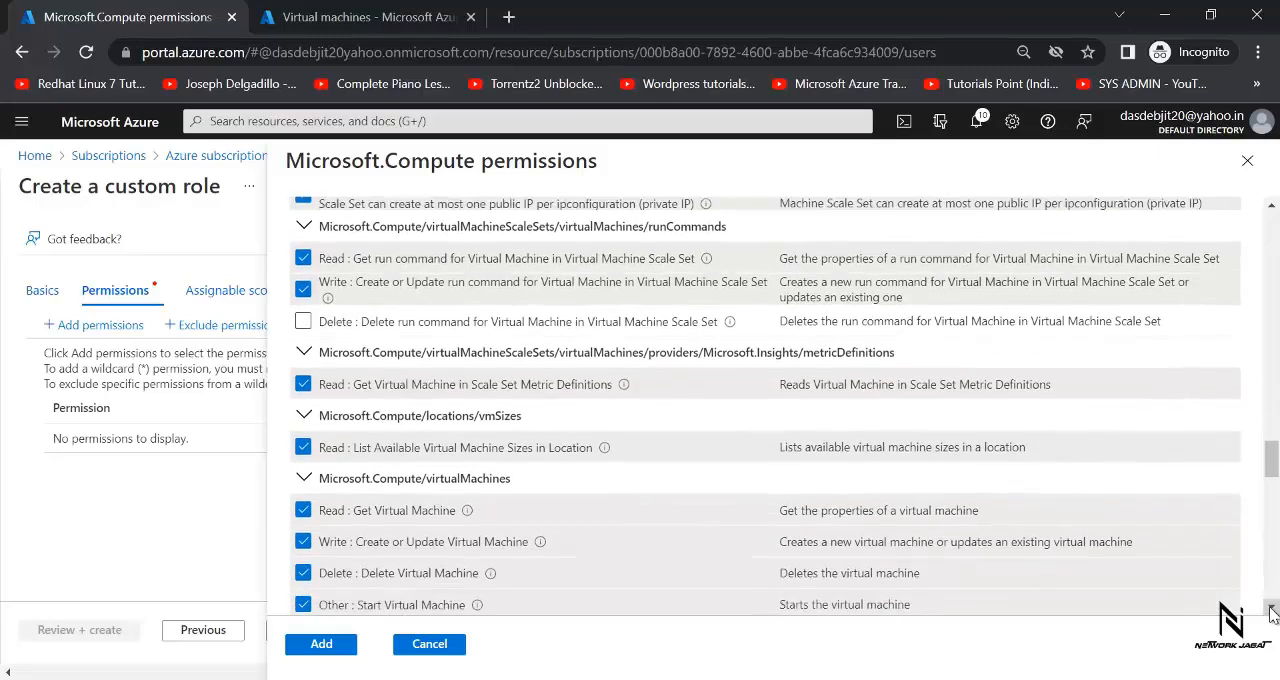
pyautogui.click(1272, 610)
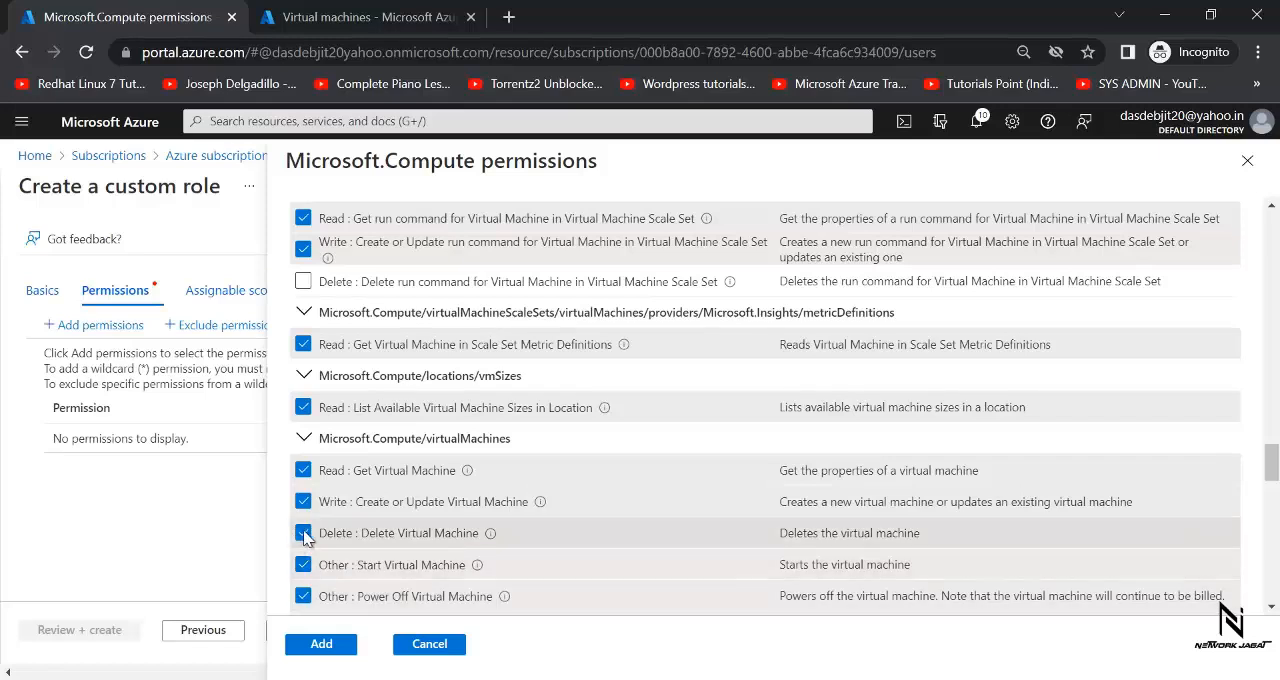
pyautogui.click(305, 533)
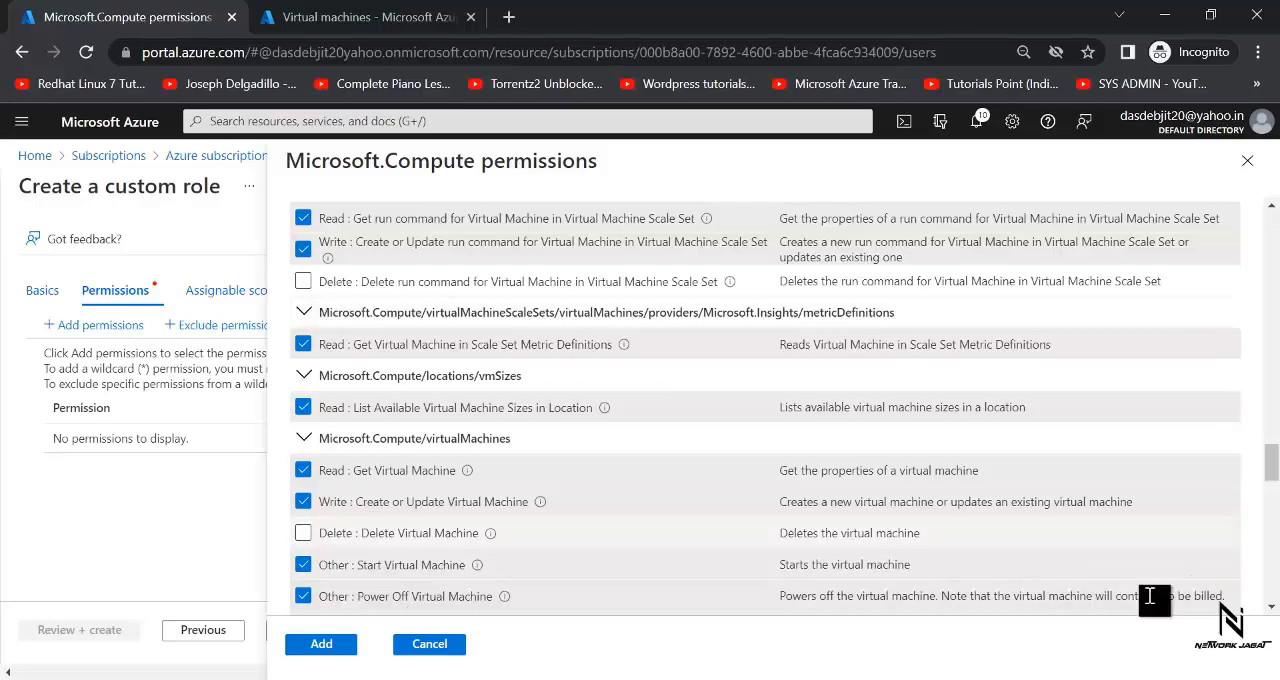
# - Deselect Delete Virtual Machine Extension and Delete Virtual Machine run command
pyautogui.moveTo(1273, 462); pyautogui.dragTo(1273, 560)
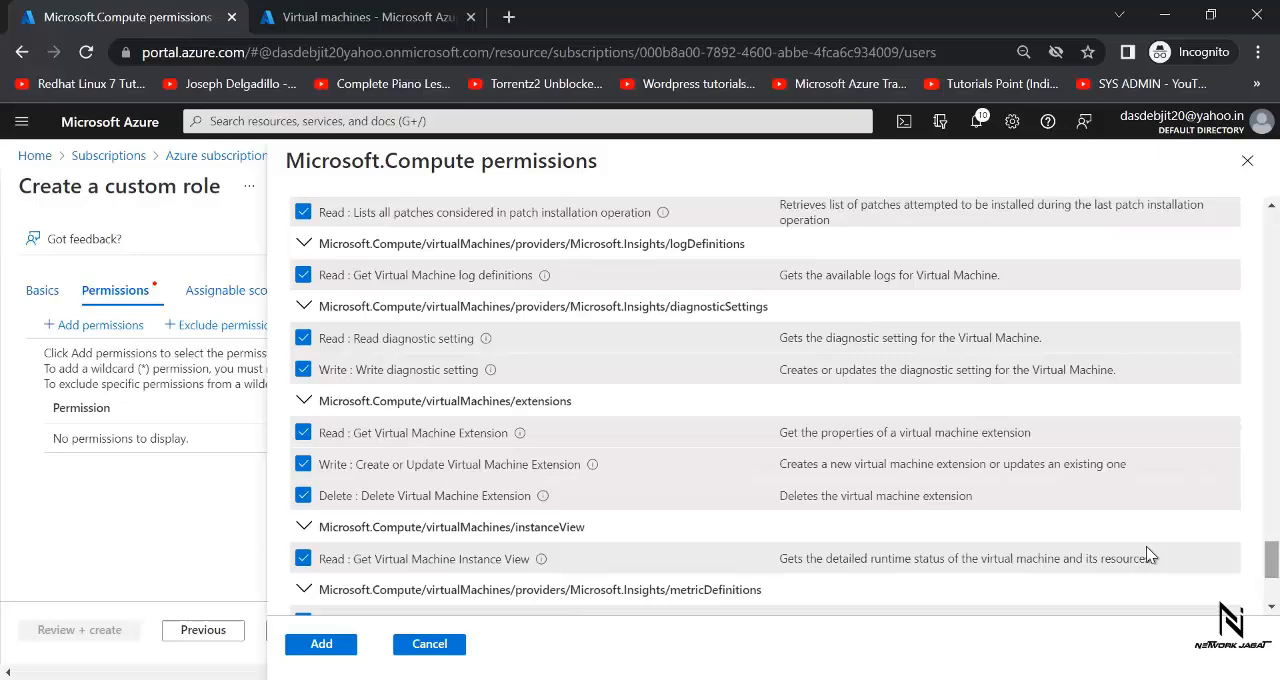
pyautogui.click(303, 496)
pyautogui.moveTo(1273, 562); pyautogui.dragTo(1273, 592)
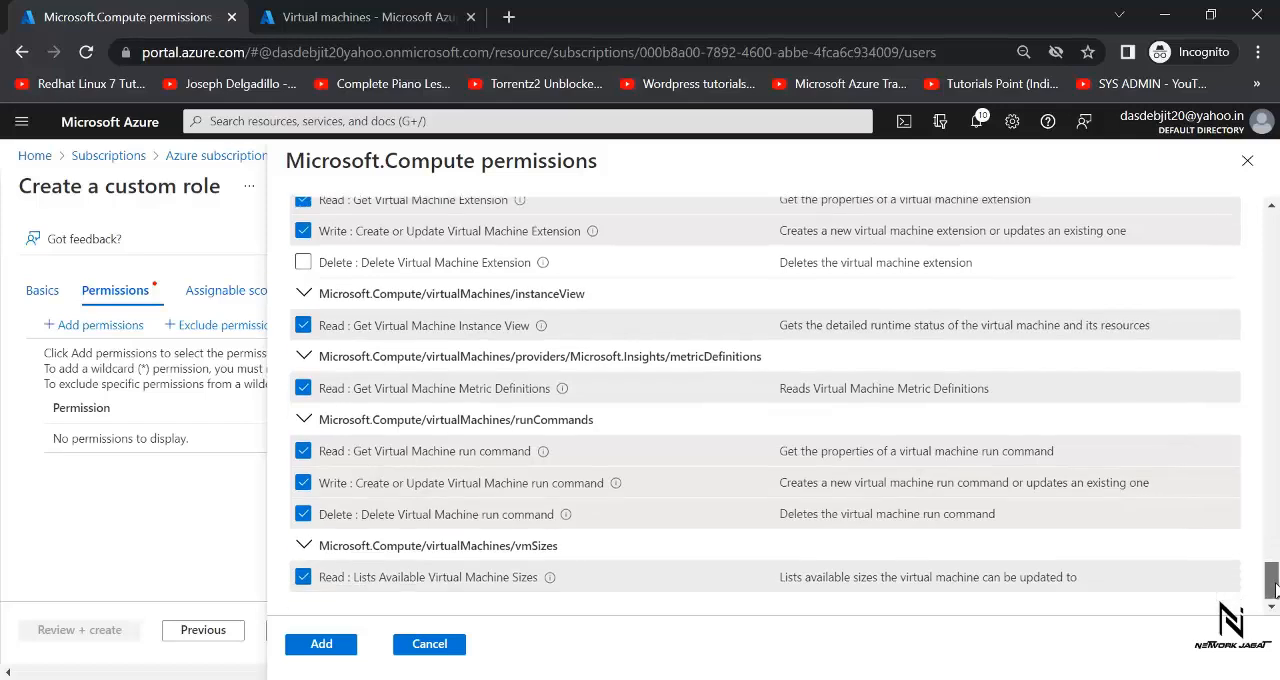
pyautogui.click(304, 515)
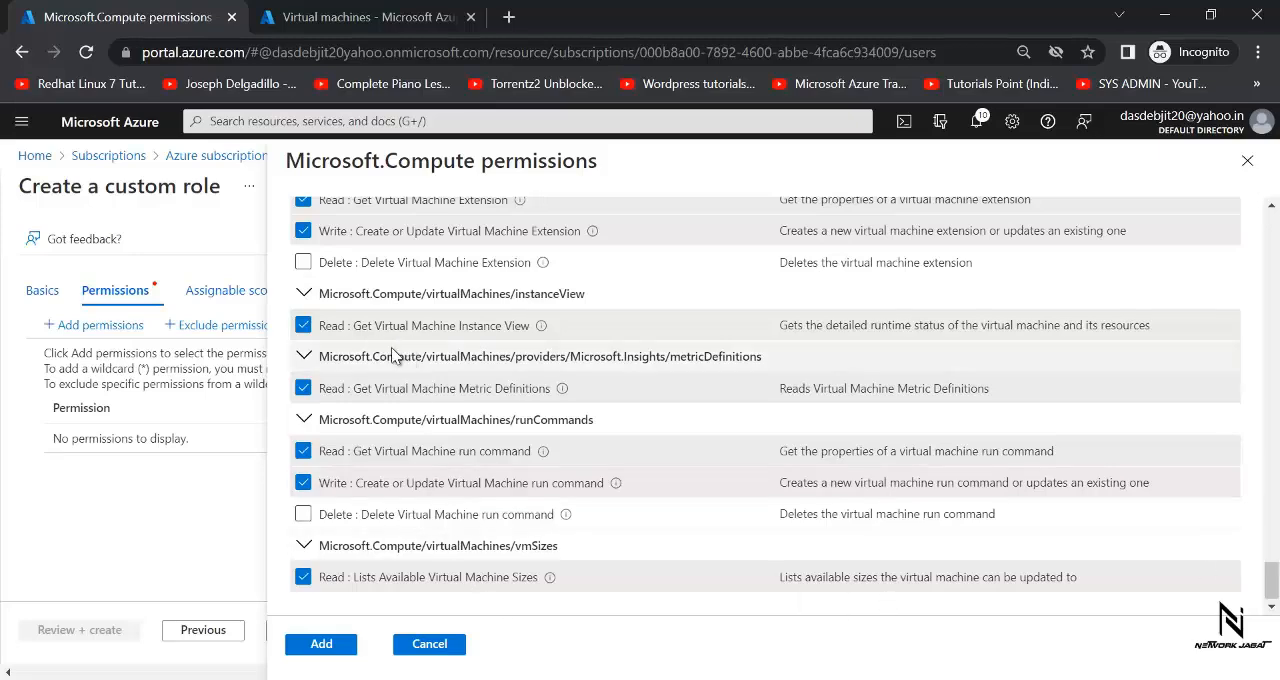
# - Add the selected Microsoft.Compute permissions to the custom role and proceed to its assignable scopes
pyautogui.moveTo(1272, 585); pyautogui.dragTo(1270, 212)
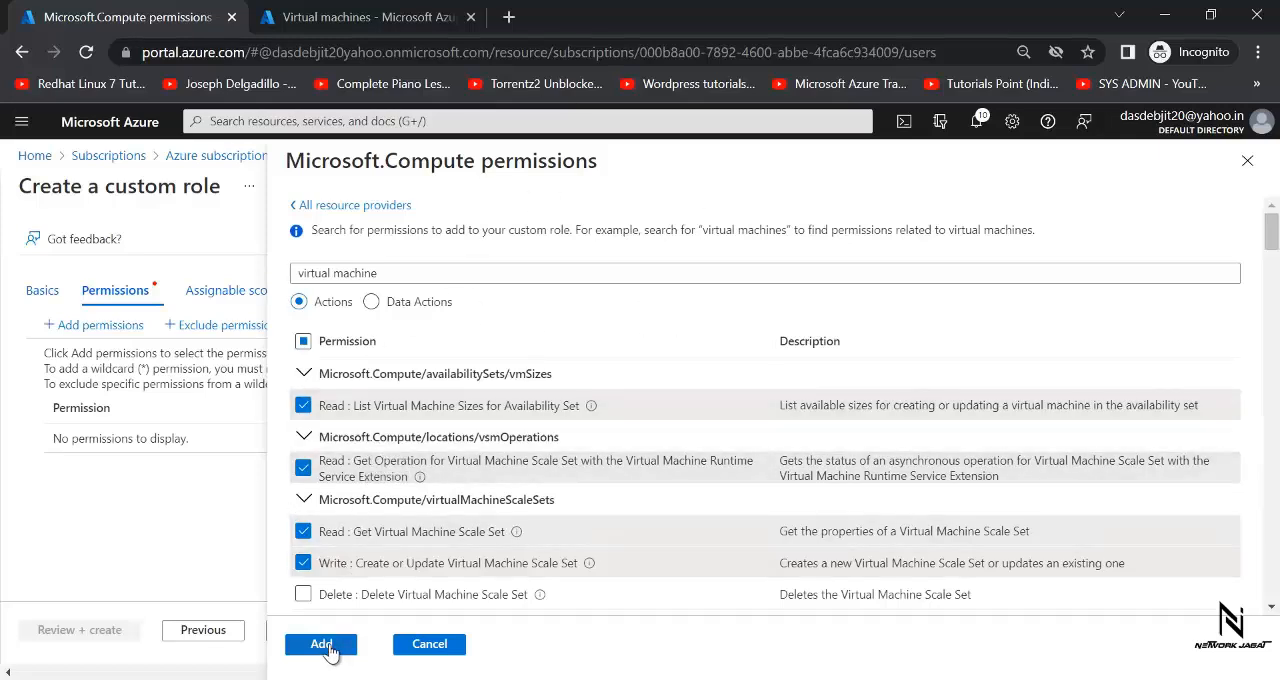
pyautogui.click(329, 646)
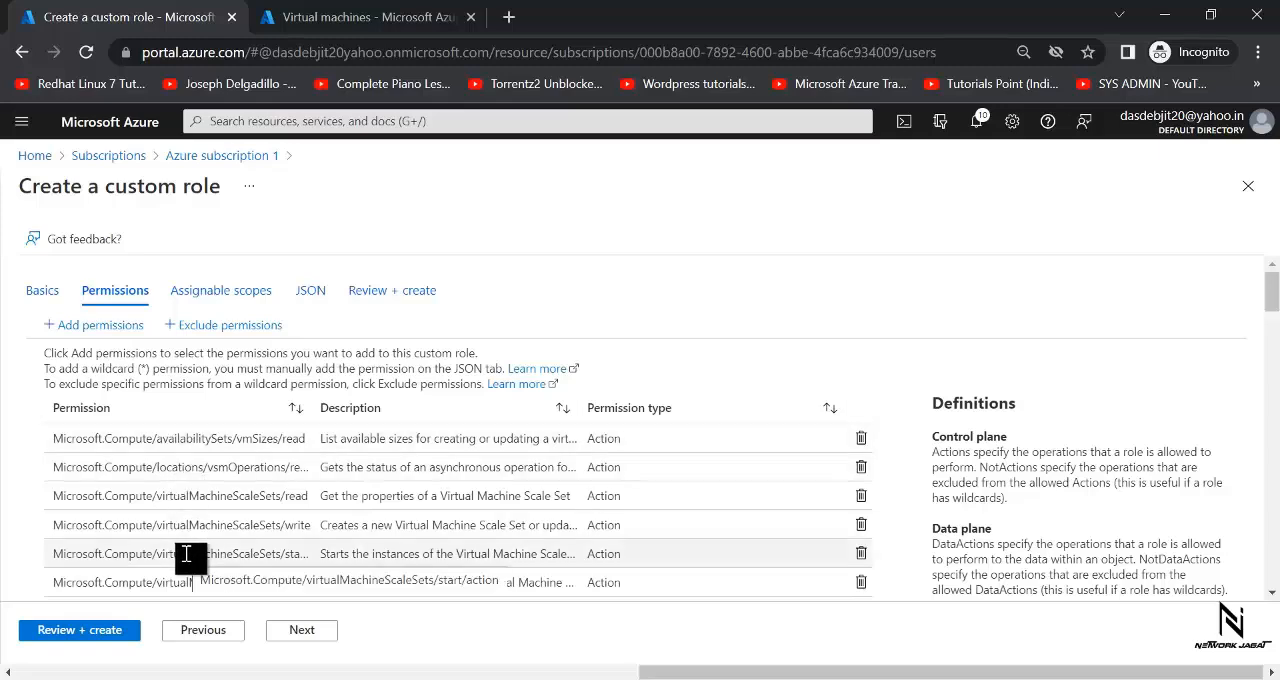
pyautogui.click(299, 631)
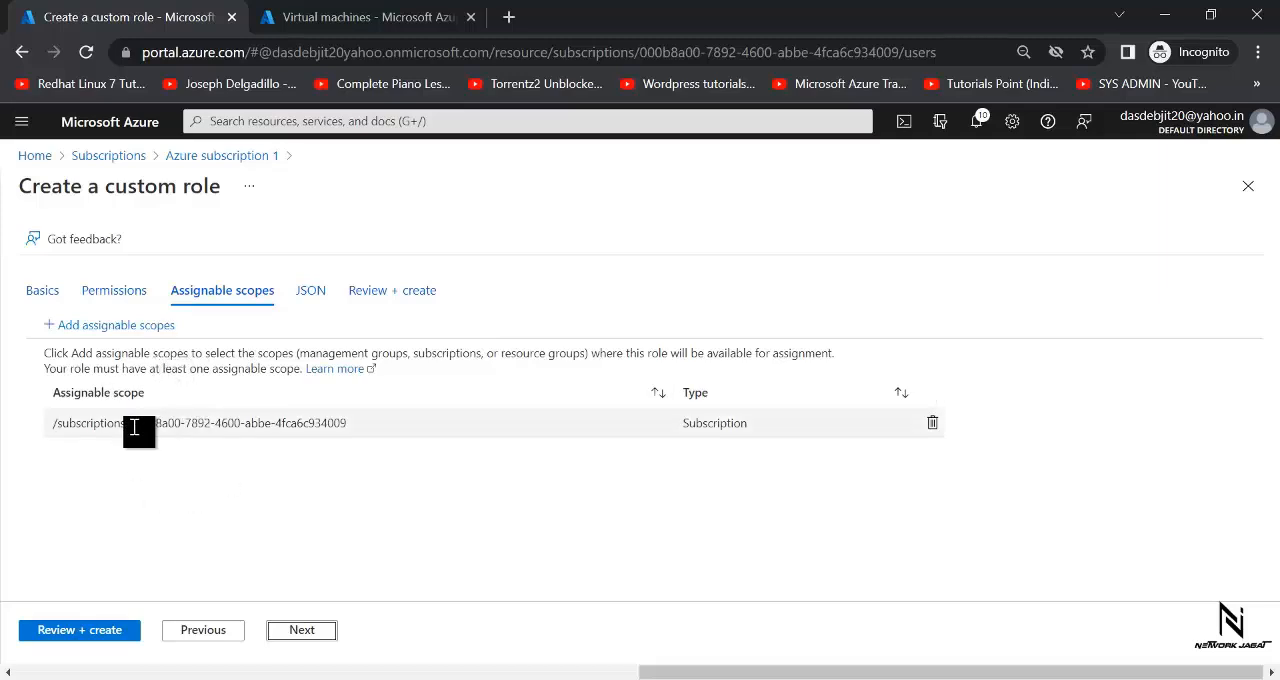
# - Compare the subscription ID in the role's assignable scope with the IDs in the Subscriptions list, then return to the custom role
pyautogui.moveTo(362, 424); pyautogui.dragTo(130, 425)
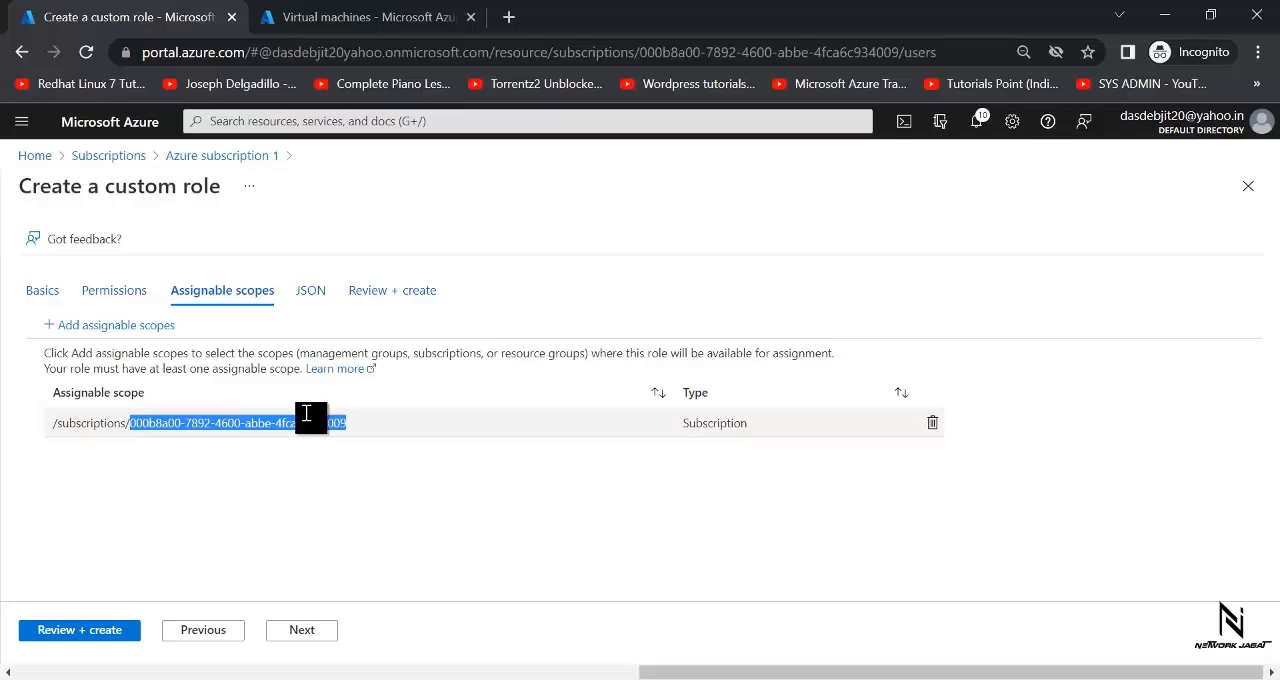
pyautogui.click(390, 15)
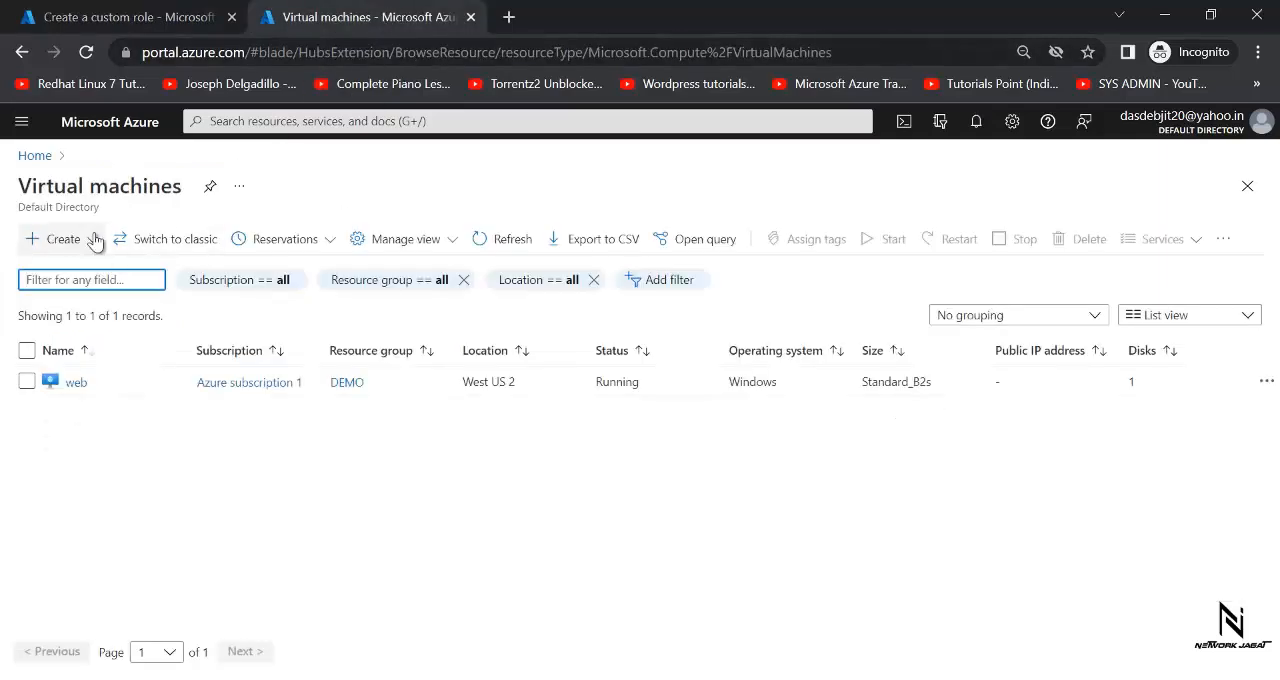
pyautogui.click(289, 122)
pyautogui.write('su')
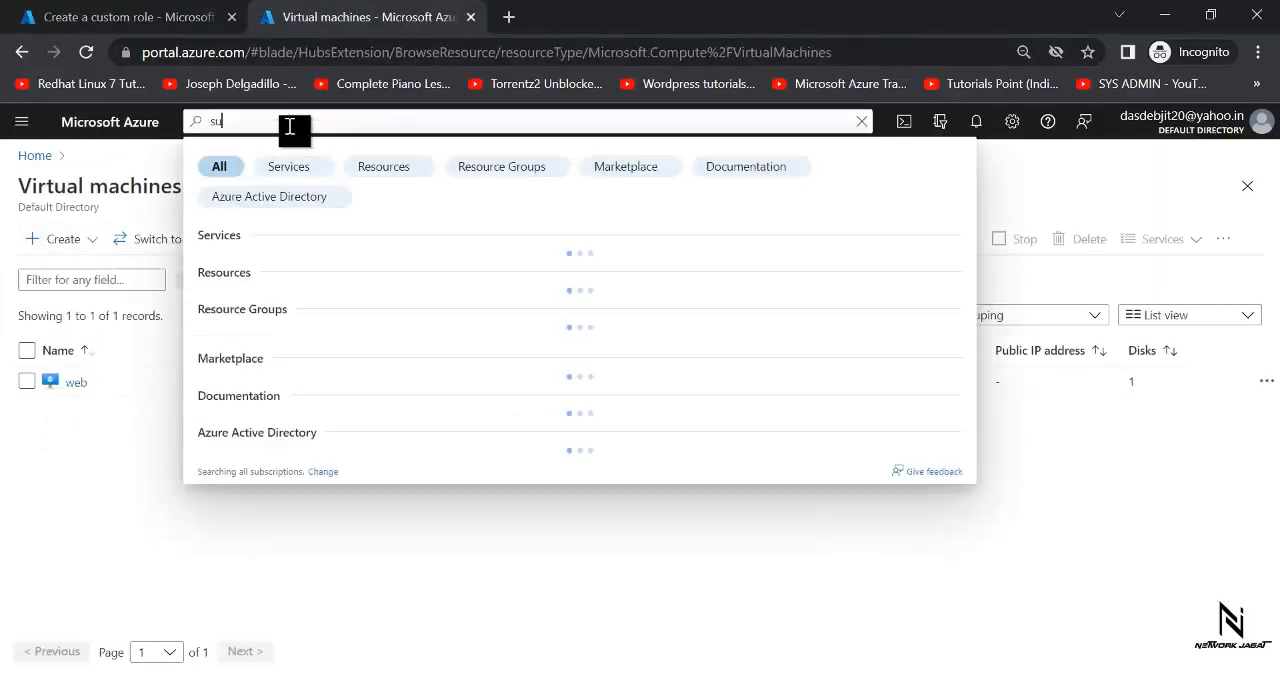
pyautogui.click(240, 274)
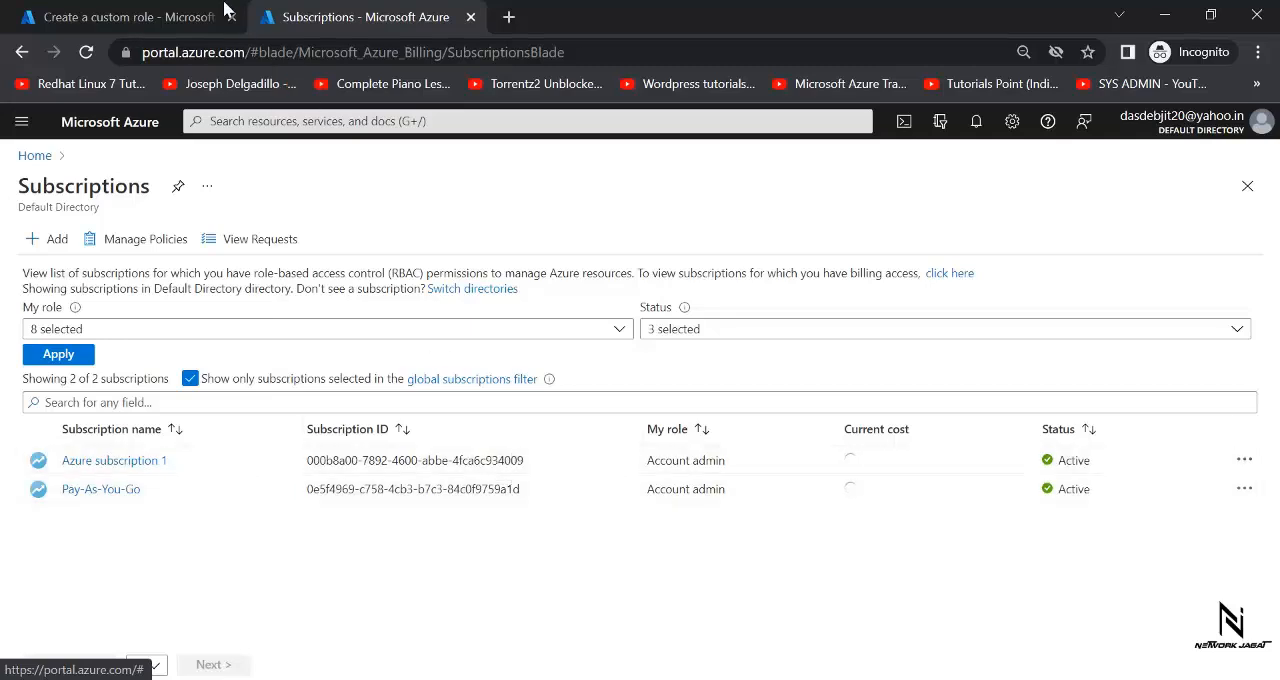
pyautogui.click(168, 17)
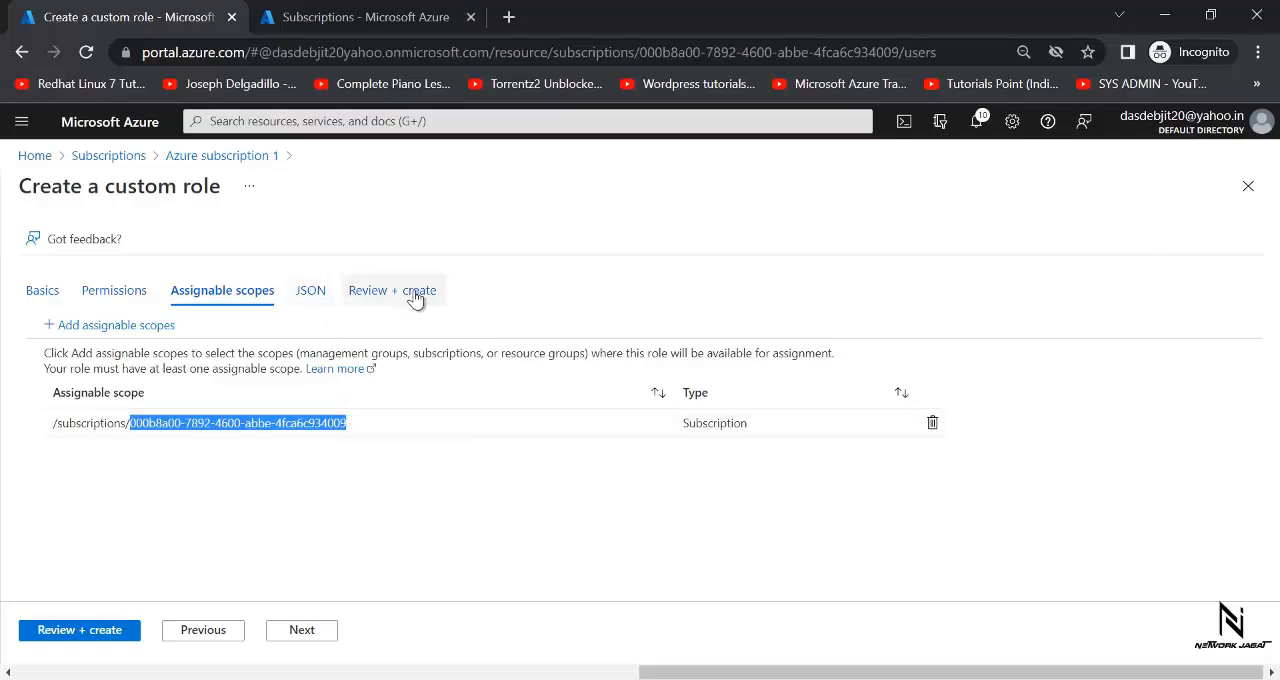
# - Review and create the custom role FullAccess_LimitecByDeletePermission, and close the completion message
pyautogui.click(88, 627)
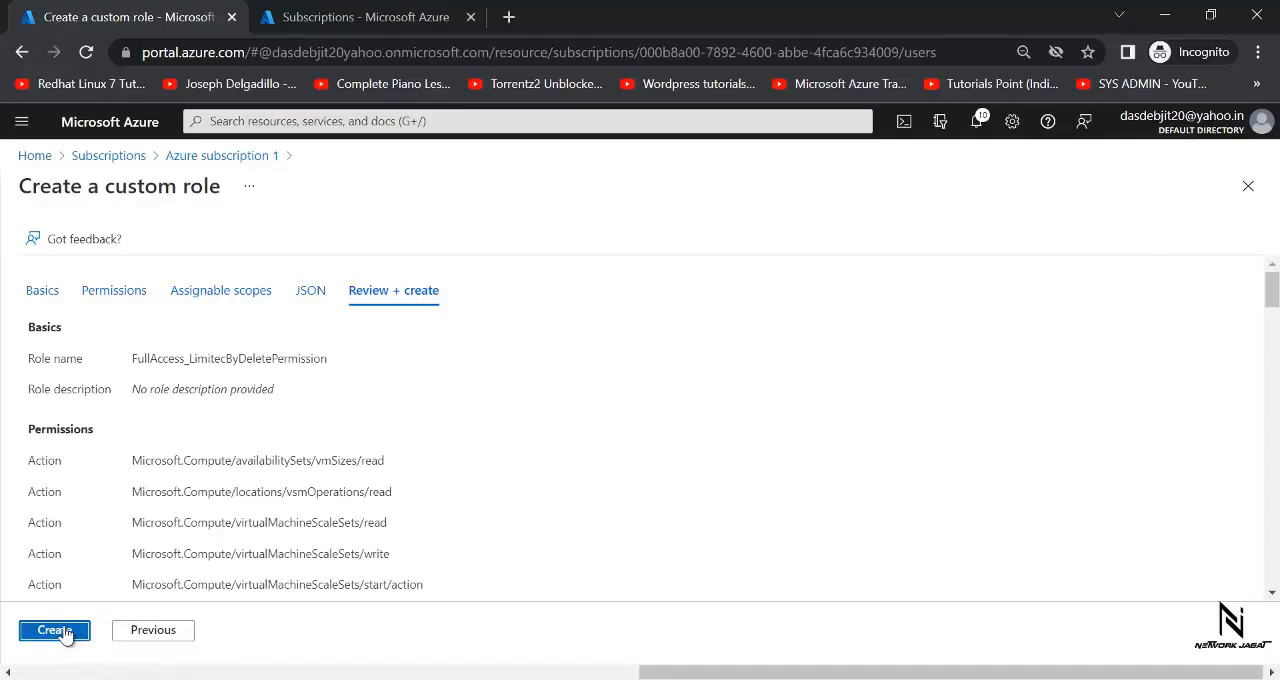
pyautogui.click(55, 630)
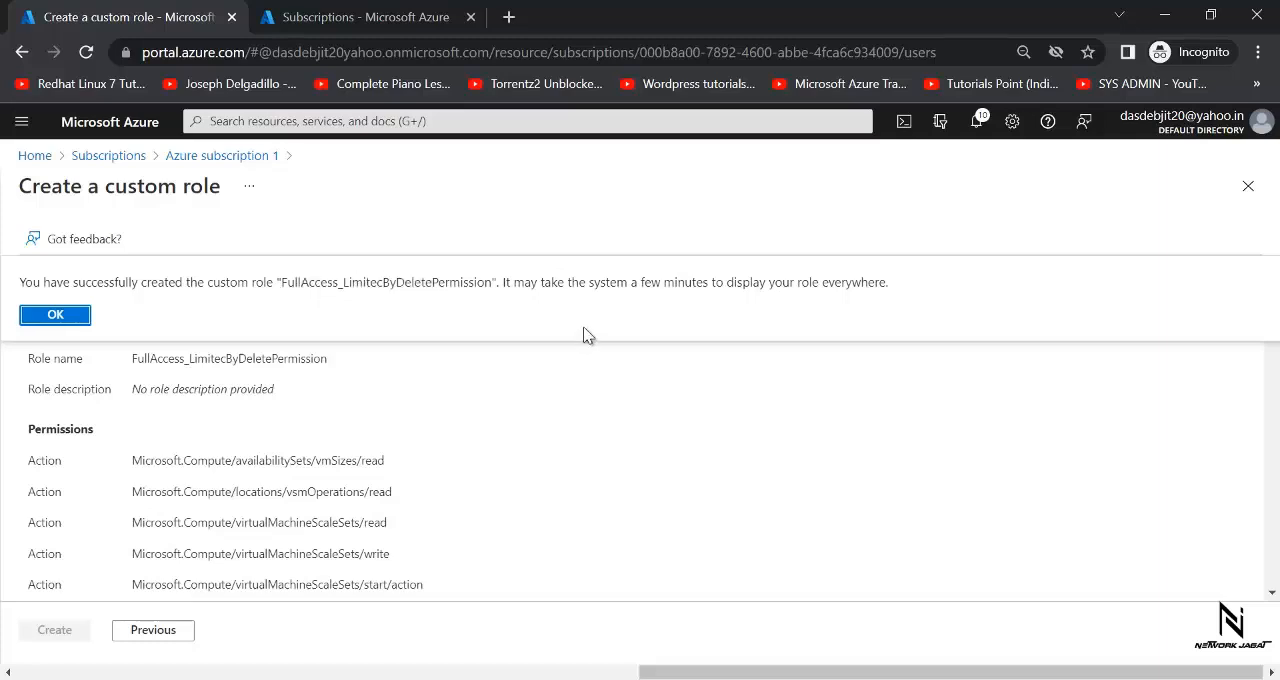
pyautogui.click(42, 316)
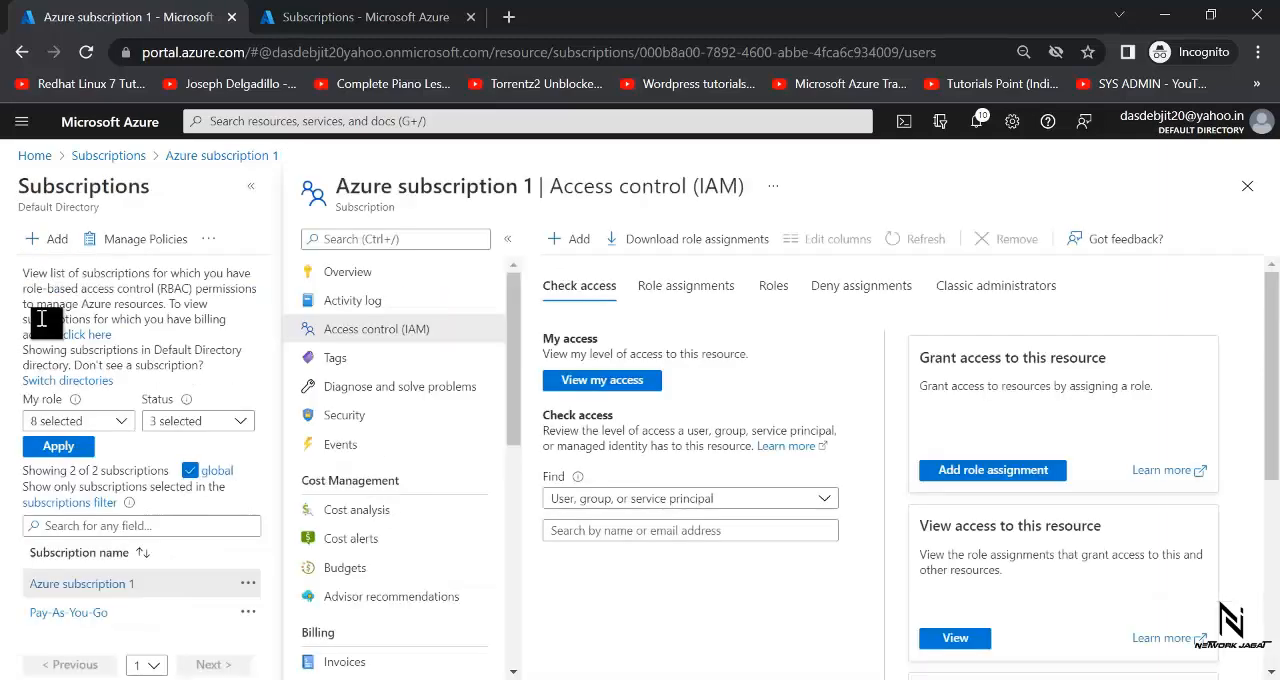
# - Search Azure subscription 1's refreshed role list for "fullaccess" and widen the Name column to read the full role name
pyautogui.click(770, 292)
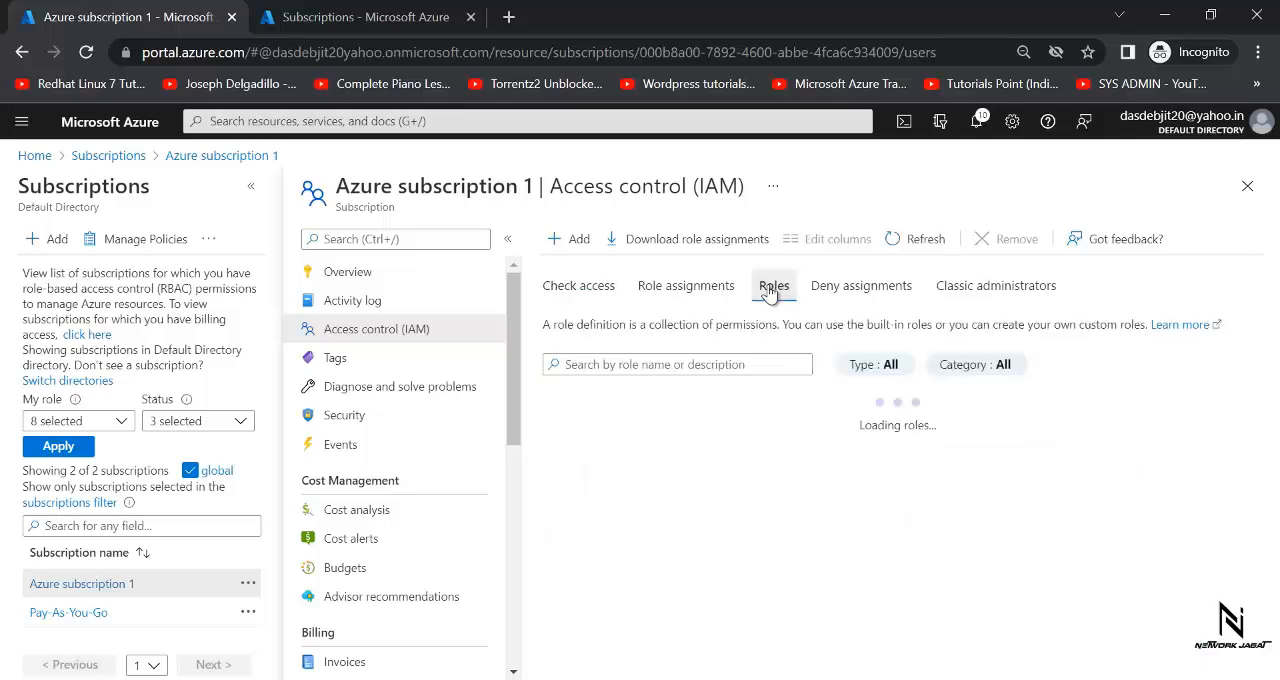
pyautogui.click(607, 365)
pyautogui.write('fulla')
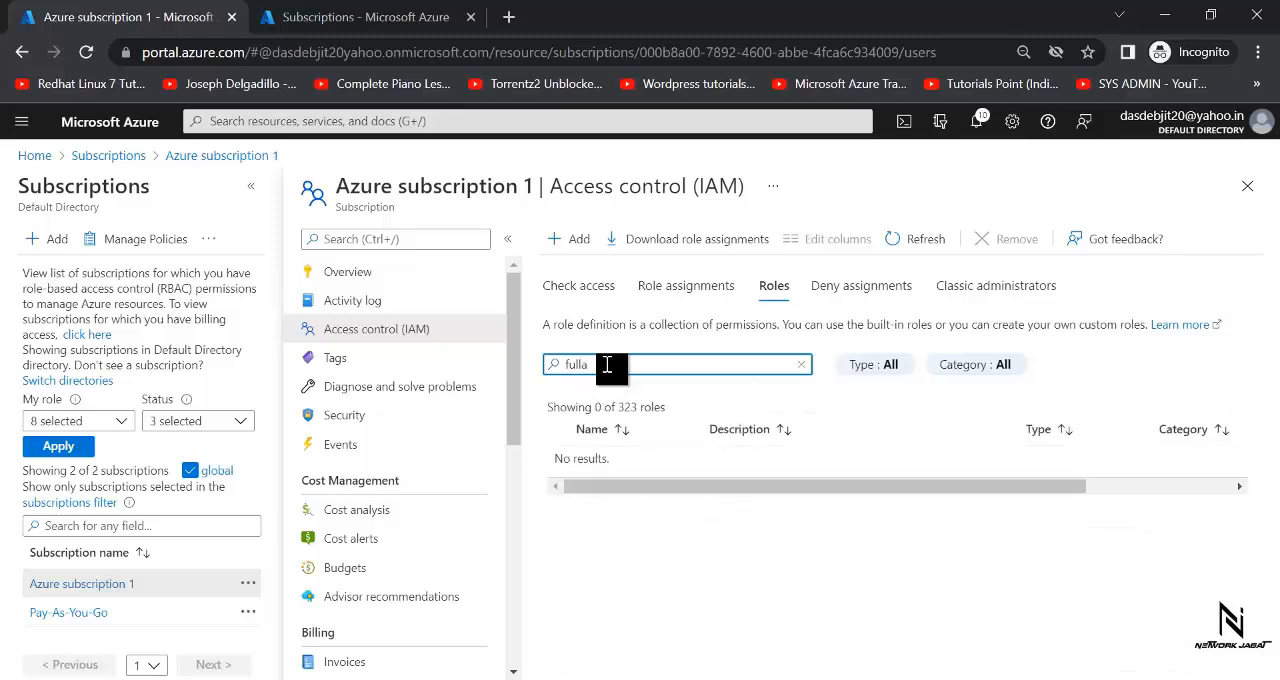
pyautogui.write('ccess')
pyautogui.click(926, 232)
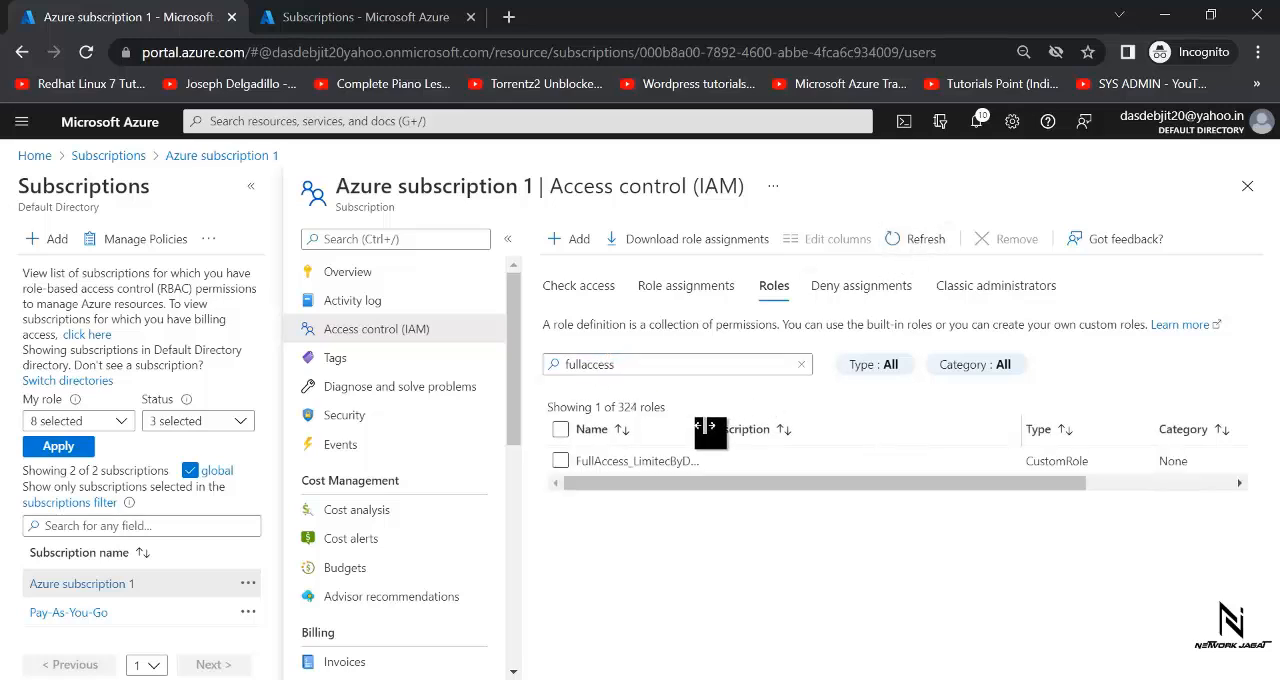
pyautogui.moveTo(714, 428); pyautogui.dragTo(834, 420)
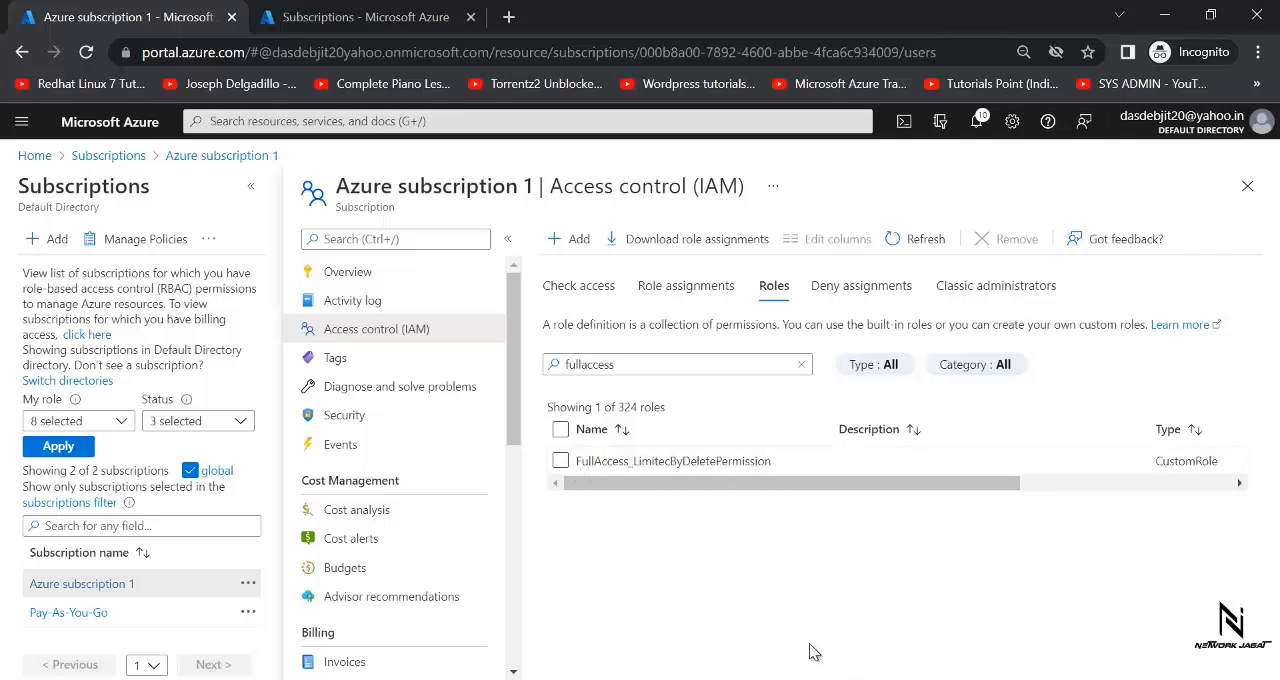
# - Switch to the IAM and role-based access control diagram in Paint
pyautogui.hotkey('alt', 'Tab')
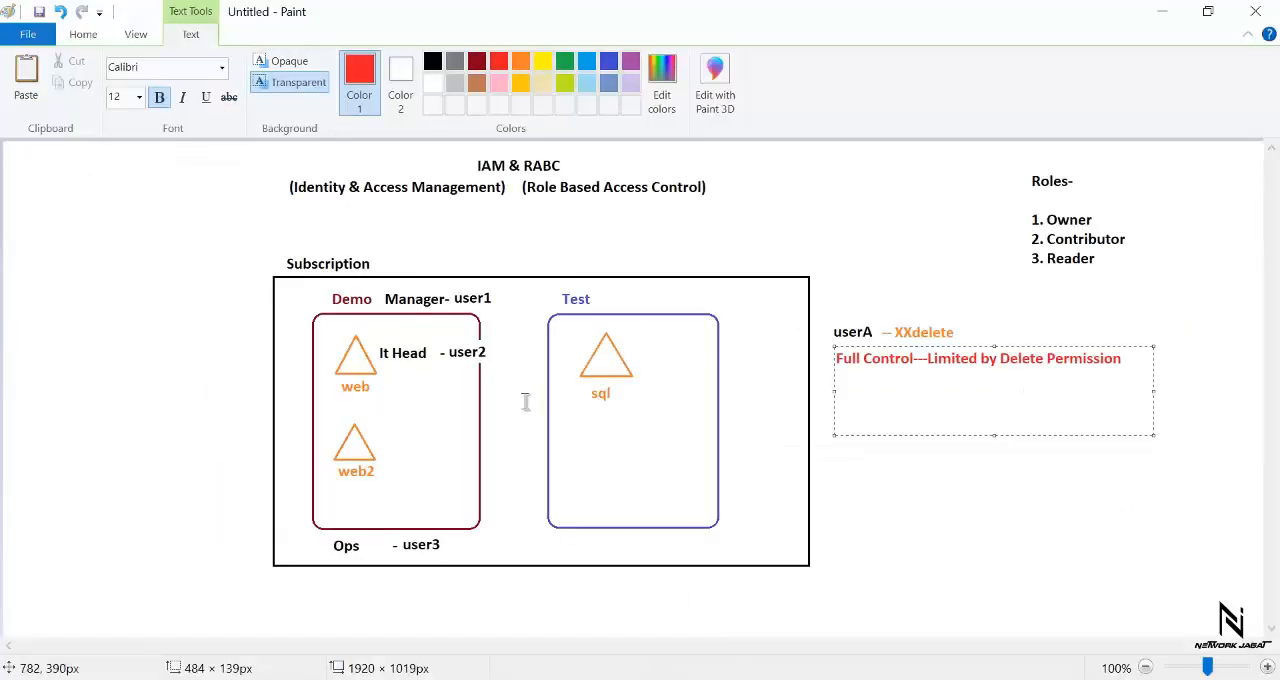
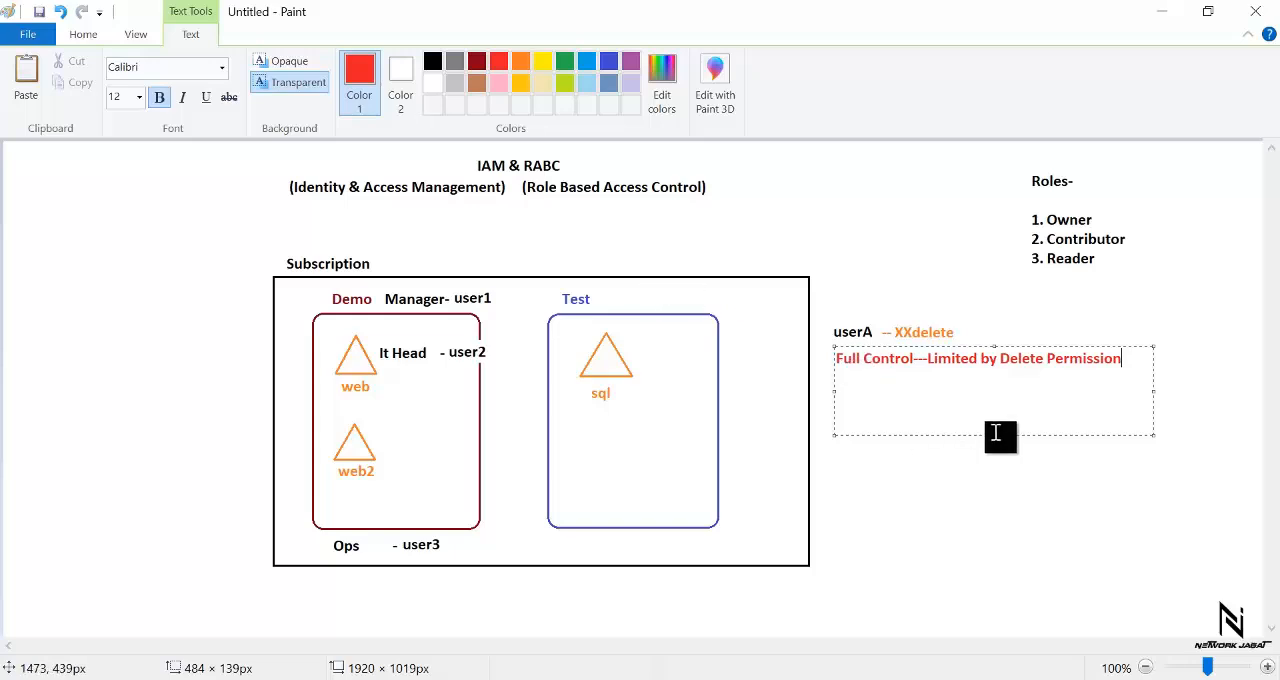
# - Shorten the red permission text box to one line, then switch to the Azure portal window in Chrome
pyautogui.moveTo(993, 435); pyautogui.dragTo(996, 368)
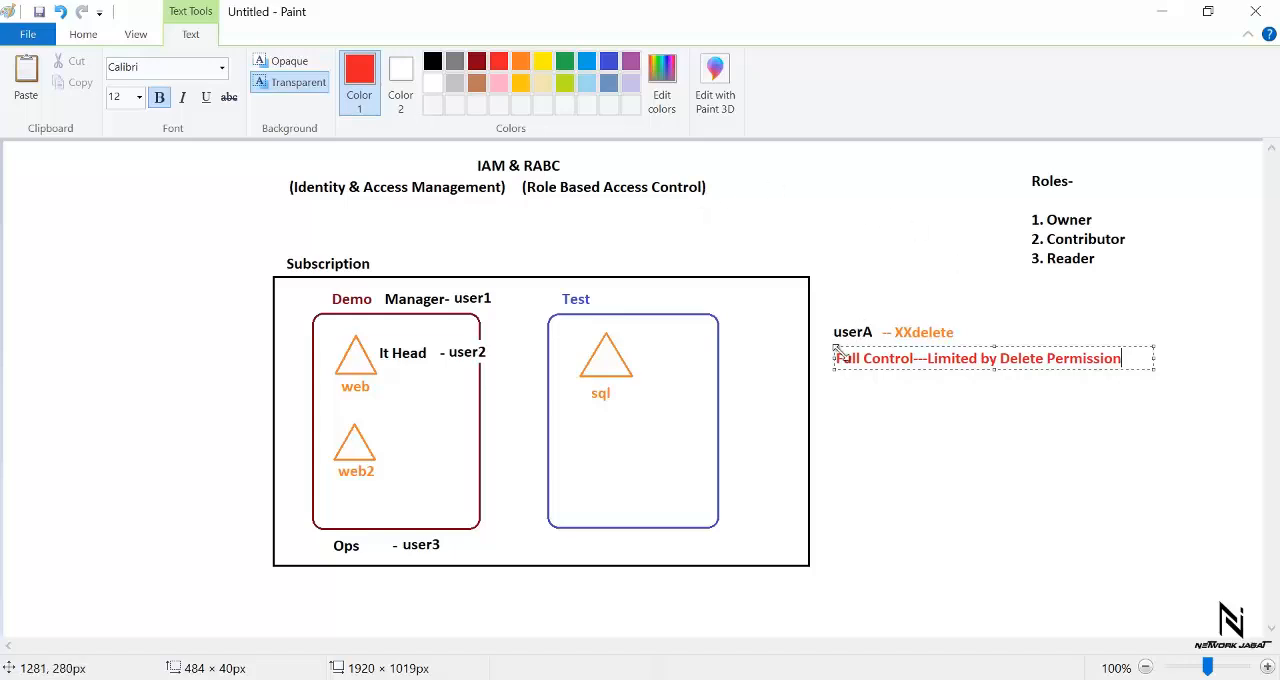
pyautogui.moveTo(745, 679)
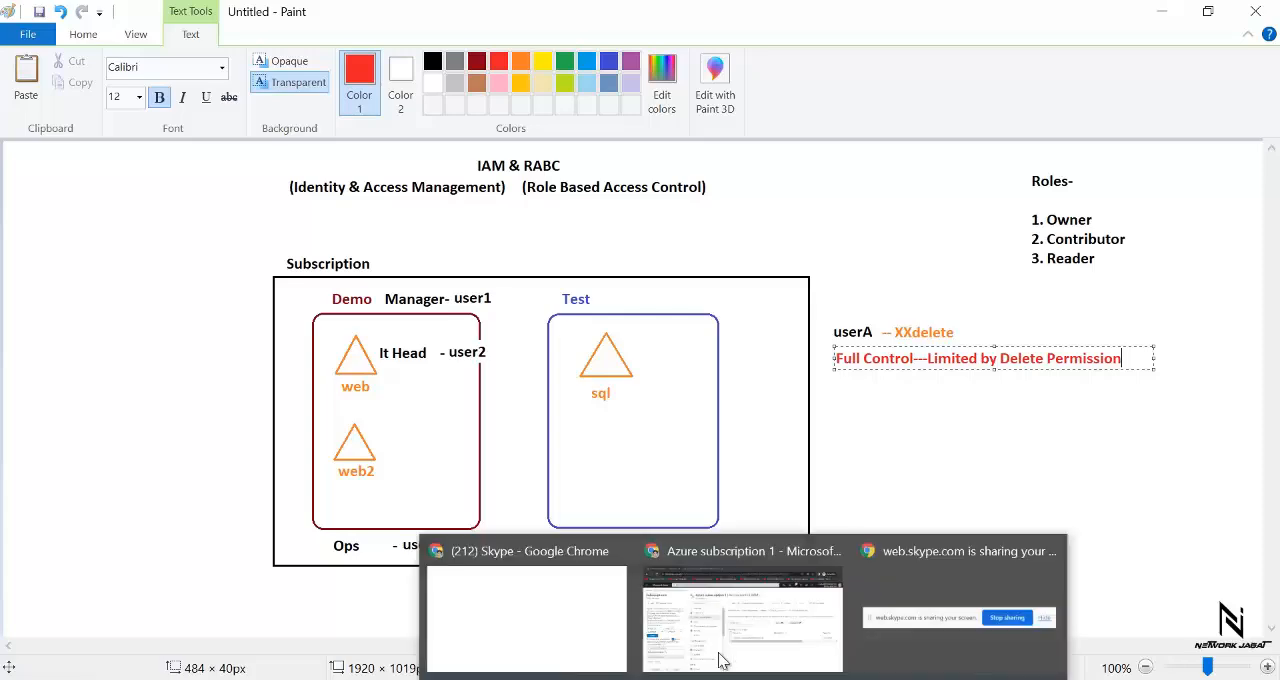
pyautogui.click(742, 620)
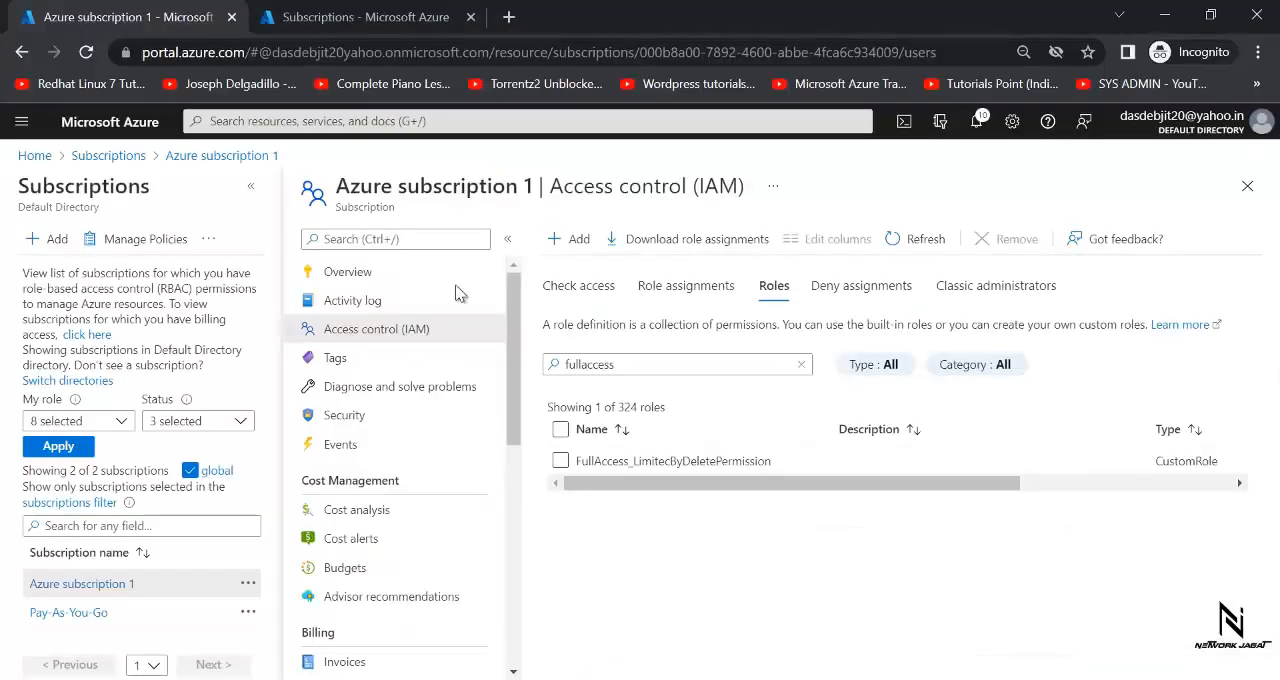
# - Open the new user form from the Azure Active Directory user list
pyautogui.click(110, 122)
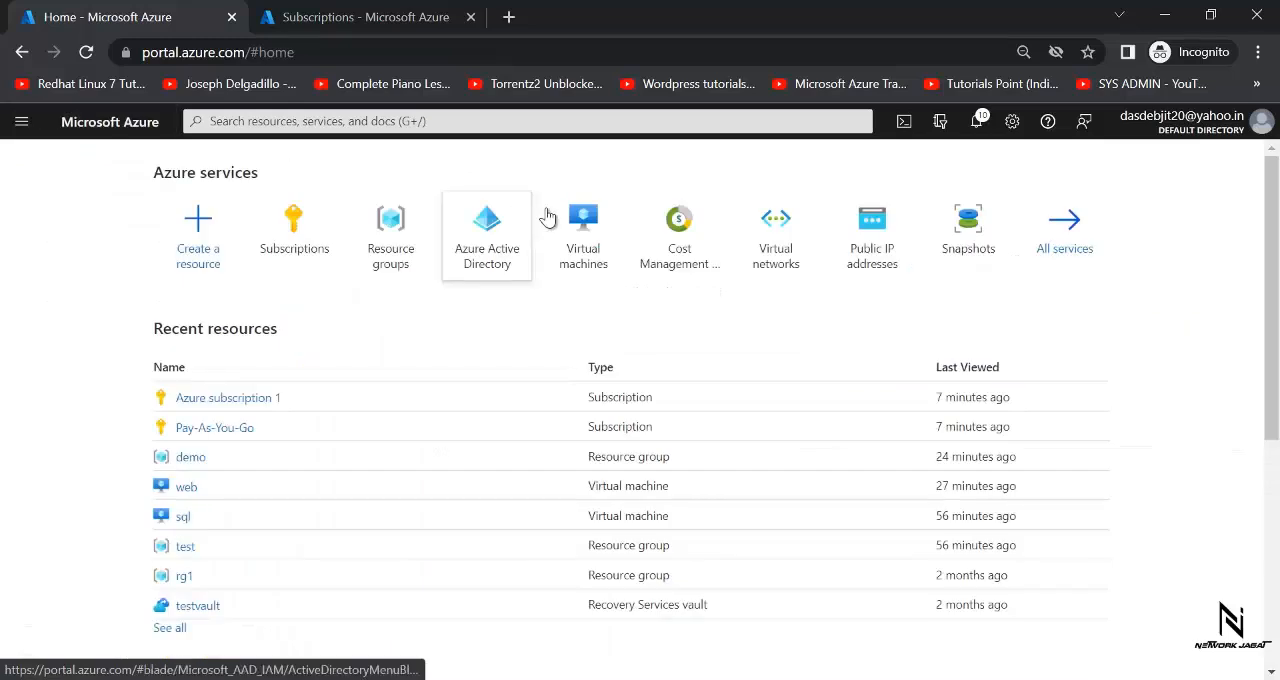
pyautogui.click(487, 215)
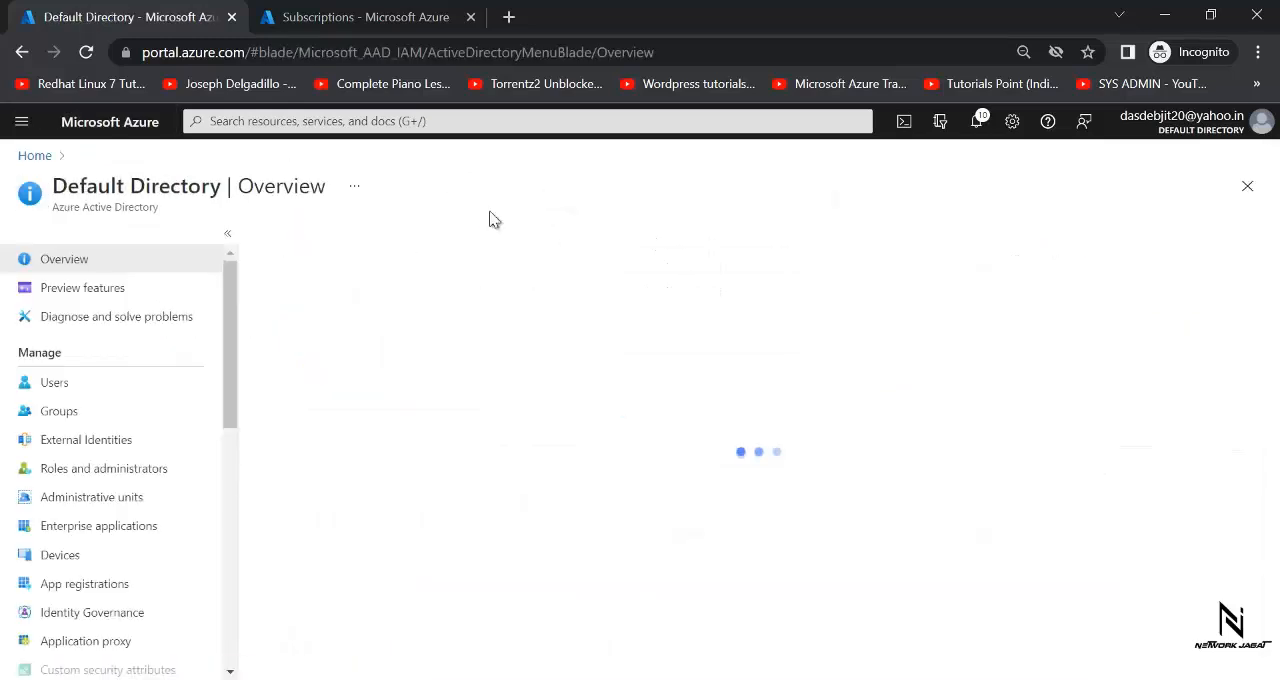
pyautogui.click(48, 388)
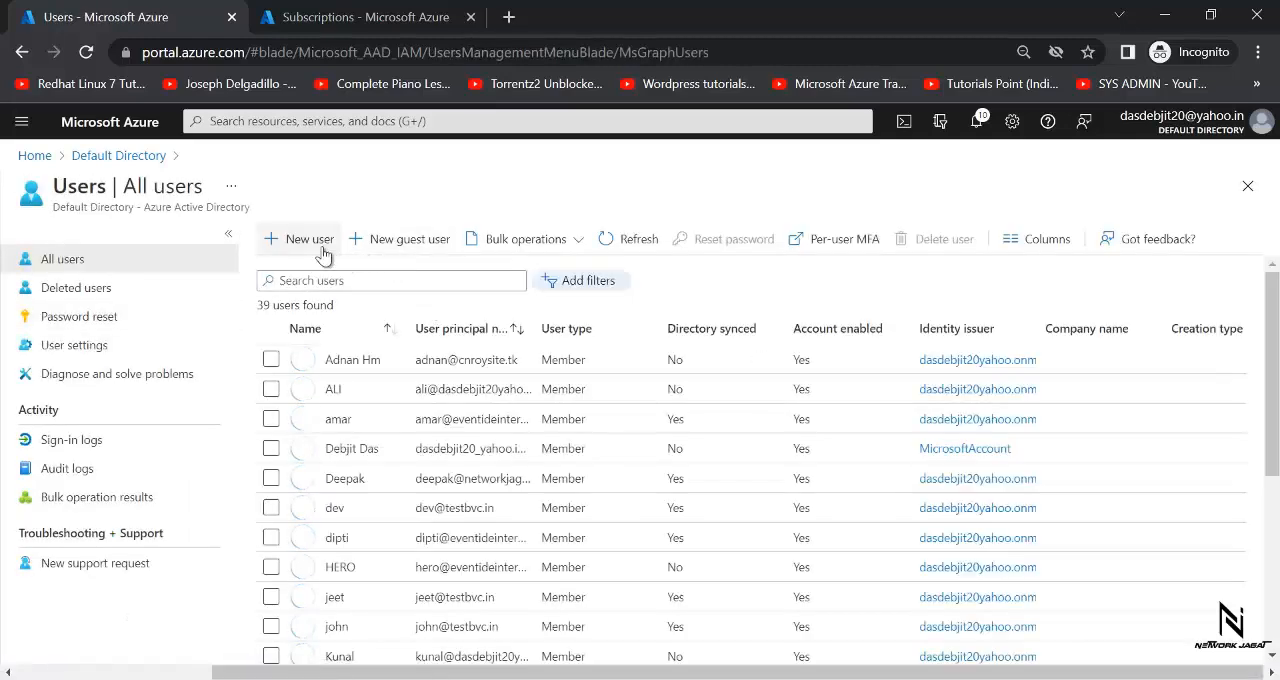
pyautogui.click(305, 239)
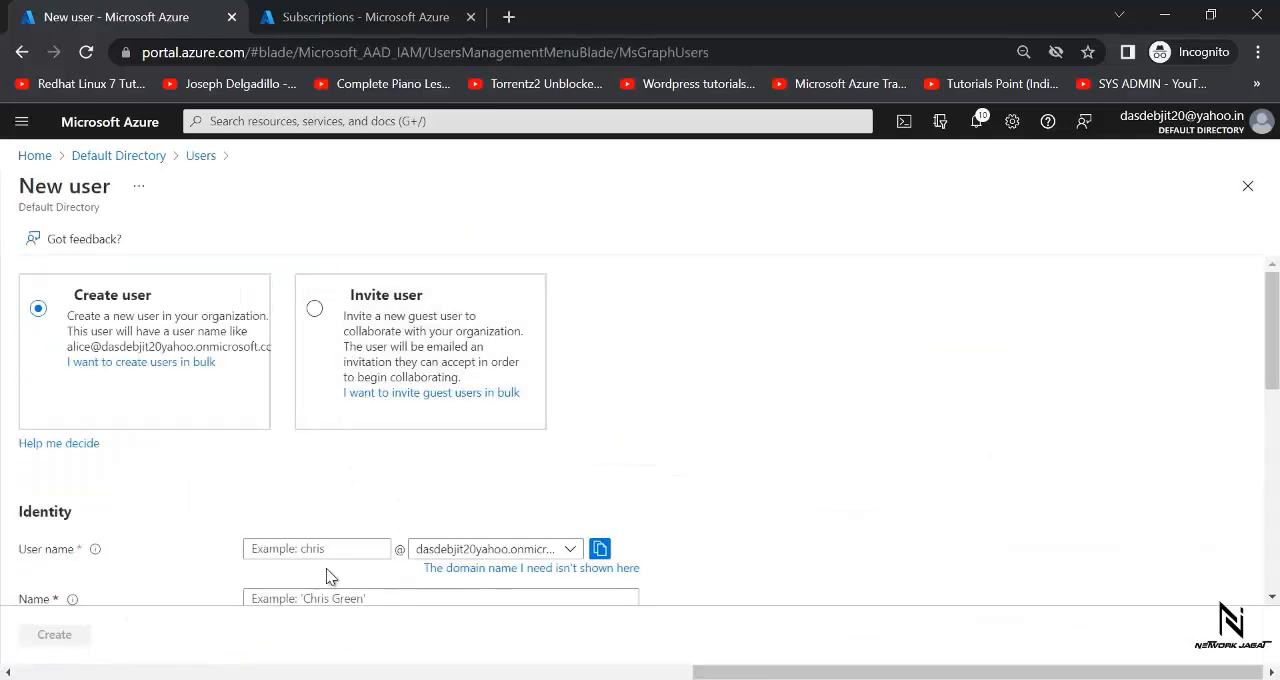
# - Enter usera as both the user name and the display name of the new user
pyautogui.click(318, 548)
pyautogui.write('user')
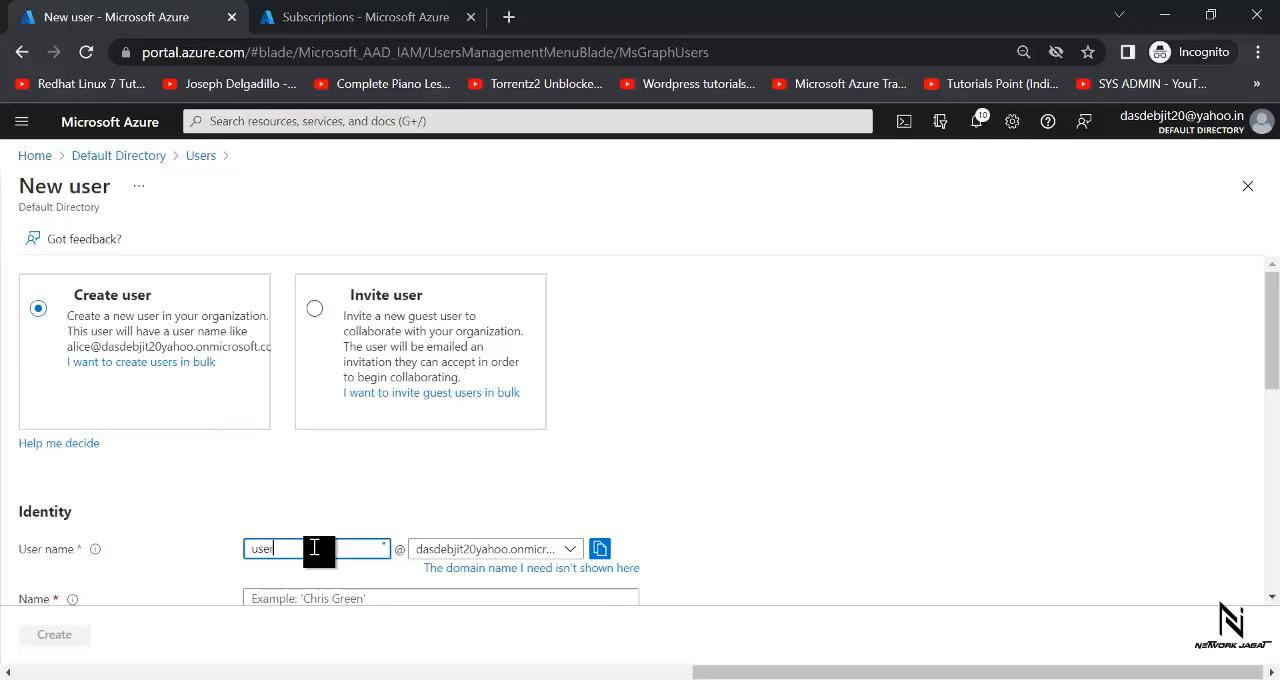
pyautogui.write('a')
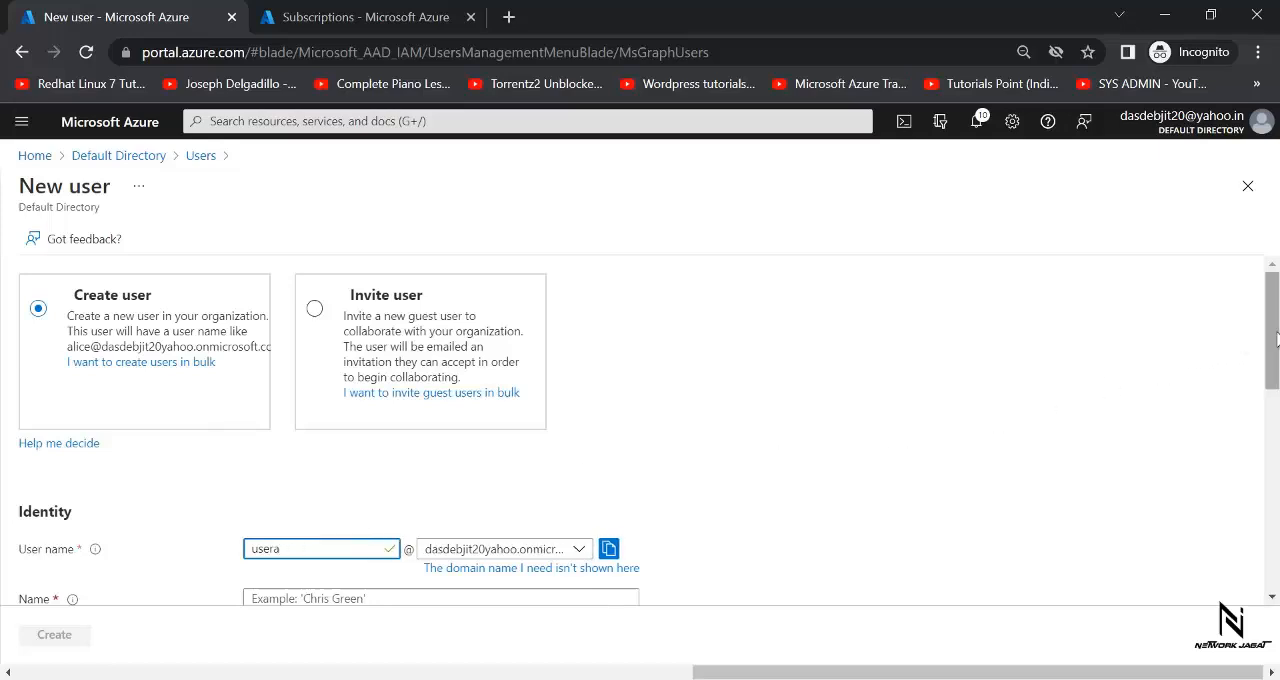
pyautogui.moveTo(1272, 350); pyautogui.dragTo(1272, 406)
pyautogui.click(520, 432)
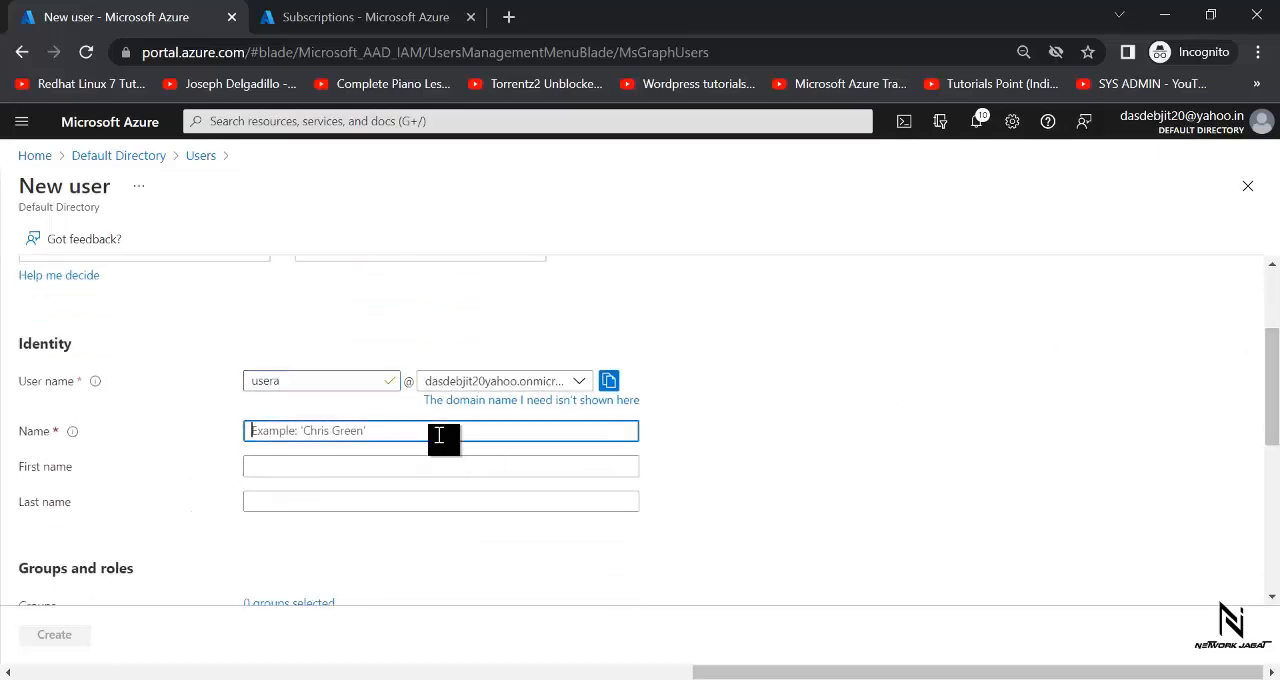
pyautogui.write('usera')
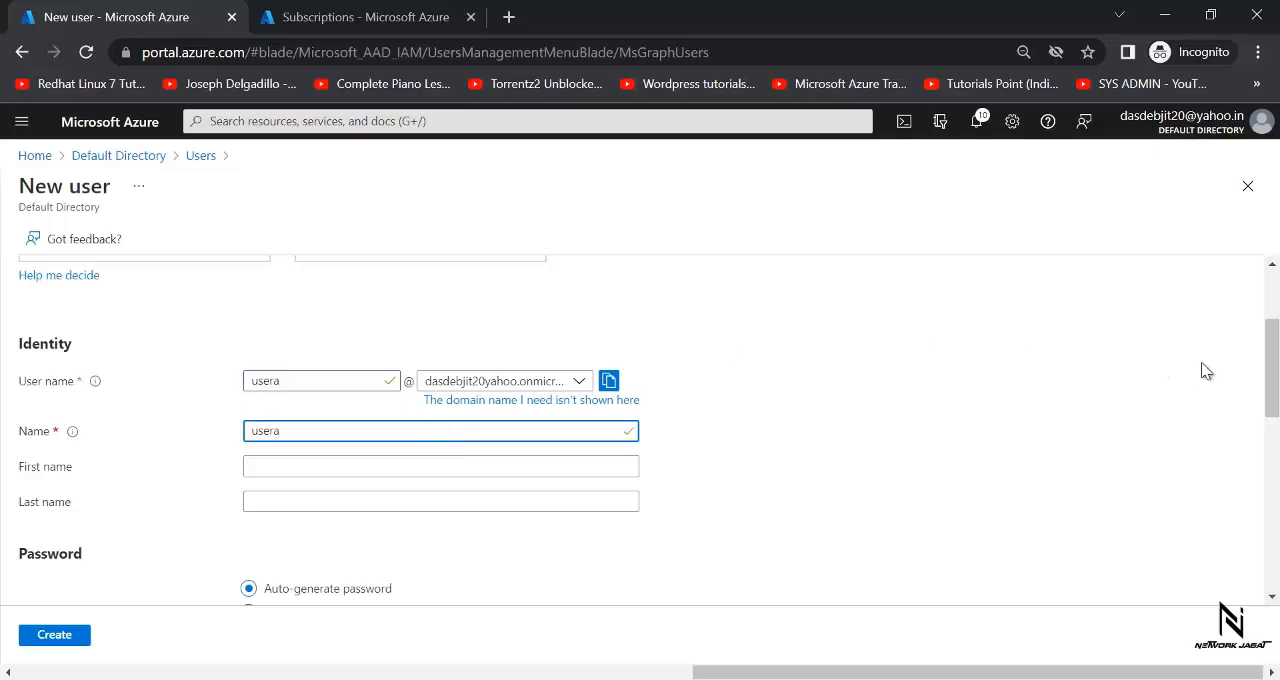
# - Choose to create the password manually, enter the initial password, and create the user
pyautogui.moveTo(1273, 381); pyautogui.dragTo(1273, 438)
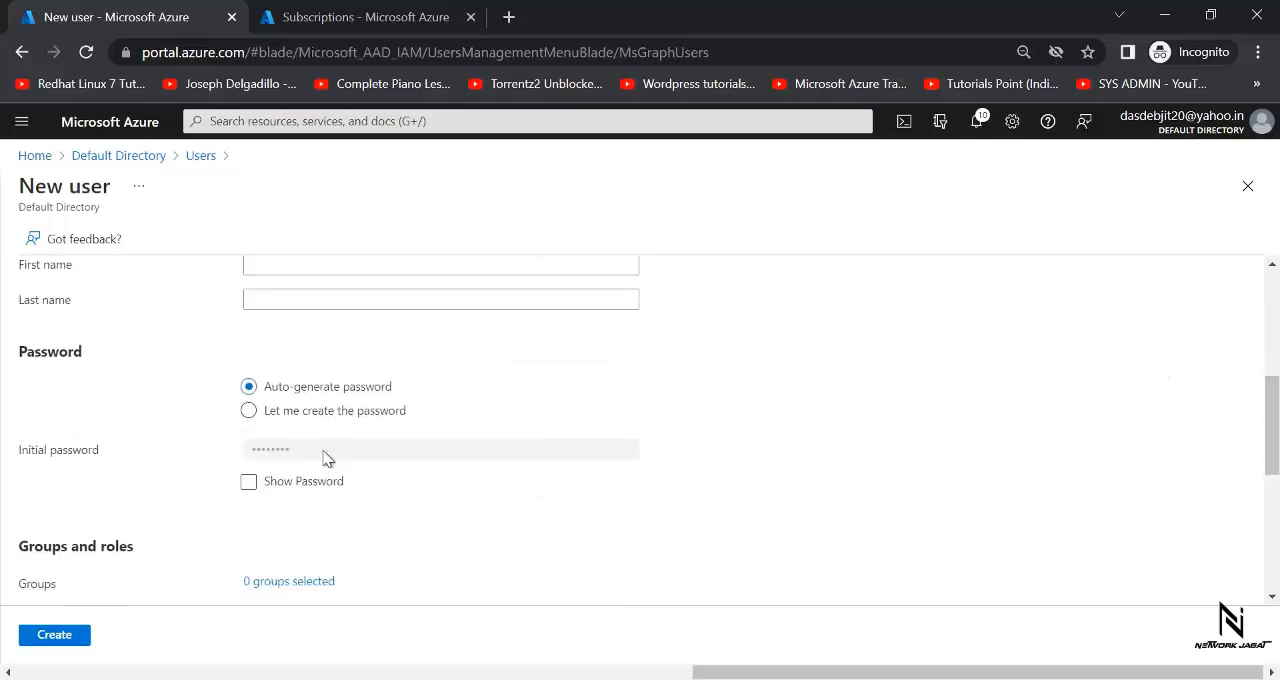
pyautogui.click(316, 412)
pyautogui.click(296, 460)
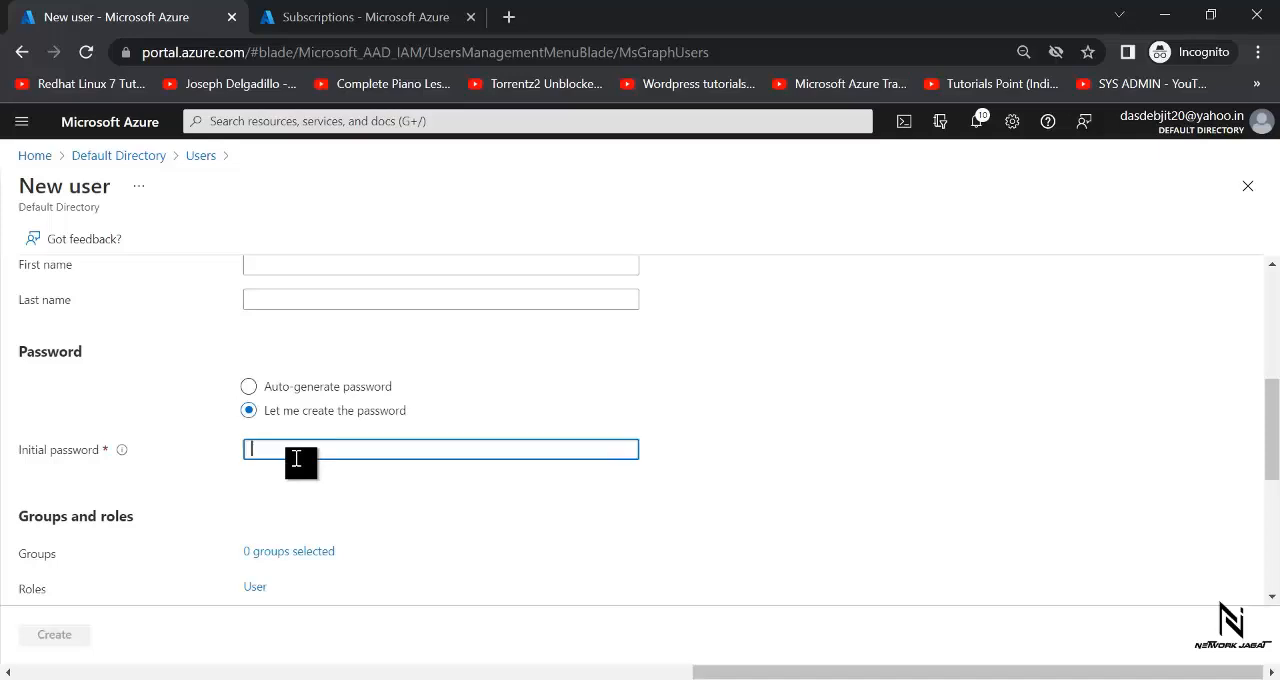
pyautogui.write('Pas')
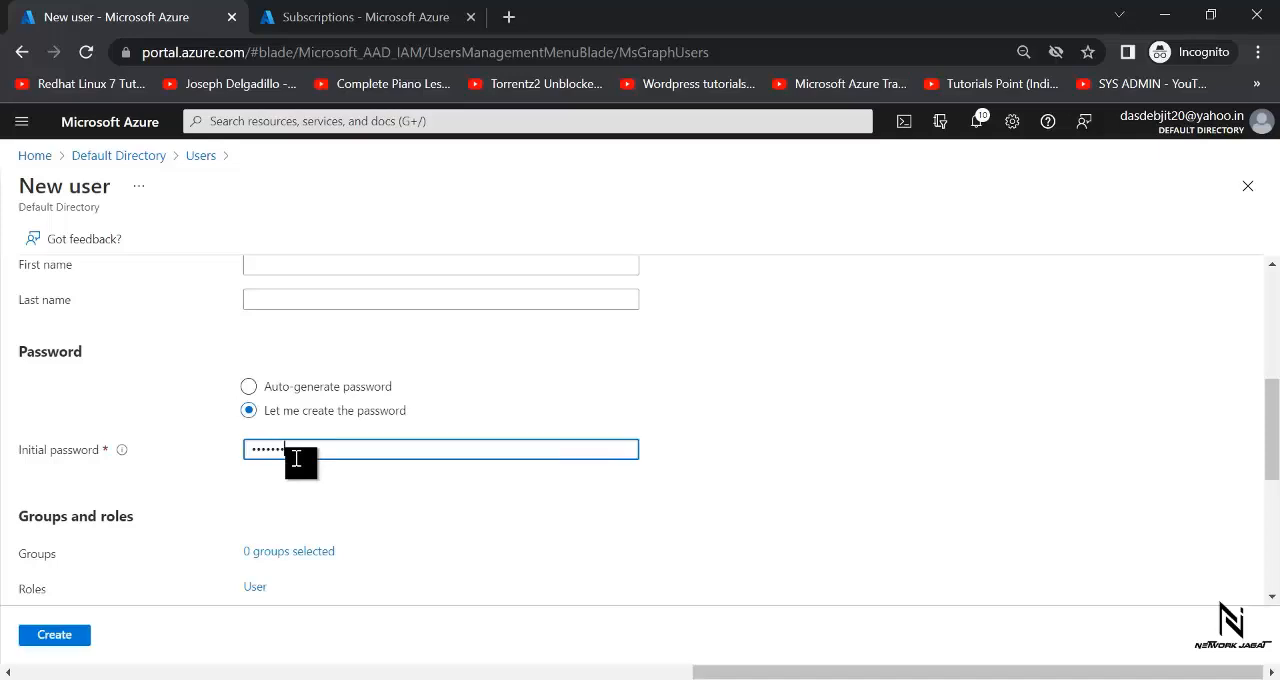
pyautogui.click(66, 634)
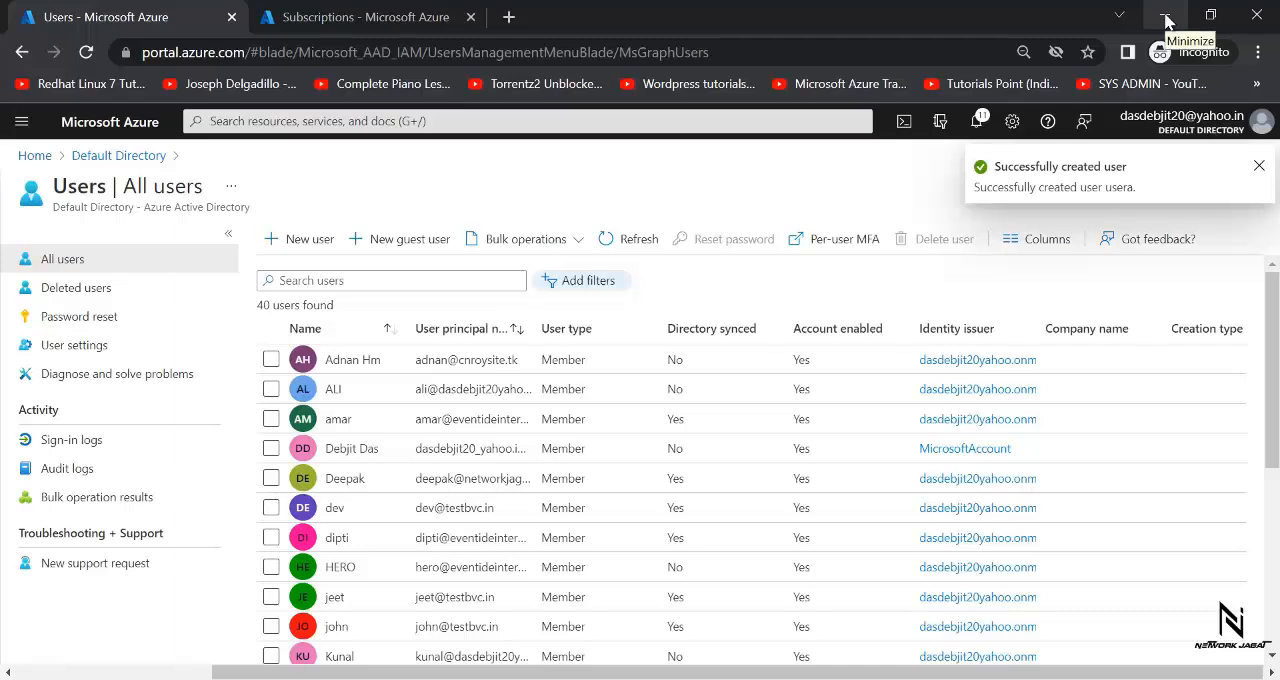
# - Open usera's profile from the user list and copy the user's full sign-in address
pyautogui.scroll(-4, 750, 460)
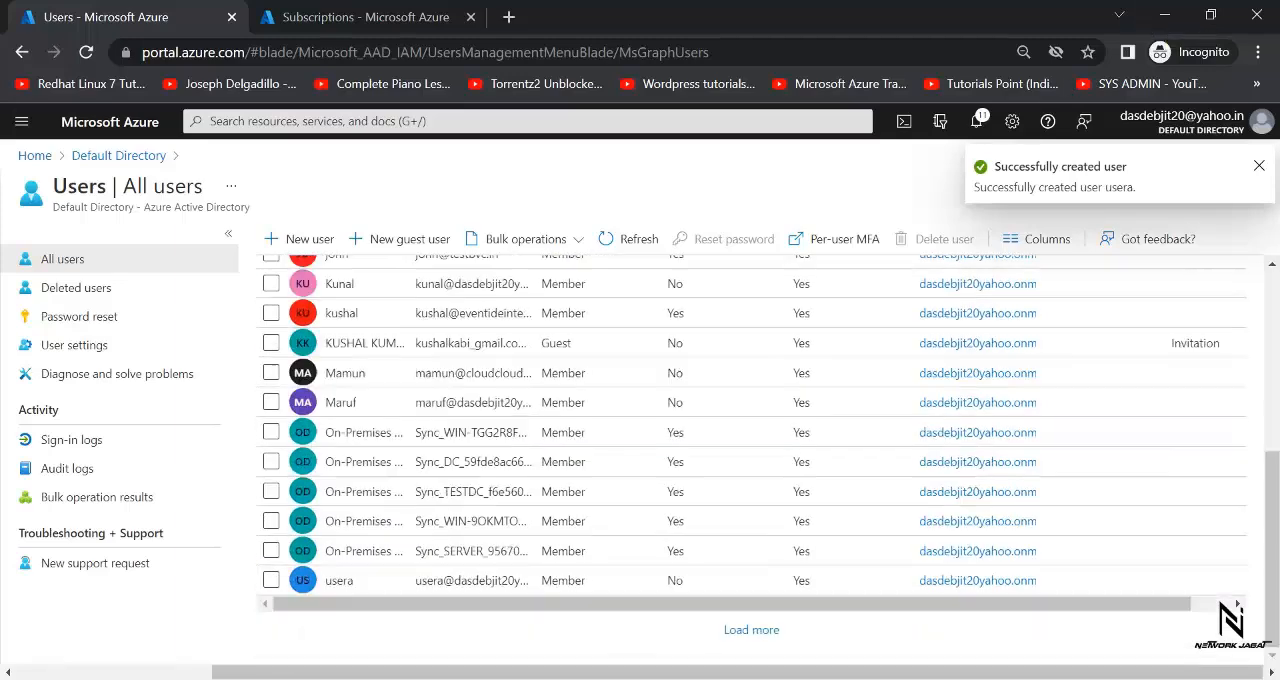
pyautogui.click(350, 585)
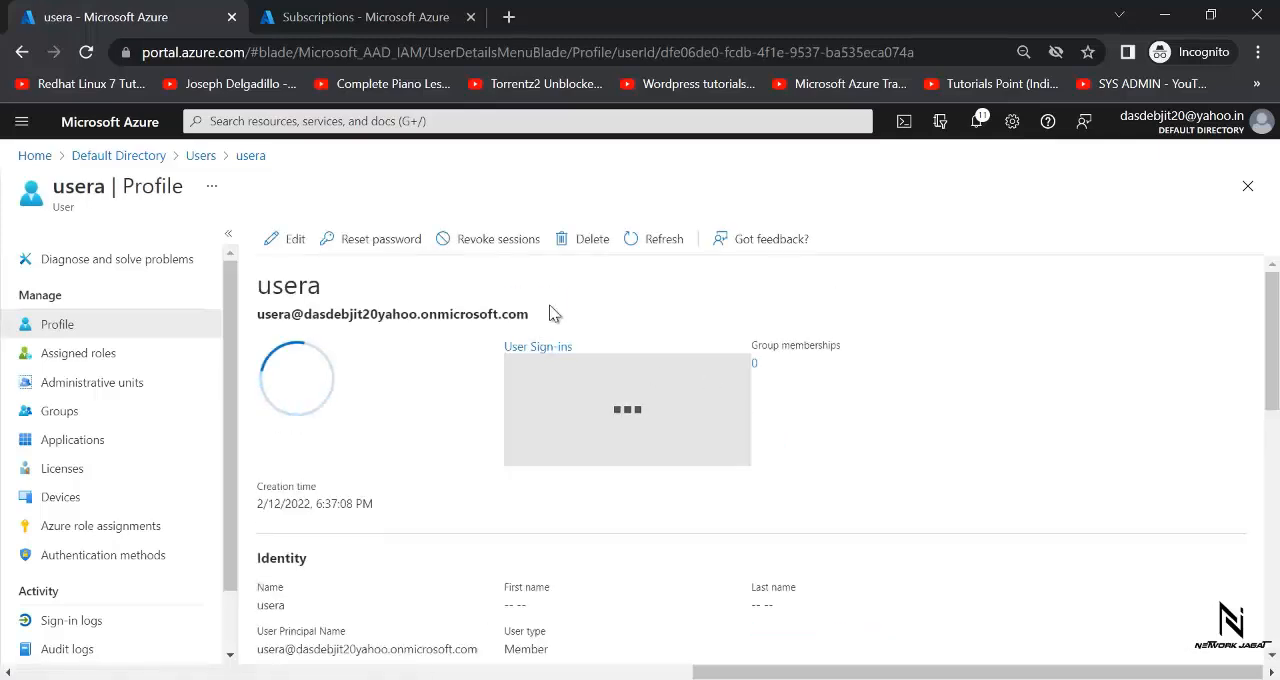
pyautogui.moveTo(529, 314); pyautogui.dragTo(246, 331)
pyautogui.hotkey('ctrl', 'c')
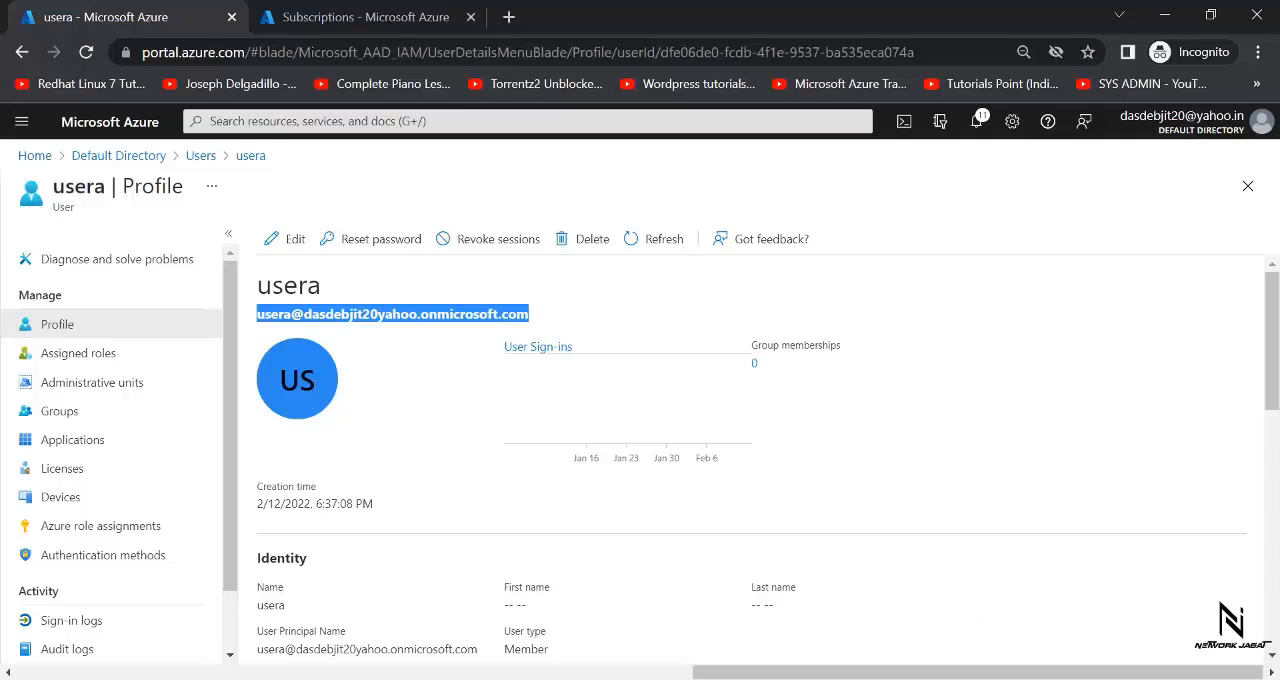
# - Switch to the Firefox window with the Azure portal and sign out of user3's session
pyautogui.click(873, 667)
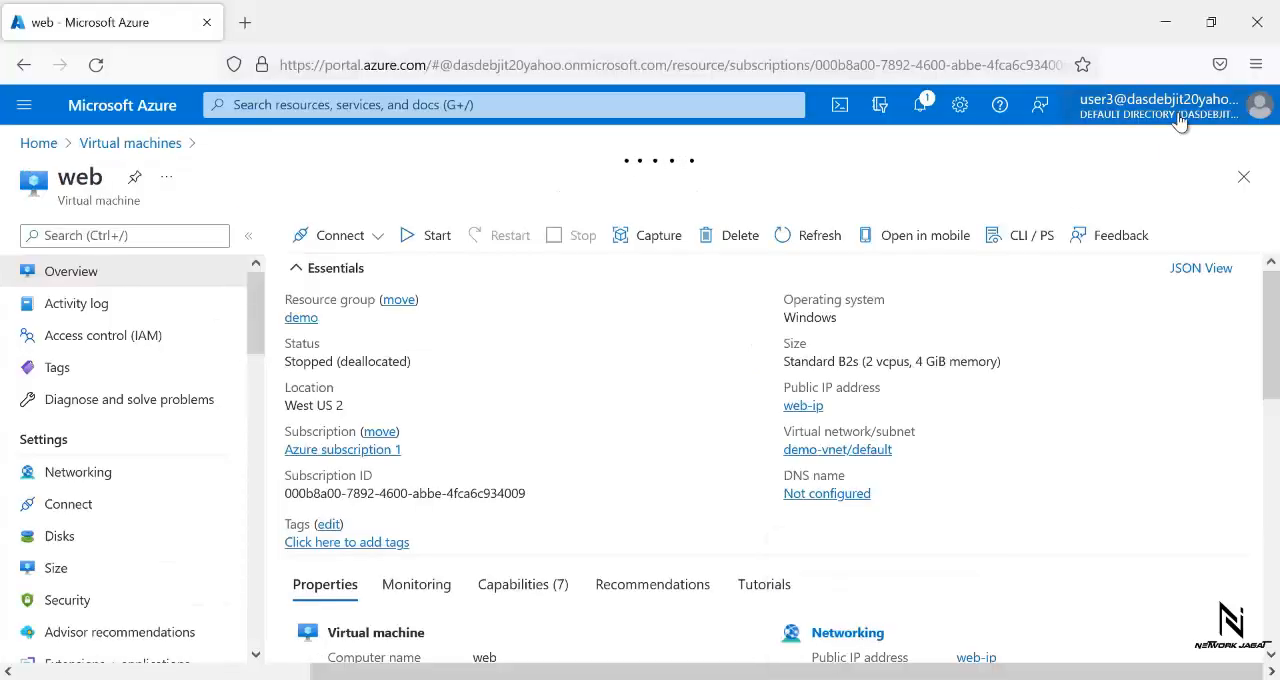
pyautogui.click(1208, 102)
pyautogui.click(1240, 148)
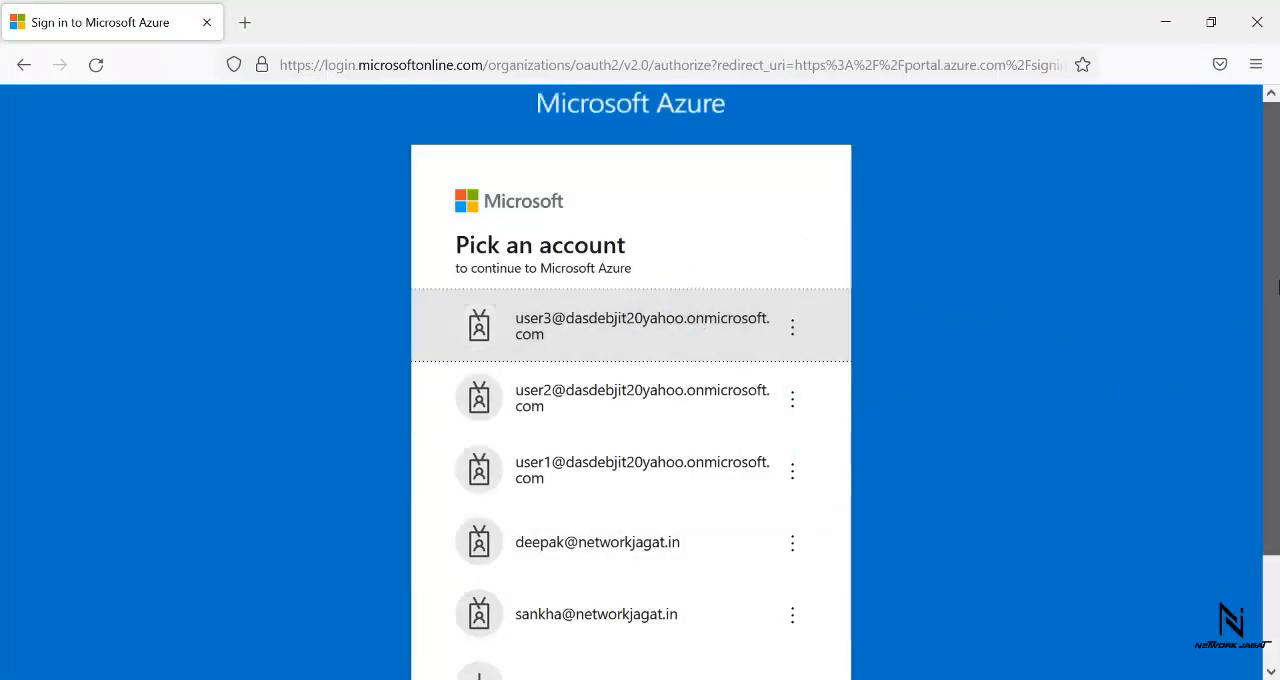
# - Choose to use another account, replace the prefilled address with usera's copied sign-in address, and continue to the password page
pyautogui.scroll(-2, 1040, 500)
pyautogui.click(598, 577)
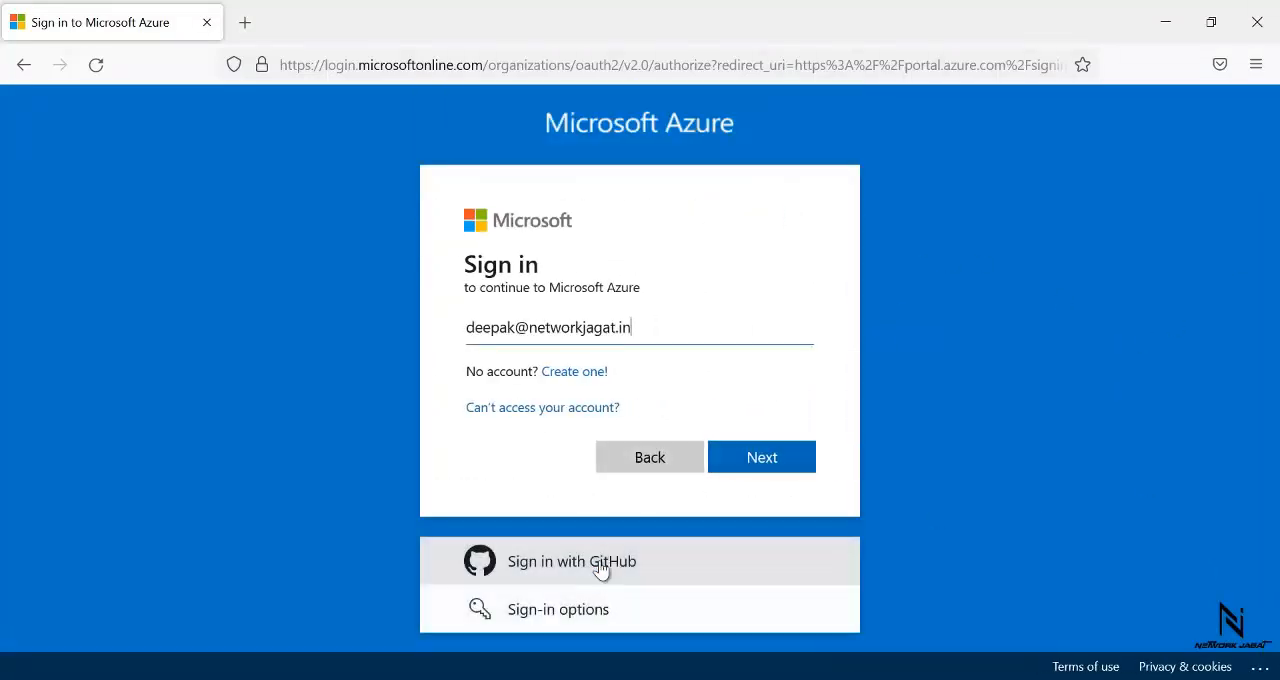
pyautogui.press('BackSpace')
pyautogui.press('BackSpace')
pyautogui.press('BackSpace')
pyautogui.press('BackSpace')
pyautogui.press('BackSpace')
pyautogui.press('BackSpace')
pyautogui.press('BackSpace')
pyautogui.press('BackSpace')
pyautogui.press('BackSpace')
pyautogui.press('BackSpace')
pyautogui.press('BackSpace')
pyautogui.press('BackSpace')
pyautogui.press('BackSpace')
pyautogui.press('BackSpace')
pyautogui.press('BackSpace')
pyautogui.press('BackSpace')
pyautogui.press('BackSpace')
pyautogui.press('BackSpace')
pyautogui.press('BackSpace')
pyautogui.press('BackSpace')
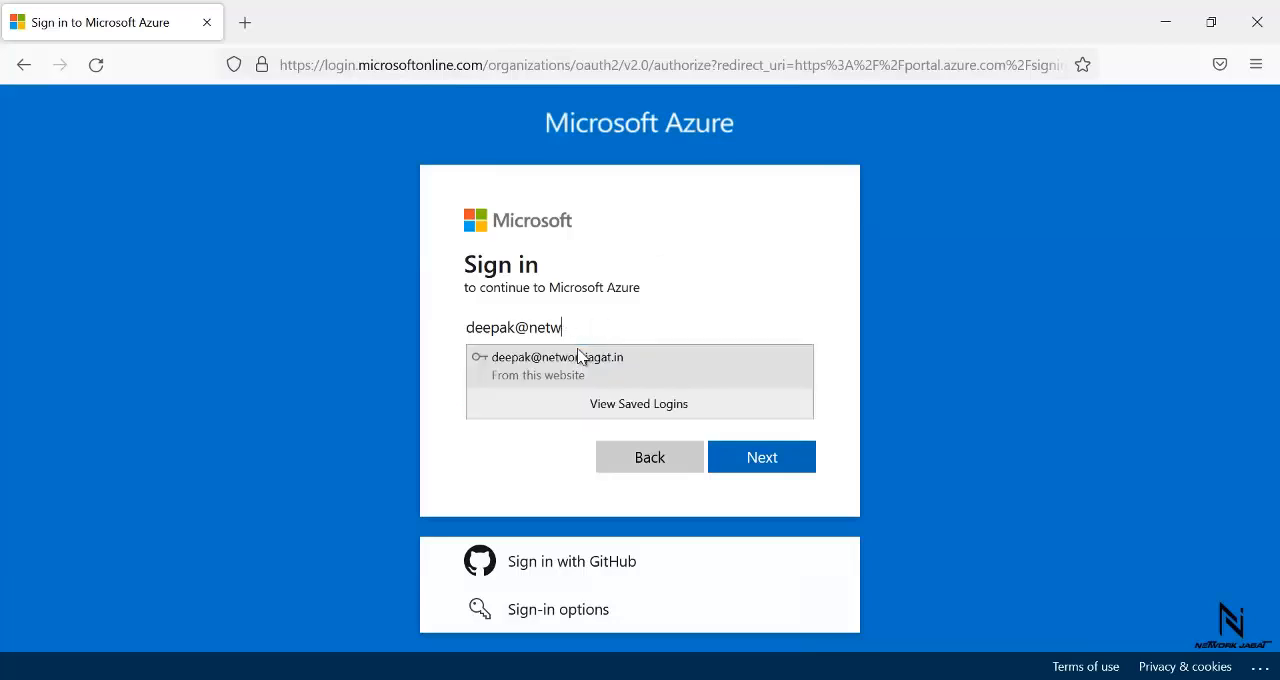
pyautogui.hotkey('ctrl', 'v')
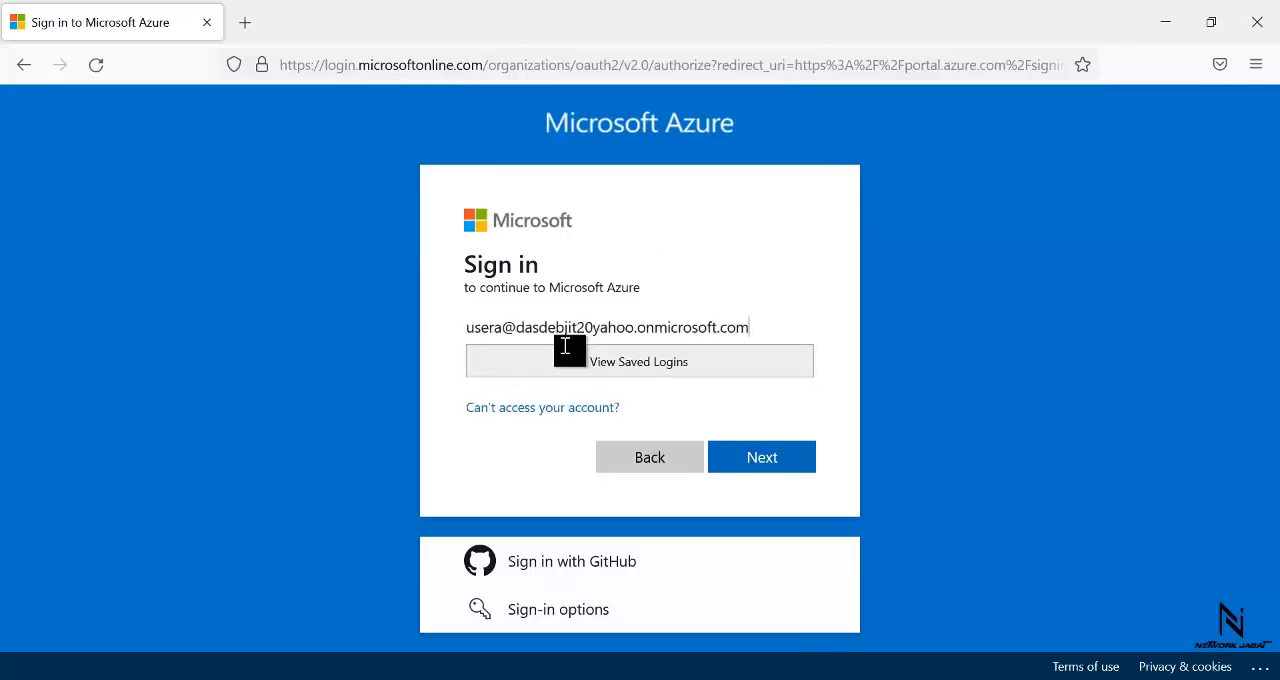
pyautogui.click(744, 466)
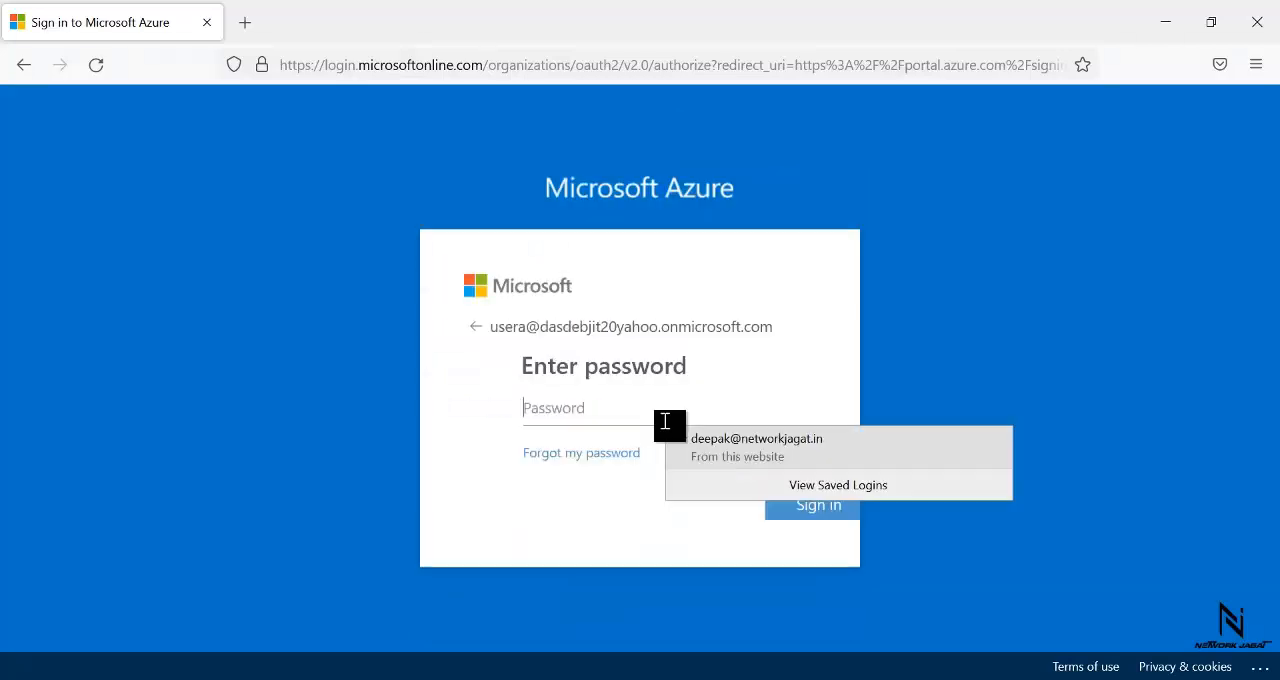
# - Enter usera's initial password and submit the sign-in
pyautogui.write('***')
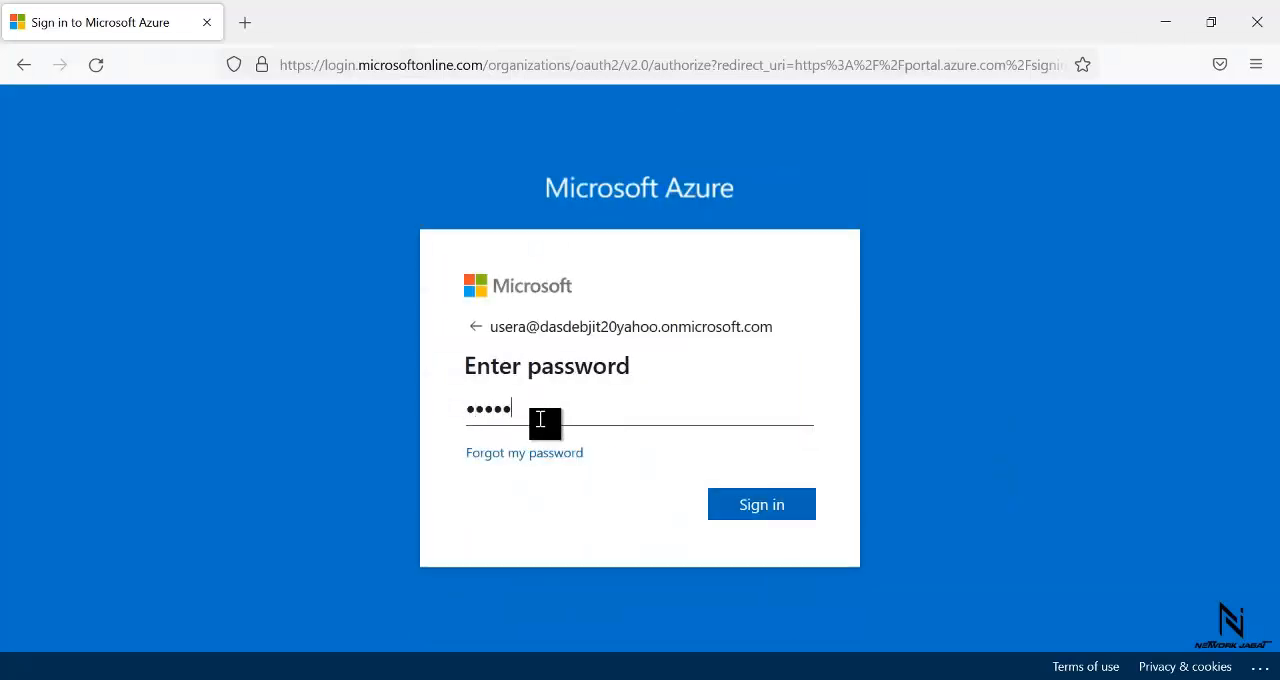
pyautogui.write('*****')
pyautogui.press('Return')
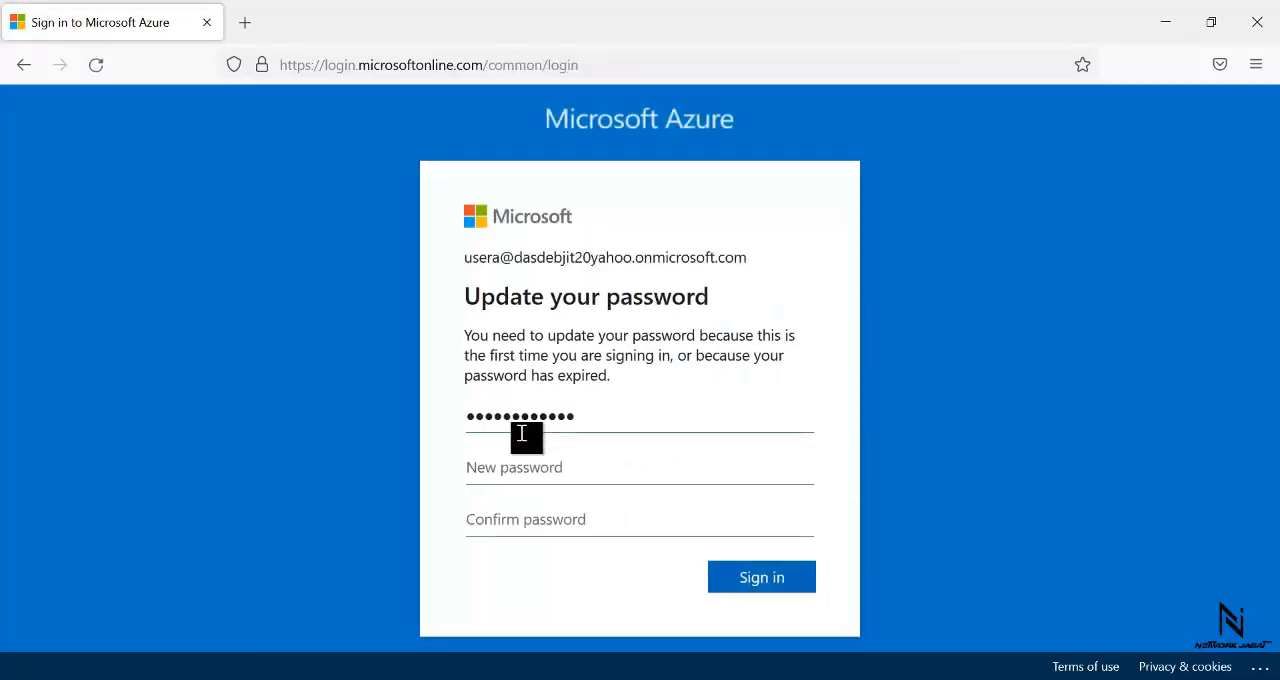
# - Enter a new password for usera in the New password field of the password update form
pyautogui.click(514, 455)
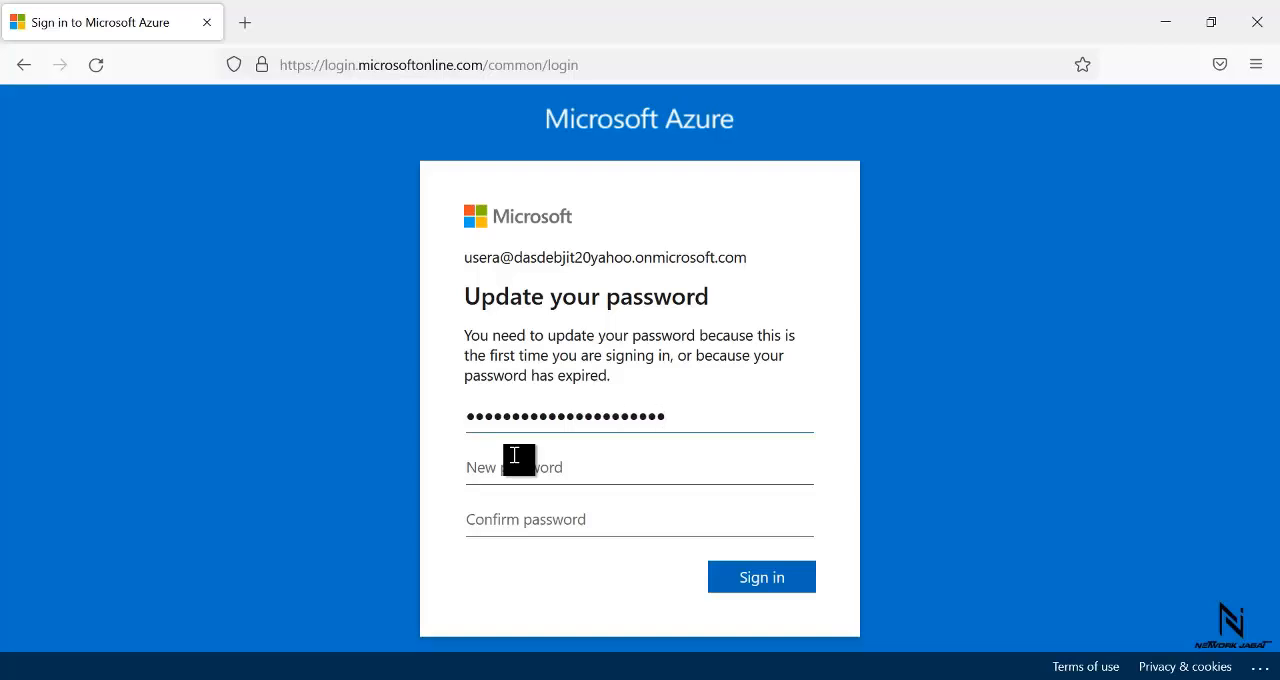
pyautogui.click(514, 455)
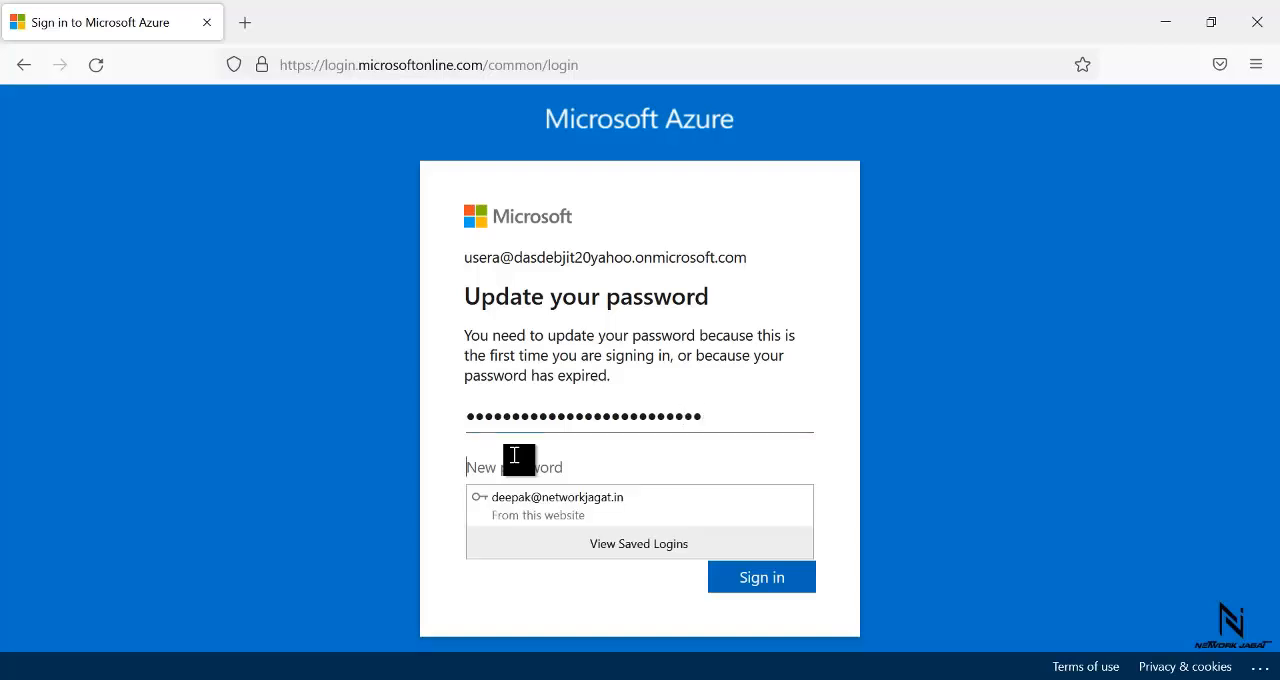
pyautogui.write('**')
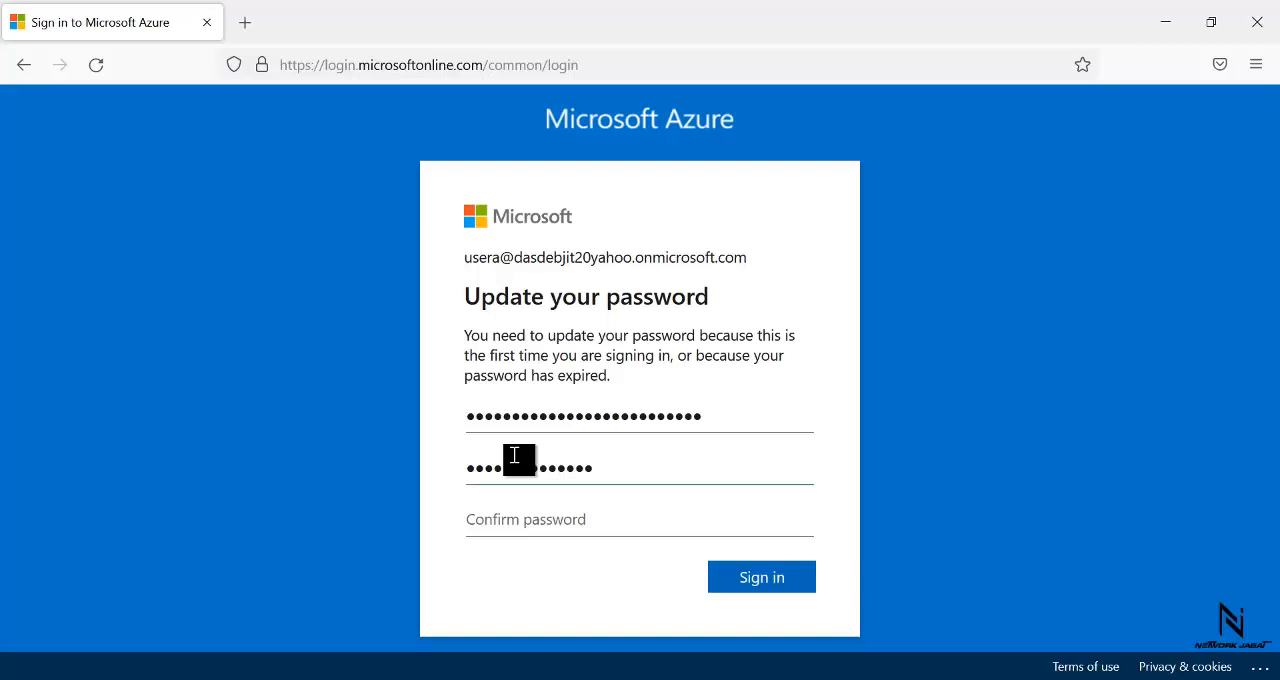
# - Clear the Current password field and re-enter usera's initial password
pyautogui.click(731, 417)
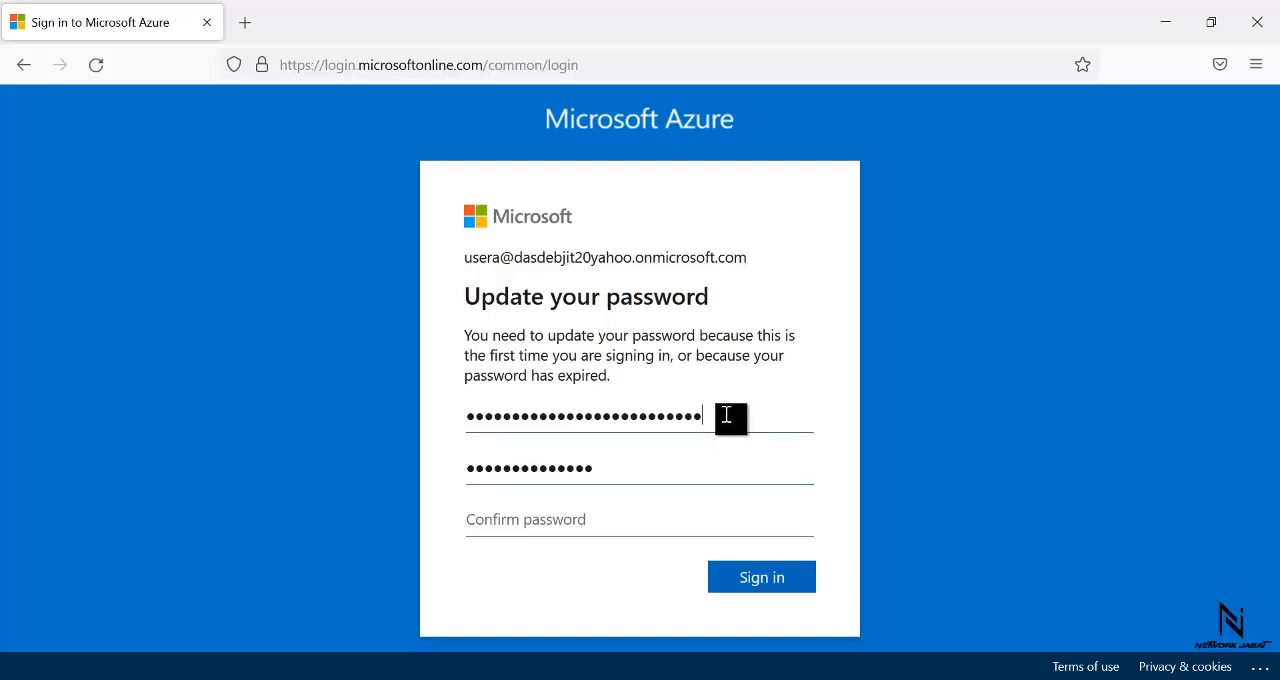
pyautogui.press('BackSpace')
pyautogui.press('BackSpace')
pyautogui.press('BackSpace')
pyautogui.press('BackSpace')
pyautogui.press('BackSpace')
pyautogui.press('BackSpace')
pyautogui.press('BackSpace')
pyautogui.press('BackSpace')
pyautogui.press('BackSpace')
pyautogui.press('BackSpace')
pyautogui.press('BackSpace')
pyautogui.press('BackSpace')
pyautogui.press('BackSpace')
pyautogui.press('BackSpace')
pyautogui.press('BackSpace')
pyautogui.press('BackSpace')
pyautogui.press('BackSpace')
pyautogui.press('BackSpace')
pyautogui.press('BackSpace')
pyautogui.press('BackSpace')
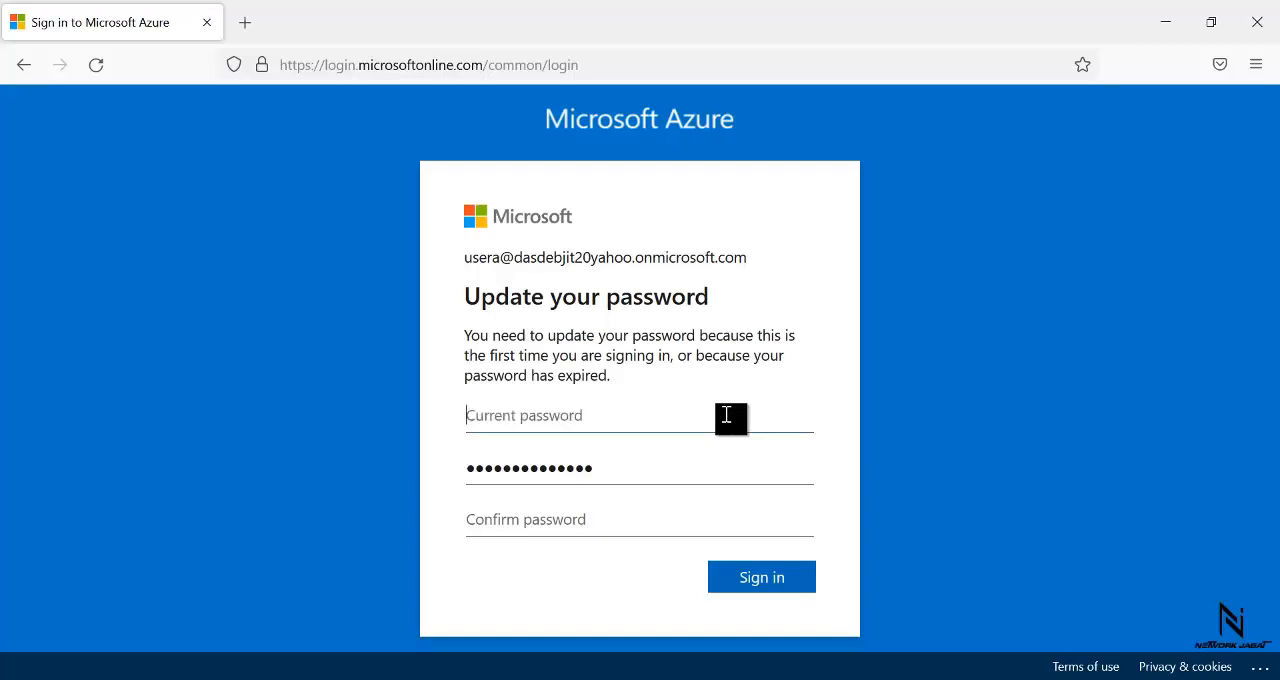
pyautogui.click(726, 415)
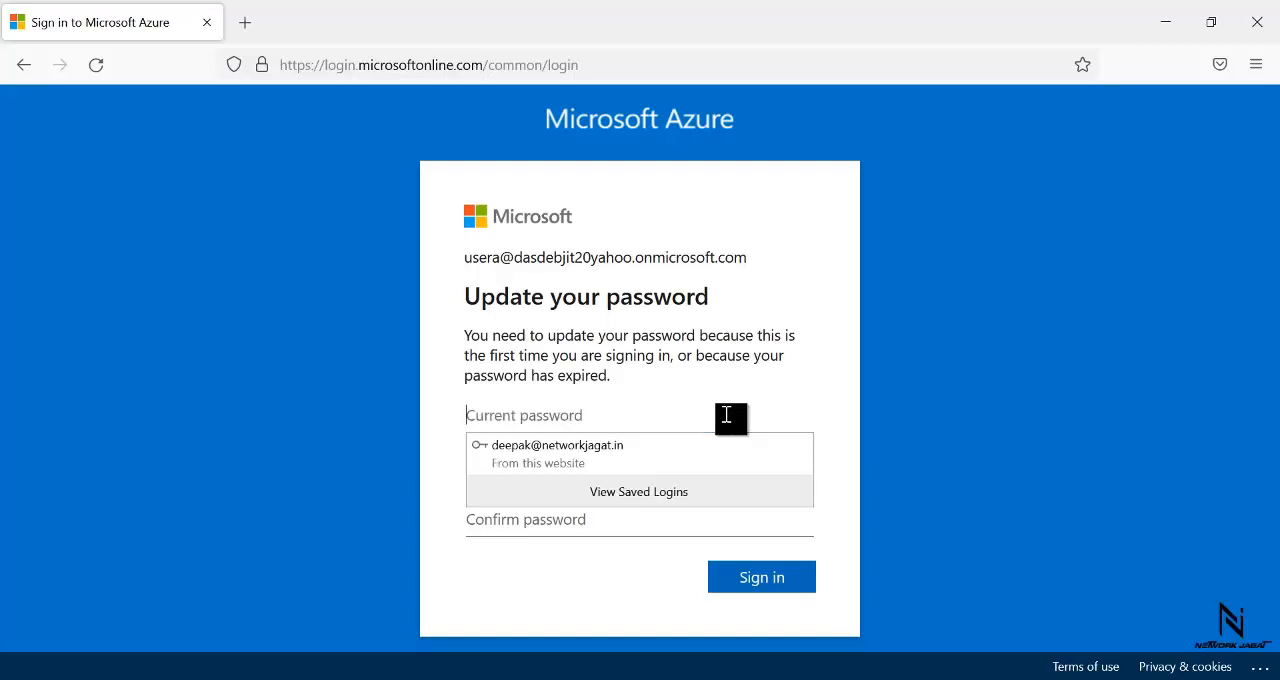
pyautogui.write('•••')
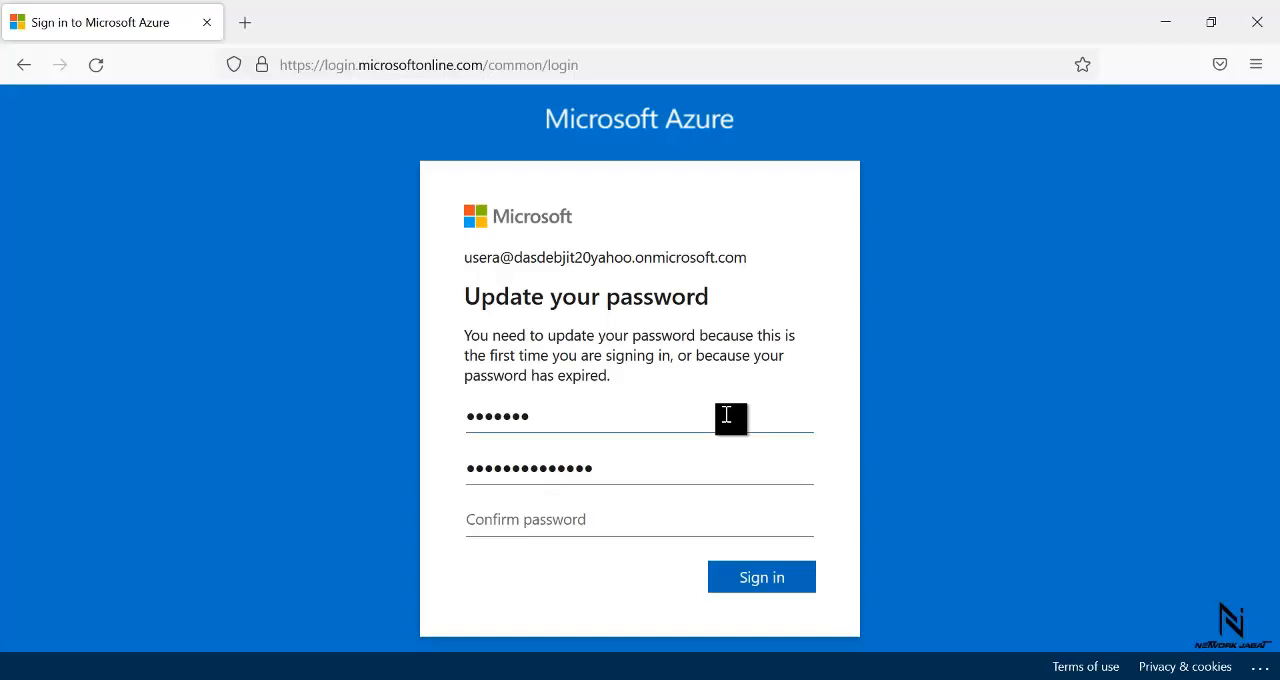
# - Repeat usera's new password in the Confirm password field
pyautogui.press('Tab')
pyautogui.press('Tab')
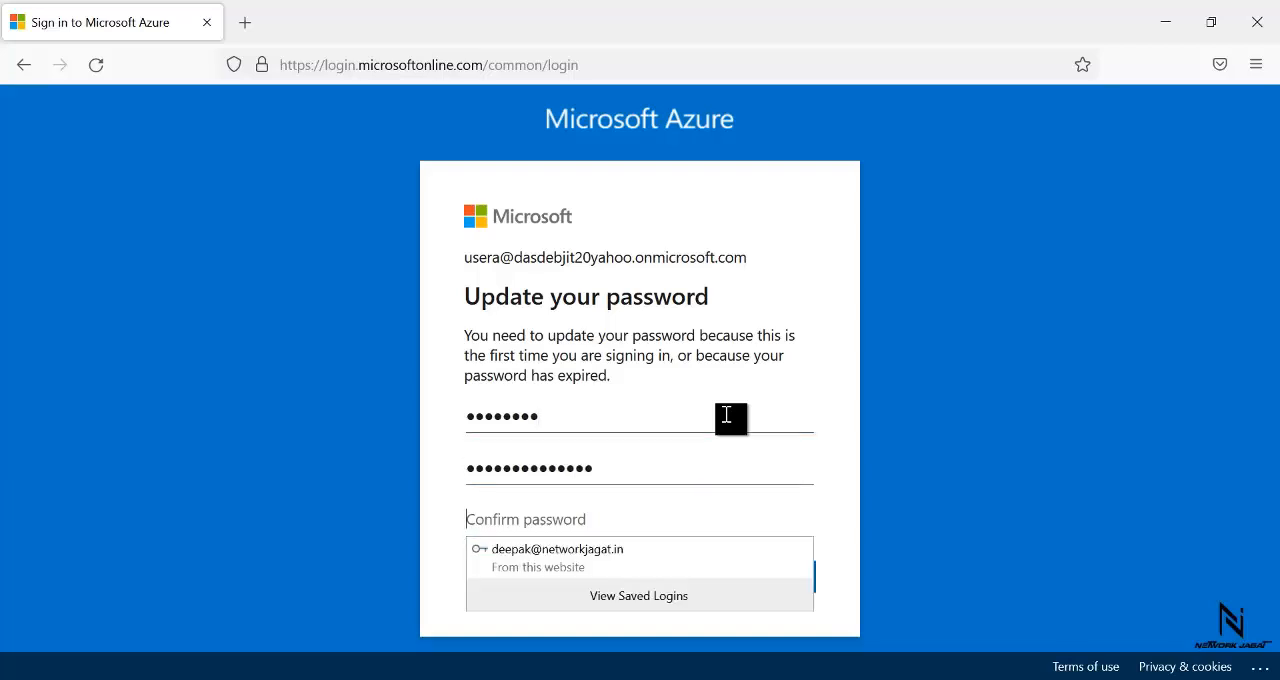
pyautogui.write('••')
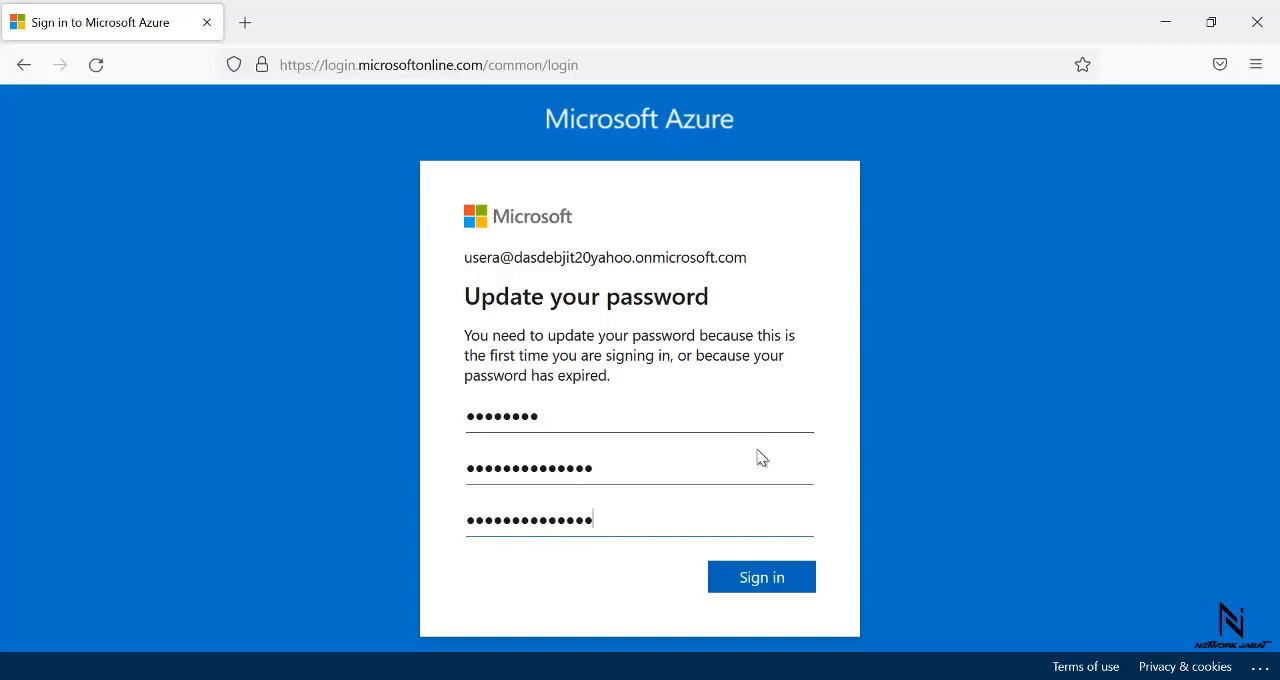
# - Submit usera's password update and skip the Azure welcome tour
pyautogui.click(750, 586)
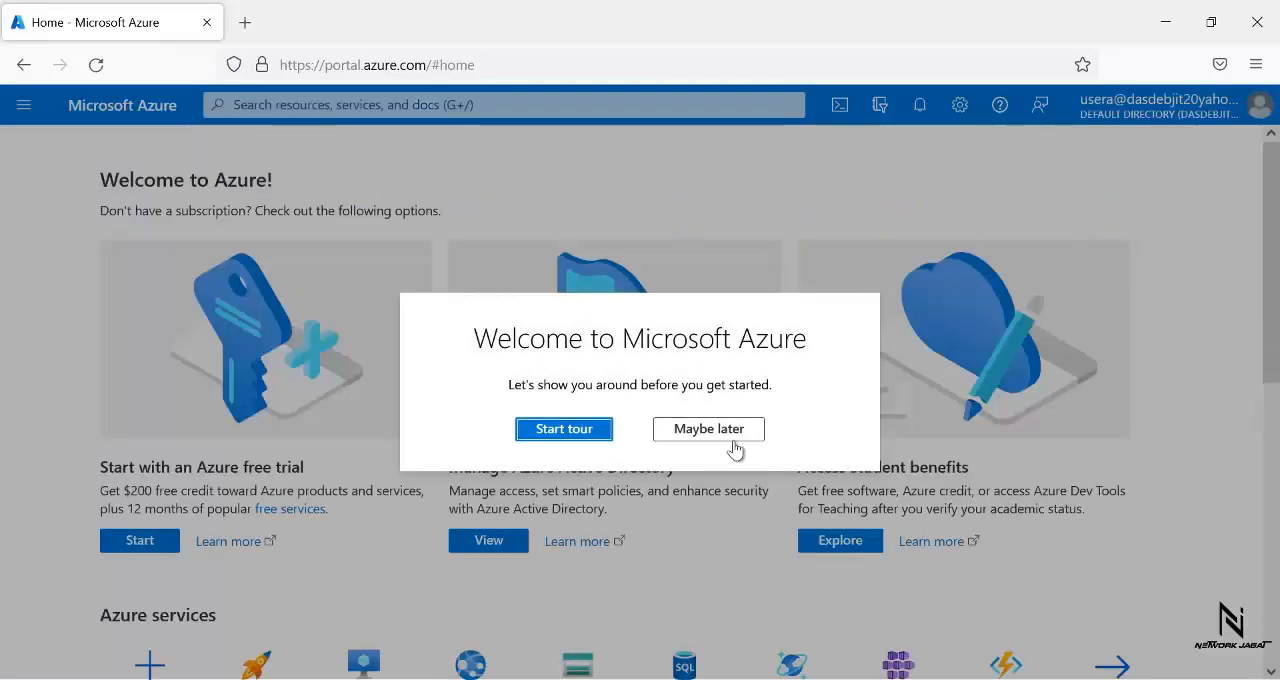
pyautogui.click(727, 433)
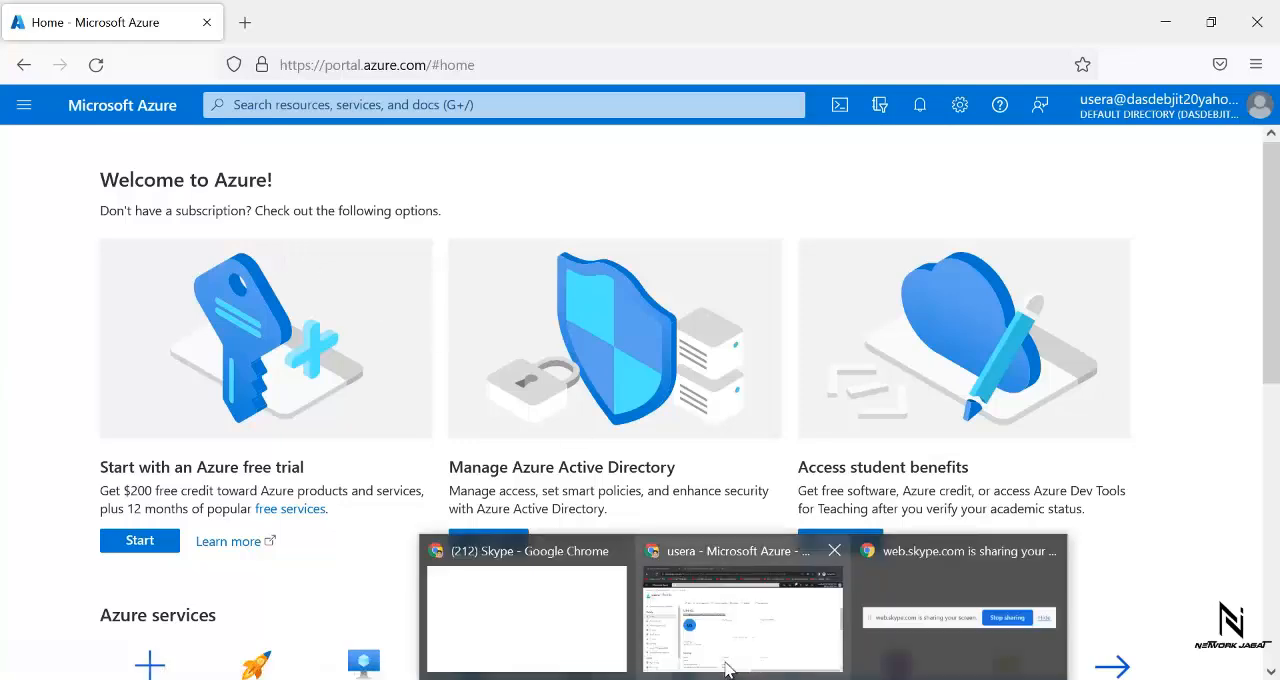
# - Switch to the administrator's Azure portal in Chrome and open Access control (IAM) for the test resource group
pyautogui.click(730, 665)
pyautogui.click(720, 608)
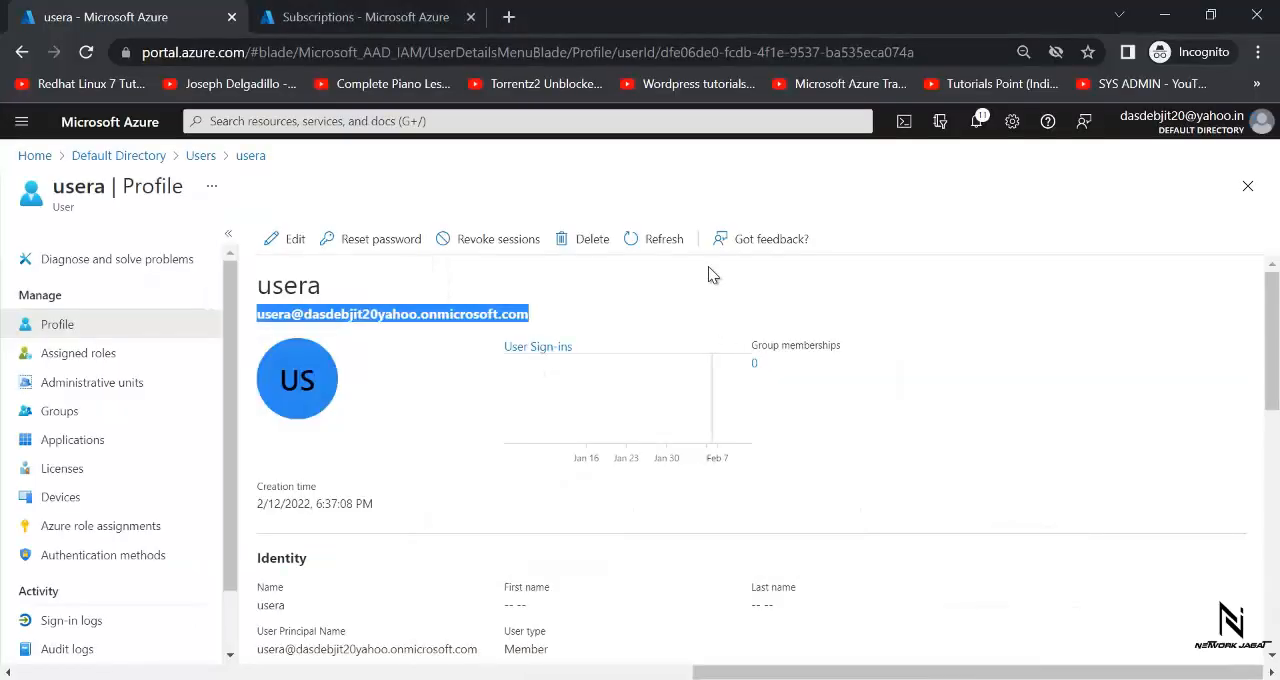
pyautogui.click(815, 210)
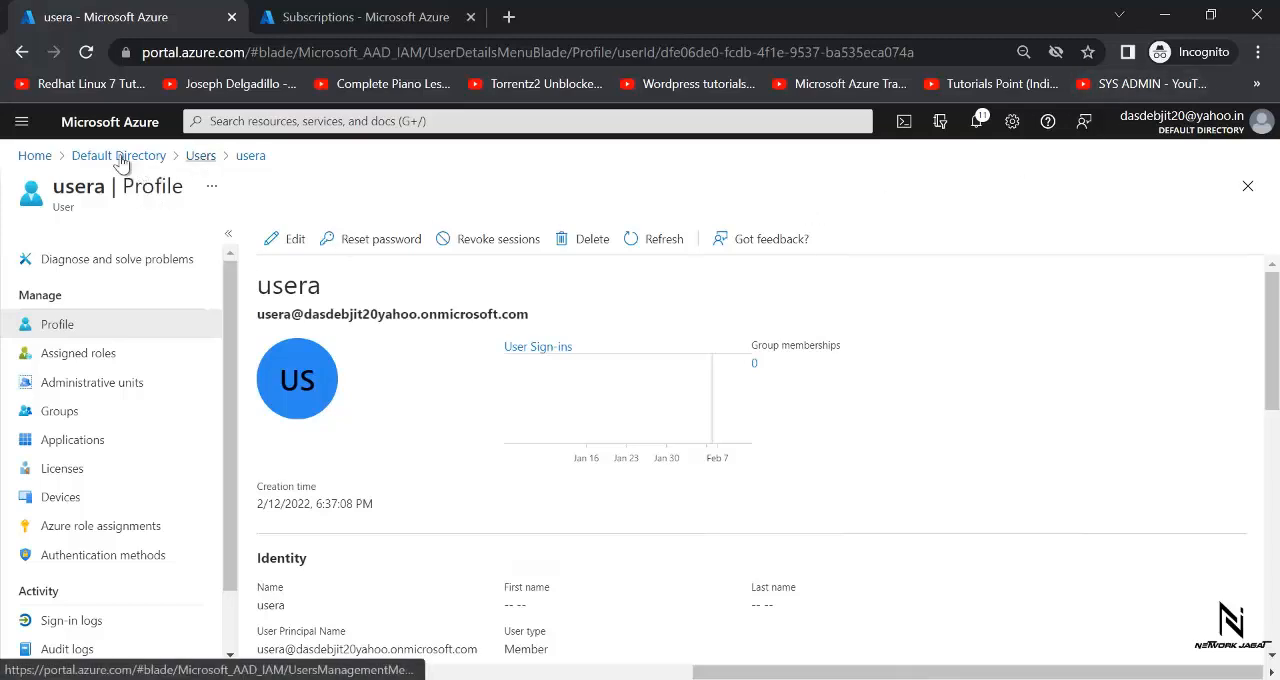
pyautogui.click(43, 157)
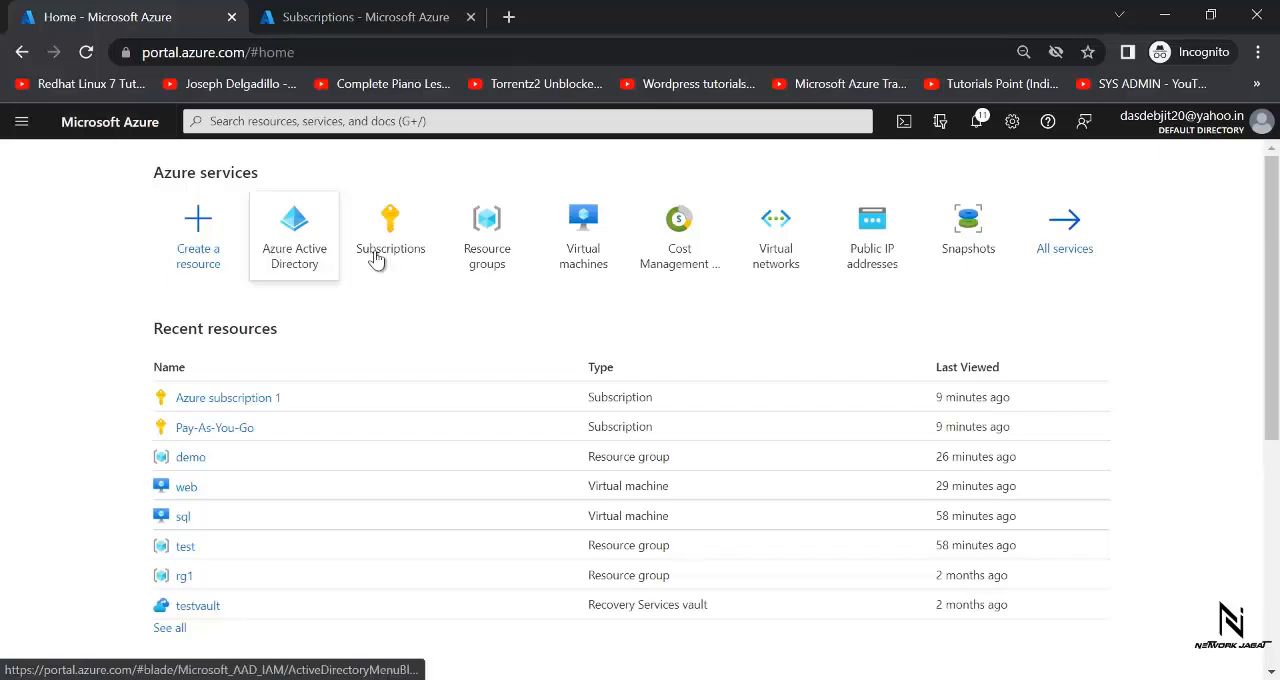
pyautogui.click(502, 272)
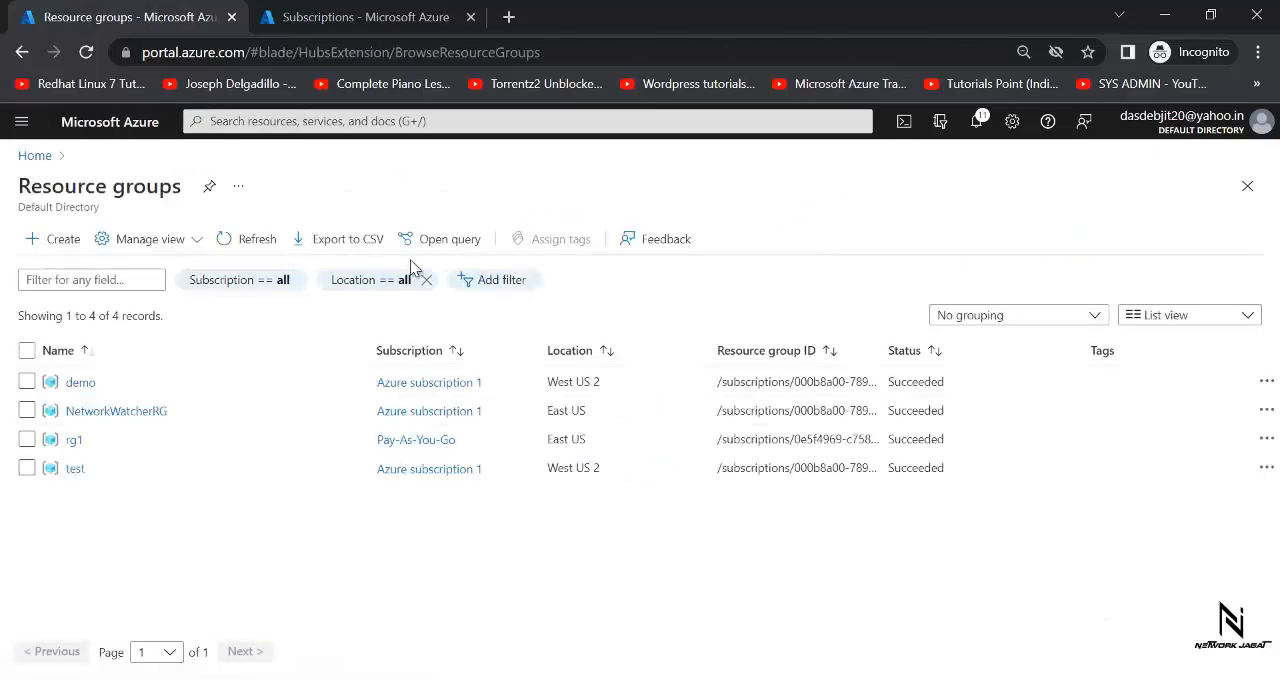
pyautogui.click(76, 470)
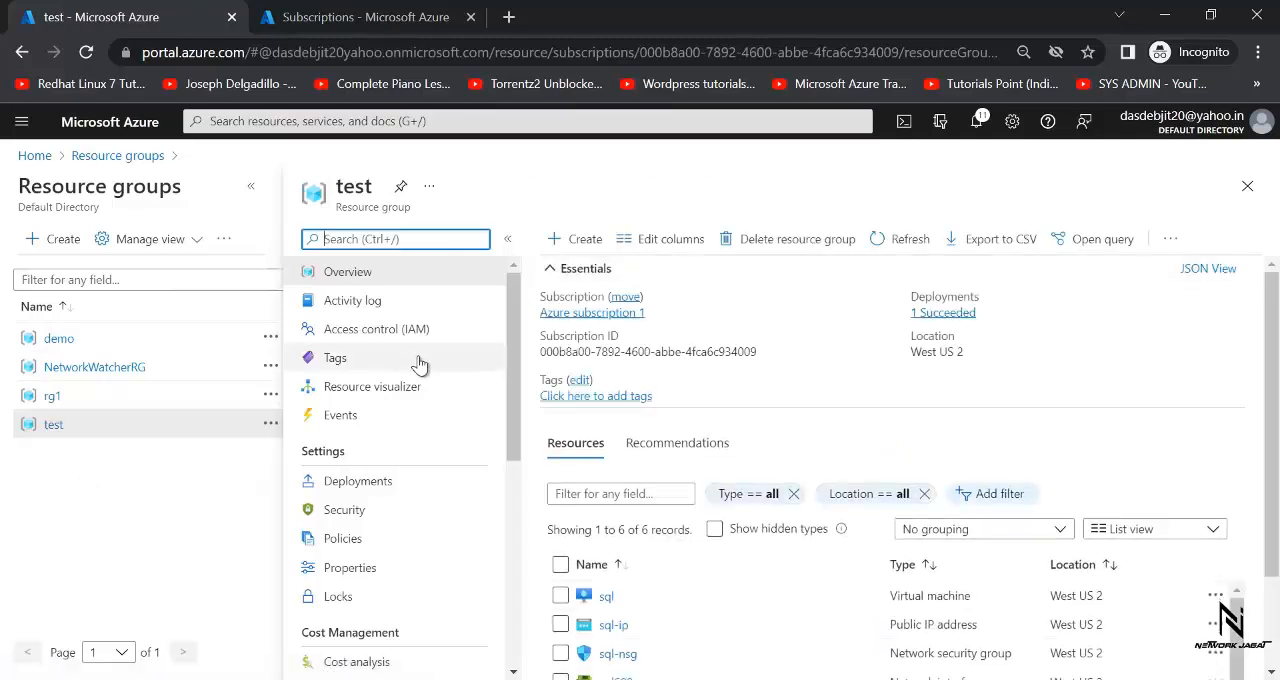
pyautogui.click(405, 331)
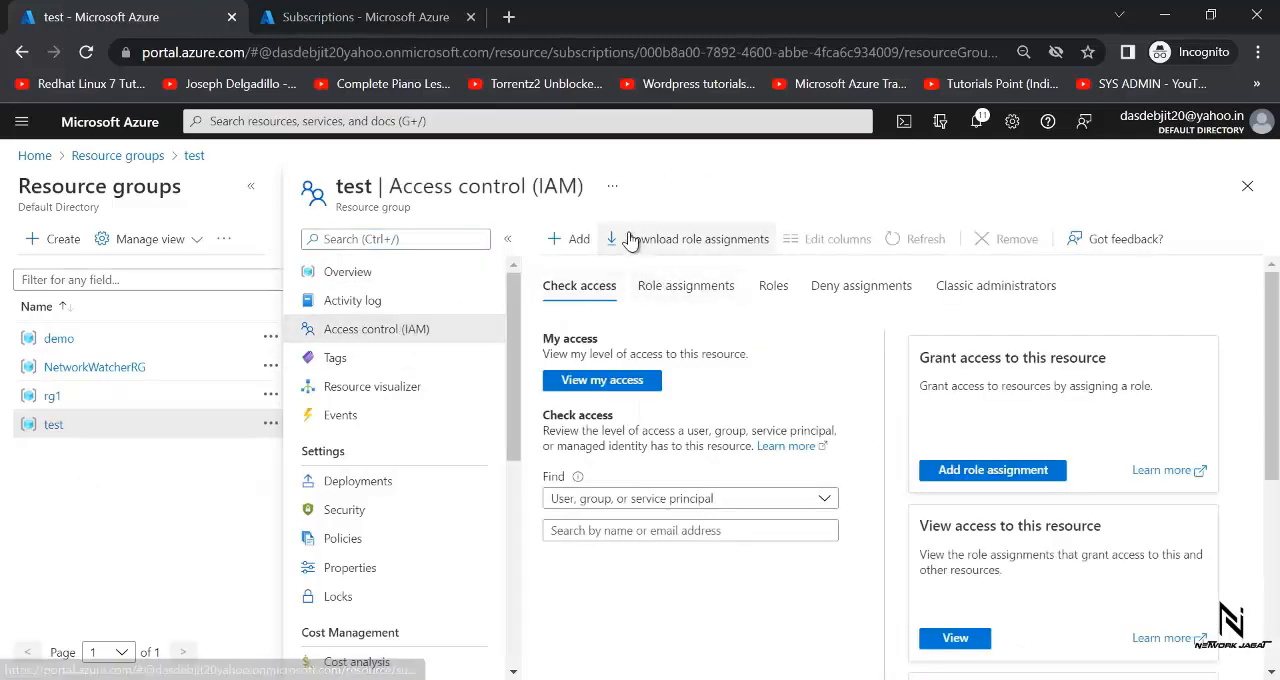
# - Start a role assignment on the test resource group, choose the FullAccess_LimitecByDeletePermission custom role and continue to its members
pyautogui.click(581, 241)
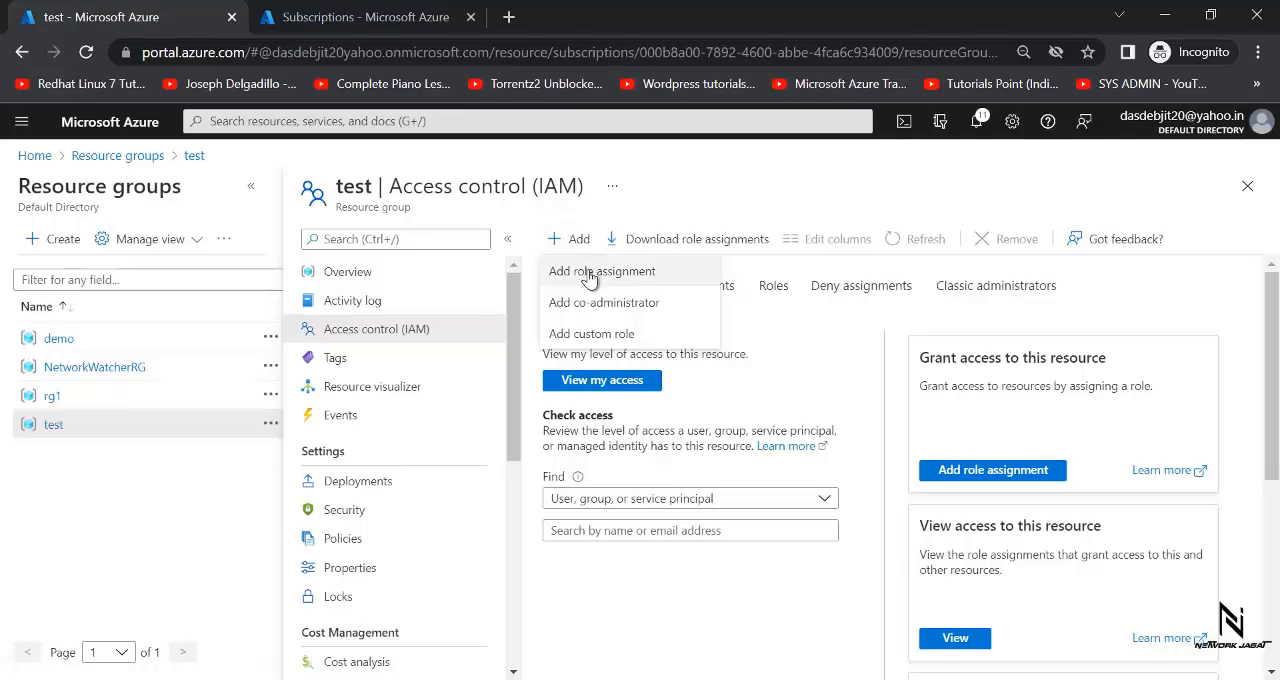
pyautogui.click(589, 272)
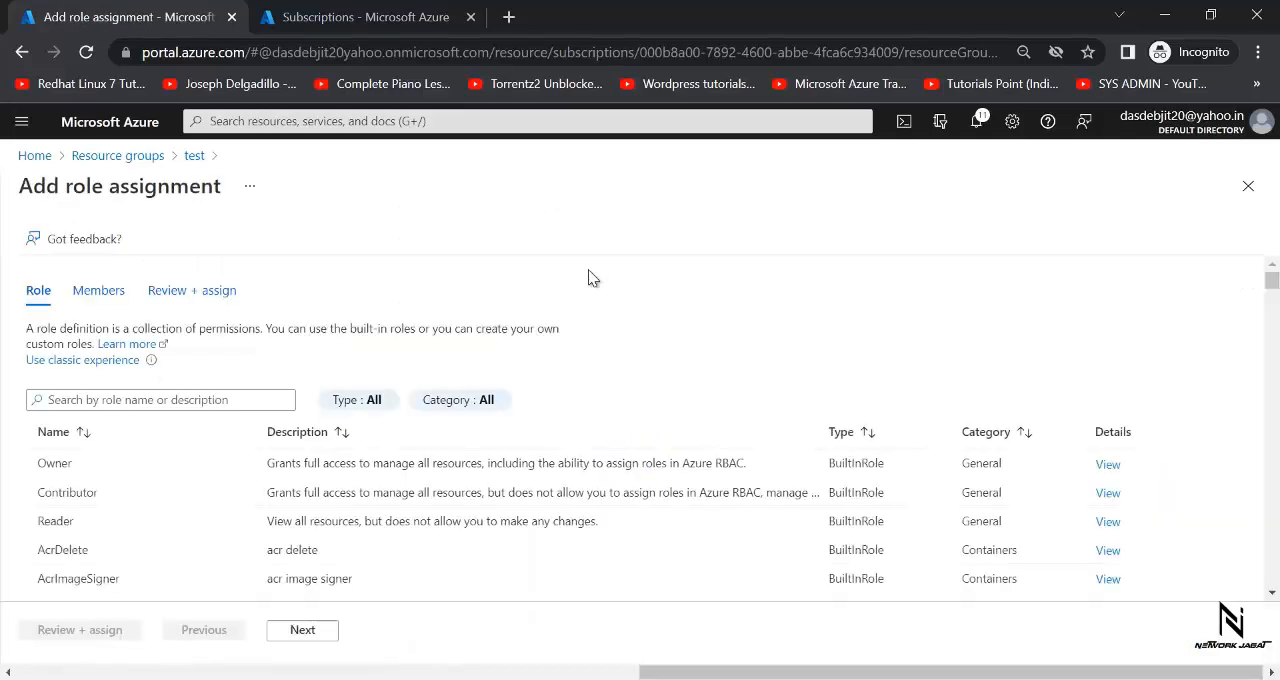
pyautogui.click(213, 398)
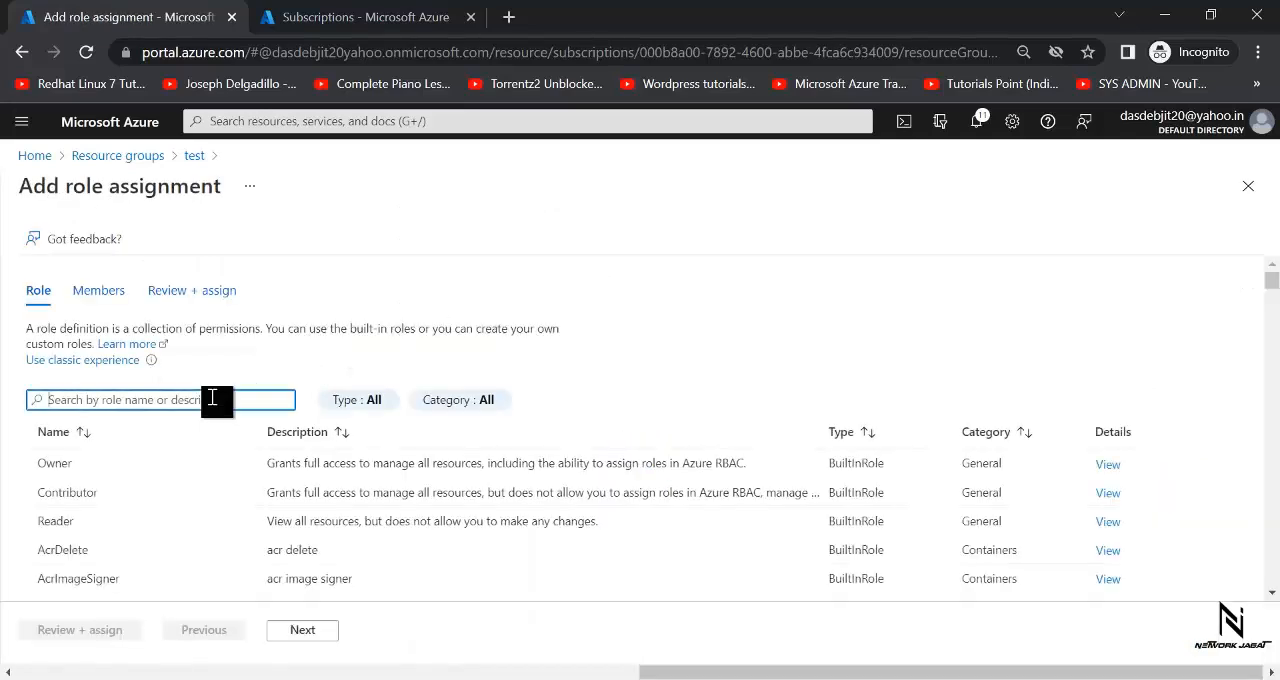
pyautogui.write('fullaccess')
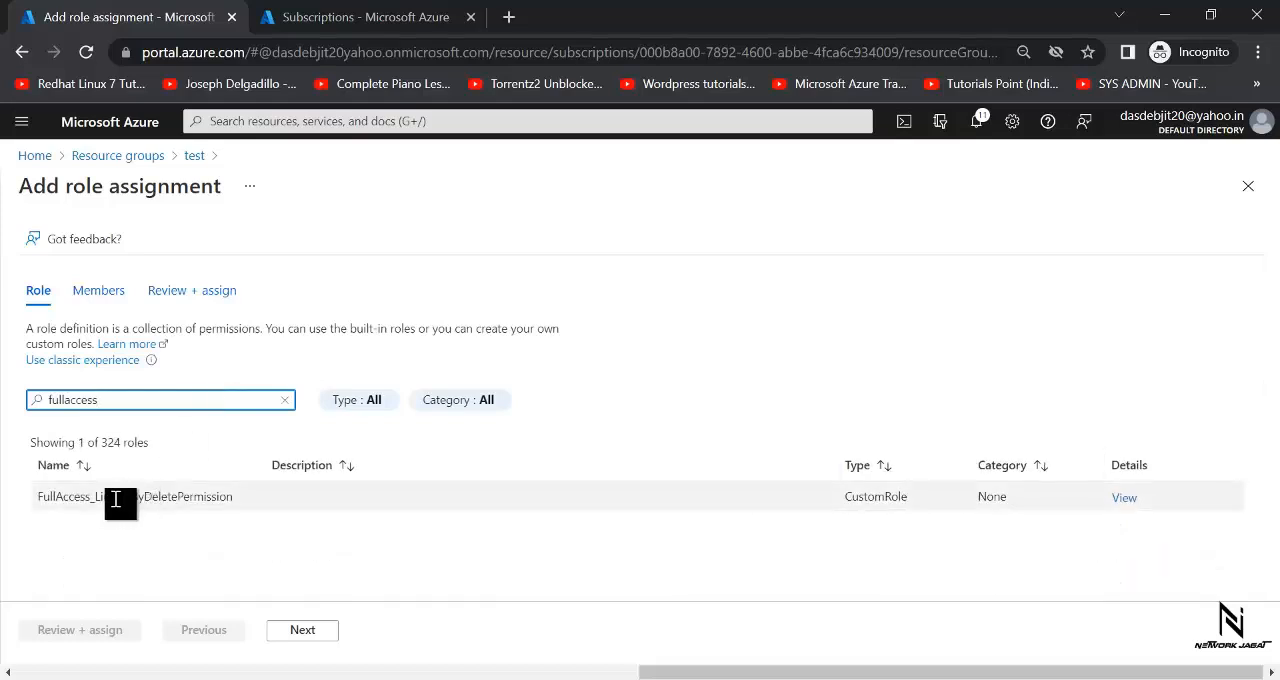
pyautogui.click(249, 503)
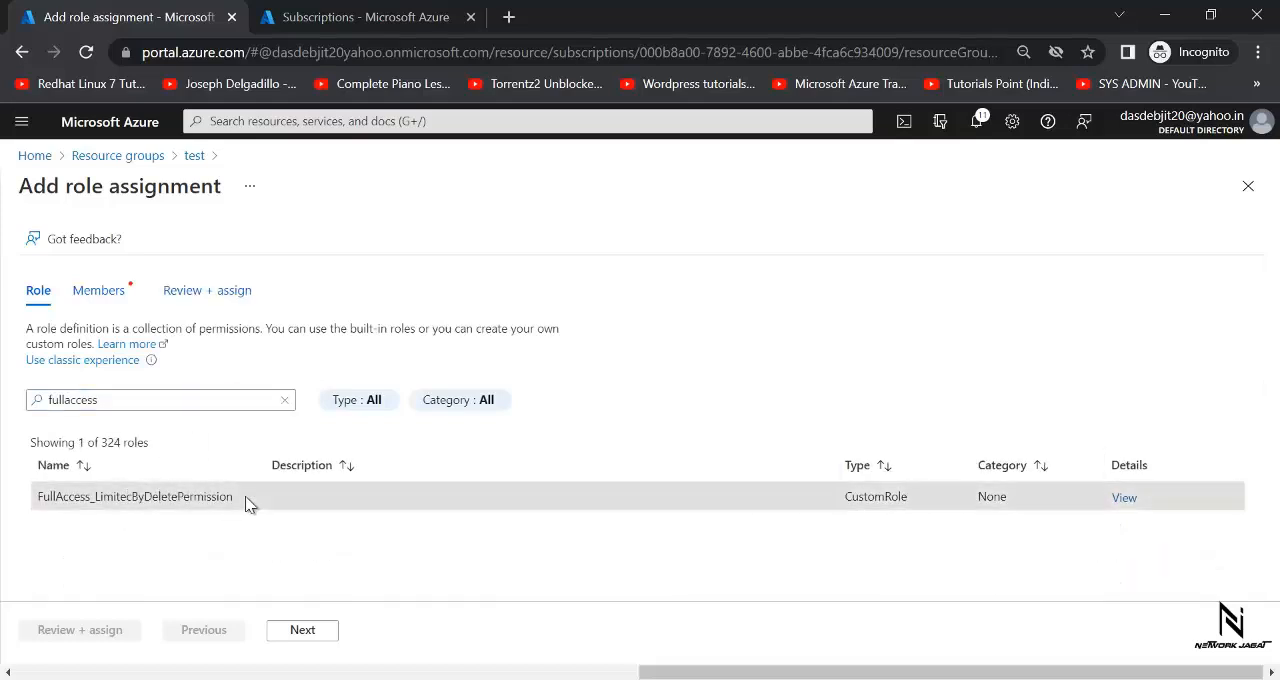
pyautogui.click(305, 631)
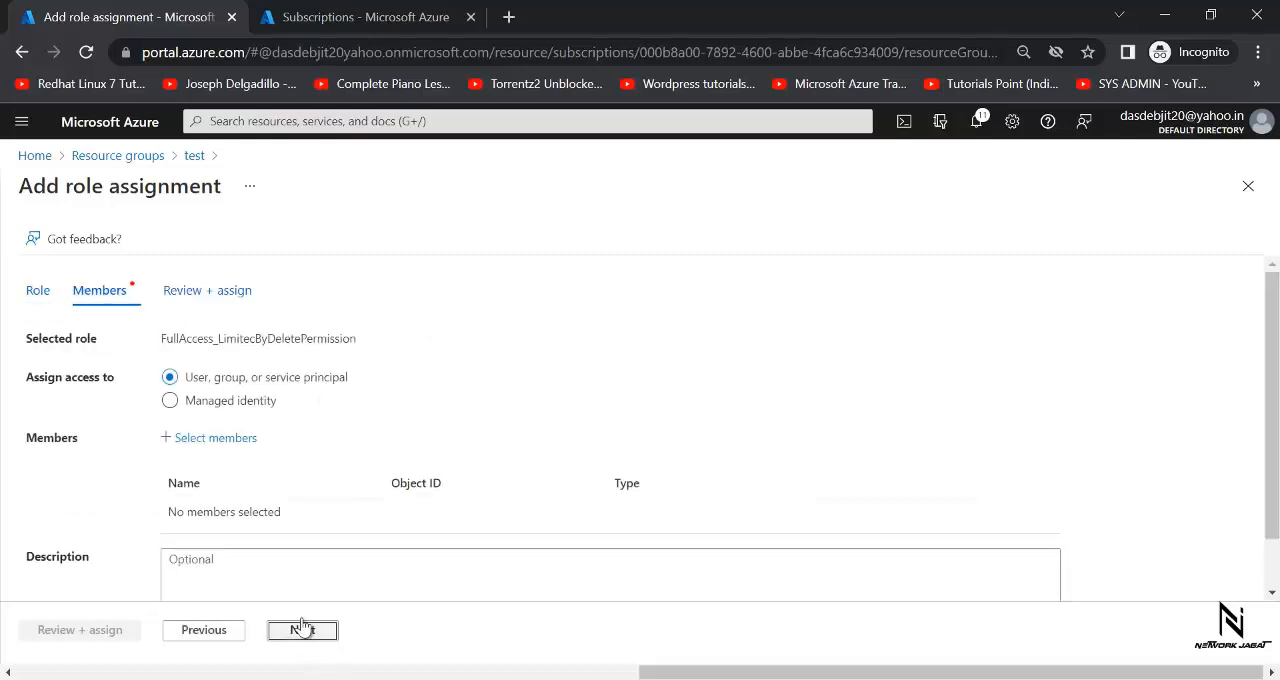
# - Add usera as the role's member, then review and complete the role assignment
pyautogui.click(218, 437)
pyautogui.write('user')
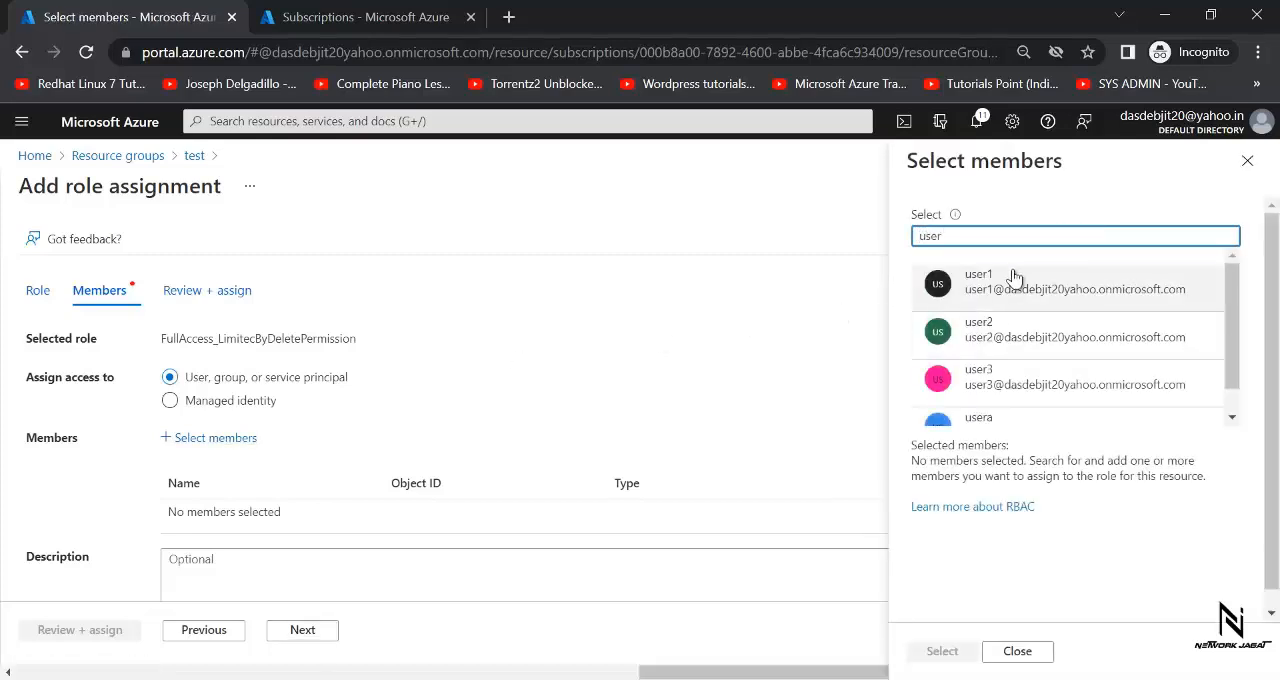
pyautogui.moveTo(1234, 294); pyautogui.dragTo(1224, 350)
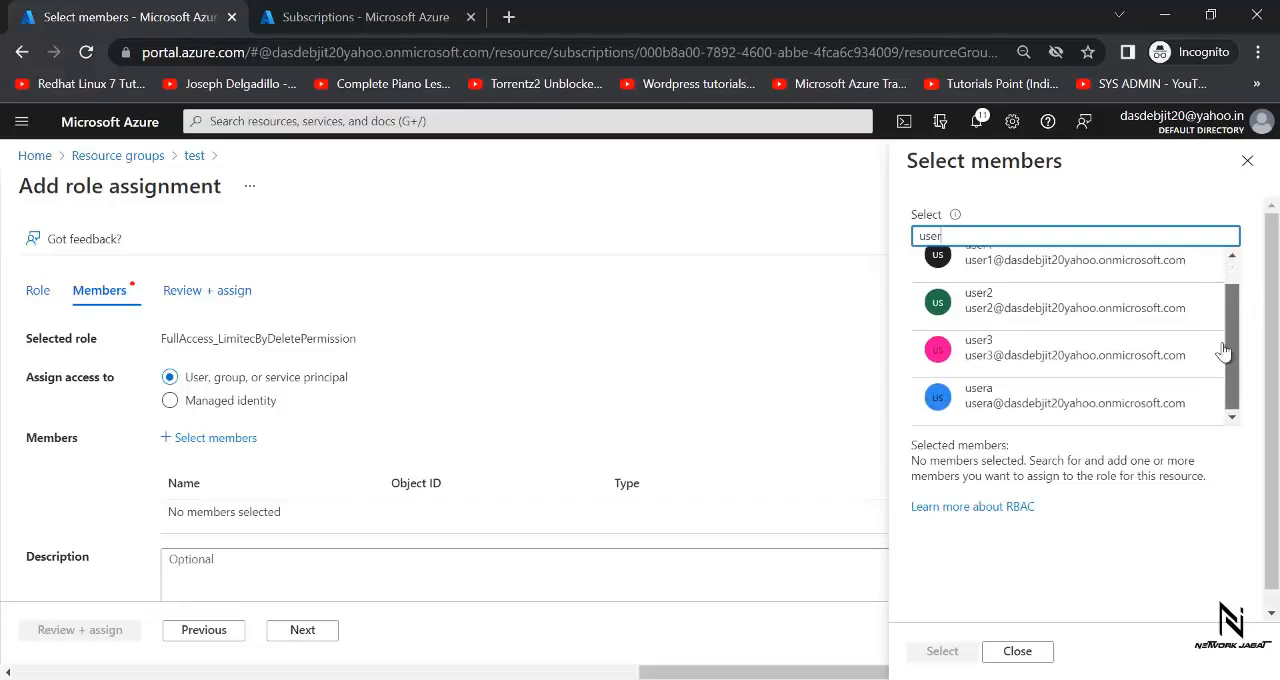
pyautogui.click(1058, 404)
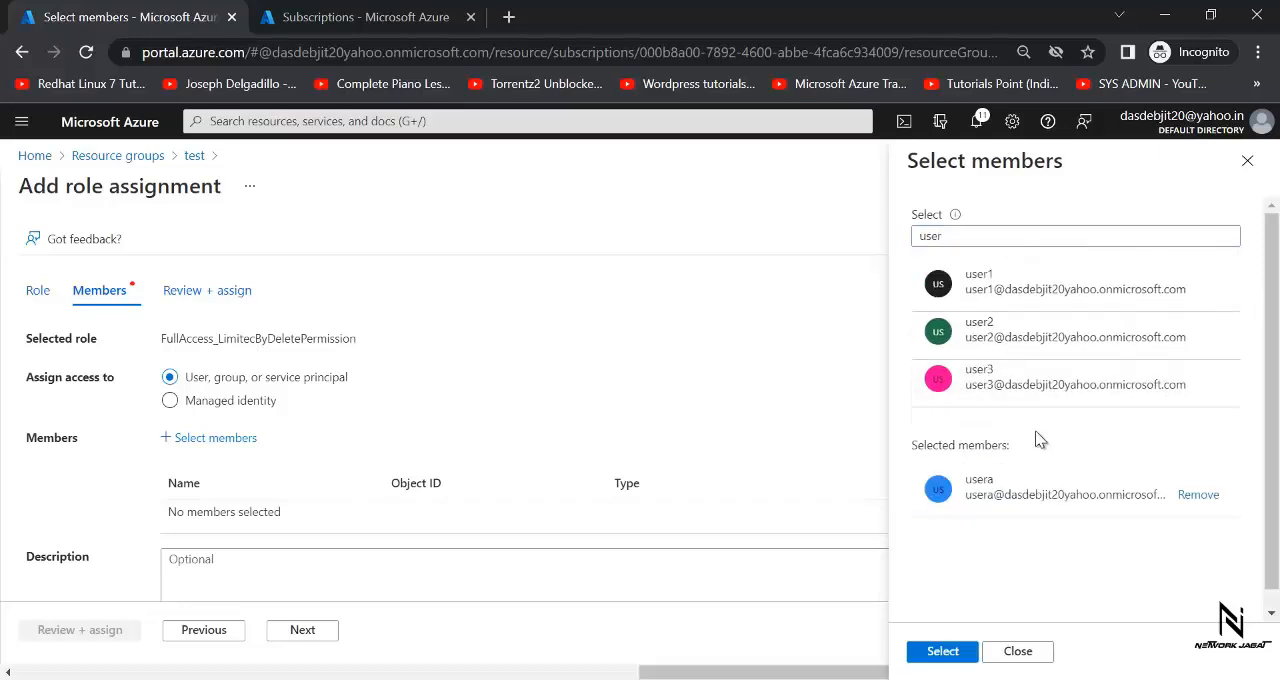
pyautogui.click(941, 652)
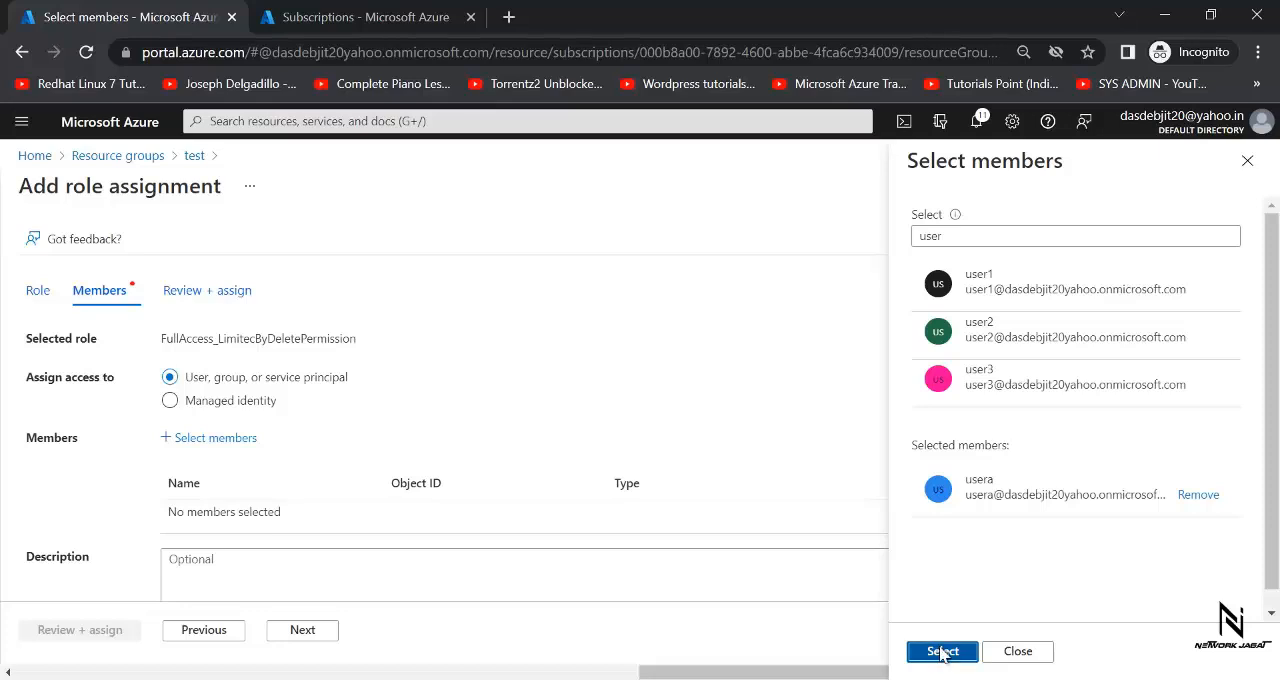
pyautogui.click(66, 641)
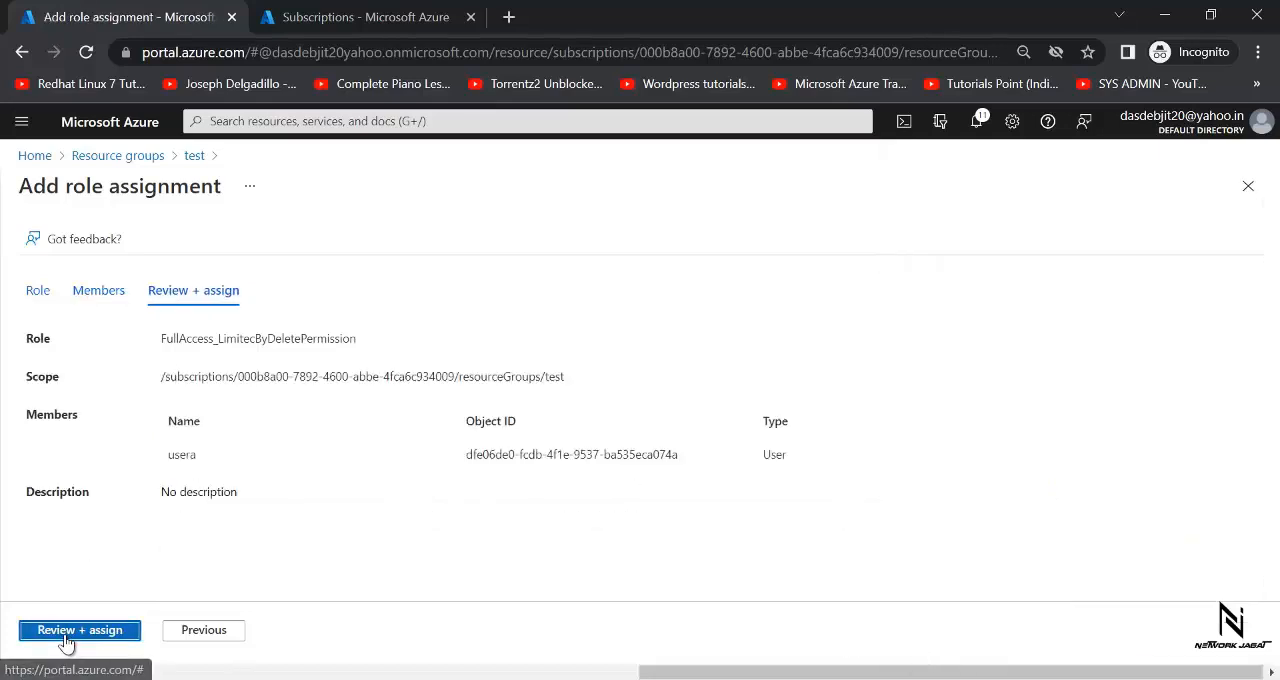
pyautogui.click(65, 642)
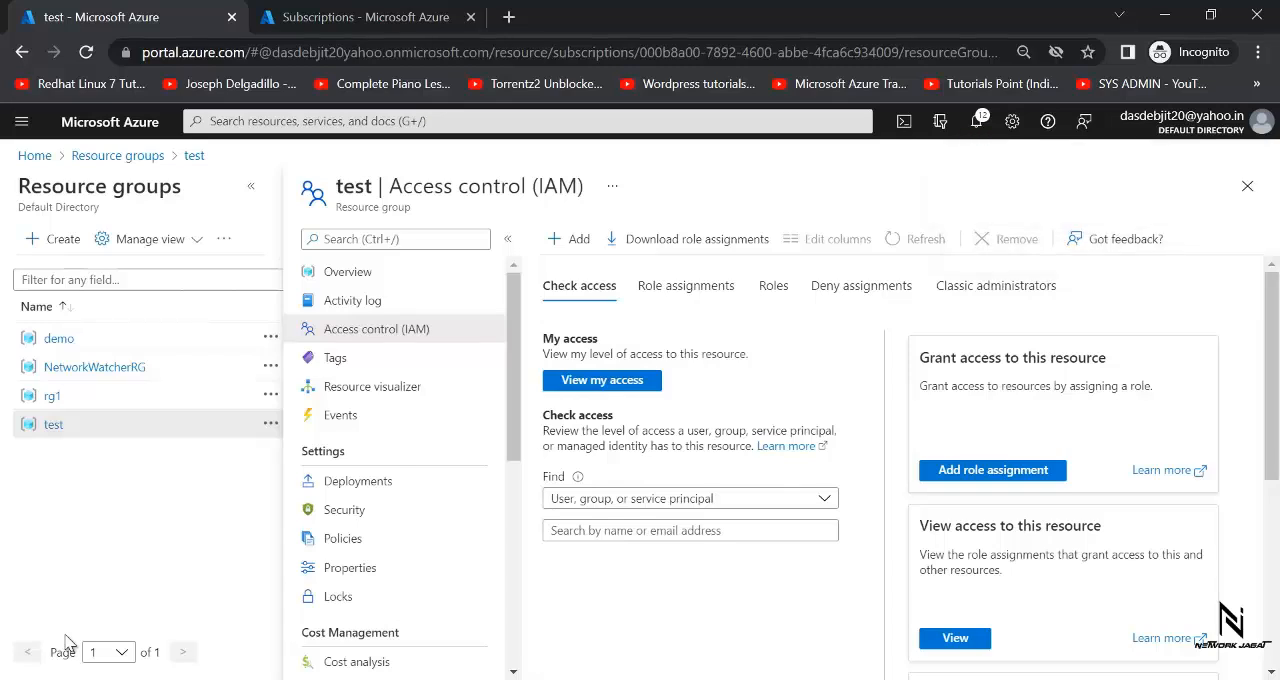
# - Check the portal notifications and view the role assignments of the test resource group
pyautogui.click(975, 130)
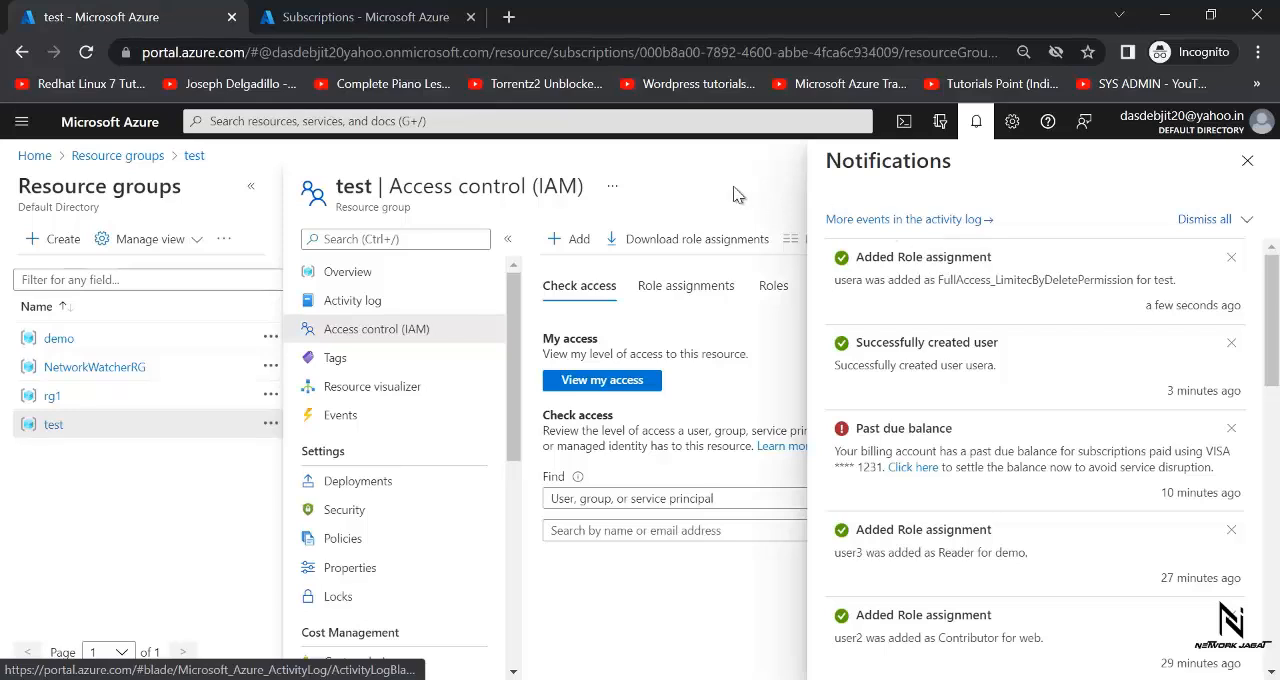
pyautogui.click(978, 122)
pyautogui.click(666, 289)
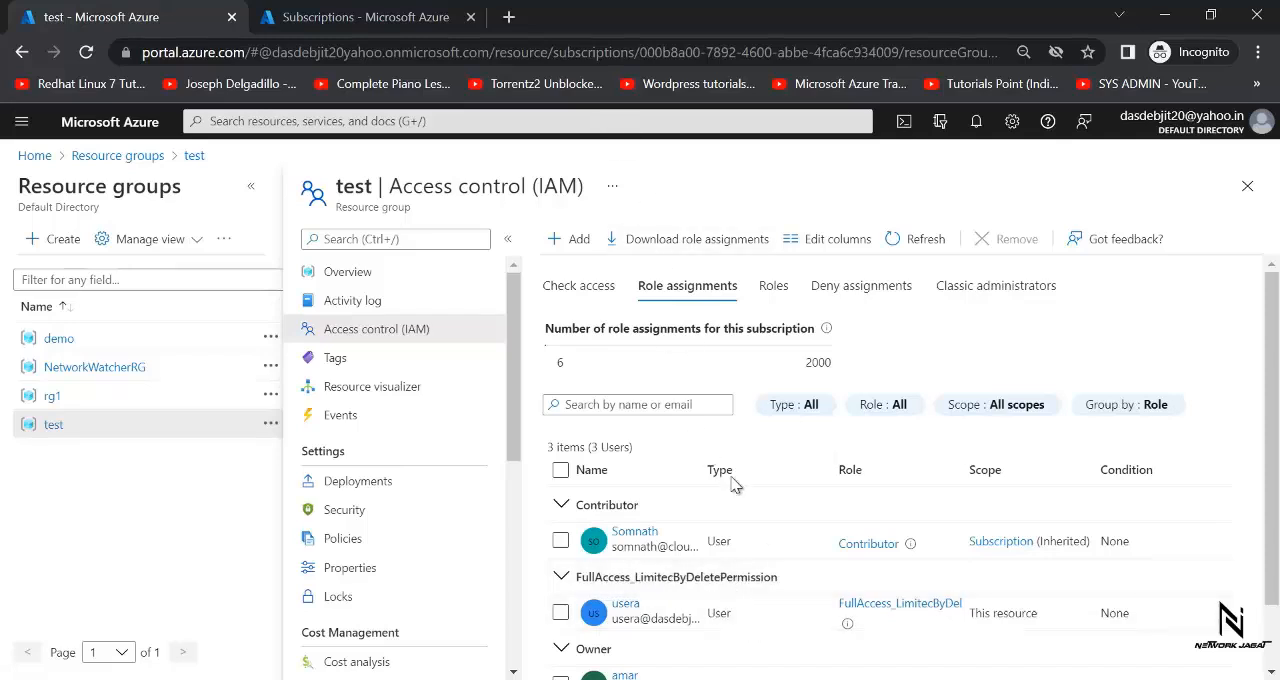
# - Switch to usera's Azure portal in Firefox, reload the home page and dismiss the recommendations pop-up
pyautogui.click(880, 679)
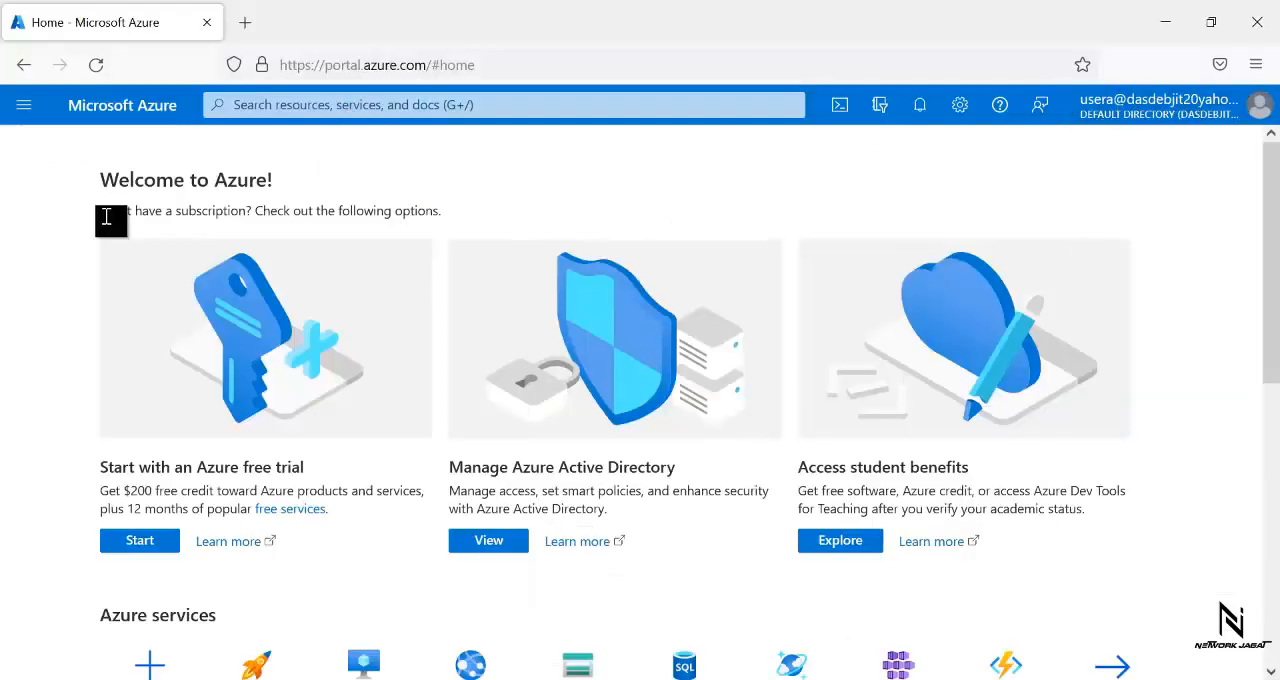
pyautogui.click(96, 65)
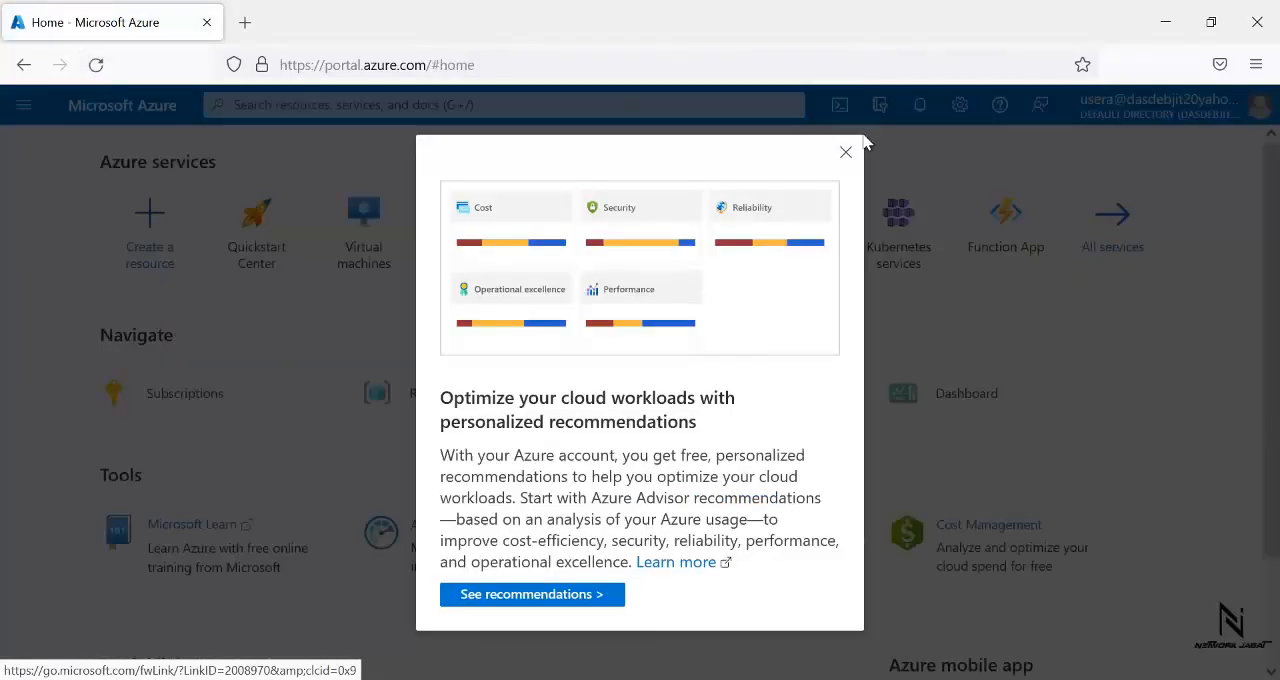
pyautogui.click(847, 153)
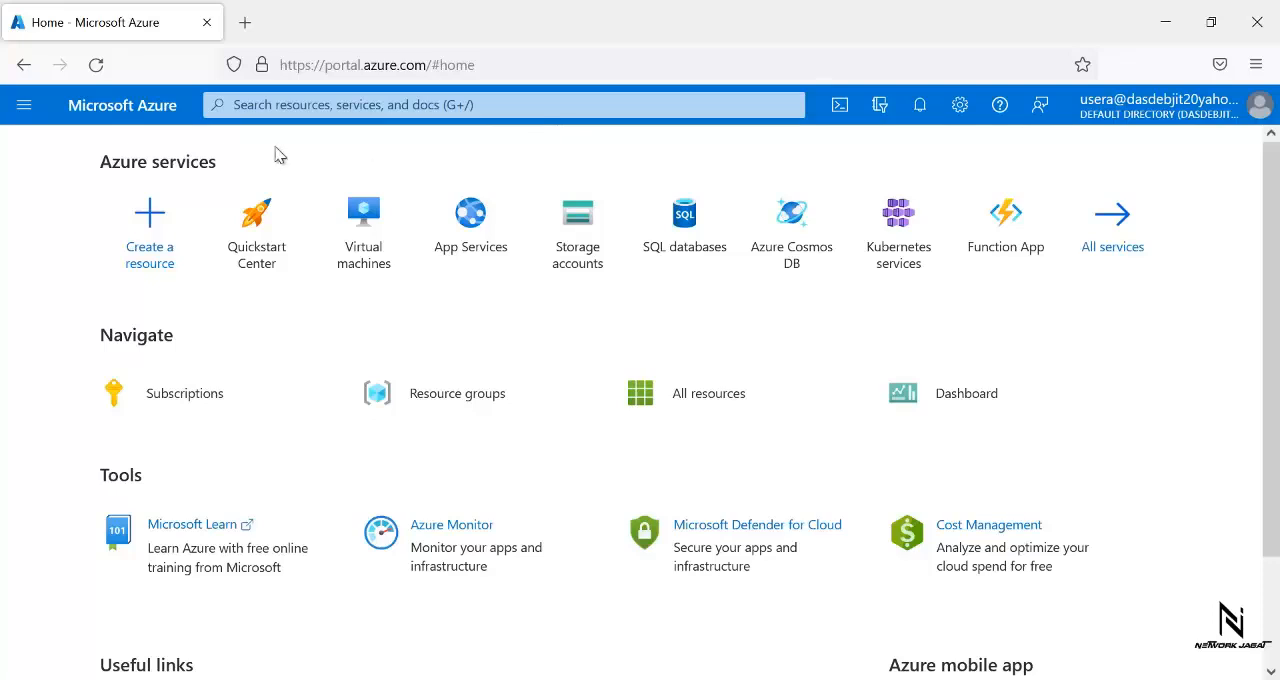
# - Open usera's resource groups list, dismiss the feature hints and reload the list to check access
pyautogui.click(19, 110)
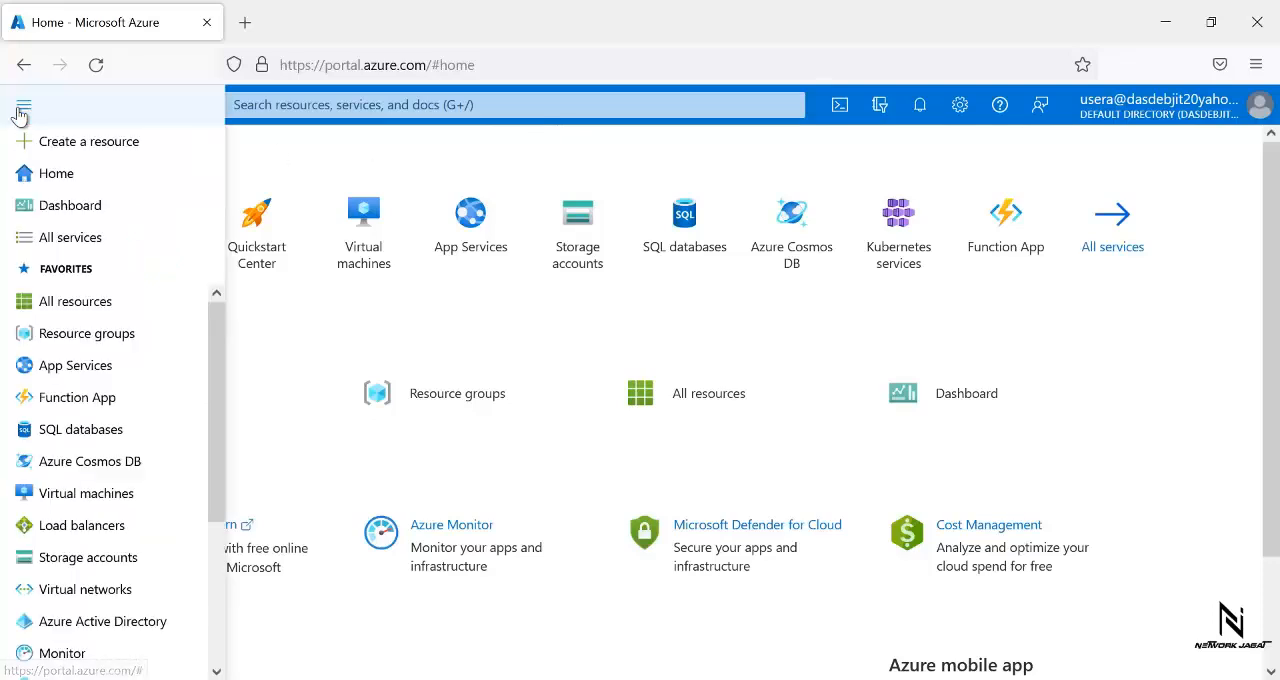
pyautogui.click(62, 333)
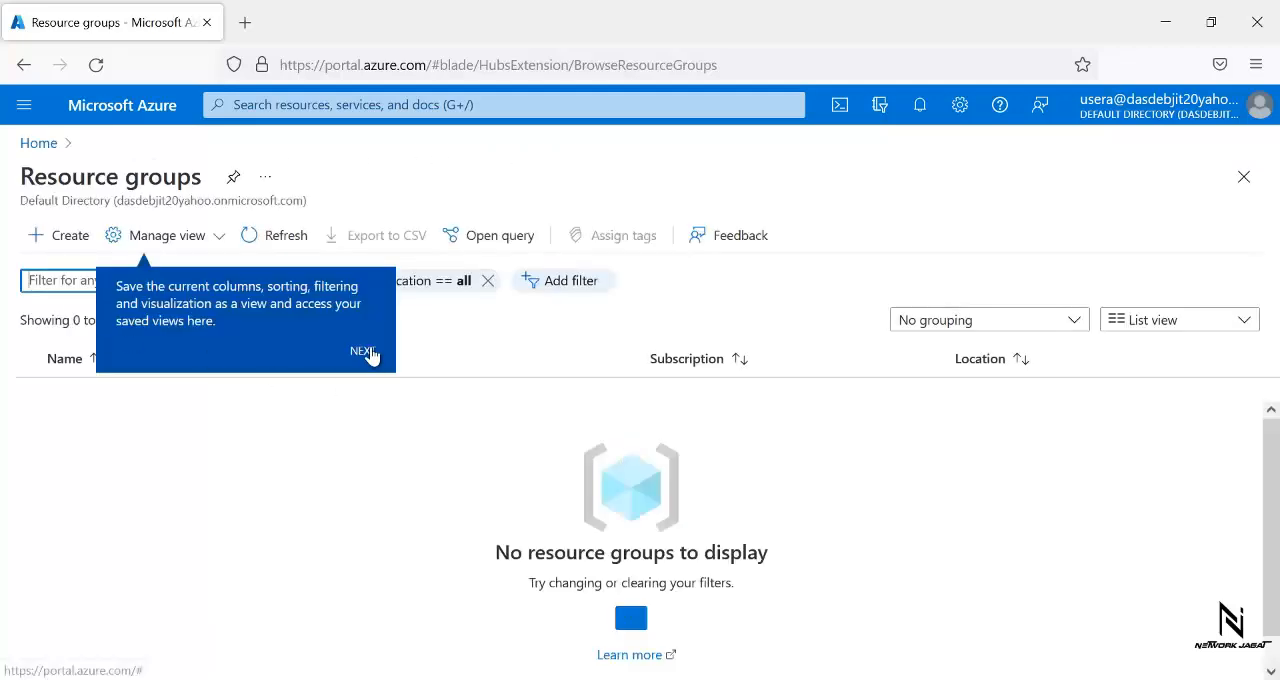
pyautogui.click(368, 353)
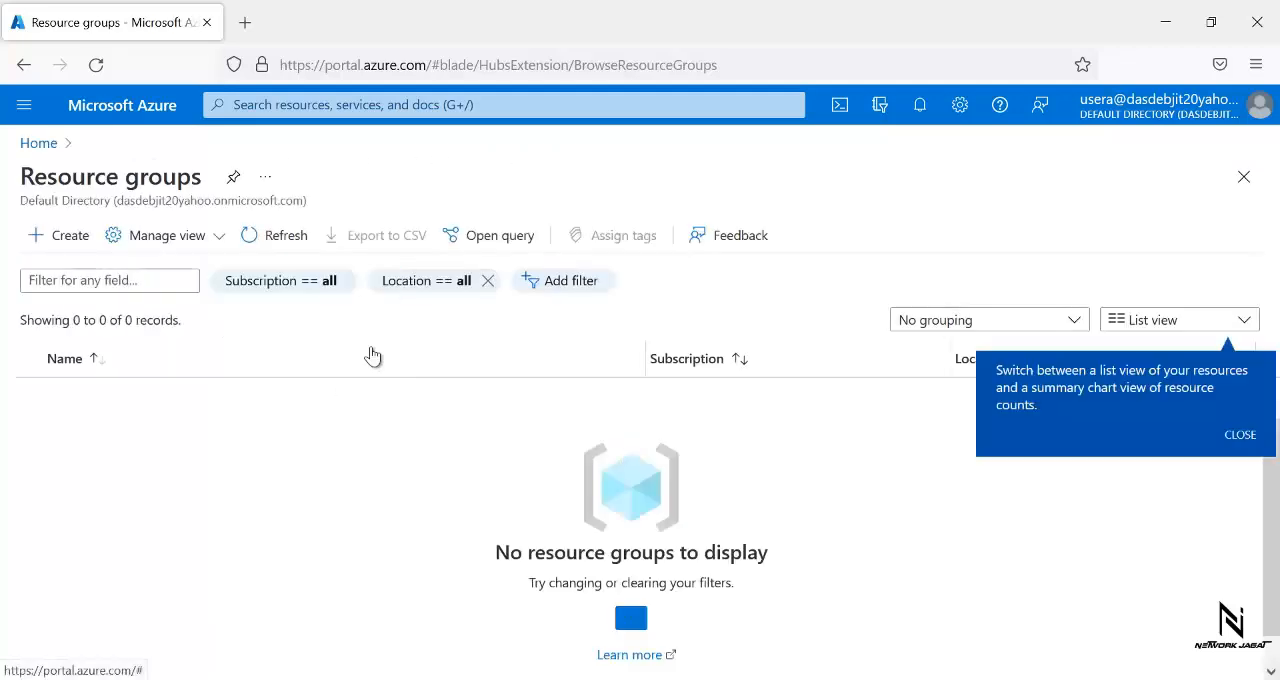
pyautogui.click(281, 234)
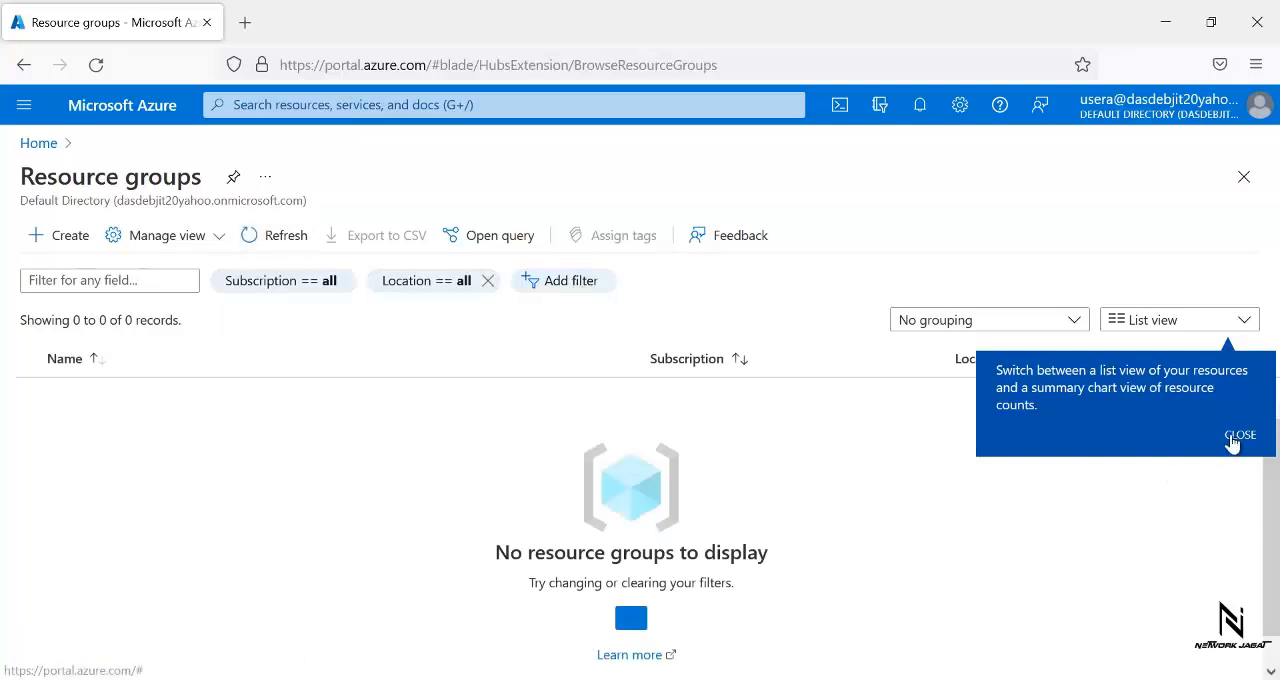
pyautogui.click(1236, 438)
pyautogui.click(277, 240)
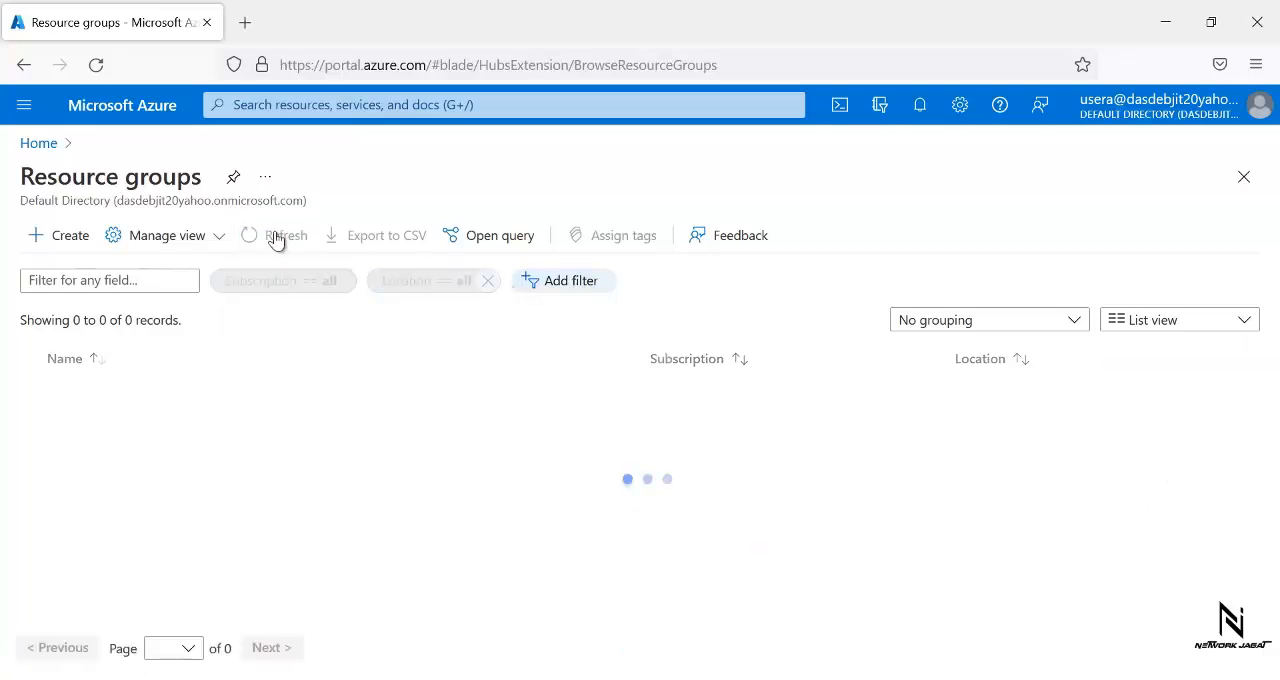
pyautogui.click(97, 66)
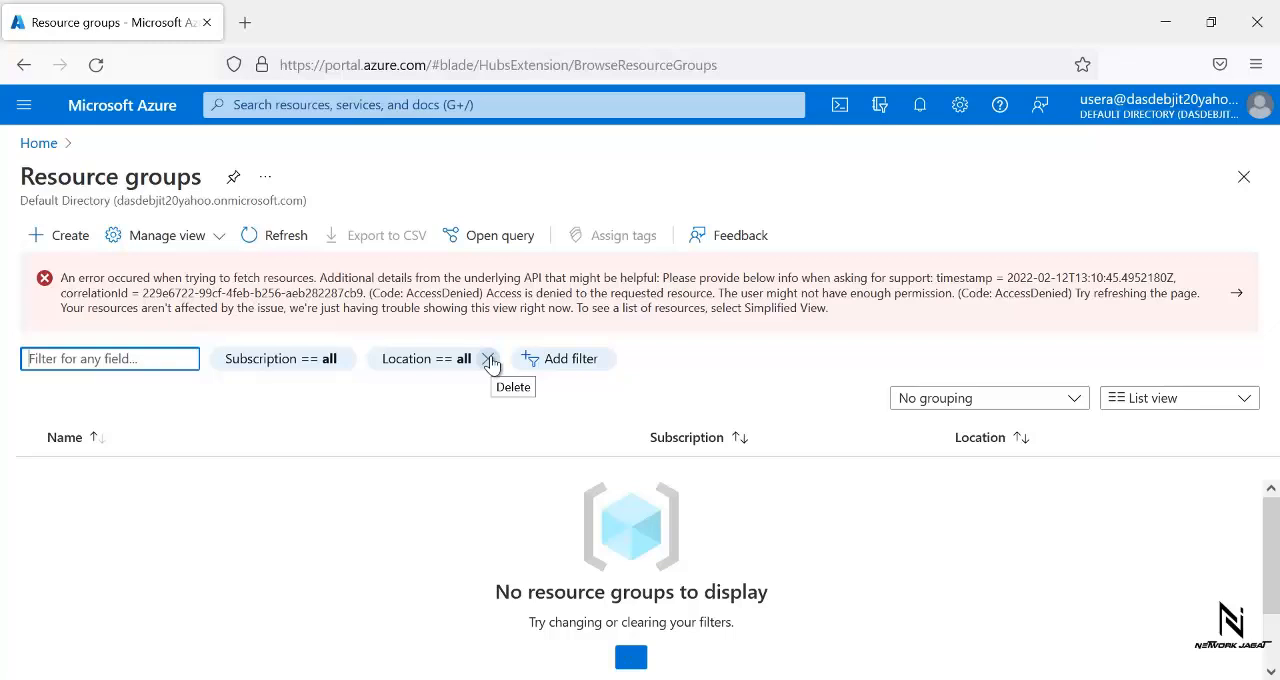
# - Open usera's virtual machines list and start creating a new virtual machine
pyautogui.click(24, 104)
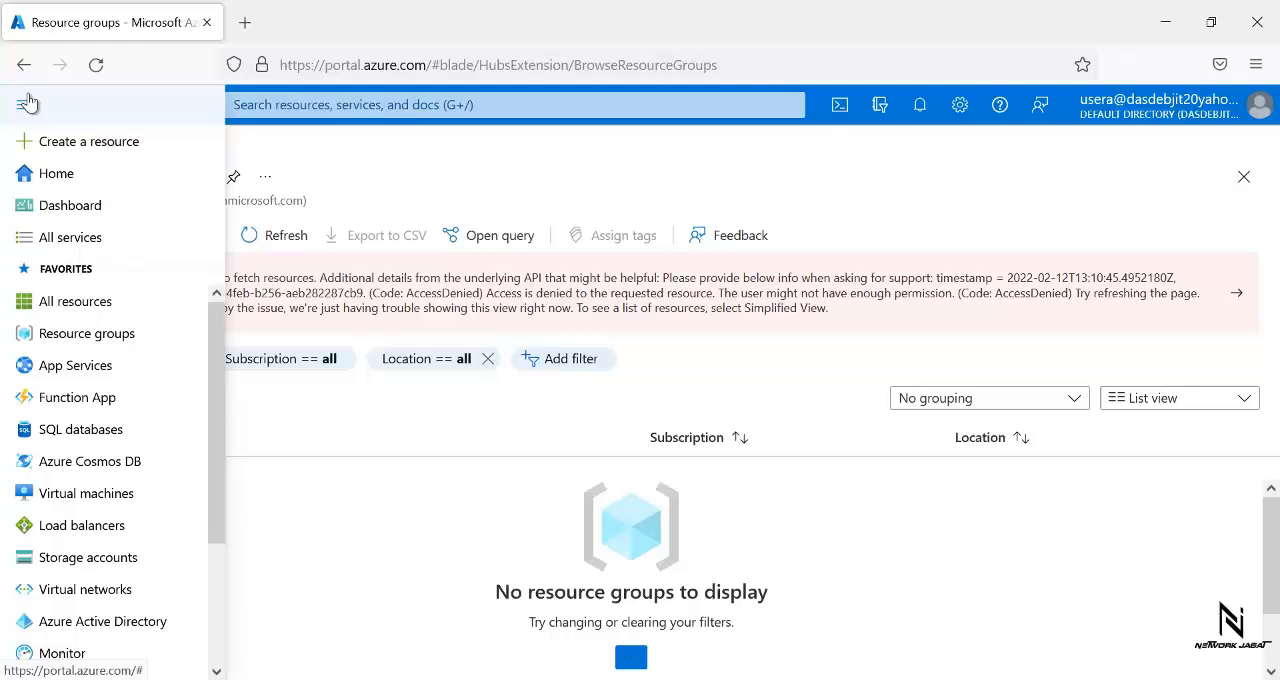
pyautogui.click(52, 493)
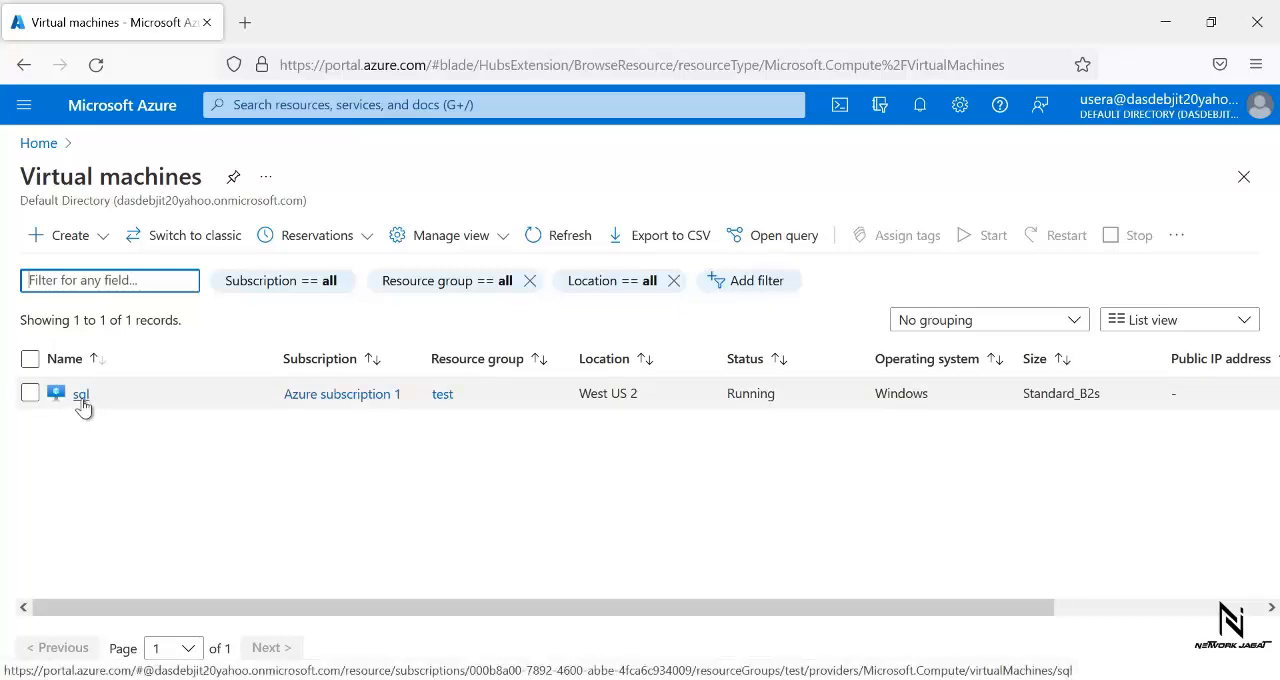
pyautogui.click(66, 236)
pyautogui.click(96, 269)
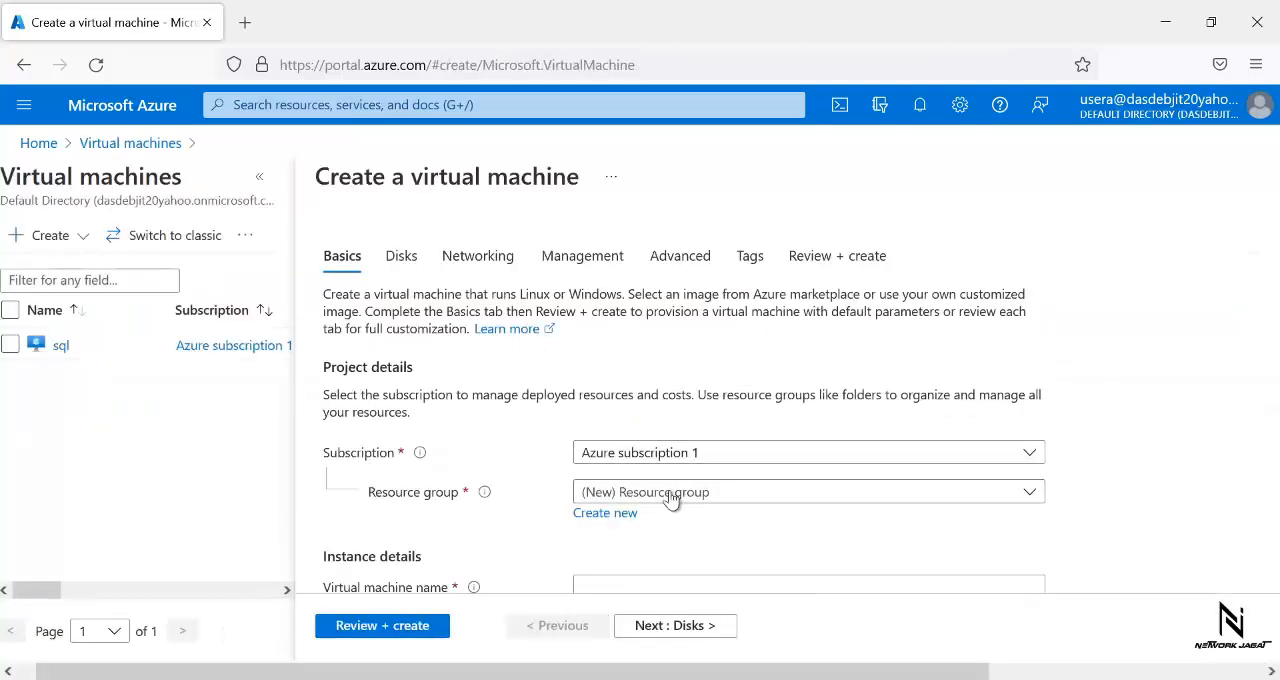
# - Check the existing and new resource group options for the virtual machine, then leave the creation form without creating anything
pyautogui.click(672, 500)
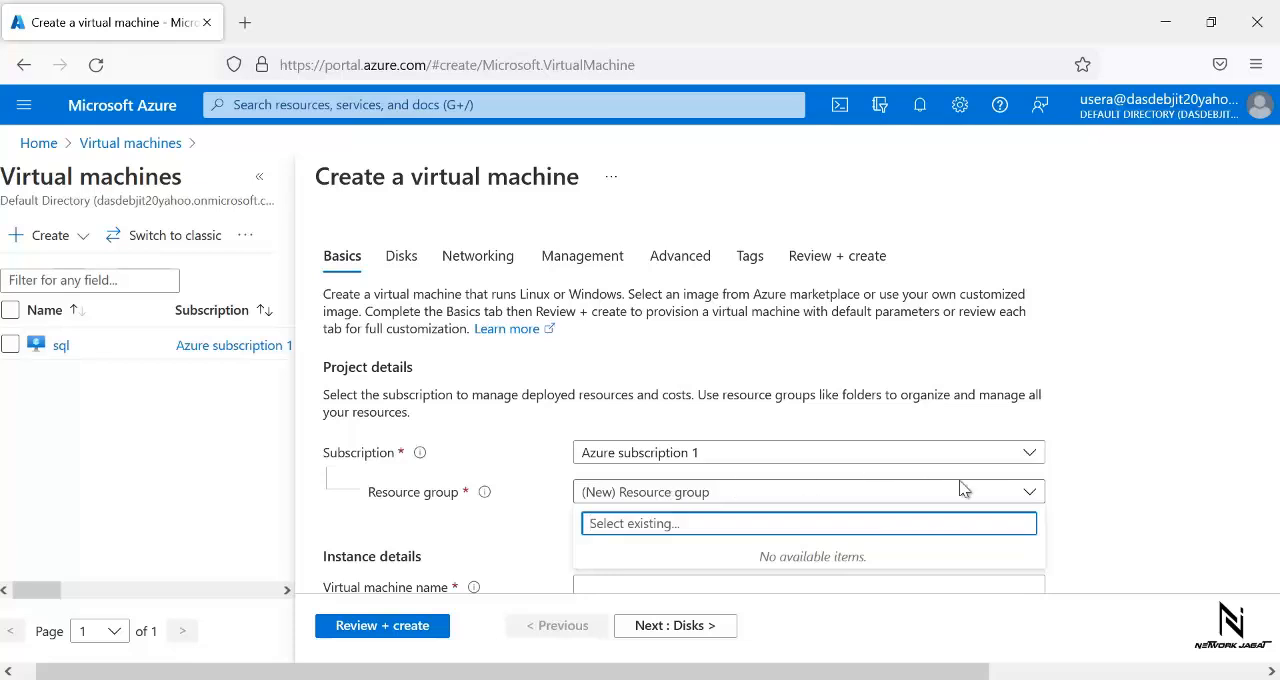
pyautogui.click(1107, 484)
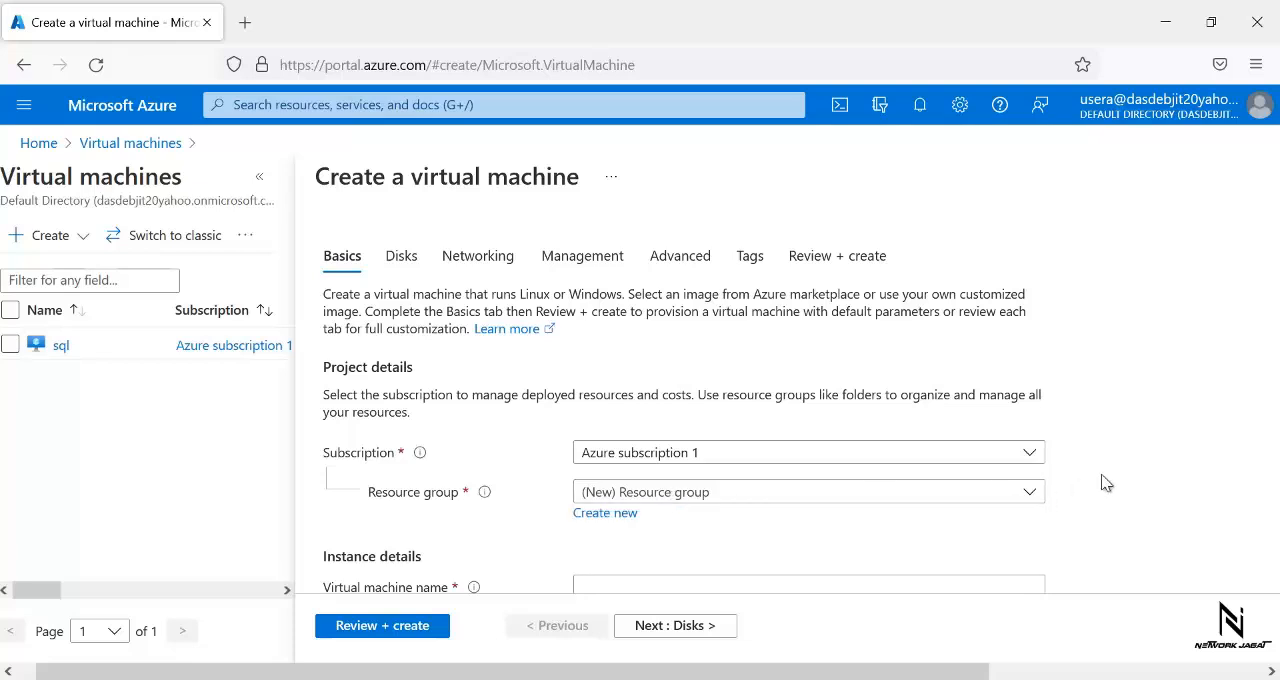
pyautogui.click(592, 514)
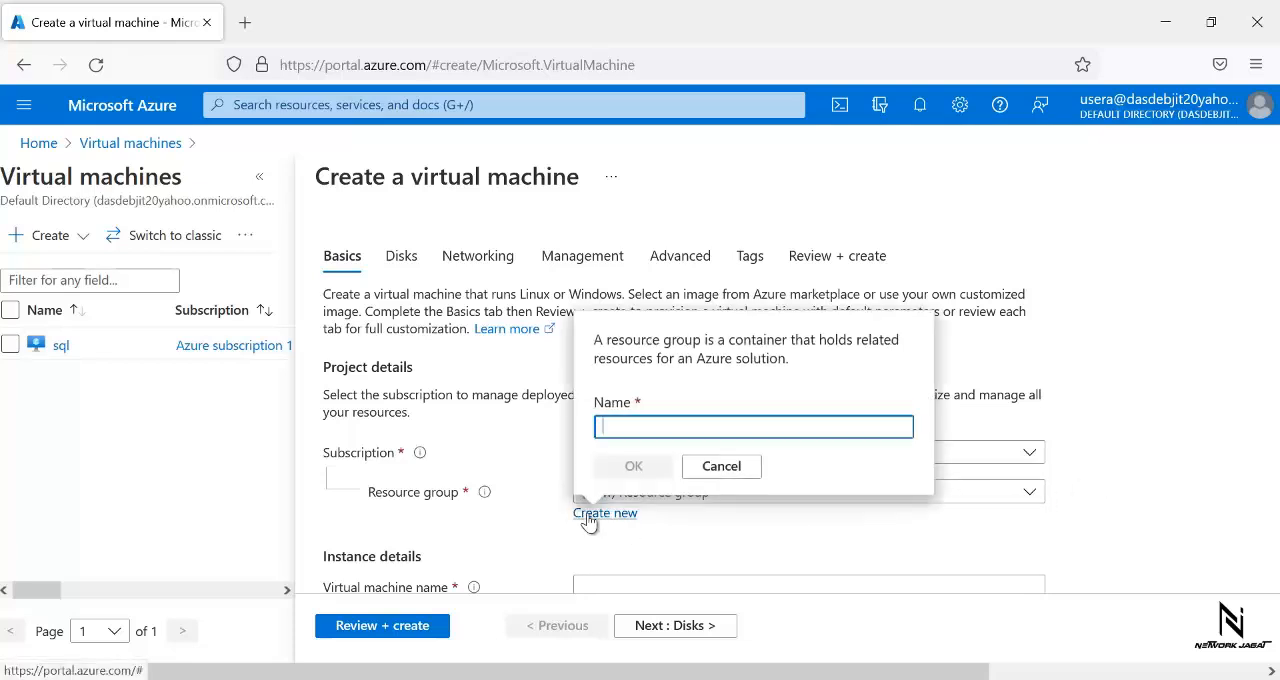
pyautogui.click(716, 465)
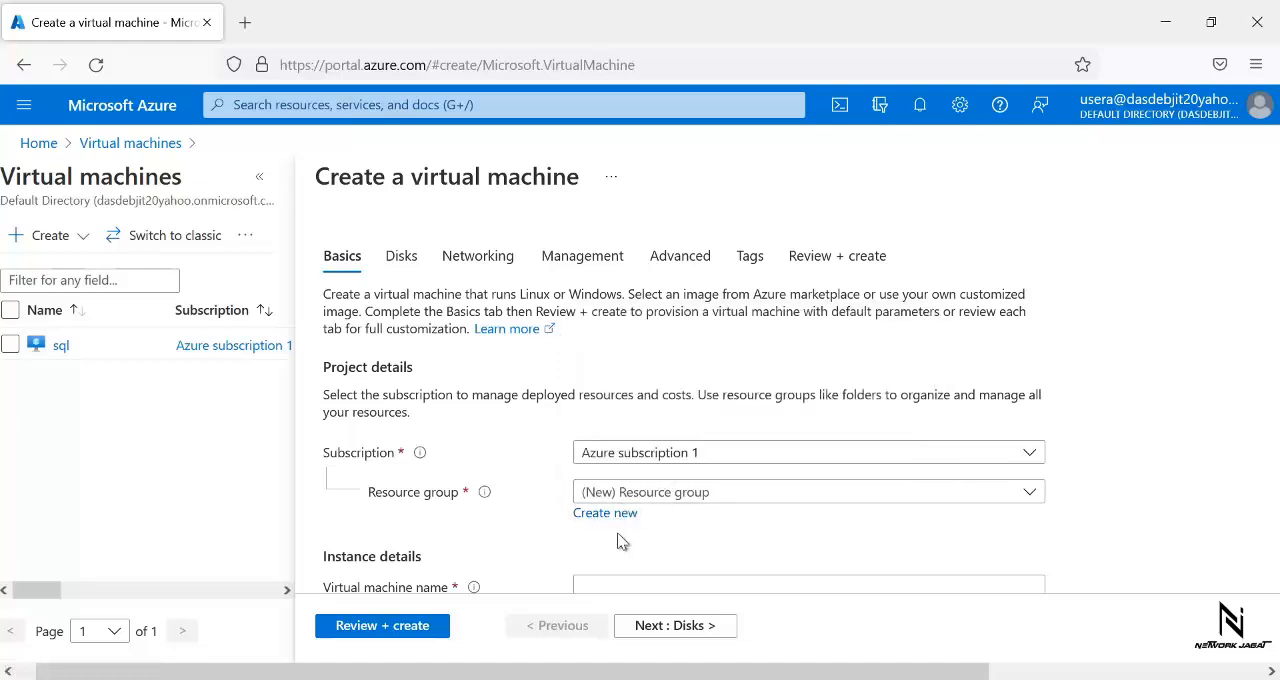
pyautogui.click(672, 494)
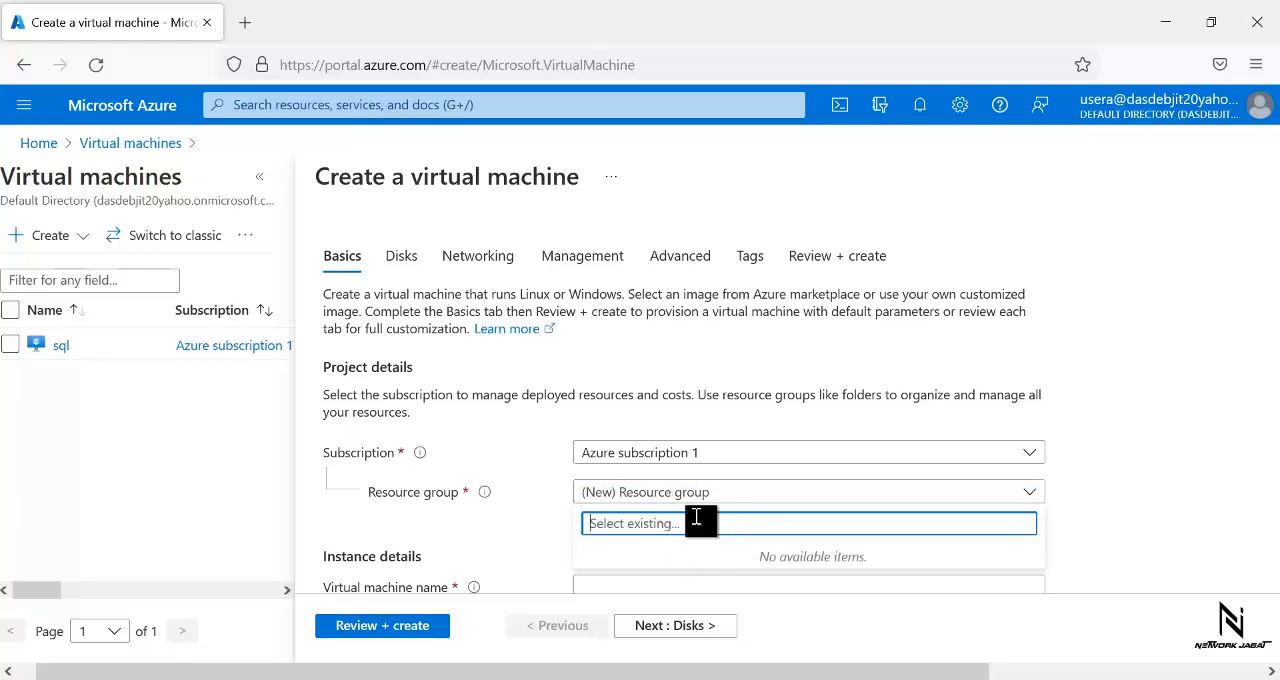
pyautogui.click(592, 184)
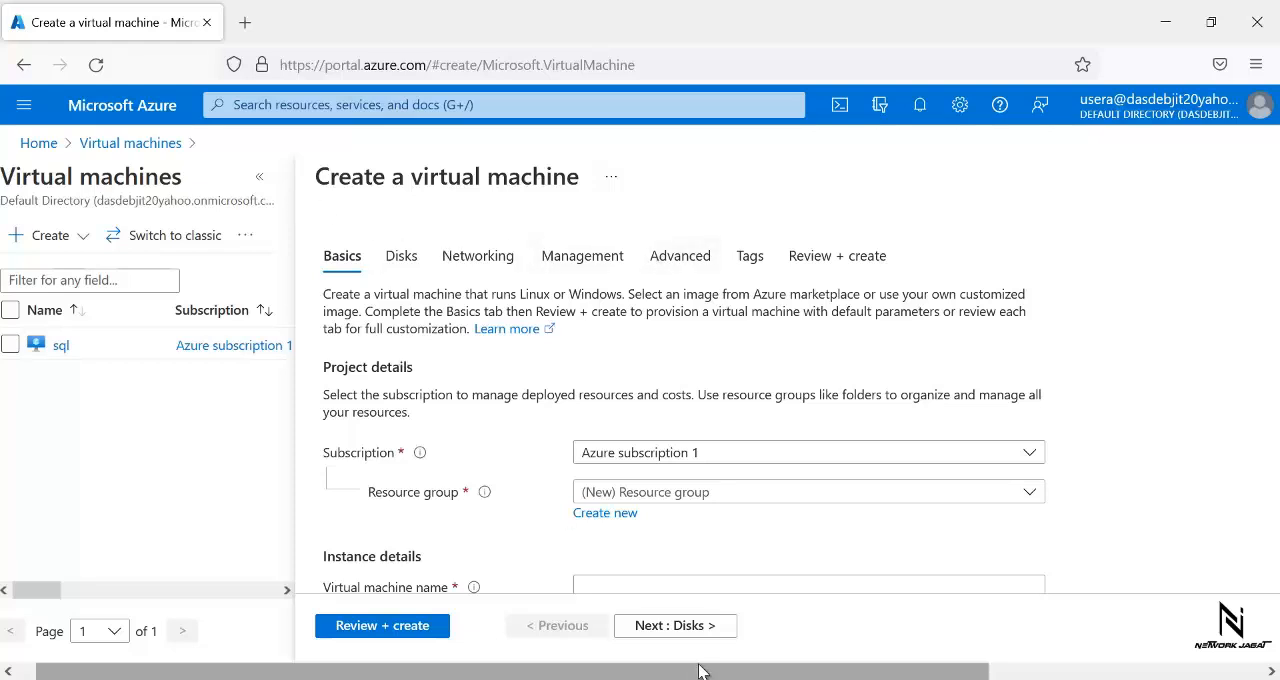
pyautogui.moveTo(700, 670); pyautogui.dragTo(974, 670)
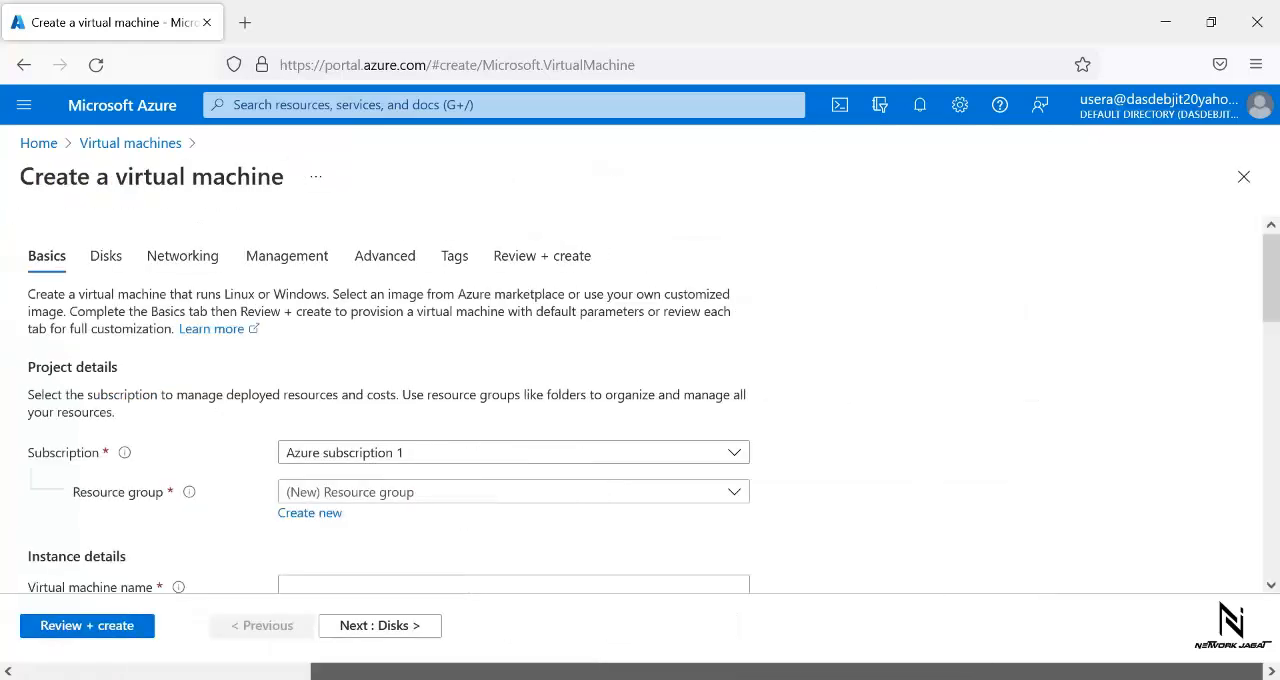
pyautogui.click(1244, 179)
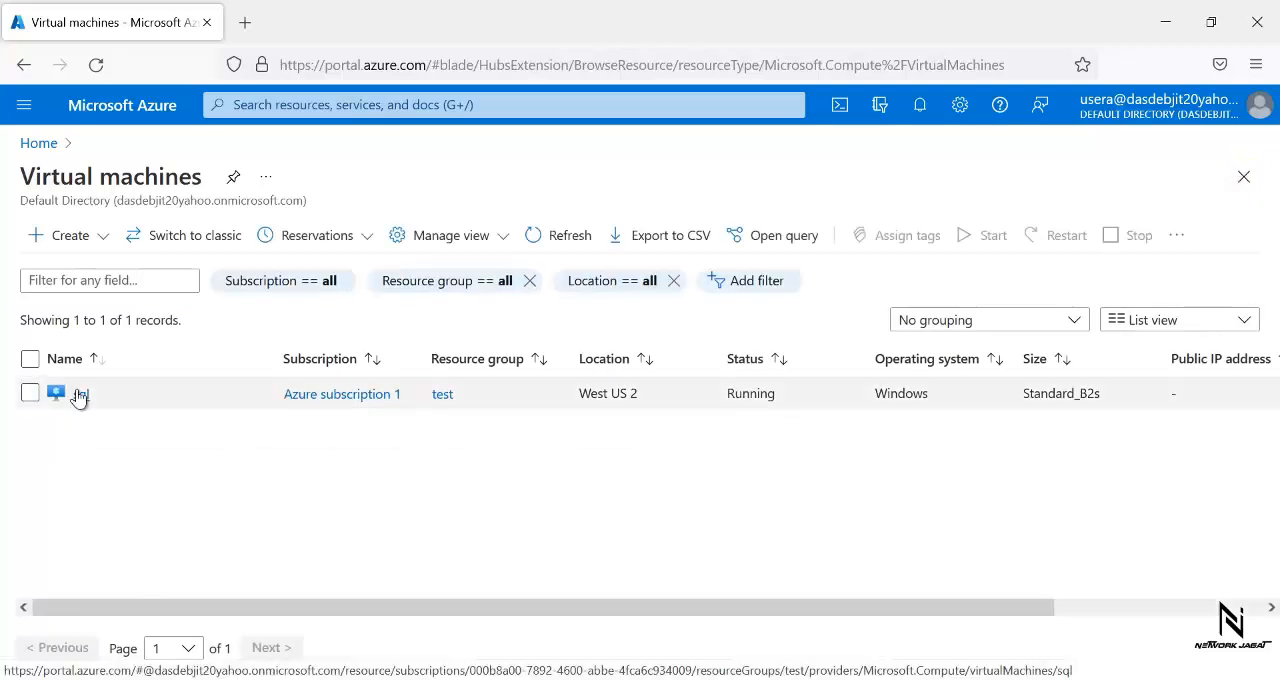
# - Try to delete the sql virtual machine as usera, then close the deletion pane
pyautogui.click(78, 395)
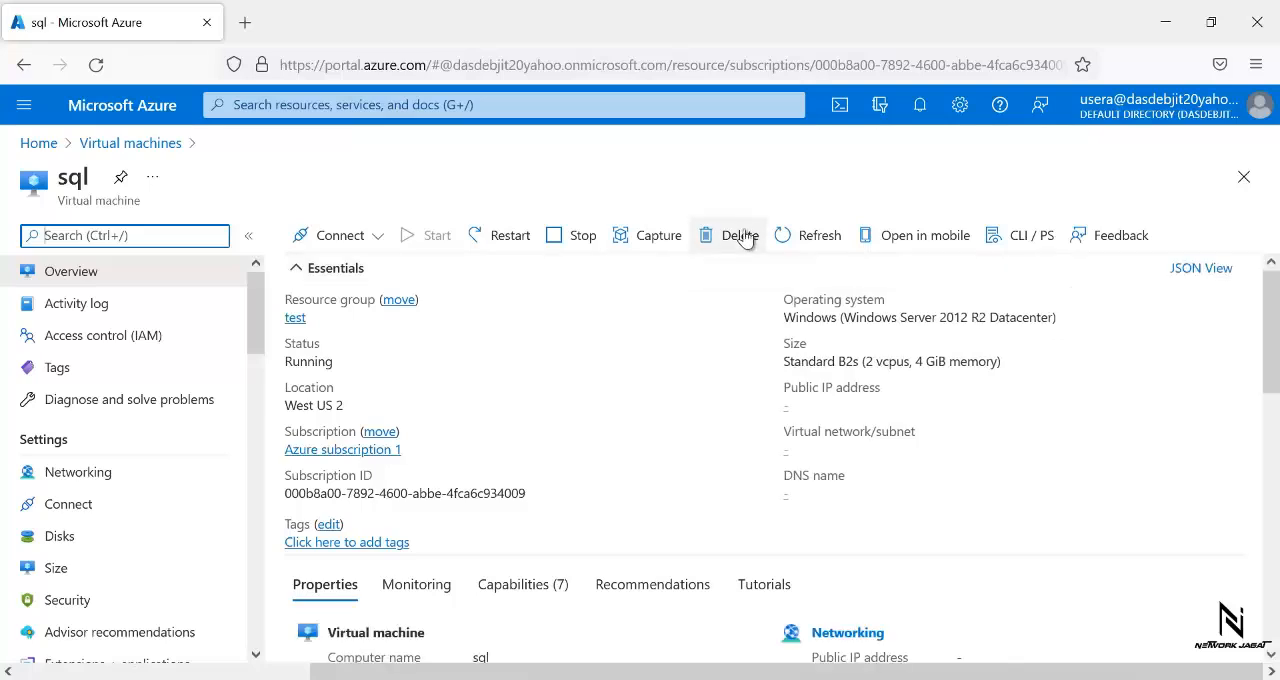
pyautogui.click(736, 240)
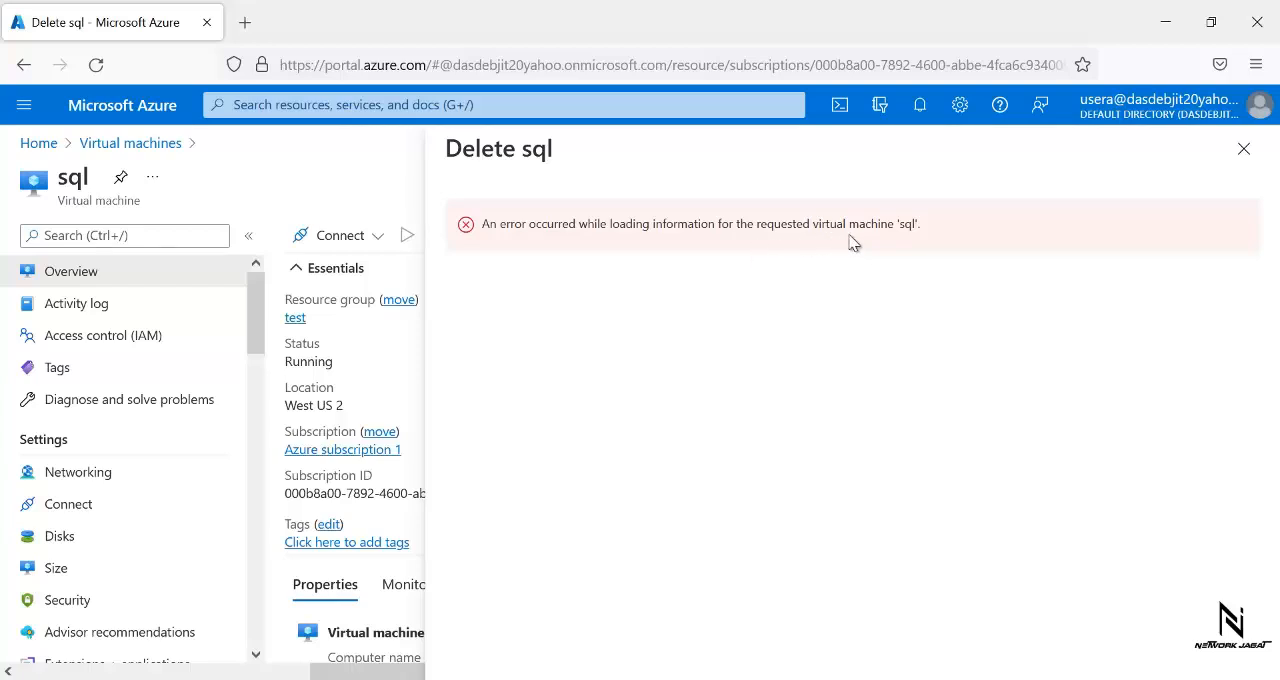
pyautogui.click(1245, 150)
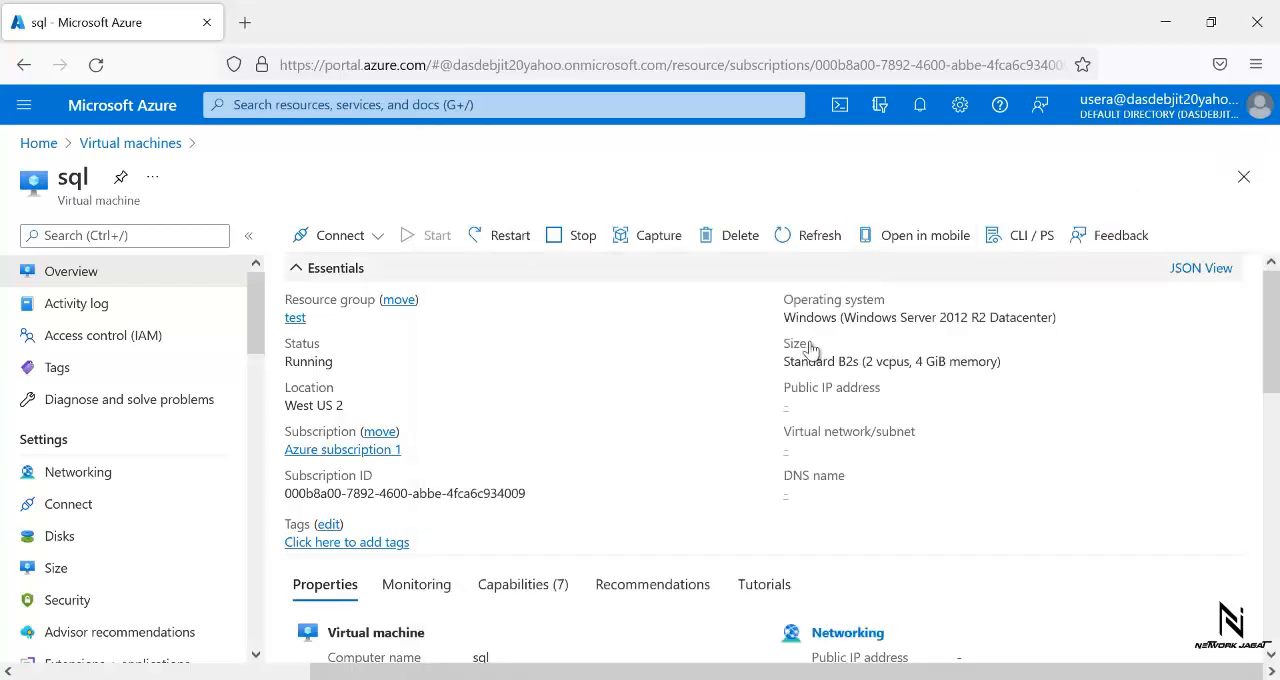
# - Switch to the access control diagram in Paint and finish editing the "Full Control---Limited by Delete Permission" text
pyautogui.hotkey('alt', 'Tab')
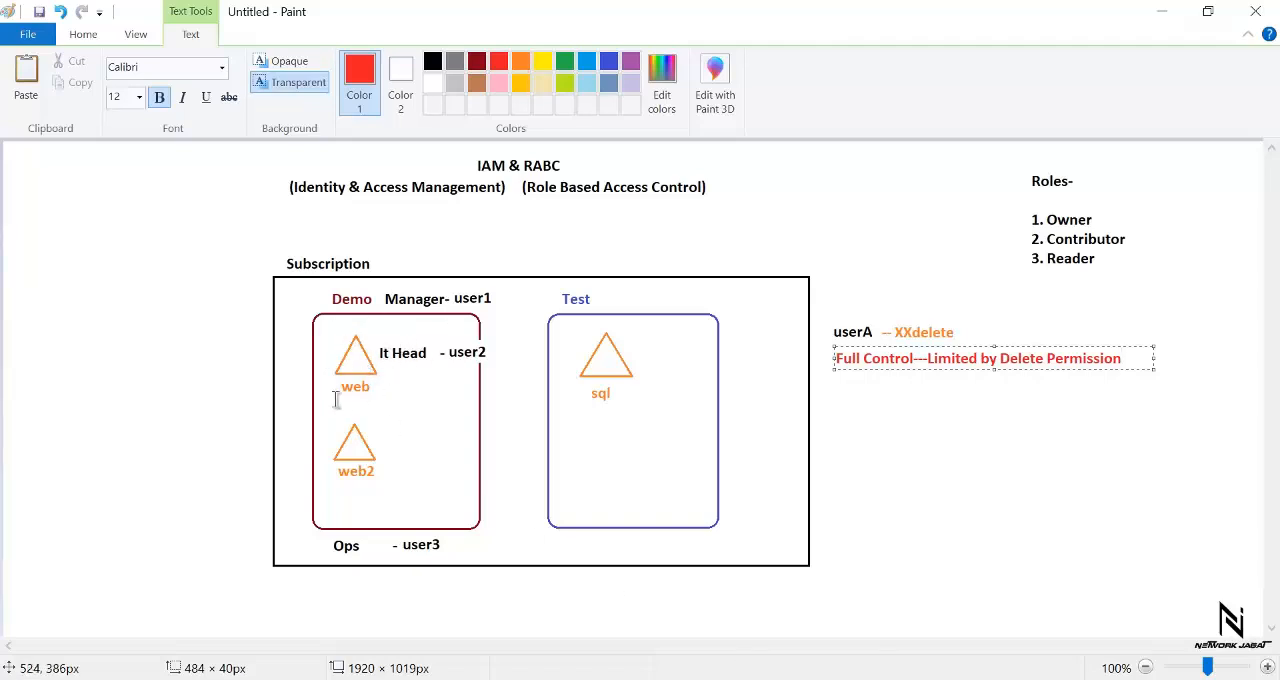
pyautogui.click(322, 355)
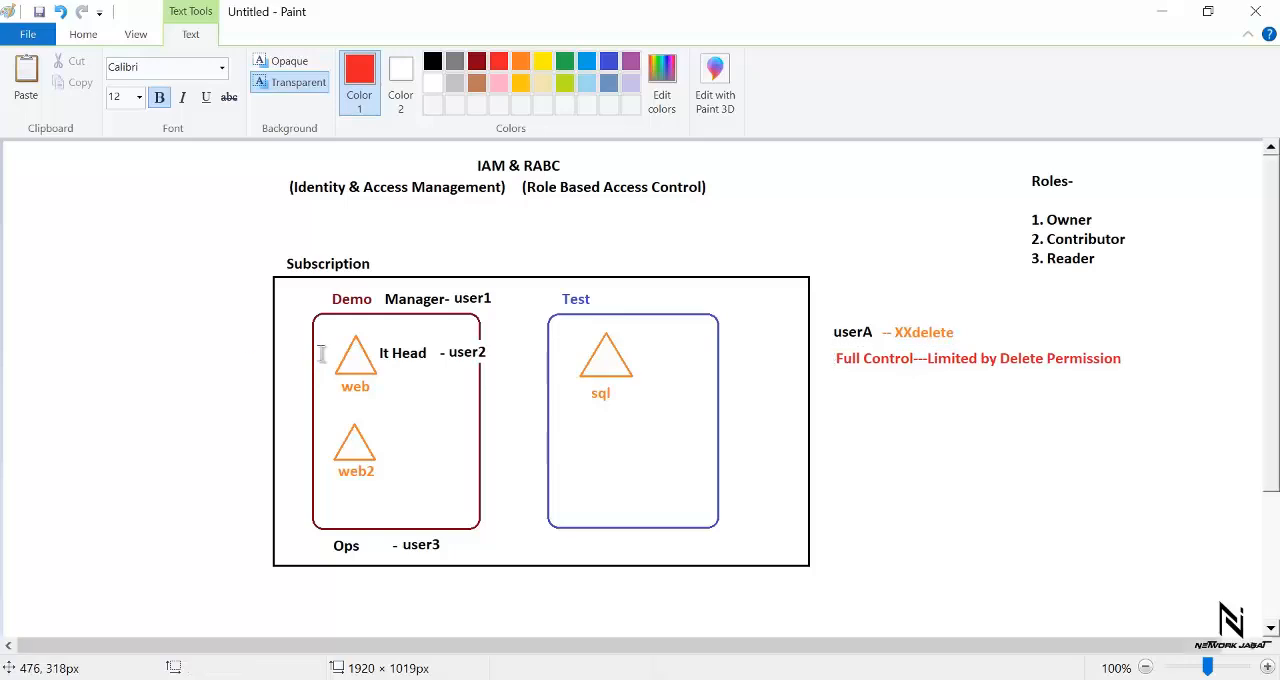
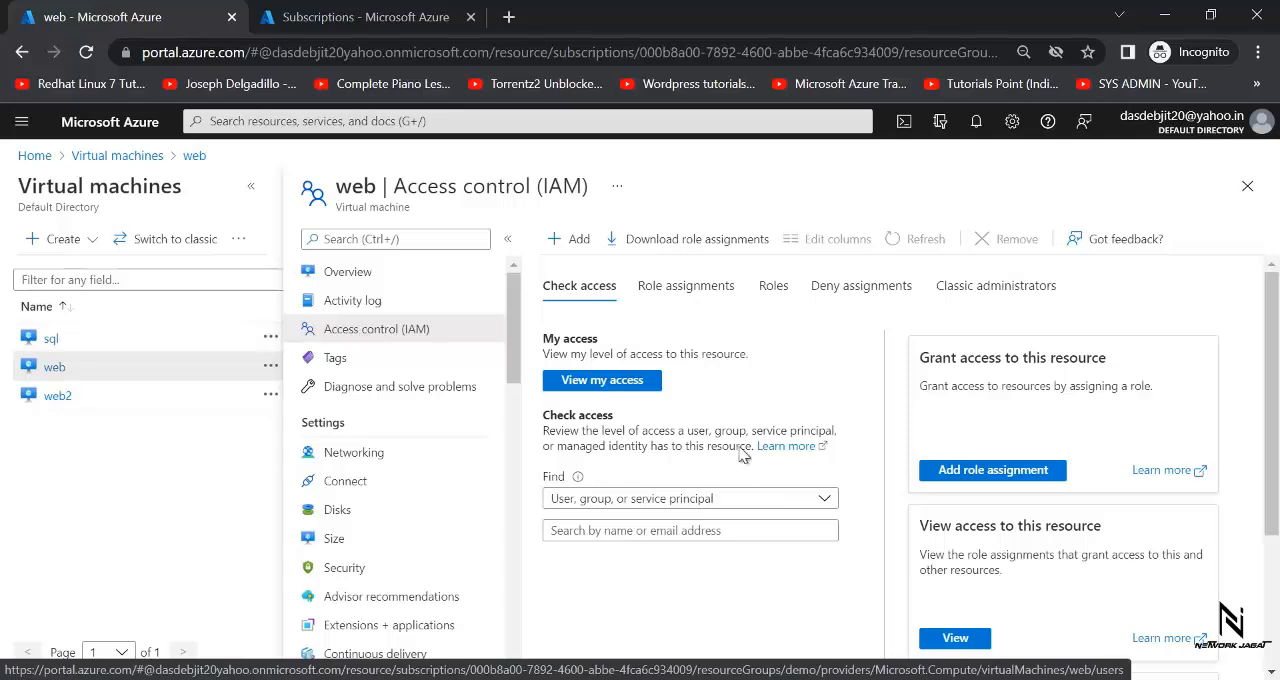
# - Remove user2's Contributor role assignment from the web virtual machine
pyautogui.click(692, 288)
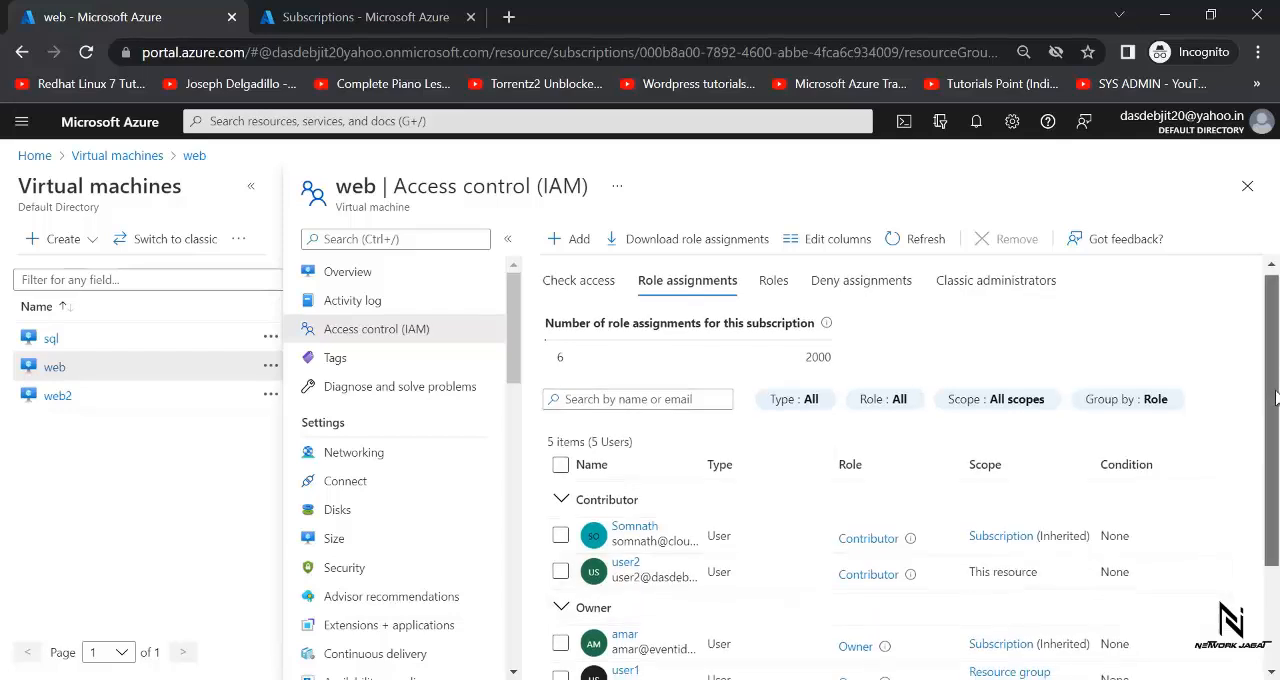
pyautogui.scroll(-2, 1254, 475)
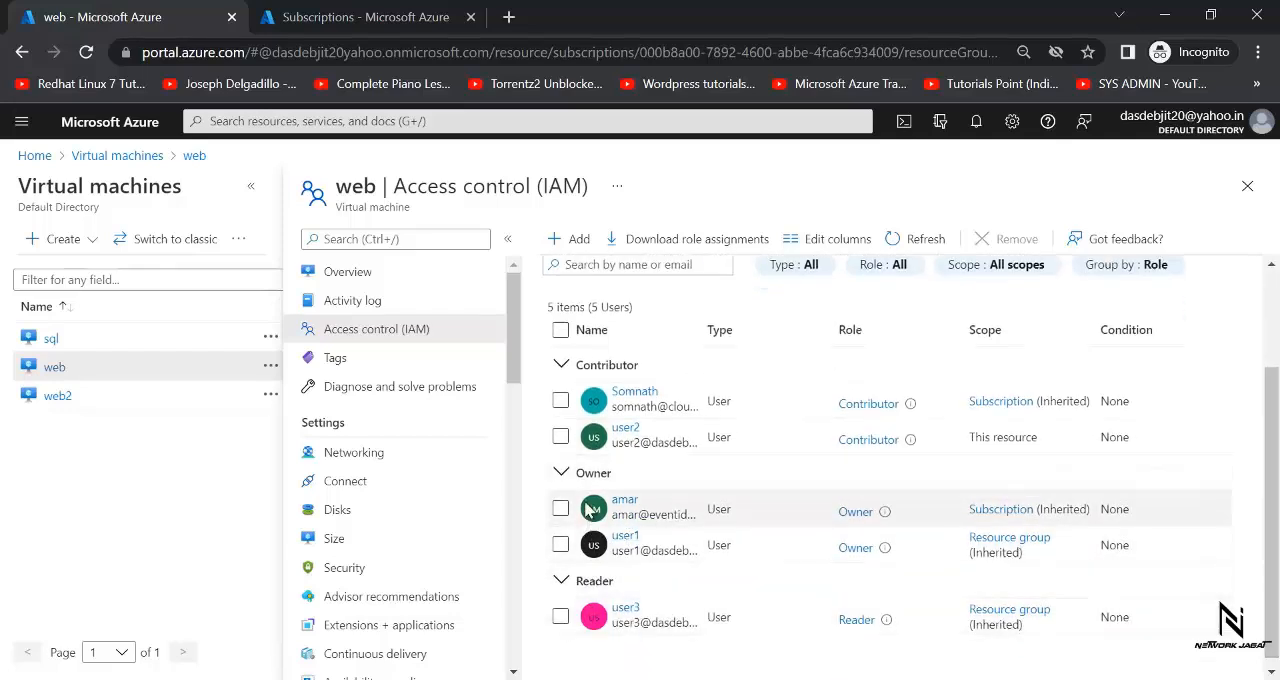
pyautogui.click(560, 437)
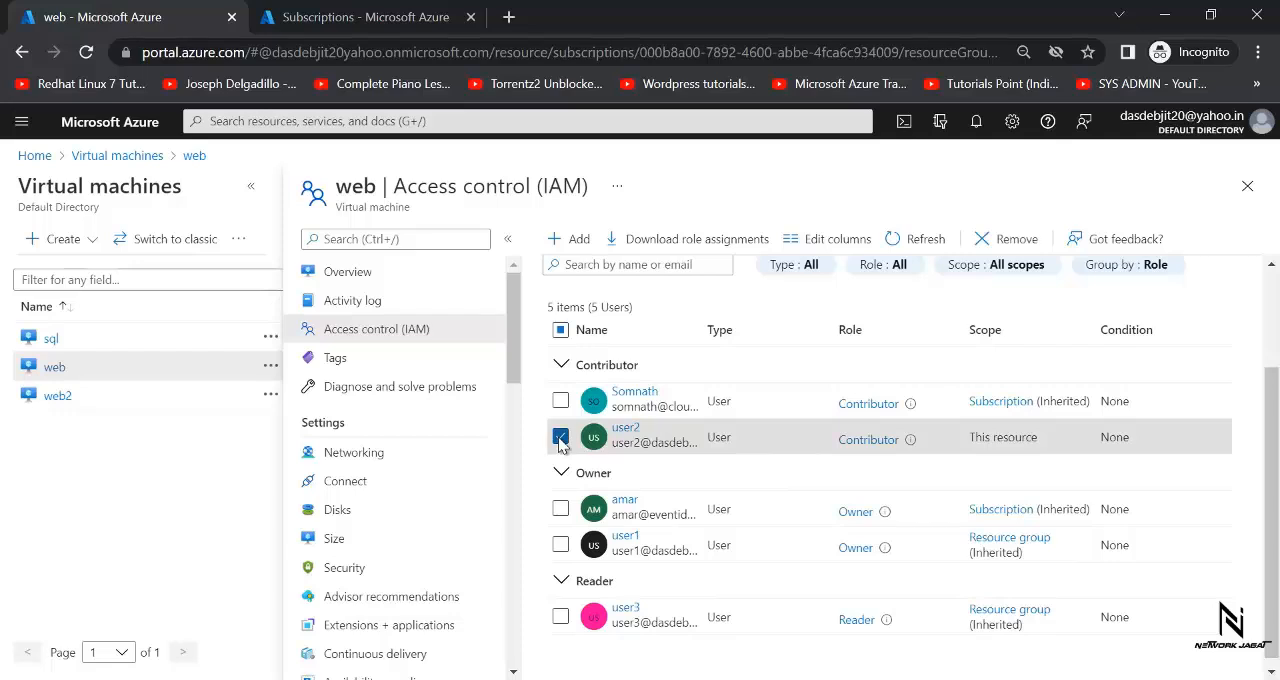
pyautogui.moveTo(1271, 418); pyautogui.dragTo(1271, 262)
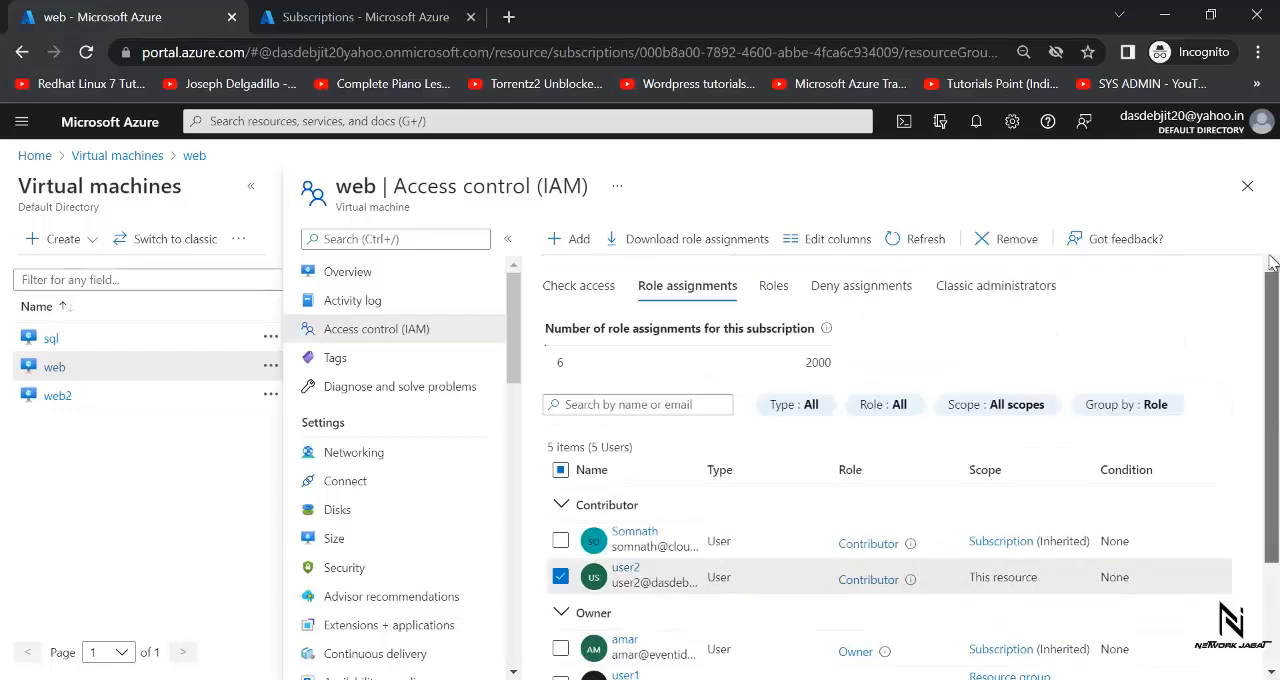
pyautogui.click(1002, 242)
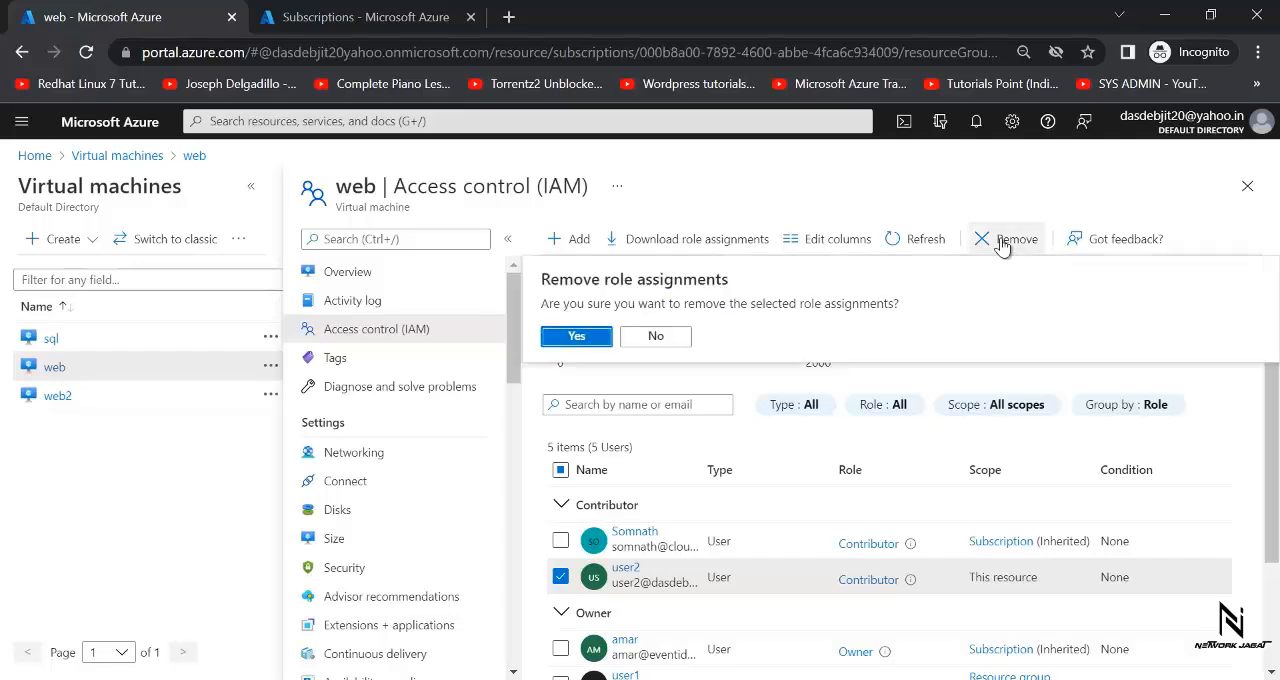
pyautogui.click(572, 337)
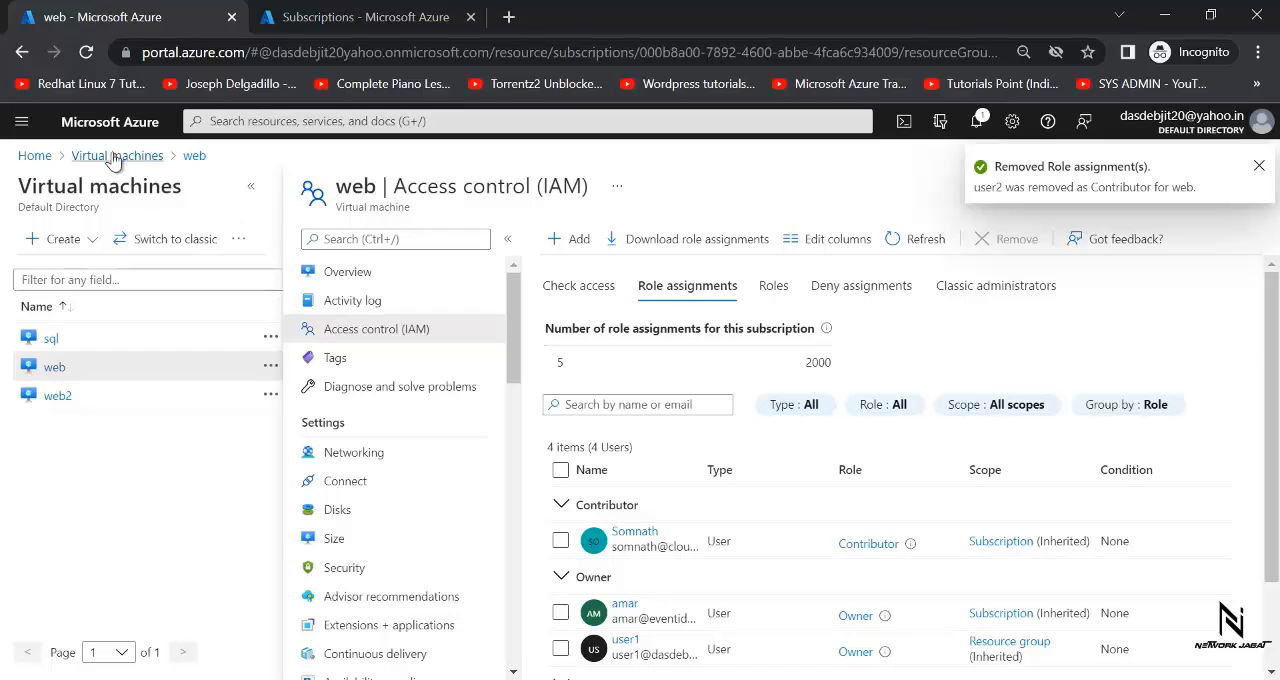
# - Start a new role assignment in the demo resource group's access control and choose the Contributor role
pyautogui.click(22, 124)
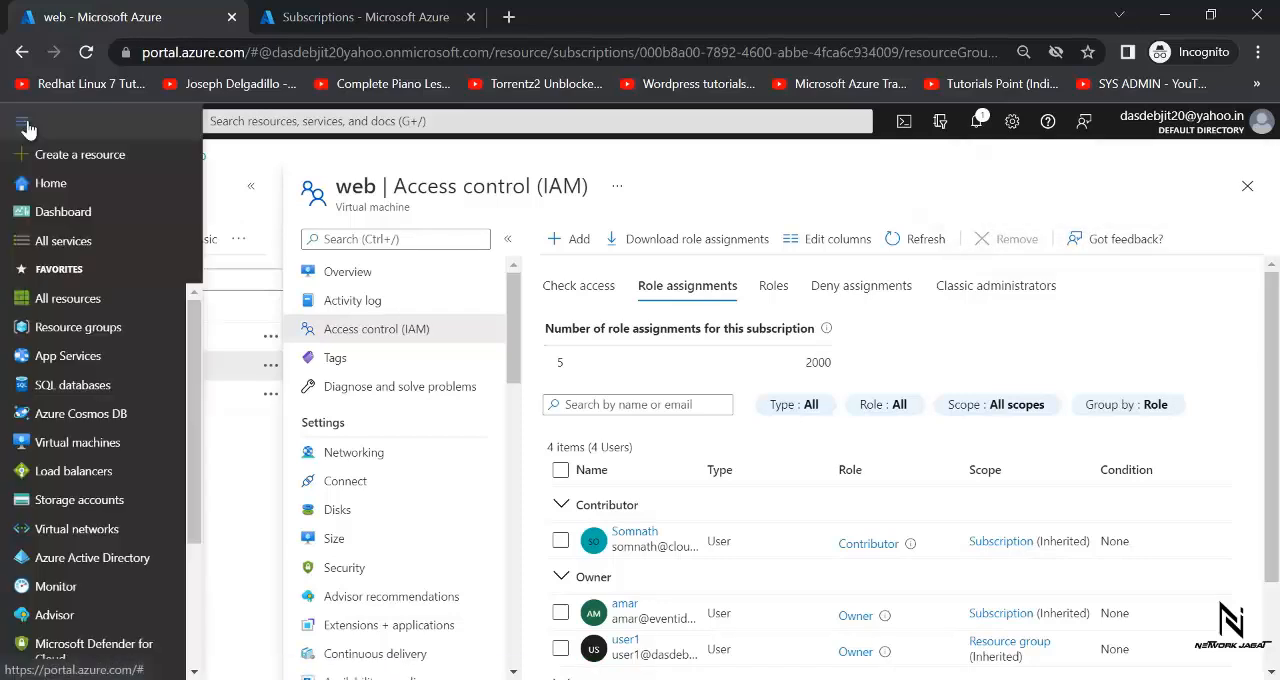
pyautogui.click(75, 335)
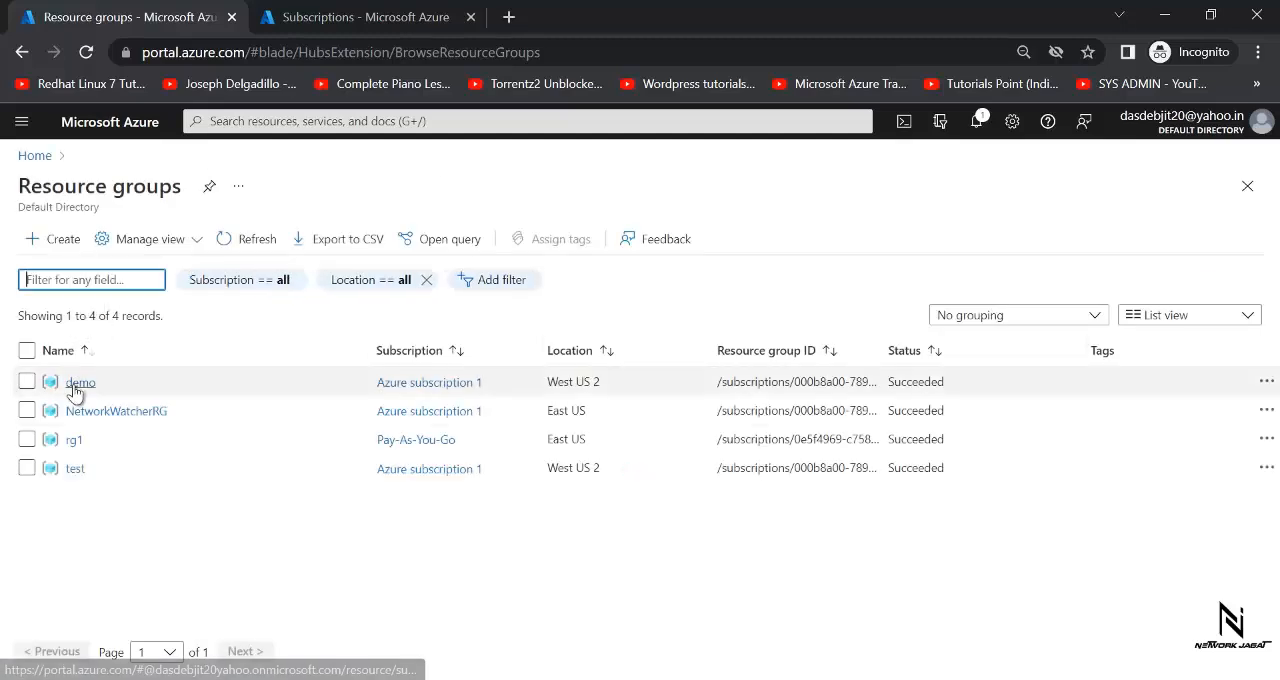
pyautogui.click(74, 383)
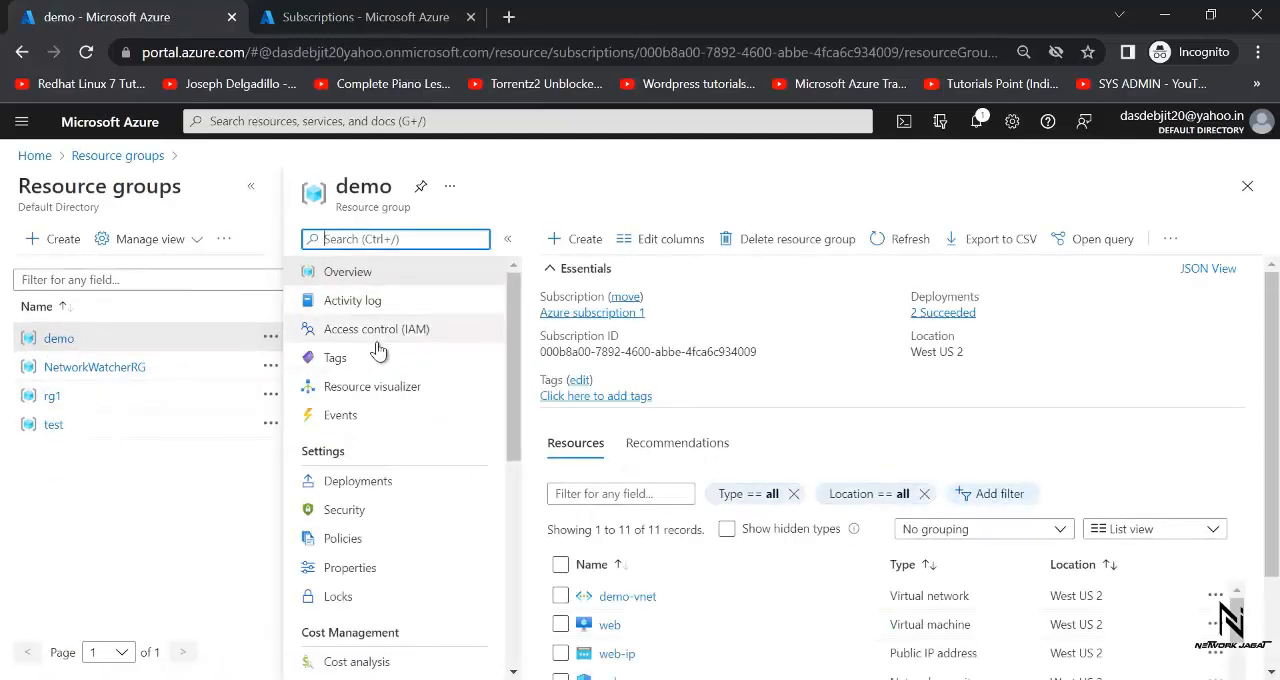
pyautogui.click(389, 337)
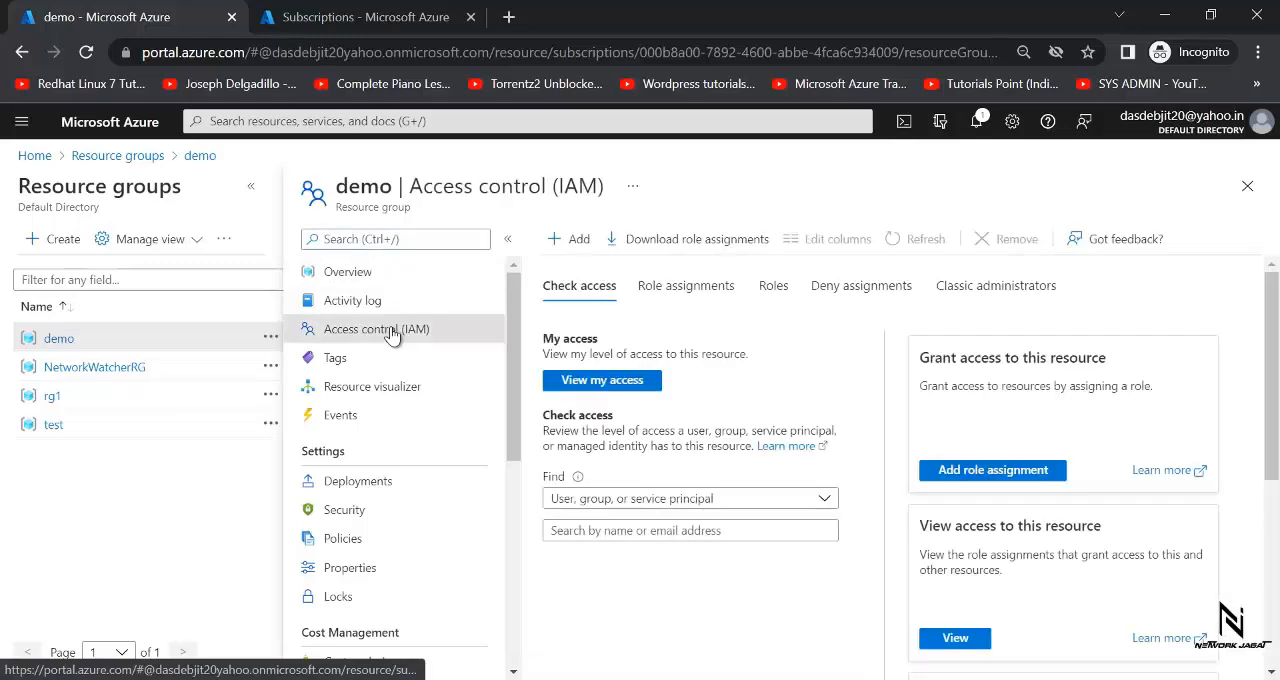
pyautogui.click(572, 240)
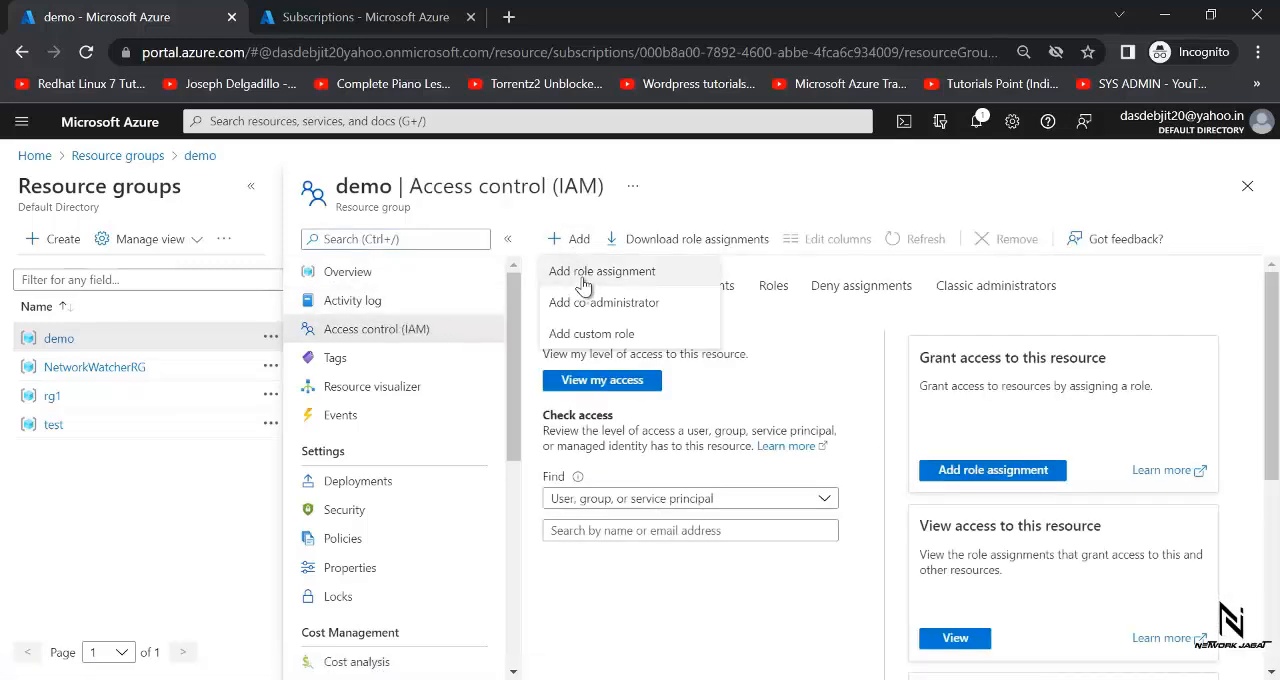
pyautogui.click(583, 277)
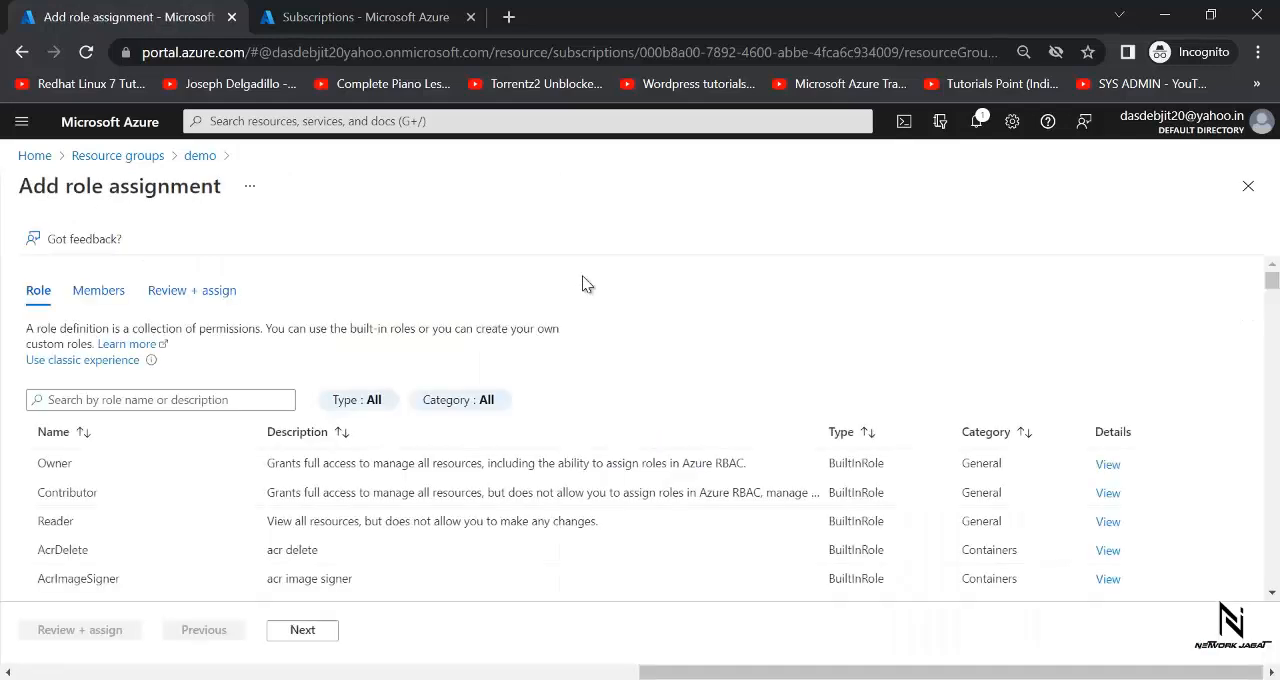
pyautogui.click(124, 491)
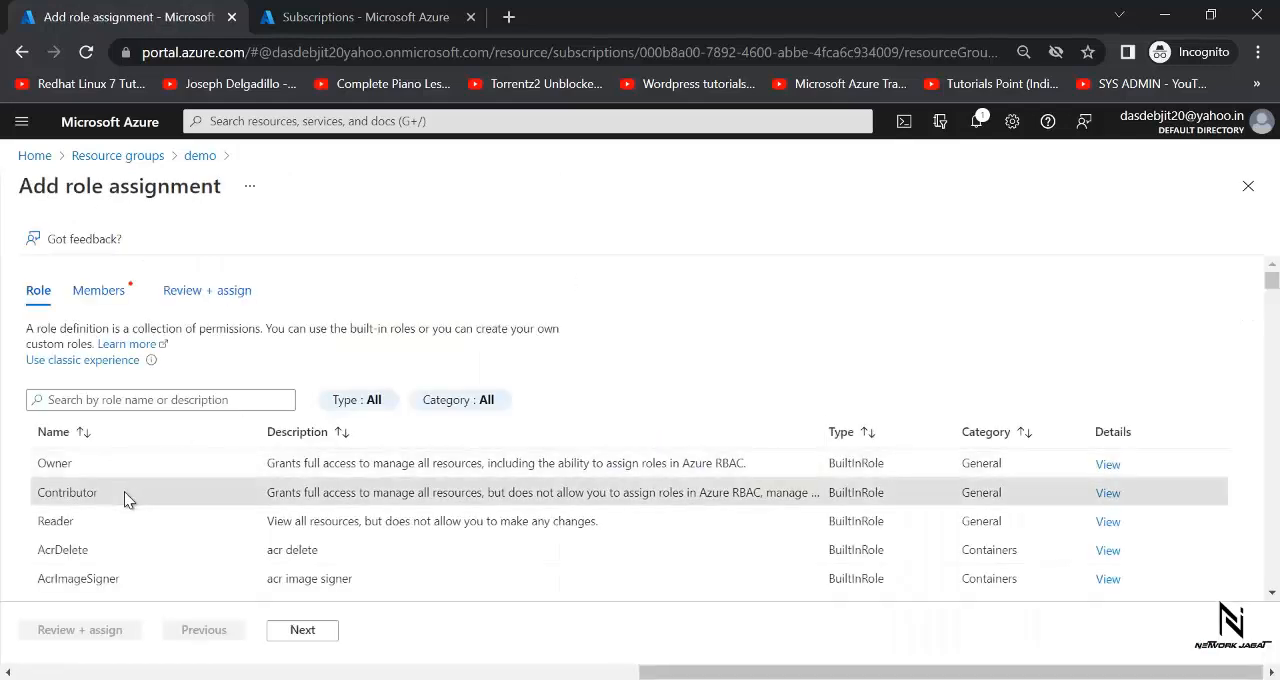
pyautogui.click(302, 630)
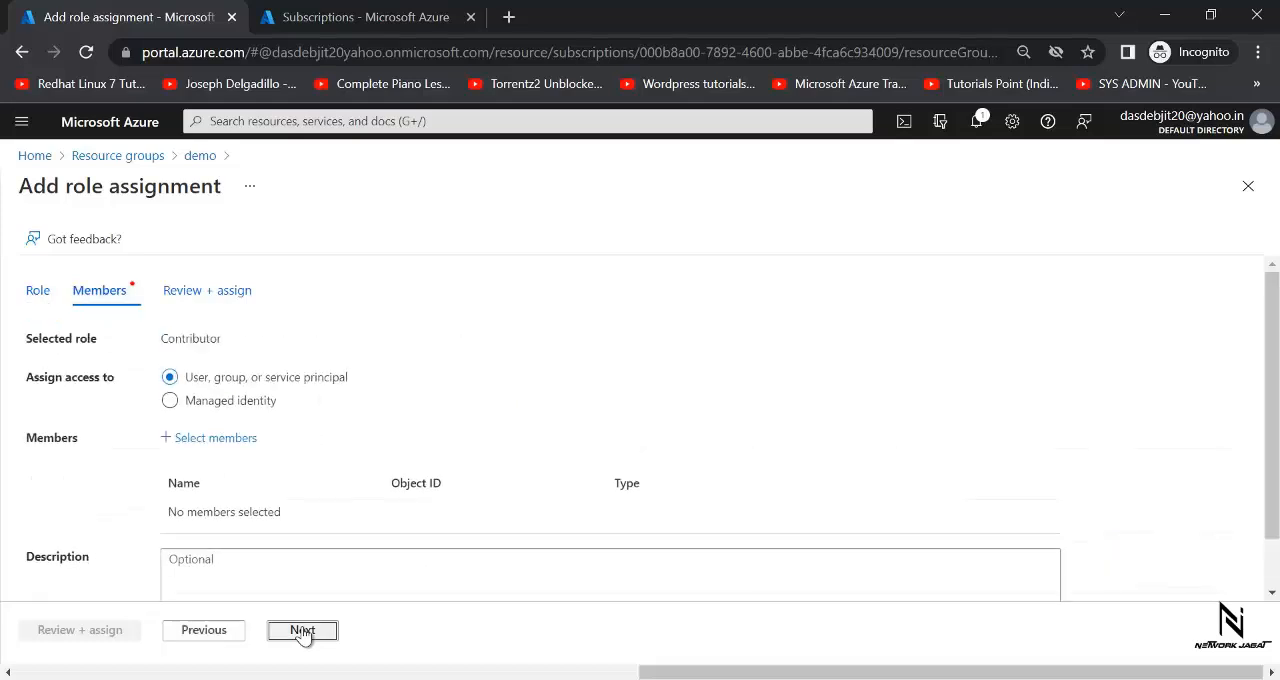
# - Select user2 as the member, assign the Contributor role on demo, and check the notifications
pyautogui.click(245, 449)
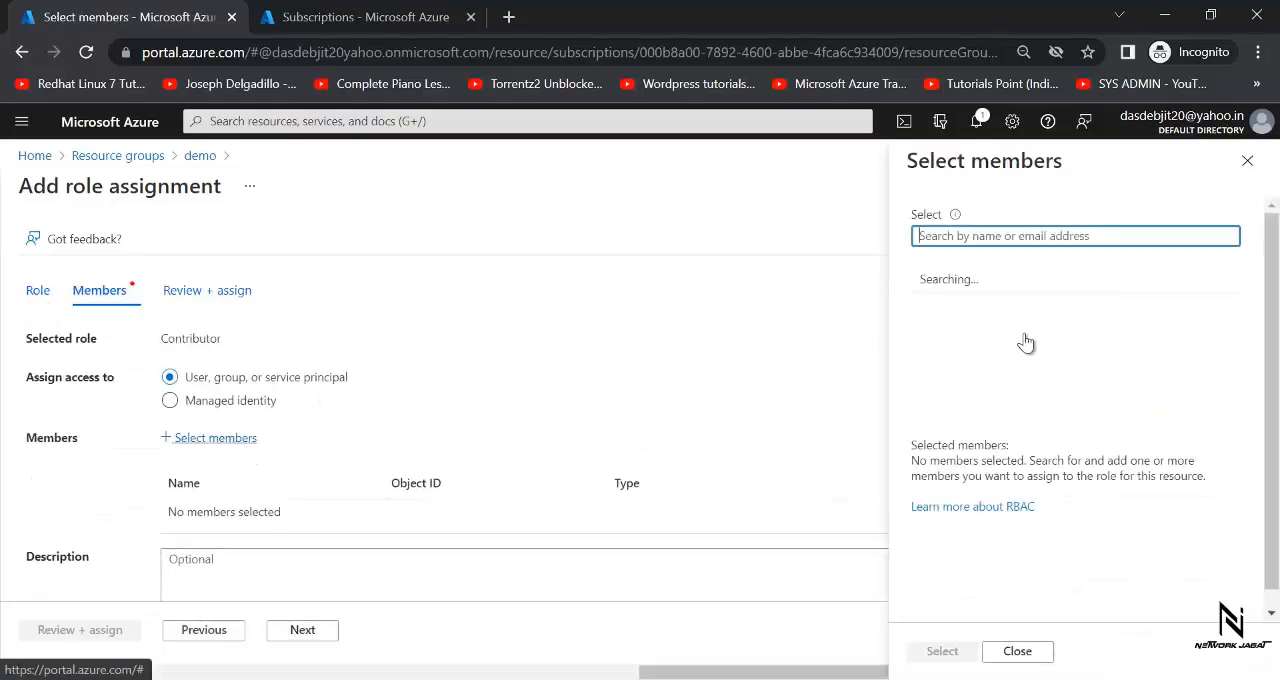
pyautogui.click(1007, 240)
pyautogui.write('user')
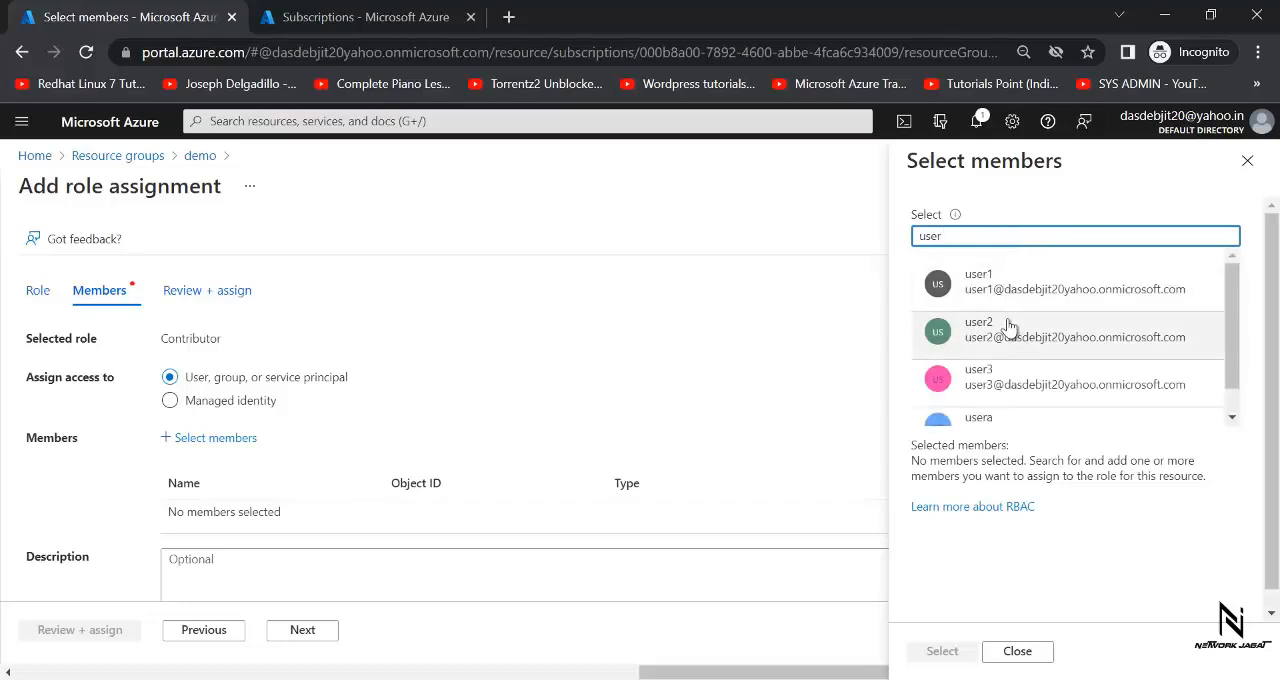
pyautogui.click(1010, 328)
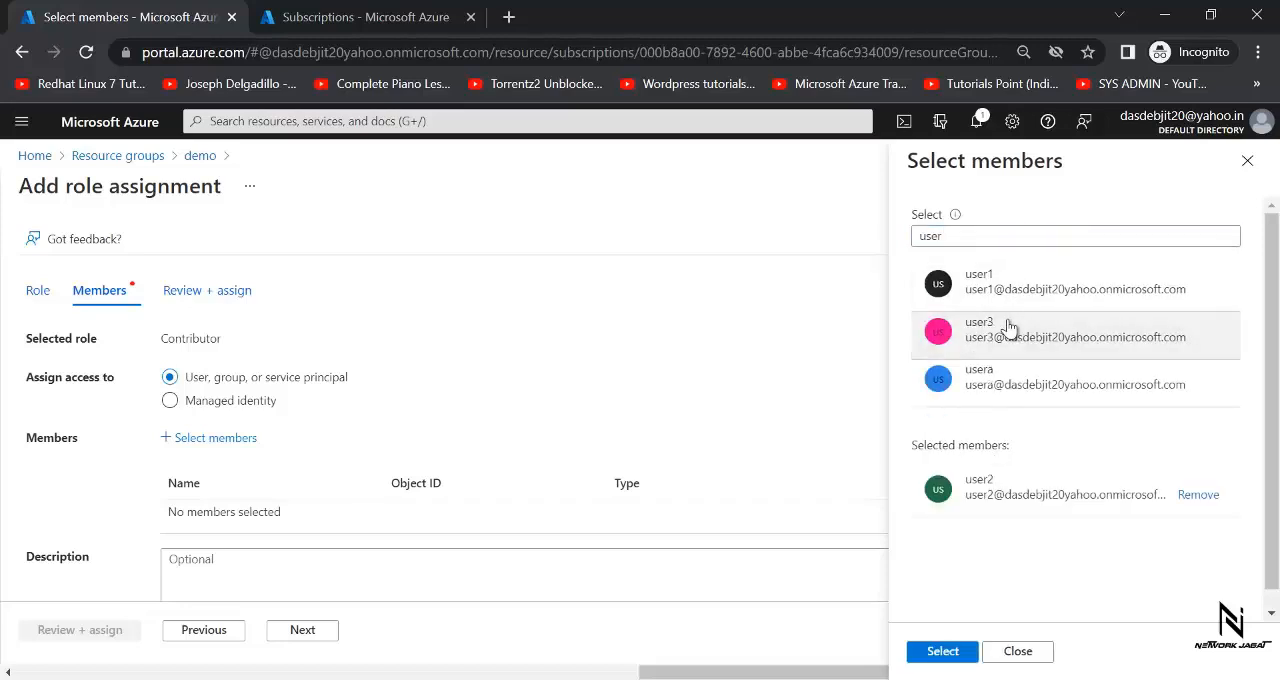
pyautogui.click(936, 651)
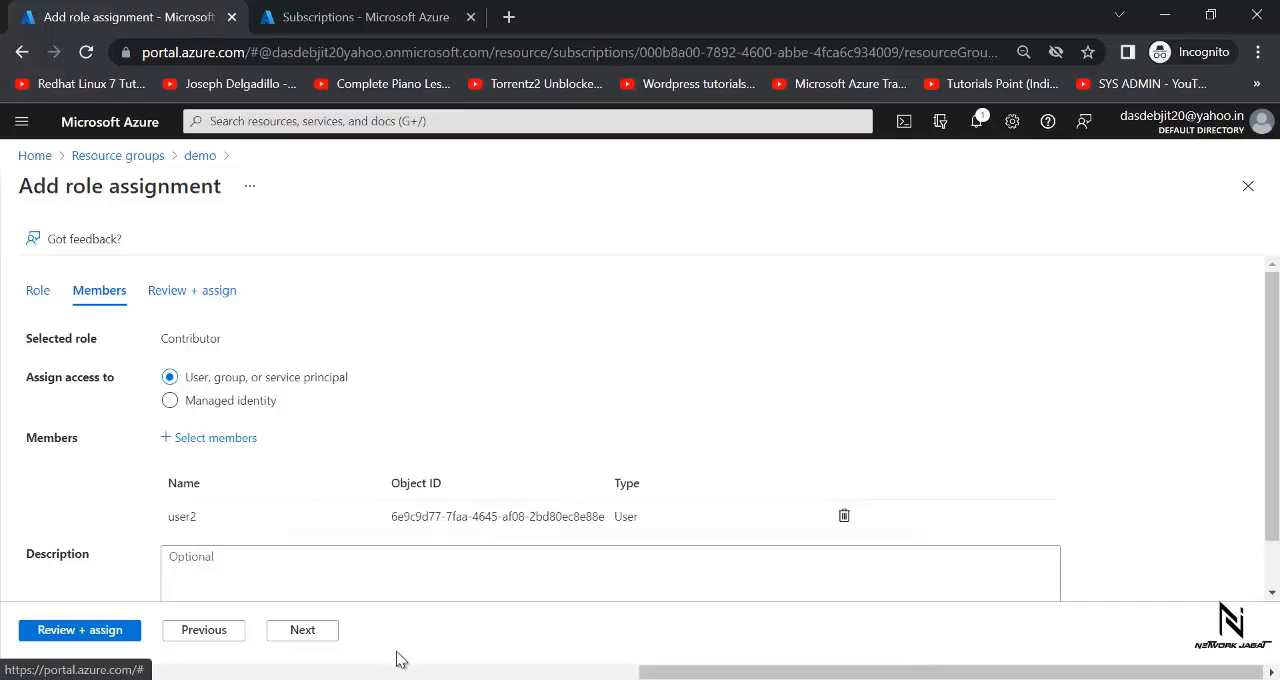
pyautogui.click(92, 634)
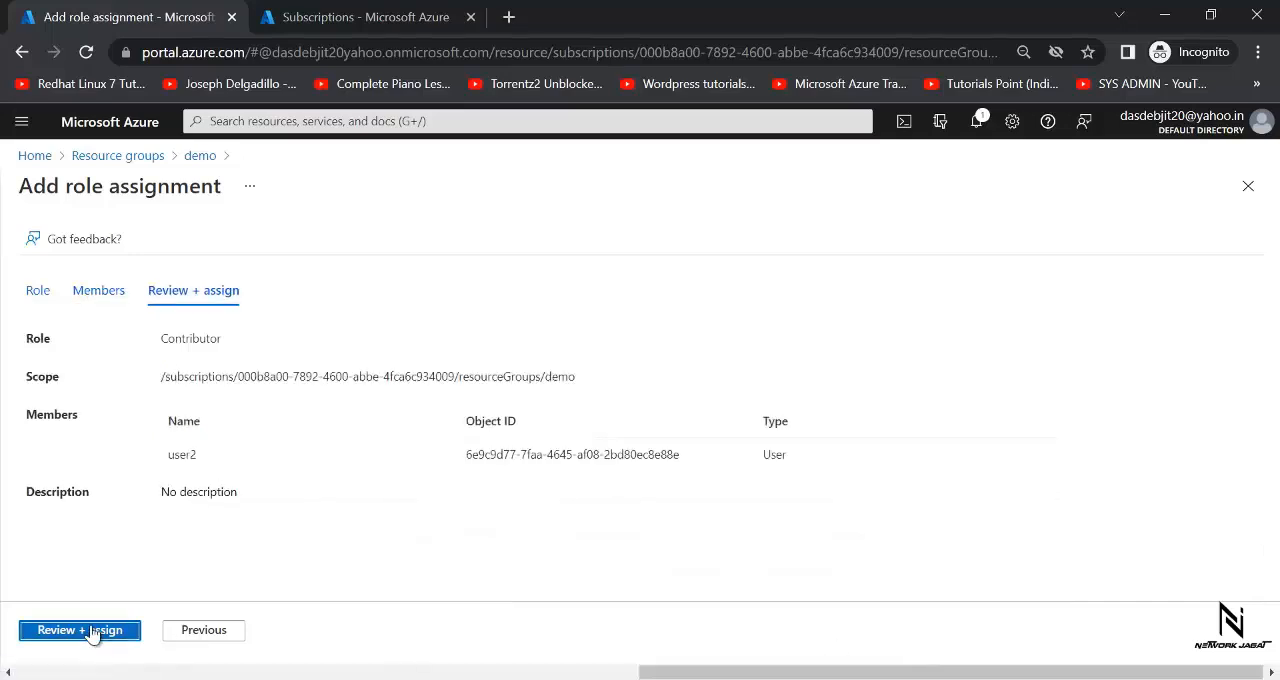
pyautogui.click(94, 631)
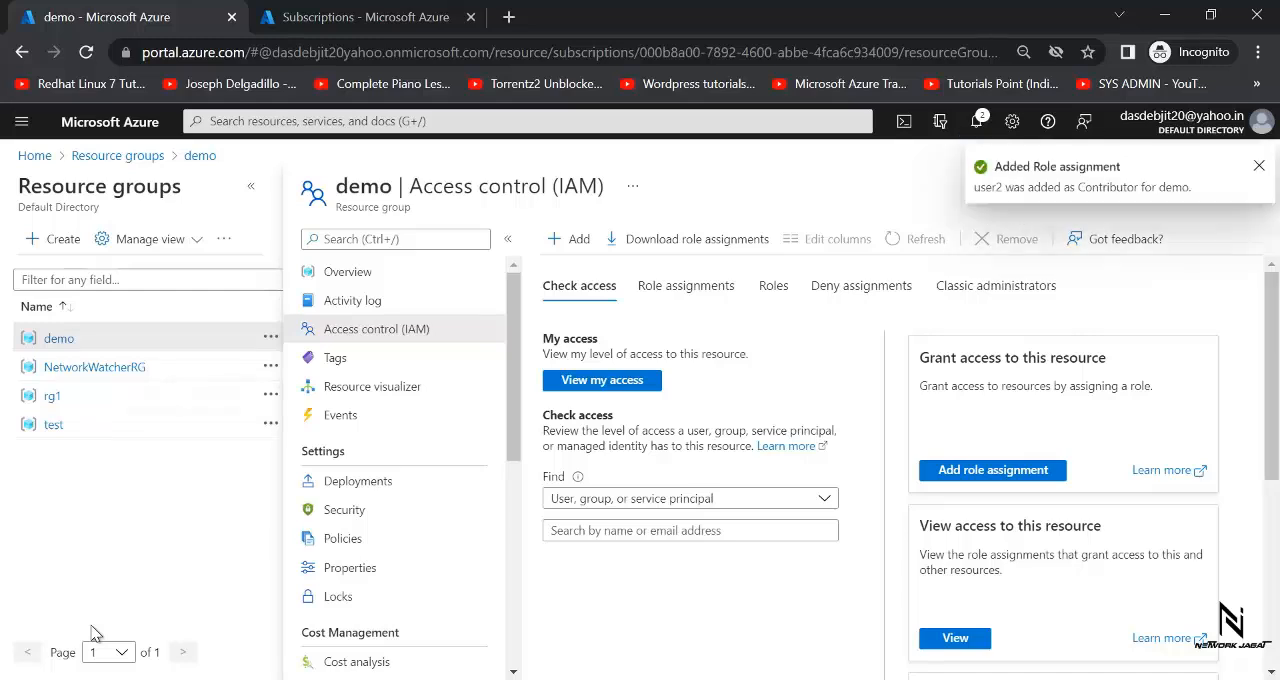
pyautogui.click(976, 121)
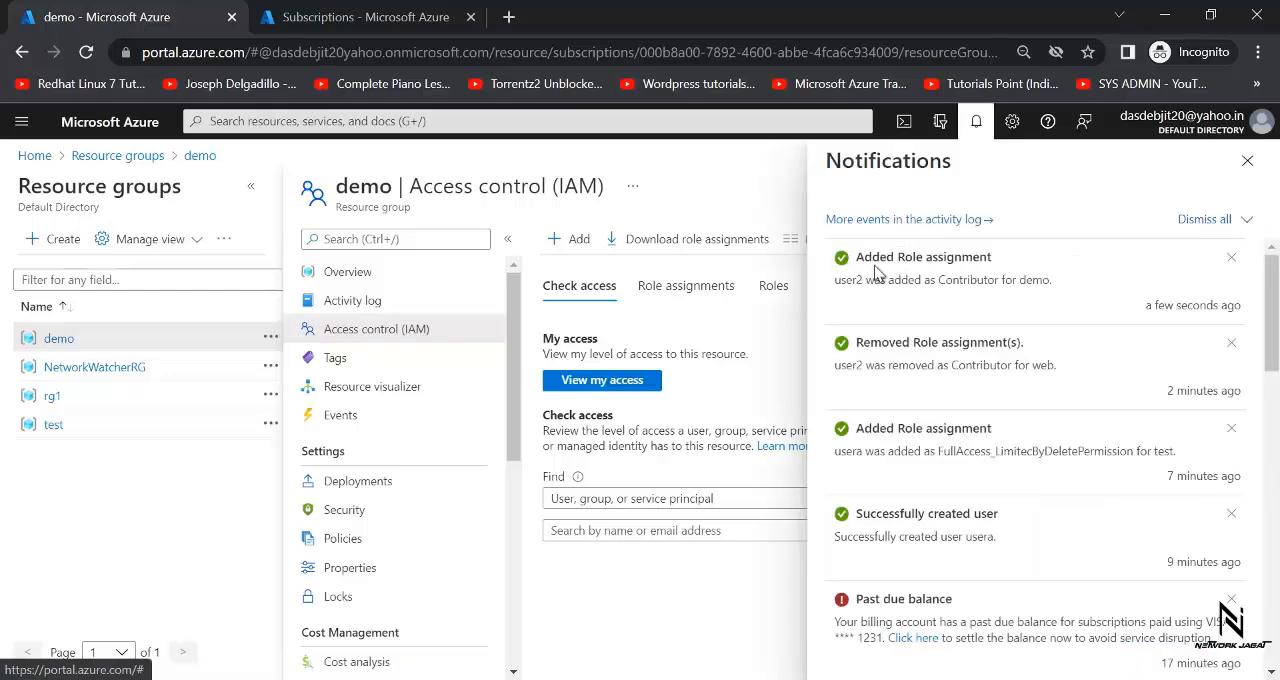
pyautogui.click(977, 124)
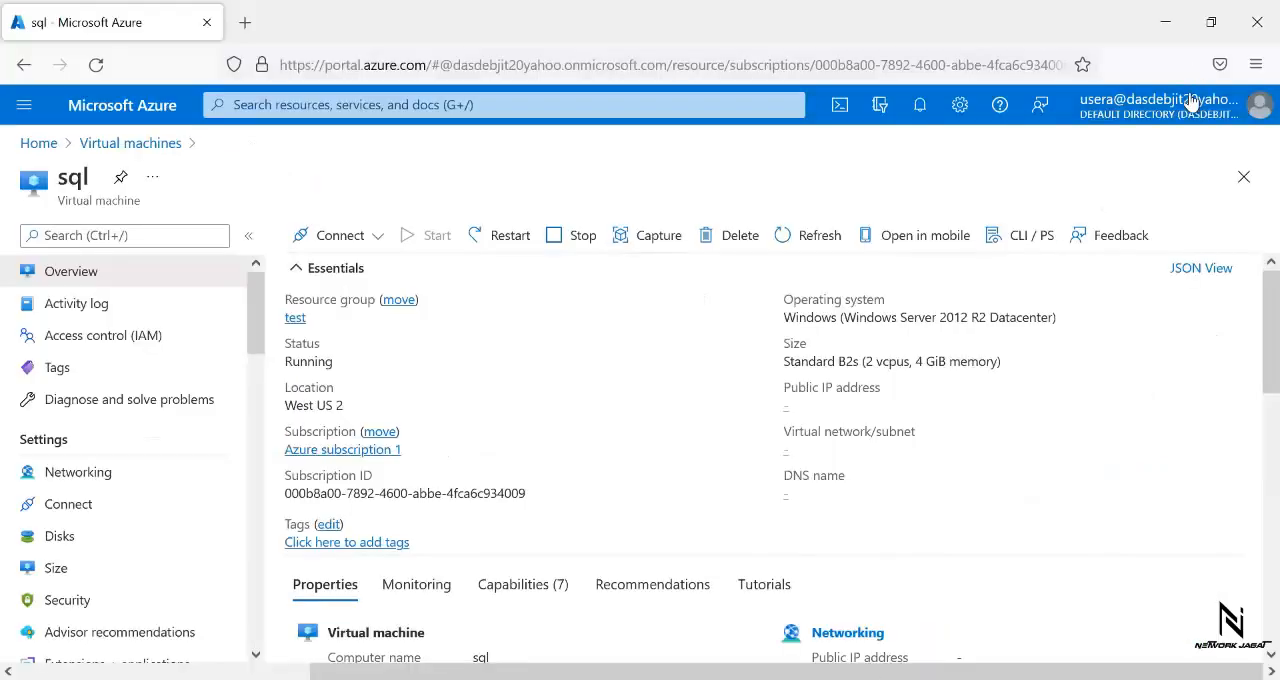
# - Switch to usera's portal session, sign out, and sign in as user2 with the account password
pyautogui.click(1183, 125)
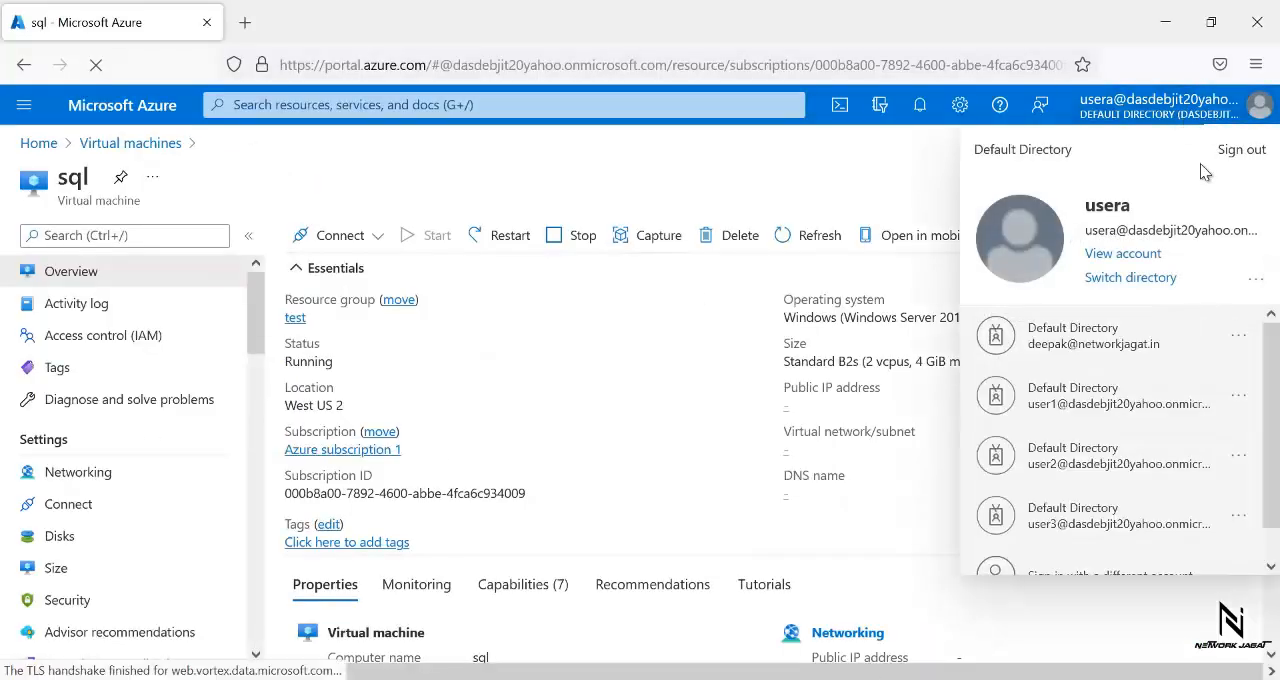
pyautogui.click(1236, 152)
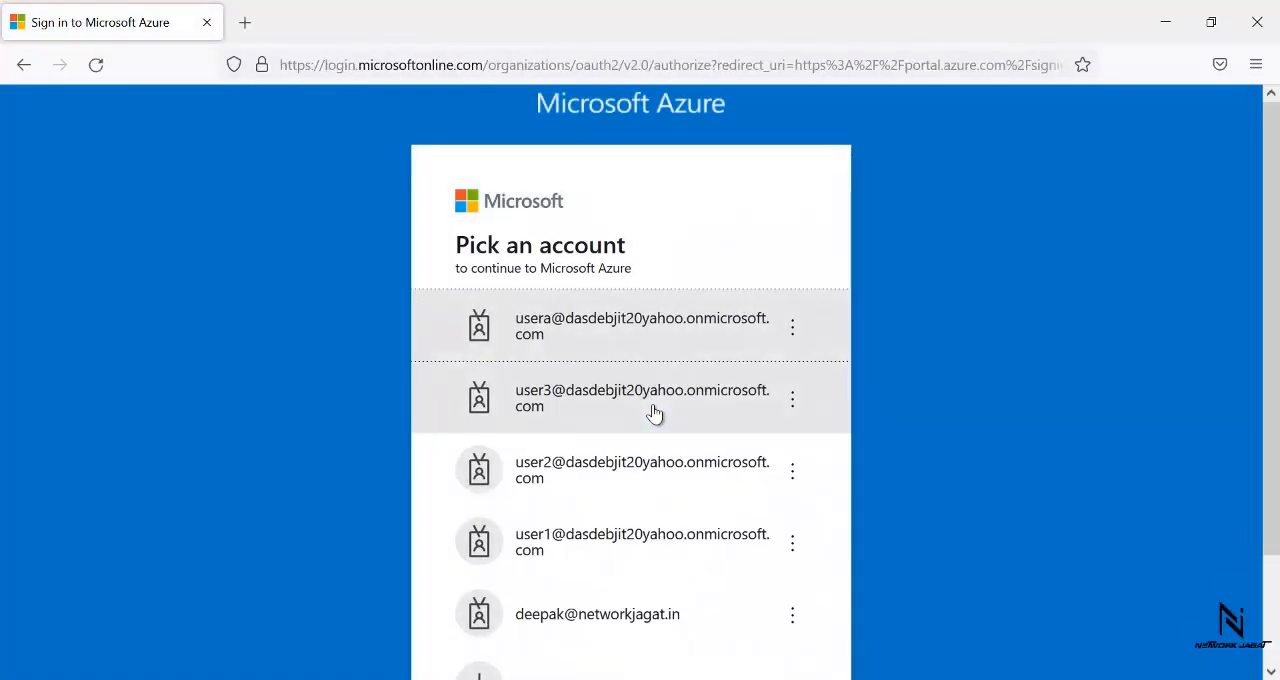
pyautogui.click(603, 488)
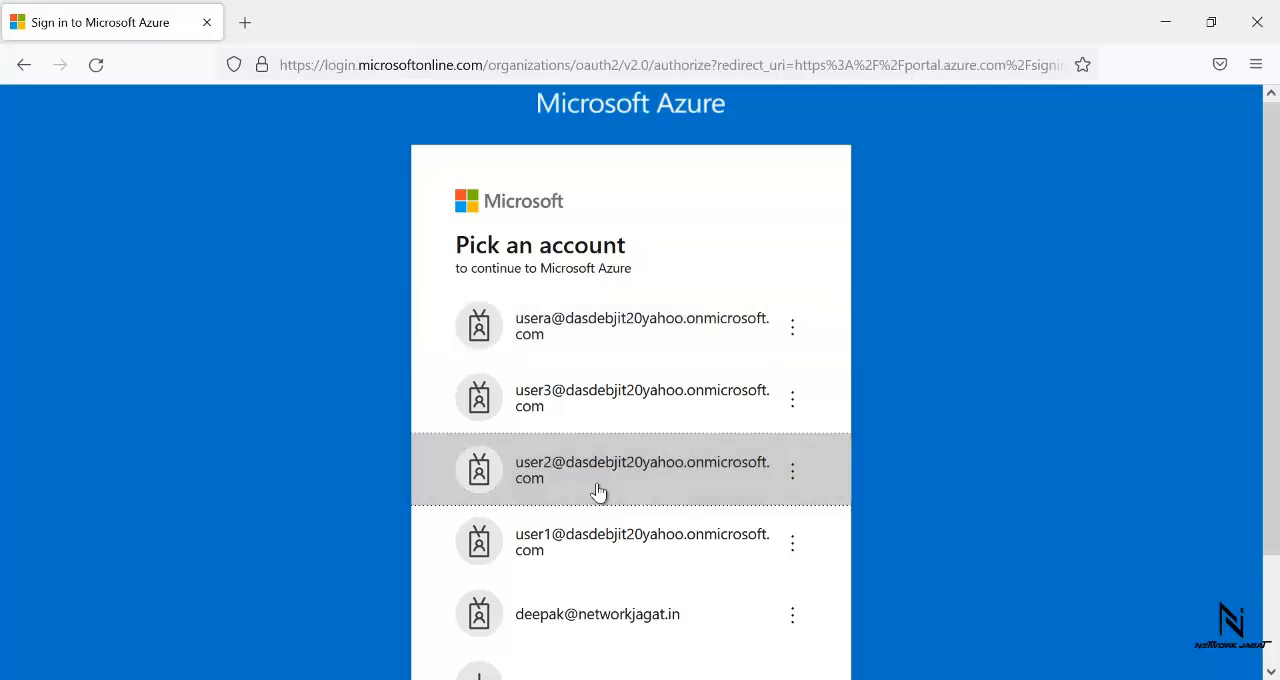
pyautogui.write('••')
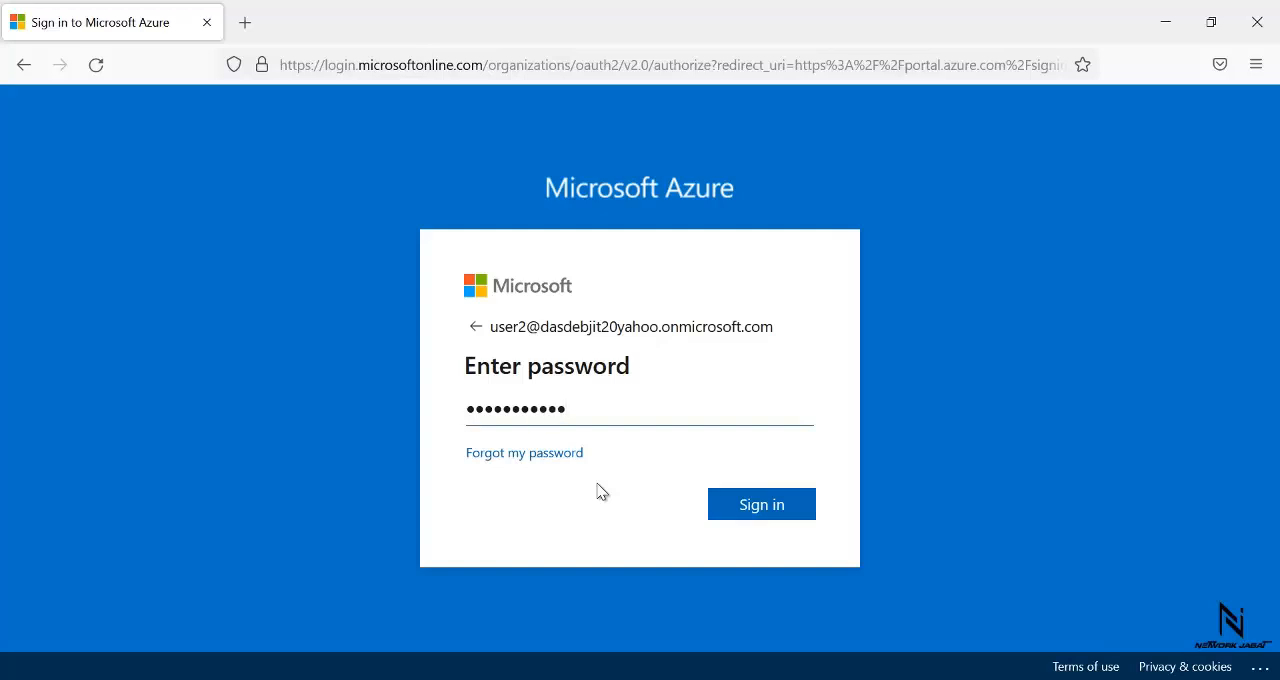
pyautogui.press('Return')
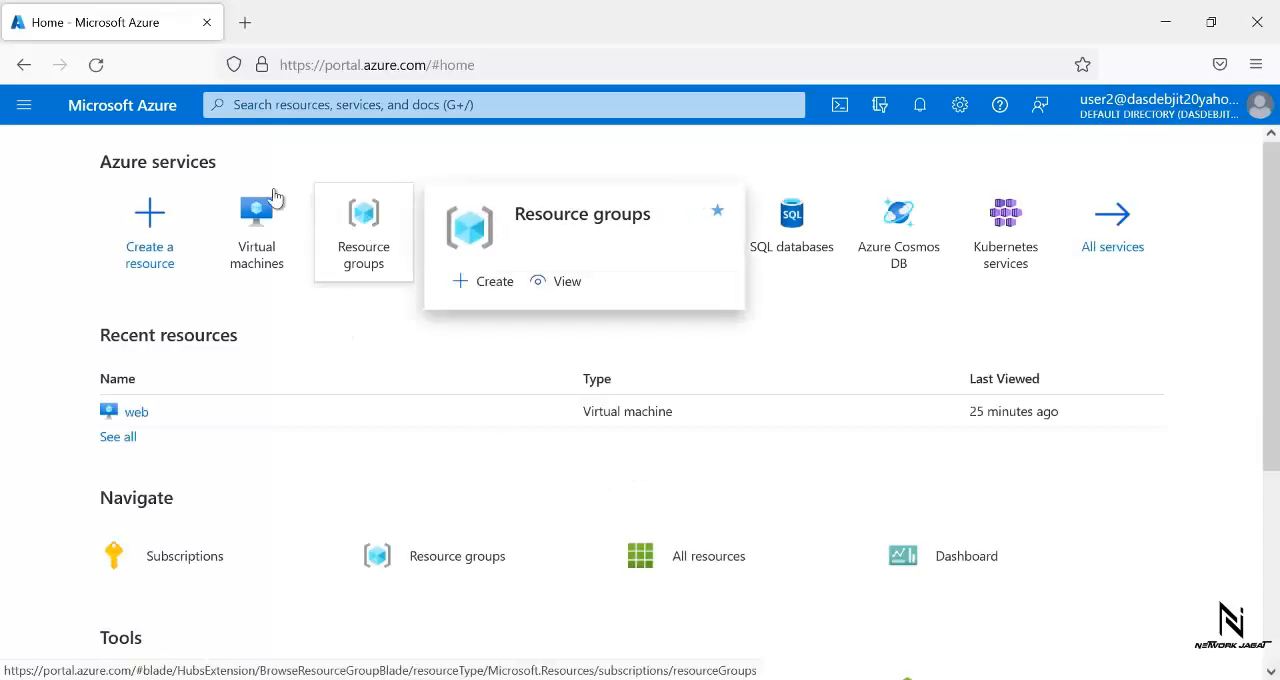
# - Check the refreshed list of resource groups accessible to user2, and open the virtual machines list
pyautogui.click(358, 225)
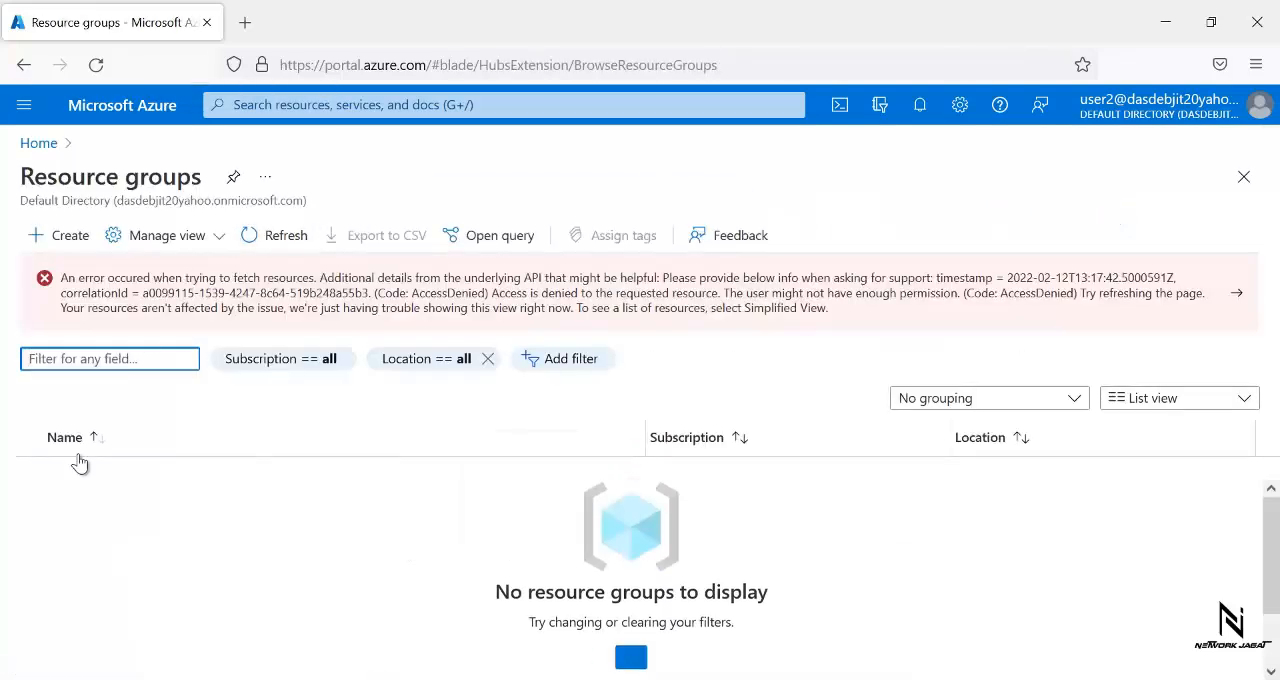
pyautogui.click(257, 235)
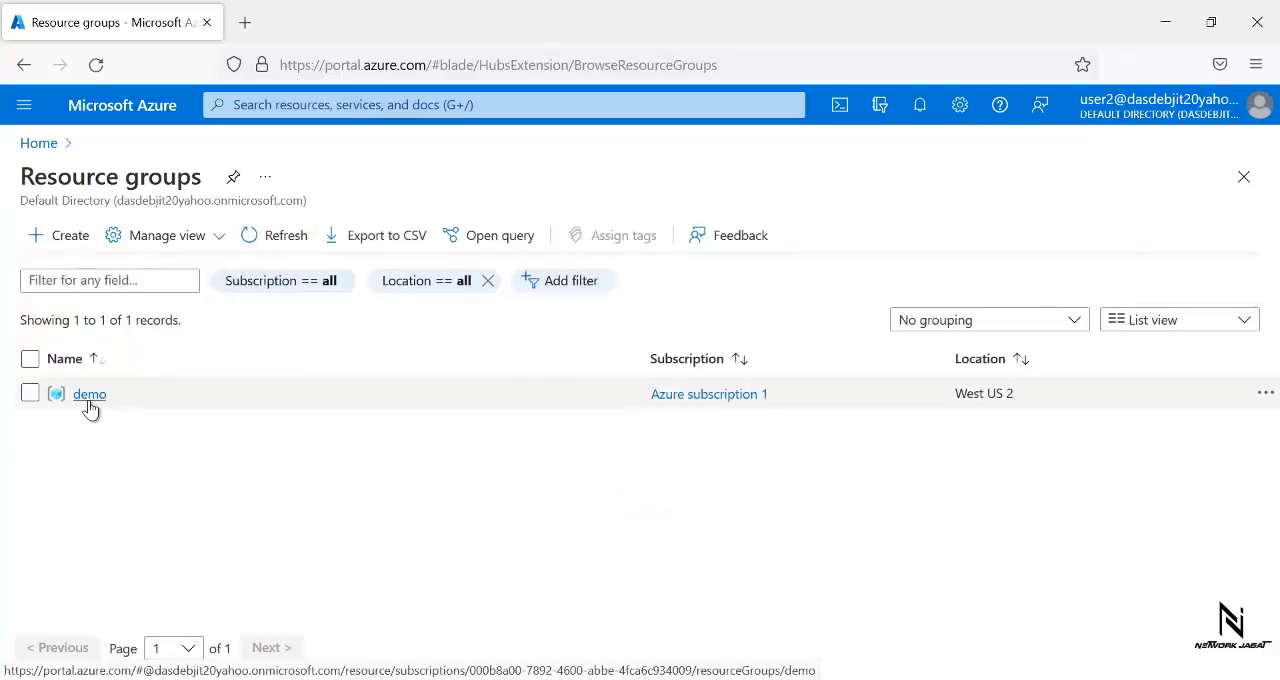
pyautogui.moveTo(100, 399)
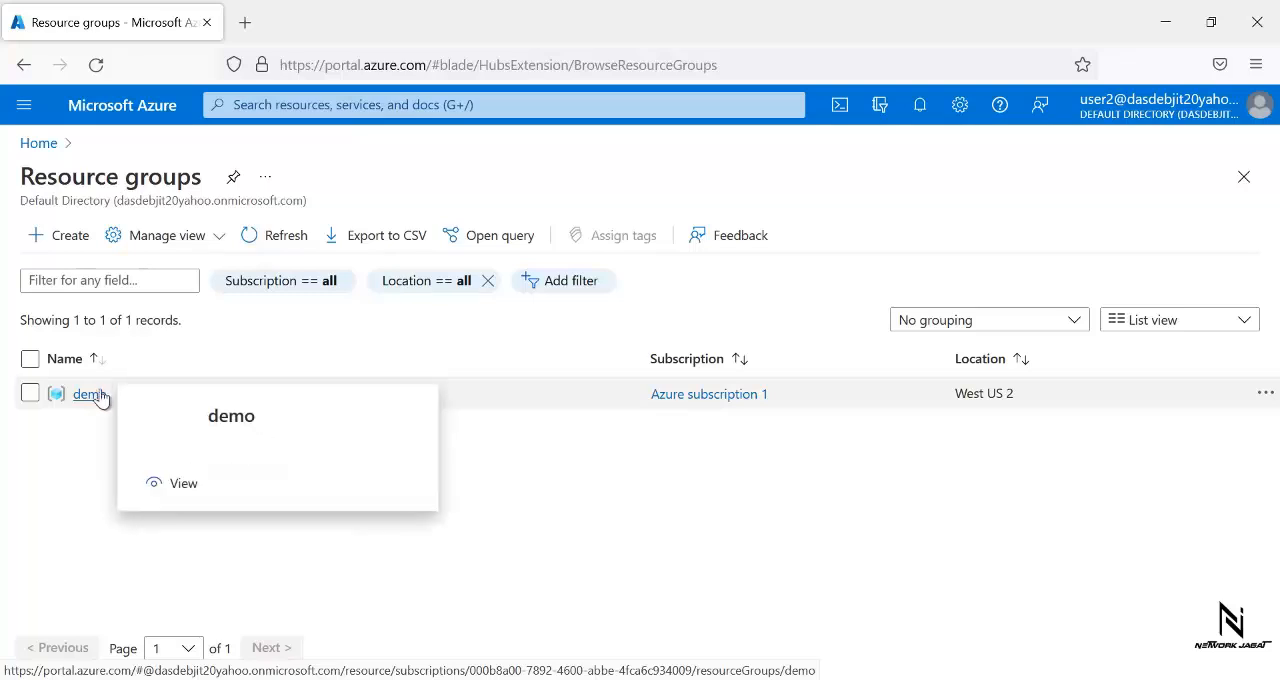
pyautogui.click(24, 108)
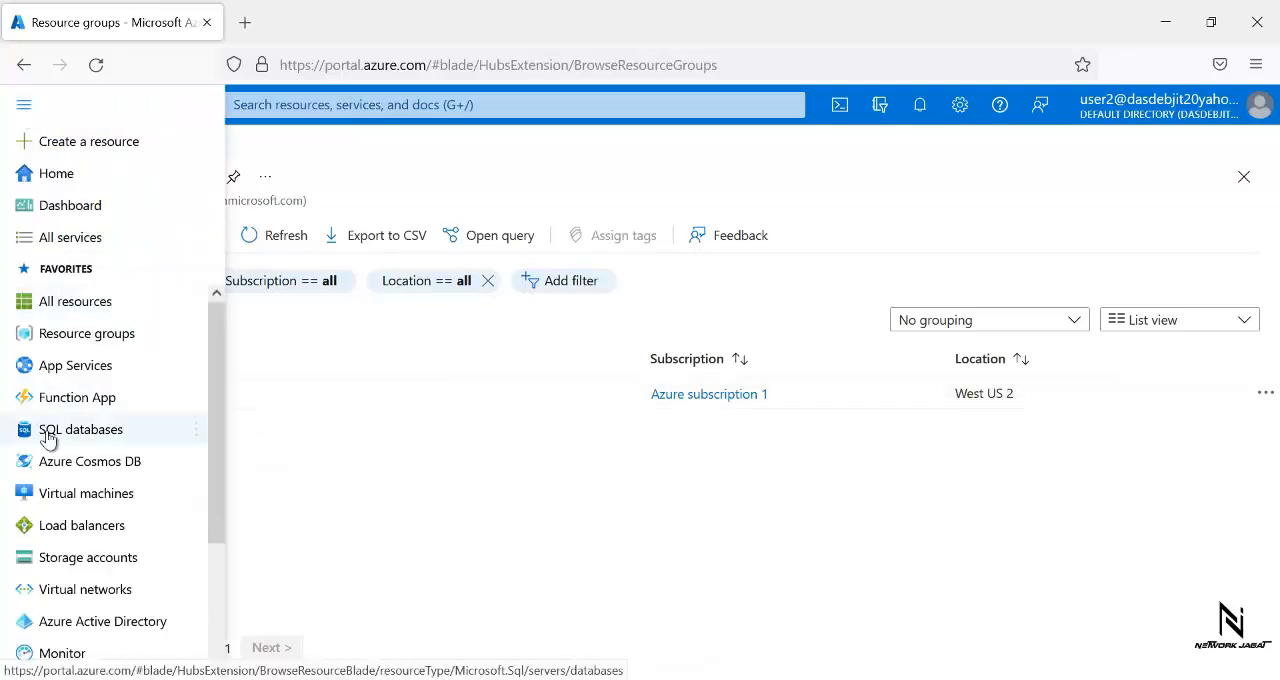
pyautogui.click(60, 496)
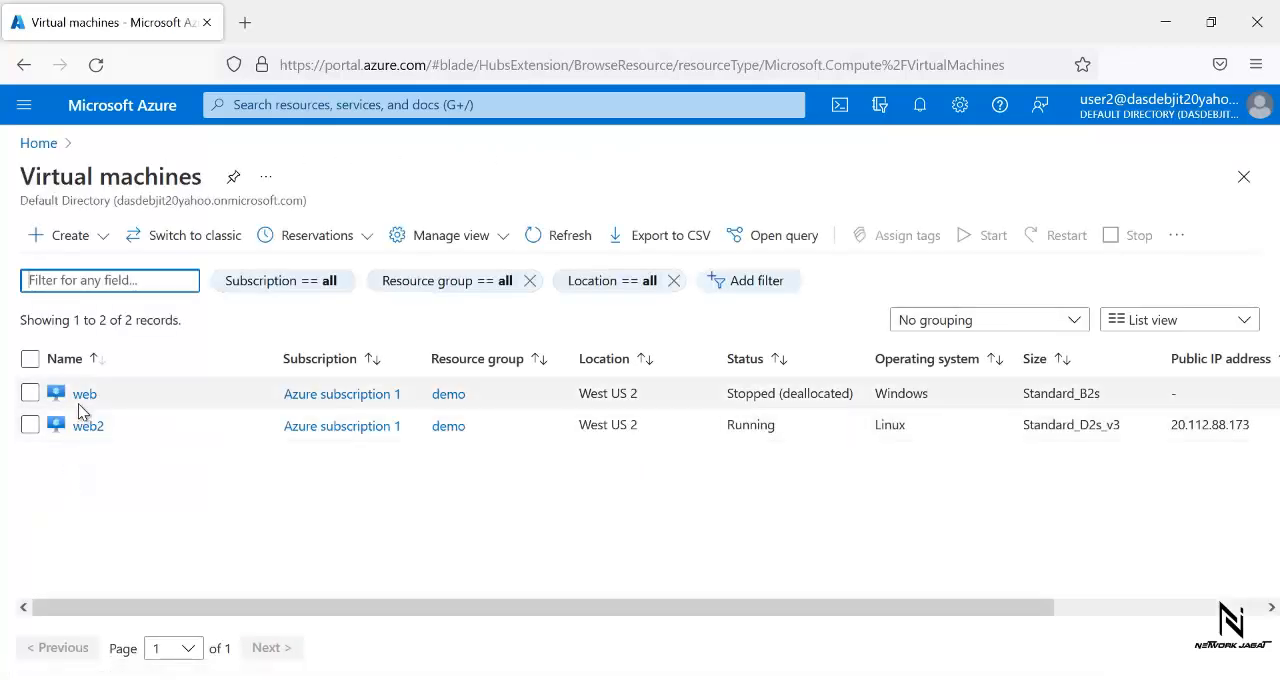
# - Delete the web virtual machine together with its OS disk and network interfaces, and check the deletion notification
pyautogui.click(85, 395)
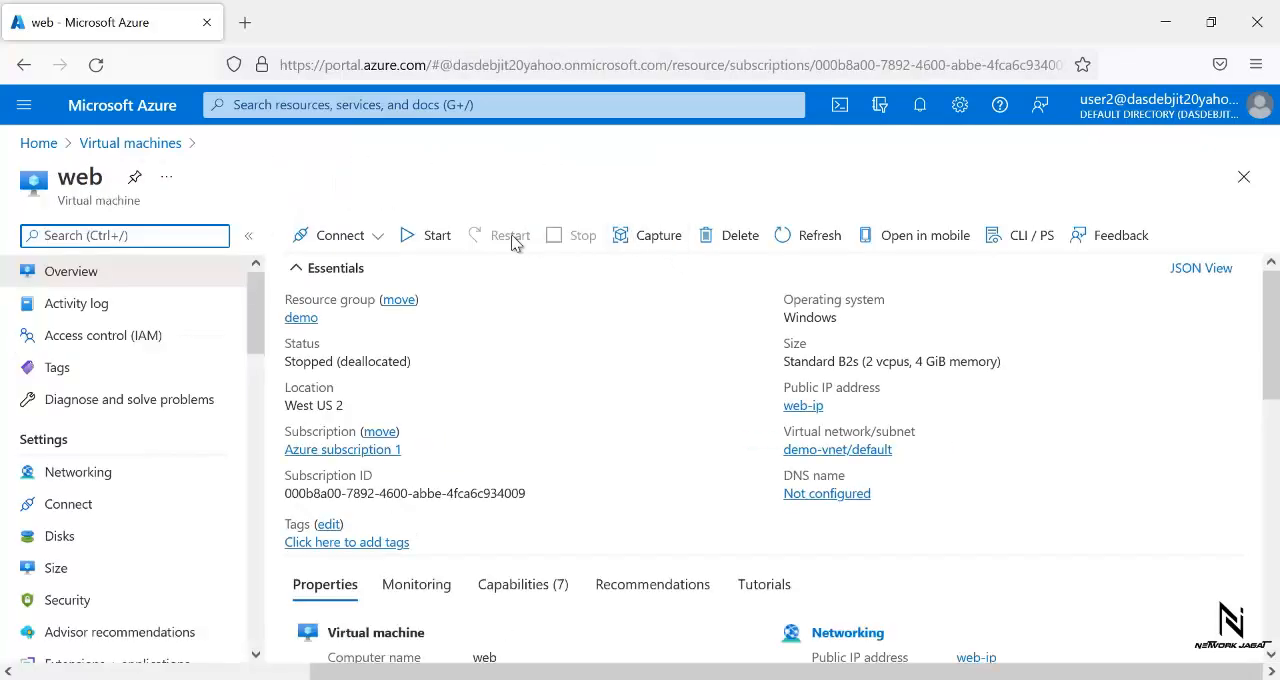
pyautogui.click(741, 238)
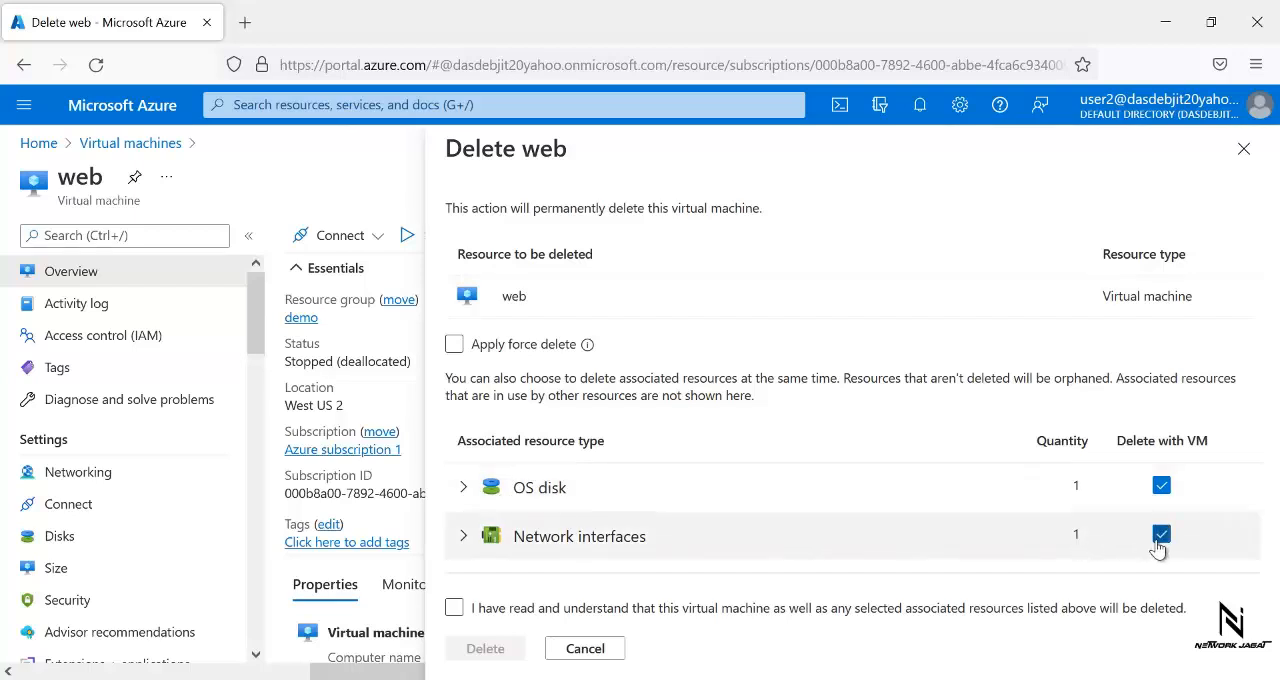
pyautogui.click(454, 608)
pyautogui.click(484, 648)
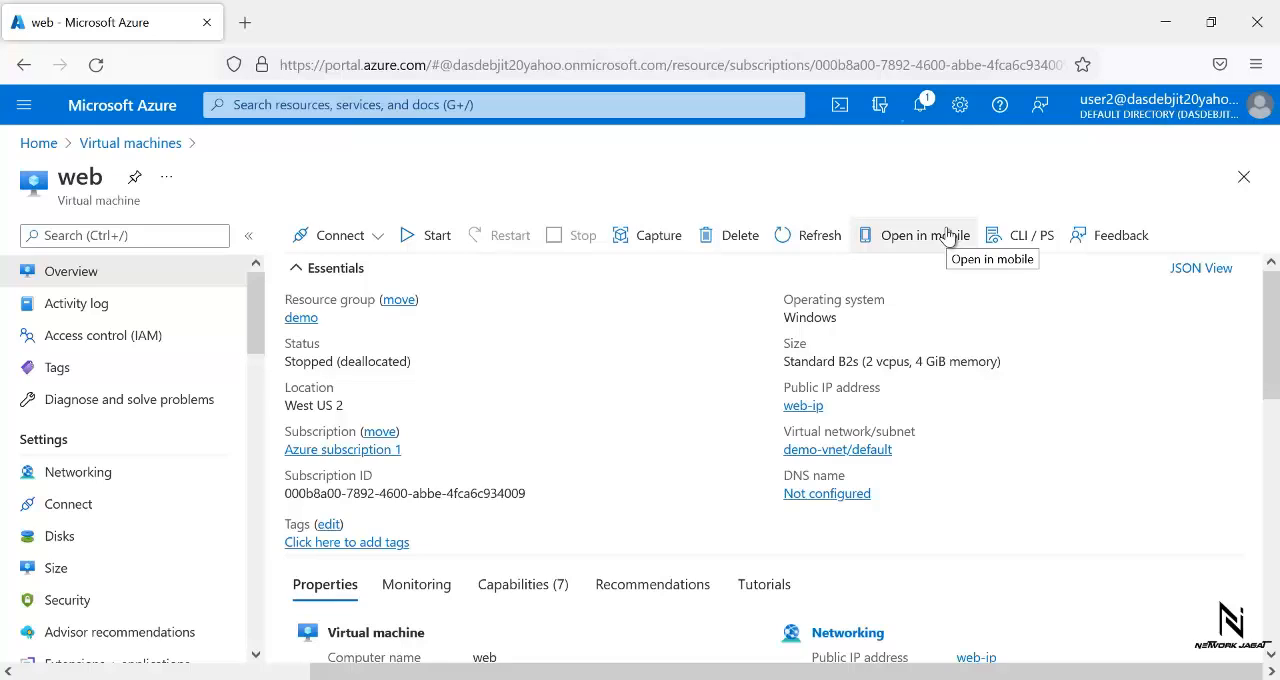
pyautogui.click(918, 106)
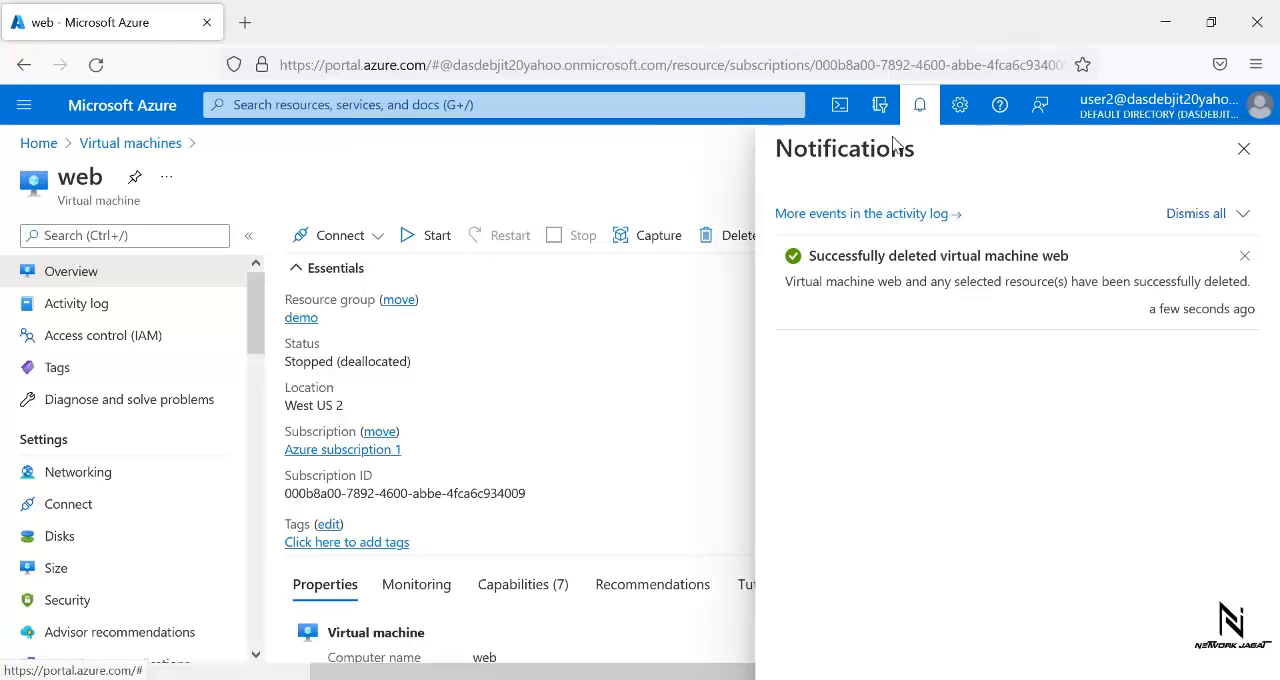
pyautogui.click(1243, 149)
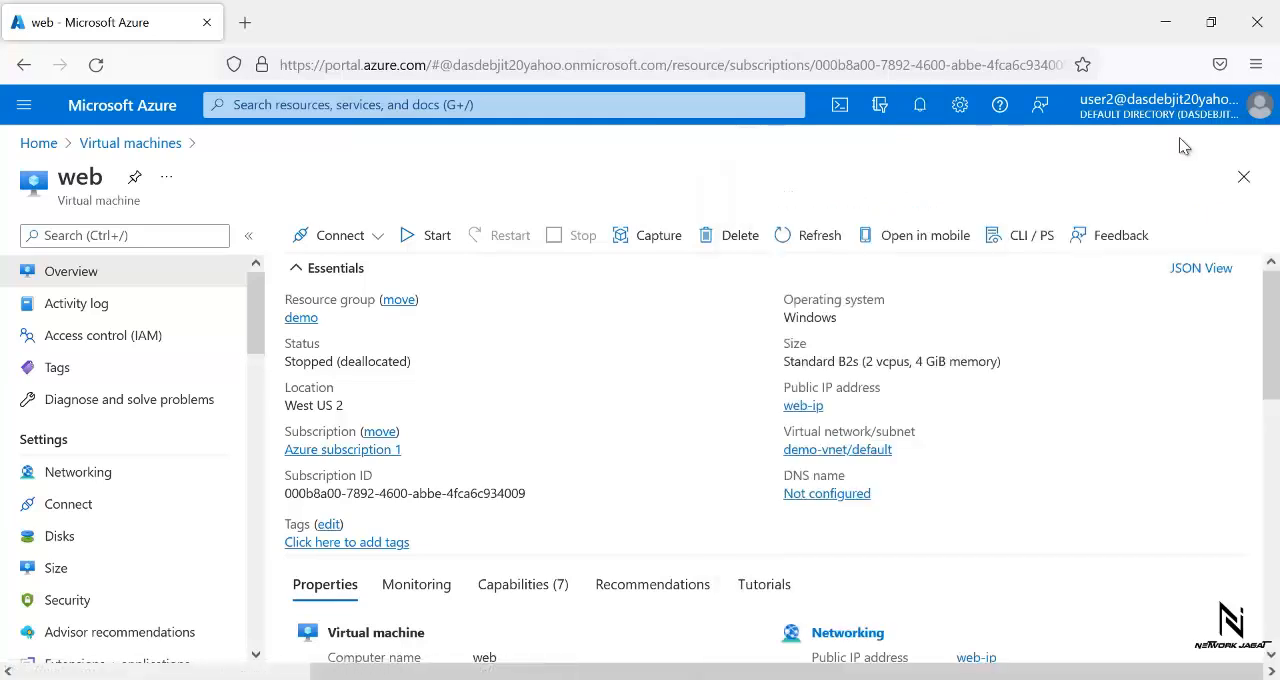